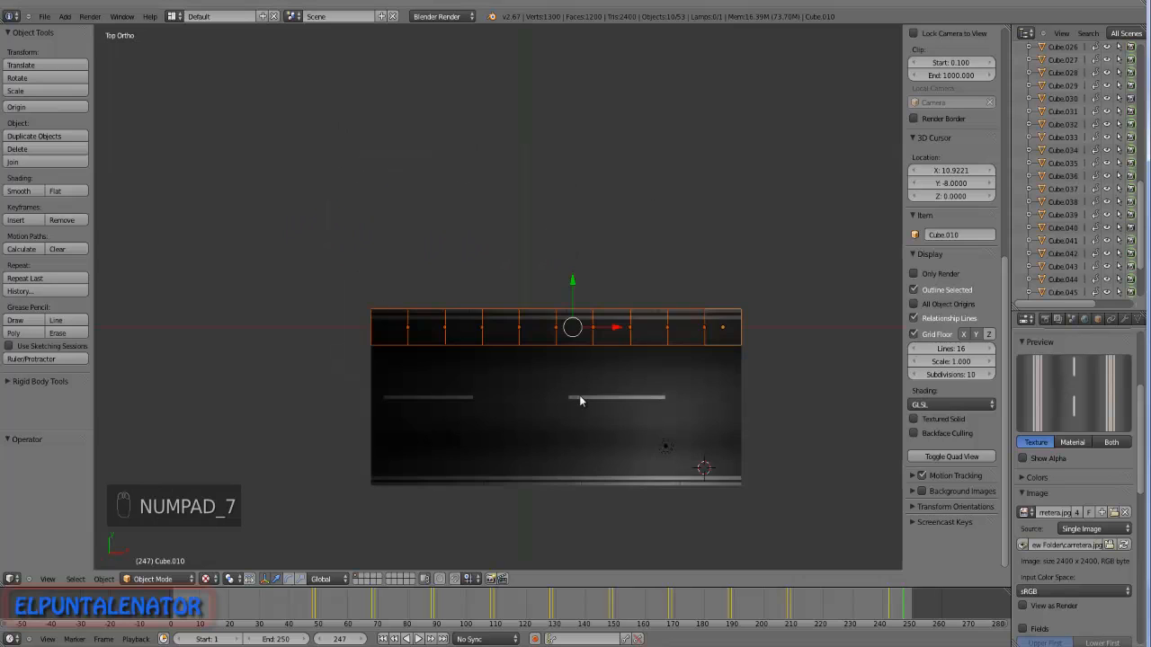
Duplicate the selected row of cubes in top view and move the copy about 2.02 units along Y beside the road.
{"action": "scroll", "coordinate": [539, 354], "scroll_direction": "down", "scroll_amount": 1}
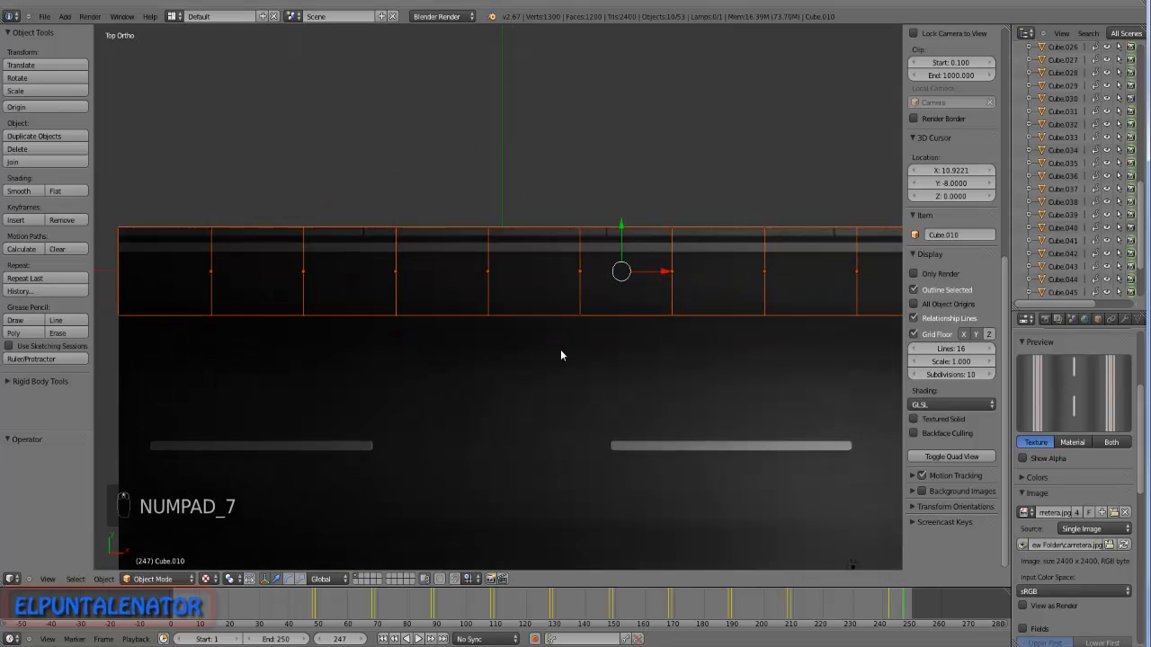
{"action": "key", "text": "shift+d"}
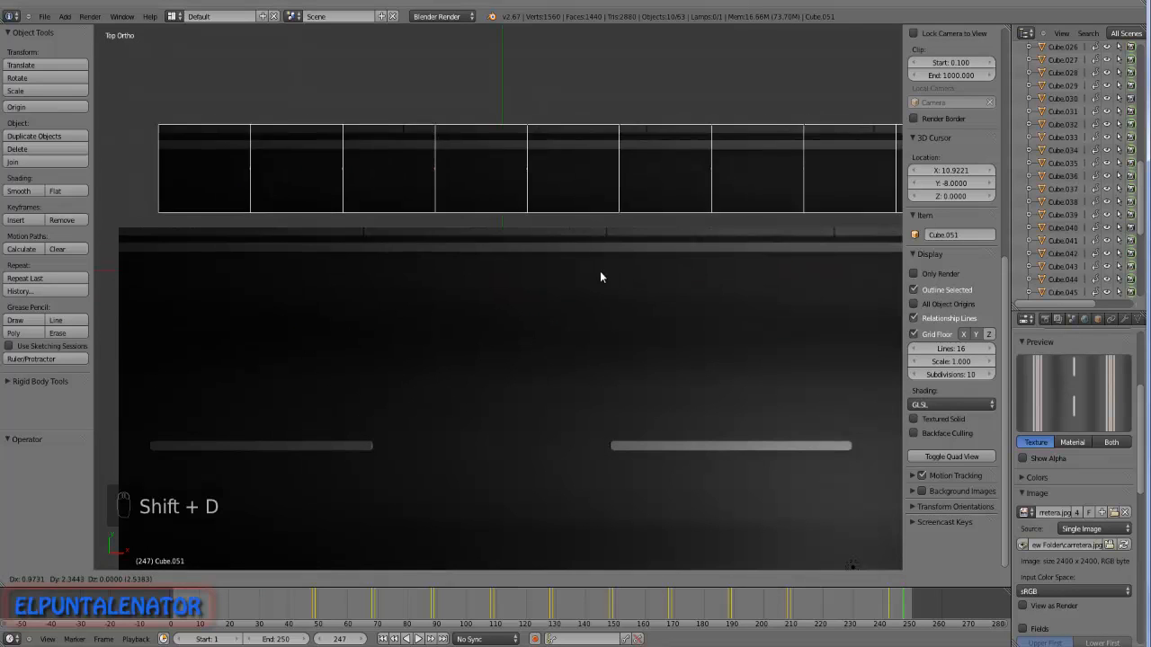
{"action": "right_click", "coordinate": [573, 261]}
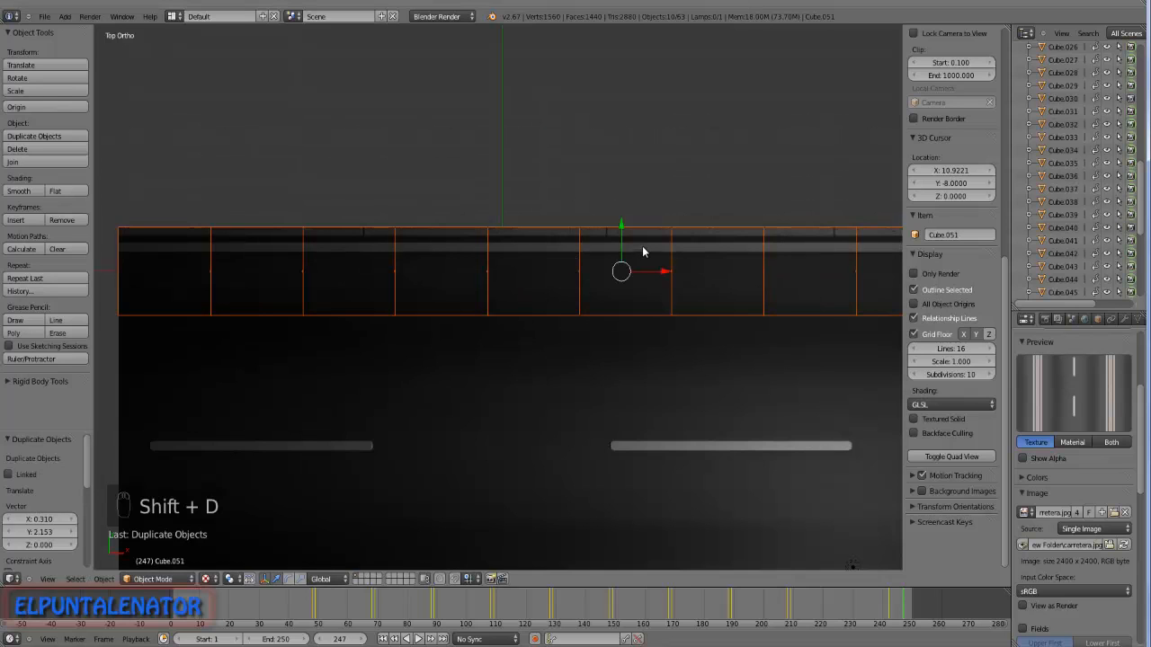
{"action": "key", "text": "g"}
{"action": "key", "text": "y"}
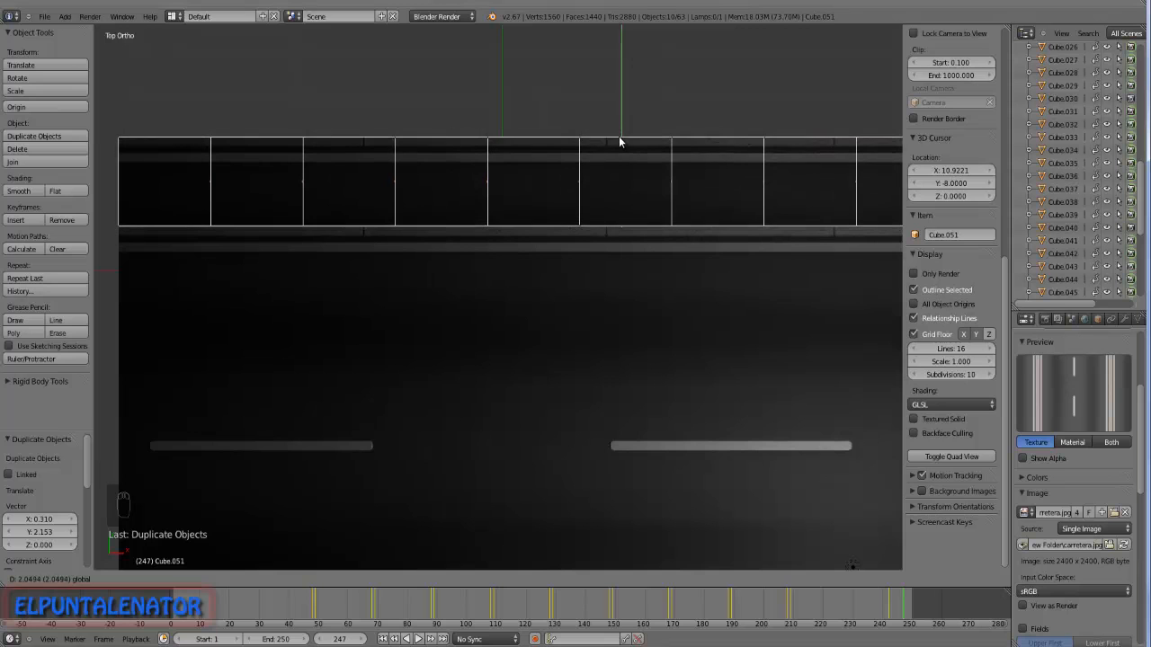
{"action": "left_click", "coordinate": [619, 140]}
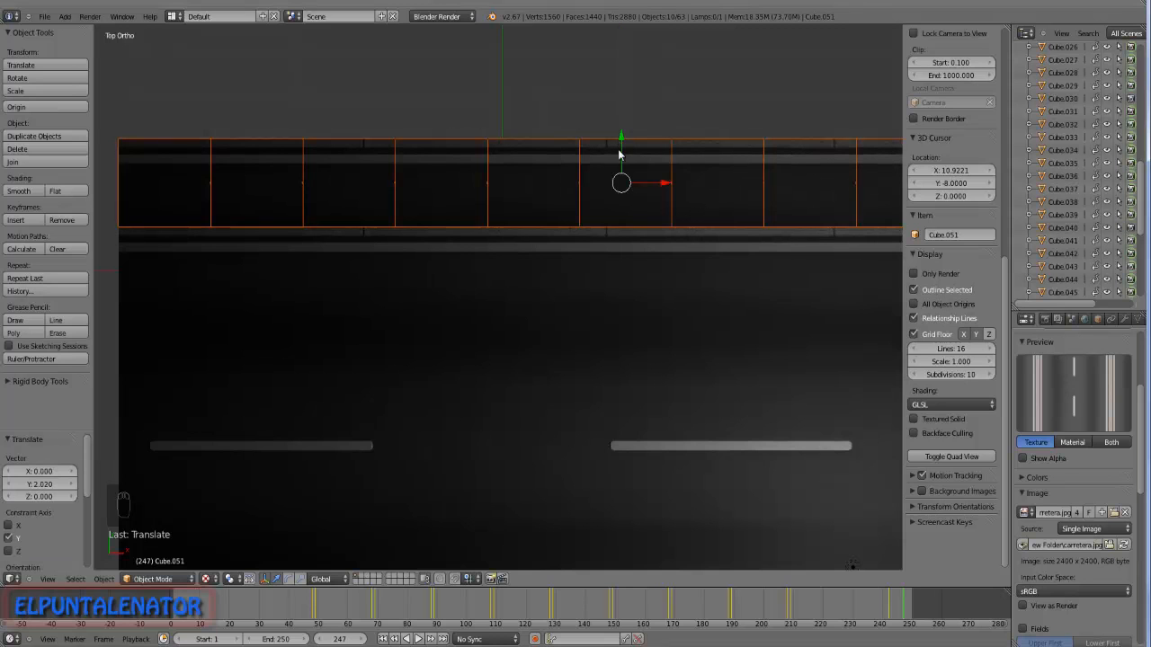
Close the gap between the copied row and the road by shifting the row about -0.02 along Y.
{"action": "middle_click_drag", "start_coordinate": [685, 287], "coordinate": [563, 212]}
{"action": "scroll", "coordinate": [746, 370], "scroll_direction": "down", "scroll_amount": 2}
{"action": "scroll", "coordinate": [745, 342], "scroll_direction": "up", "scroll_amount": 10}
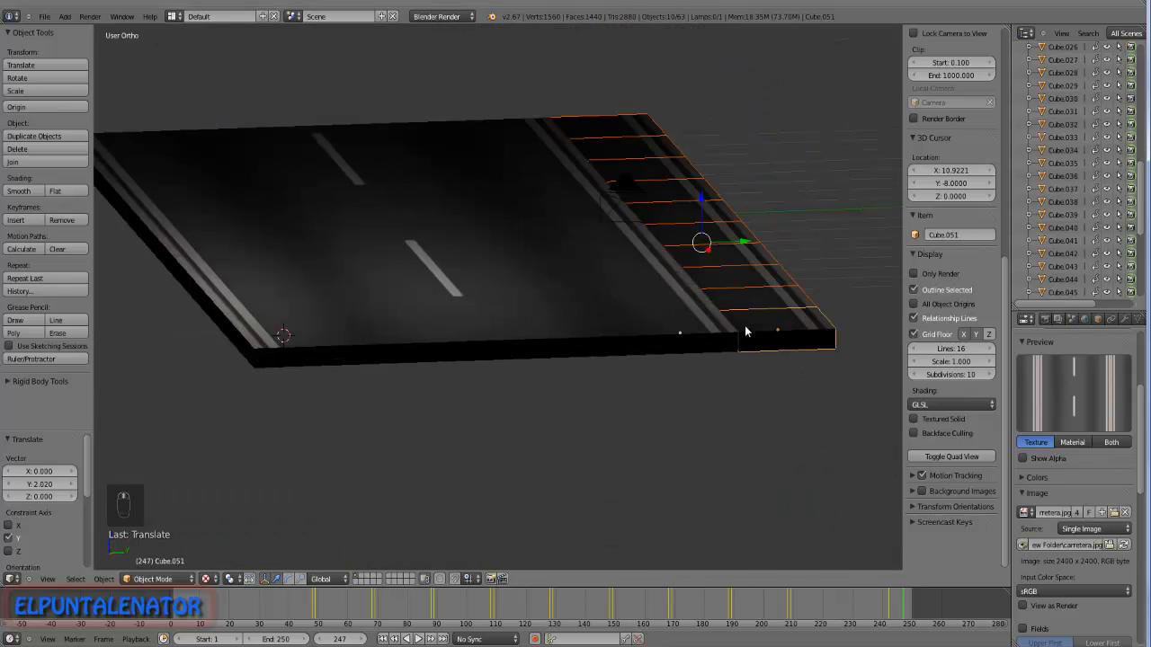
{"action": "middle_click_drag", "start_coordinate": [702, 374], "coordinate": [689, 404]}
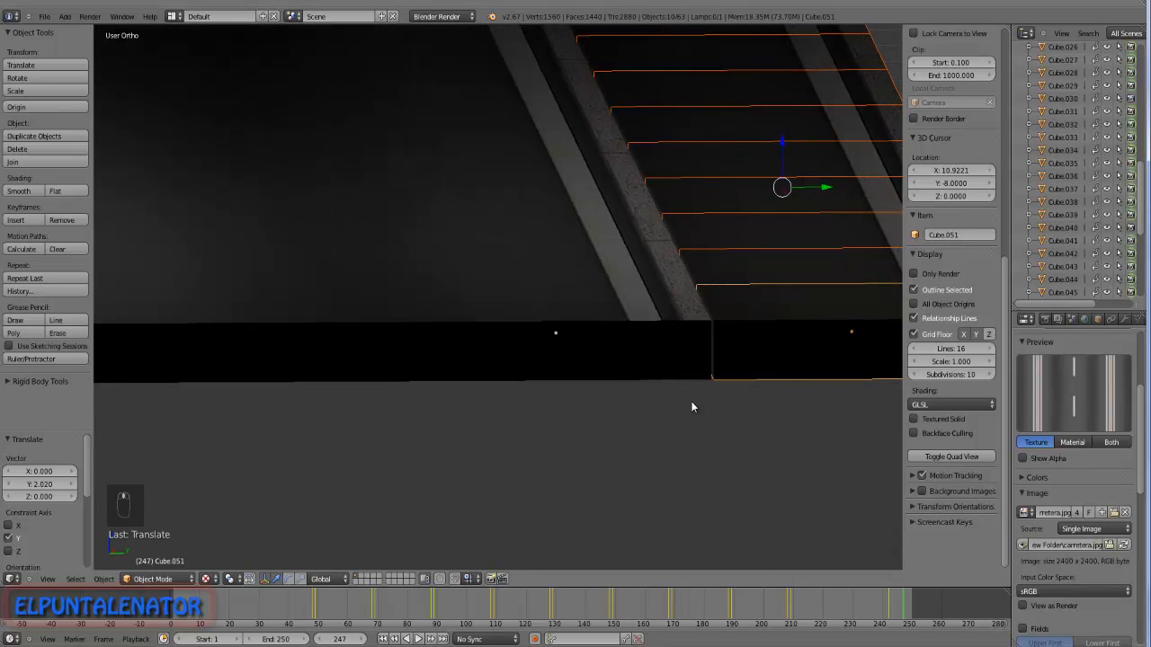
{"action": "scroll", "coordinate": [834, 189], "scroll_direction": "up", "scroll_amount": 2}
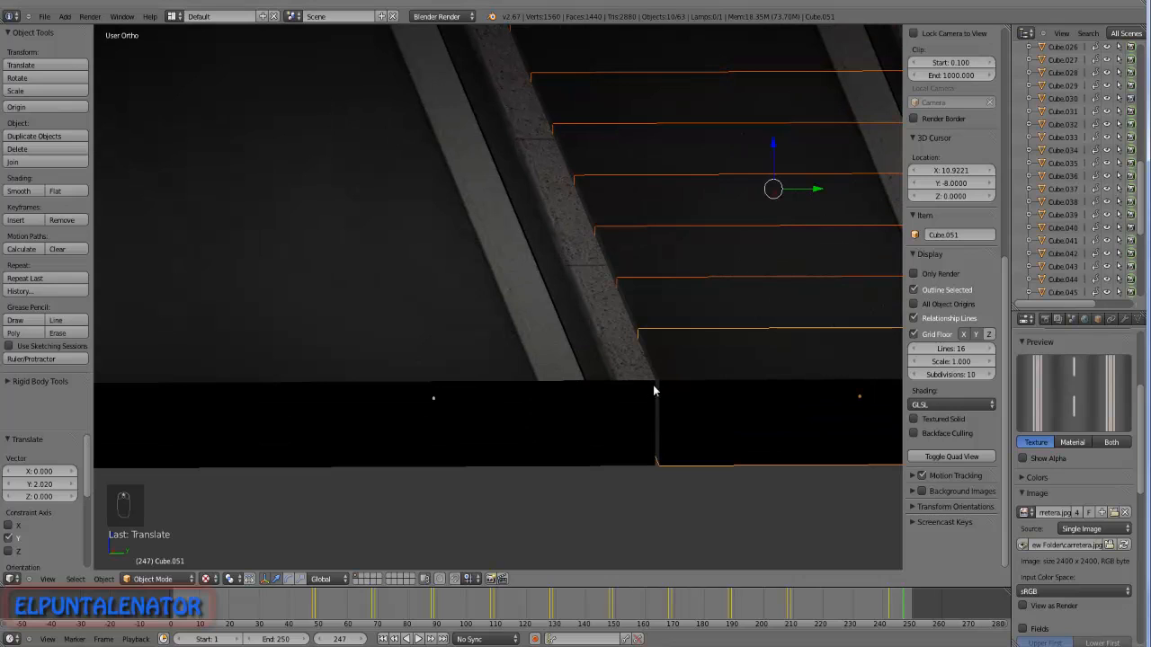
{"action": "left_click_drag", "start_coordinate": [814, 190], "coordinate": [812, 188]}
{"action": "middle_click_drag", "start_coordinate": [707, 244], "coordinate": [628, 333]}
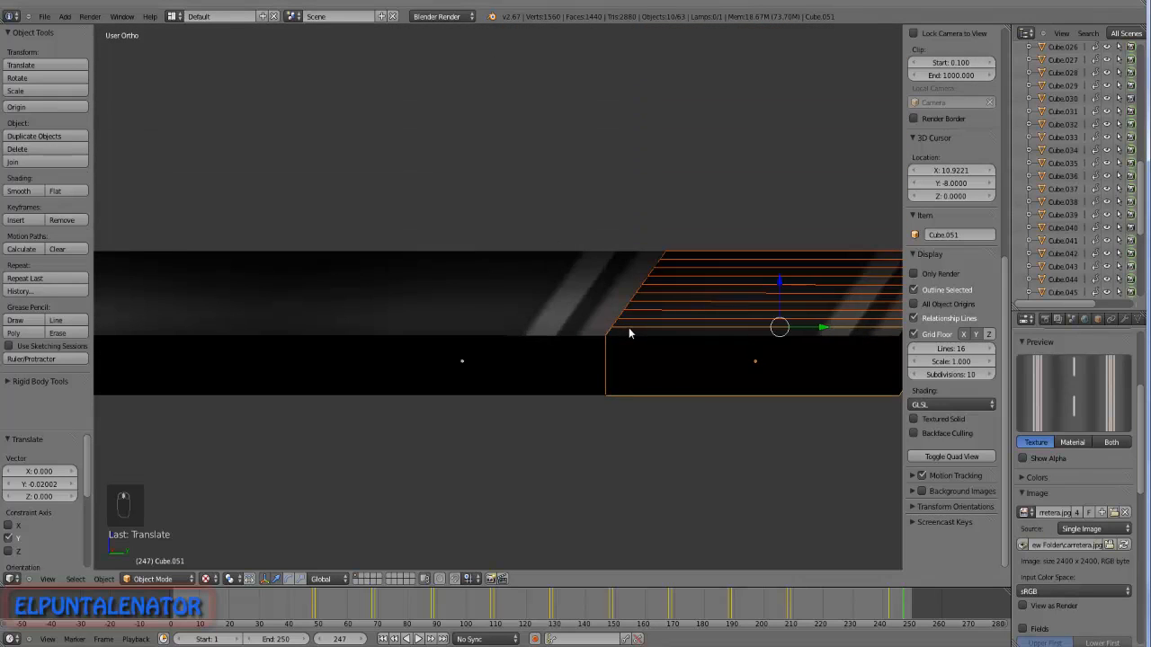
Try scaling the copied row by about 1.42 along Z in side view, and nudge it about 0.002 along Z.
{"action": "key", "text": "KP_3"}
{"action": "scroll", "coordinate": [534, 334], "scroll_direction": "down", "scroll_amount": 3}
{"action": "scroll", "coordinate": [686, 255], "scroll_direction": "up", "scroll_amount": 1}
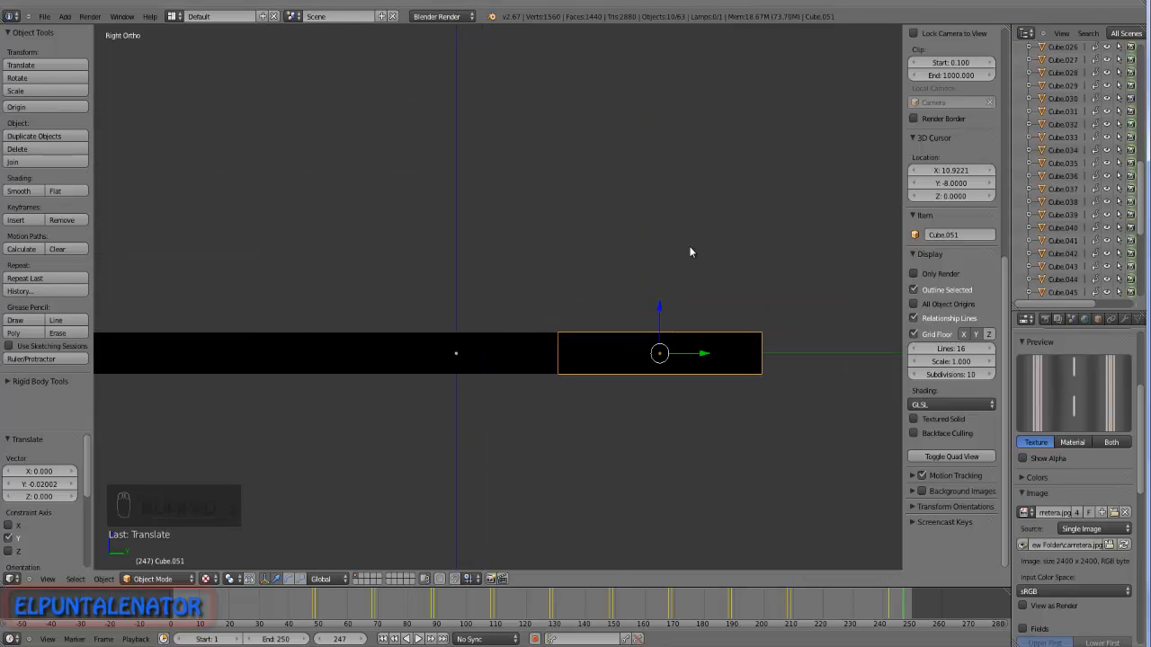
{"action": "key", "text": "s"}
{"action": "key", "text": "z"}
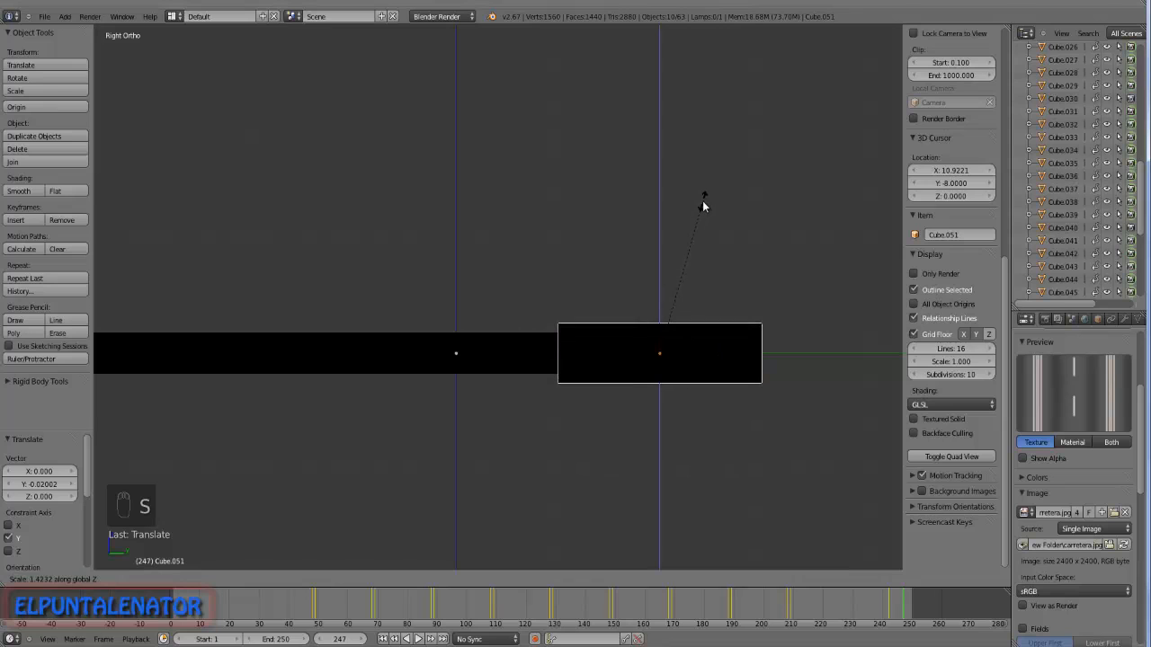
{"action": "left_click", "coordinate": [702, 206]}
{"action": "left_click_drag", "start_coordinate": [661, 311], "coordinate": [701, 281]}
Make the object animation of the copied row single-user so its cubes no longer share keyframes with the originals.
{"action": "scroll", "coordinate": [642, 351], "scroll_direction": "up", "scroll_amount": 5}
{"action": "middle_click_drag", "start_coordinate": [701, 282], "coordinate": [483, 318]}
{"action": "scroll", "coordinate": [467, 273], "scroll_direction": "up", "scroll_amount": 3}
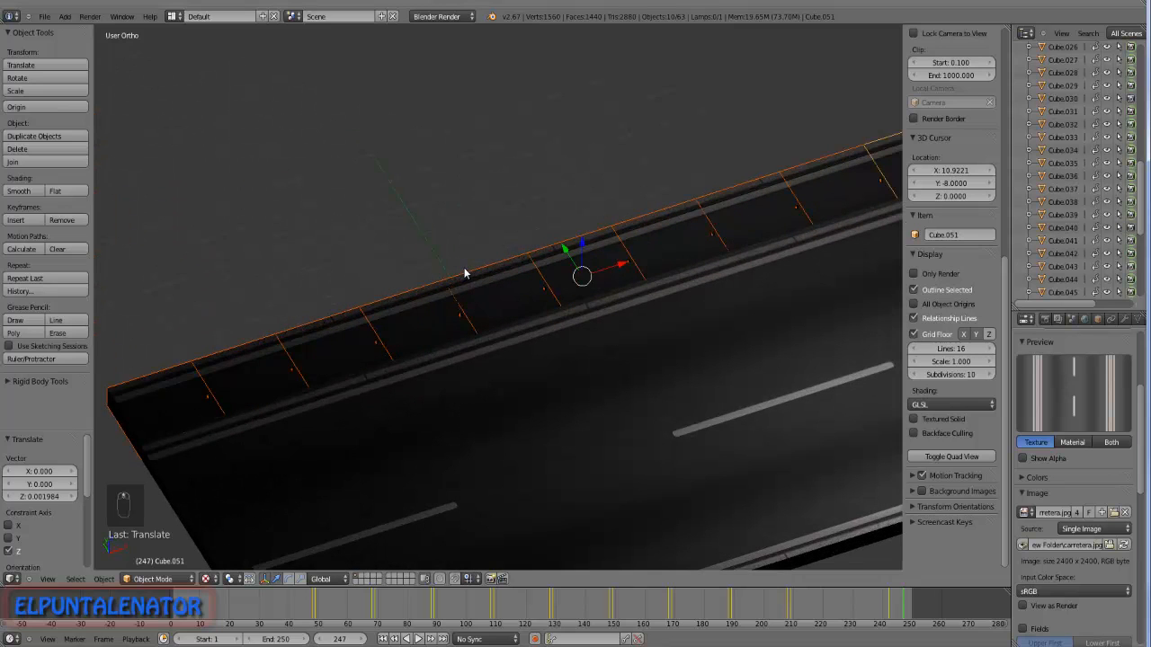
{"action": "middle_click_drag", "start_coordinate": [300, 347], "coordinate": [289, 419]}
{"action": "scroll", "coordinate": [290, 419], "scroll_direction": "up", "scroll_amount": 2}
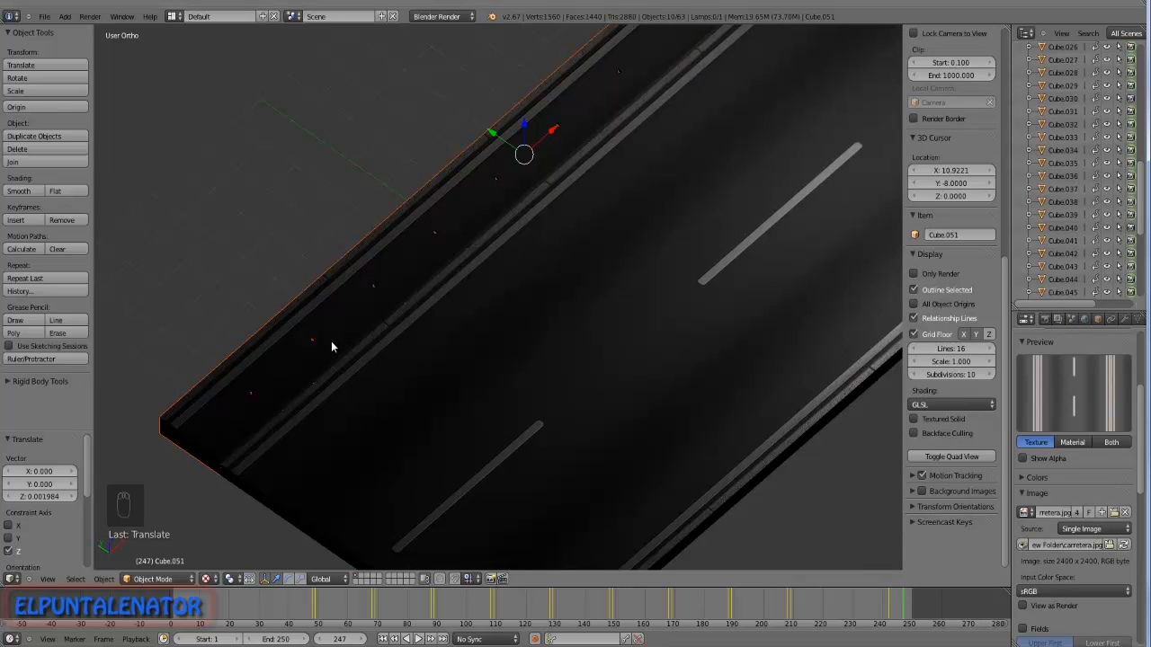
{"action": "scroll", "coordinate": [304, 399], "scroll_direction": "down", "scroll_amount": 2}
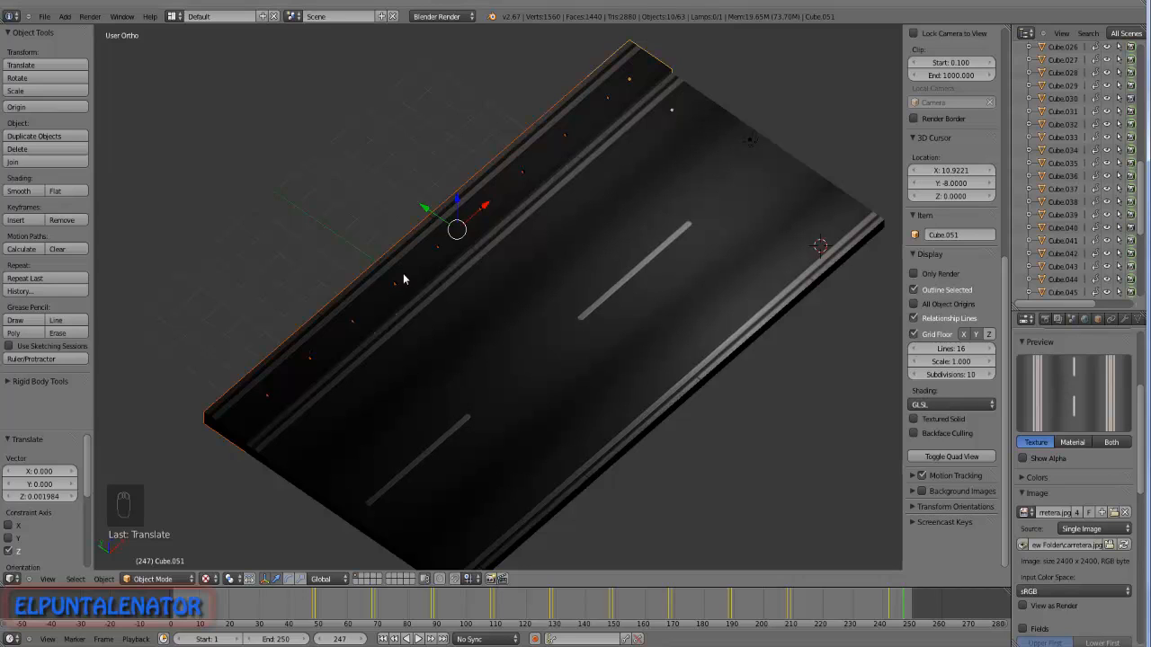
{"action": "key", "text": "u"}
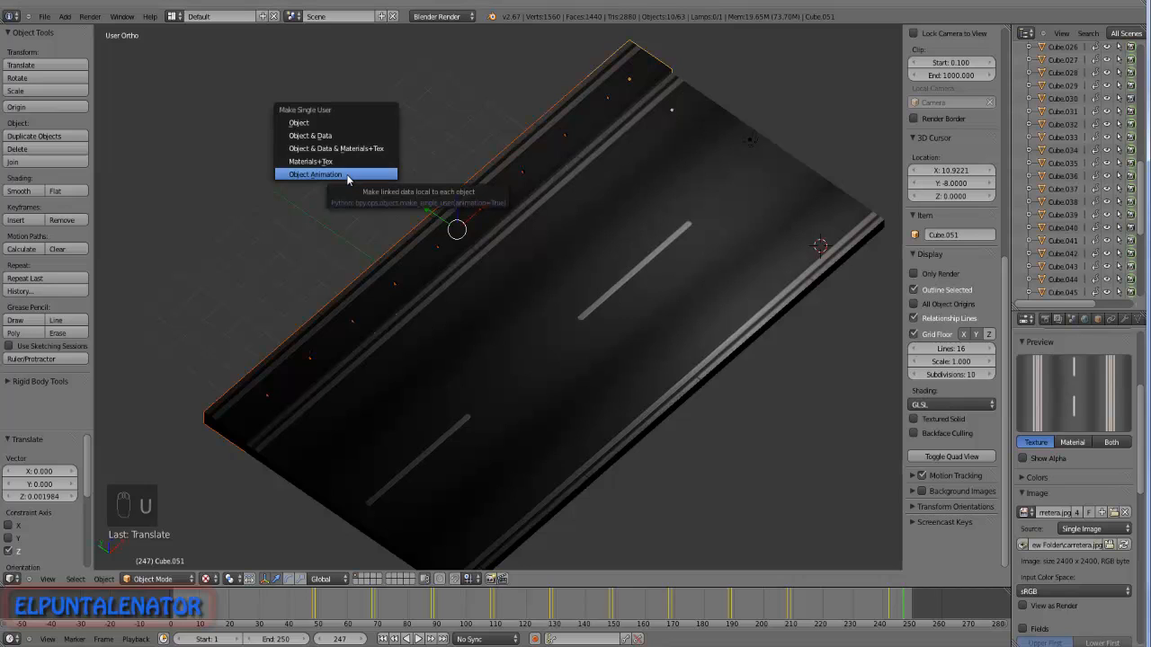
{"action": "left_click", "coordinate": [348, 176]}
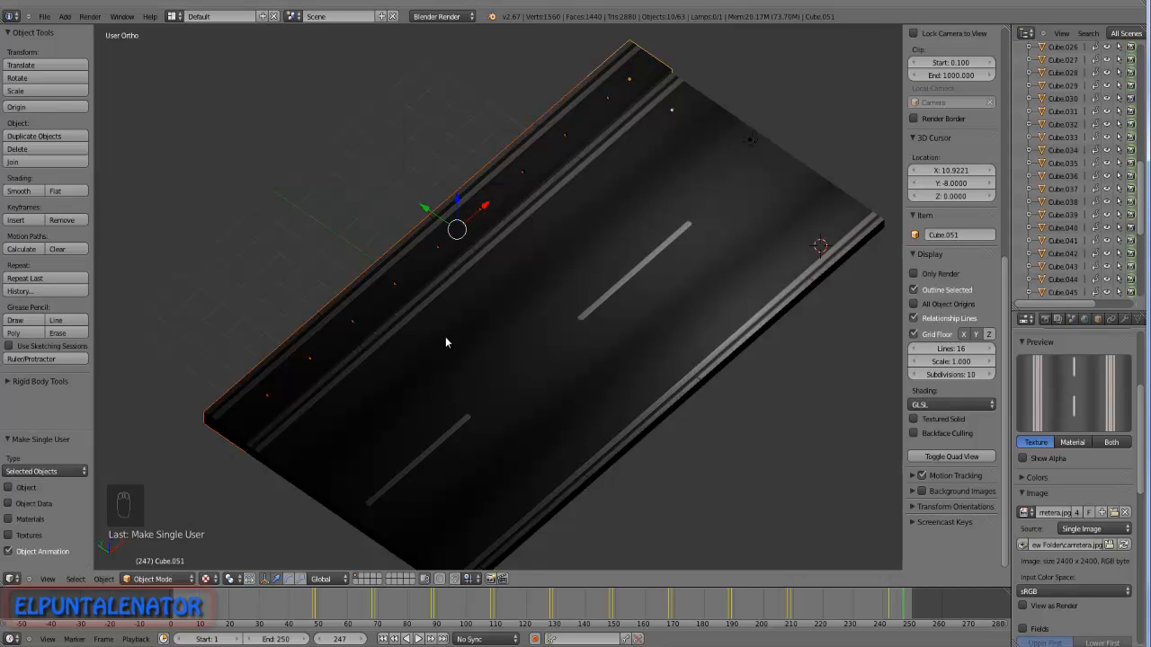
Split the 3D view into two areas and display the DopeSheet in one, with the cubes' keyframes in view.
{"action": "scroll", "coordinate": [445, 342], "scroll_direction": "down", "scroll_amount": 2}
{"action": "left_click_drag", "start_coordinate": [1006, 29], "coordinate": [447, 54]}
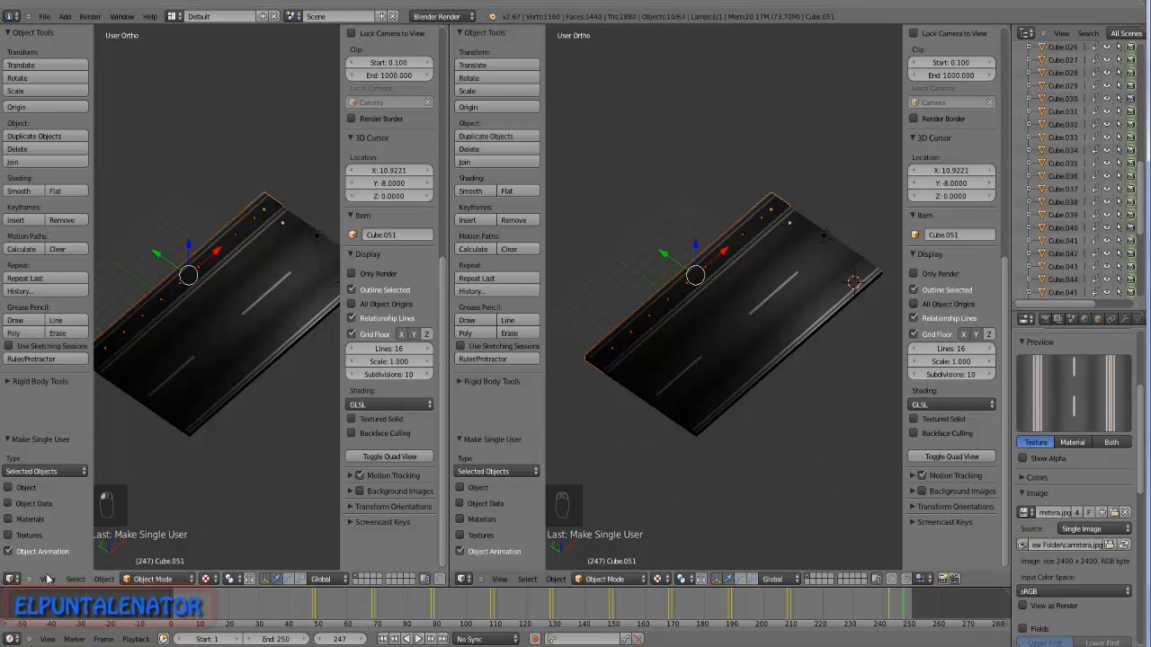
{"action": "left_click", "coordinate": [13, 580]}
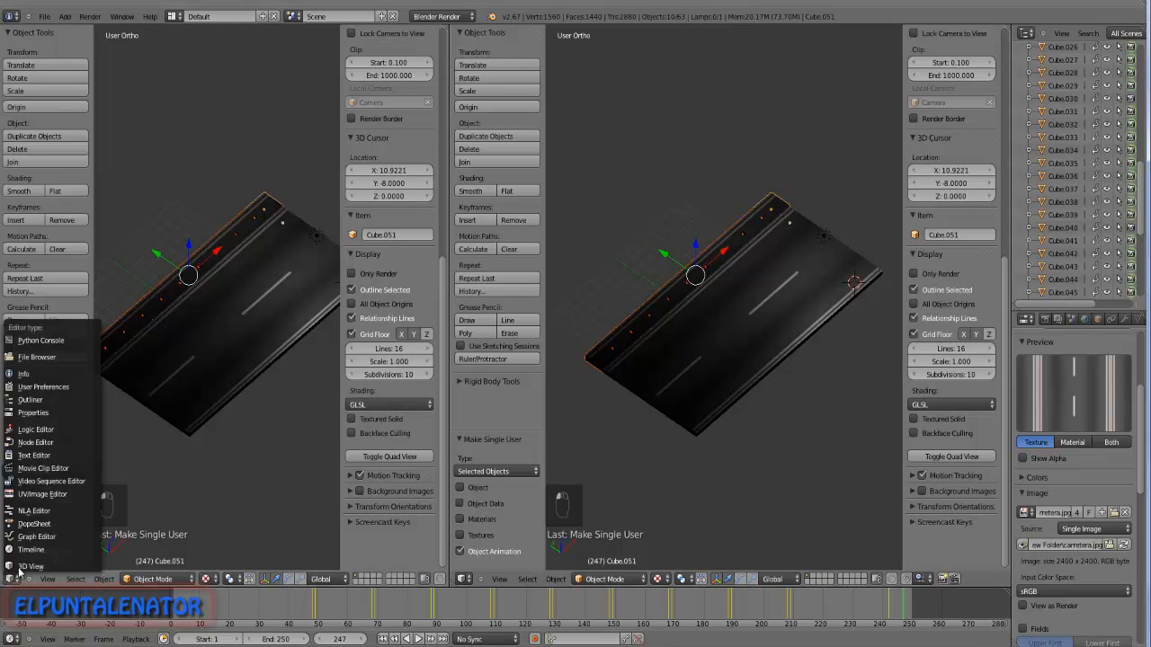
{"action": "left_click", "coordinate": [45, 524]}
{"action": "scroll", "coordinate": [330, 304], "scroll_direction": "down", "scroll_amount": 3}
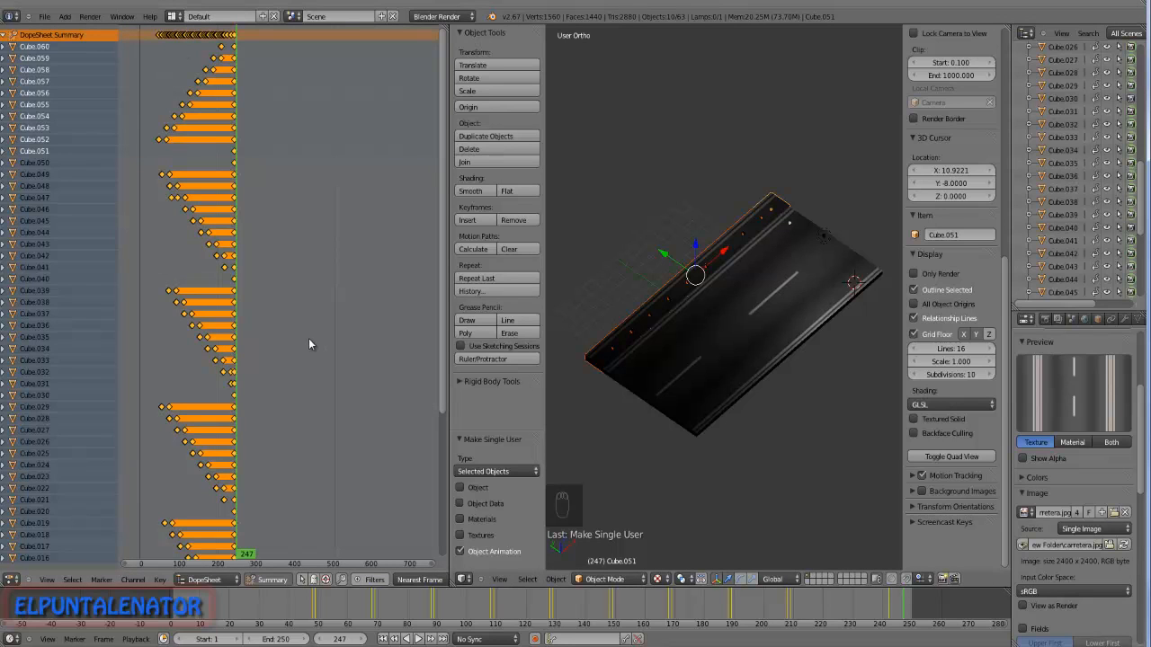
{"action": "left_click_drag", "start_coordinate": [323, 566], "coordinate": [284, 567]}
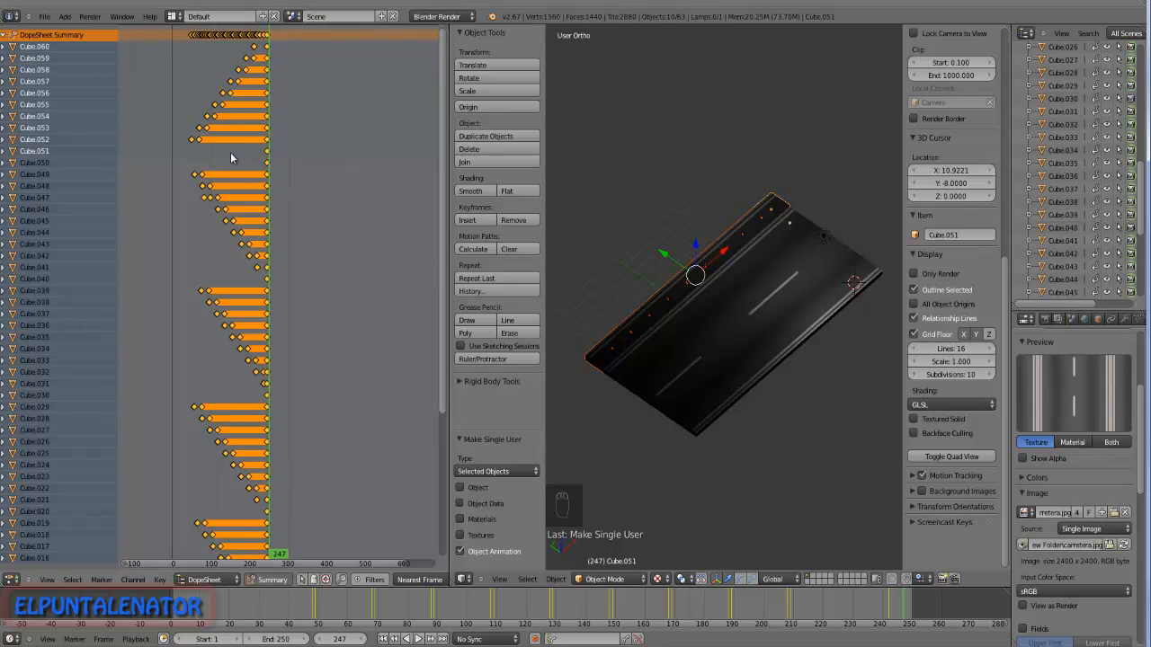
Deselect all keyframes, go to frame 198, and box-select the keyframes of Cube.052 to Cube.060 except those at frame 247.
{"action": "key", "text": "a"}
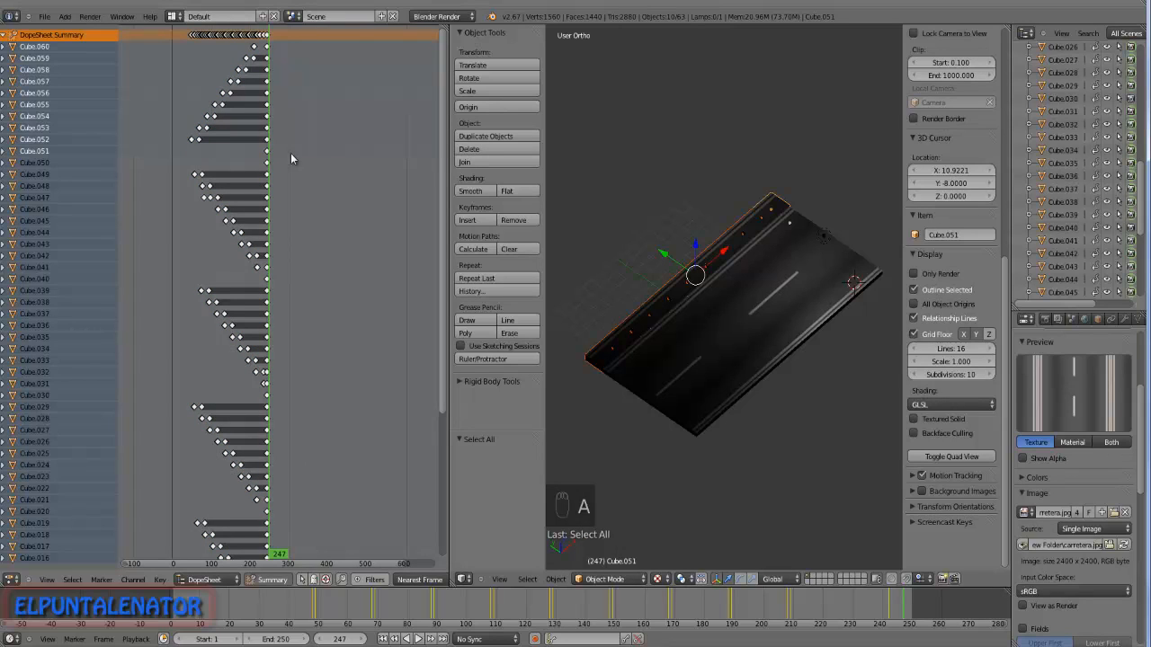
{"action": "key", "text": "b"}
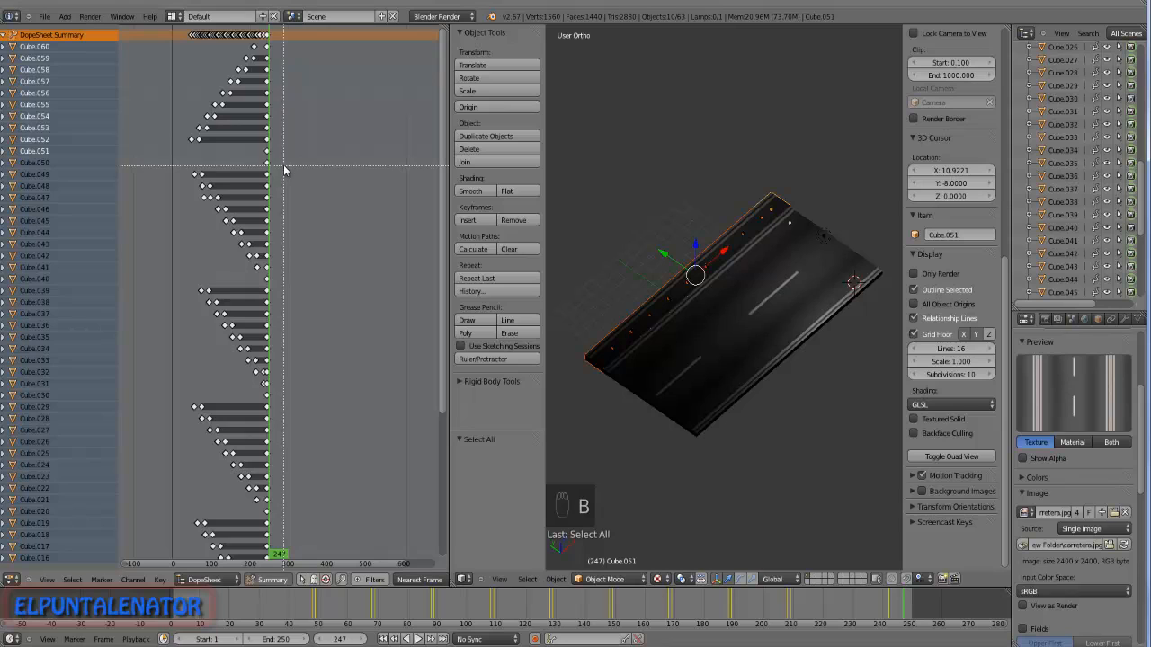
{"action": "left_click_drag", "start_coordinate": [282, 162], "coordinate": [251, 96]}
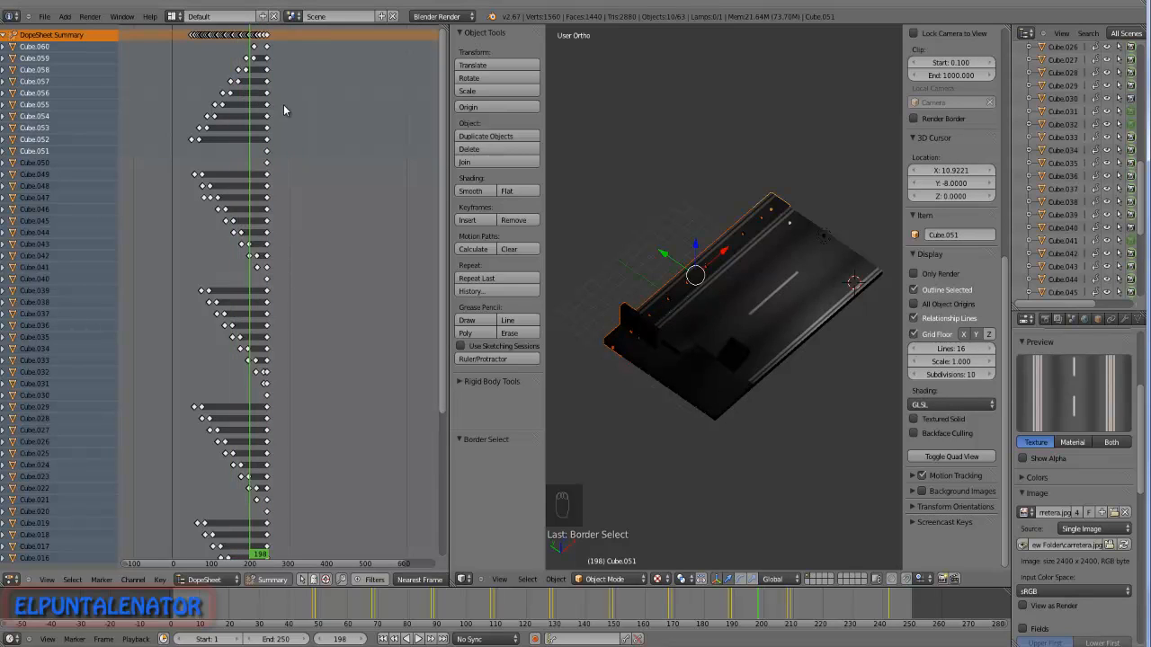
{"action": "key", "text": "b"}
{"action": "left_click_drag", "start_coordinate": [185, 150], "coordinate": [263, 47]}
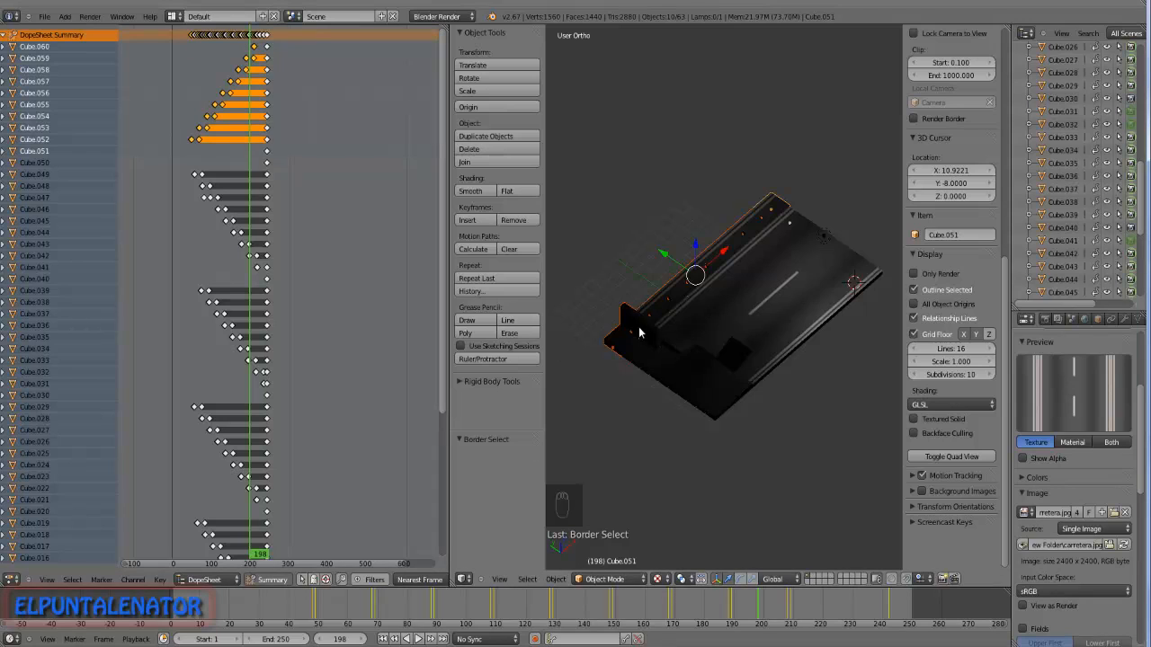
Shift the selected keyframes of the copied row about 3 frames earlier and inspect the cubes at the road's end.
{"action": "scroll", "coordinate": [639, 334], "scroll_direction": "up", "scroll_amount": 5}
{"action": "scroll", "coordinate": [660, 312], "scroll_direction": "up", "scroll_amount": 2}
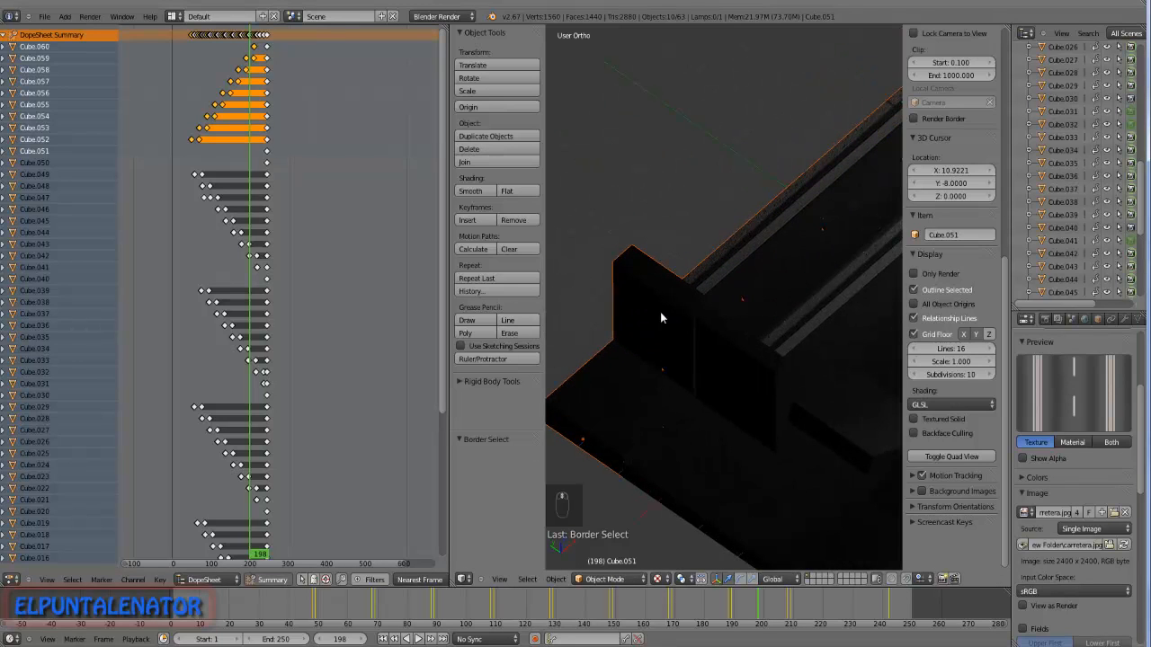
{"action": "key", "text": "g"}
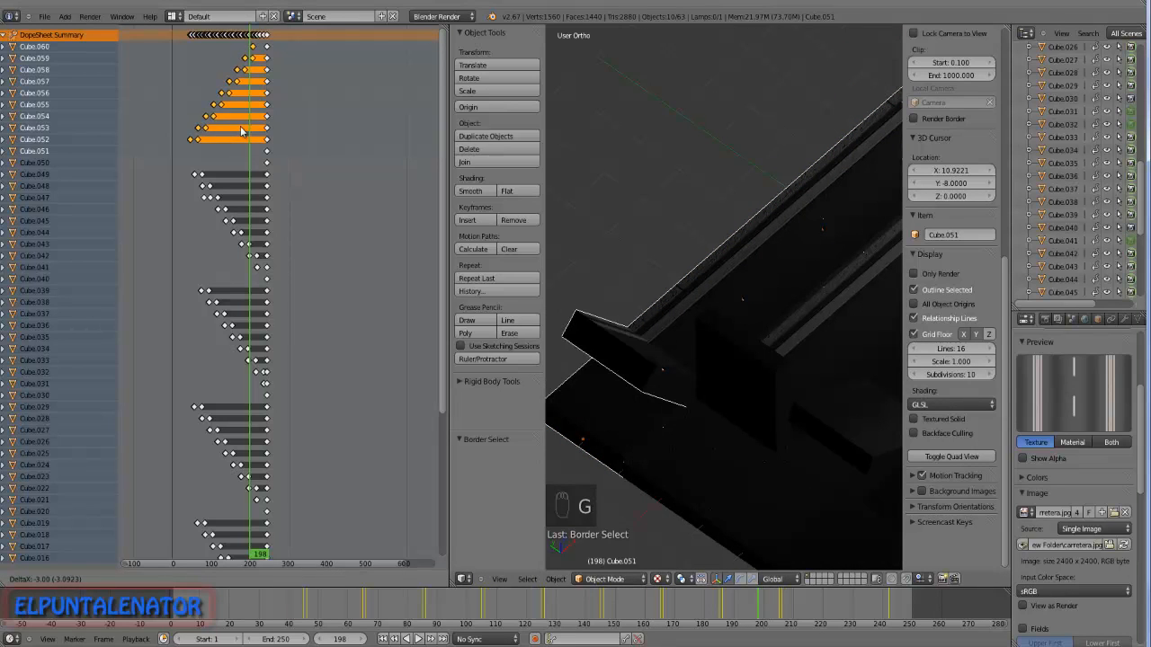
{"action": "left_click", "coordinate": [241, 131]}
{"action": "scroll", "coordinate": [589, 237], "scroll_direction": "down", "scroll_amount": 4}
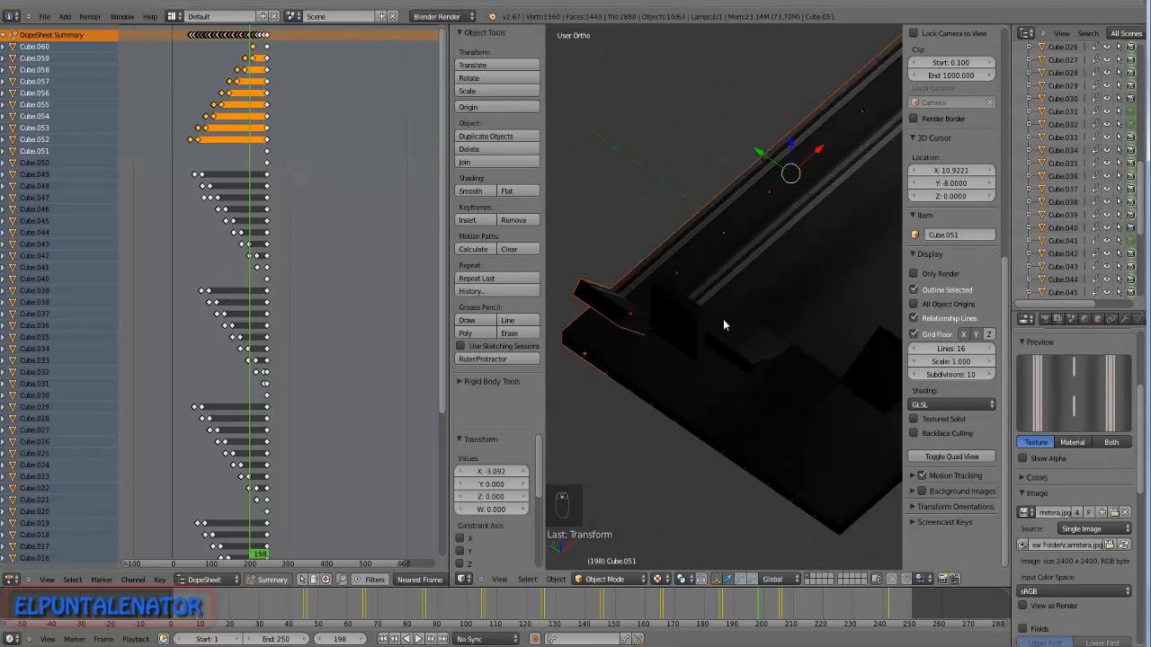
{"action": "scroll", "coordinate": [736, 376], "scroll_direction": "up", "scroll_amount": 3}
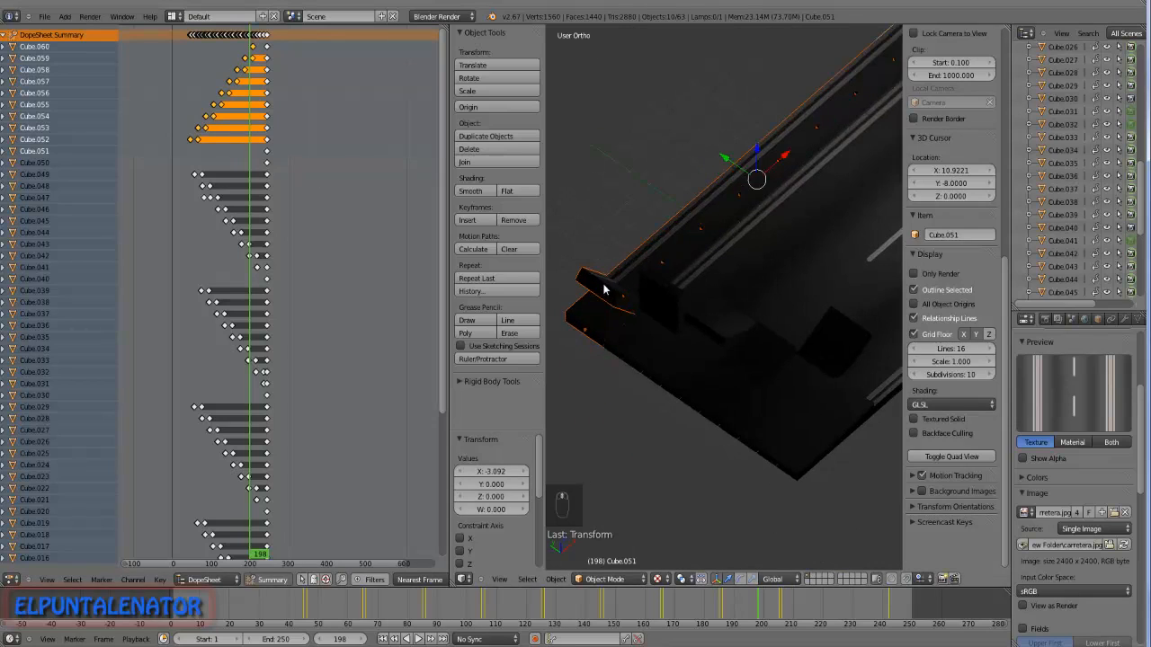
{"action": "scroll", "coordinate": [614, 260], "scroll_direction": "down", "scroll_amount": 2}
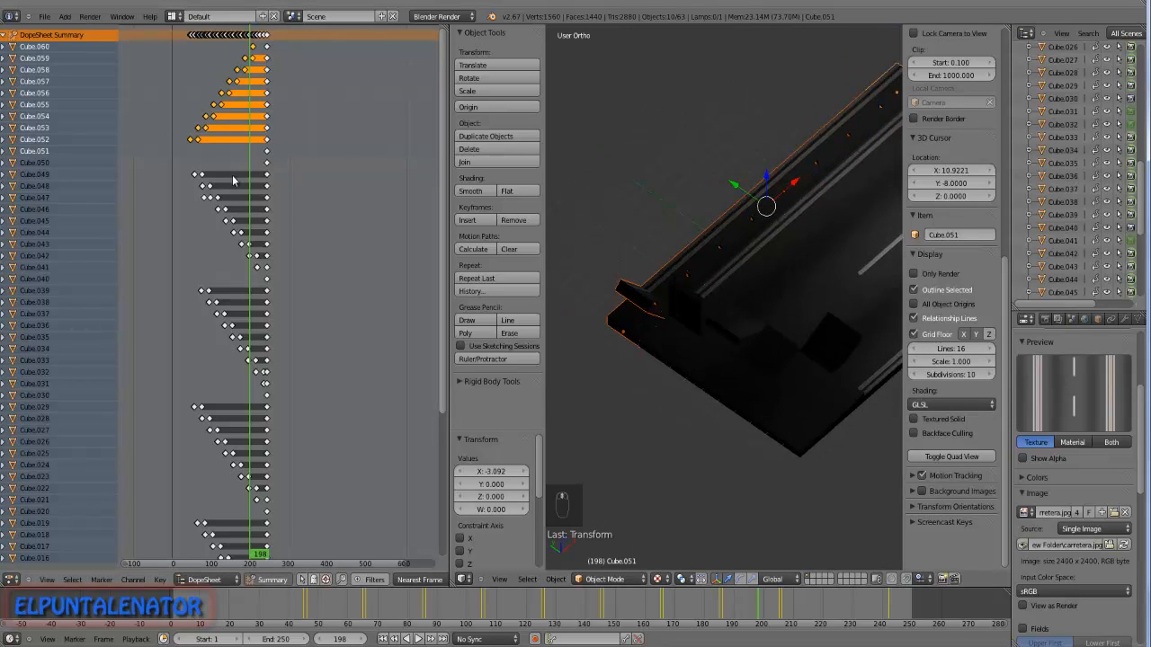
Shift the selected keyframes of the copied row about 29 frames later and compare its motion with the neighbouring rows.
{"action": "key", "text": "g"}
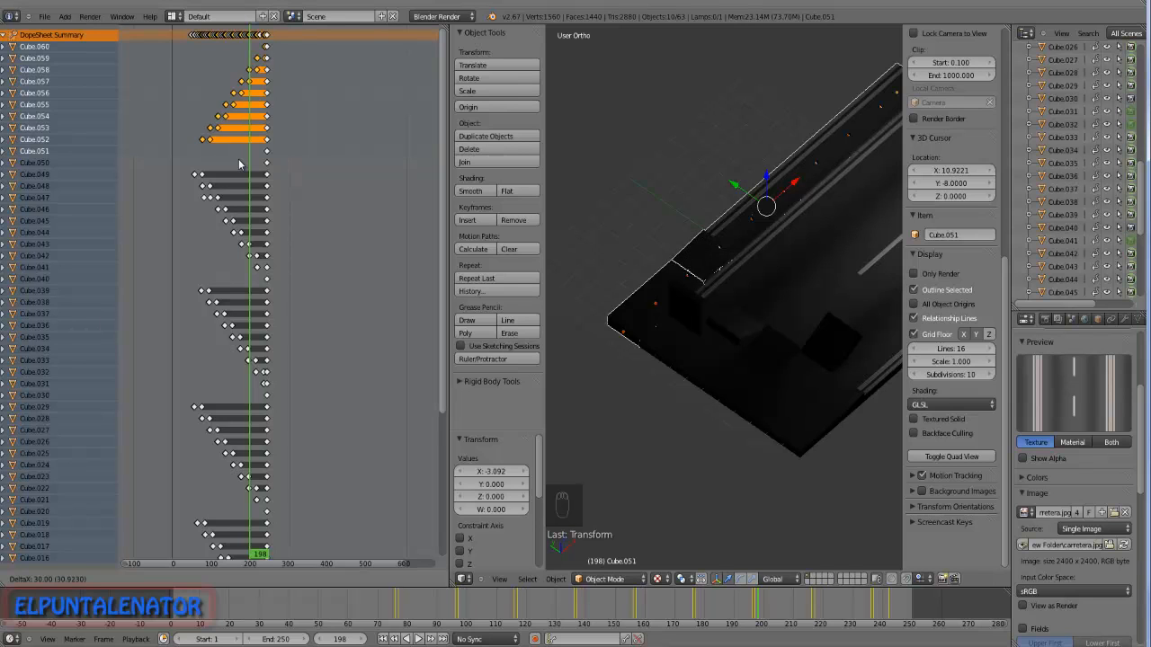
{"action": "left_click", "coordinate": [239, 164]}
{"action": "mouse_move", "coordinate": [710, 275]}
{"action": "middle_mouse_down"}
{"action": "mouse_move", "coordinate": [741, 284]}
{"action": "mouse_move", "coordinate": [698, 255]}
{"action": "mouse_move", "coordinate": [698, 274]}
{"action": "middle_mouse_up"}
{"action": "scroll", "coordinate": [783, 258], "scroll_direction": "up", "scroll_amount": 3}
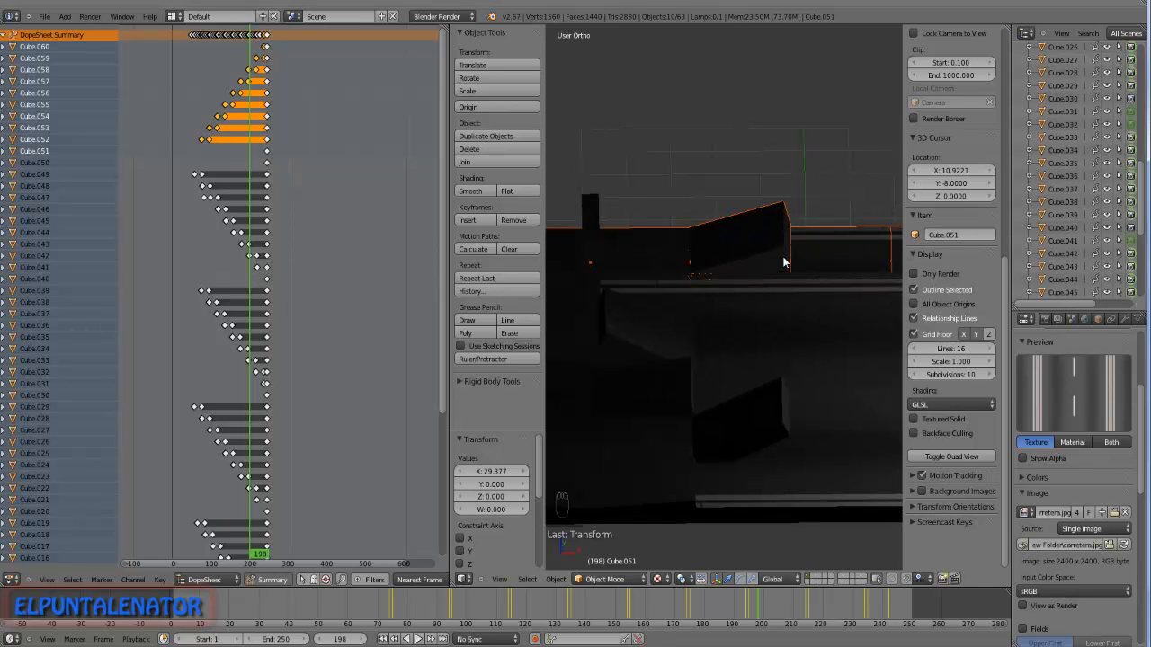
{"action": "scroll", "coordinate": [783, 262], "scroll_direction": "down", "scroll_amount": 2}
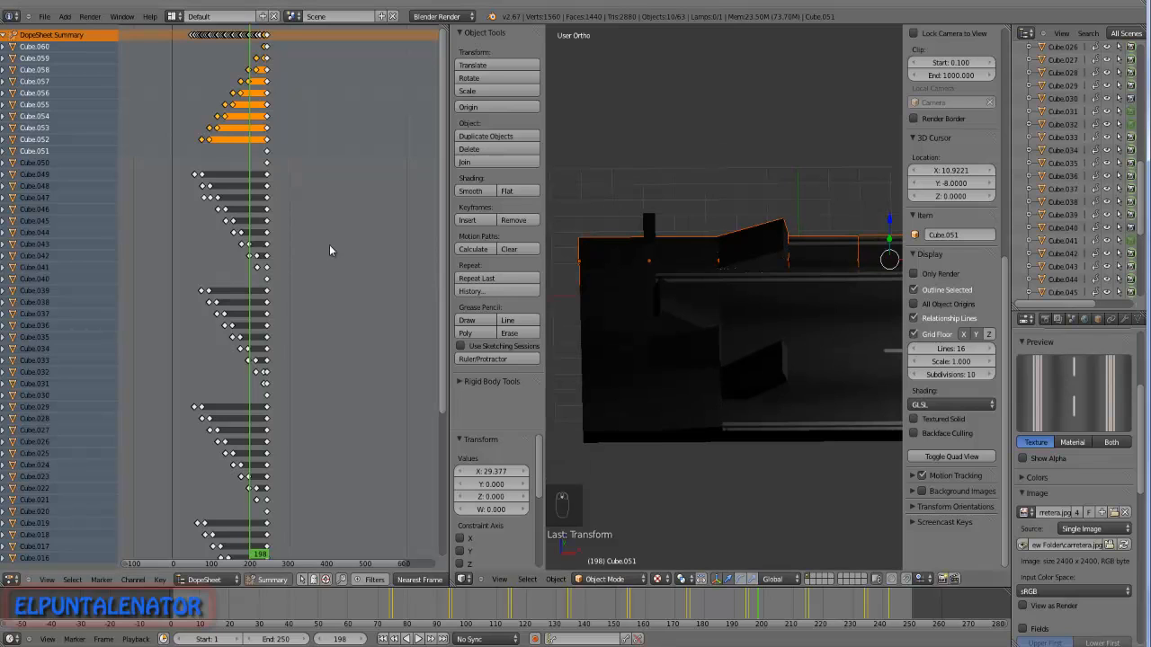
Shift the selected keyframes about 74 frames earlier so the copied row's animation starts near frame 0.
{"action": "key", "text": "g"}
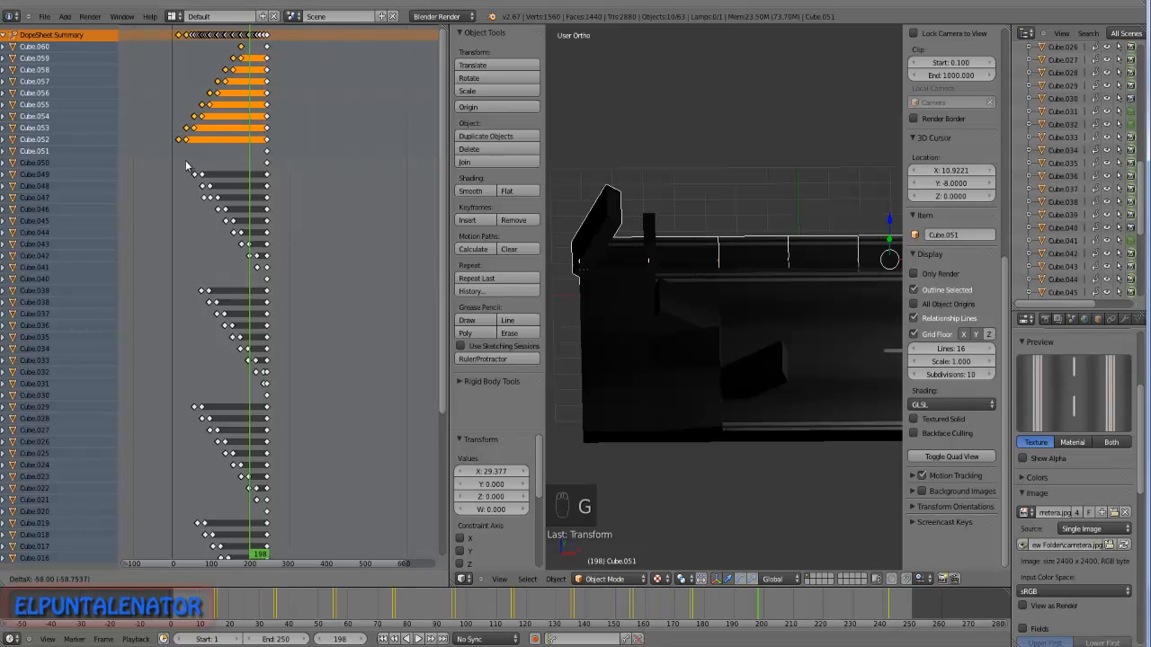
{"action": "left_click", "coordinate": [180, 166]}
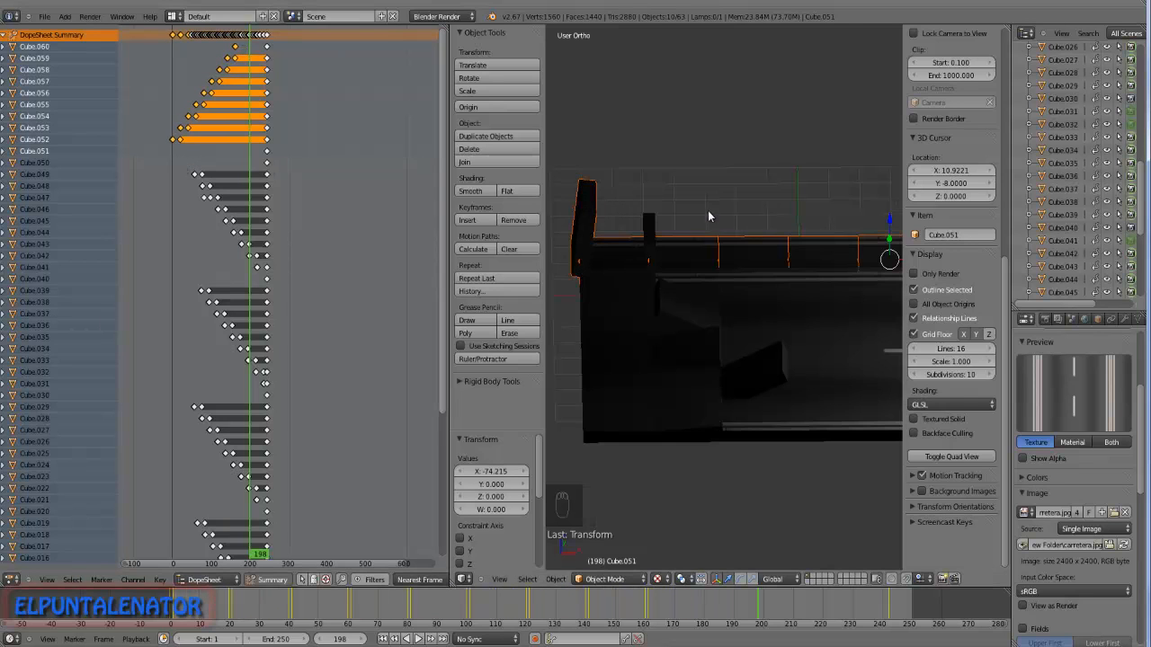
{"action": "scroll", "coordinate": [707, 211], "scroll_direction": "down", "scroll_amount": 2}
{"action": "scroll", "coordinate": [635, 212], "scroll_direction": "up", "scroll_amount": 2}
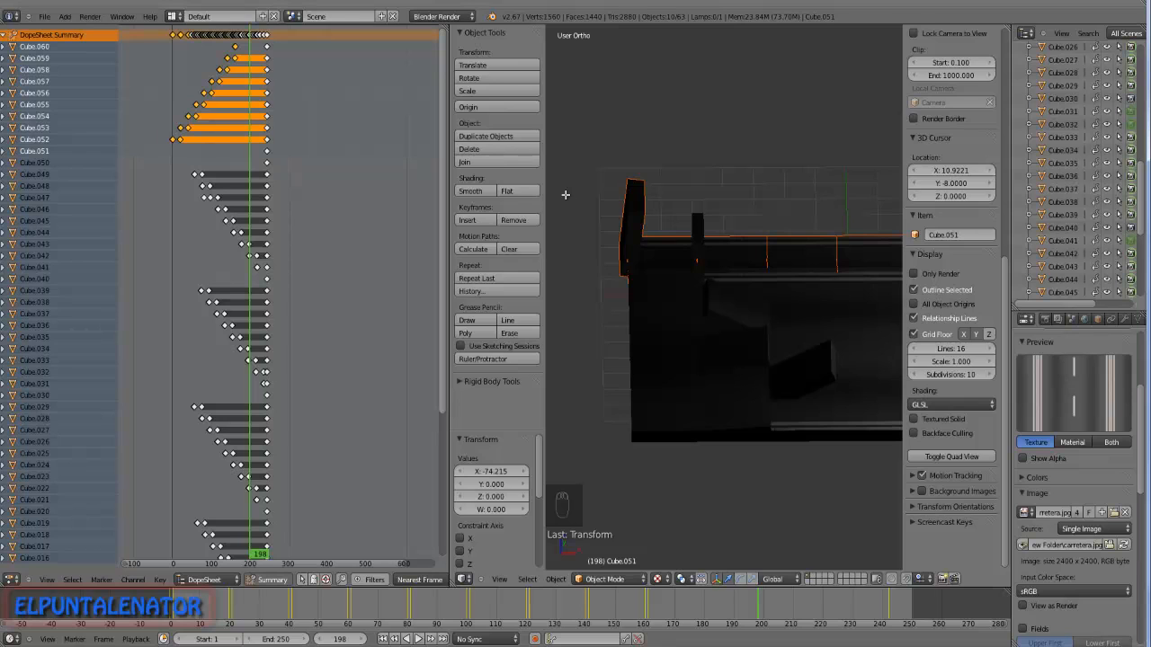
Switch Cube.051 to Edit Mode and merge the Dope Sheet area into the 3D viewport so the whole road has room.
{"action": "key", "text": "Tab"}
{"action": "scroll", "coordinate": [304, 206], "scroll_direction": "down", "scroll_amount": 1}
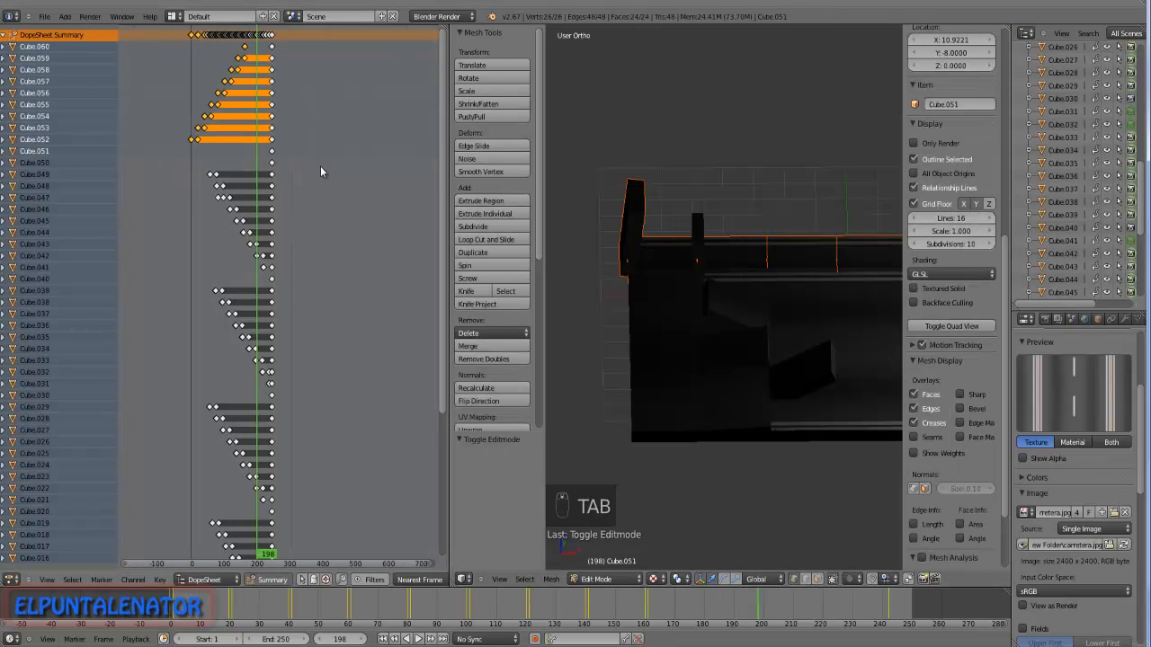
{"action": "left_click_drag", "start_coordinate": [445, 27], "coordinate": [346, 218]}
{"action": "middle_click_drag", "start_coordinate": [467, 279], "coordinate": [496, 282]}
{"action": "scroll", "coordinate": [431, 292], "scroll_direction": "down", "scroll_amount": 4}
{"action": "scroll", "coordinate": [477, 280], "scroll_direction": "up", "scroll_amount": 2}
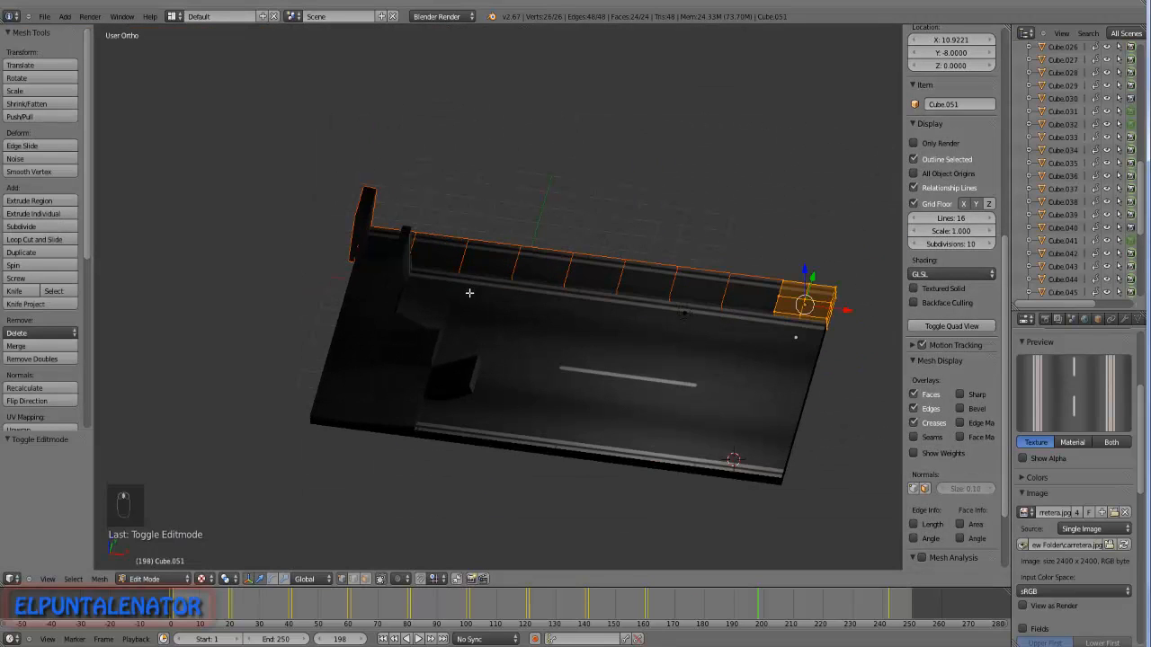
Scrub and play through the animation, return to frame 0, and review the copied row's motion from several angles.
{"action": "left_click_drag", "start_coordinate": [750, 602], "coordinate": [157, 624]}
{"action": "key", "text": "alt+a"}
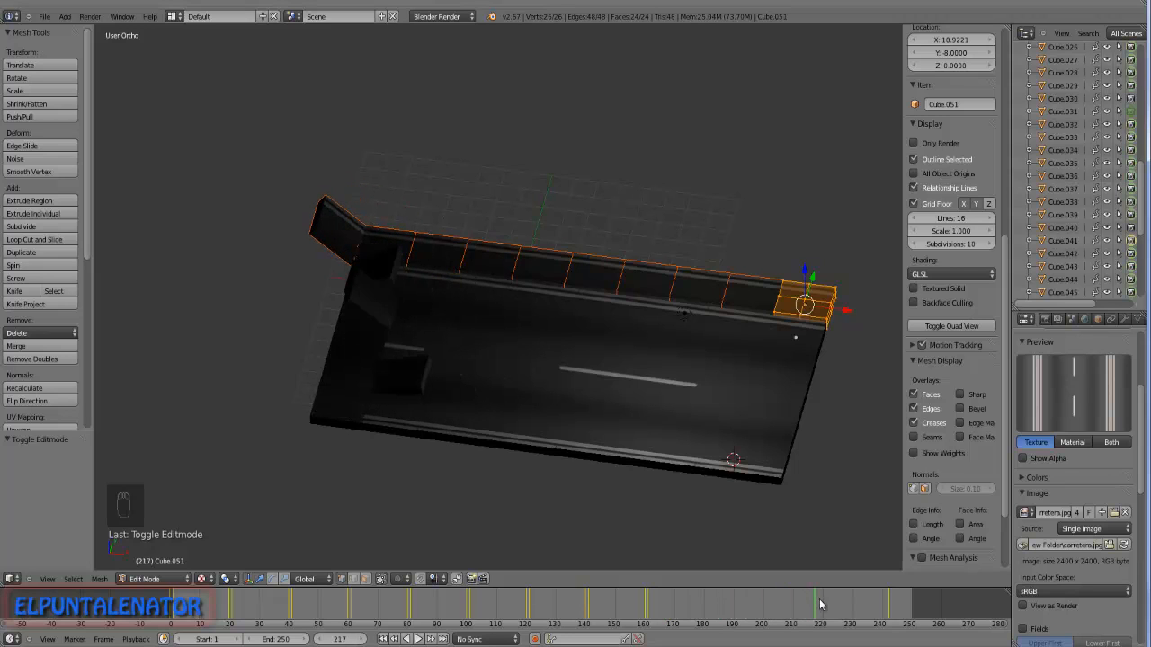
{"action": "left_click_drag", "start_coordinate": [871, 604], "coordinate": [85, 634]}
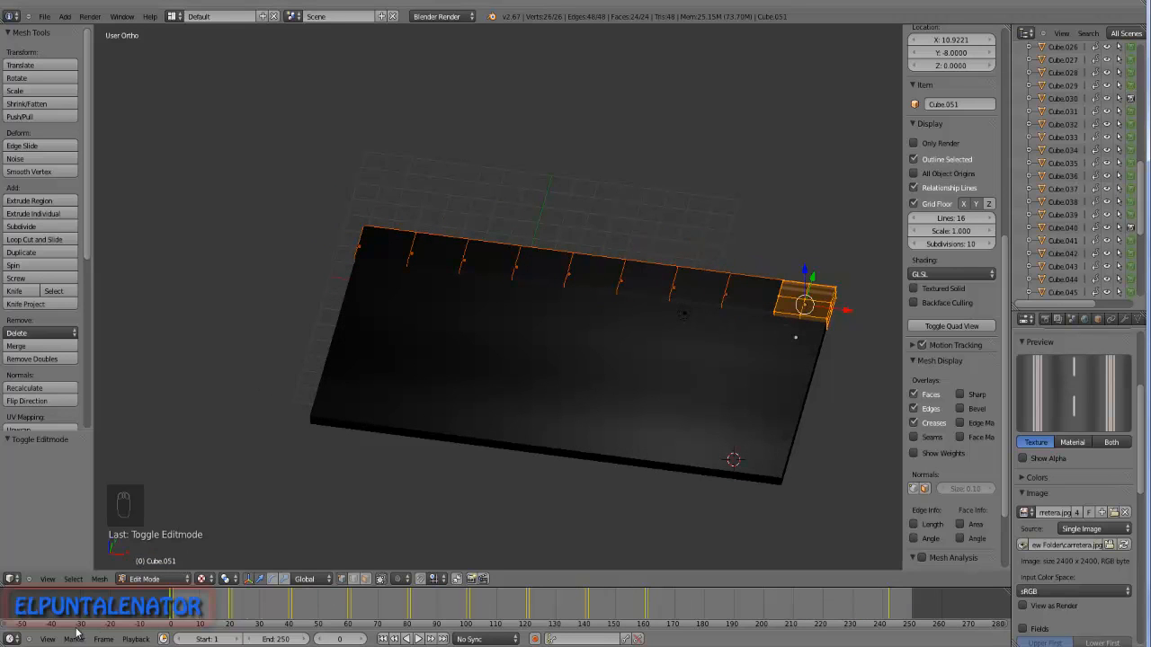
{"action": "middle_click_drag", "start_coordinate": [509, 394], "coordinate": [553, 414]}
{"action": "scroll", "coordinate": [701, 460], "scroll_direction": "down", "scroll_amount": 2}
{"action": "middle_click_drag", "start_coordinate": [535, 322], "coordinate": [650, 352]}
{"action": "scroll", "coordinate": [569, 262], "scroll_direction": "up", "scroll_amount": 3}
{"action": "scroll", "coordinate": [545, 163], "scroll_direction": "up", "scroll_amount": 2}
{"action": "middle_click_drag", "start_coordinate": [573, 259], "coordinate": [634, 296]}
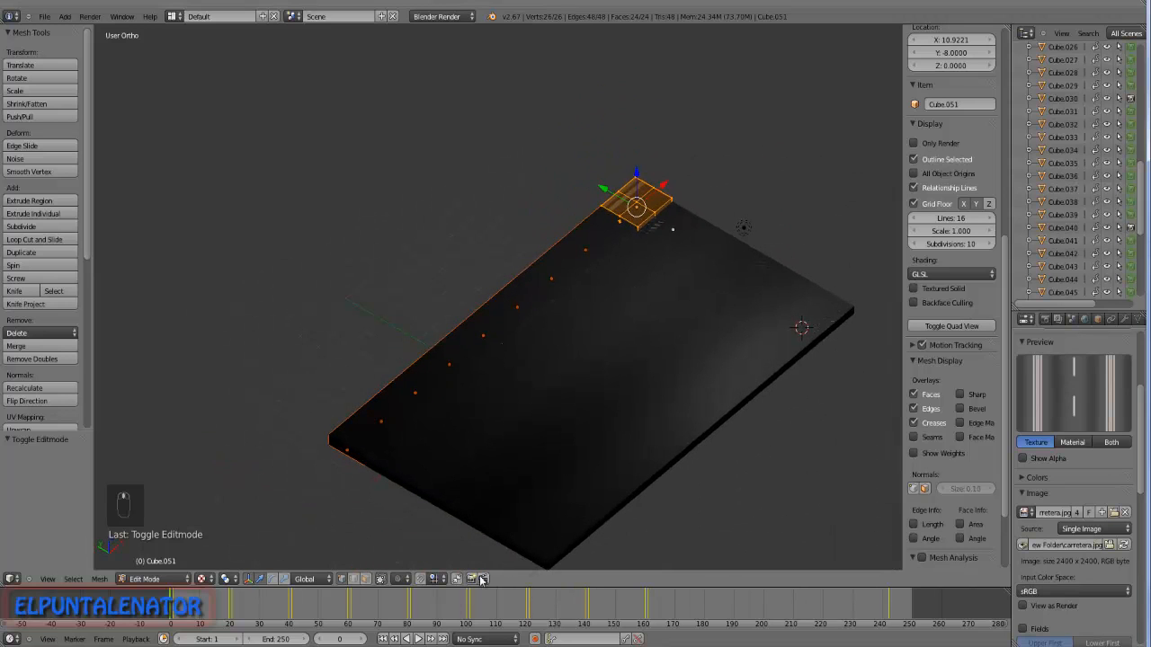
Go to frame 250 and examine how the road texture on the copied row lines up with the original road.
{"action": "left_click", "coordinate": [965, 608]}
{"action": "left_click_drag", "start_coordinate": [998, 608], "coordinate": [912, 611]}
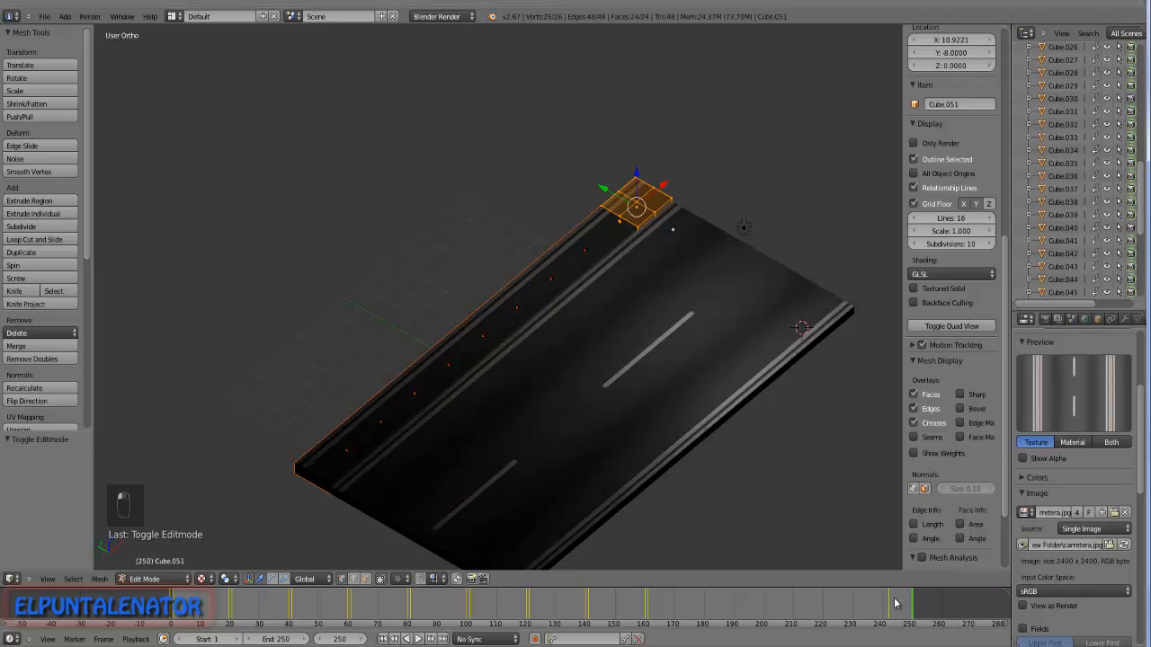
{"action": "scroll", "coordinate": [429, 346], "scroll_direction": "up", "scroll_amount": 2}
{"action": "middle_click_drag", "start_coordinate": [445, 365], "coordinate": [476, 370]}
{"action": "middle_click_drag", "start_coordinate": [604, 154], "coordinate": [478, 299]}
{"action": "scroll", "coordinate": [492, 231], "scroll_direction": "up", "scroll_amount": 2}
{"action": "scroll", "coordinate": [491, 300], "scroll_direction": "down", "scroll_amount": 1}
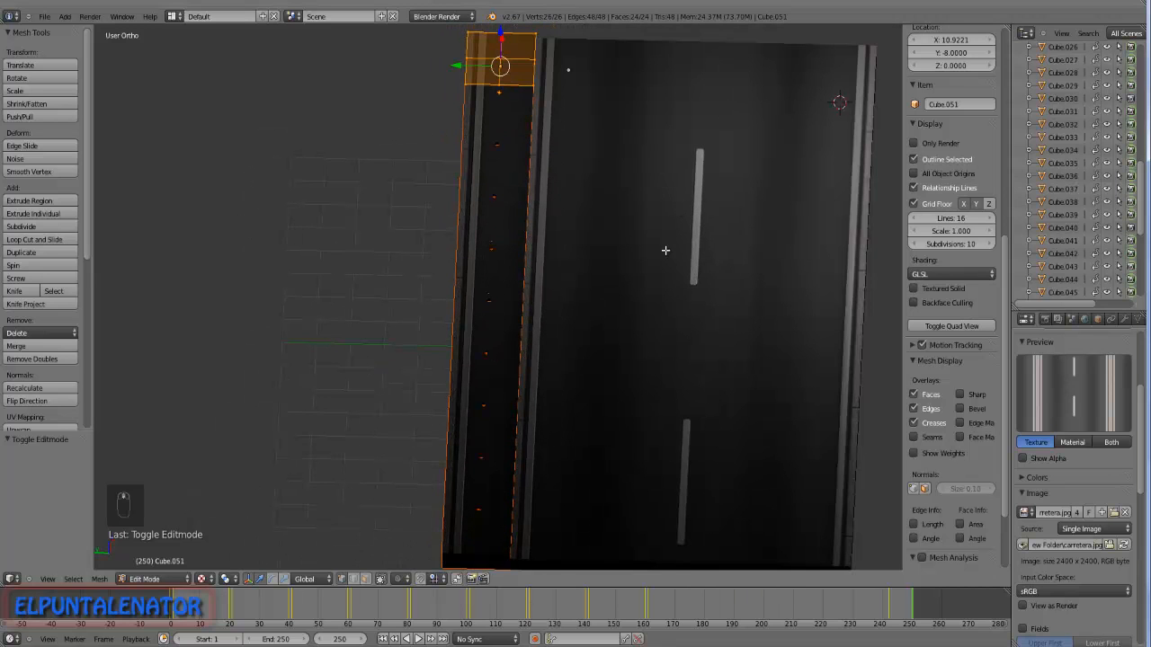
{"action": "middle_click_drag", "start_coordinate": [665, 254], "coordinate": [629, 239]}
{"action": "scroll", "coordinate": [540, 280], "scroll_direction": "down", "scroll_amount": 2}
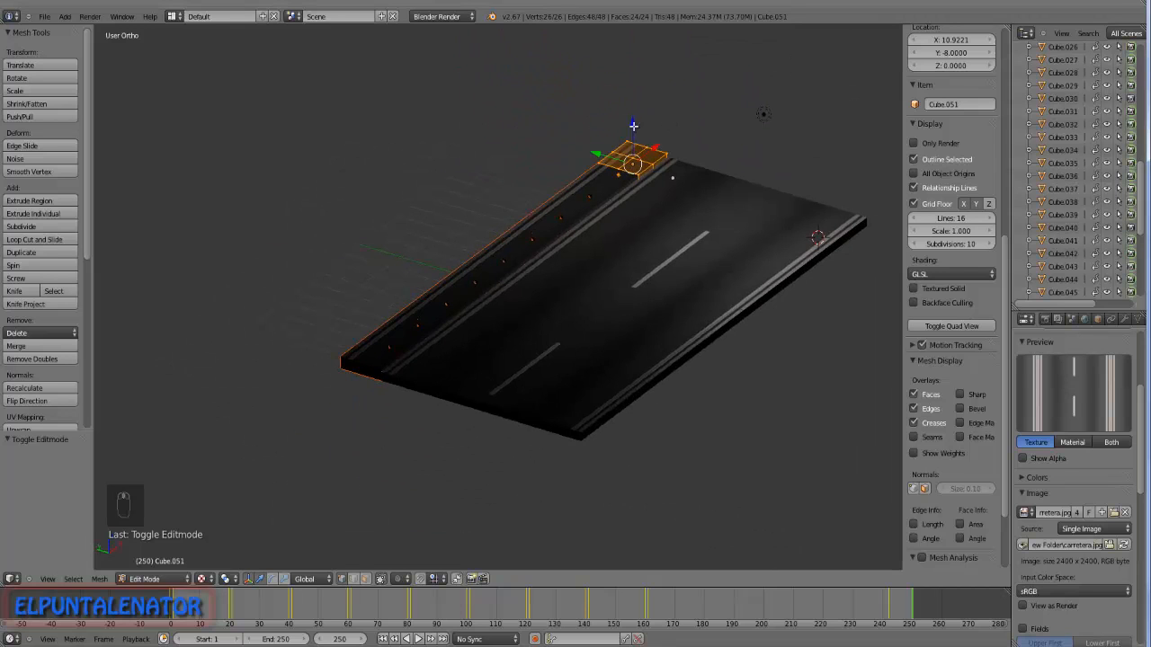
Return to Object Mode and make the copied row's materials and textures single-user.
{"action": "key", "text": "Tab"}
{"action": "middle_click_drag", "start_coordinate": [429, 337], "coordinate": [454, 334]}
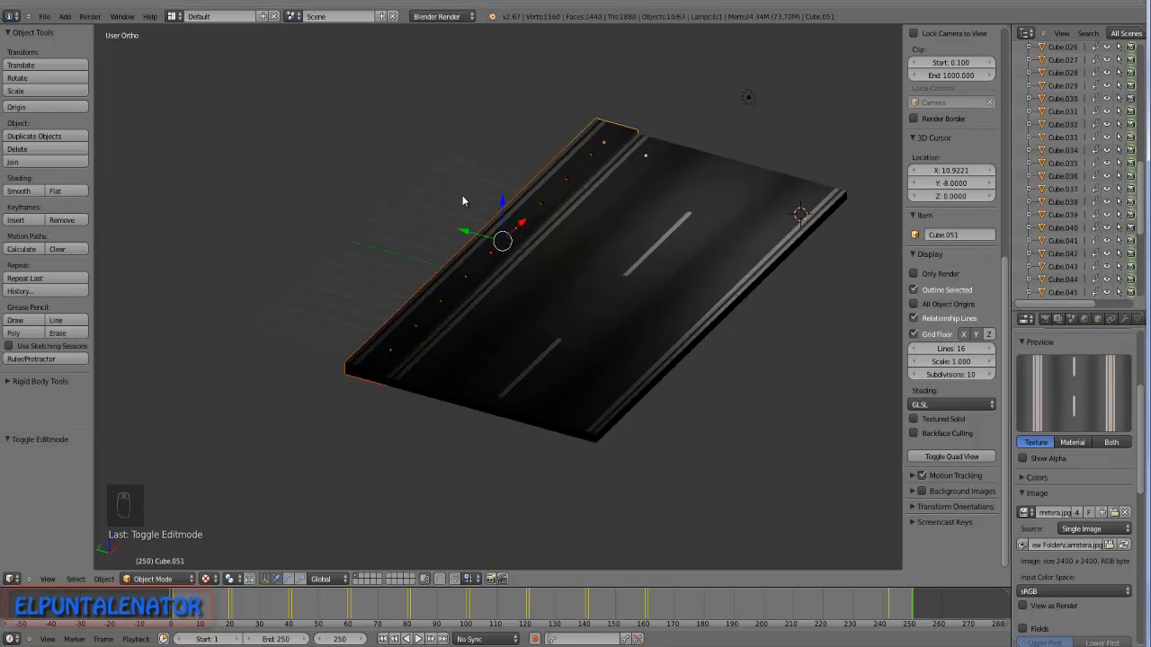
{"action": "key", "text": "u"}
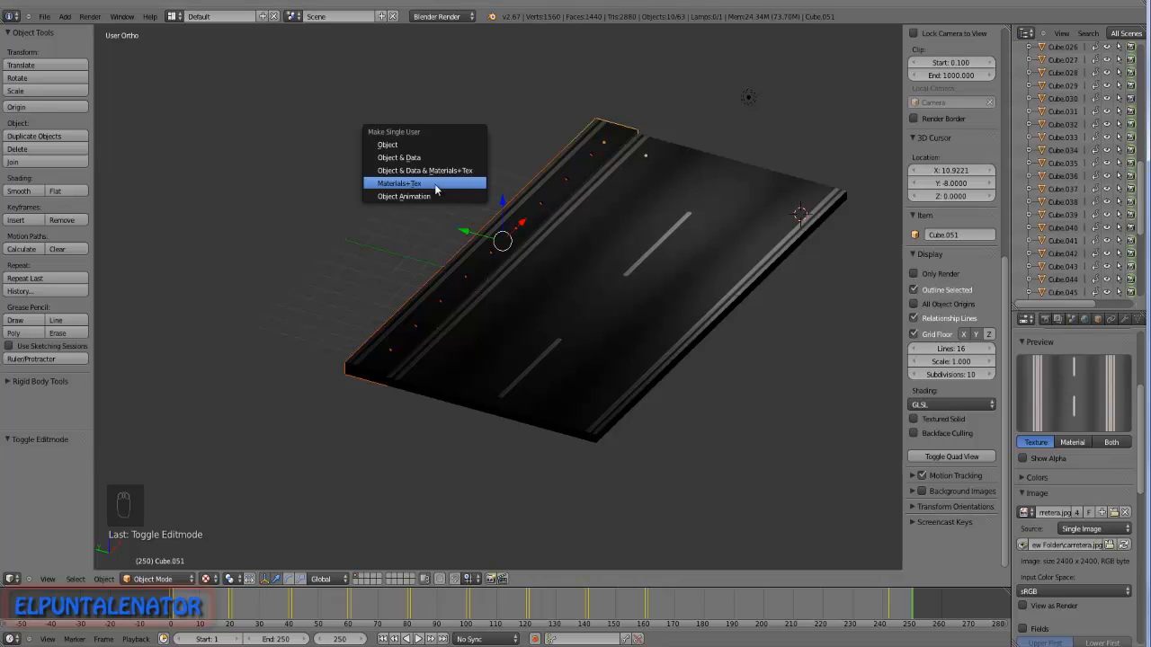
{"action": "left_click", "coordinate": [434, 183]}
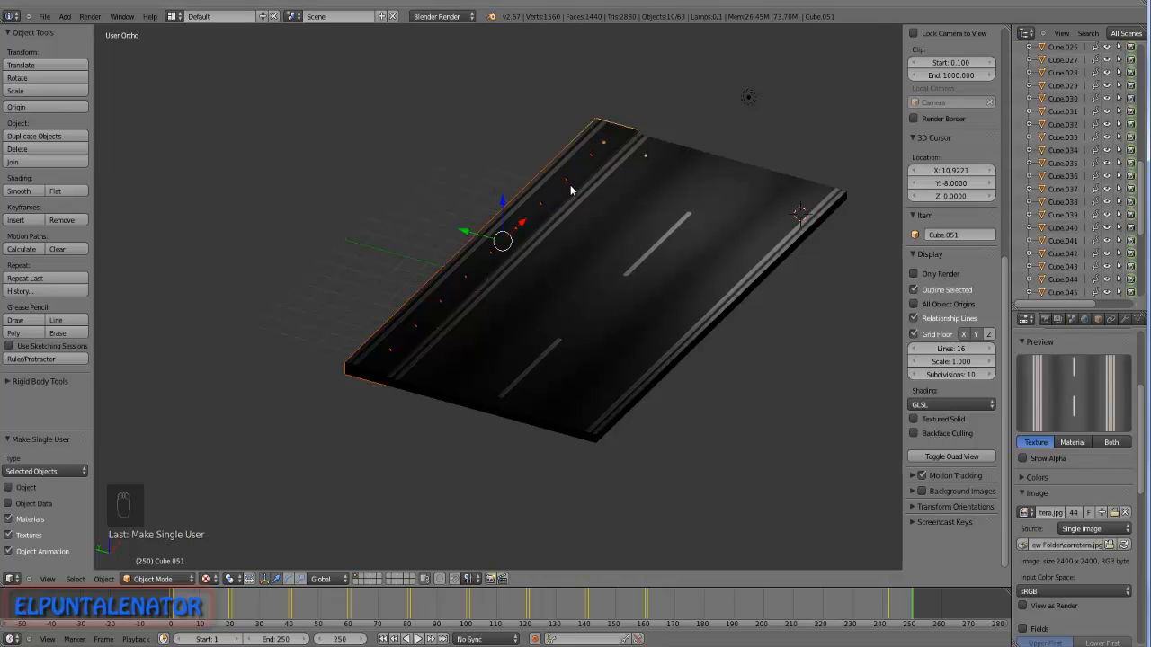
{"action": "middle_click_drag", "start_coordinate": [570, 188], "coordinate": [592, 239]}
{"action": "scroll", "coordinate": [565, 168], "scroll_direction": "up", "scroll_amount": 2}
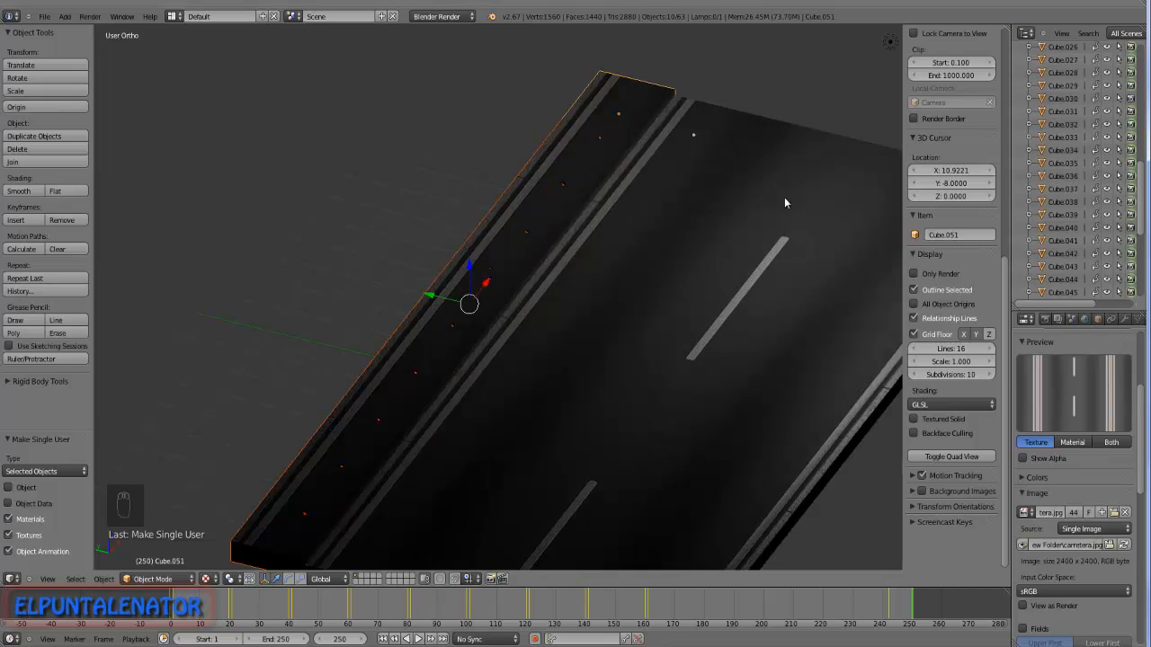
Widen and heighten the Properties editor and hide the 3D viewport's properties sidebar.
{"action": "left_click_drag", "start_coordinate": [1007, 126], "coordinate": [742, 126]}
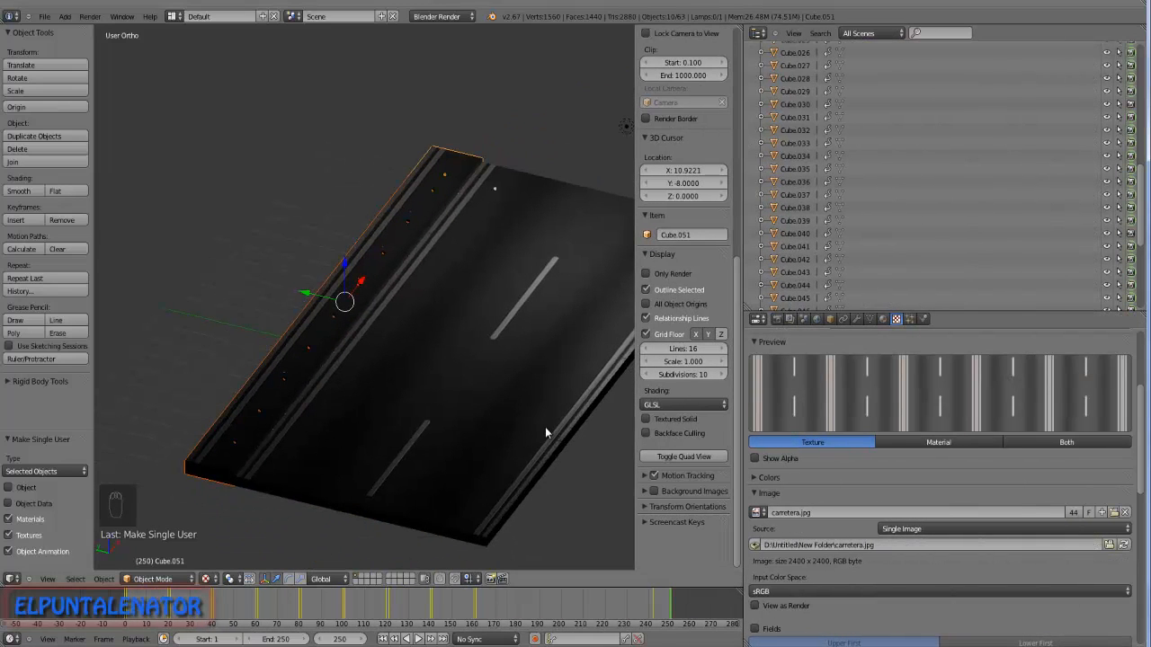
{"action": "key", "text": "n"}
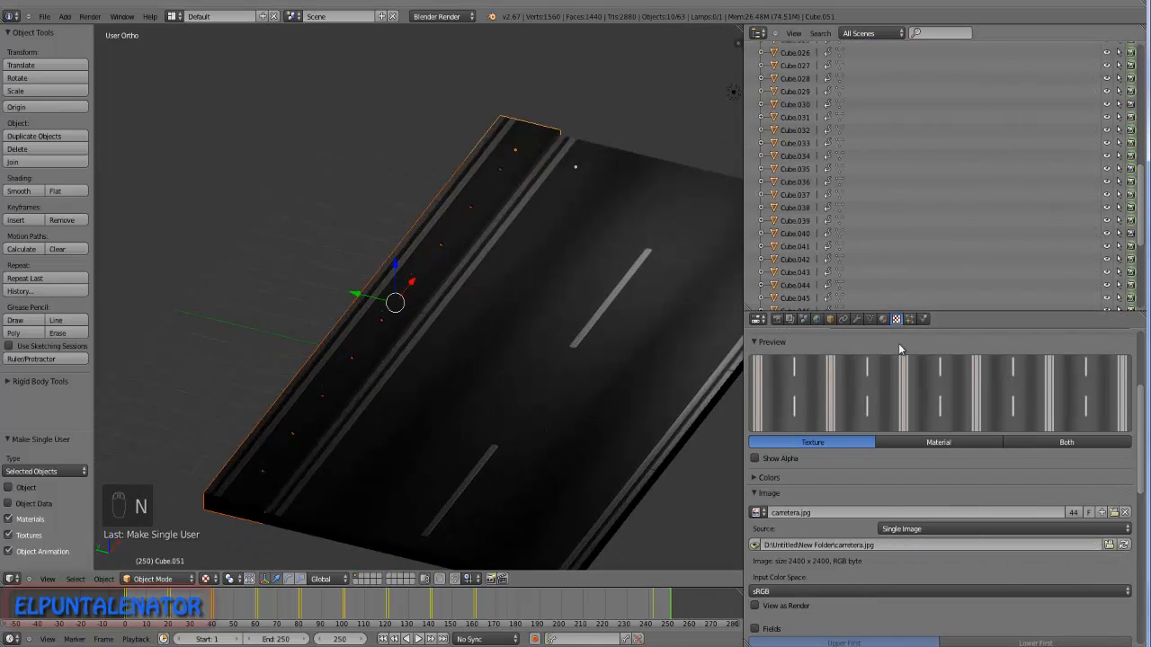
{"action": "left_click_drag", "start_coordinate": [910, 313], "coordinate": [939, 111]}
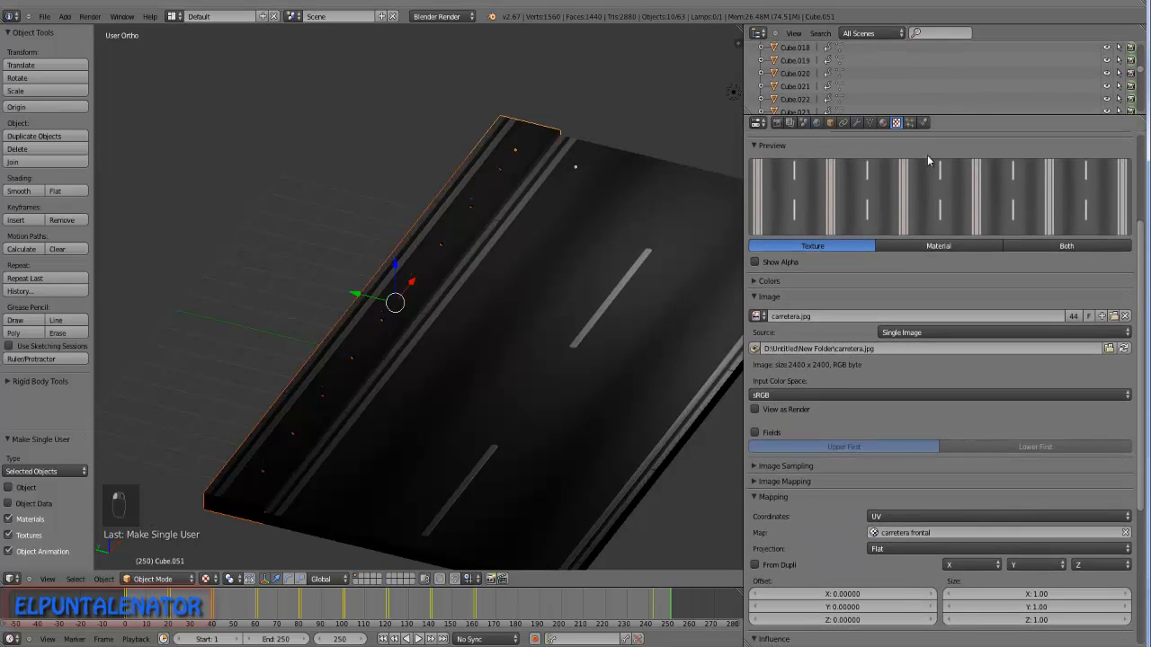
Unlink the road material from each of Cube.051 to Cube.055, one cube at a time.
{"action": "left_click", "coordinate": [882, 122]}
{"action": "middle_click_drag", "start_coordinate": [599, 257], "coordinate": [535, 262]}
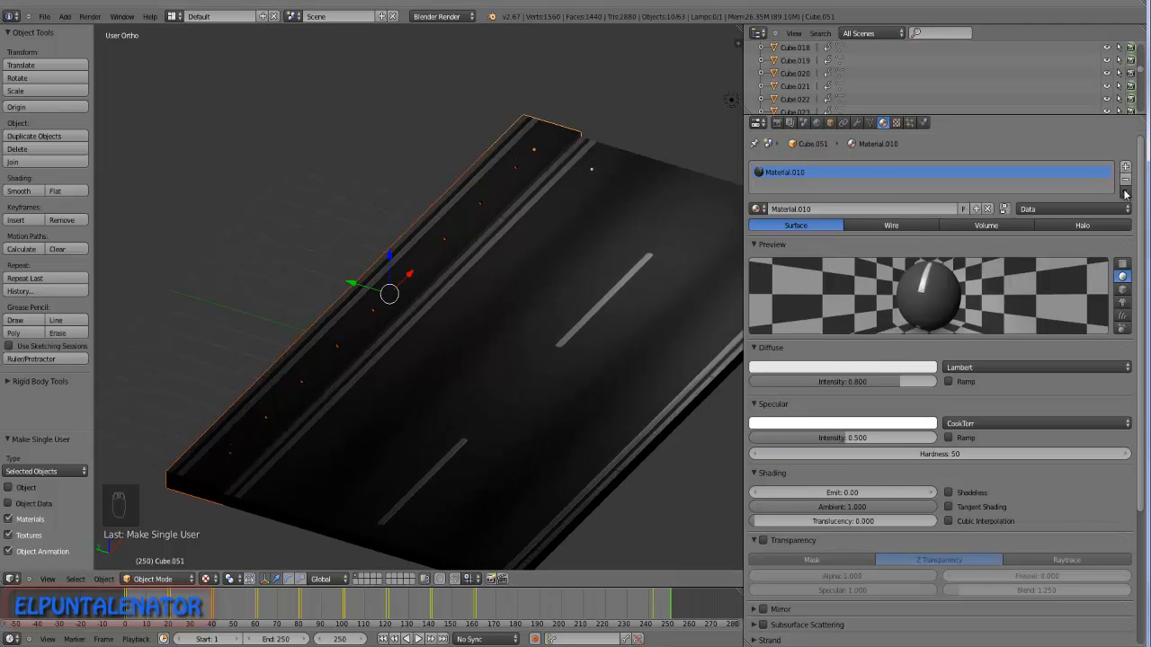
{"action": "left_click", "coordinate": [987, 208]}
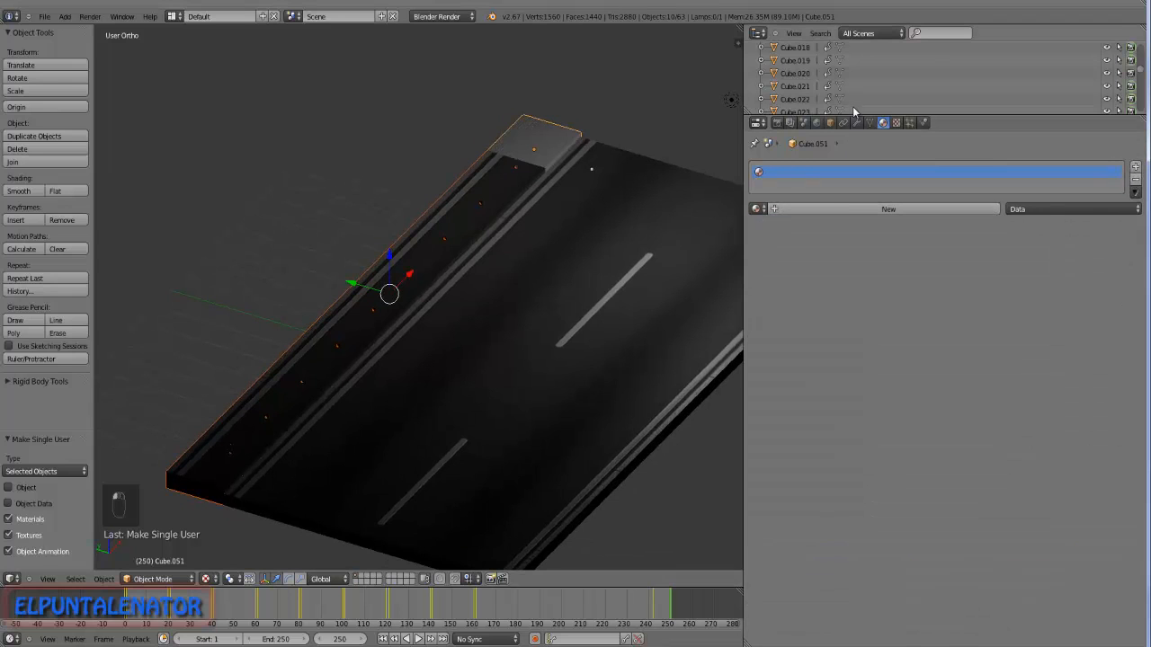
{"action": "right_click", "coordinate": [507, 191]}
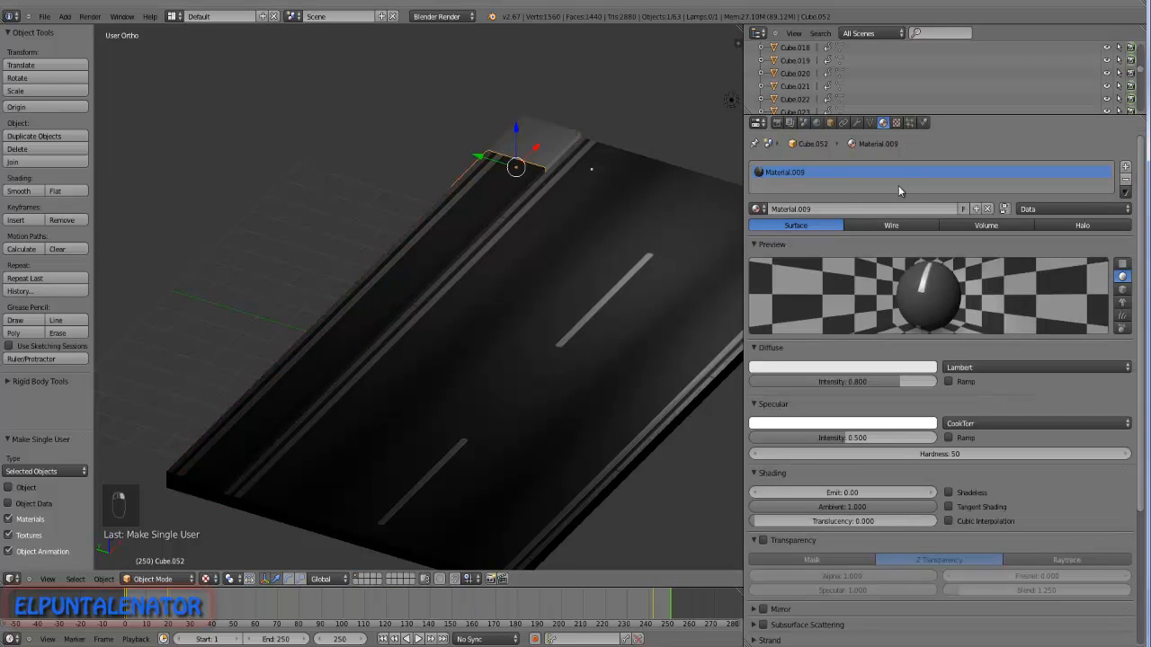
{"action": "left_click", "coordinate": [991, 210]}
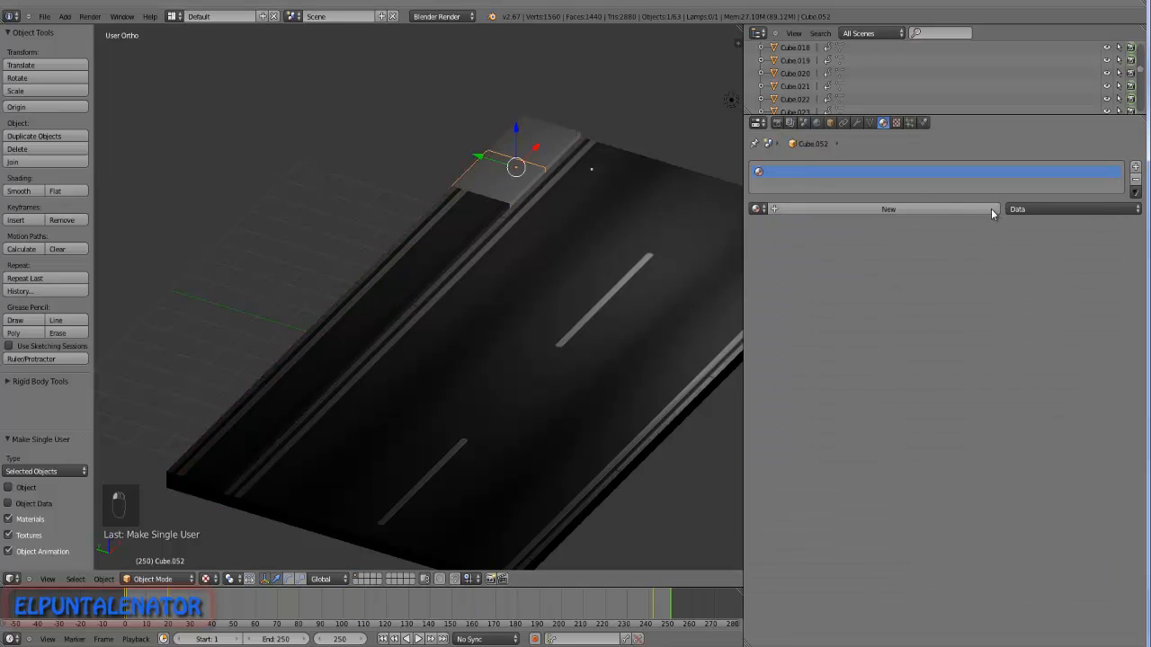
{"action": "right_click", "coordinate": [478, 207]}
{"action": "left_click", "coordinate": [988, 209]}
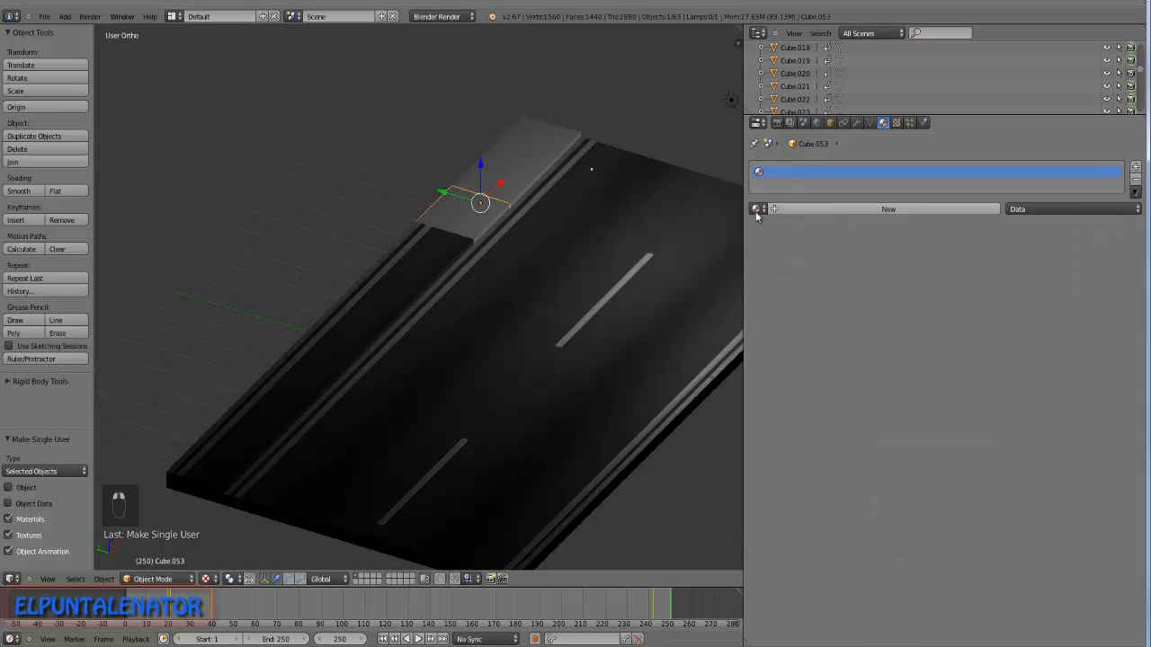
{"action": "right_click", "coordinate": [418, 237]}
{"action": "left_click", "coordinate": [986, 210]}
{"action": "right_click", "coordinate": [402, 247]}
{"action": "left_click", "coordinate": [989, 208]}
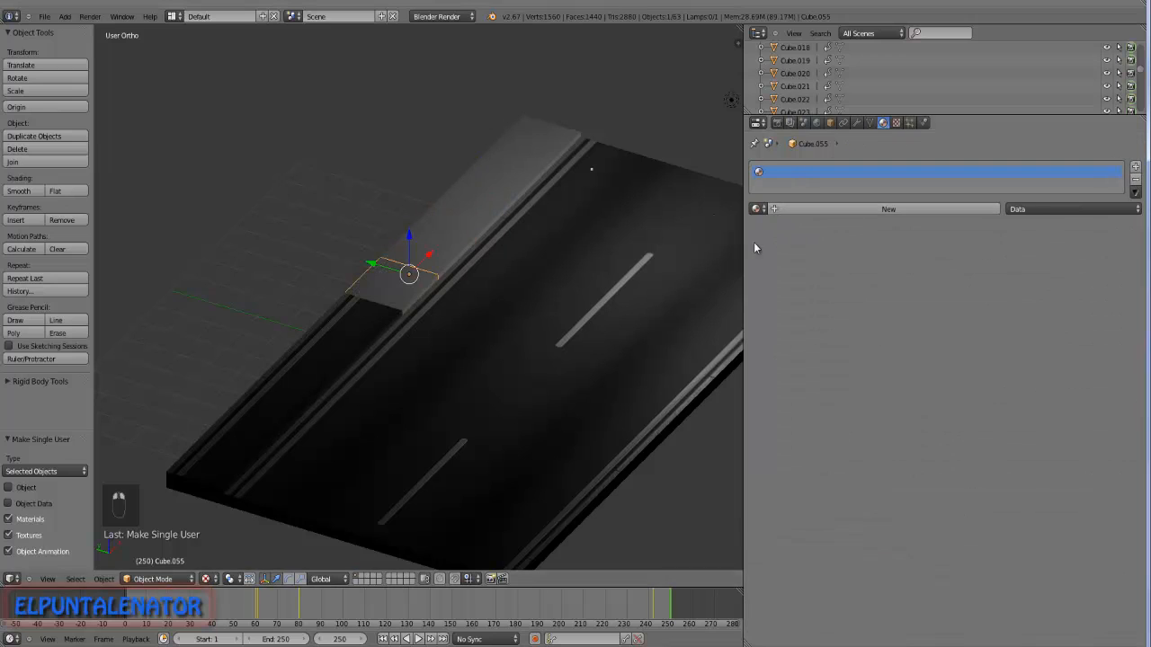
Unlink the road material from each of Cube.056 to Cube.060, one cube at a time.
{"action": "right_click", "coordinate": [334, 321]}
{"action": "left_click", "coordinate": [987, 209]}
{"action": "right_click", "coordinate": [334, 370]}
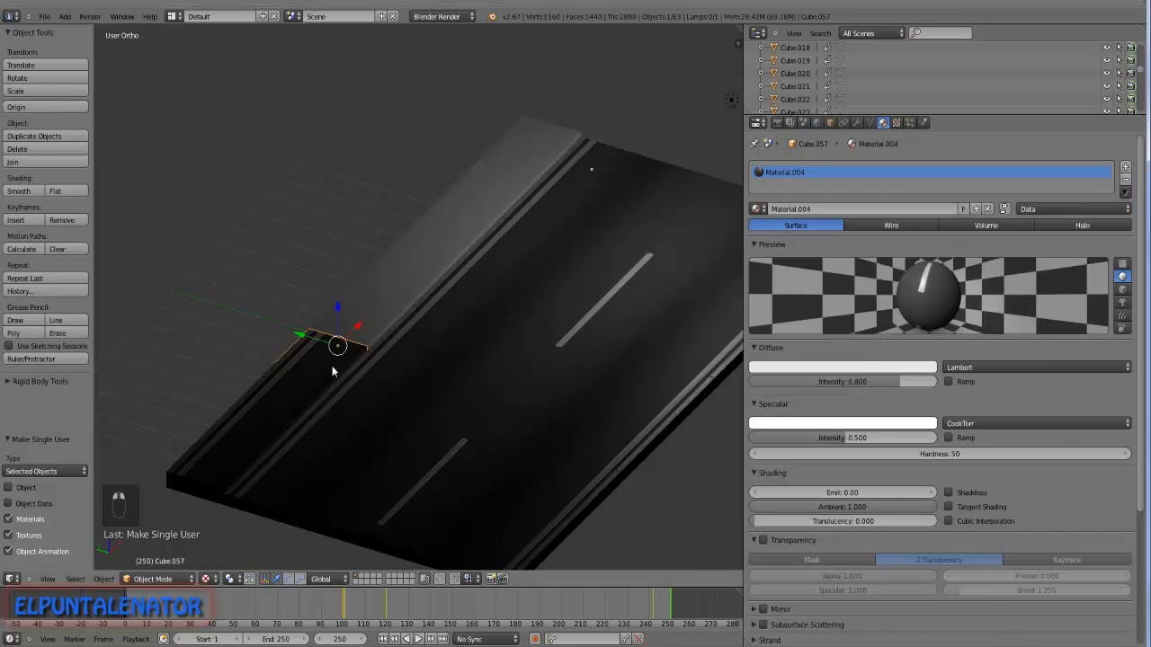
{"action": "left_click", "coordinate": [987, 208]}
{"action": "right_click", "coordinate": [300, 380]}
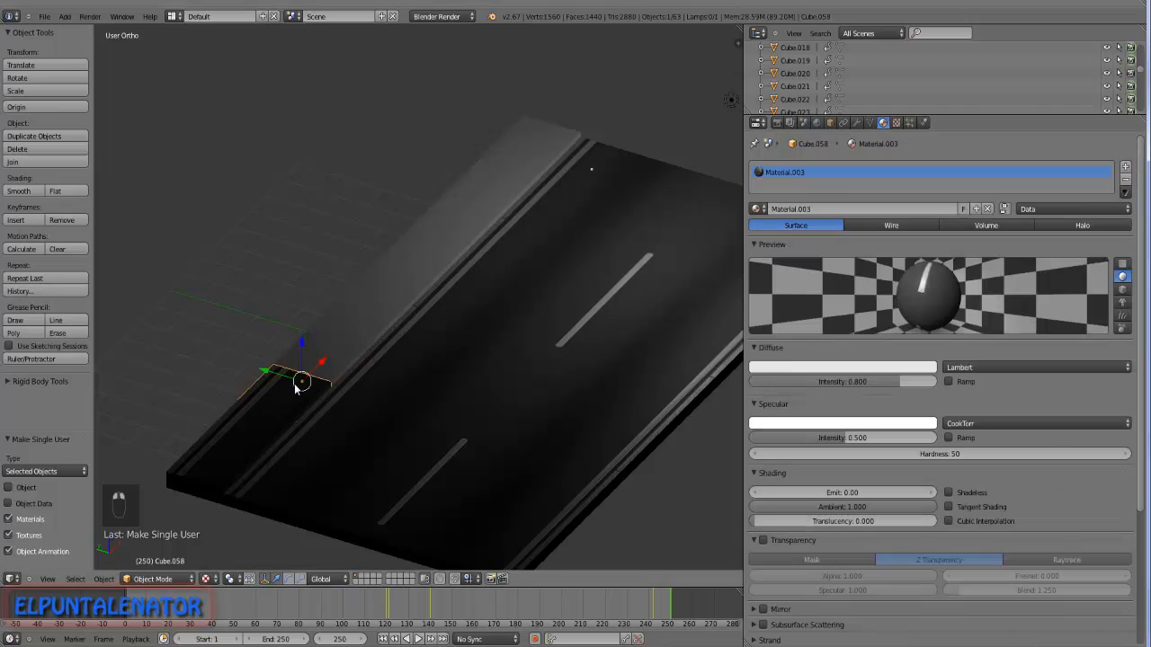
{"action": "left_click", "coordinate": [988, 208]}
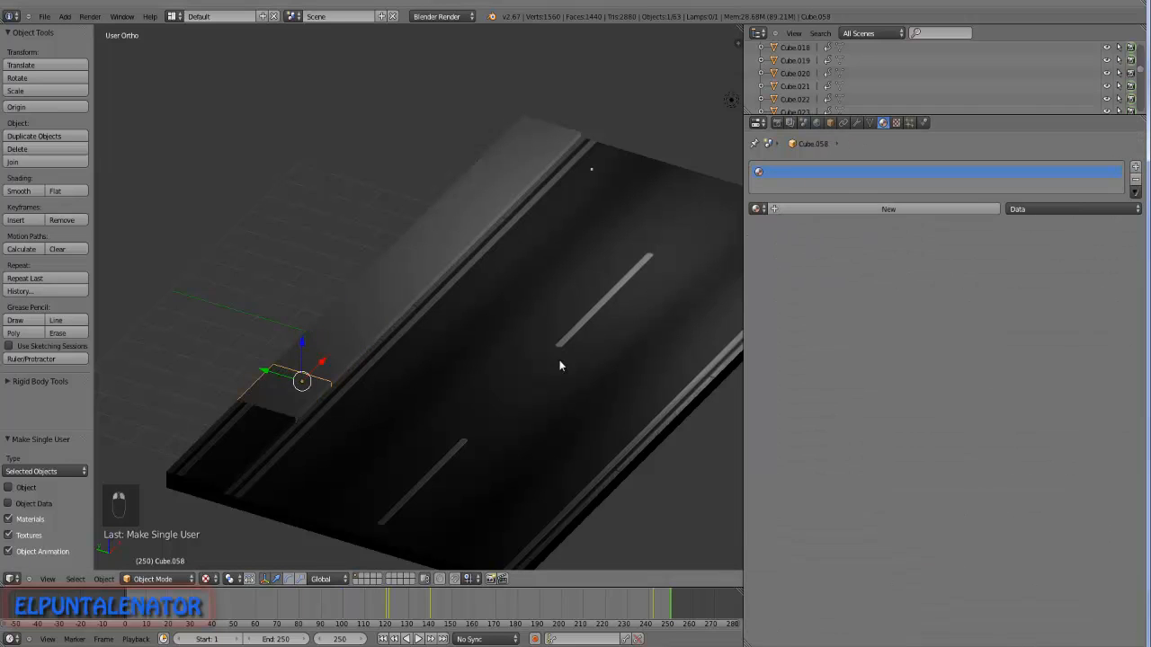
{"action": "right_click", "coordinate": [231, 427]}
{"action": "left_click", "coordinate": [988, 208]}
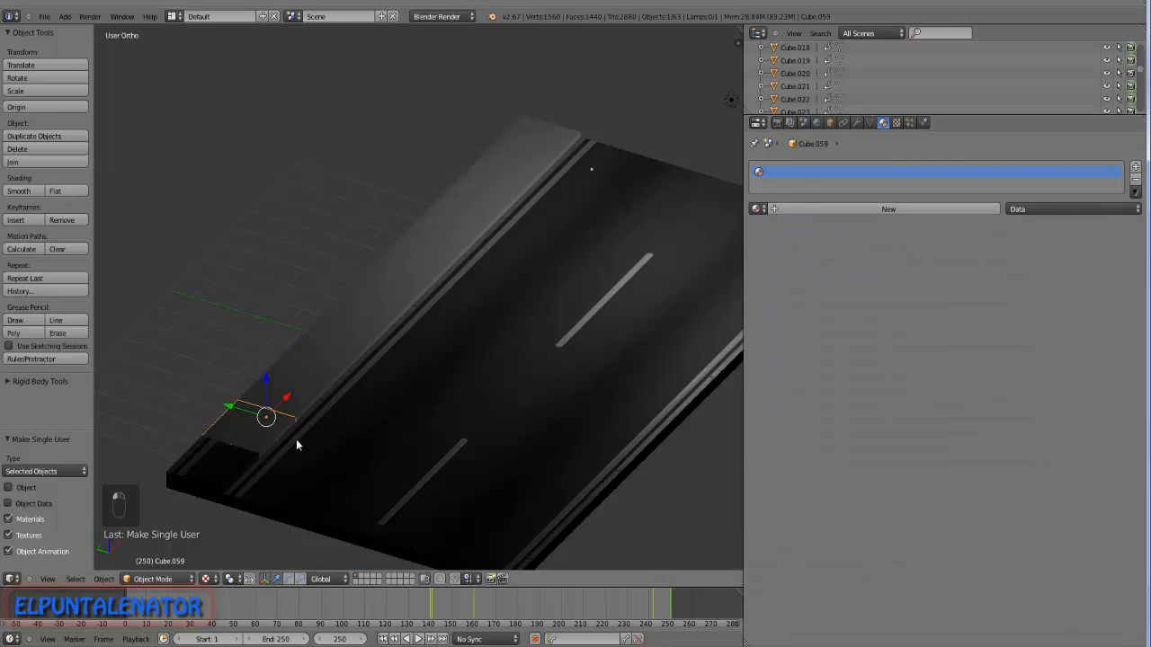
{"action": "right_click", "coordinate": [225, 463]}
{"action": "left_click", "coordinate": [988, 209]}
Select Cube.051 through Cube.060 with Cube.060 active and add a new material.
{"action": "scroll", "coordinate": [361, 275], "scroll_direction": "down", "scroll_amount": 1}
{"action": "middle_click_drag", "start_coordinate": [361, 278], "coordinate": [454, 146]}
{"action": "scroll", "coordinate": [454, 147], "scroll_direction": "up", "scroll_amount": 3}
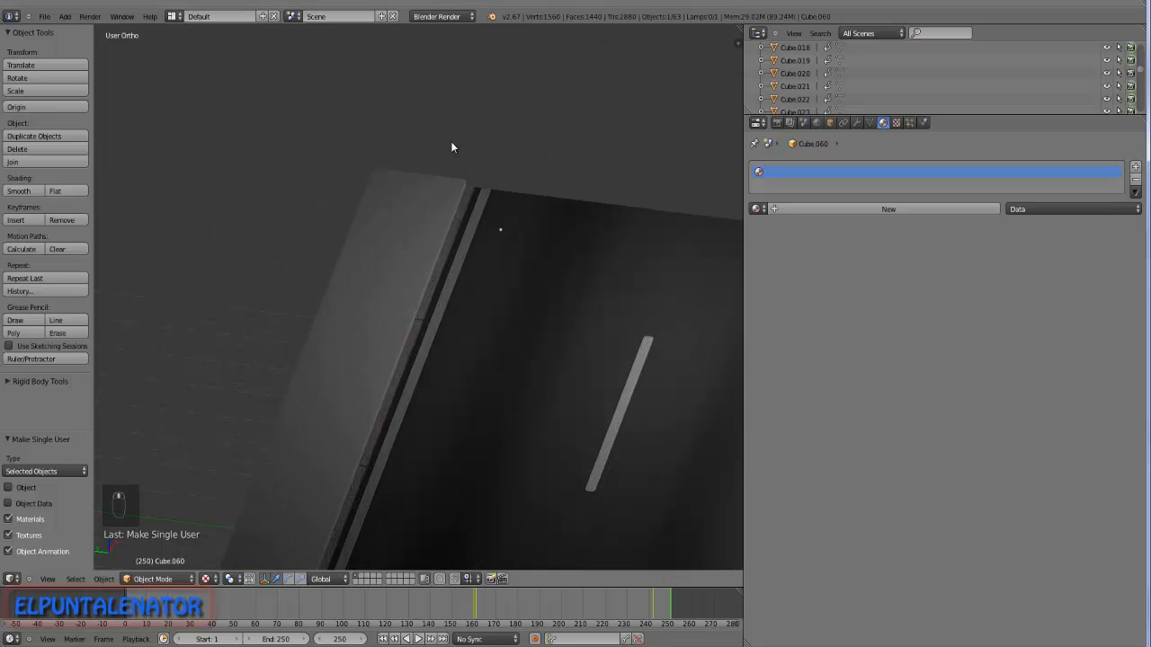
{"action": "right_click", "coordinate": [422, 199]}
{"action": "scroll", "coordinate": [422, 200], "scroll_direction": "down", "scroll_amount": 4}
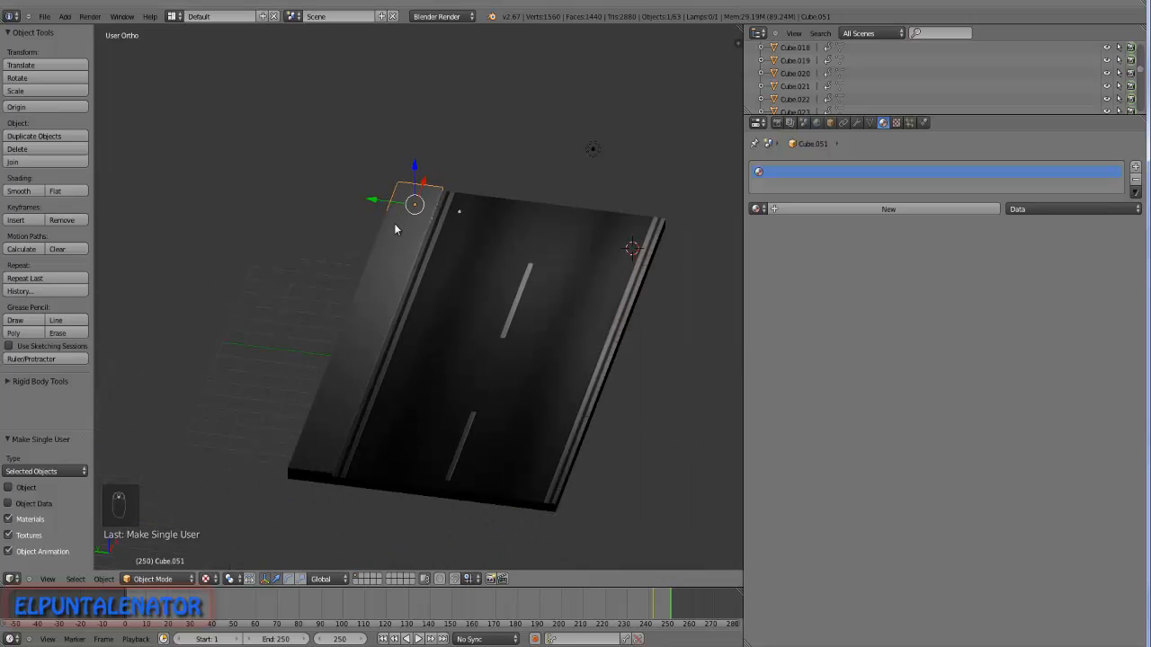
{"action": "right_click", "coordinate": [394, 224], "text": "shift"}
{"action": "right_click", "coordinate": [392, 242], "text": "shift"}
{"action": "right_click", "coordinate": [381, 270], "text": "shift"}
{"action": "right_click", "coordinate": [373, 307], "text": "shift"}
{"action": "right_click", "coordinate": [355, 346], "text": "shift"}
{"action": "right_click", "coordinate": [346, 385], "text": "shift"}
{"action": "right_click", "coordinate": [331, 406], "text": "shift"}
{"action": "right_click", "coordinate": [325, 427], "text": "shift"}
{"action": "right_click", "coordinate": [309, 457], "text": "shift"}
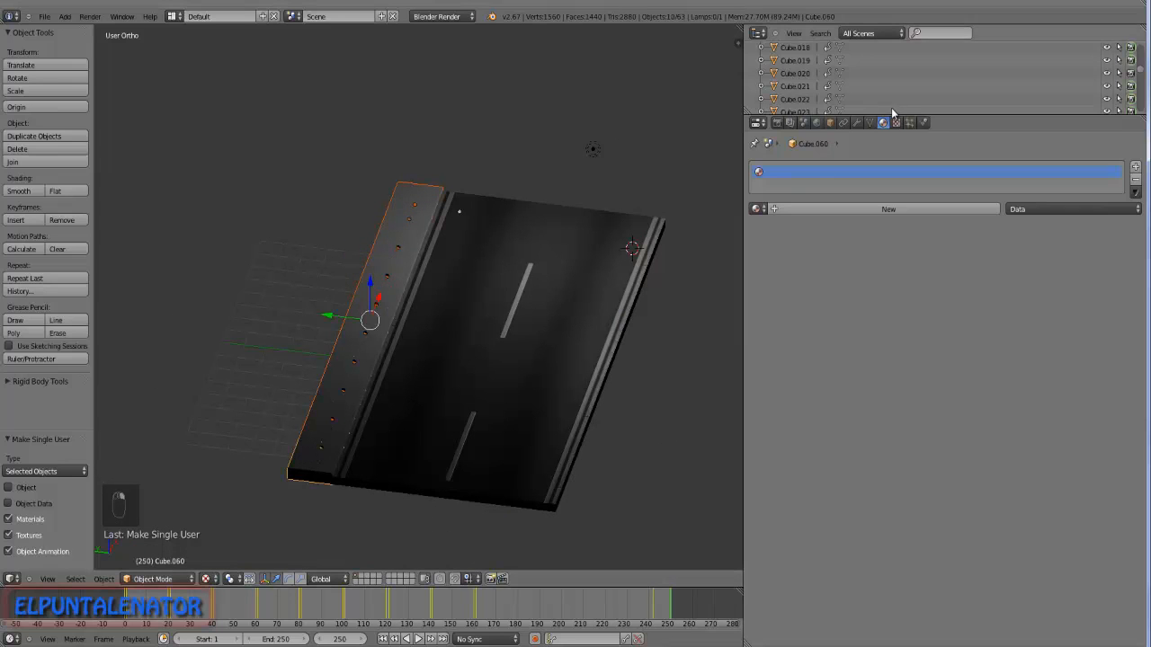
{"action": "left_click", "coordinate": [869, 210]}
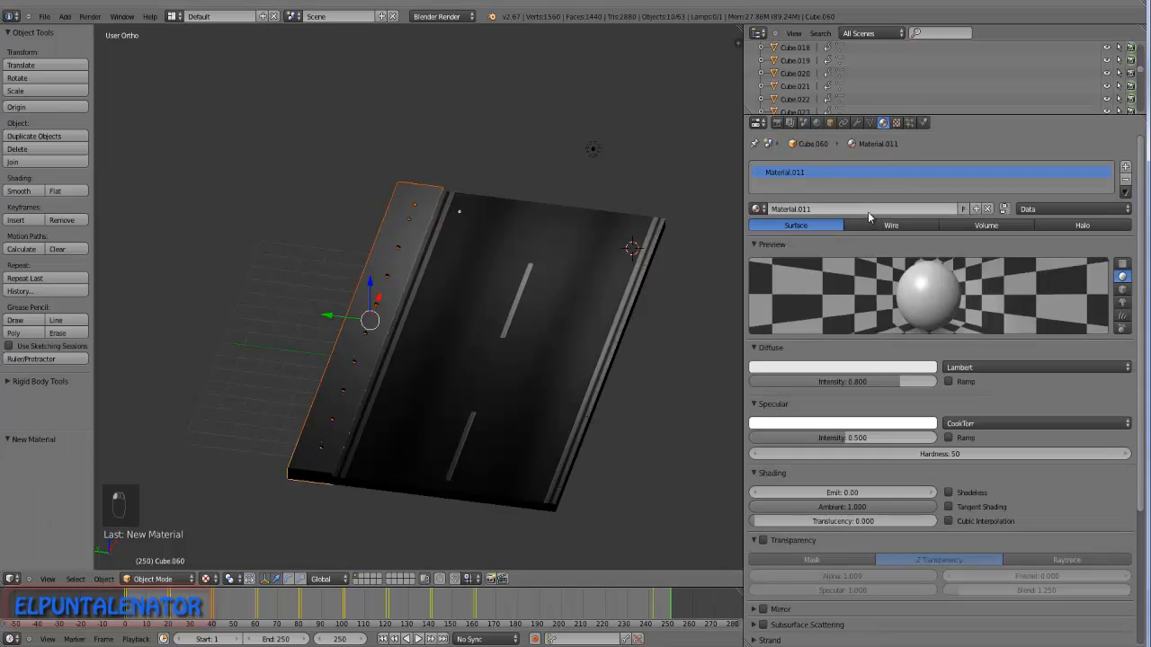
Try a pinkish-red diffuse colour on Cube.060's new material and undo the change.
{"action": "left_click", "coordinate": [879, 371]}
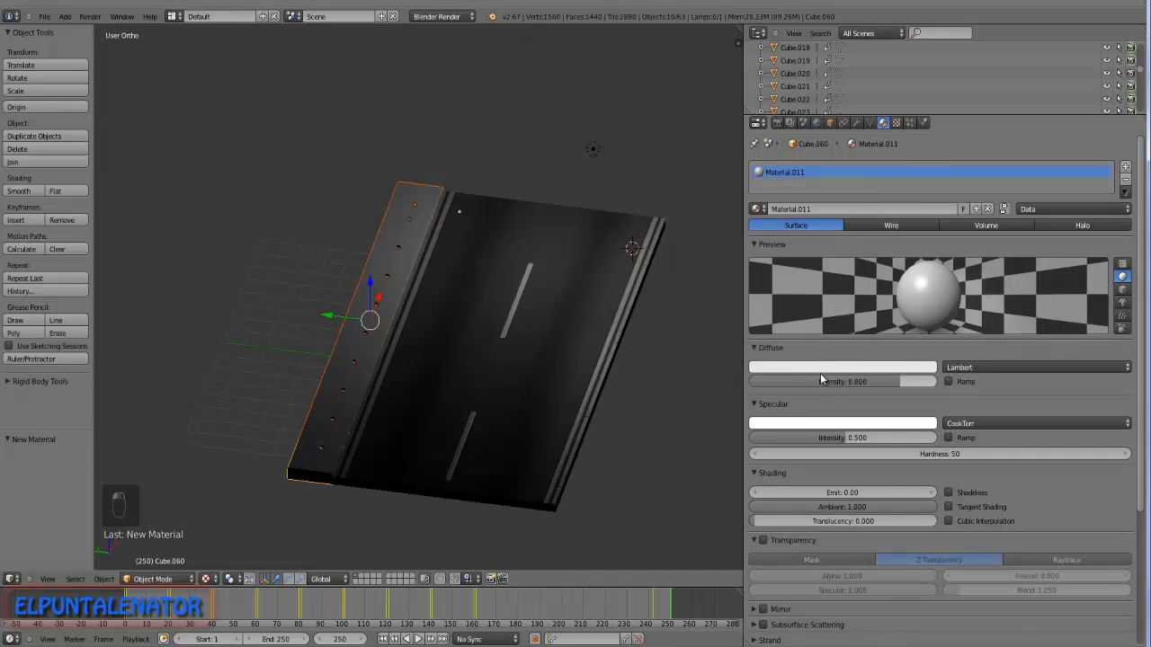
{"action": "left_click", "coordinate": [820, 373]}
{"action": "left_click_drag", "start_coordinate": [803, 250], "coordinate": [818, 341]}
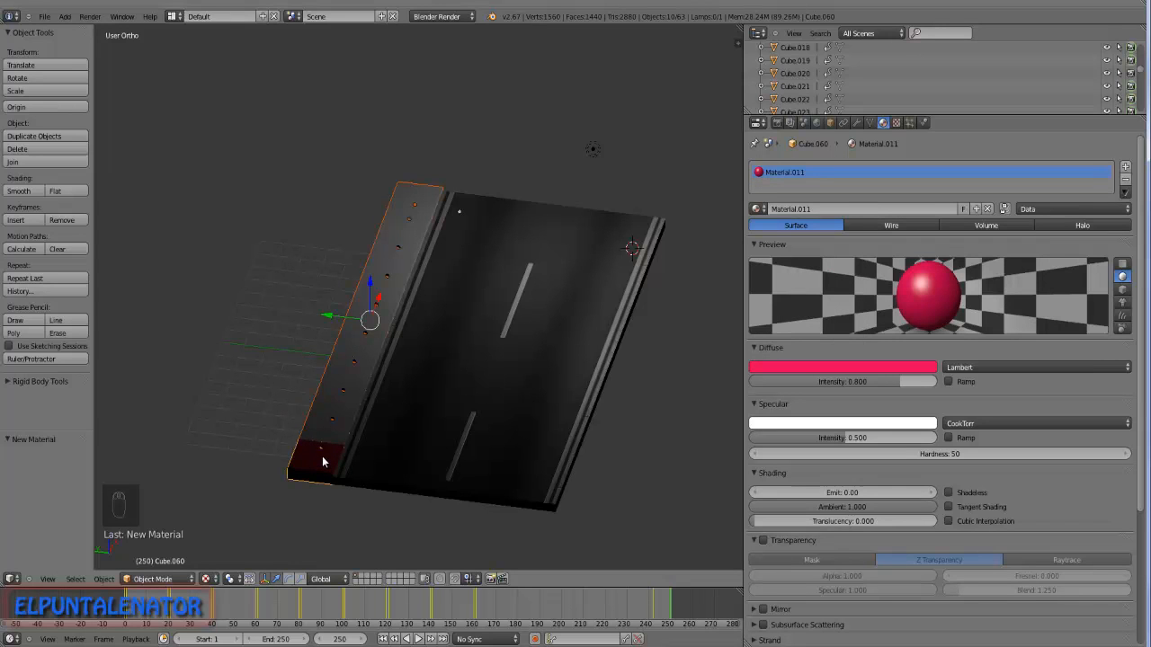
{"action": "left_click", "coordinate": [814, 368]}
{"action": "key", "text": "ctrl+z"}
{"action": "key", "text": "ctrl+z"}
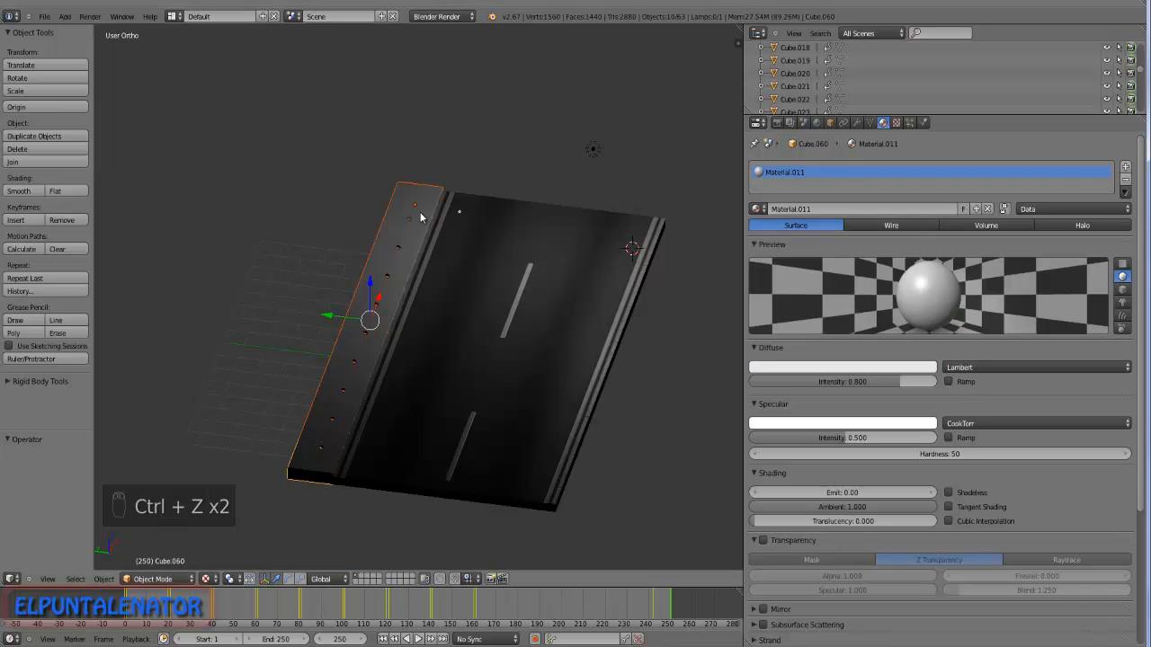
Select only Cube.051 at the far end of the copied row and give it a new material.
{"action": "right_click", "coordinate": [424, 204]}
{"action": "scroll", "coordinate": [426, 203], "scroll_direction": "up", "scroll_amount": 3}
{"action": "middle_click_drag", "start_coordinate": [405, 226], "coordinate": [493, 226]}
{"action": "scroll", "coordinate": [398, 241], "scroll_direction": "up", "scroll_amount": 2}
{"action": "scroll", "coordinate": [399, 241], "scroll_direction": "down", "scroll_amount": 1}
{"action": "left_click", "coordinate": [852, 212]}
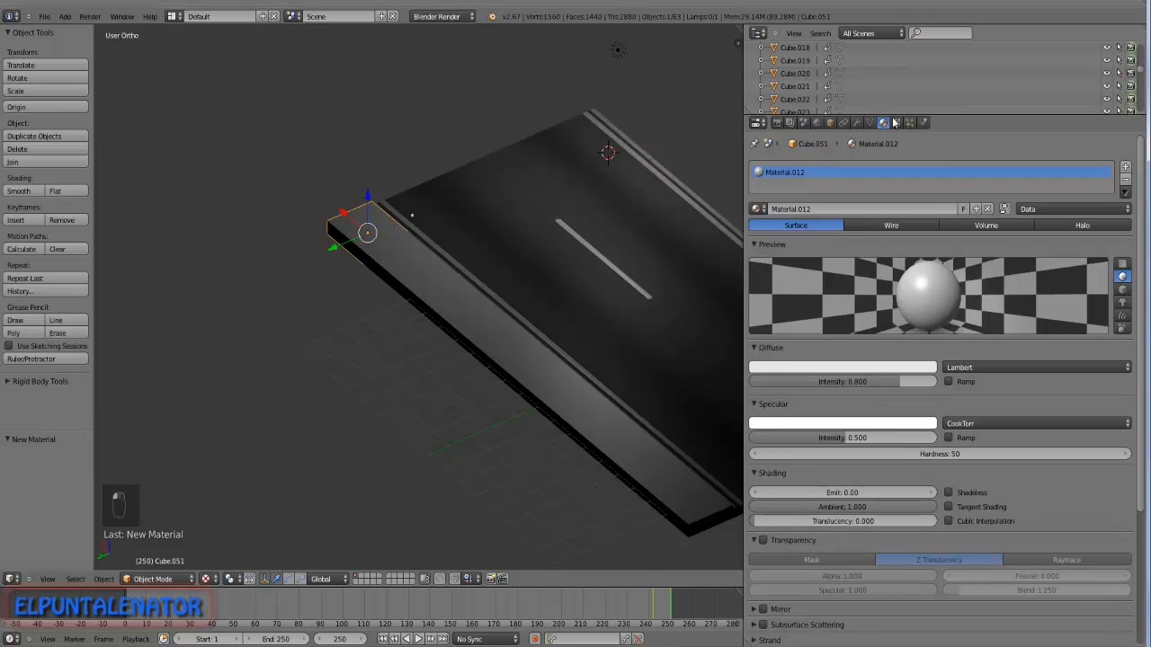
Add a new texture to Cube.051's material and set its type to Image or Movie.
{"action": "left_click", "coordinate": [896, 123]}
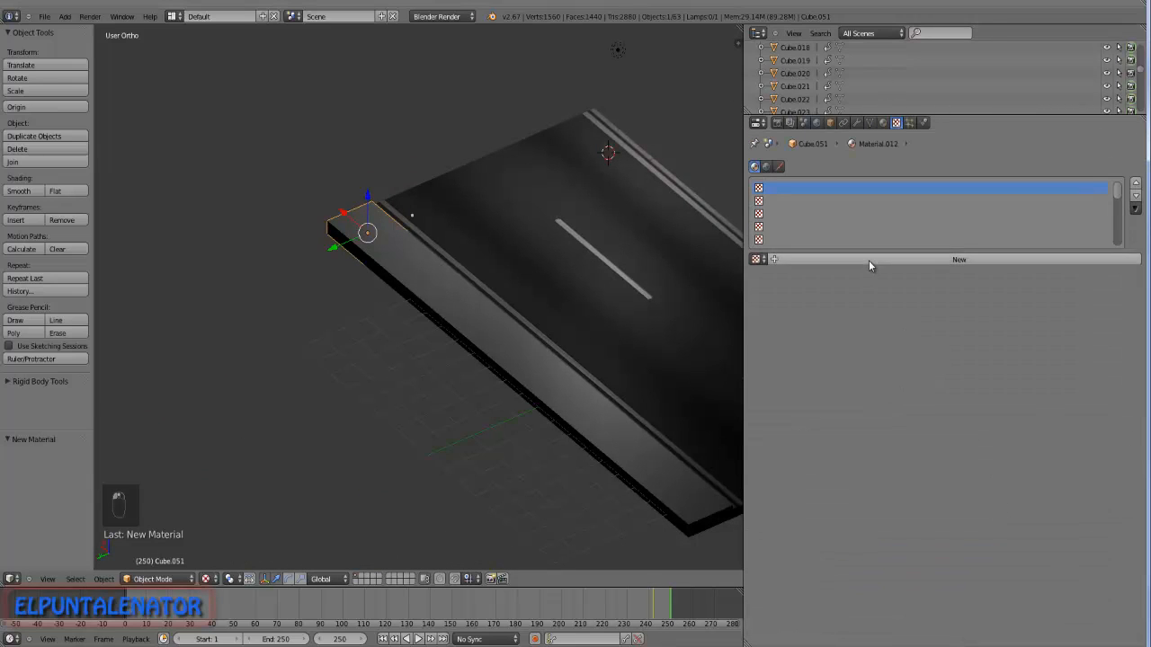
{"action": "left_click", "coordinate": [868, 259]}
{"action": "left_click", "coordinate": [870, 276]}
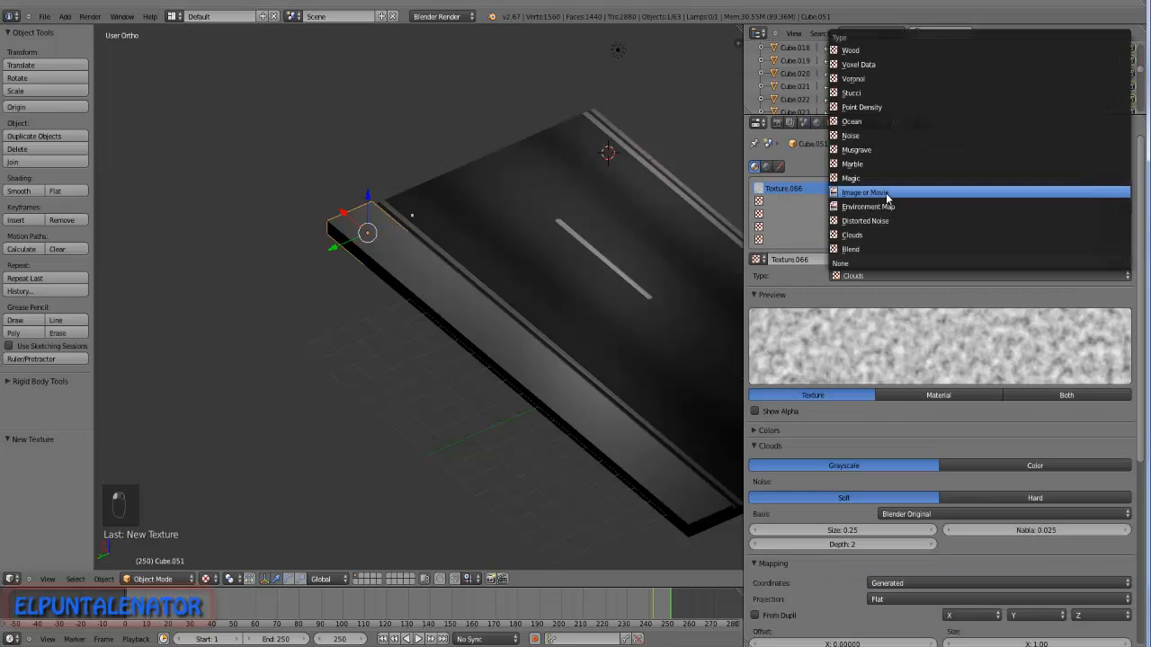
{"action": "left_click", "coordinate": [888, 198]}
Load acera.jpg from D:\Untitled\New Folder as the texture's image.
{"action": "left_click", "coordinate": [988, 467]}
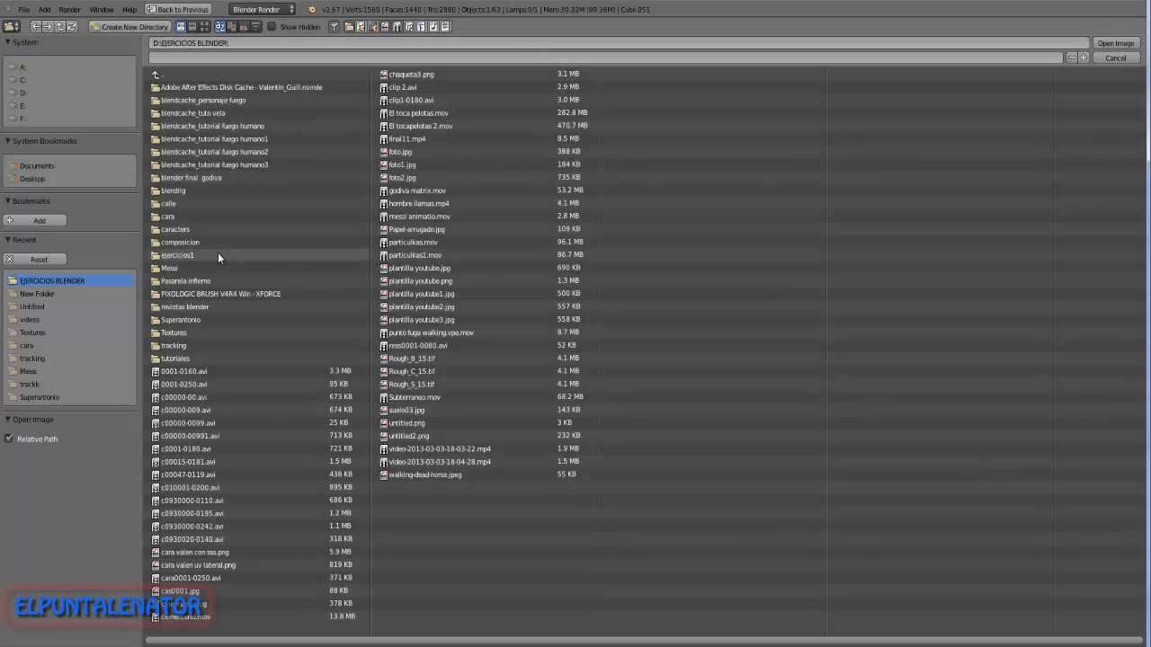
{"action": "left_click", "coordinate": [24, 93]}
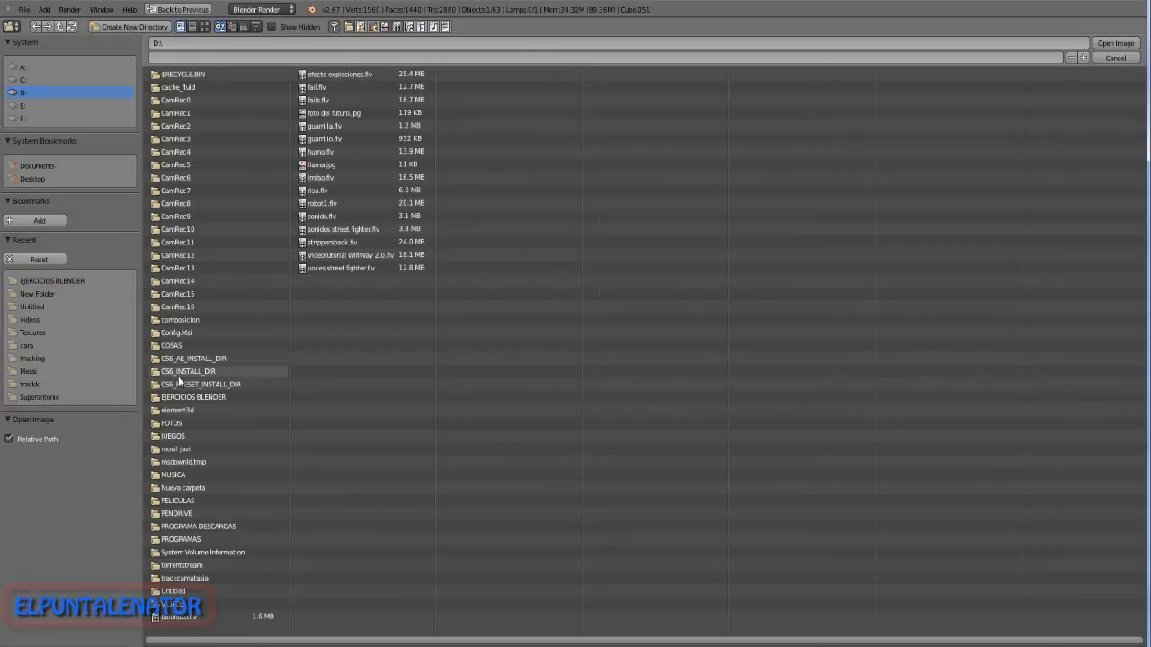
{"action": "left_click", "coordinate": [177, 594]}
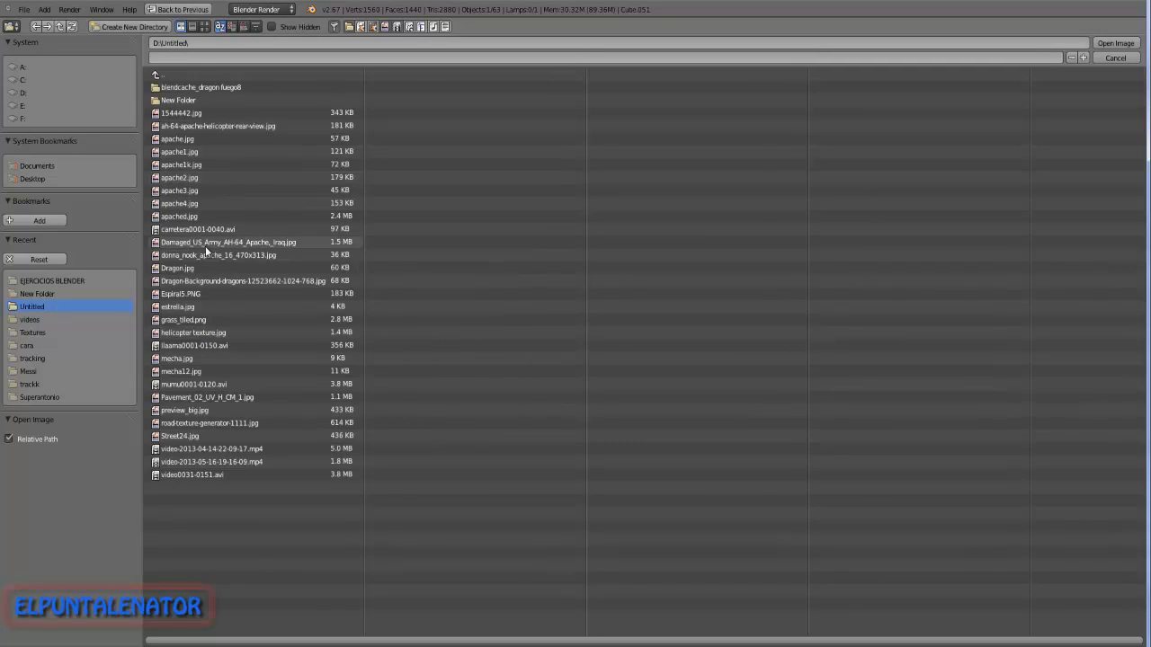
{"action": "left_click", "coordinate": [180, 101]}
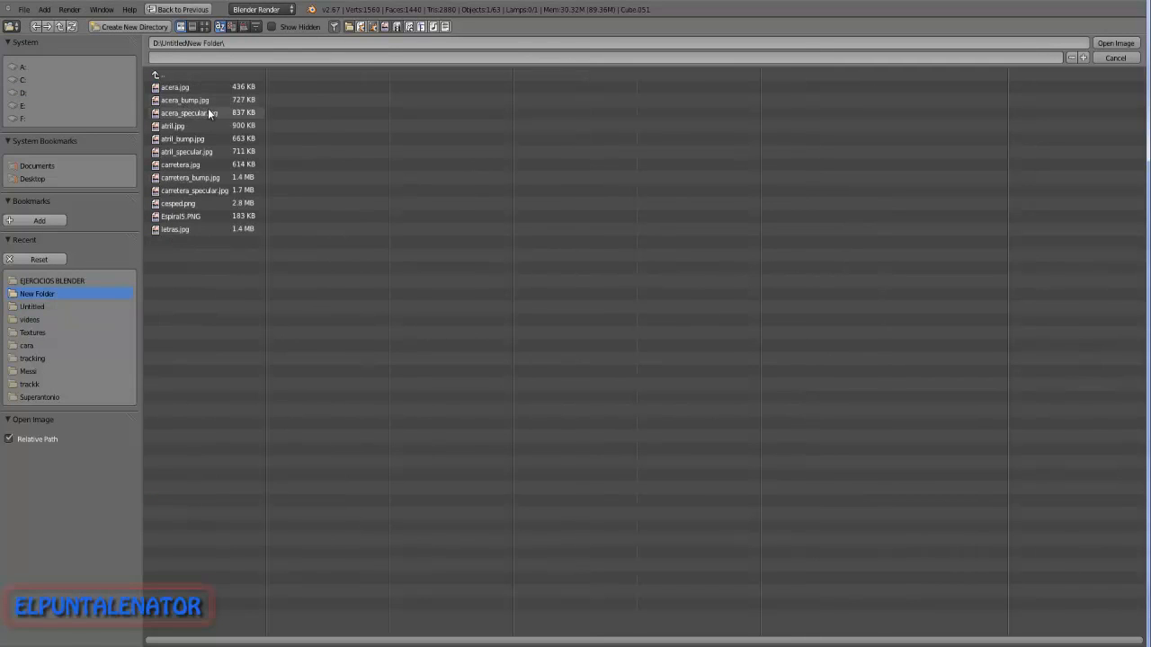
{"action": "left_click", "coordinate": [185, 89]}
{"action": "left_click", "coordinate": [1123, 45]}
Examine the pavement texture on Cube.051 from several angles, against the untextured row and the road.
{"action": "middle_click_drag", "start_coordinate": [440, 327], "coordinate": [392, 327]}
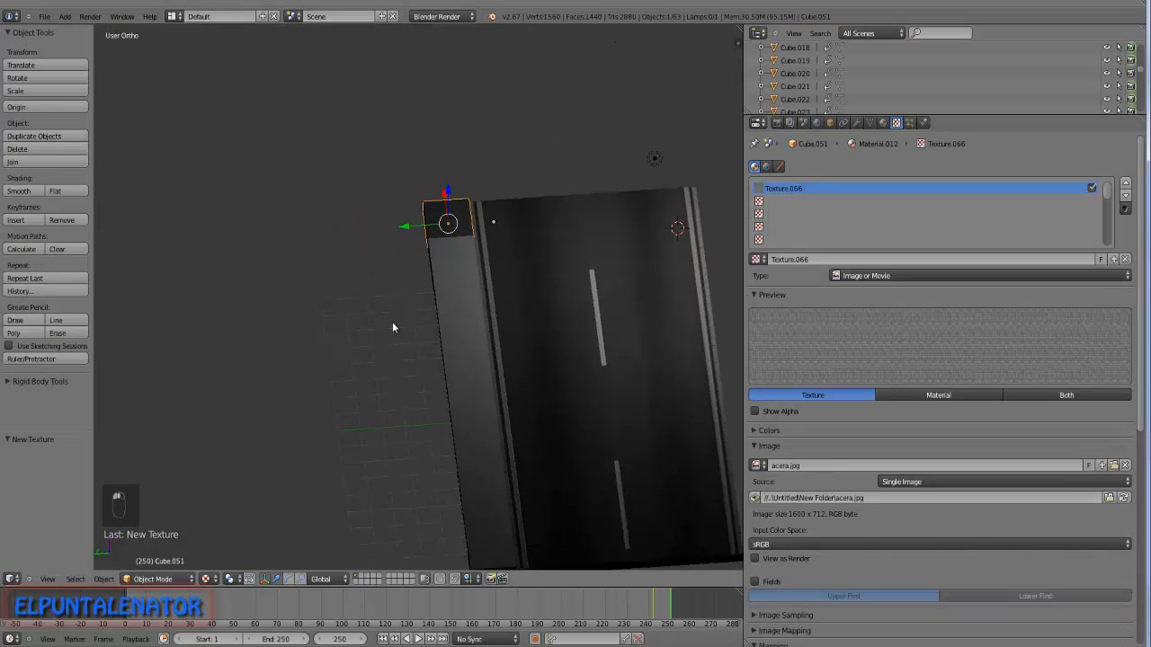
{"action": "scroll", "coordinate": [443, 216], "scroll_direction": "up", "scroll_amount": 10}
{"action": "mouse_move", "coordinate": [483, 345]}
{"action": "middle_mouse_down"}
{"action": "mouse_move", "coordinate": [350, 327]}
{"action": "mouse_move", "coordinate": [484, 336]}
{"action": "middle_mouse_up"}
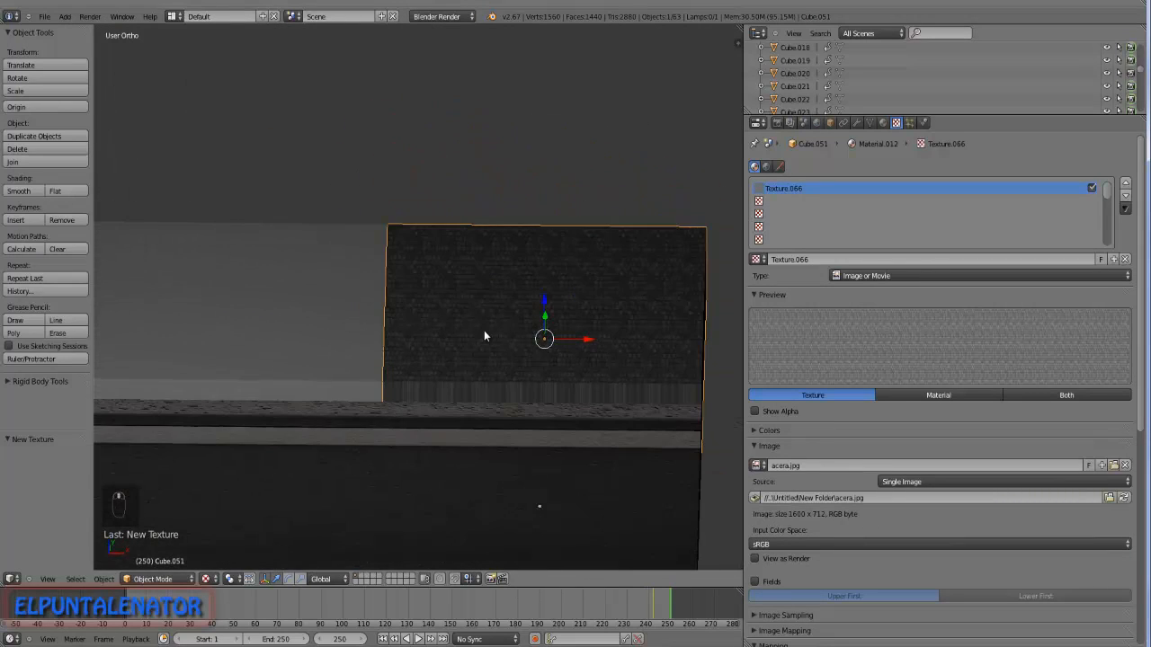
{"action": "scroll", "coordinate": [484, 336], "scroll_direction": "up", "scroll_amount": 2}
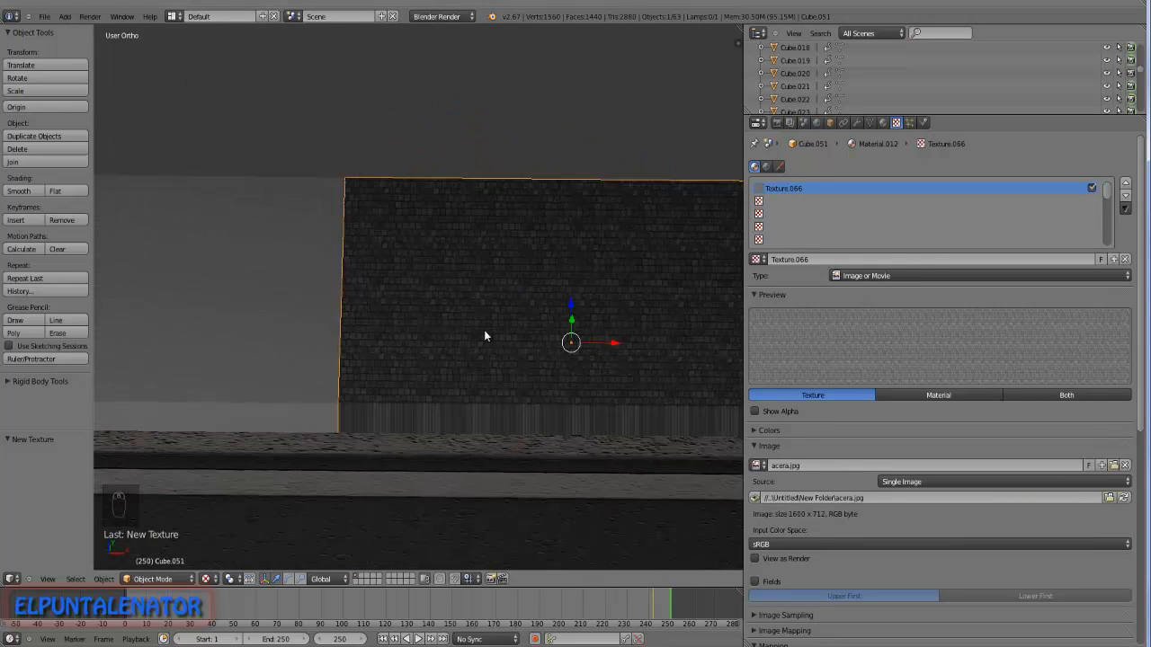
{"action": "scroll", "coordinate": [486, 341], "scroll_direction": "down", "scroll_amount": 3}
{"action": "middle_click_drag", "start_coordinate": [494, 359], "coordinate": [543, 332]}
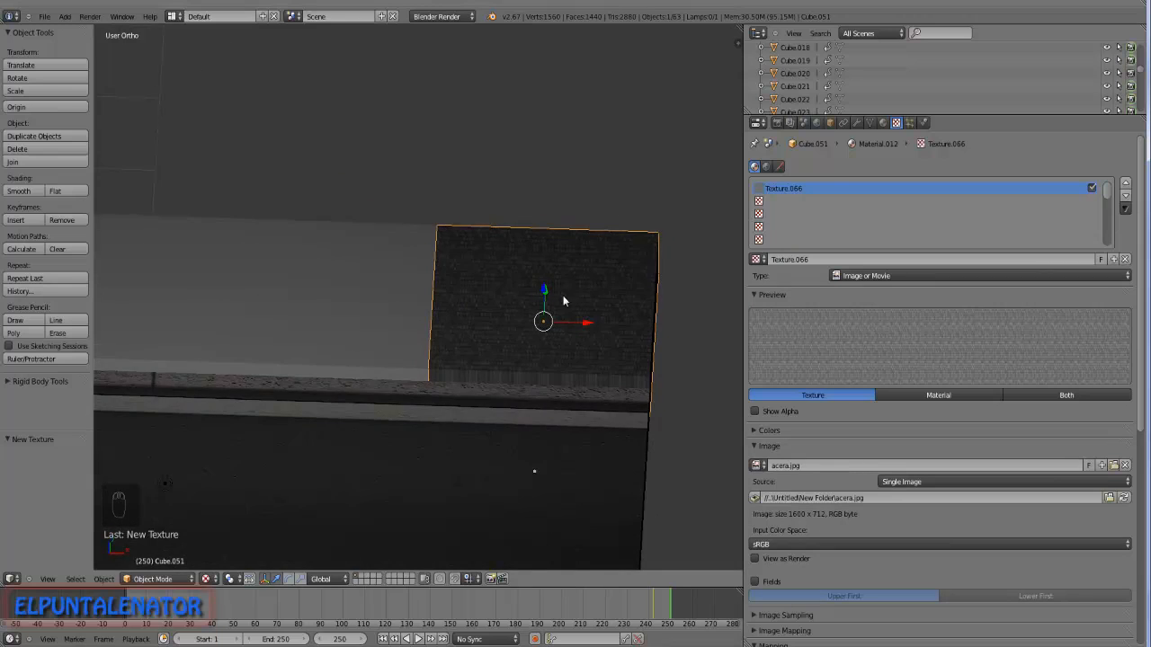
{"action": "scroll", "coordinate": [563, 301], "scroll_direction": "down", "scroll_amount": 9}
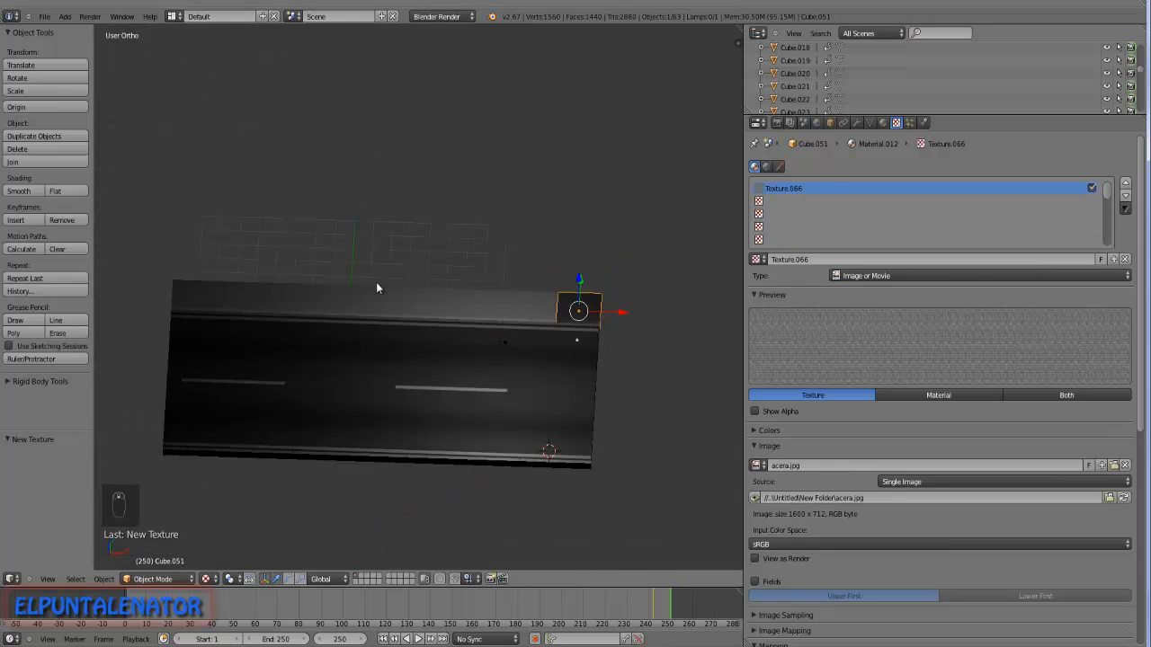
{"action": "scroll", "coordinate": [341, 288], "scroll_direction": "up", "scroll_amount": 2}
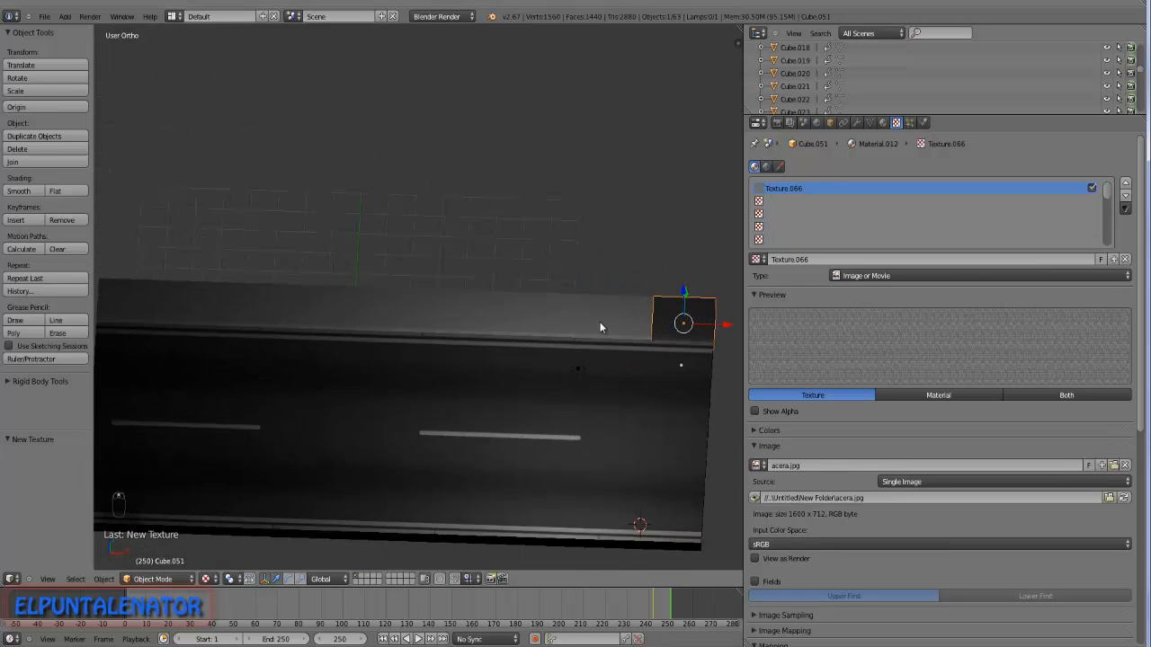
{"action": "middle_click_drag", "start_coordinate": [411, 314], "coordinate": [416, 332]}
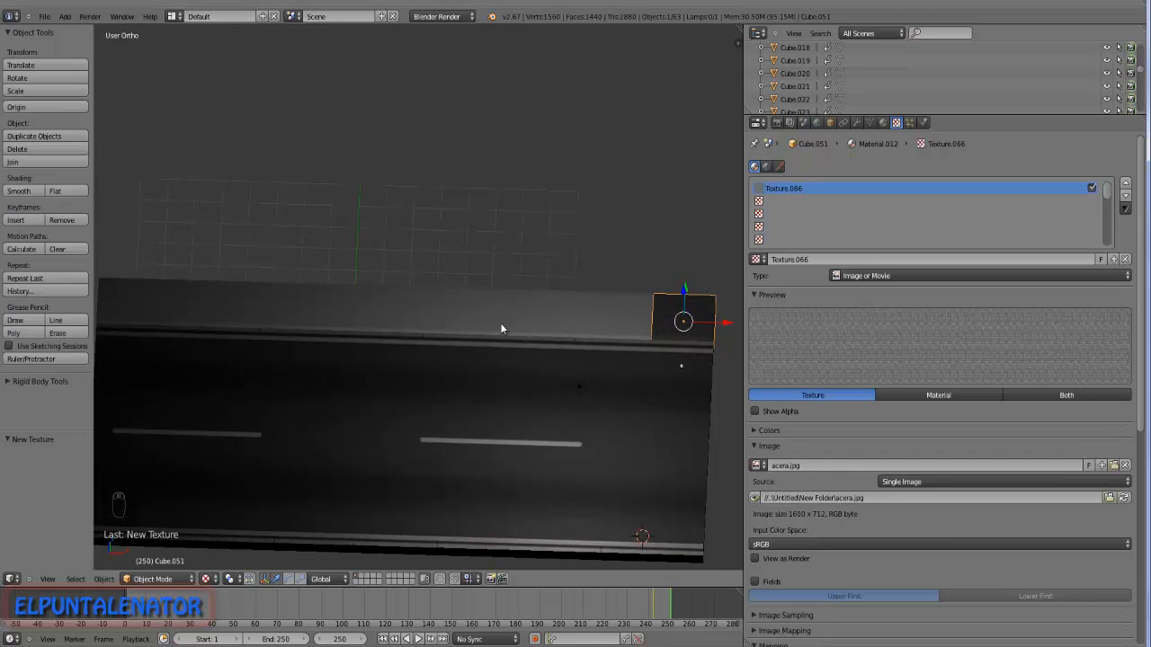
{"action": "scroll", "coordinate": [490, 337], "scroll_direction": "down", "scroll_amount": 3}
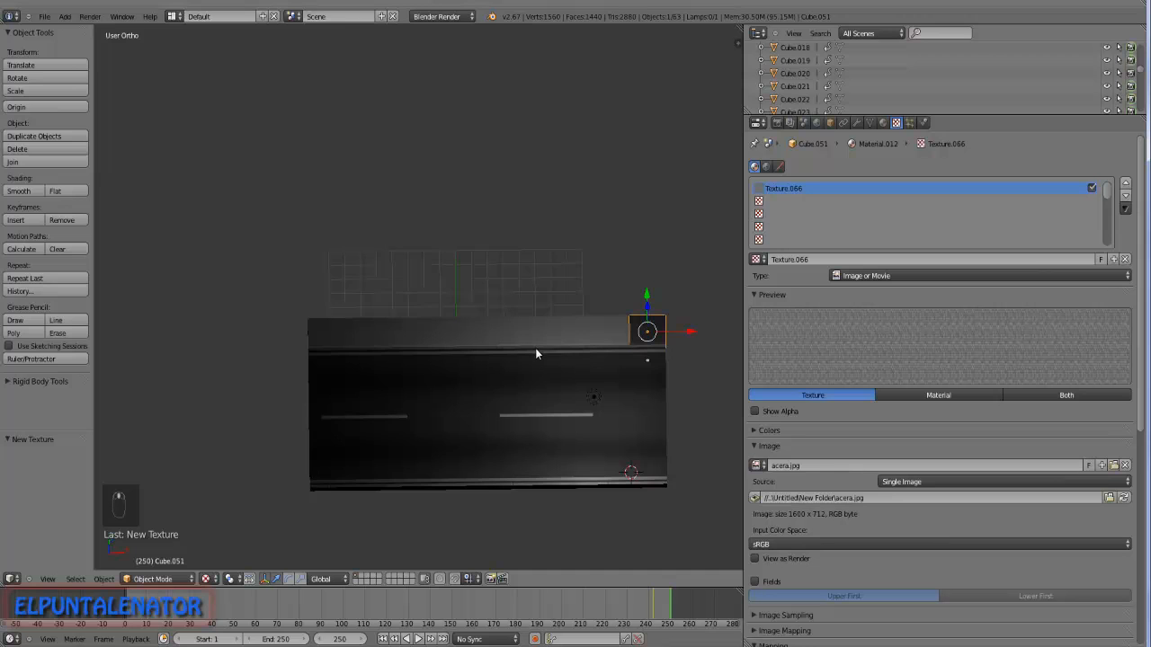
{"action": "middle_click_drag", "start_coordinate": [535, 353], "coordinate": [565, 366]}
{"action": "scroll", "coordinate": [592, 383], "scroll_direction": "up", "scroll_amount": 5}
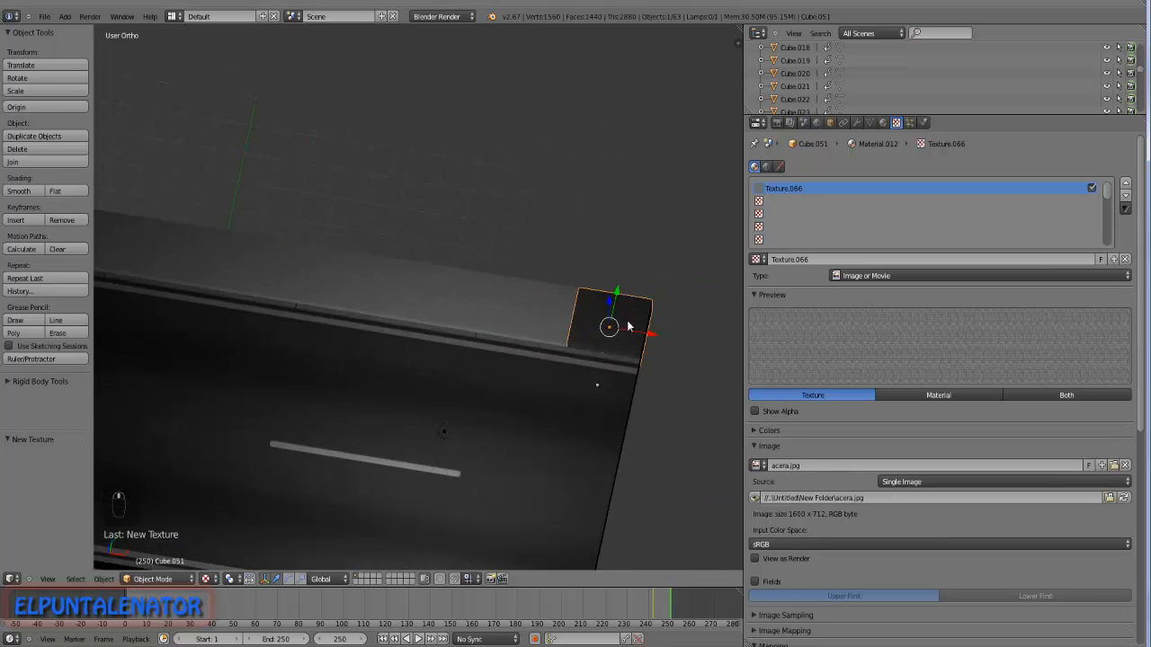
{"action": "scroll", "coordinate": [629, 324], "scroll_direction": "up", "scroll_amount": 3}
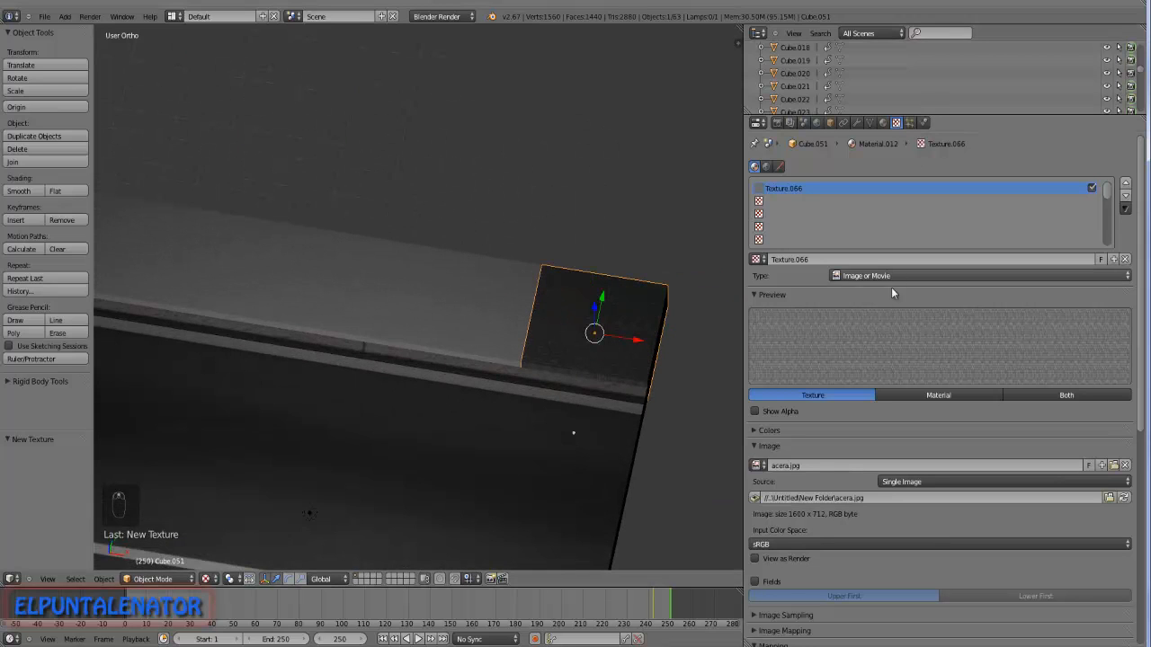
Set the texture mapping projection of Cube.051's pavement texture to Cube.
{"action": "scroll", "coordinate": [875, 441], "scroll_direction": "down", "scroll_amount": 5}
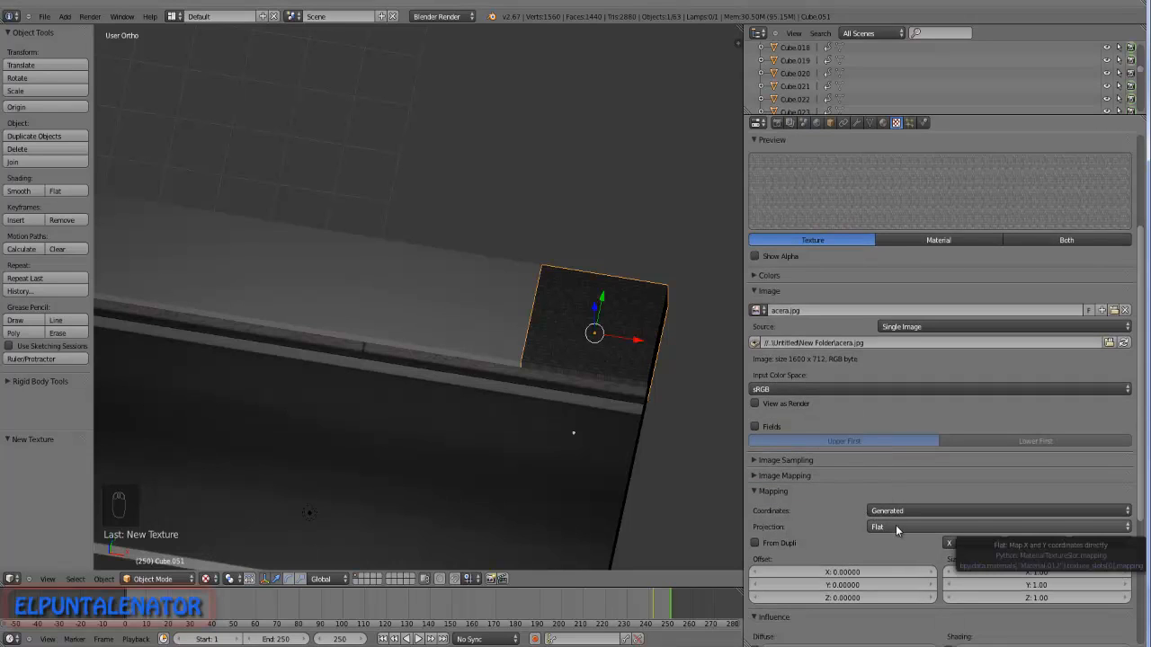
{"action": "left_click", "coordinate": [895, 527]}
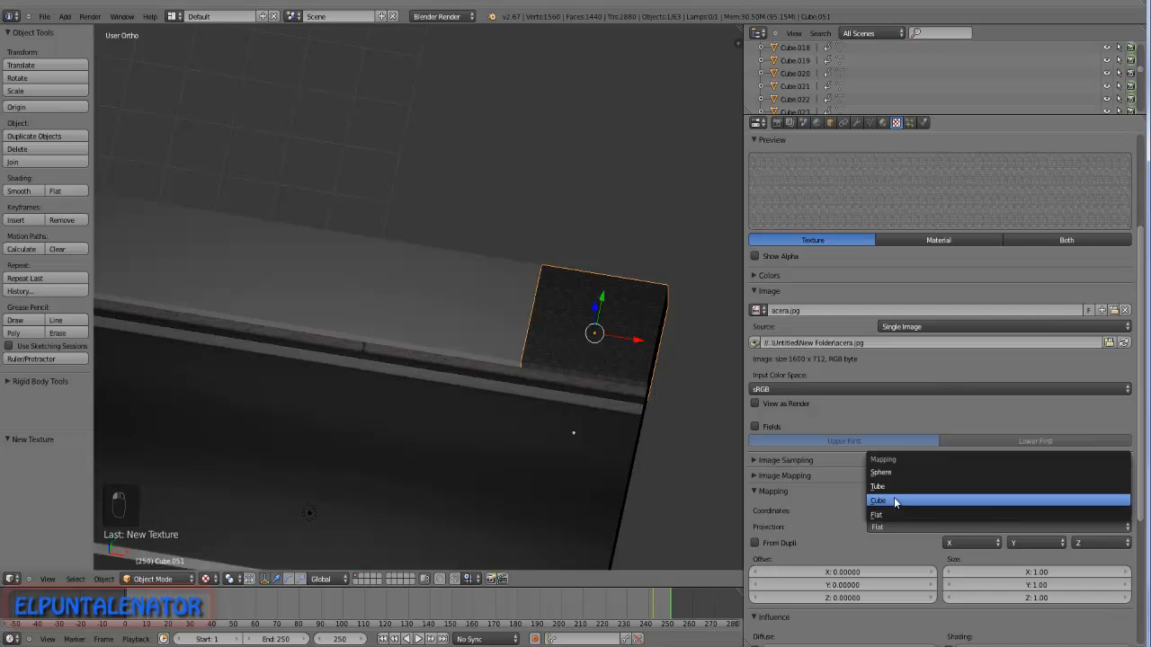
{"action": "left_click", "coordinate": [896, 501]}
Inspect the cube-projected pavement pattern up close on Cube.051's upper face and its road-facing side.
{"action": "scroll", "coordinate": [621, 328], "scroll_direction": "up", "scroll_amount": 5}
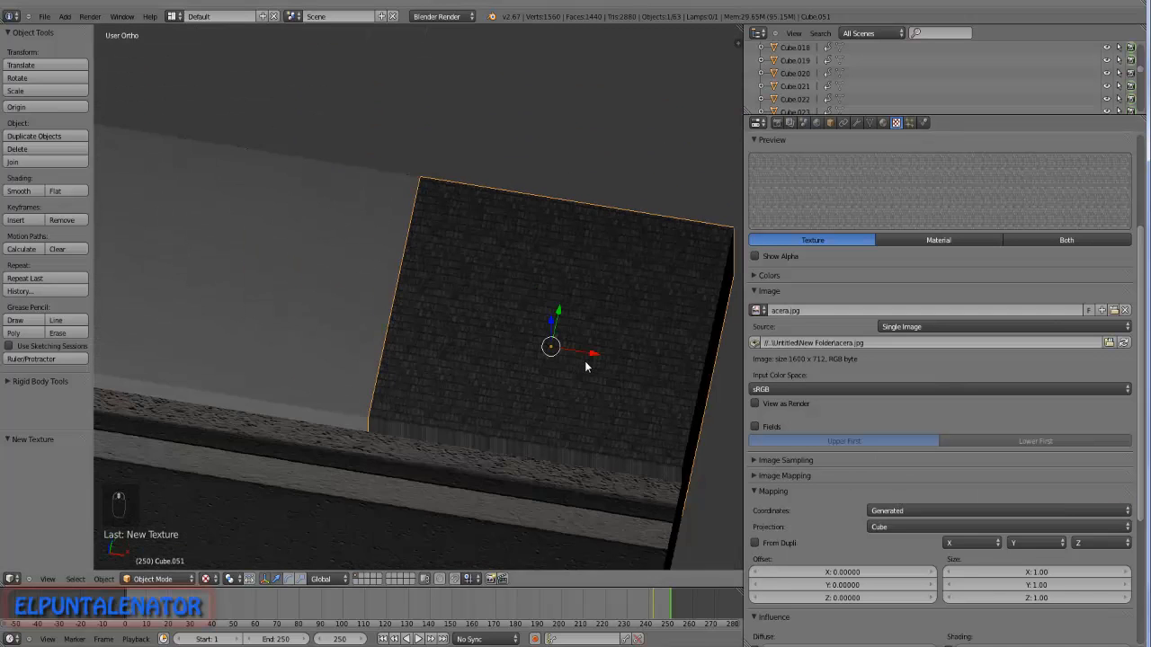
{"action": "middle_click_drag", "start_coordinate": [596, 362], "coordinate": [457, 472]}
{"action": "scroll", "coordinate": [452, 455], "scroll_direction": "up", "scroll_amount": 3}
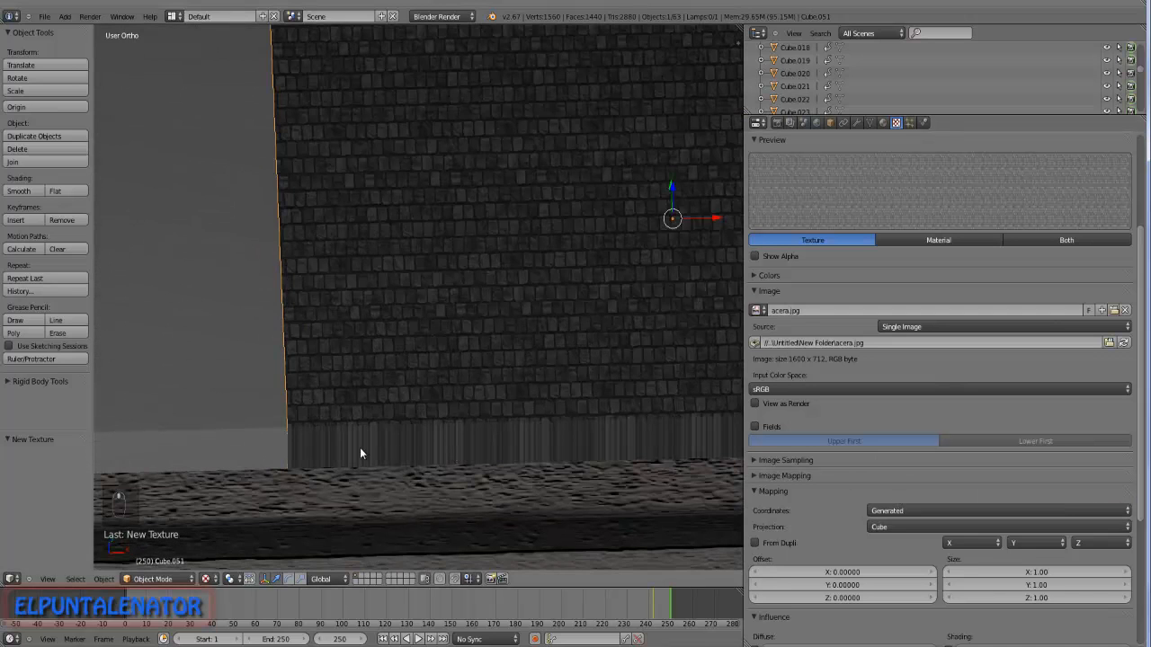
{"action": "middle_click_drag", "start_coordinate": [532, 280], "coordinate": [449, 311], "text": "shift"}
{"action": "scroll", "coordinate": [448, 311], "scroll_direction": "up", "scroll_amount": 1}
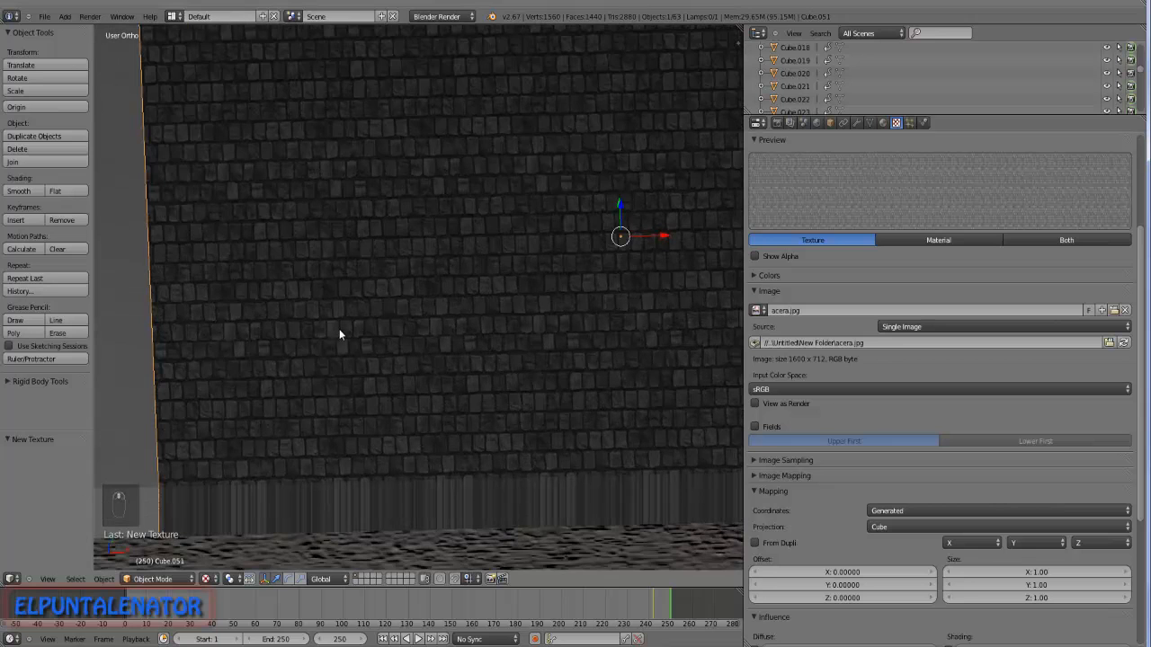
{"action": "scroll", "coordinate": [431, 304], "scroll_direction": "down", "scroll_amount": 1}
{"action": "scroll", "coordinate": [411, 338], "scroll_direction": "down", "scroll_amount": 1}
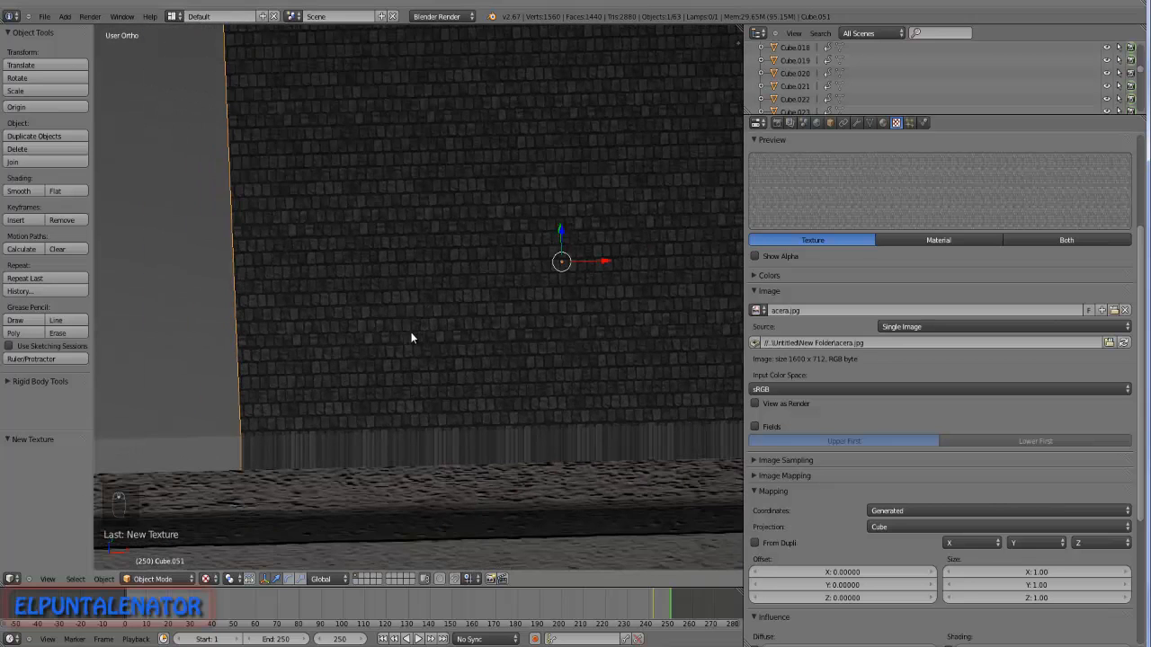
{"action": "scroll", "coordinate": [427, 307], "scroll_direction": "down", "scroll_amount": 1}
{"action": "scroll", "coordinate": [438, 226], "scroll_direction": "down", "scroll_amount": 1}
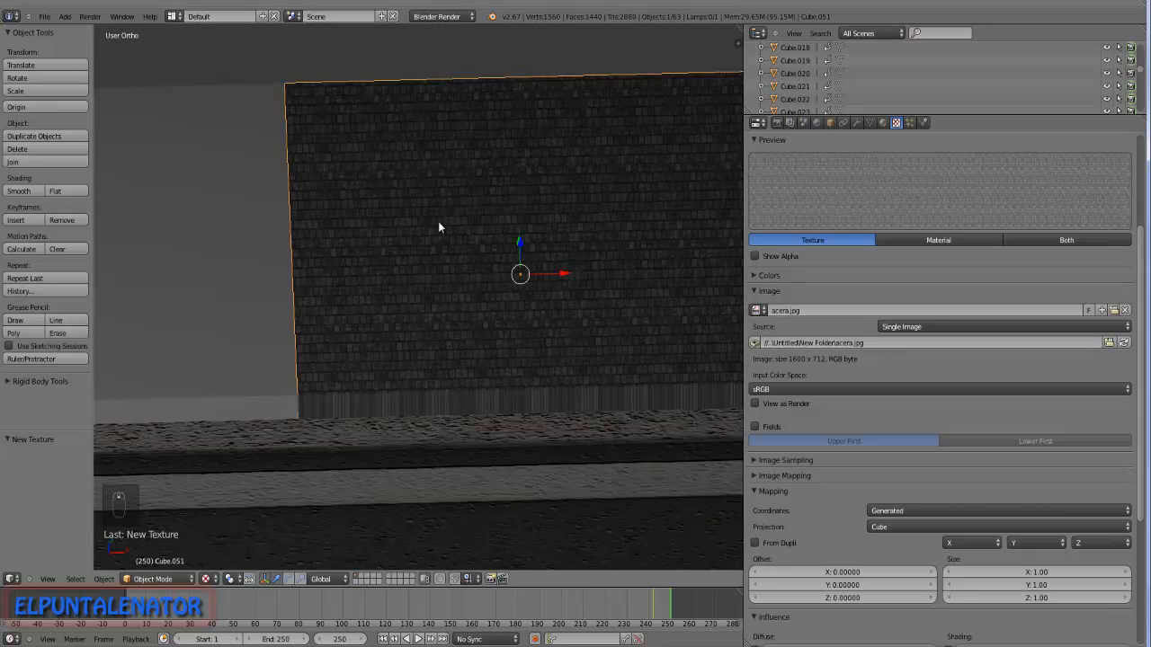
{"action": "scroll", "coordinate": [288, 267], "scroll_direction": "down", "scroll_amount": 1}
{"action": "scroll", "coordinate": [398, 264], "scroll_direction": "up", "scroll_amount": 2}
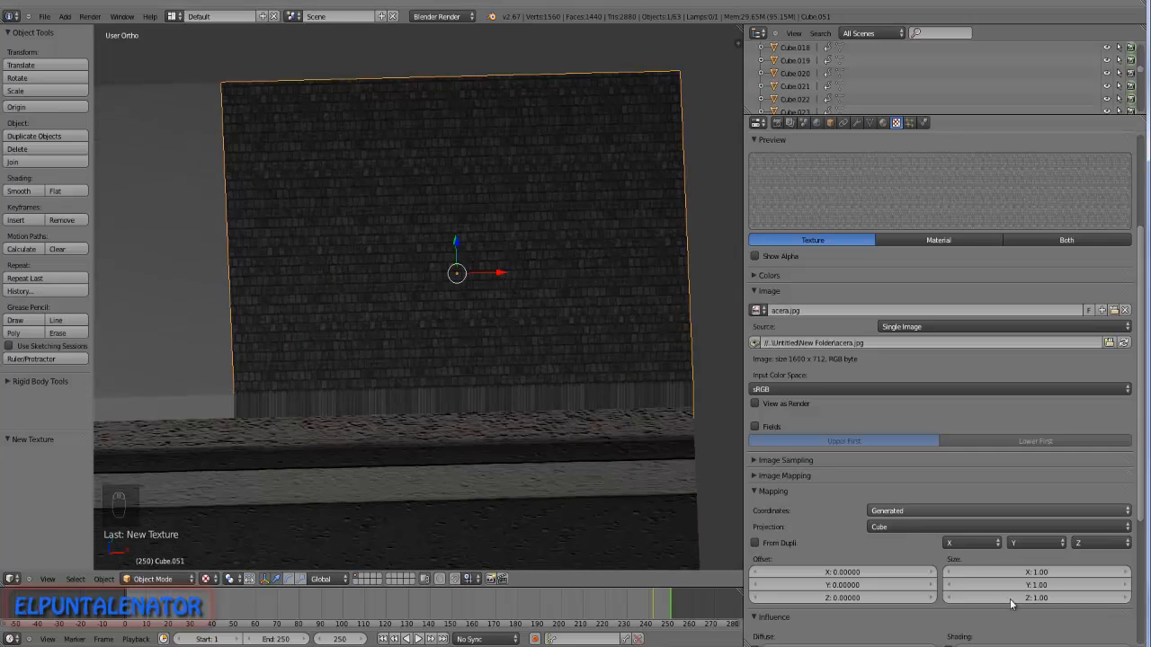
Set the texture mapping size to 0.10 in X, Y and Z to enlarge the paving stones.
{"action": "left_click", "coordinate": [1035, 573]}
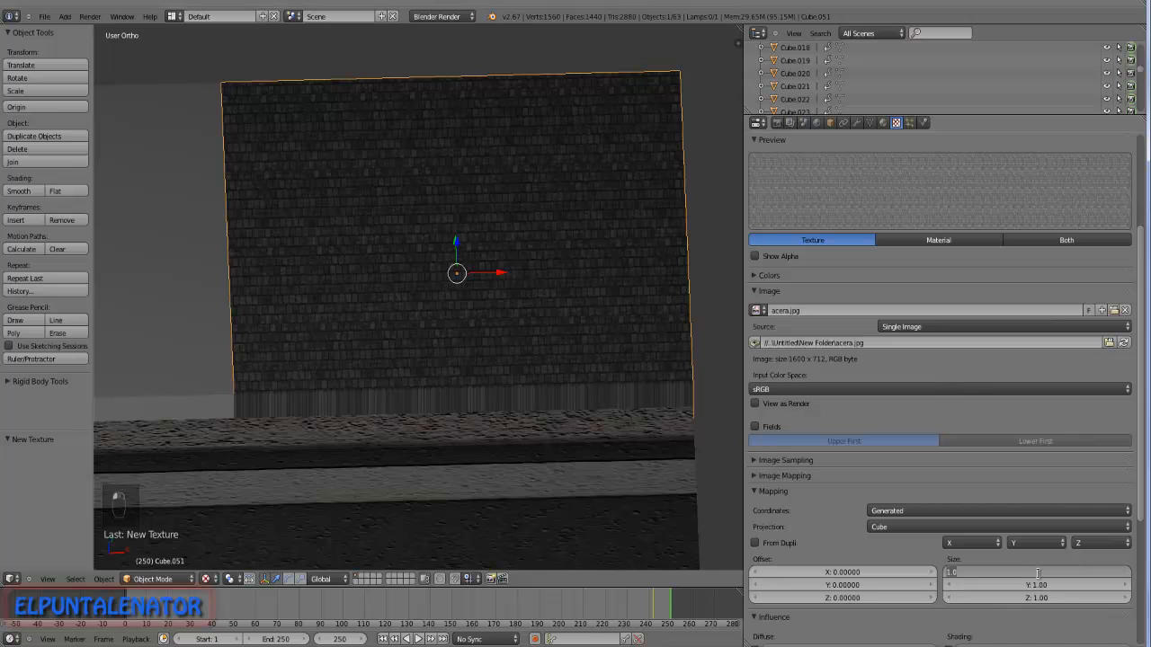
{"action": "type", "text": "0.1"}
{"action": "key", "text": "Return"}
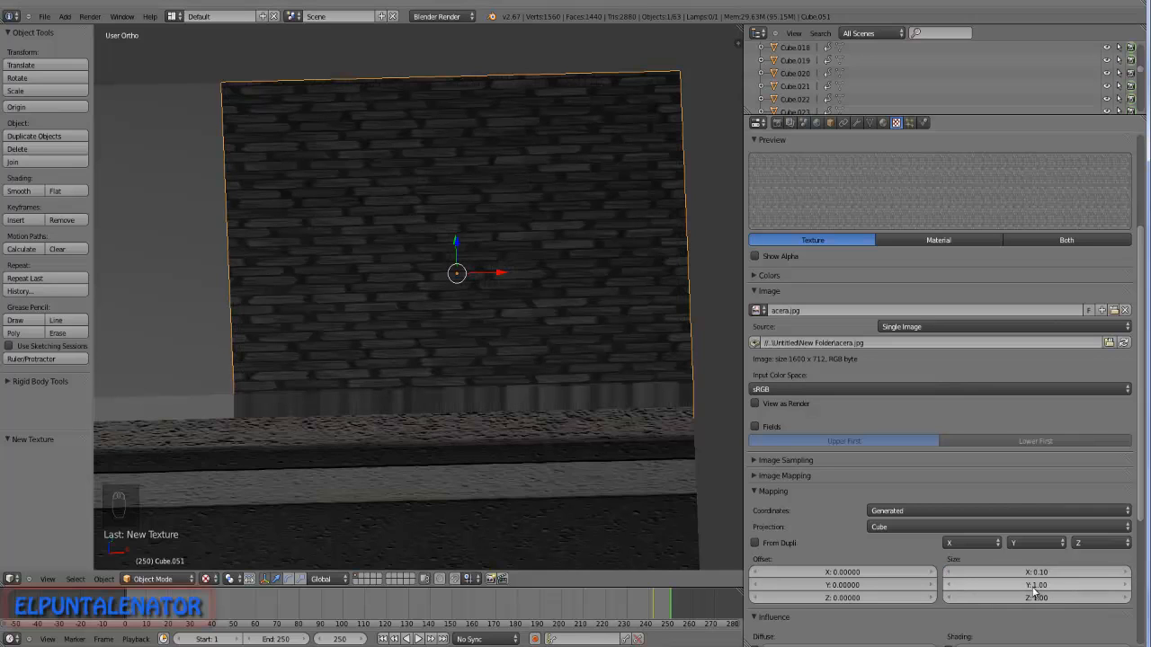
{"action": "left_click", "coordinate": [1030, 585]}
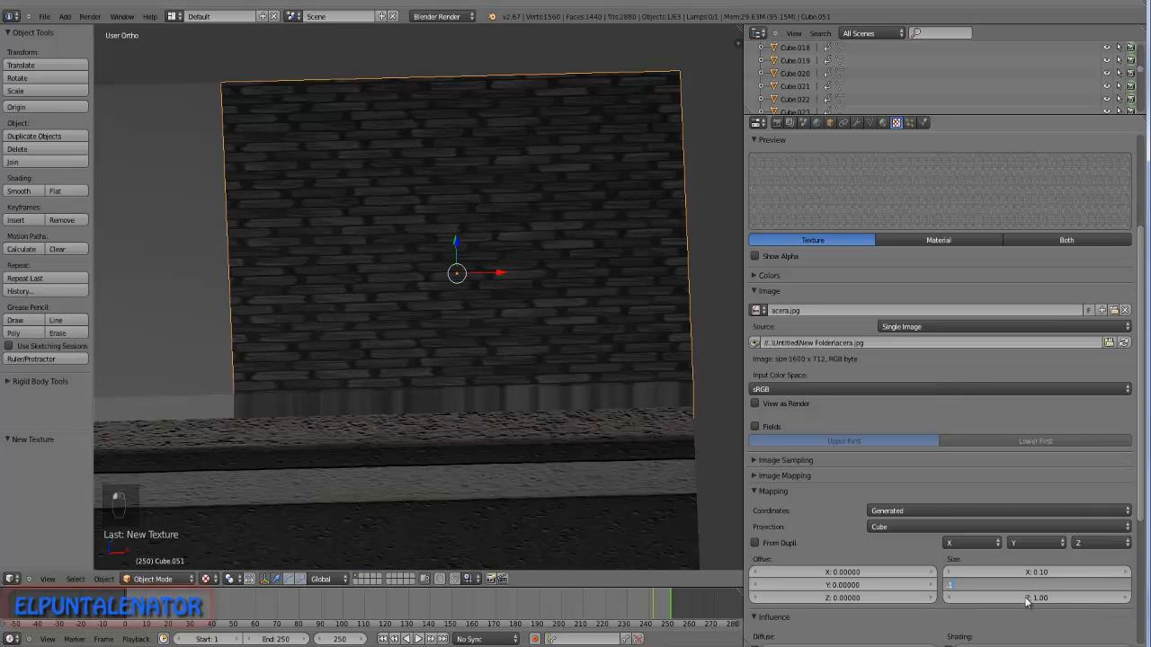
{"action": "key", "text": "Return"}
{"action": "left_click", "coordinate": [1031, 597]}
{"action": "type", "text": "0.1"}
{"action": "key", "text": "Return"}
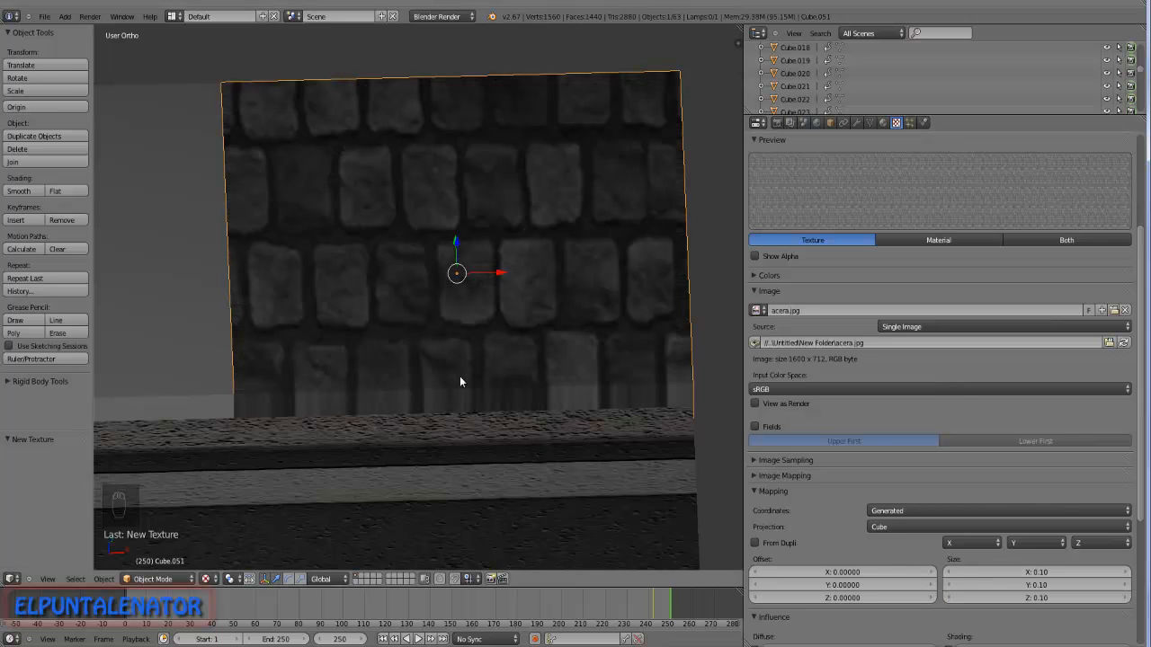
Shift the pavement texture on Cube.051 by setting its mapping Y offset to -0.20.
{"action": "middle_click_drag", "start_coordinate": [465, 351], "coordinate": [560, 138]}
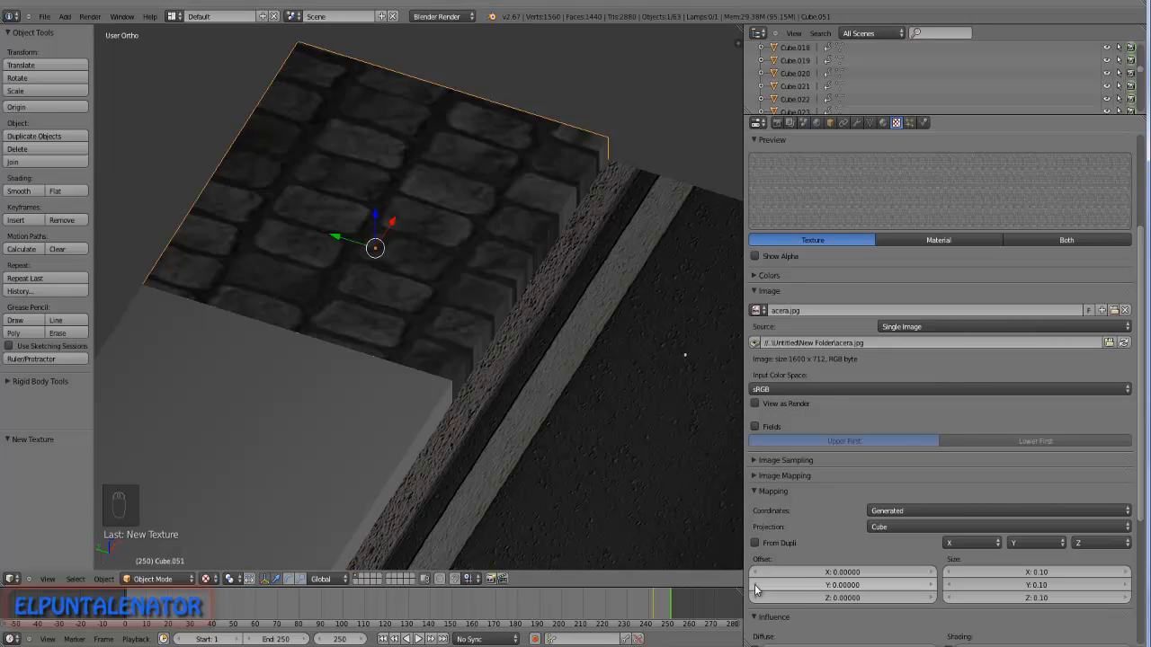
{"action": "scroll", "coordinate": [782, 557], "scroll_direction": "down", "scroll_amount": 1}
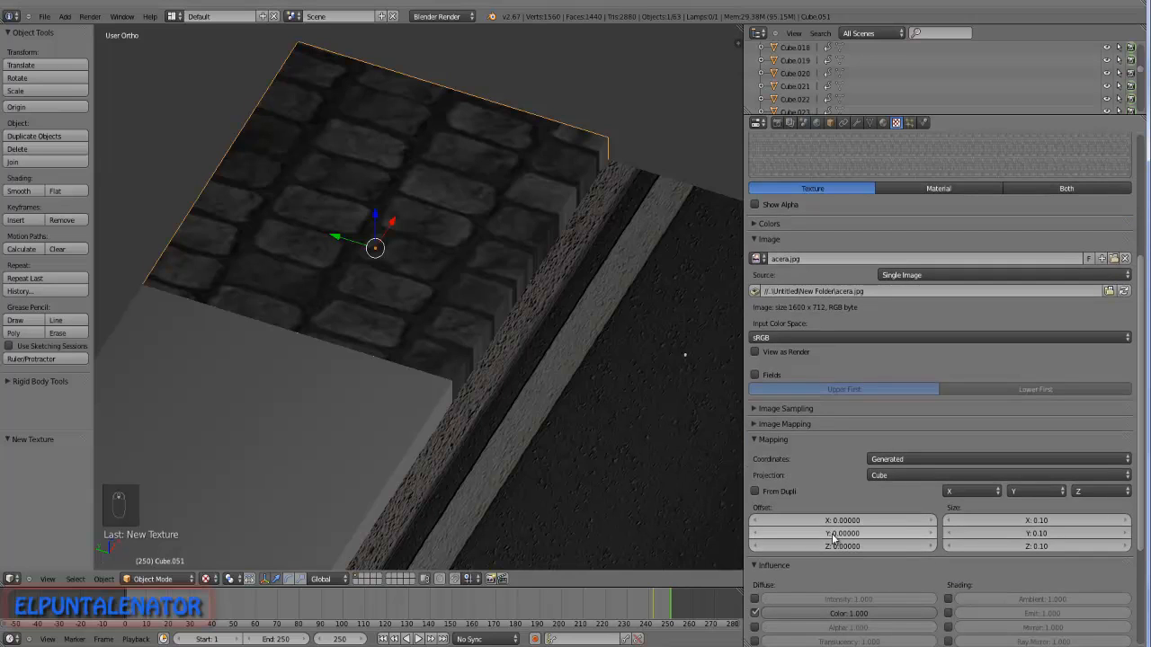
{"action": "left_click", "coordinate": [754, 535]}
{"action": "left_click", "coordinate": [755, 535]}
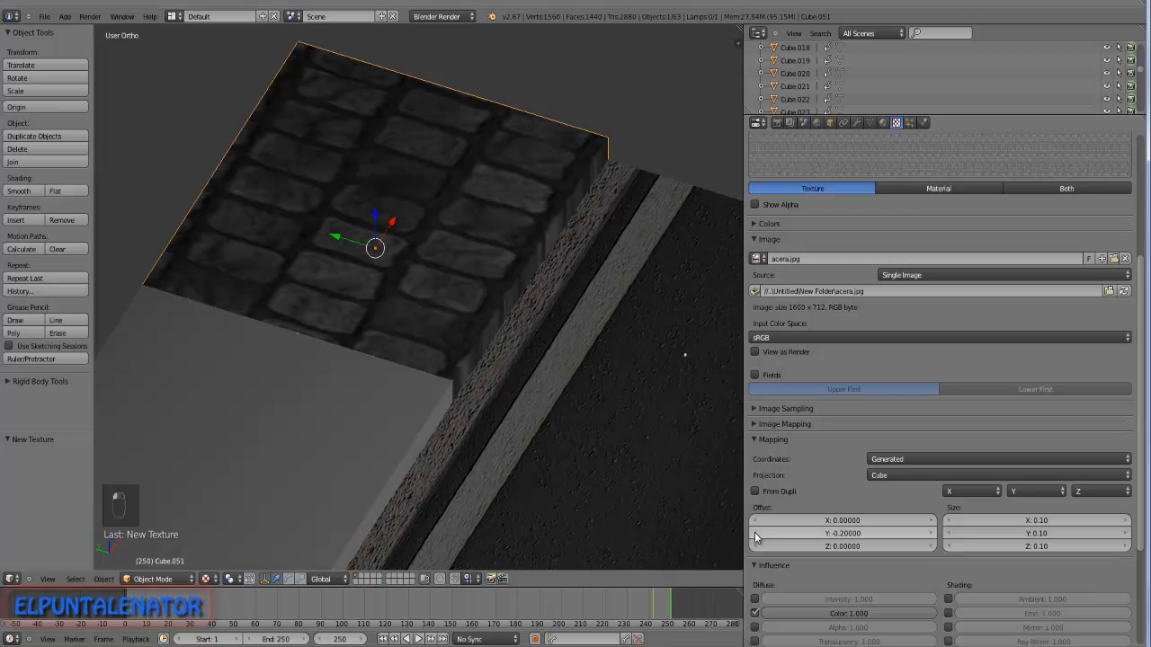
Check the shifted paving stones on Cube.051's upper face and along its edge beside the road.
{"action": "middle_click_drag", "start_coordinate": [561, 350], "coordinate": [469, 153]}
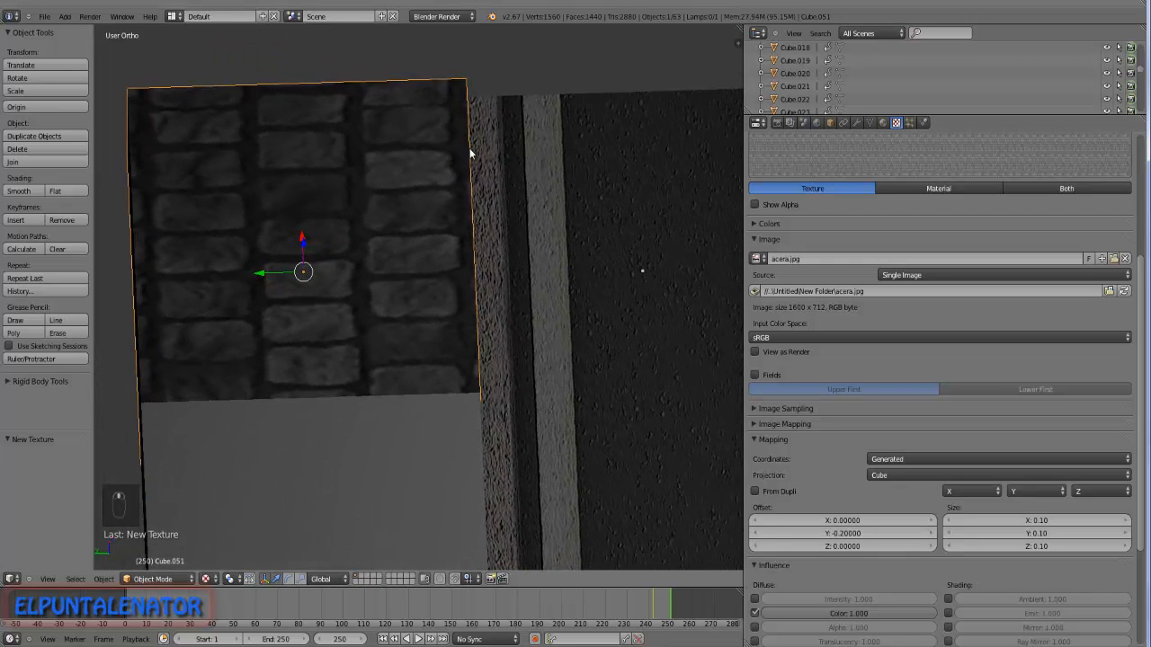
{"action": "middle_click_drag", "start_coordinate": [471, 281], "coordinate": [539, 328]}
{"action": "scroll", "coordinate": [476, 305], "scroll_direction": "up", "scroll_amount": 3}
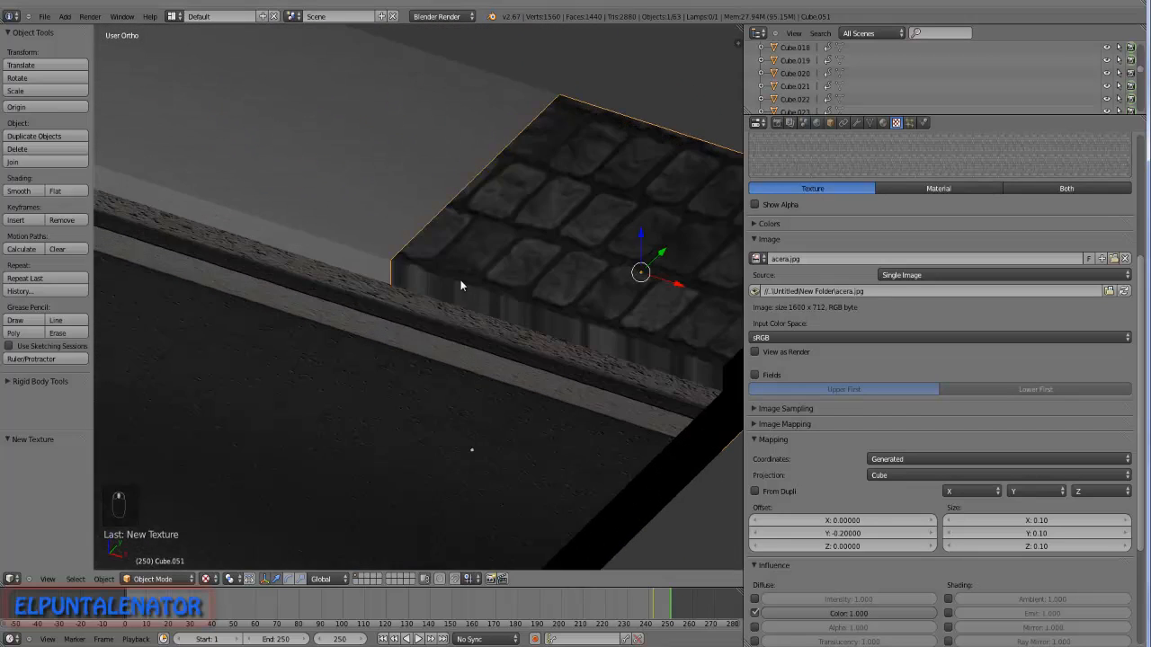
{"action": "scroll", "coordinate": [480, 302], "scroll_direction": "up", "scroll_amount": 2}
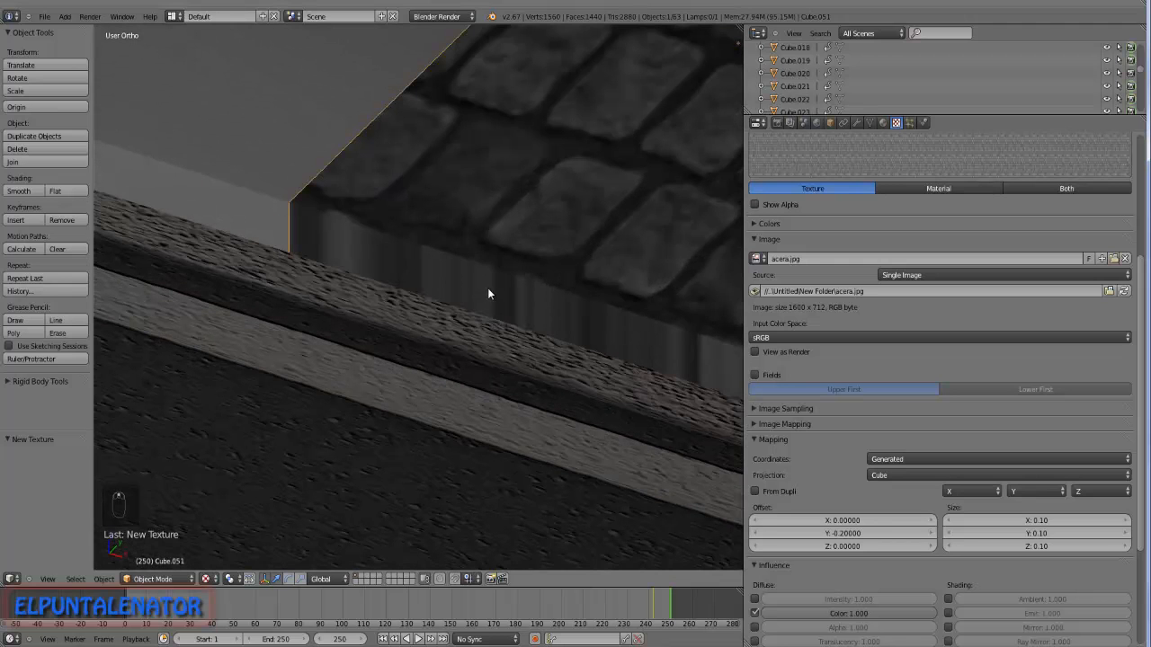
{"action": "middle_click_drag", "start_coordinate": [507, 293], "coordinate": [548, 364]}
{"action": "scroll", "coordinate": [839, 464], "scroll_direction": "down", "scroll_amount": 5}
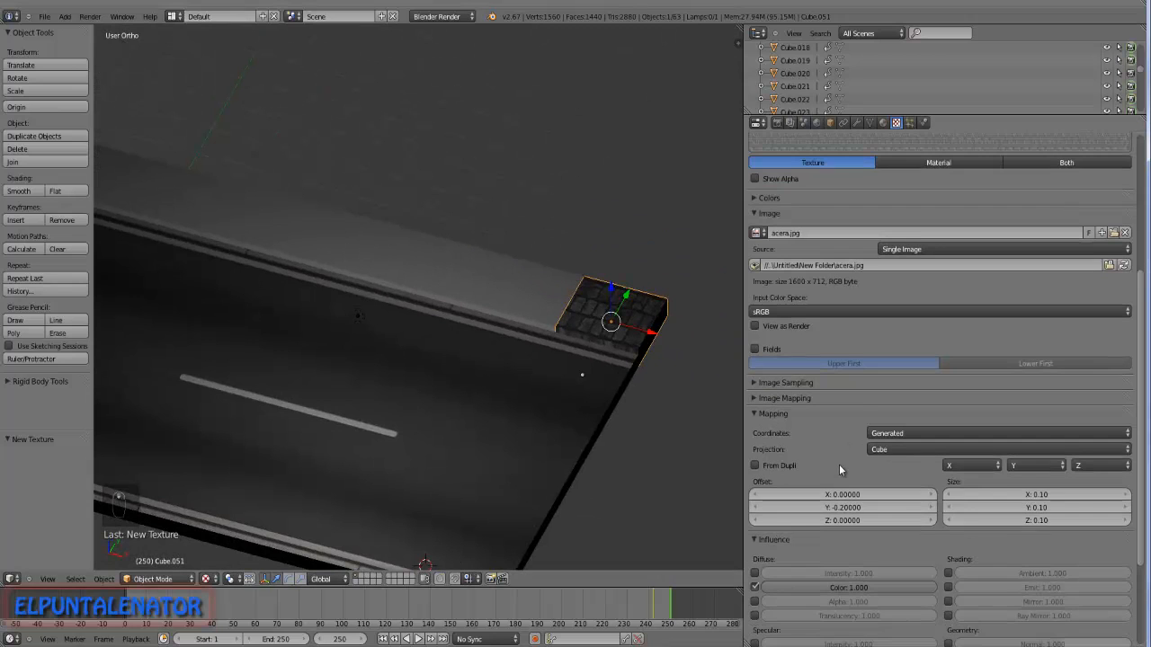
Add a second texture of type Image or Movie to Cube.051's material, below the acera.jpg texture.
{"action": "scroll", "coordinate": [840, 468], "scroll_direction": "up", "scroll_amount": 11}
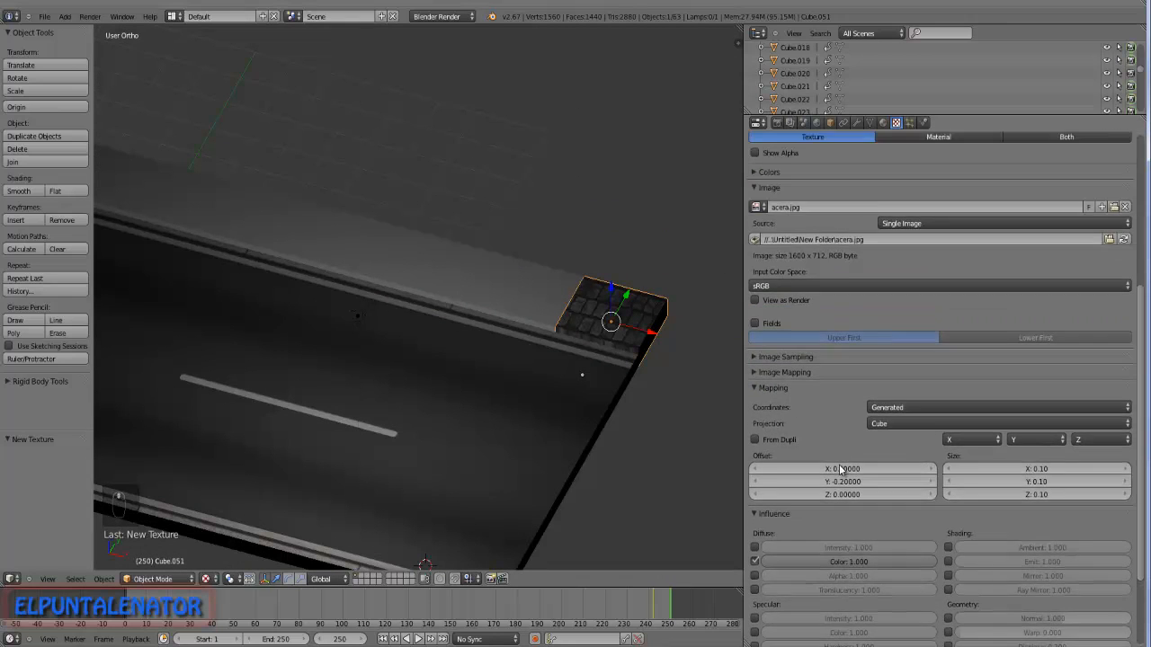
{"action": "scroll", "coordinate": [838, 464], "scroll_direction": "up", "scroll_amount": 2}
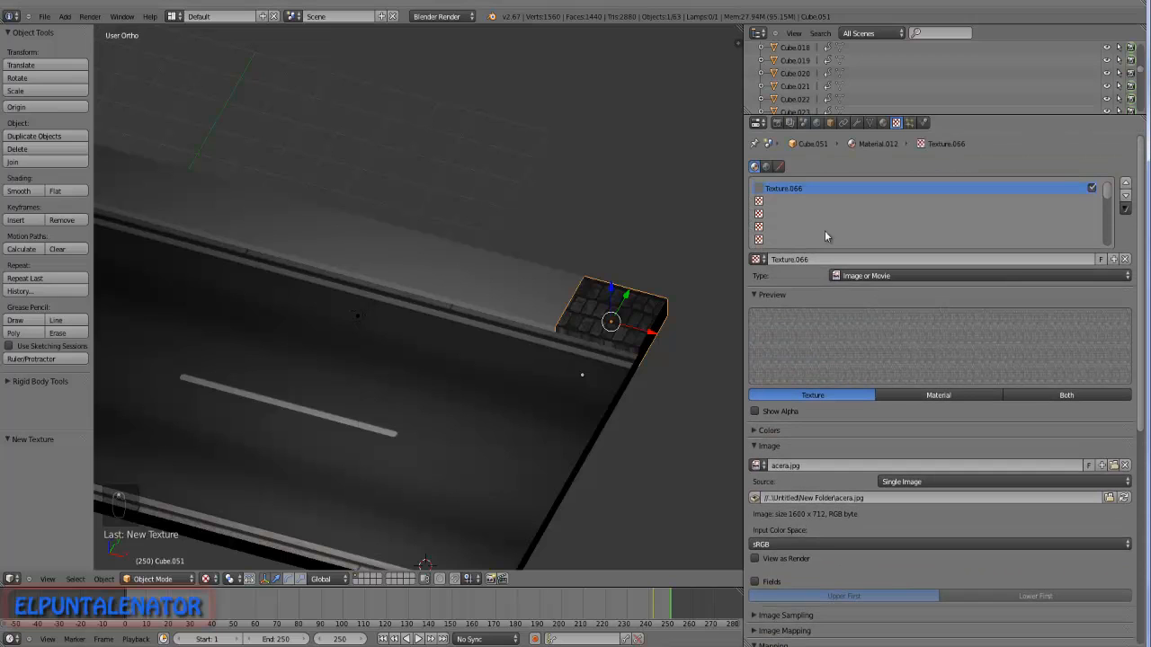
{"action": "left_click", "coordinate": [788, 206]}
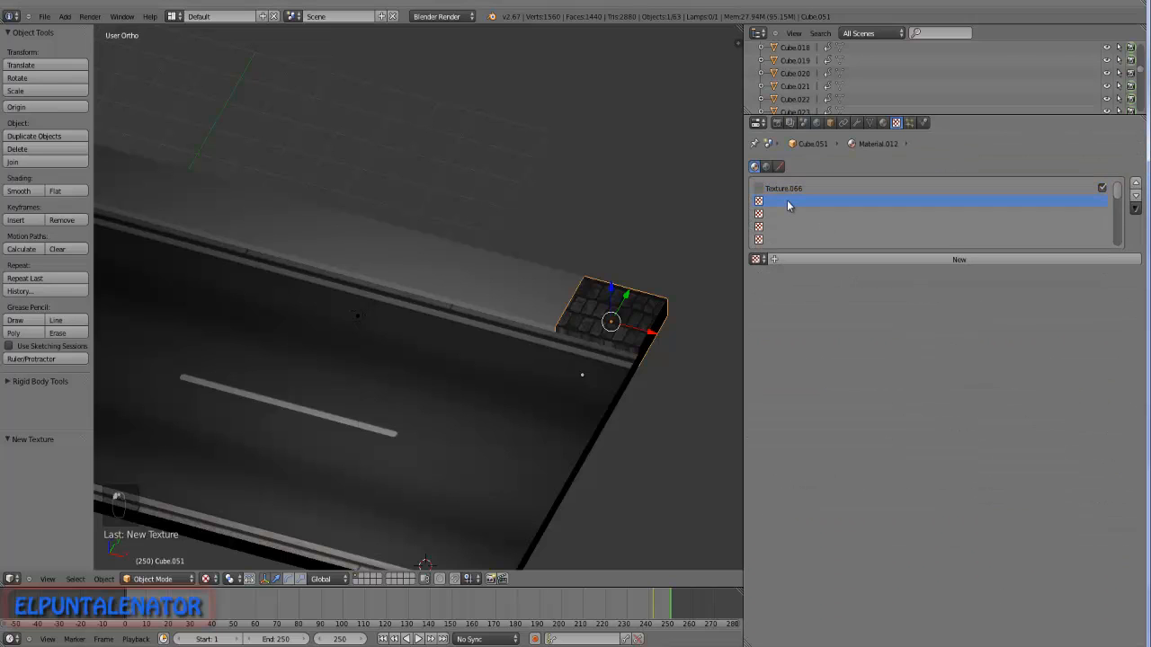
{"action": "left_click", "coordinate": [816, 257]}
{"action": "left_click", "coordinate": [861, 276]}
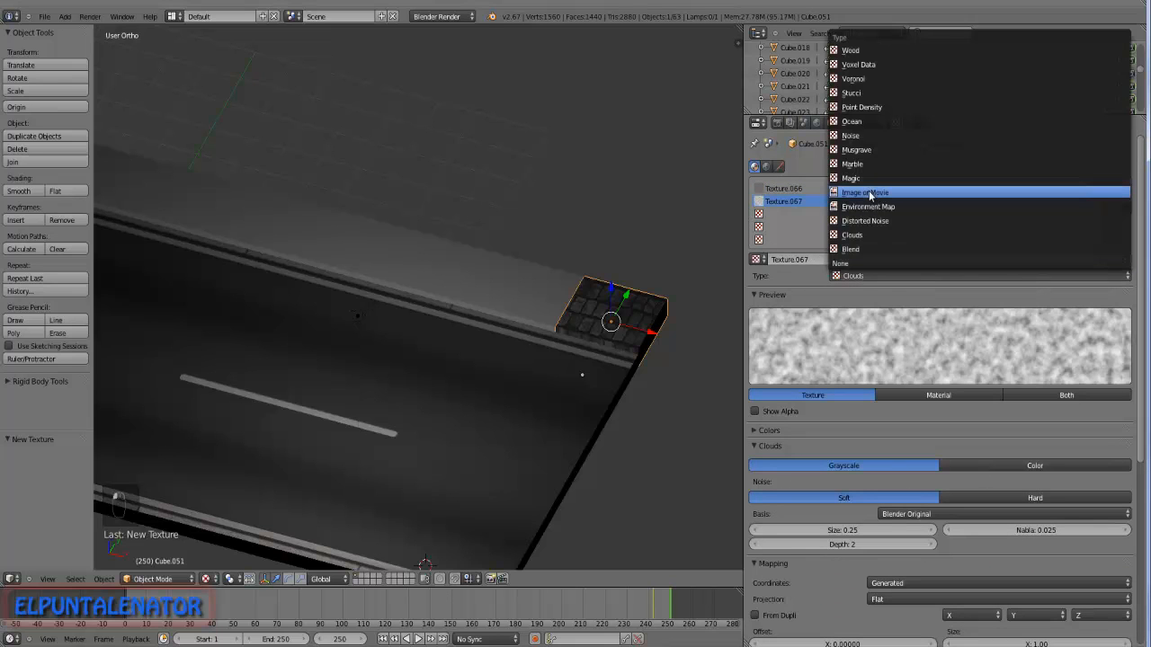
{"action": "left_click", "coordinate": [872, 194]}
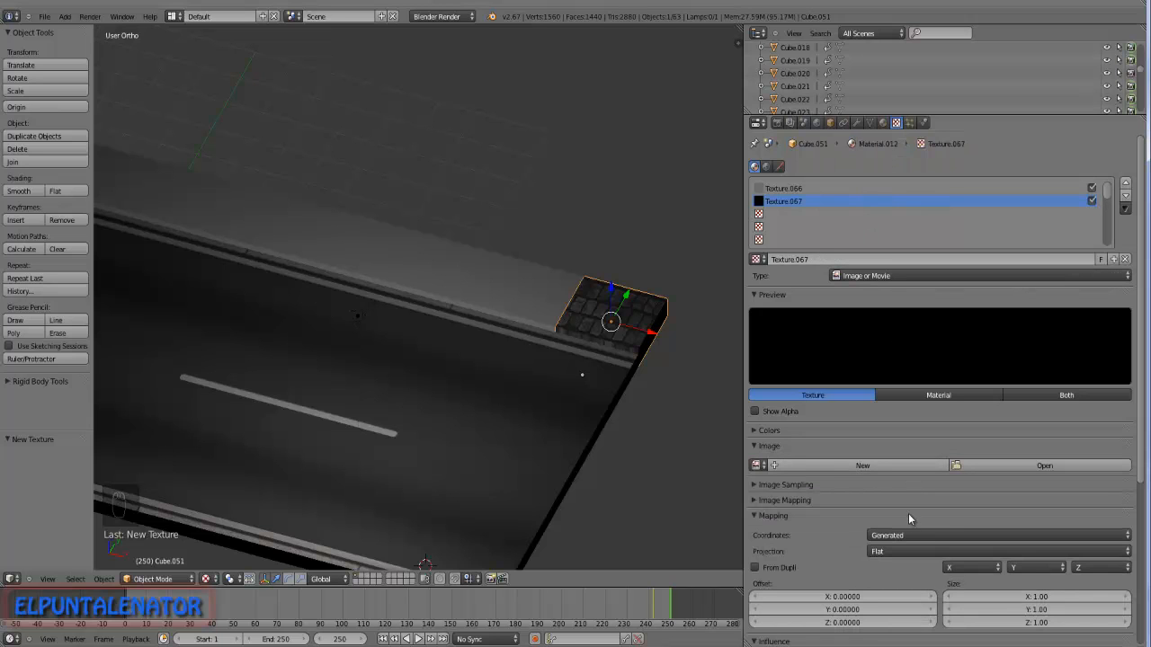
Load acera_bump.jpg from D:\Untitled\New Folder as the second texture's image.
{"action": "left_click", "coordinate": [1043, 465]}
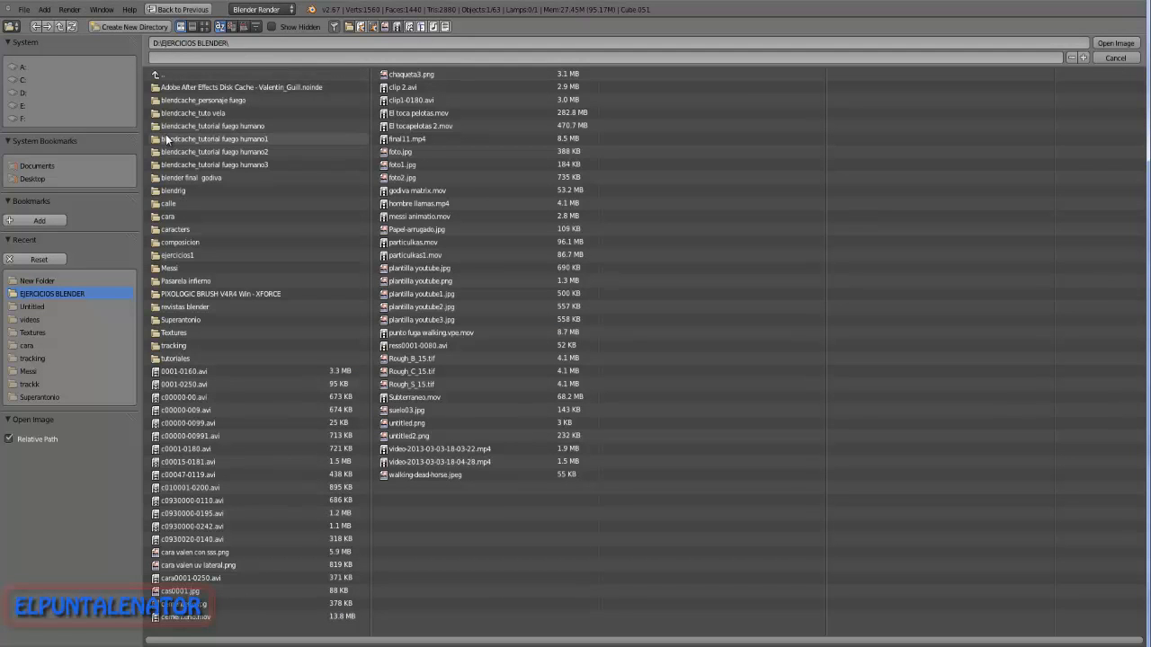
{"action": "left_click", "coordinate": [23, 92]}
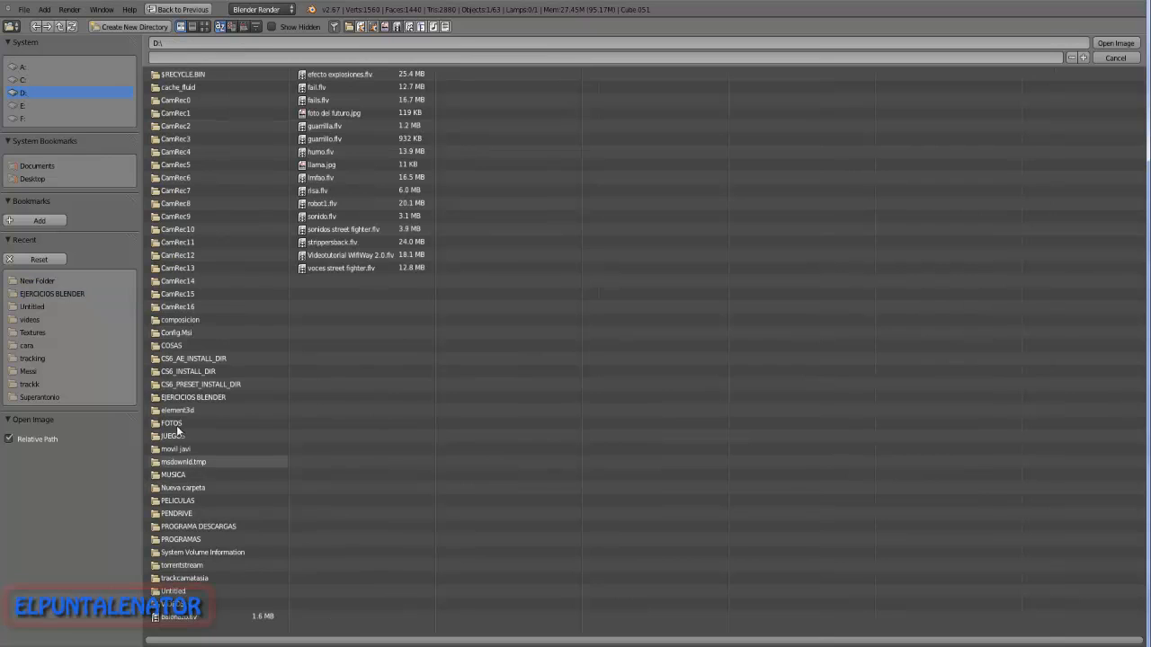
{"action": "left_click", "coordinate": [173, 591]}
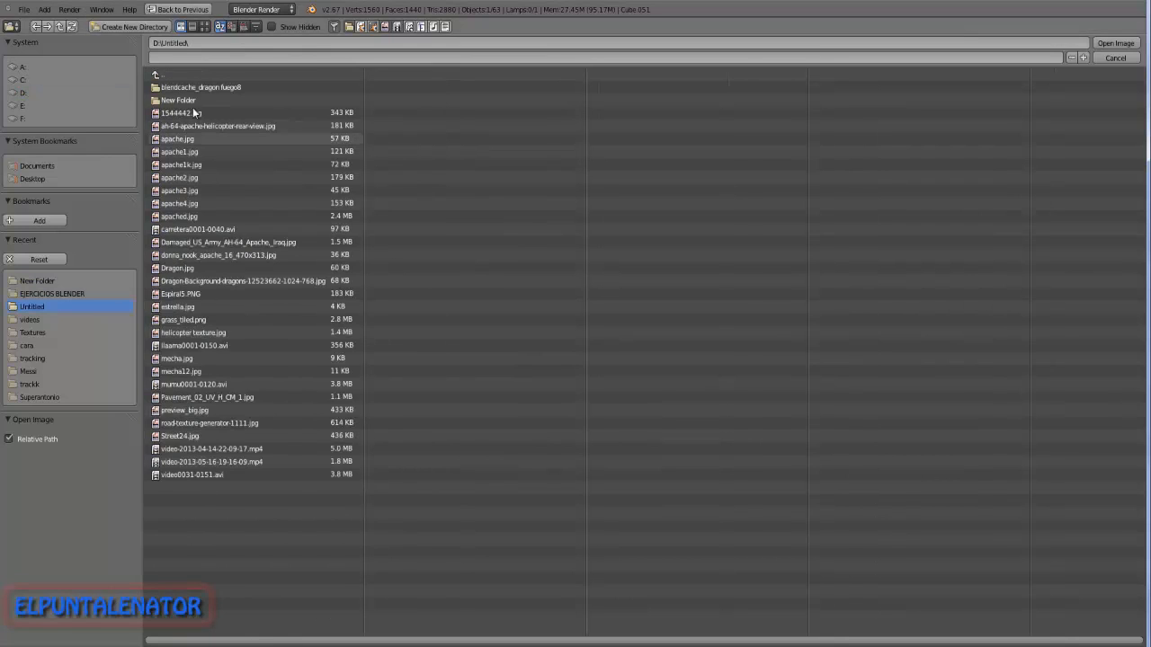
{"action": "left_click", "coordinate": [189, 103]}
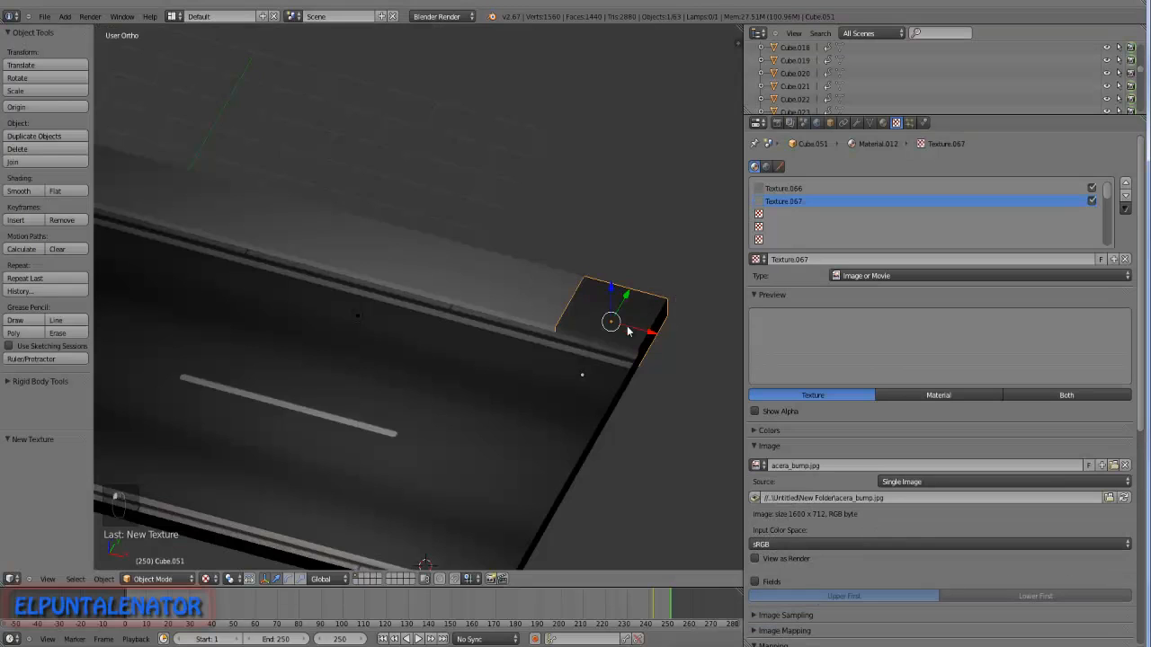
Set the mapping projection of the acera_bump.jpg texture to Cube.
{"action": "middle_click_drag", "start_coordinate": [626, 326], "coordinate": [486, 329]}
{"action": "scroll", "coordinate": [635, 303], "scroll_direction": "up", "scroll_amount": 10}
{"action": "scroll", "coordinate": [437, 305], "scroll_direction": "down", "scroll_amount": 6}
{"action": "scroll", "coordinate": [550, 280], "scroll_direction": "up", "scroll_amount": 2}
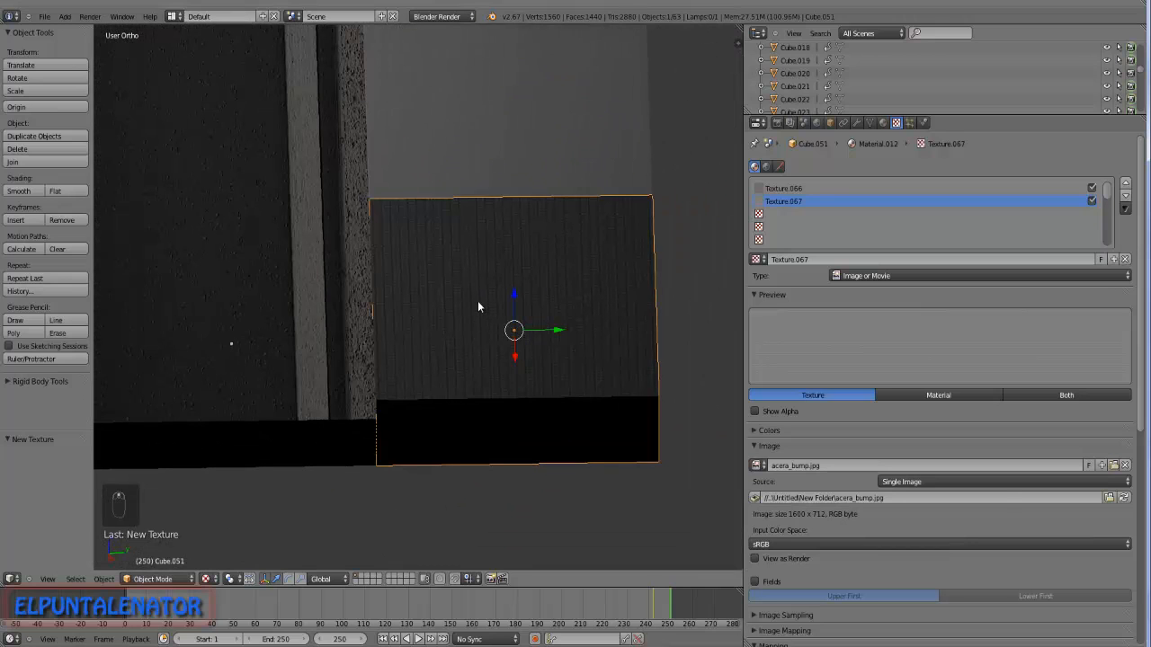
{"action": "scroll", "coordinate": [915, 424], "scroll_direction": "down", "scroll_amount": 4}
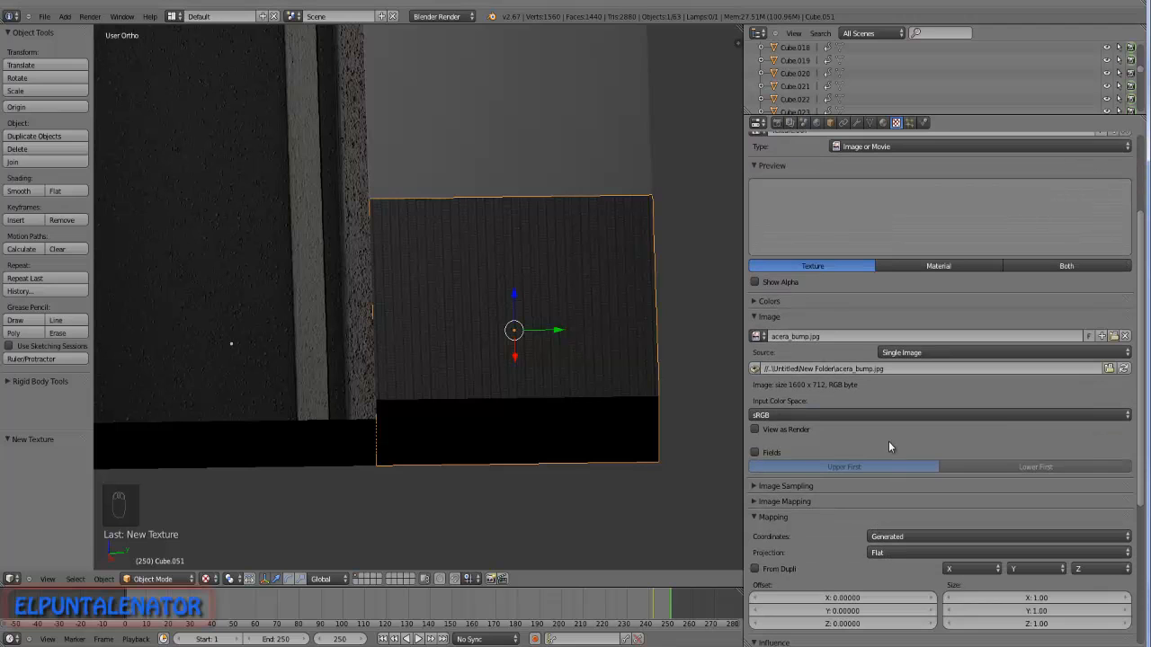
{"action": "left_click", "coordinate": [899, 551]}
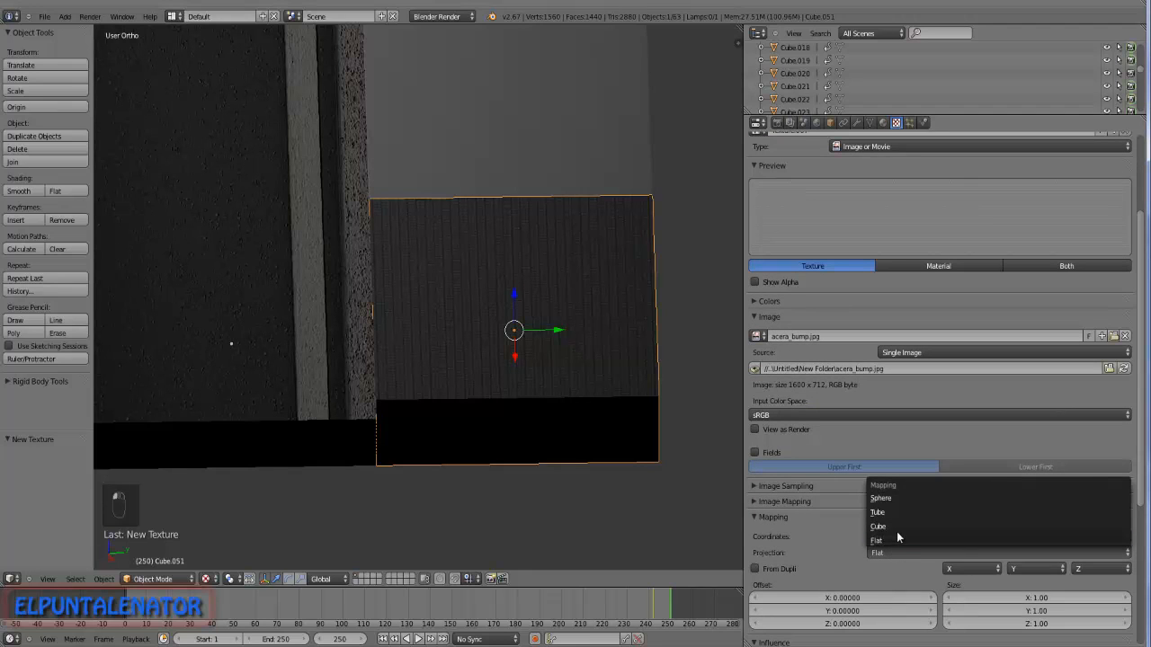
{"action": "left_click", "coordinate": [894, 526]}
Set the bump texture's mapping size to 0.10 in X, Y and Z.
{"action": "scroll", "coordinate": [836, 511], "scroll_direction": "down", "scroll_amount": 4}
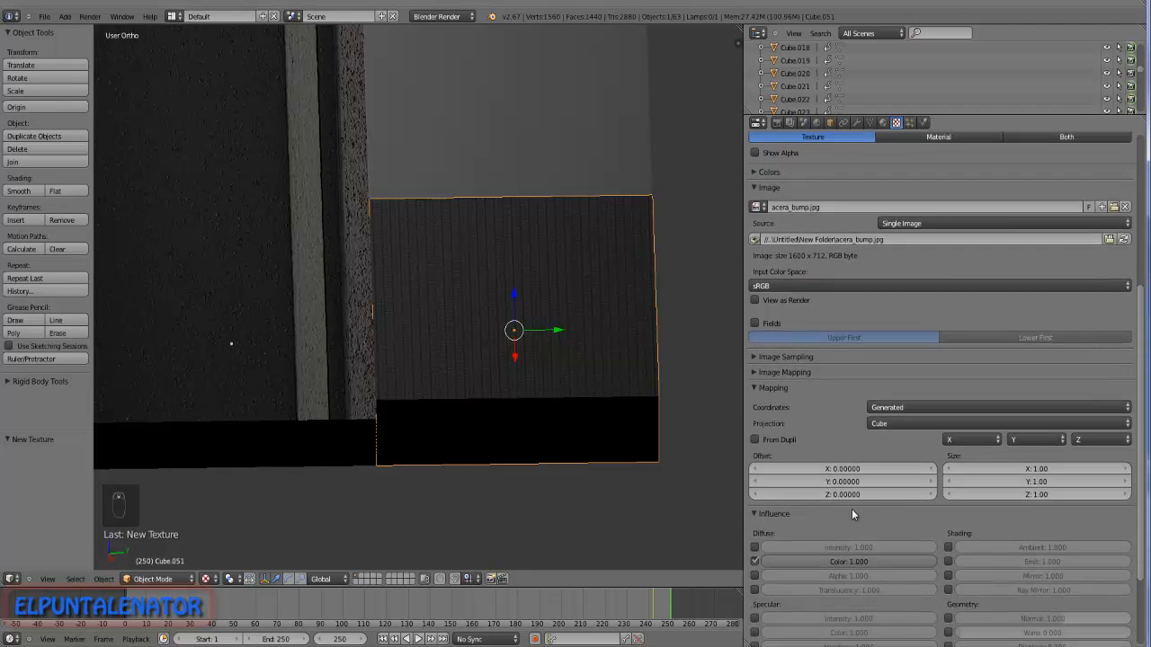
{"action": "left_click", "coordinate": [1034, 470]}
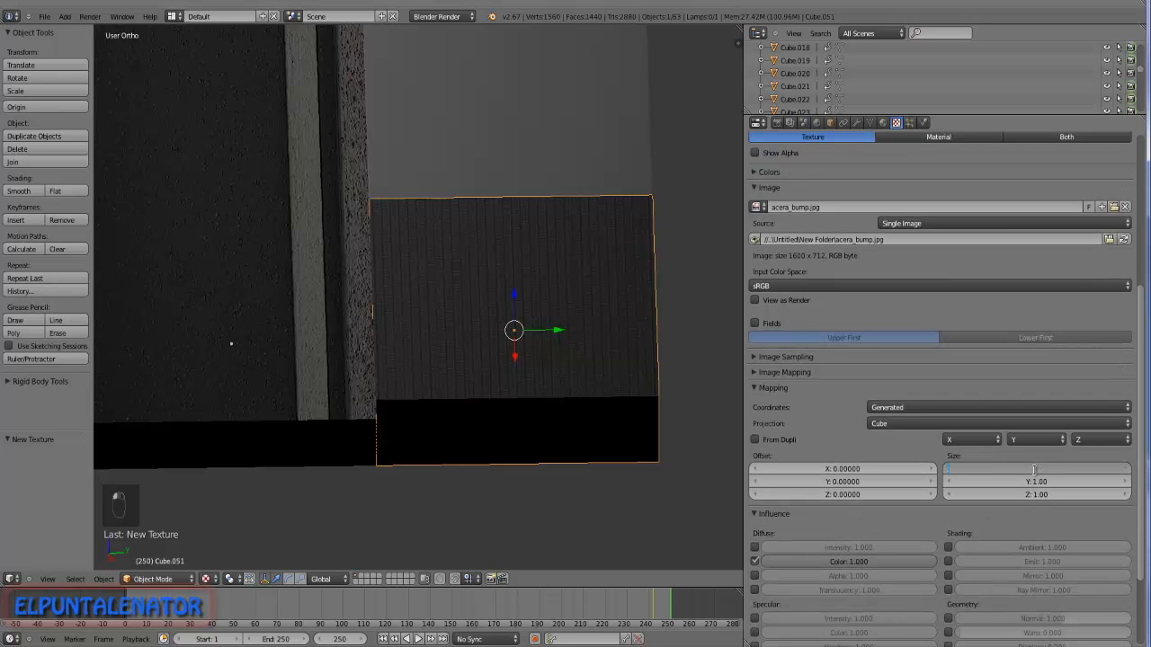
{"action": "type", "text": "0.1"}
{"action": "key", "text": "Tab"}
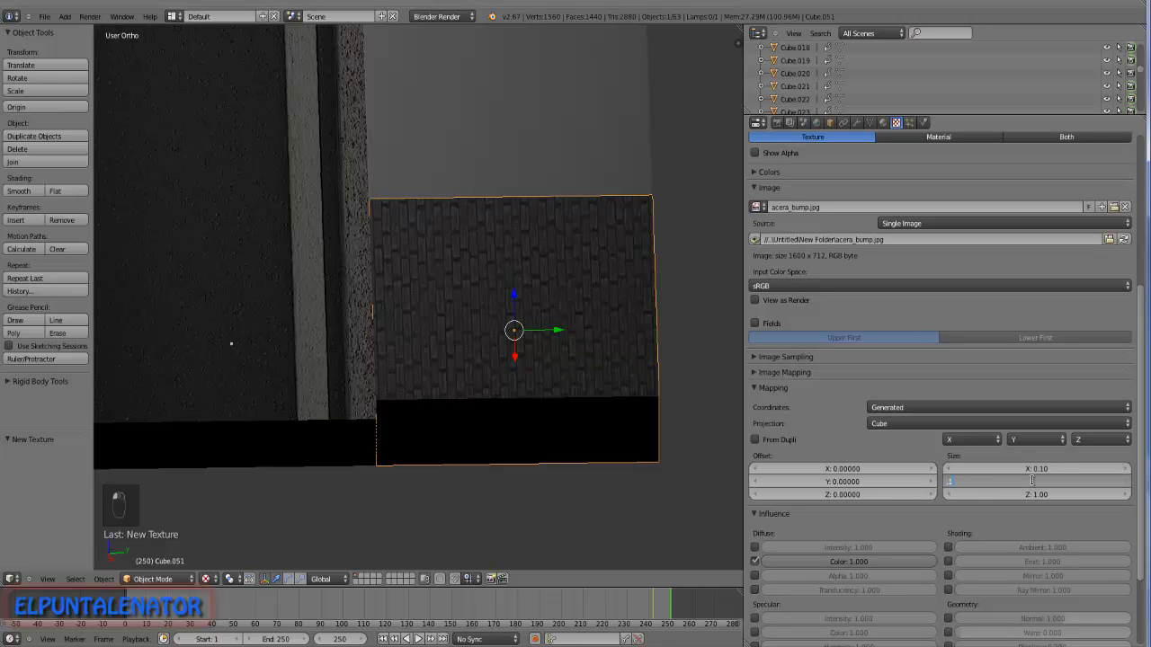
{"action": "type", "text": "0.1"}
{"action": "key", "text": "Tab"}
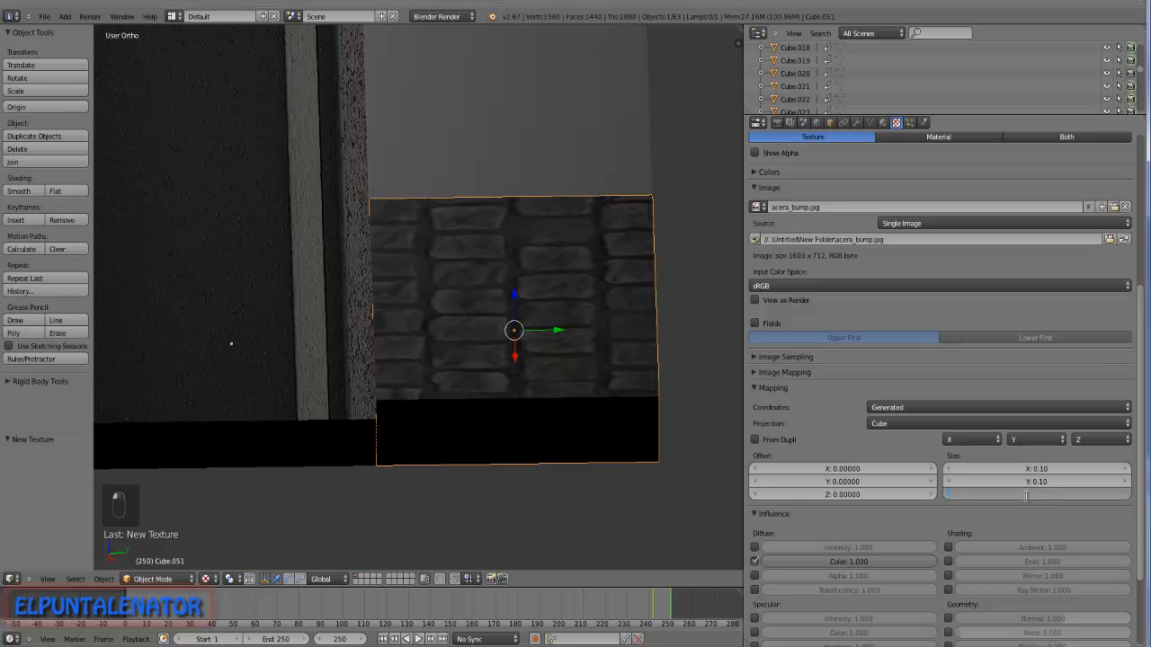
{"action": "type", "text": "0.1"}
{"action": "key", "text": "Return"}
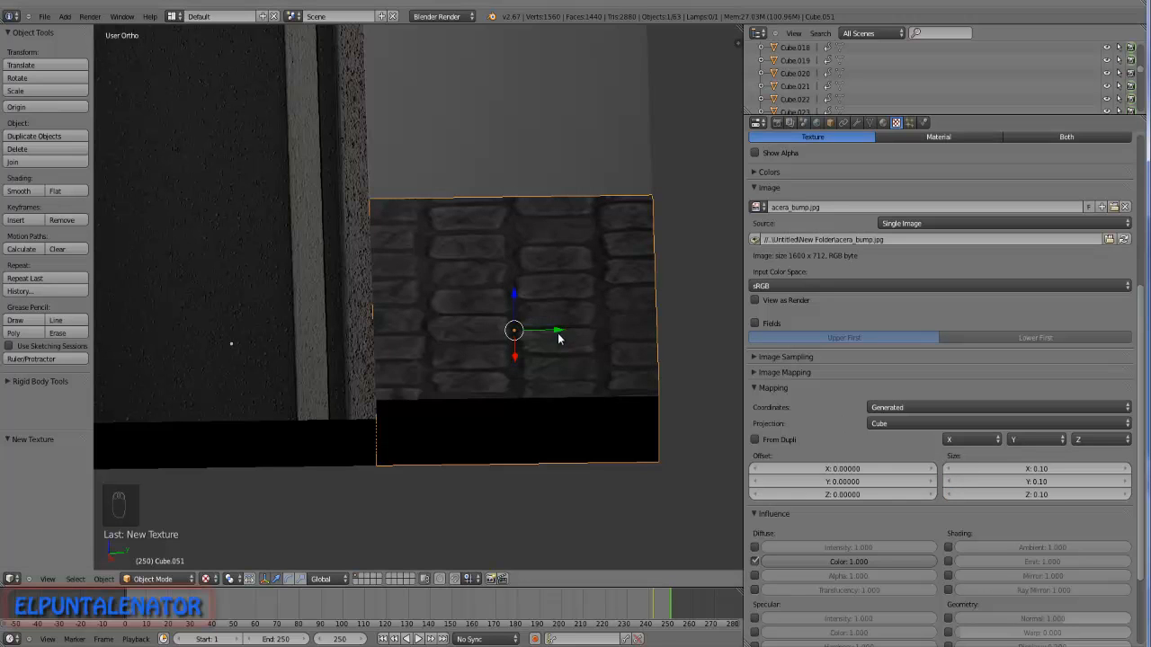
Set the bump texture's mapping Y offset to -0.20 to match the pavement color texture.
{"action": "scroll", "coordinate": [458, 271], "scroll_direction": "up", "scroll_amount": 2}
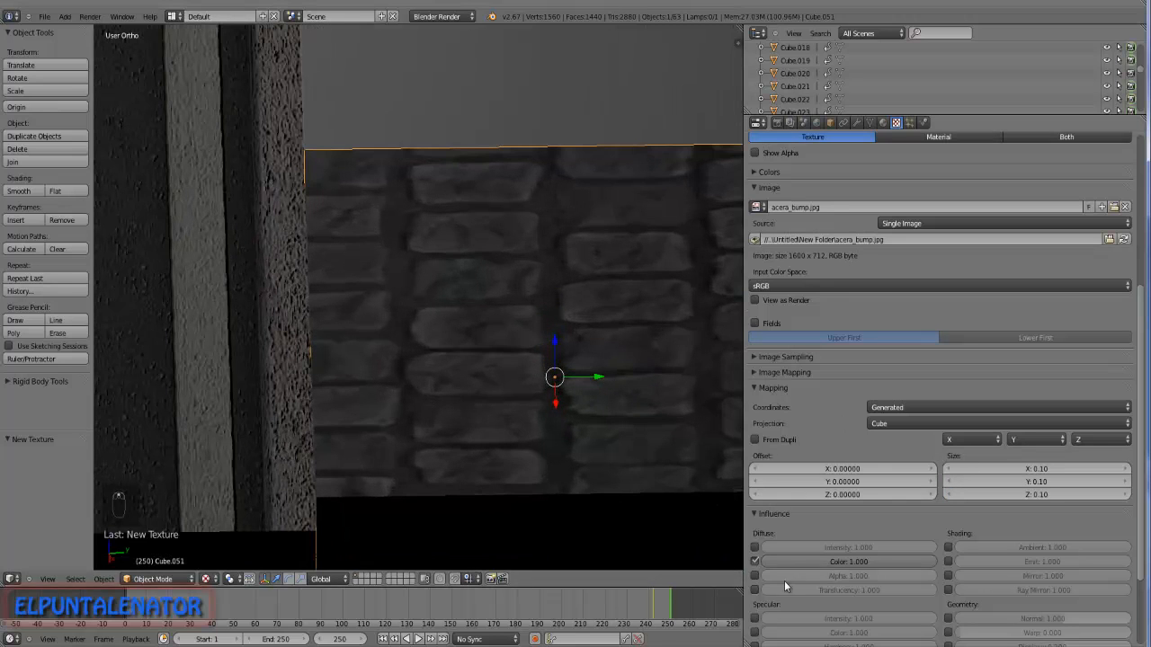
{"action": "left_click", "coordinate": [756, 484]}
{"action": "left_click", "coordinate": [756, 483]}
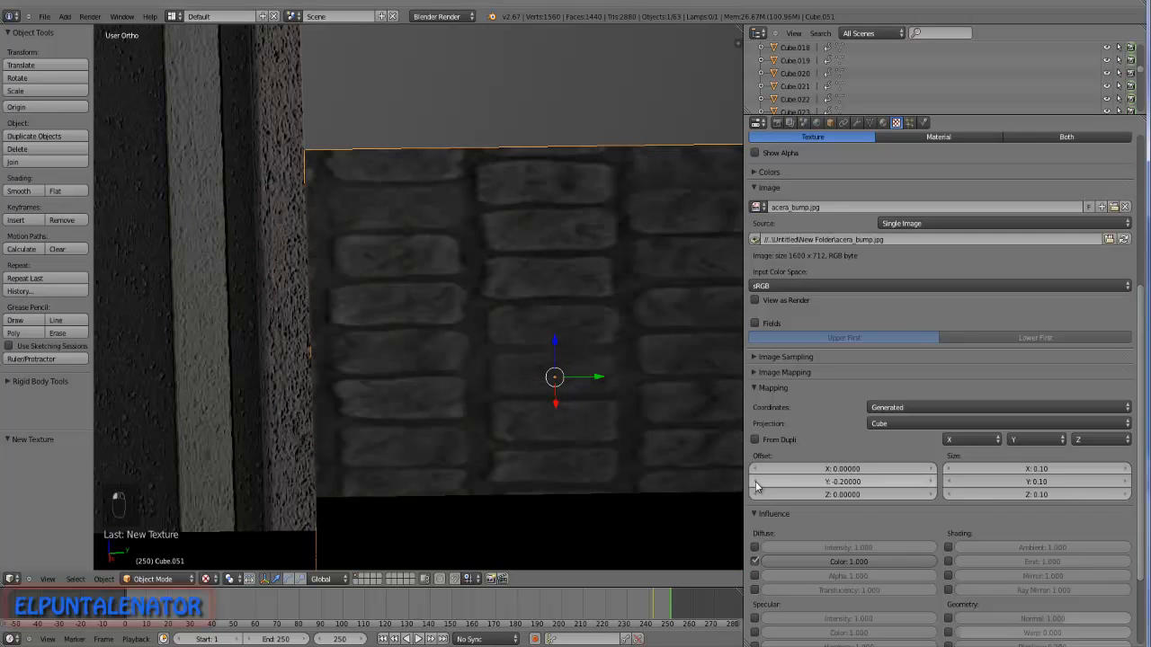
Examine the bump texture's stone layout on Cube.051's upper face and along the edge beside the road.
{"action": "scroll", "coordinate": [505, 332], "scroll_direction": "down", "scroll_amount": 1}
{"action": "middle_click_drag", "start_coordinate": [526, 345], "coordinate": [505, 357]}
{"action": "scroll", "coordinate": [541, 338], "scroll_direction": "up", "scroll_amount": 3}
{"action": "scroll", "coordinate": [491, 338], "scroll_direction": "down", "scroll_amount": 3}
{"action": "scroll", "coordinate": [668, 318], "scroll_direction": "up", "scroll_amount": 1}
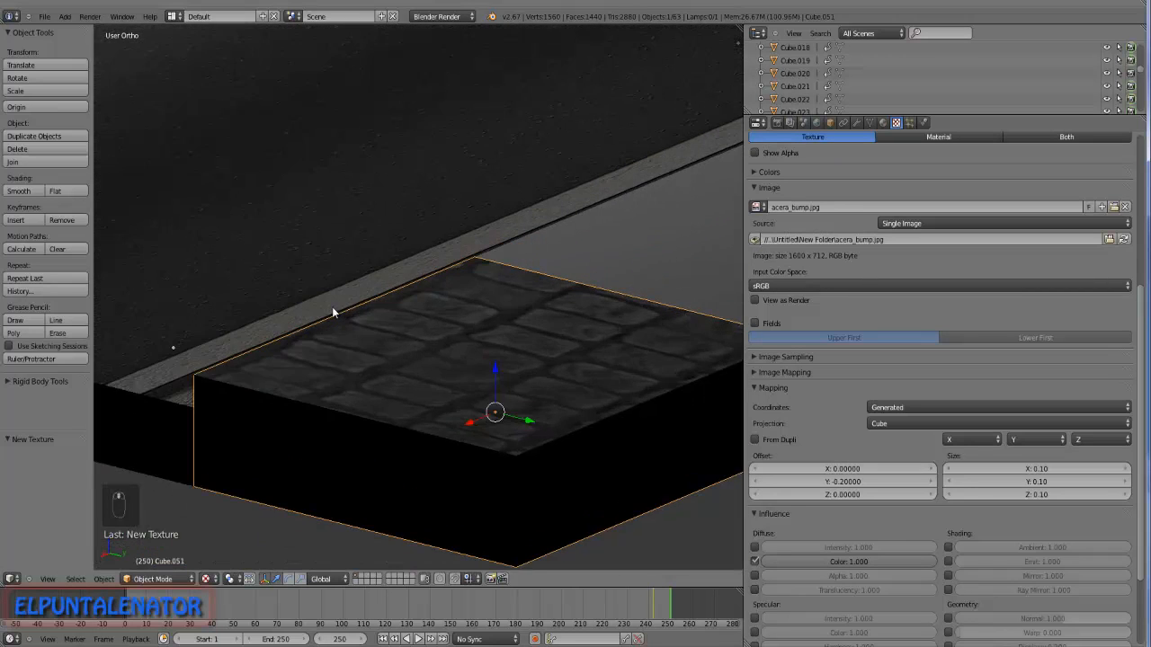
{"action": "scroll", "coordinate": [332, 308], "scroll_direction": "down", "scroll_amount": 3}
{"action": "middle_click_drag", "start_coordinate": [363, 260], "coordinate": [408, 265]}
{"action": "scroll", "coordinate": [300, 346], "scroll_direction": "up", "scroll_amount": 6}
{"action": "scroll", "coordinate": [351, 355], "scroll_direction": "down", "scroll_amount": 6}
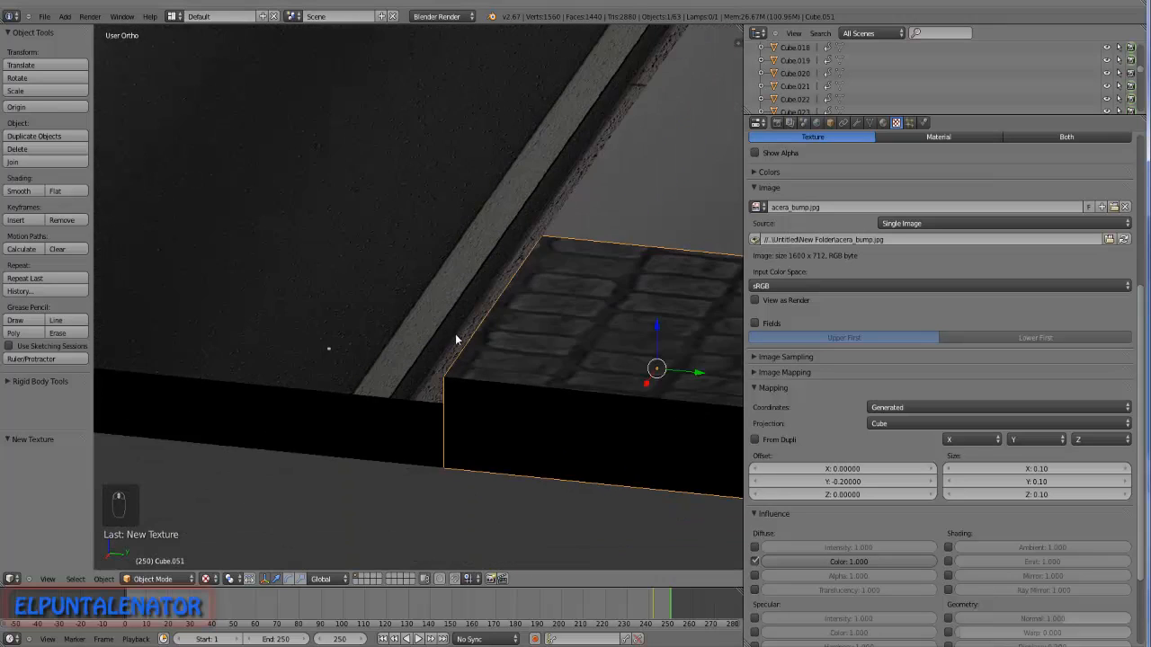
Switch the bump texture's influence from diffuse Color to geometry Normal so it only shapes the paving relief.
{"action": "left_click", "coordinate": [754, 562]}
{"action": "left_click", "coordinate": [947, 618]}
{"action": "scroll", "coordinate": [566, 321], "scroll_direction": "up", "scroll_amount": 4}
{"action": "mouse_move", "coordinate": [567, 327]}
{"action": "middle_mouse_down"}
{"action": "mouse_move", "coordinate": [566, 374]}
{"action": "mouse_move", "coordinate": [542, 359]}
{"action": "mouse_move", "coordinate": [578, 344]}
{"action": "middle_mouse_up"}
{"action": "scroll", "coordinate": [578, 347], "scroll_direction": "up", "scroll_amount": 3}
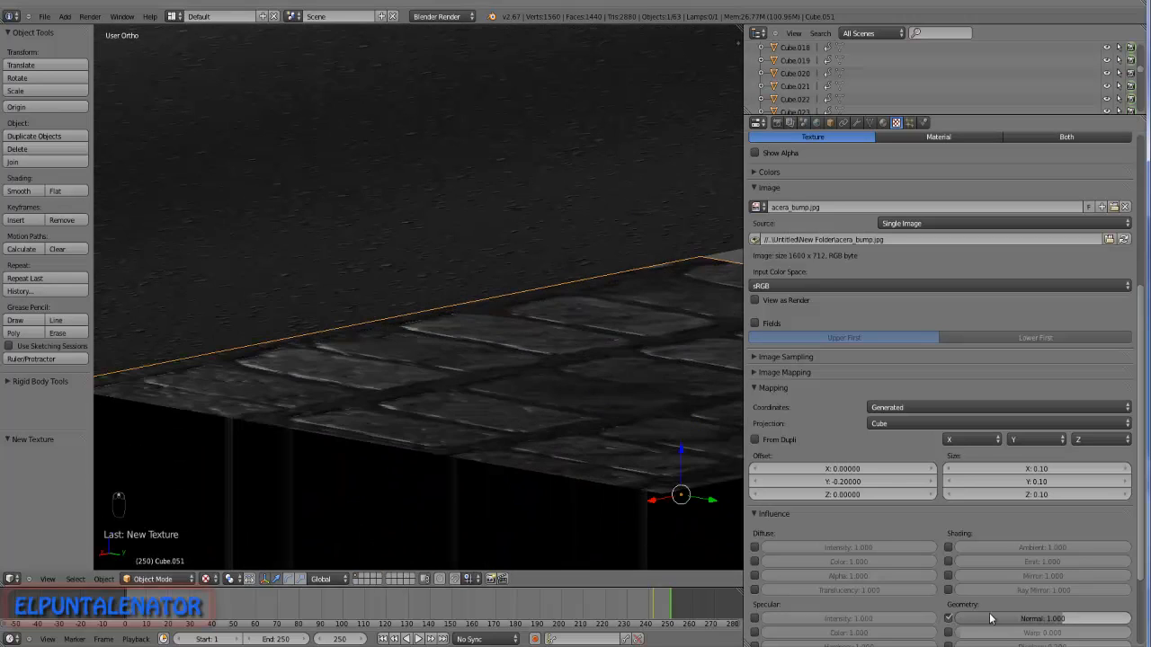
Tune the bump texture's Normal influence to 0.437, judging the relief on Cube.051's upper face.
{"action": "scroll", "coordinate": [1013, 574], "scroll_direction": "down", "scroll_amount": 2}
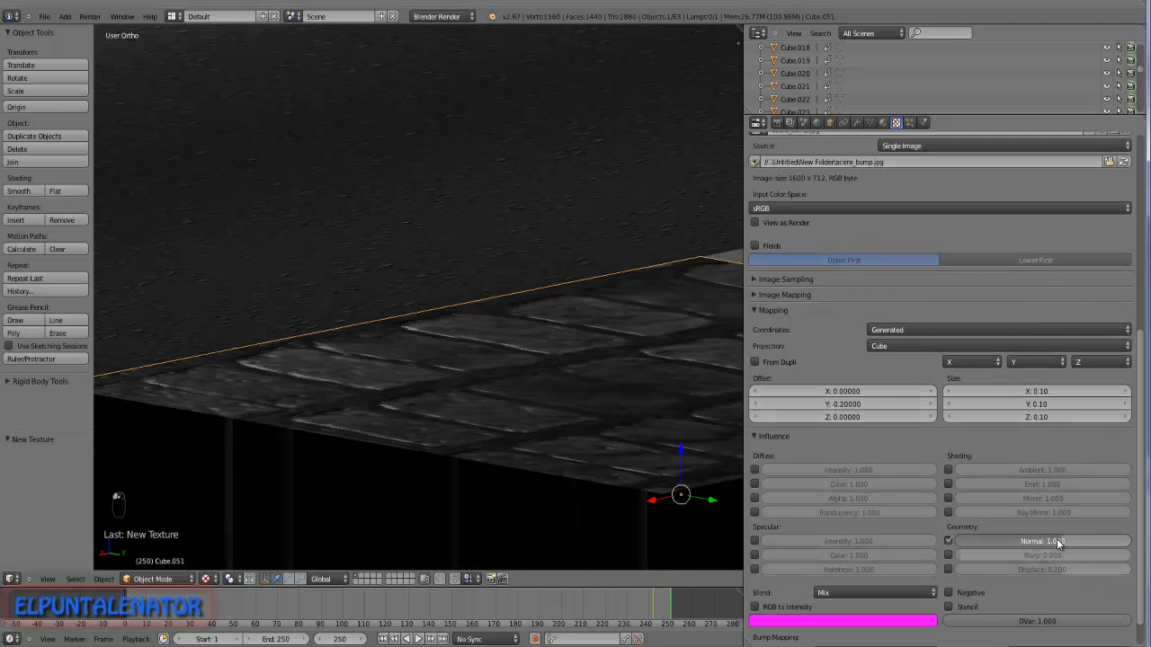
{"action": "left_click_drag", "start_coordinate": [1050, 541], "coordinate": [1055, 540]}
{"action": "middle_click_drag", "start_coordinate": [488, 345], "coordinate": [427, 393]}
{"action": "scroll", "coordinate": [527, 385], "scroll_direction": "down", "scroll_amount": 5}
{"action": "scroll", "coordinate": [511, 390], "scroll_direction": "up", "scroll_amount": 6}
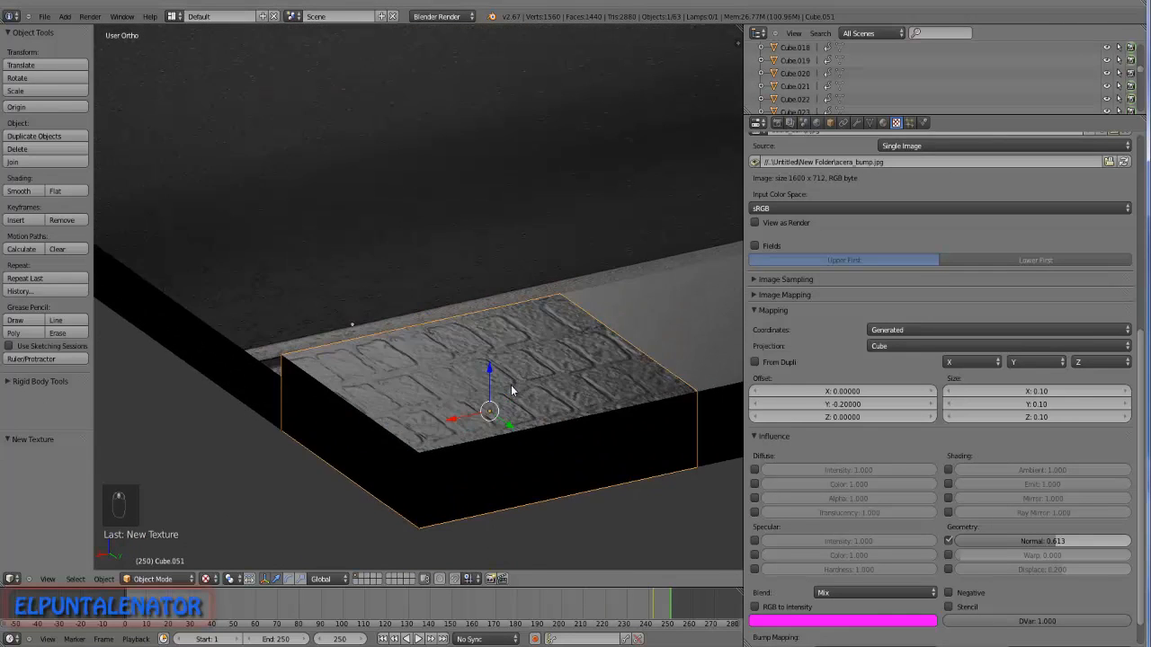
{"action": "left_click_drag", "start_coordinate": [1055, 543], "coordinate": [1051, 545]}
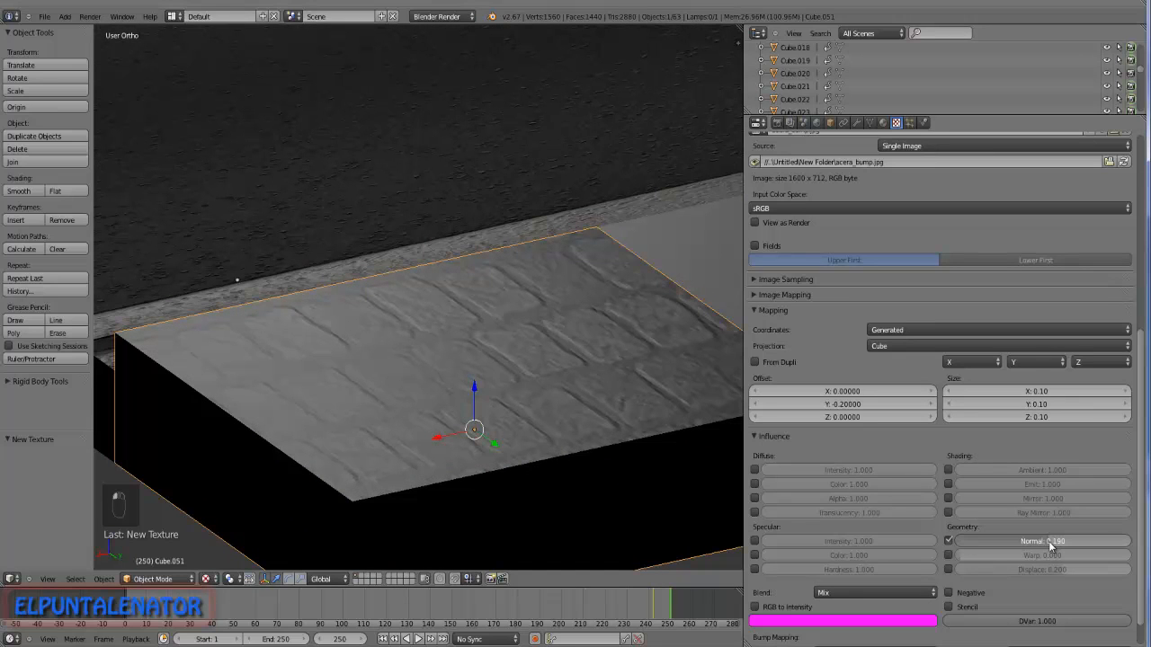
{"action": "left_click_drag", "start_coordinate": [1054, 544], "coordinate": [1055, 545]}
{"action": "middle_click_drag", "start_coordinate": [617, 462], "coordinate": [505, 428]}
{"action": "scroll", "coordinate": [505, 429], "scroll_direction": "down", "scroll_amount": 5}
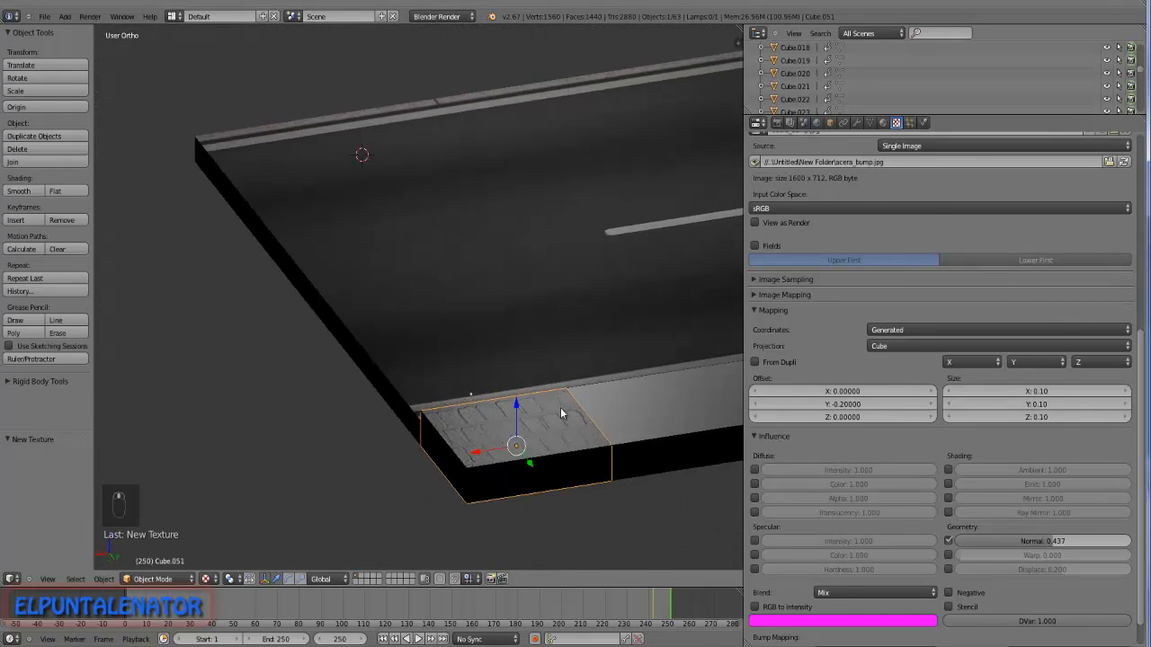
{"action": "scroll", "coordinate": [505, 429], "scroll_direction": "down", "scroll_amount": 4}
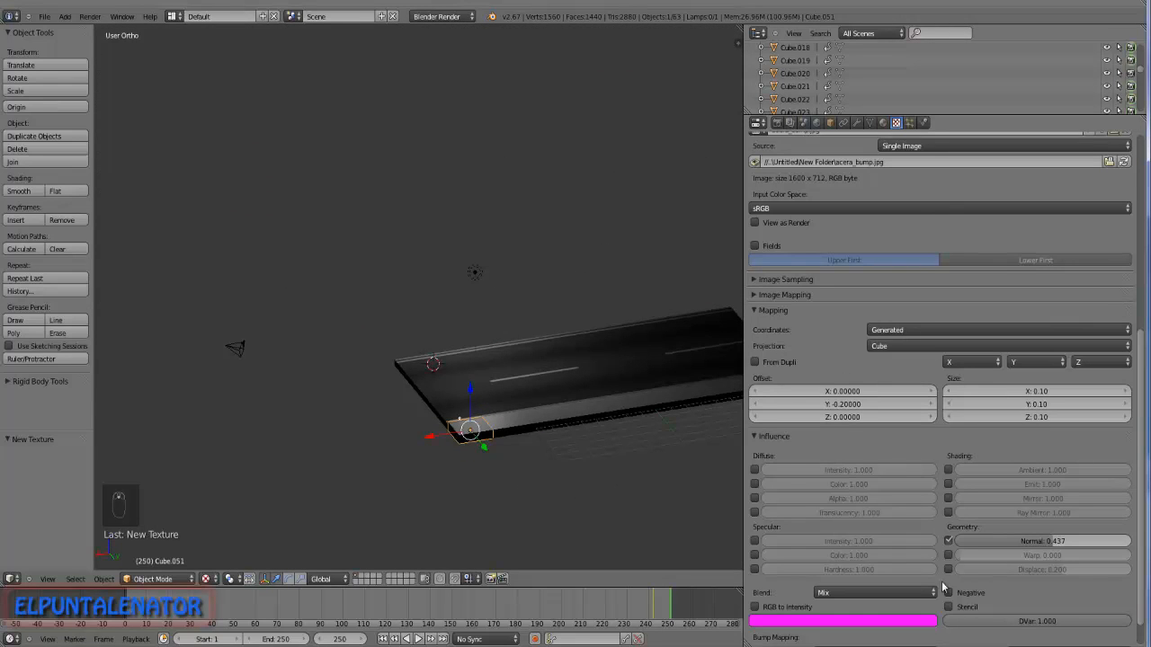
Add a third texture of type Image or Movie to Cube.051's material and set its projection to Cube.
{"action": "scroll", "coordinate": [908, 535], "scroll_direction": "up", "scroll_amount": 9}
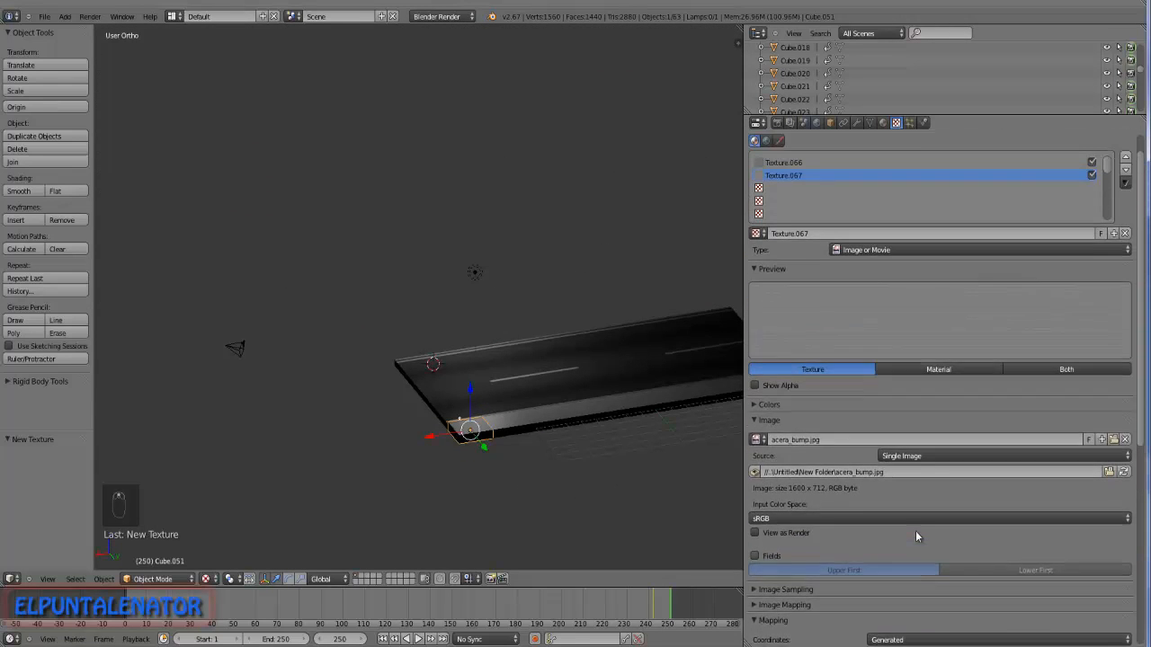
{"action": "left_click", "coordinate": [790, 218]}
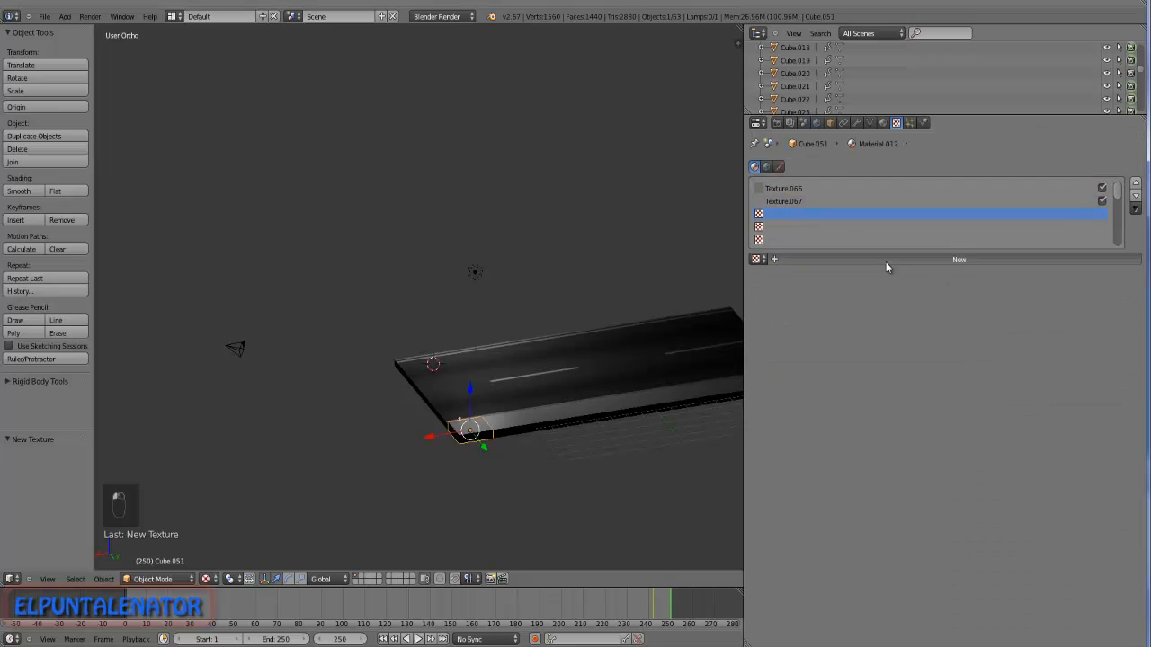
{"action": "left_click", "coordinate": [885, 260]}
{"action": "left_click", "coordinate": [899, 276]}
{"action": "left_click", "coordinate": [902, 192]}
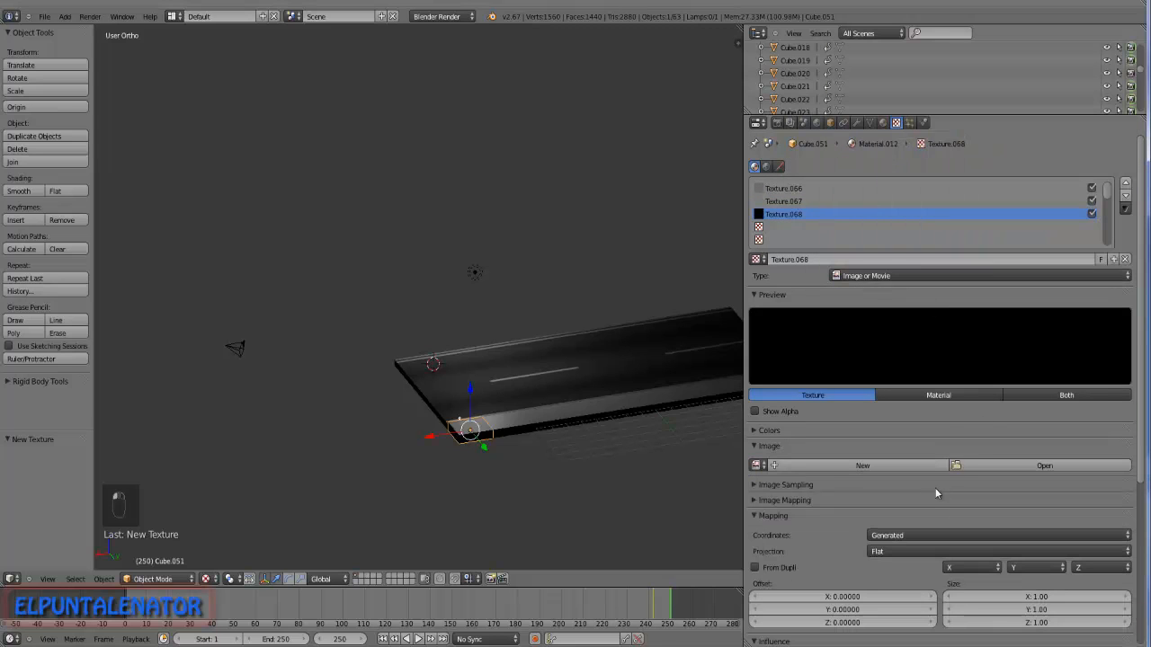
{"action": "left_click", "coordinate": [918, 548]}
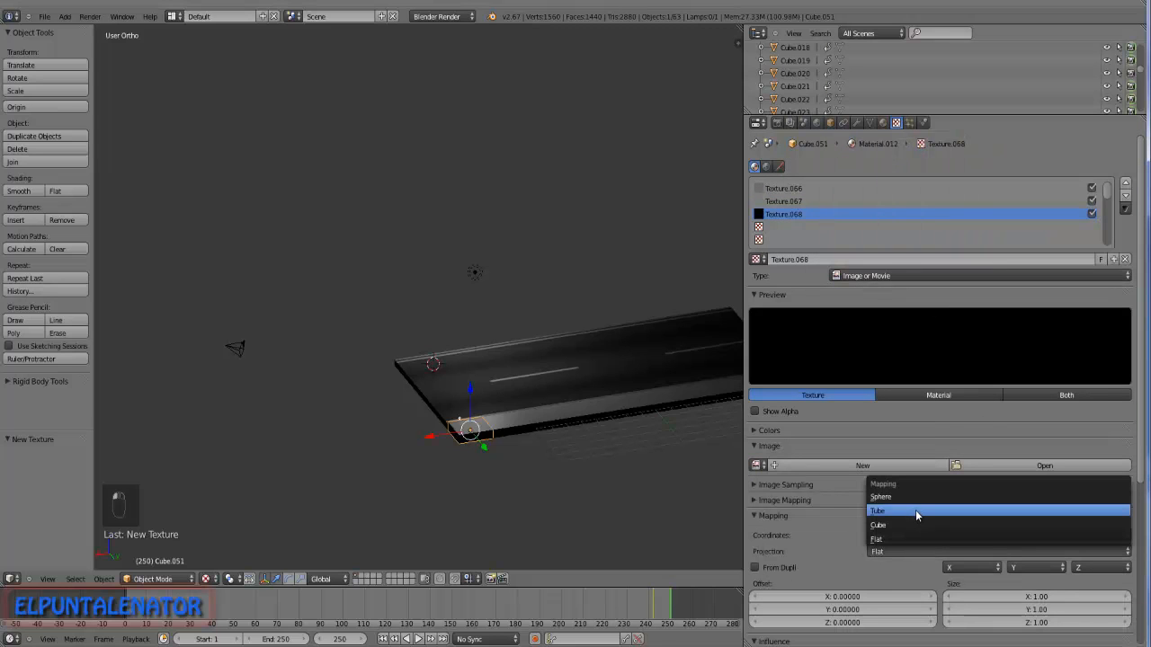
{"action": "left_click", "coordinate": [914, 525]}
Load acera_specular.jpg from D:\Untitled\New Folder as the third texture's image.
{"action": "left_click", "coordinate": [1010, 468]}
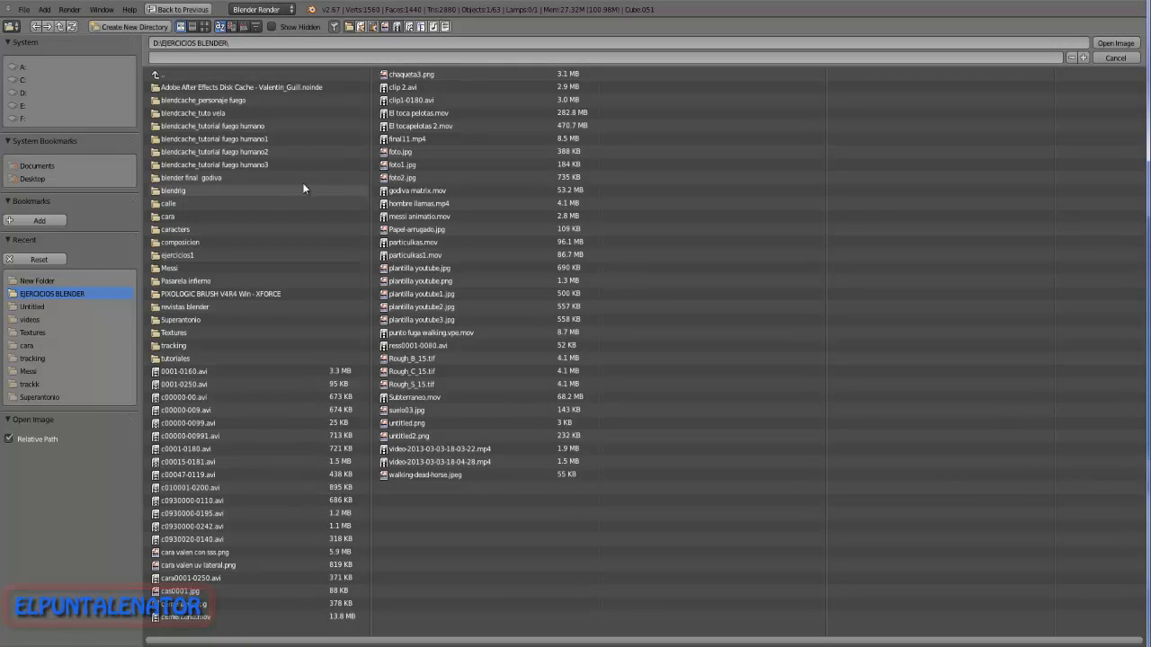
{"action": "left_click", "coordinate": [24, 92]}
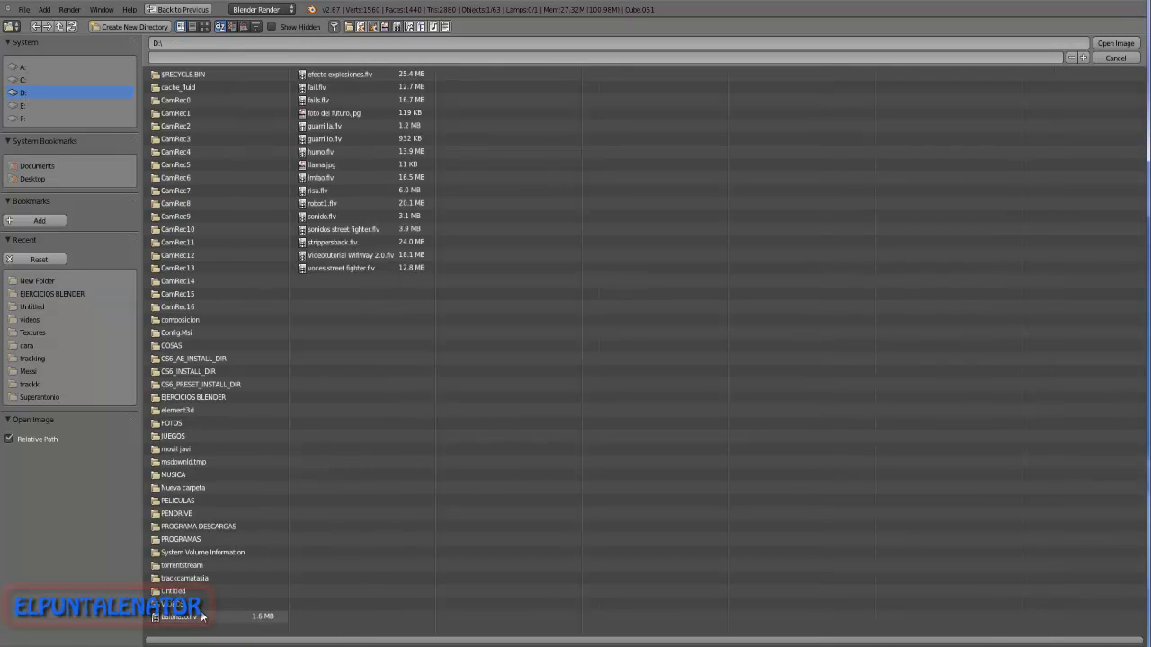
{"action": "left_click", "coordinate": [32, 307]}
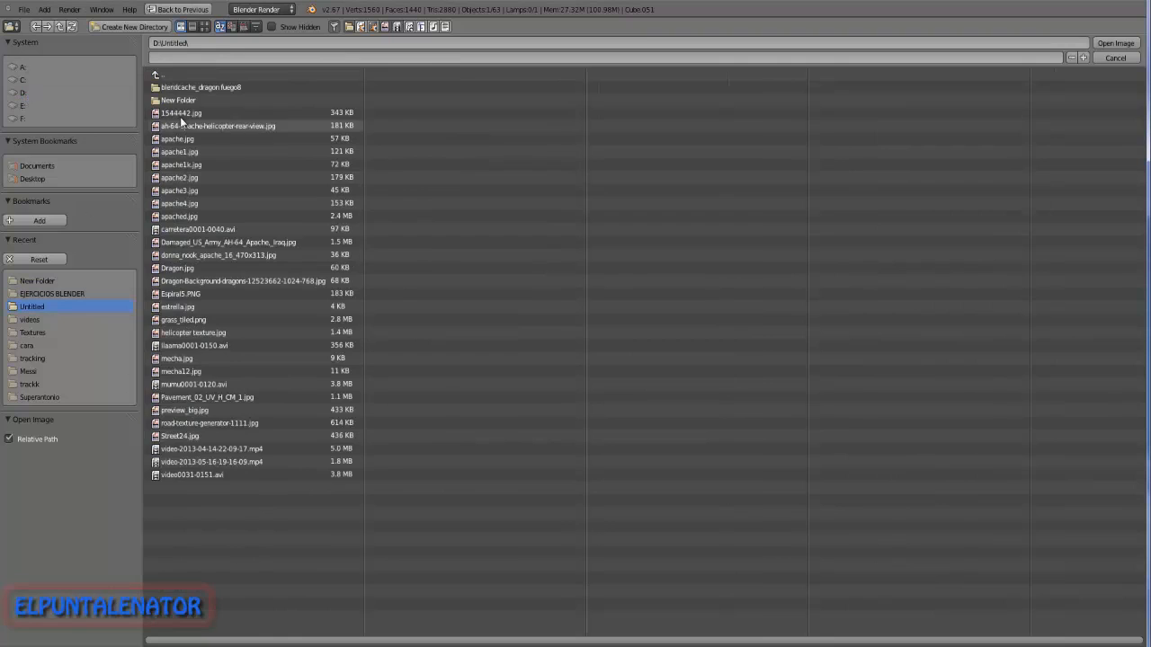
{"action": "left_click", "coordinate": [179, 101]}
{"action": "left_click", "coordinate": [190, 113]}
{"action": "left_click", "coordinate": [1117, 43]}
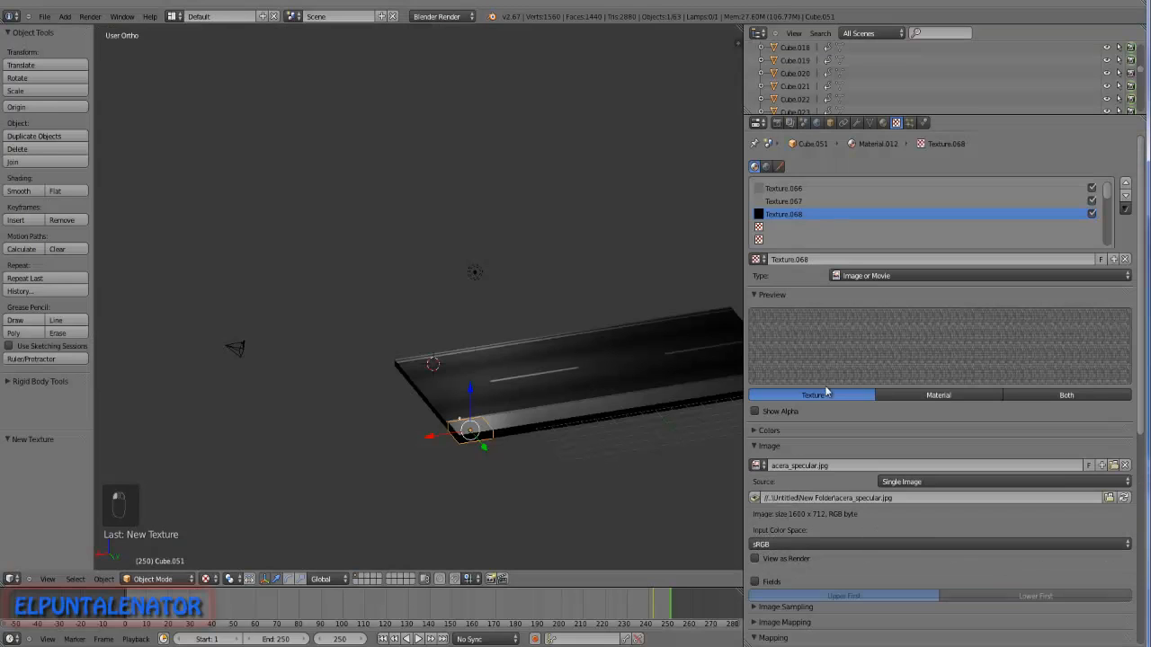
Set the specular texture's mapping size to 0.10 on X, Y and Z and its Y offset to -0.20.
{"action": "scroll", "coordinate": [981, 510], "scroll_direction": "down", "scroll_amount": 5}
{"action": "scroll", "coordinate": [981, 511], "scroll_direction": "down", "scroll_amount": 5}
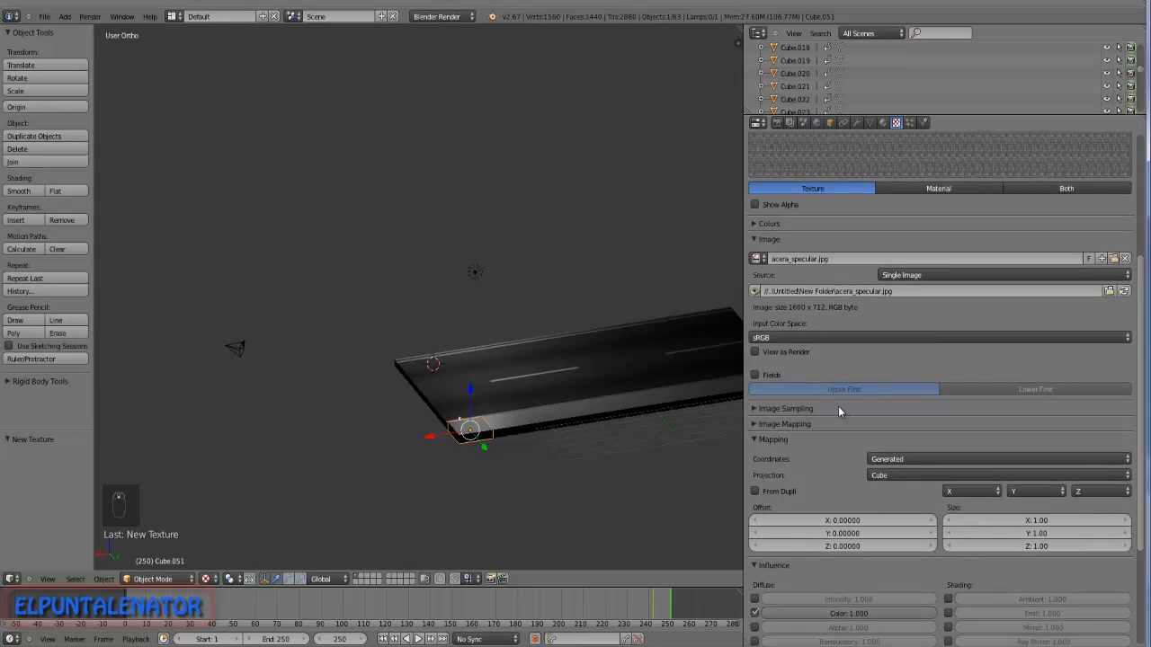
{"action": "scroll", "coordinate": [898, 499], "scroll_direction": "up", "scroll_amount": 2}
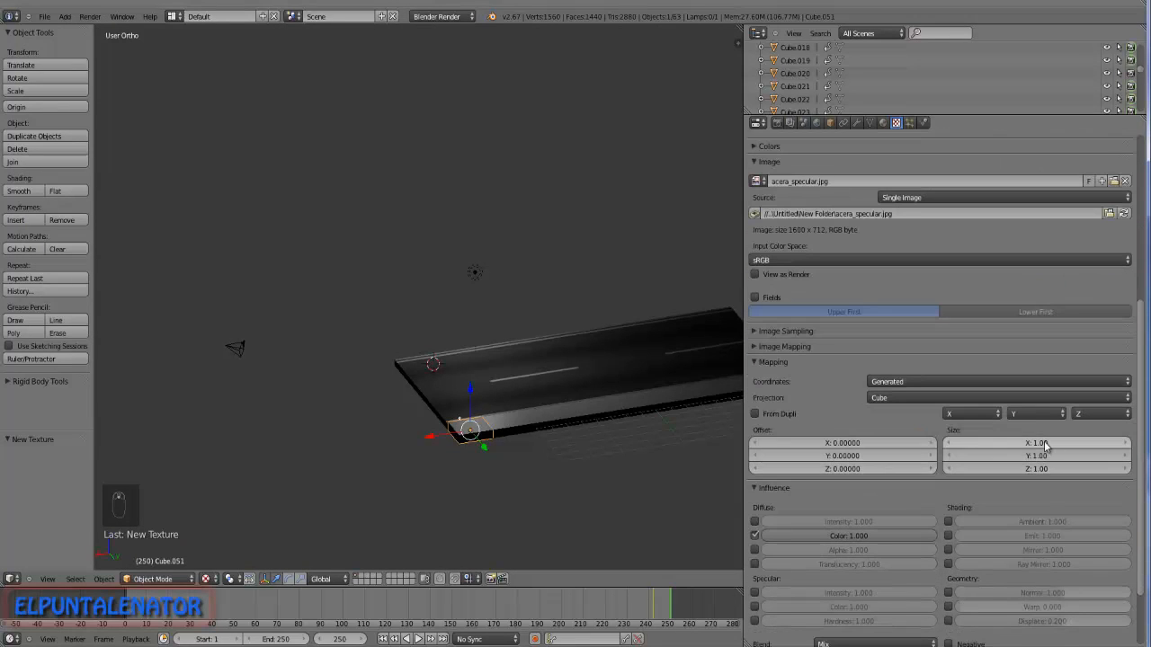
{"action": "scroll", "coordinate": [498, 459], "scroll_direction": "up", "scroll_amount": 6}
{"action": "scroll", "coordinate": [455, 385], "scroll_direction": "up", "scroll_amount": 4}
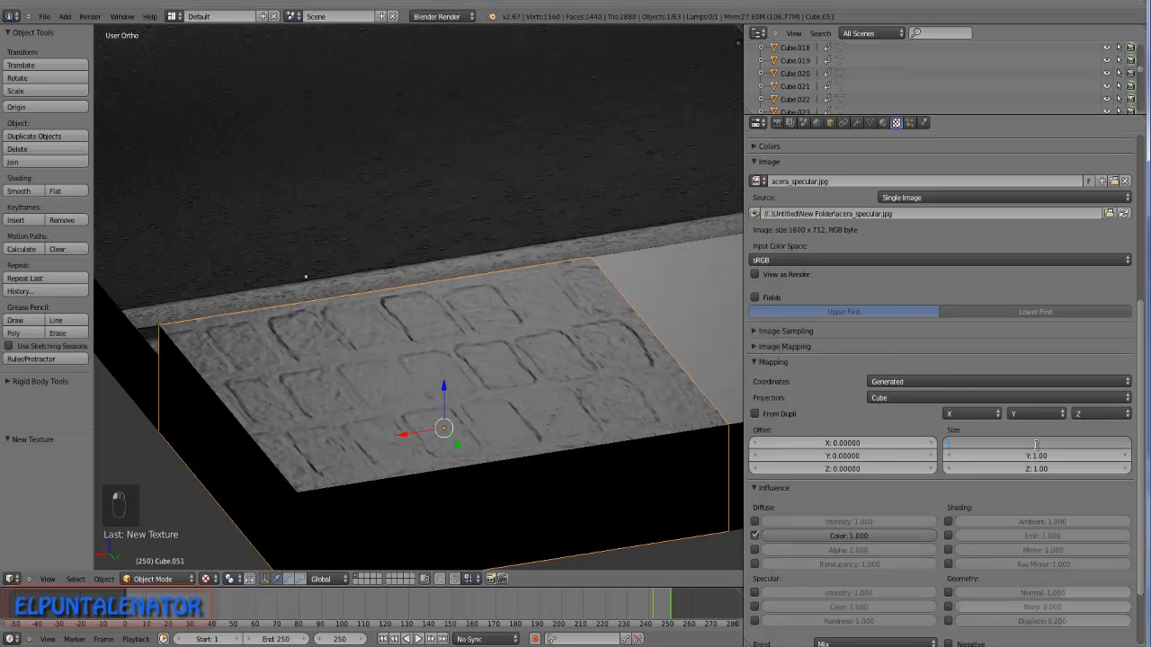
{"action": "type", "text": "0.1"}
{"action": "key", "text": "Tab"}
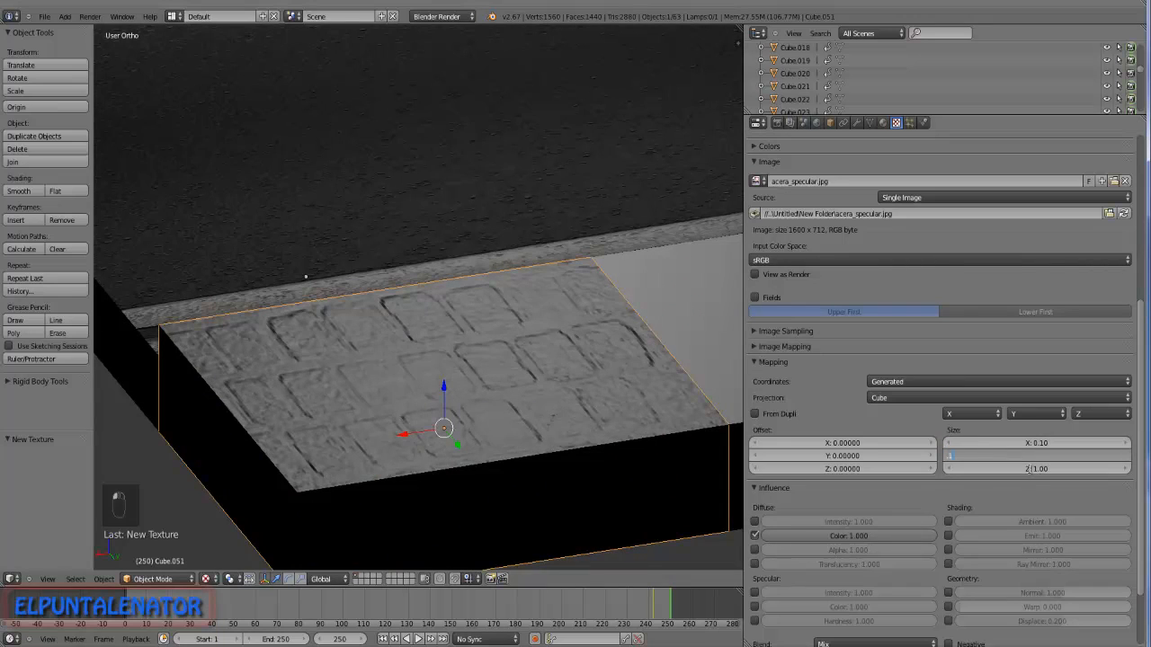
{"action": "type", "text": "0.1"}
{"action": "key", "text": "Tab"}
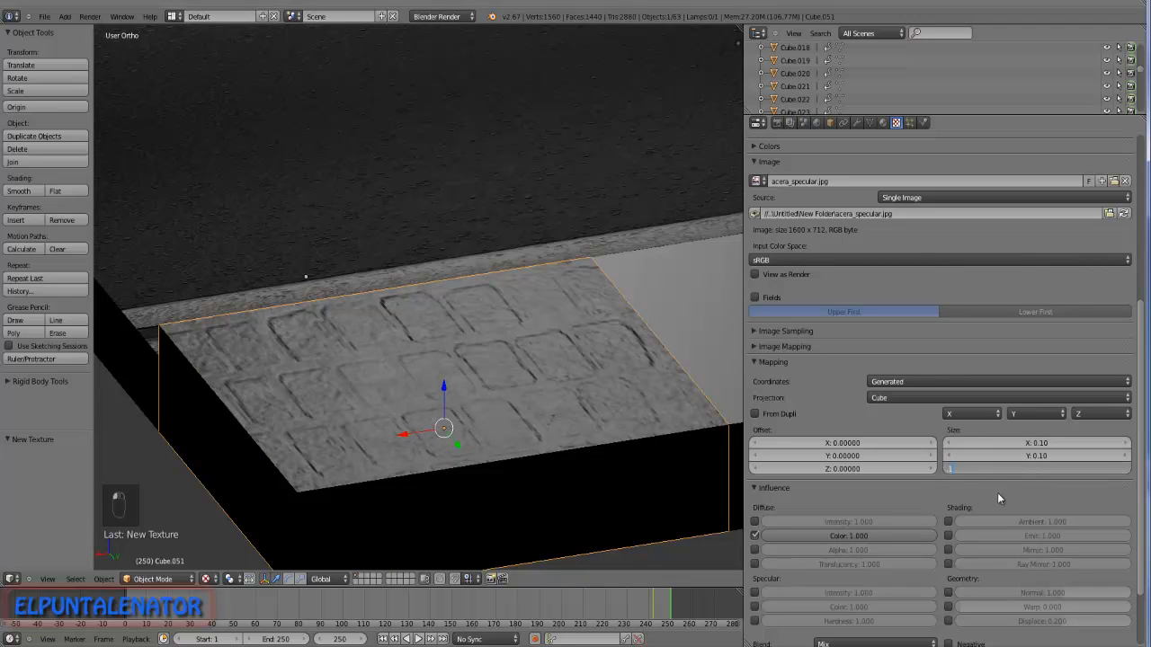
{"action": "type", "text": "0.1"}
{"action": "key", "text": "Return"}
{"action": "left_click", "coordinate": [756, 456]}
{"action": "left_click", "coordinate": [755, 457]}
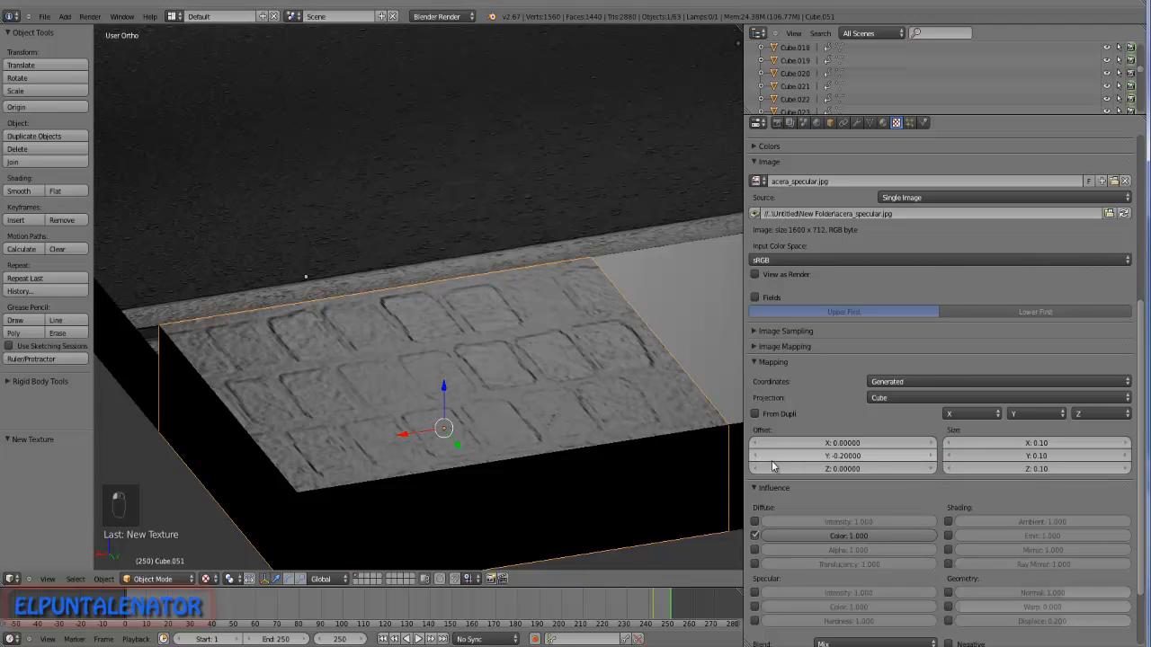
Switch the specular texture's influence from diffuse Color to specular Color.
{"action": "middle_click_drag", "start_coordinate": [510, 399], "coordinate": [550, 416]}
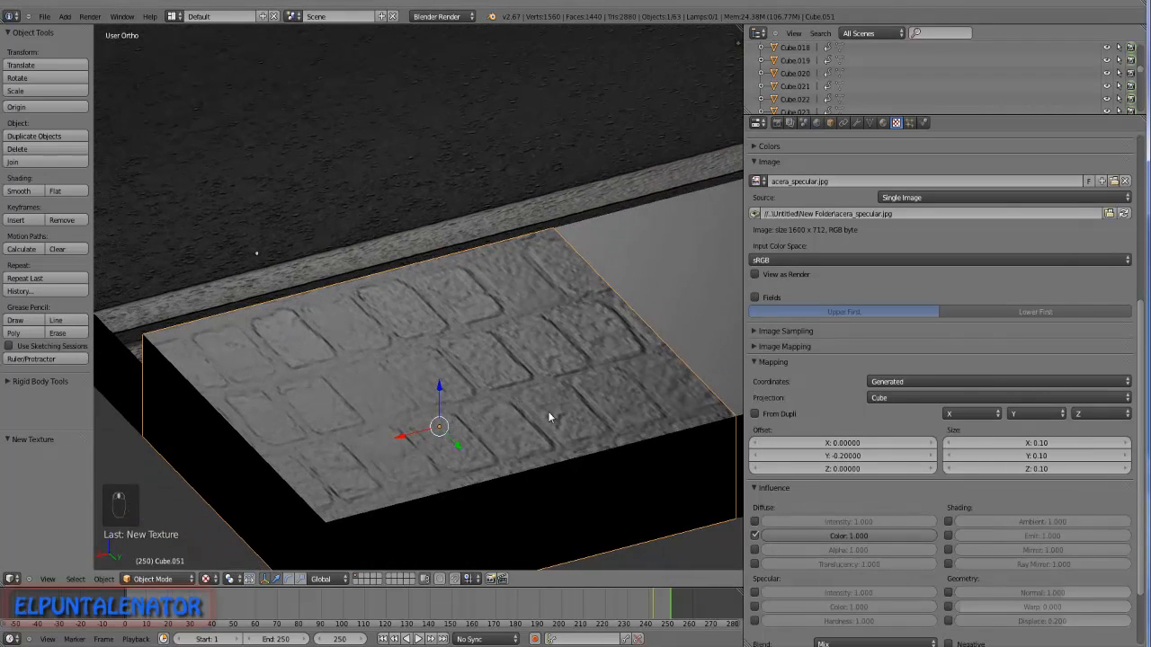
{"action": "left_click", "coordinate": [756, 536]}
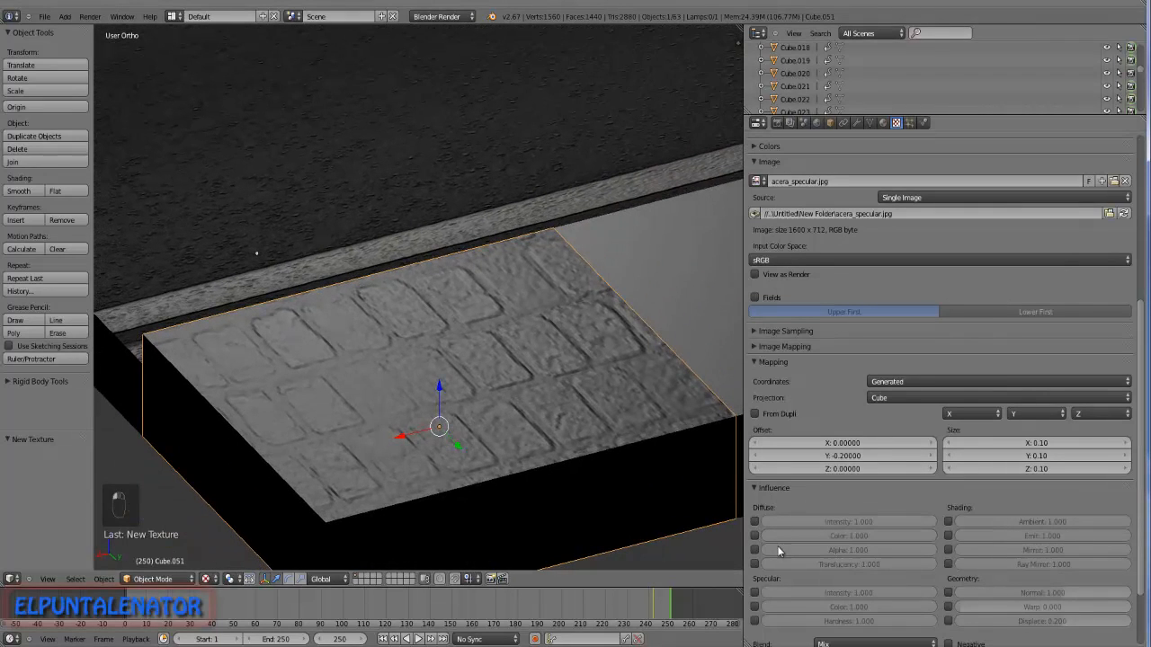
{"action": "left_click", "coordinate": [754, 607]}
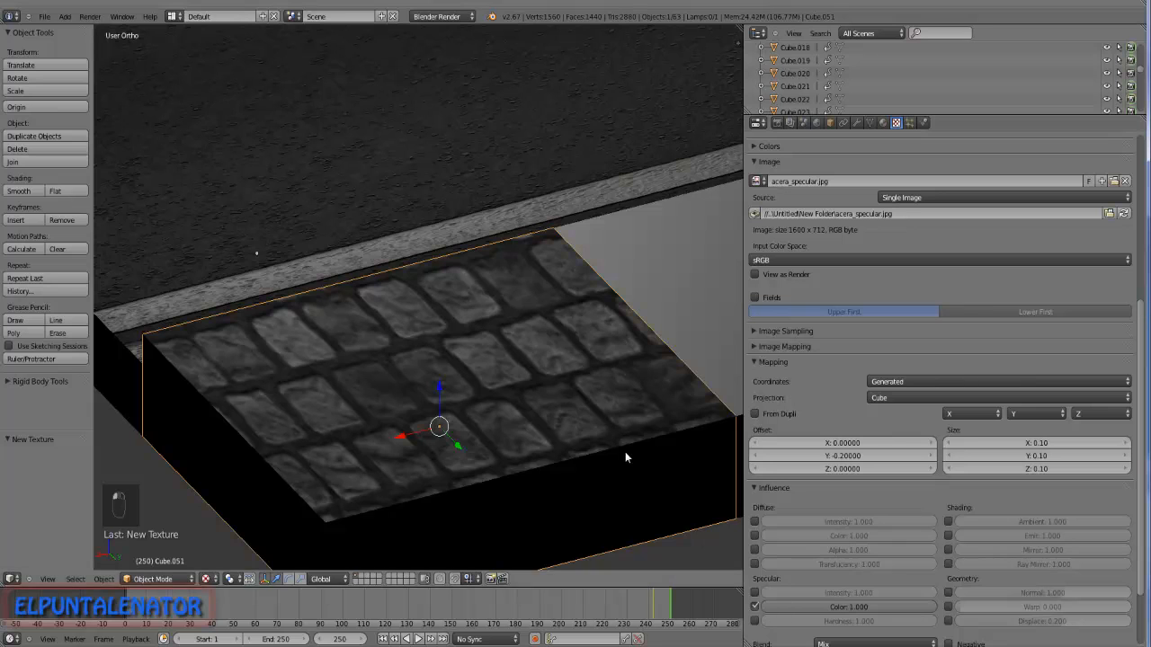
Move the lamp across the road to the sidewalk side and lower it about 4.397 along Z.
{"action": "middle_click_drag", "start_coordinate": [601, 448], "coordinate": [540, 411]}
{"action": "scroll", "coordinate": [552, 429], "scroll_direction": "down", "scroll_amount": 2}
{"action": "scroll", "coordinate": [511, 424], "scroll_direction": "up", "scroll_amount": 3}
{"action": "scroll", "coordinate": [522, 416], "scroll_direction": "down", "scroll_amount": 5}
{"action": "right_click", "coordinate": [409, 53]}
{"action": "middle_click_drag", "start_coordinate": [416, 92], "coordinate": [552, 393]}
{"action": "scroll", "coordinate": [535, 378], "scroll_direction": "down", "scroll_amount": 3}
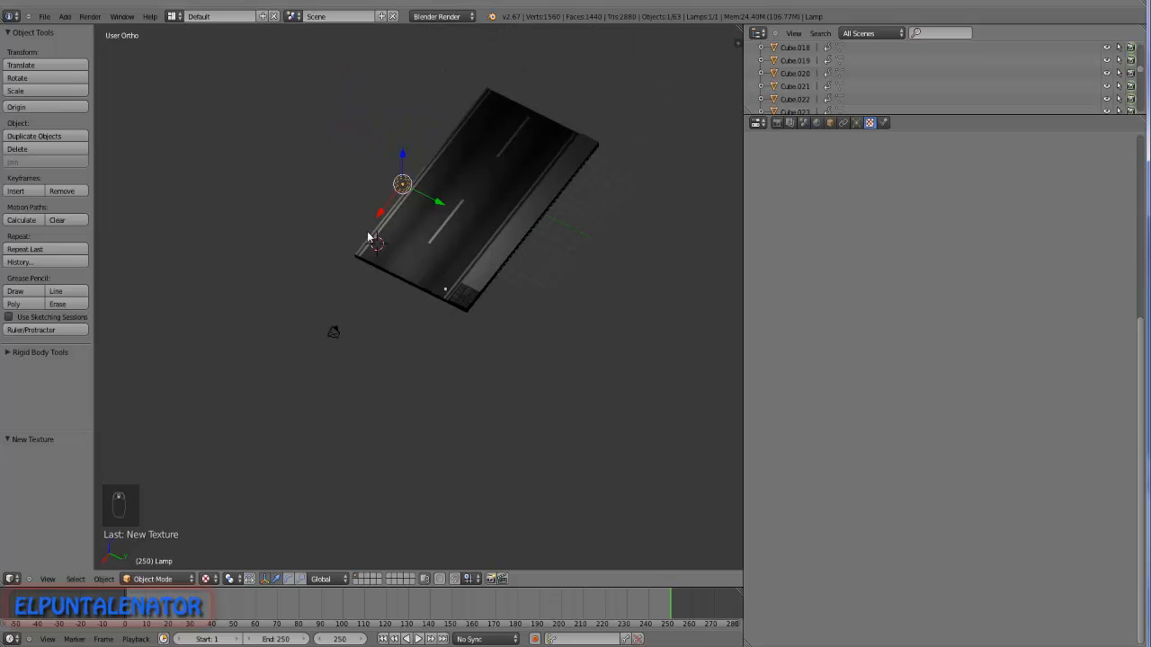
{"action": "left_click_drag", "start_coordinate": [432, 208], "coordinate": [488, 274]}
{"action": "left_click_drag", "start_coordinate": [454, 230], "coordinate": [455, 290]}
{"action": "middle_click_drag", "start_coordinate": [455, 290], "coordinate": [423, 266]}
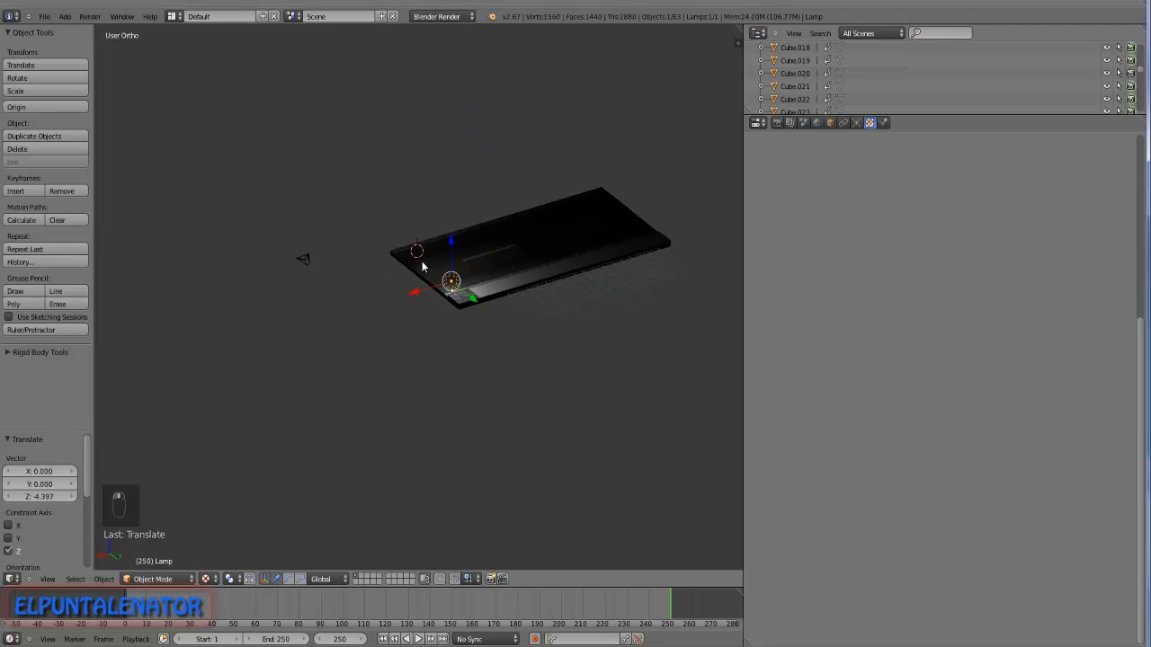
Slide the lamp along X beside Cube.051, lower it about 0.923 more in Z, and examine the paving's highlights.
{"action": "scroll", "coordinate": [461, 284], "scroll_direction": "up", "scroll_amount": 8}
{"action": "middle_click_drag", "start_coordinate": [452, 315], "coordinate": [419, 311]}
{"action": "left_click_drag", "start_coordinate": [370, 274], "coordinate": [424, 276]}
{"action": "scroll", "coordinate": [465, 308], "scroll_direction": "up", "scroll_amount": 4}
{"action": "left_click_drag", "start_coordinate": [458, 180], "coordinate": [459, 257]}
{"action": "scroll", "coordinate": [470, 403], "scroll_direction": "down", "scroll_amount": 1}
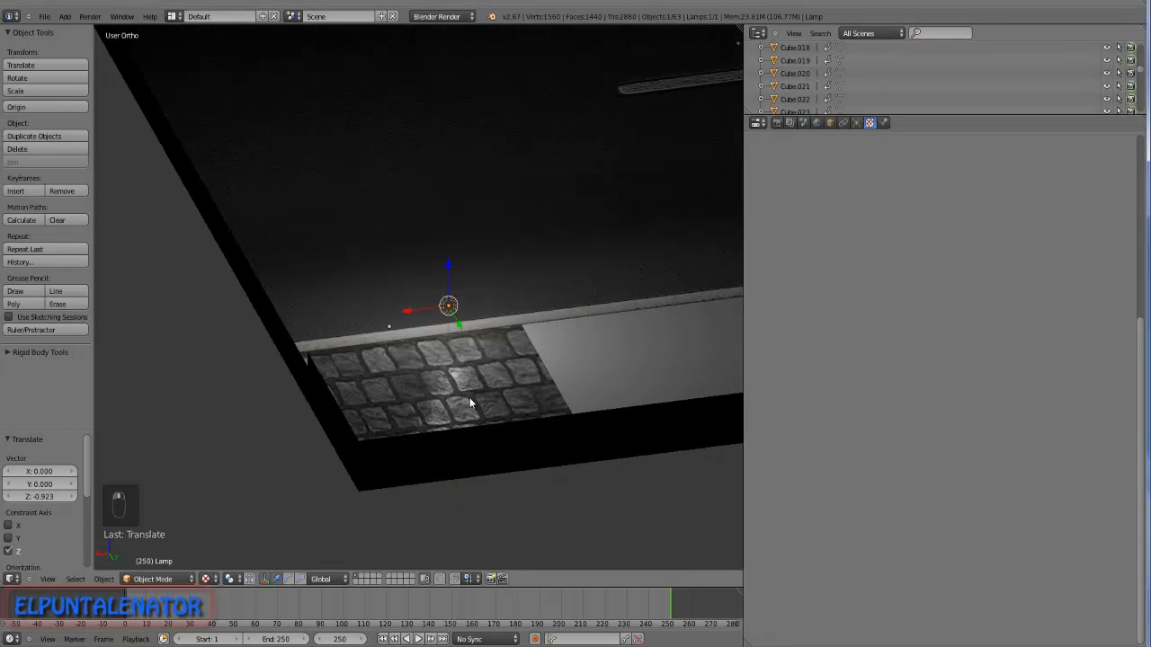
{"action": "scroll", "coordinate": [469, 403], "scroll_direction": "up", "scroll_amount": 5}
{"action": "scroll", "coordinate": [506, 380], "scroll_direction": "down", "scroll_amount": 5}
{"action": "middle_click_drag", "start_coordinate": [495, 379], "coordinate": [655, 403]}
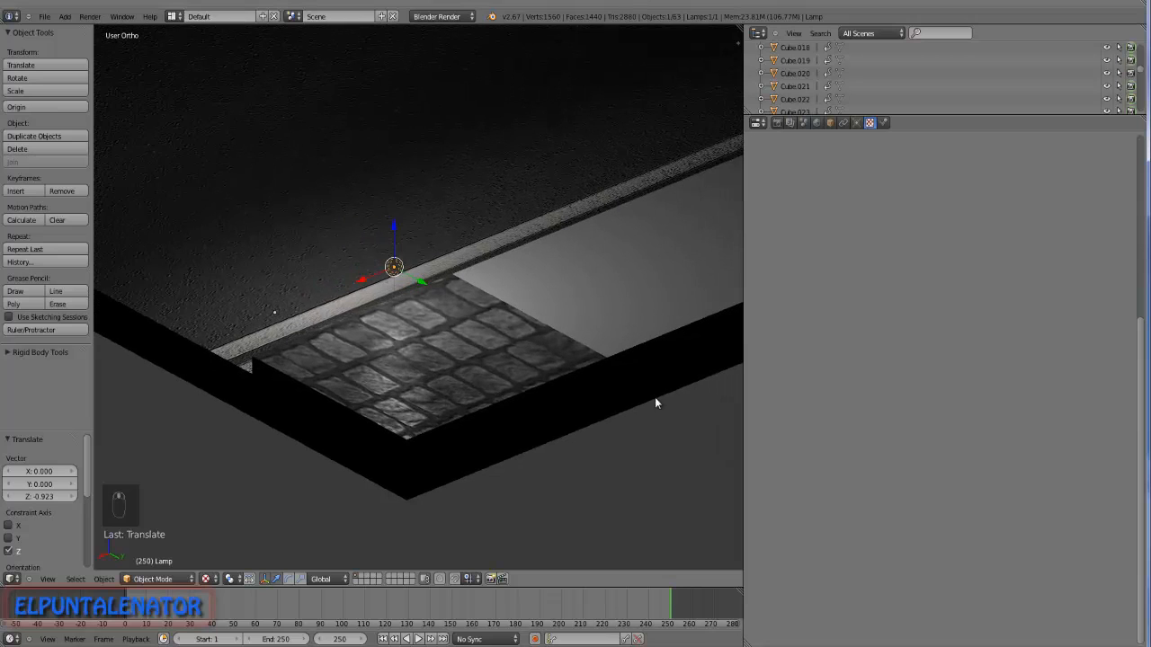
Tune the specular texture's specular Color influence on Cube.051 to 0.837, judging the shine on the paving.
{"action": "right_click", "coordinate": [480, 359]}
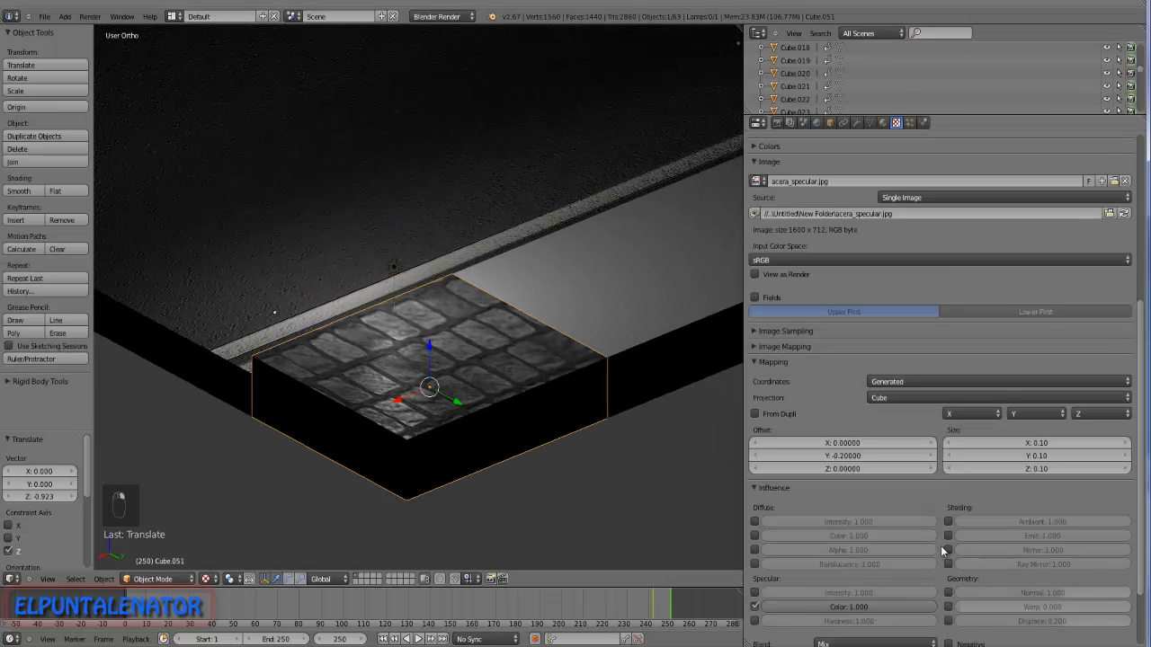
{"action": "scroll", "coordinate": [940, 545], "scroll_direction": "down", "scroll_amount": 2}
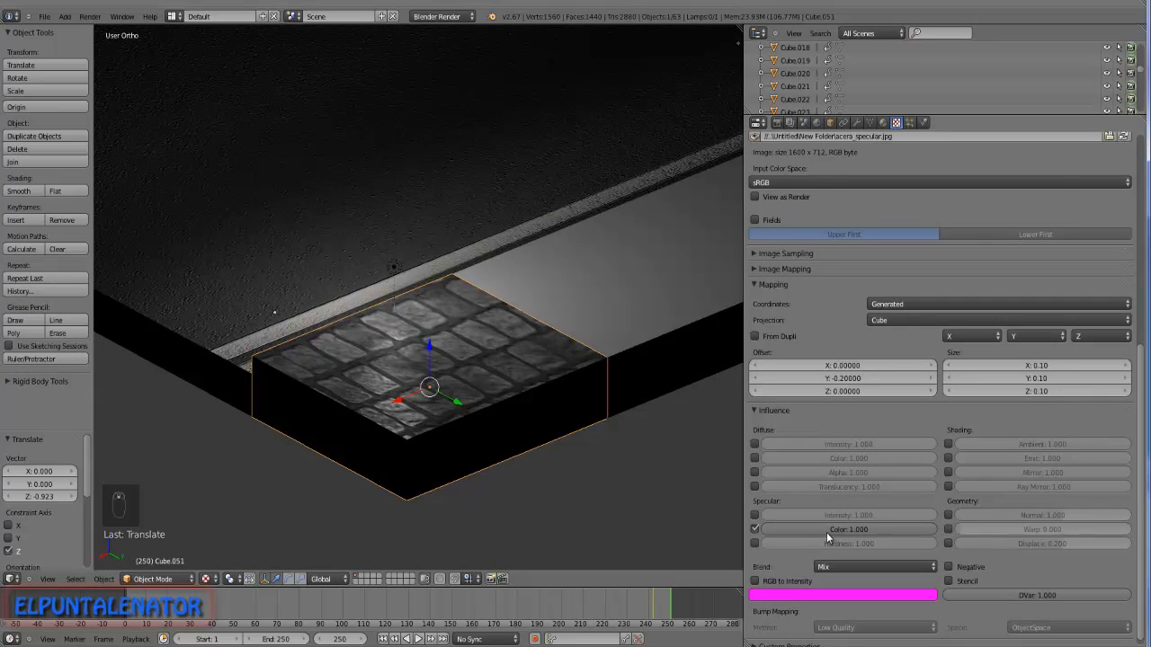
{"action": "mouse_move", "coordinate": [905, 529]}
{"action": "left_mouse_down"}
{"action": "mouse_move", "coordinate": [815, 527]}
{"action": "mouse_move", "coordinate": [831, 529]}
{"action": "left_mouse_up"}
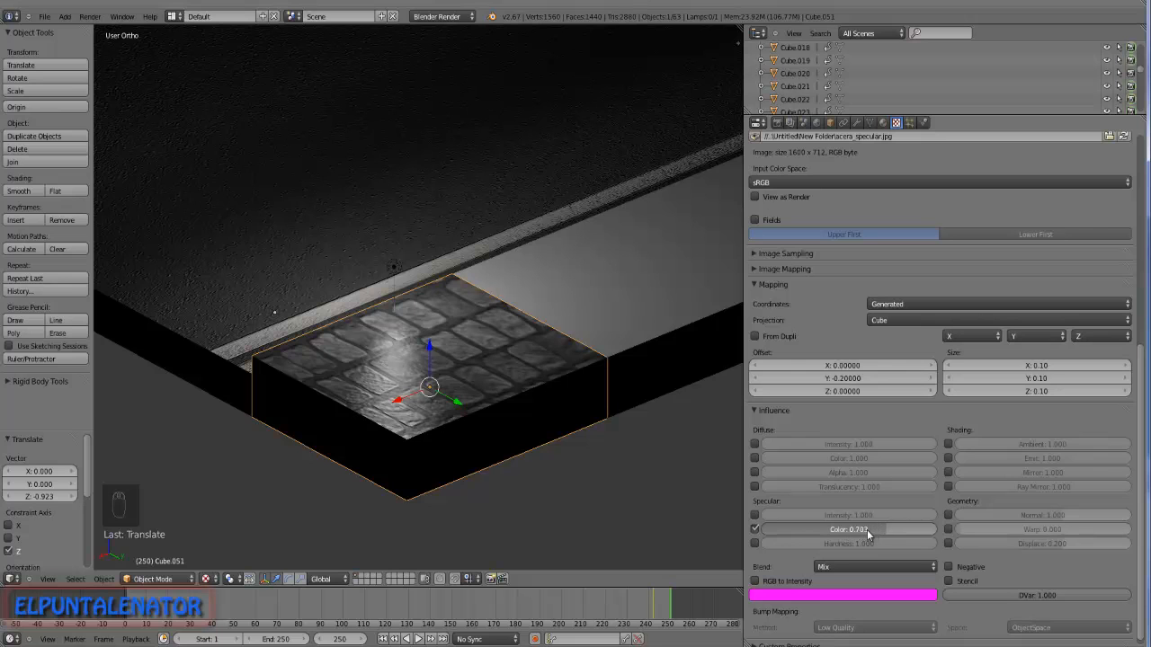
{"action": "left_click_drag", "start_coordinate": [879, 529], "coordinate": [884, 530]}
{"action": "middle_click_drag", "start_coordinate": [538, 386], "coordinate": [561, 397]}
{"action": "scroll", "coordinate": [580, 409], "scroll_direction": "down", "scroll_amount": 3}
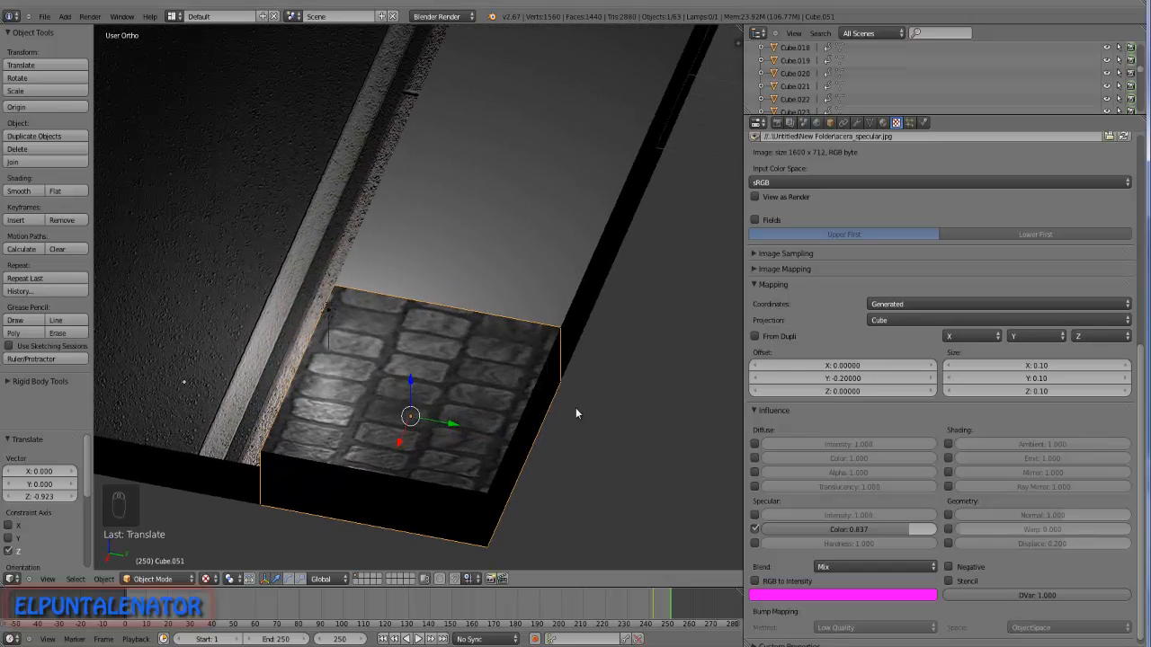
Raise the lamp high above the road and reposition it away from the sidewalk, including a Y move of about -2.106.
{"action": "right_click", "coordinate": [452, 365]}
{"action": "left_click_drag", "start_coordinate": [447, 326], "coordinate": [444, 127]}
{"action": "scroll", "coordinate": [462, 307], "scroll_direction": "down", "scroll_amount": 3}
{"action": "left_click_drag", "start_coordinate": [474, 225], "coordinate": [360, 217]}
{"action": "scroll", "coordinate": [372, 298], "scroll_direction": "down", "scroll_amount": 3}
{"action": "middle_click_drag", "start_coordinate": [423, 225], "coordinate": [377, 235]}
{"action": "left_click_drag", "start_coordinate": [306, 265], "coordinate": [441, 224]}
{"action": "scroll", "coordinate": [404, 352], "scroll_direction": "up", "scroll_amount": 6}
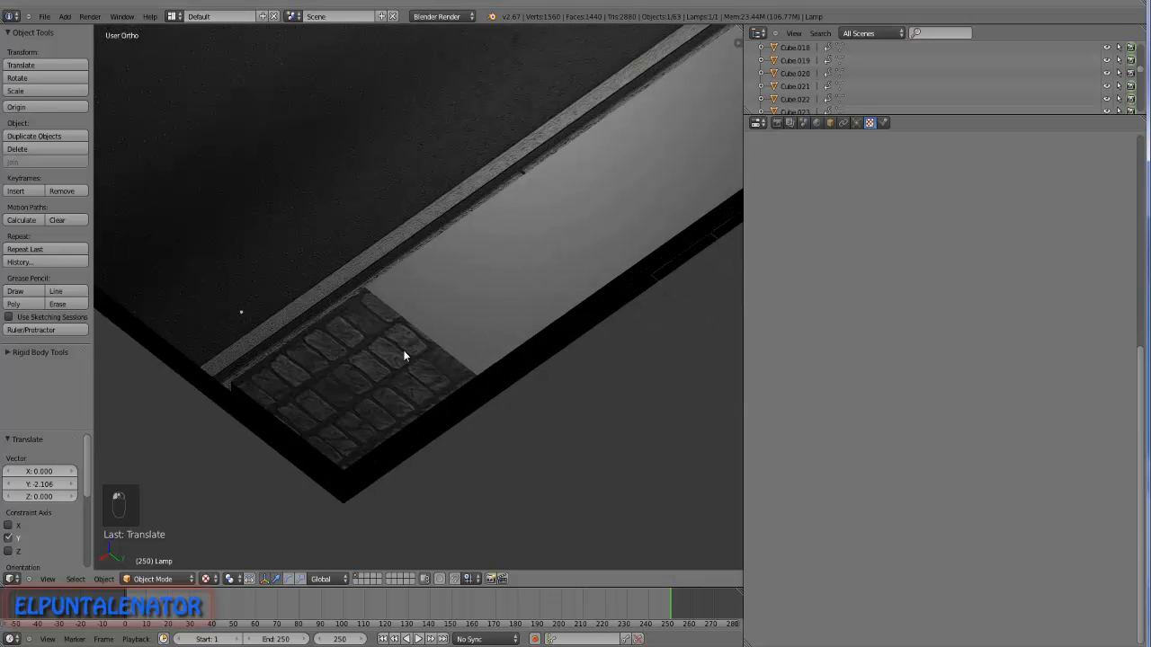
{"action": "scroll", "coordinate": [402, 354], "scroll_direction": "down", "scroll_amount": 5}
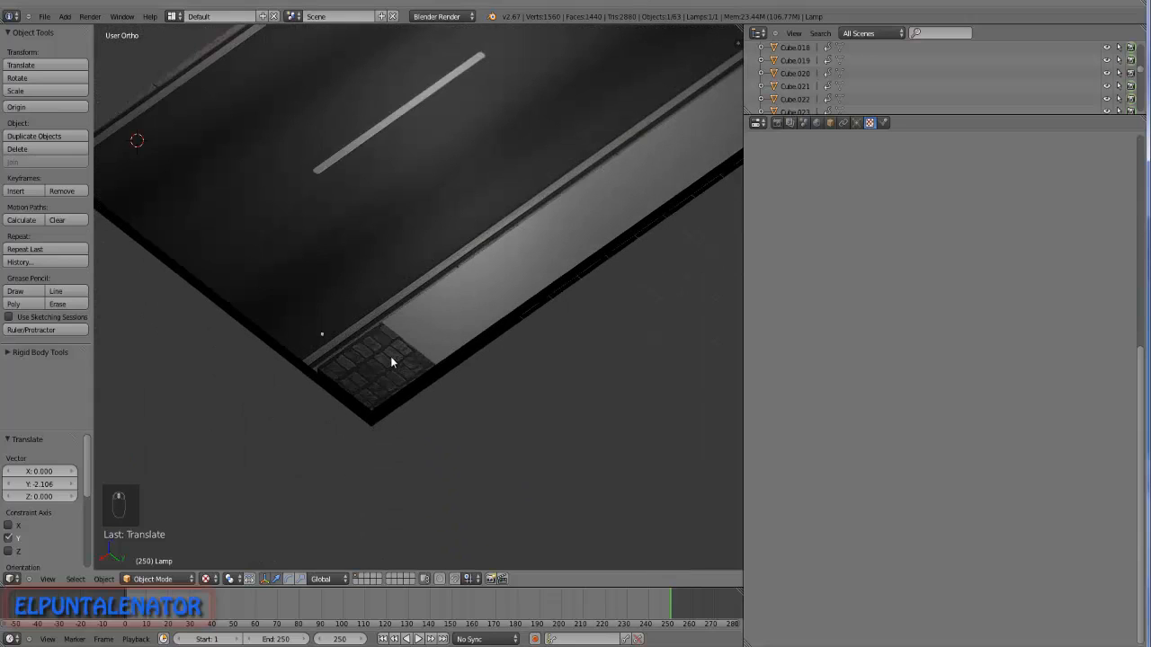
{"action": "middle_click_drag", "start_coordinate": [369, 386], "coordinate": [381, 382]}
{"action": "scroll", "coordinate": [382, 382], "scroll_direction": "down", "scroll_amount": 5}
{"action": "scroll", "coordinate": [357, 381], "scroll_direction": "up", "scroll_amount": 5}
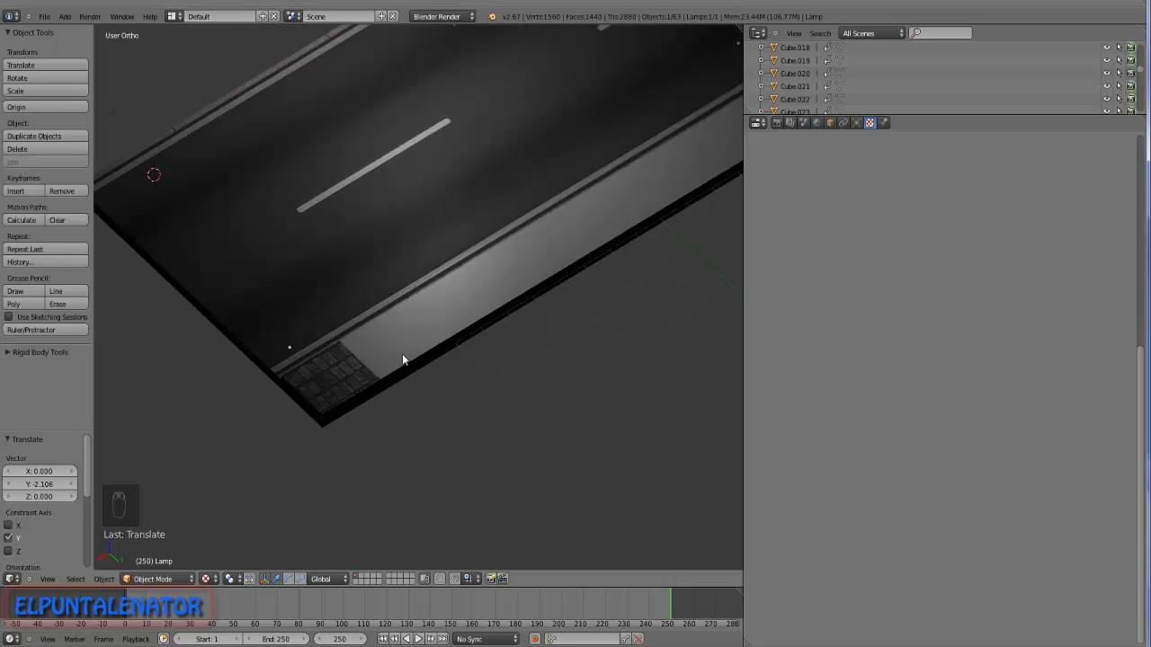
{"action": "scroll", "coordinate": [402, 353], "scroll_direction": "down", "scroll_amount": 4}
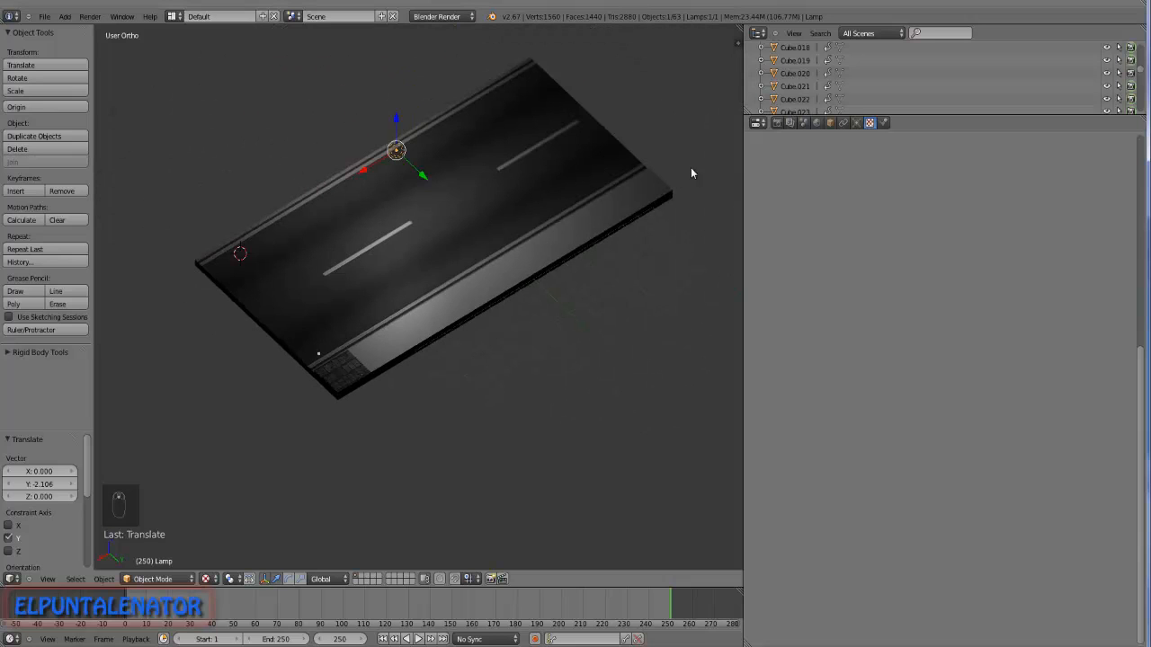
Rename Cube.051's material to acera so it can be found when assigning it to other cubes.
{"action": "right_click", "coordinate": [342, 389]}
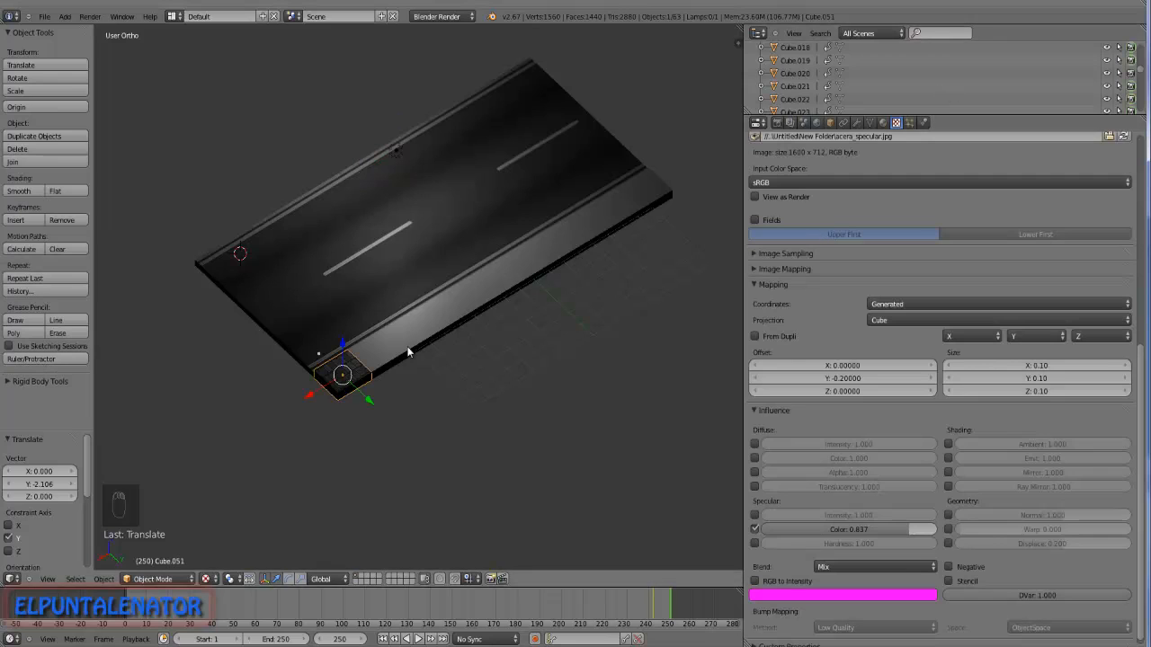
{"action": "key", "text": "shift+d"}
{"action": "left_click", "coordinate": [881, 123]}
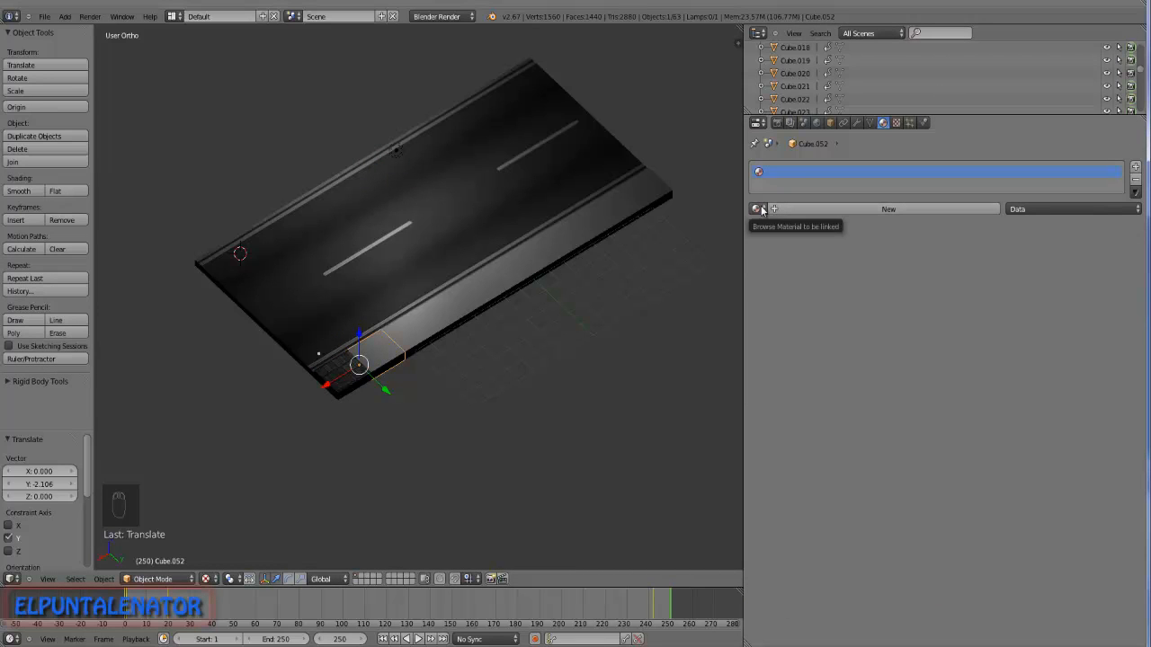
{"action": "right_click", "coordinate": [339, 388]}
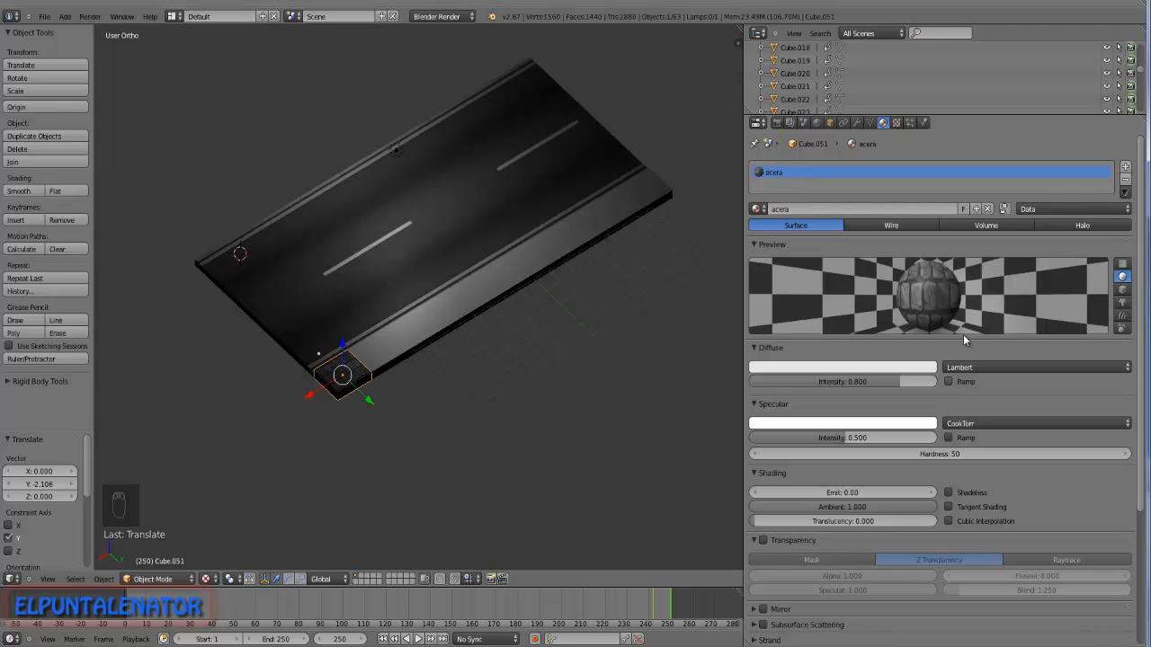
{"action": "scroll", "coordinate": [328, 364], "scroll_direction": "up", "scroll_amount": 4}
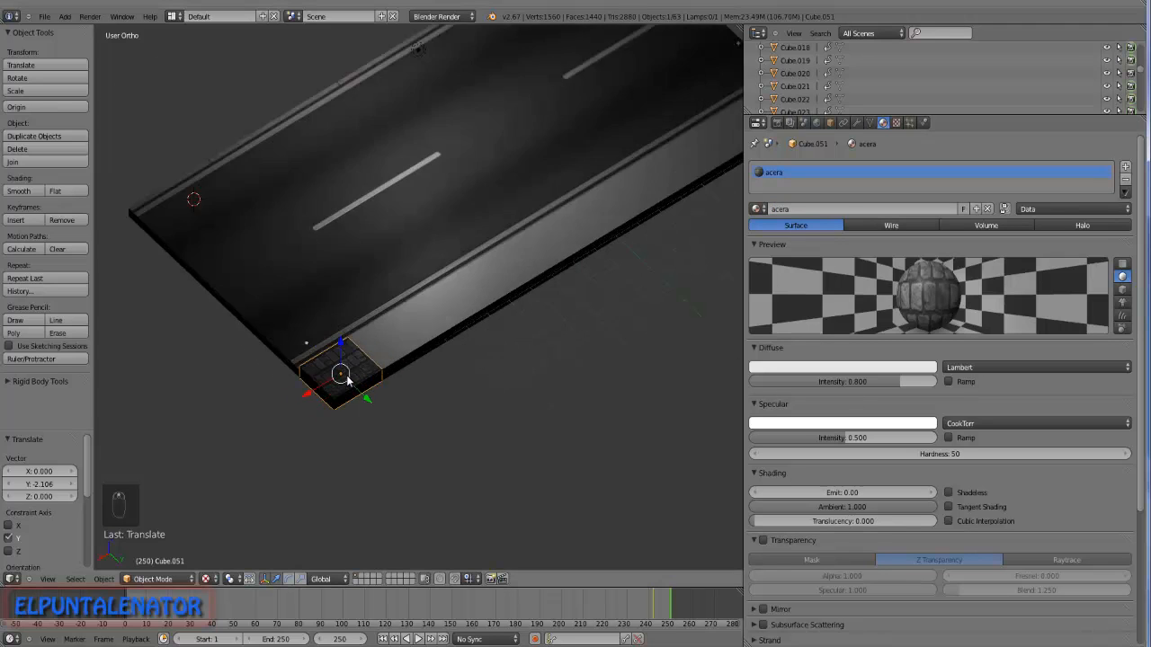
Assign the existing acera material to the next three sidewalk cubes, Cube.052, Cube.053 and Cube.054.
{"action": "right_click", "coordinate": [423, 330]}
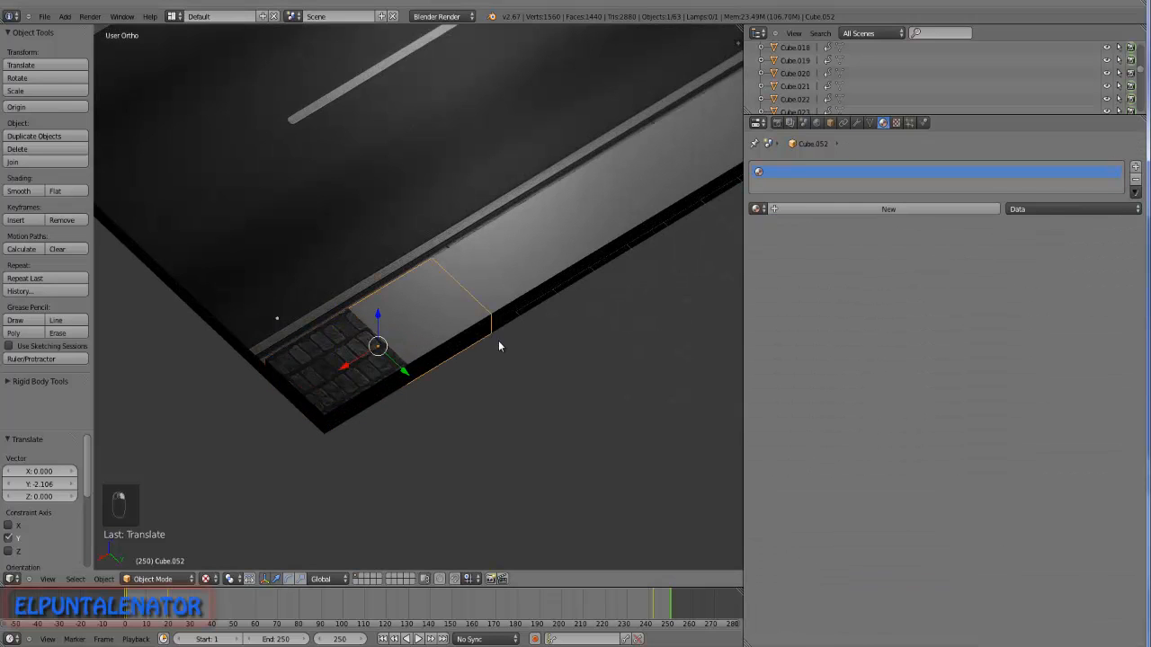
{"action": "left_click", "coordinate": [758, 209]}
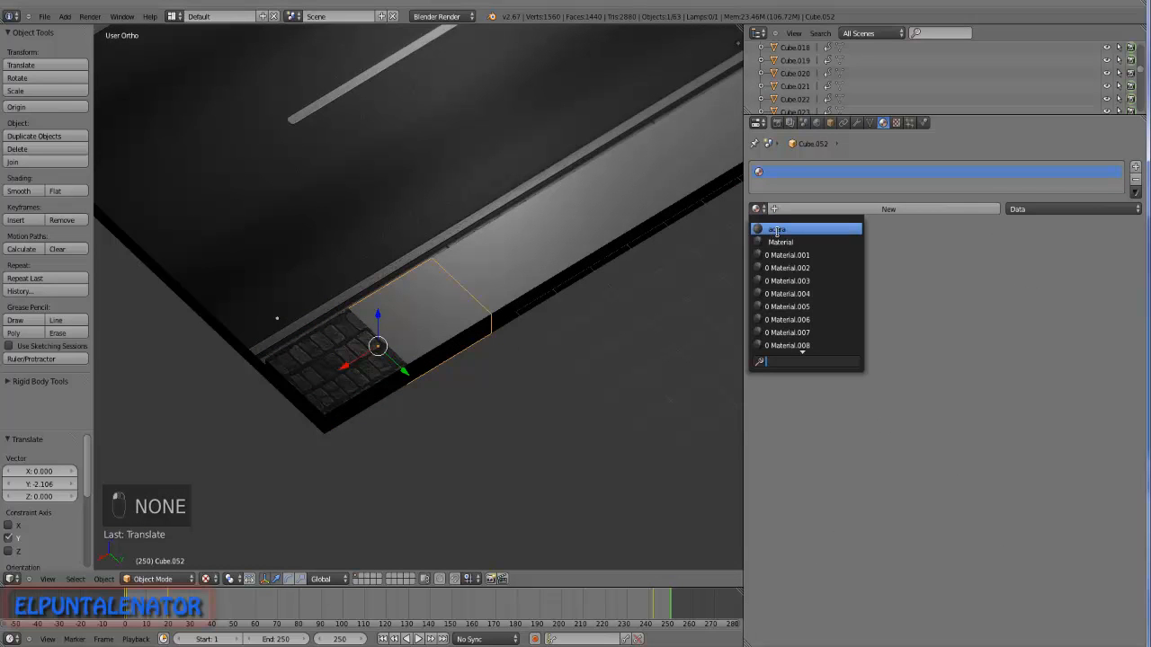
{"action": "left_click", "coordinate": [777, 231]}
{"action": "right_click", "coordinate": [500, 282]}
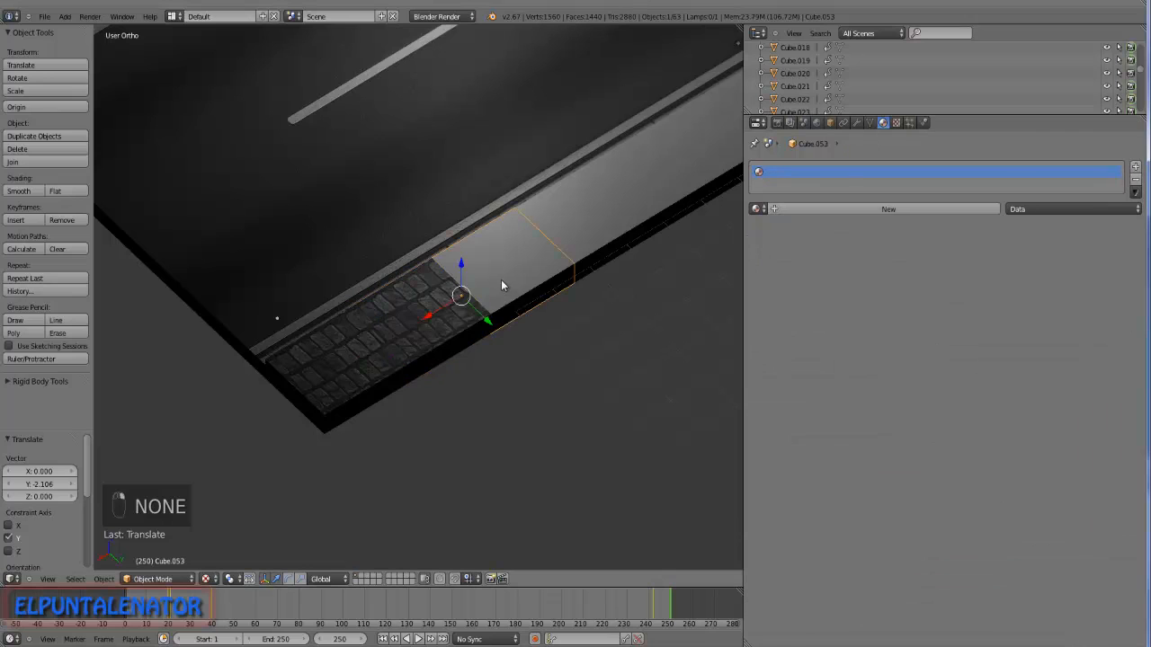
{"action": "left_click", "coordinate": [761, 208]}
{"action": "left_click", "coordinate": [772, 229]}
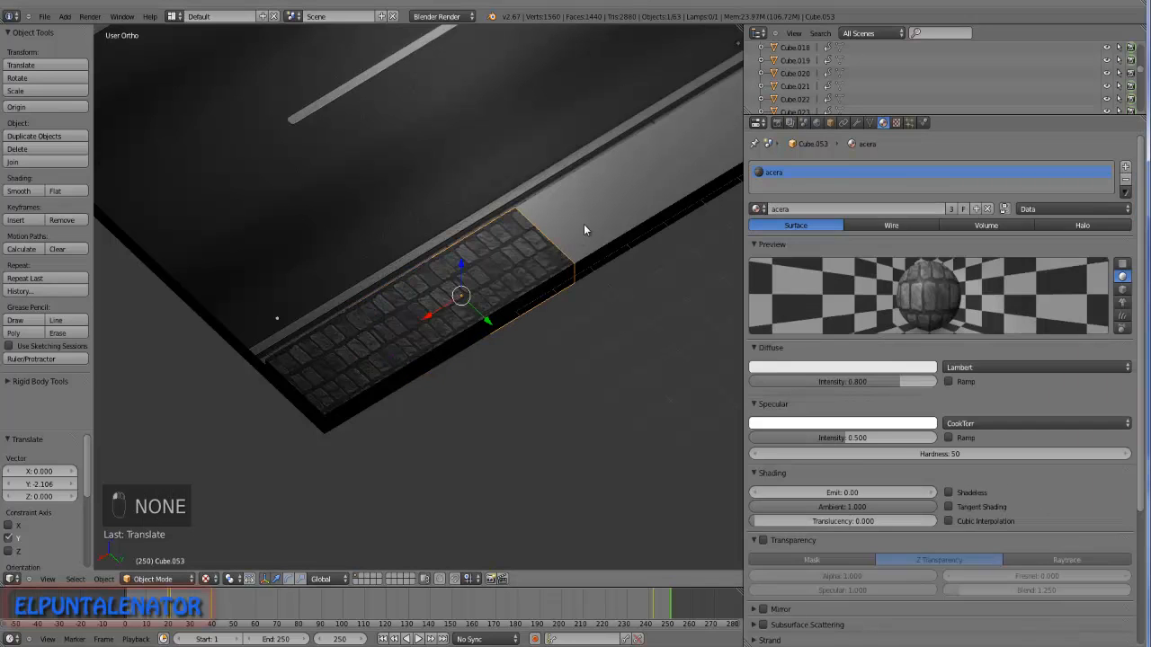
{"action": "right_click", "coordinate": [586, 231]}
{"action": "left_click", "coordinate": [759, 208]}
{"action": "left_click", "coordinate": [773, 228]}
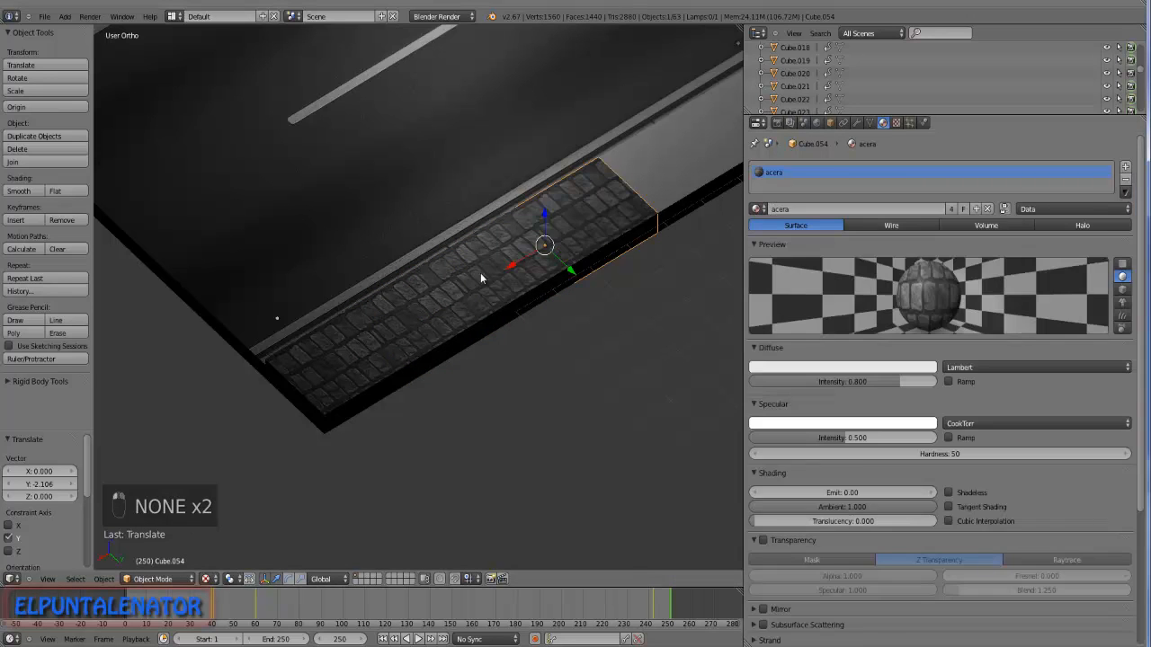
Assign the existing acera material to the next two untextured sidewalk cubes, Cube.055 and Cube.056.
{"action": "scroll", "coordinate": [391, 346], "scroll_direction": "up", "scroll_amount": 5}
{"action": "scroll", "coordinate": [390, 346], "scroll_direction": "down", "scroll_amount": 2}
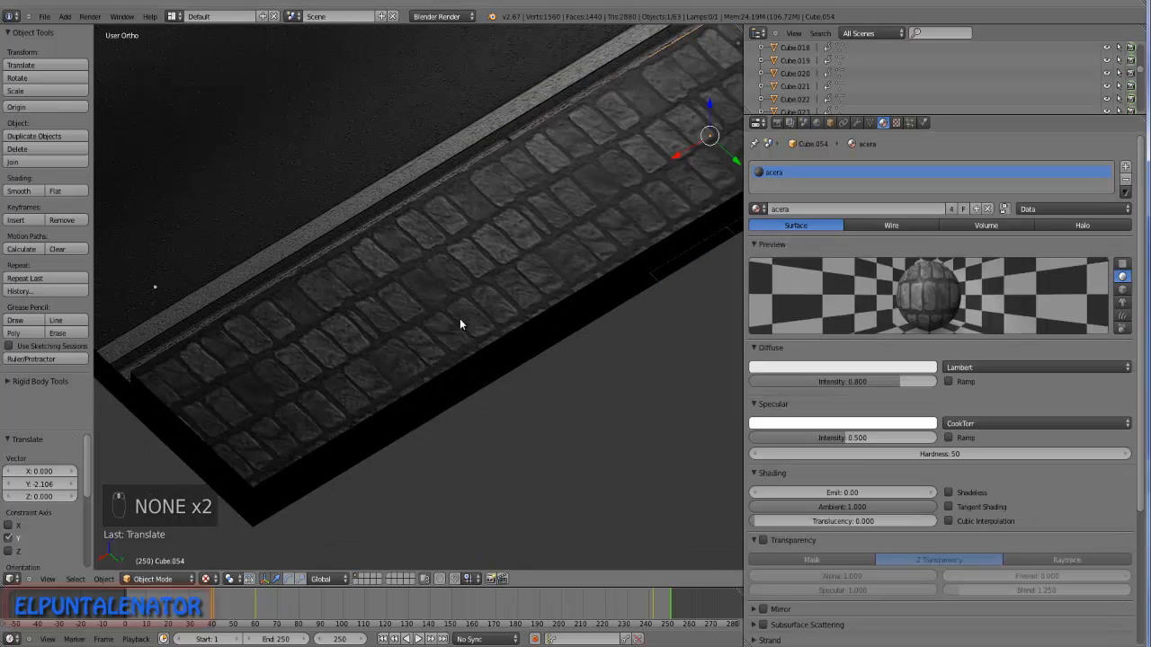
{"action": "middle_click_drag", "start_coordinate": [458, 275], "coordinate": [647, 221]}
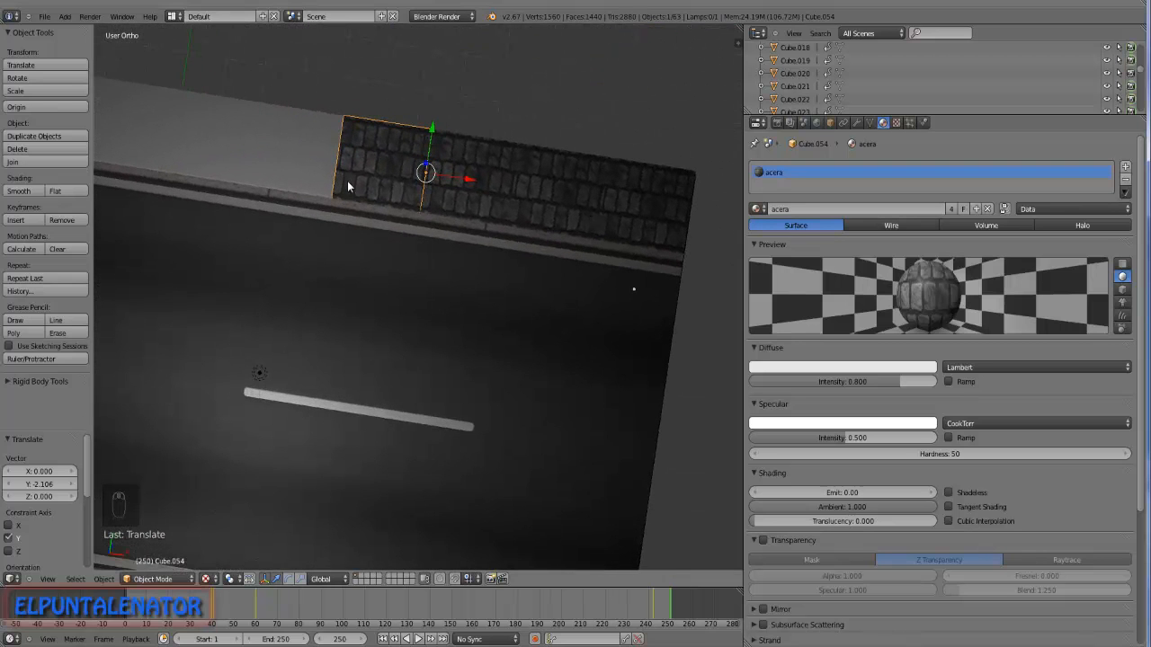
{"action": "middle_click_drag", "start_coordinate": [469, 210], "coordinate": [430, 262]}
{"action": "scroll", "coordinate": [429, 257], "scroll_direction": "up", "scroll_amount": 2}
{"action": "scroll", "coordinate": [450, 261], "scroll_direction": "down", "scroll_amount": 4}
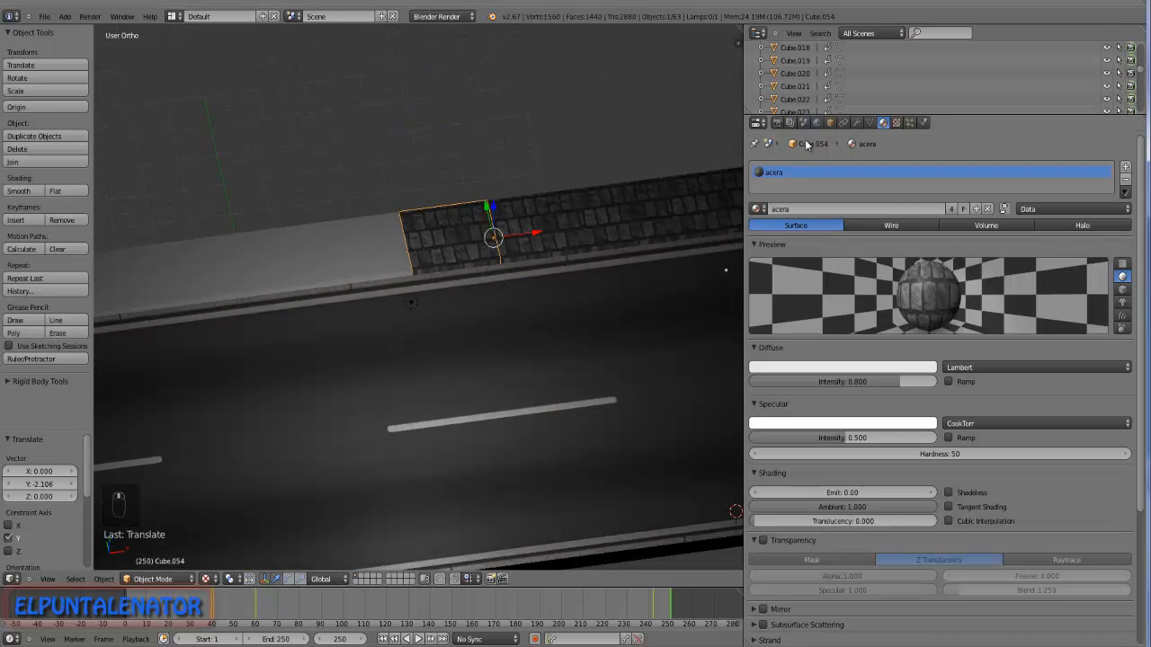
{"action": "right_click", "coordinate": [376, 245]}
{"action": "left_click", "coordinate": [757, 208]}
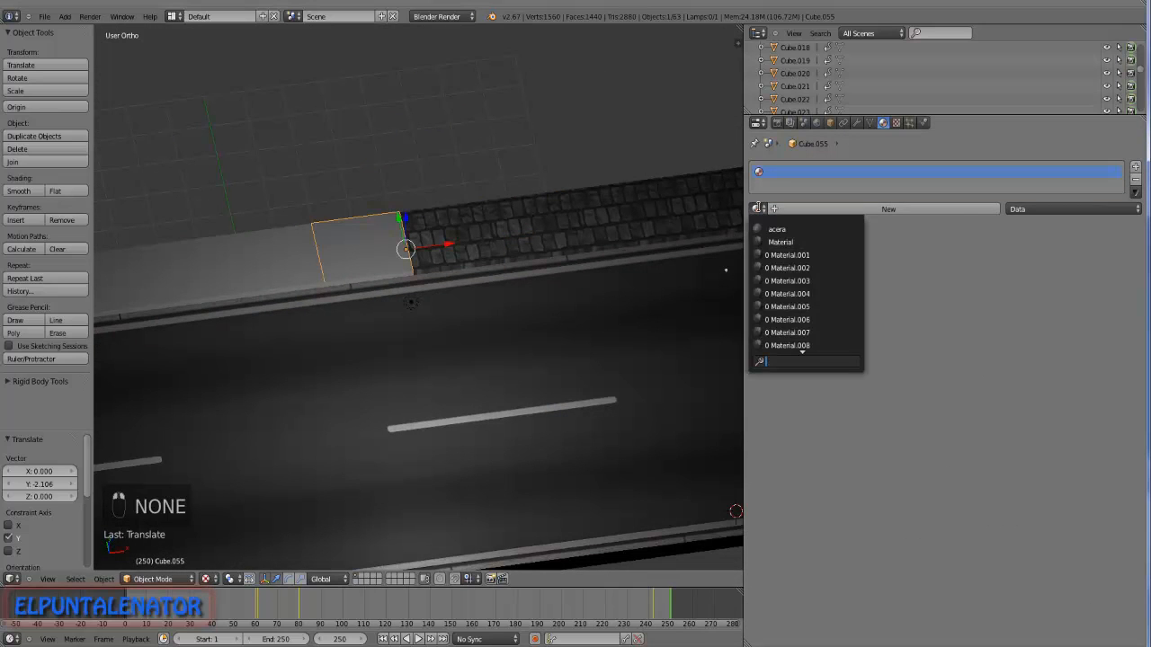
{"action": "left_click", "coordinate": [764, 229]}
{"action": "right_click", "coordinate": [288, 258]}
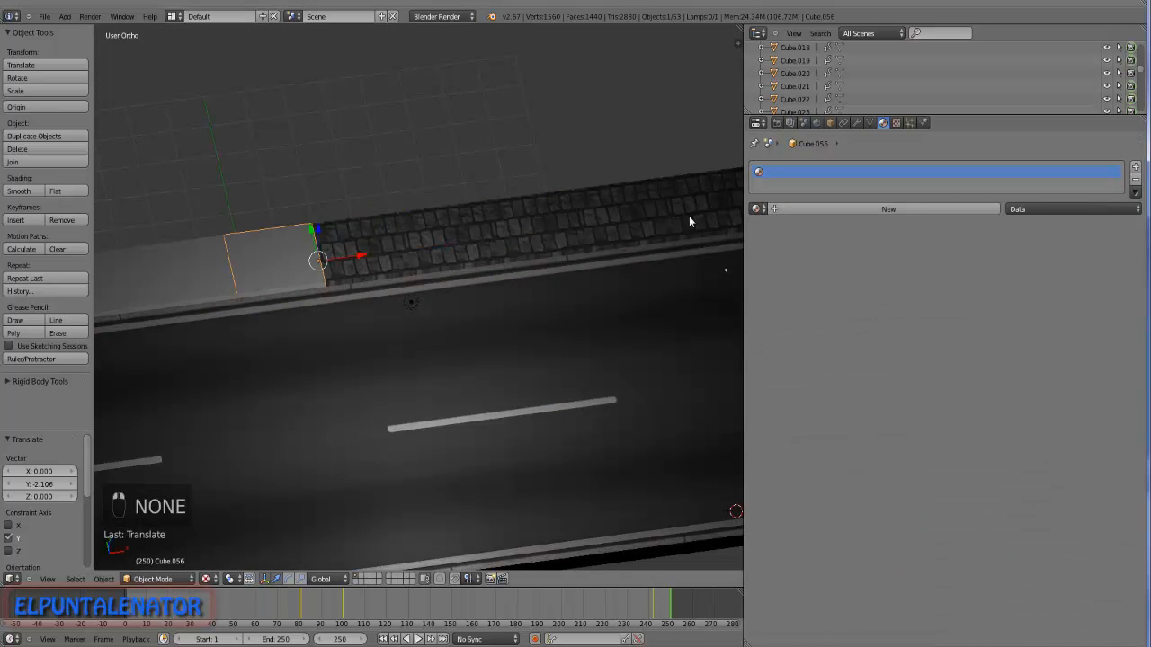
{"action": "left_click", "coordinate": [757, 209]}
{"action": "left_click", "coordinate": [764, 230]}
Continue along the sidewalk, giving Cube.057 and Cube.058 the acera material.
{"action": "scroll", "coordinate": [302, 231], "scroll_direction": "down", "scroll_amount": 3}
{"action": "scroll", "coordinate": [334, 270], "scroll_direction": "up", "scroll_amount": 3}
{"action": "right_click", "coordinate": [335, 269]}
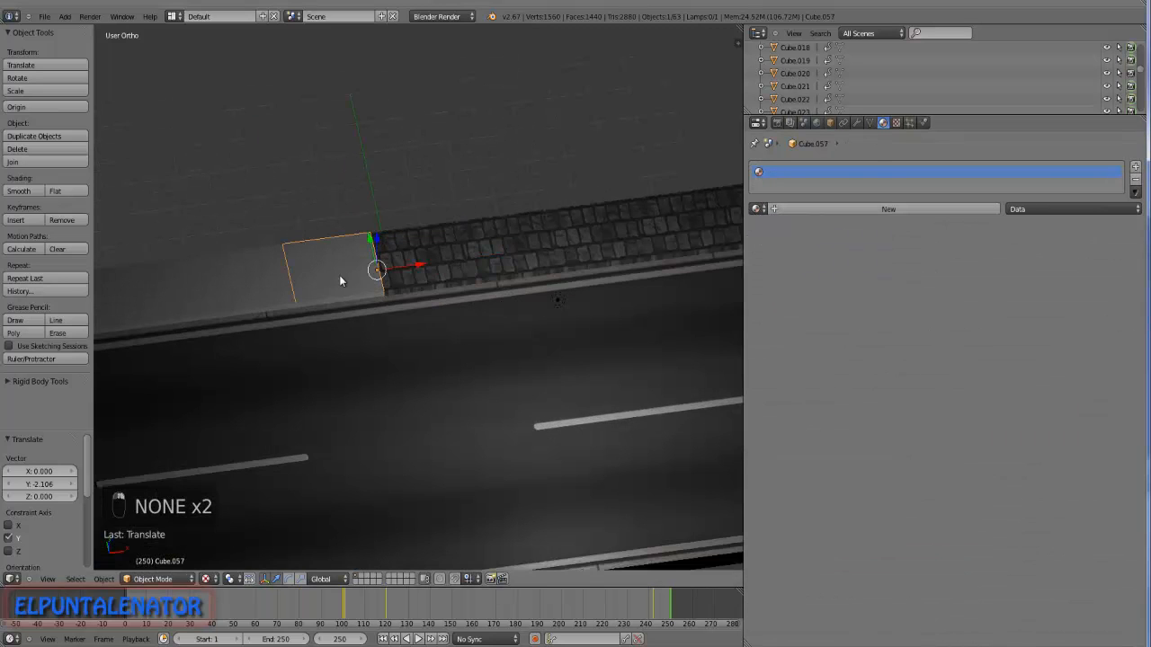
{"action": "left_click", "coordinate": [757, 208]}
{"action": "left_click", "coordinate": [764, 229]}
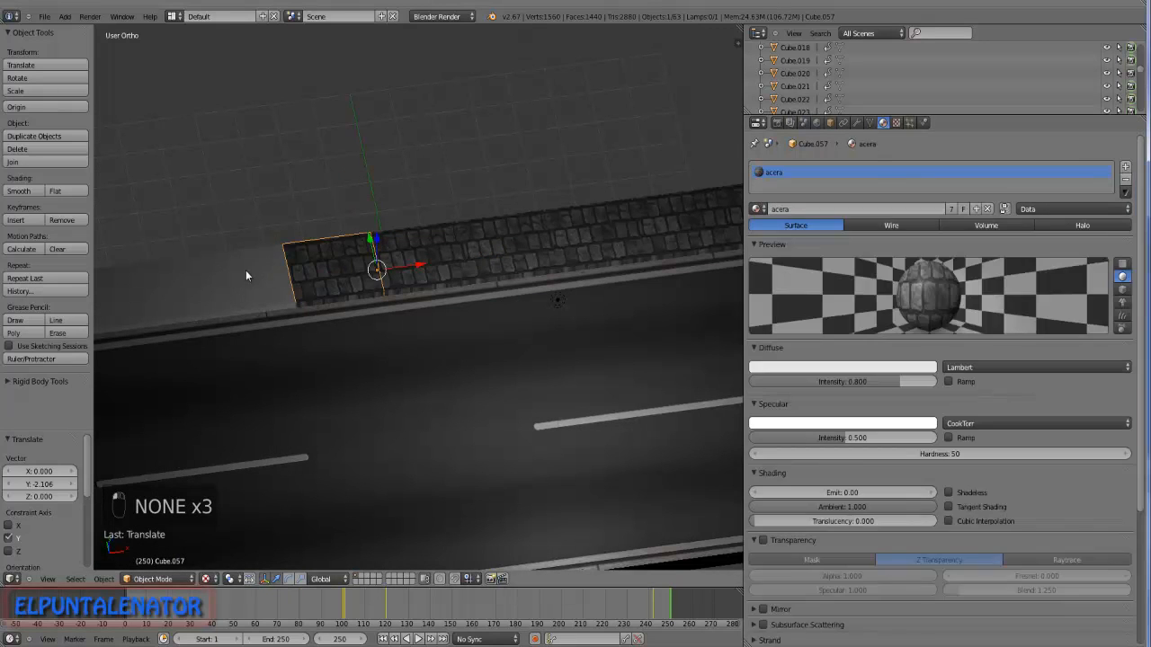
{"action": "right_click", "coordinate": [245, 270]}
{"action": "left_click", "coordinate": [757, 208]}
{"action": "left_click", "coordinate": [764, 230]}
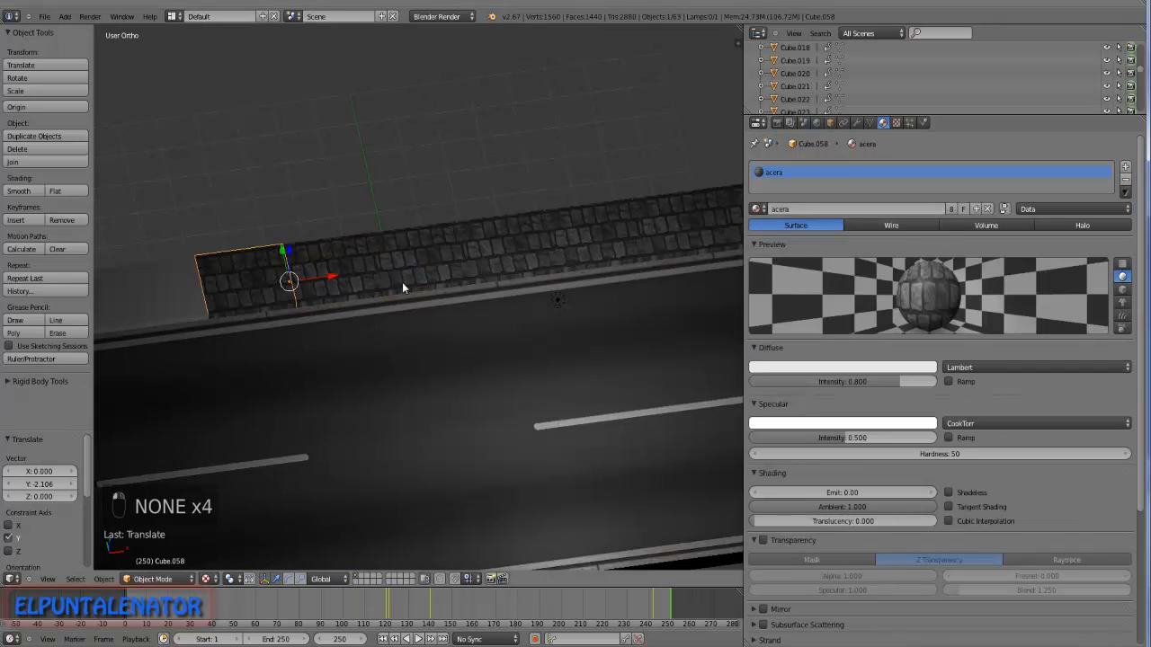
Assign acera to the last two sidewalk cubes, Cube.059 and Cube.060, replacing Material.011 on Cube.060.
{"action": "scroll", "coordinate": [402, 282], "scroll_direction": "down", "scroll_amount": 3}
{"action": "scroll", "coordinate": [245, 284], "scroll_direction": "up", "scroll_amount": 3}
{"action": "right_click", "coordinate": [246, 285]}
{"action": "left_click", "coordinate": [757, 209]}
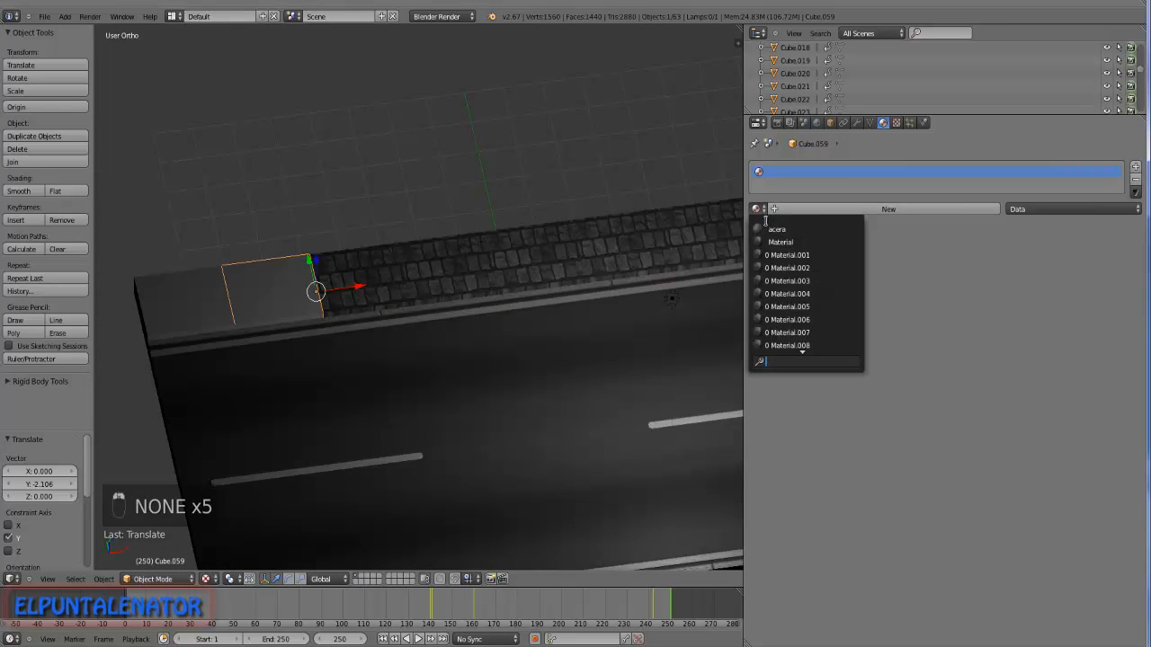
{"action": "left_click", "coordinate": [764, 229]}
{"action": "right_click", "coordinate": [204, 282]}
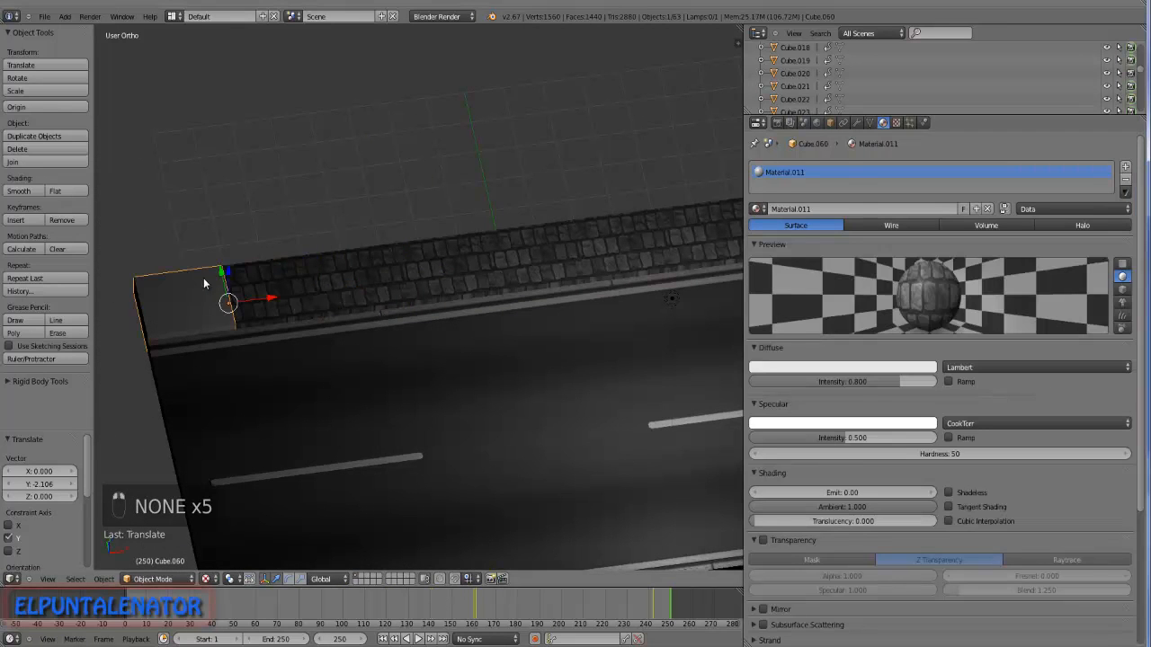
{"action": "left_click", "coordinate": [758, 209]}
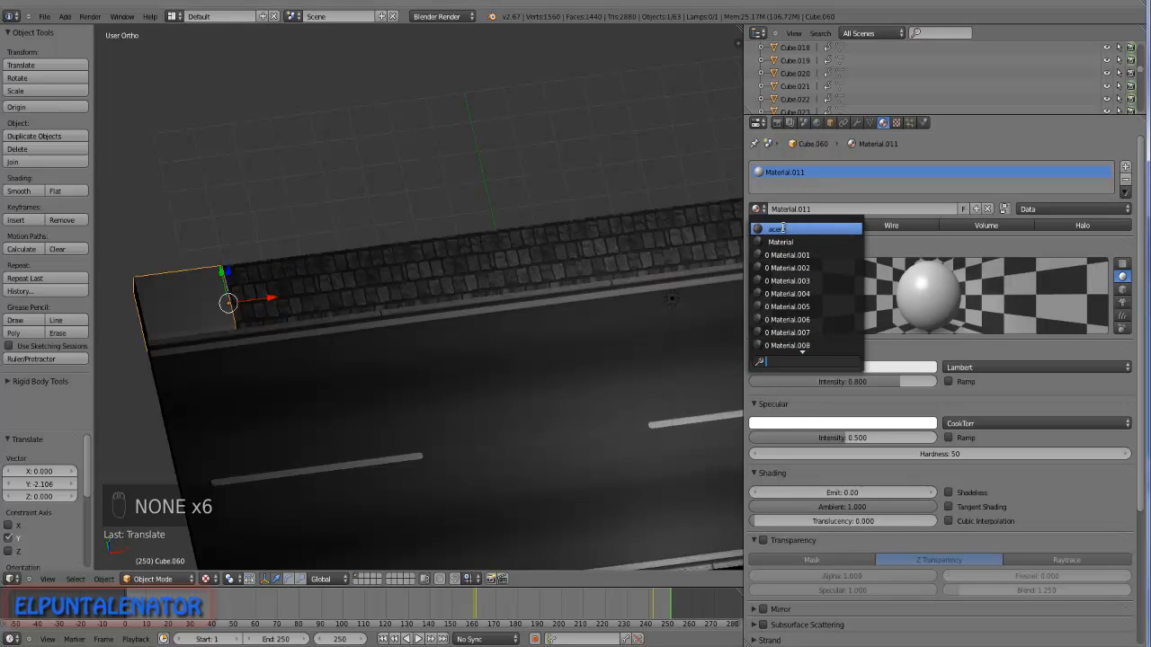
{"action": "left_click", "coordinate": [782, 230]}
Look through the camera and fly it closer to the road so the paved sidewalk runs through the frame.
{"action": "scroll", "coordinate": [307, 227], "scroll_direction": "down", "scroll_amount": 3}
{"action": "middle_click_drag", "start_coordinate": [308, 233], "coordinate": [411, 252]}
{"action": "scroll", "coordinate": [425, 254], "scroll_direction": "up", "scroll_amount": 4}
{"action": "scroll", "coordinate": [425, 247], "scroll_direction": "down", "scroll_amount": 7}
{"action": "key", "text": "KP_0"}
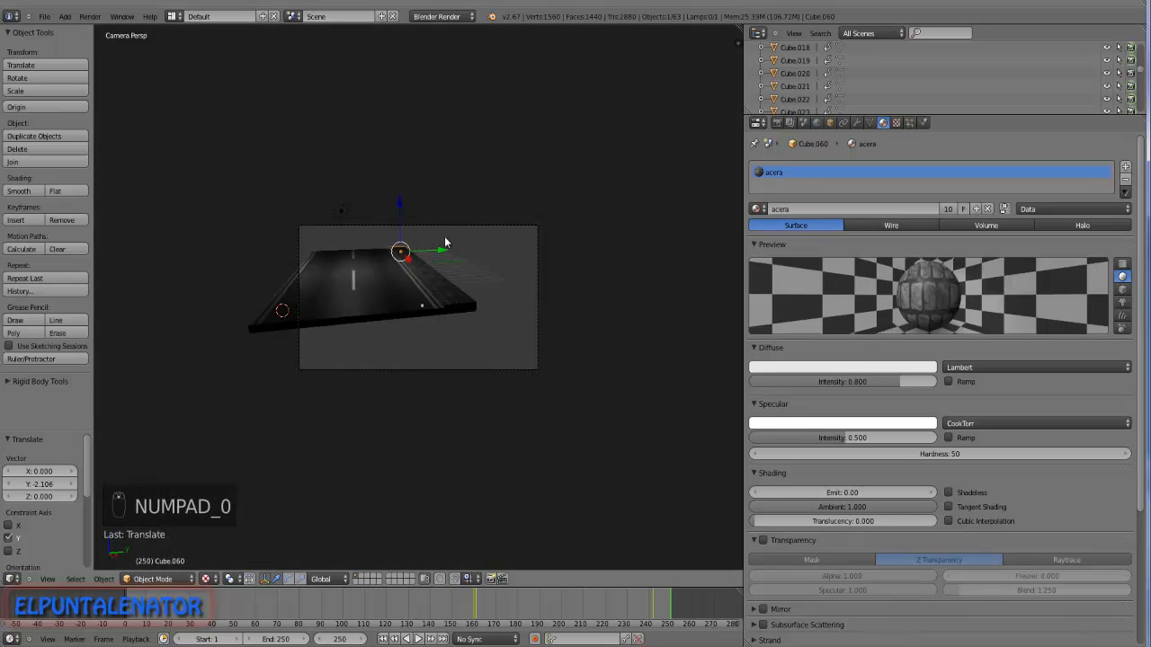
{"action": "scroll", "coordinate": [365, 241], "scroll_direction": "up", "scroll_amount": 3}
{"action": "scroll", "coordinate": [438, 277], "scroll_direction": "down", "scroll_amount": 1}
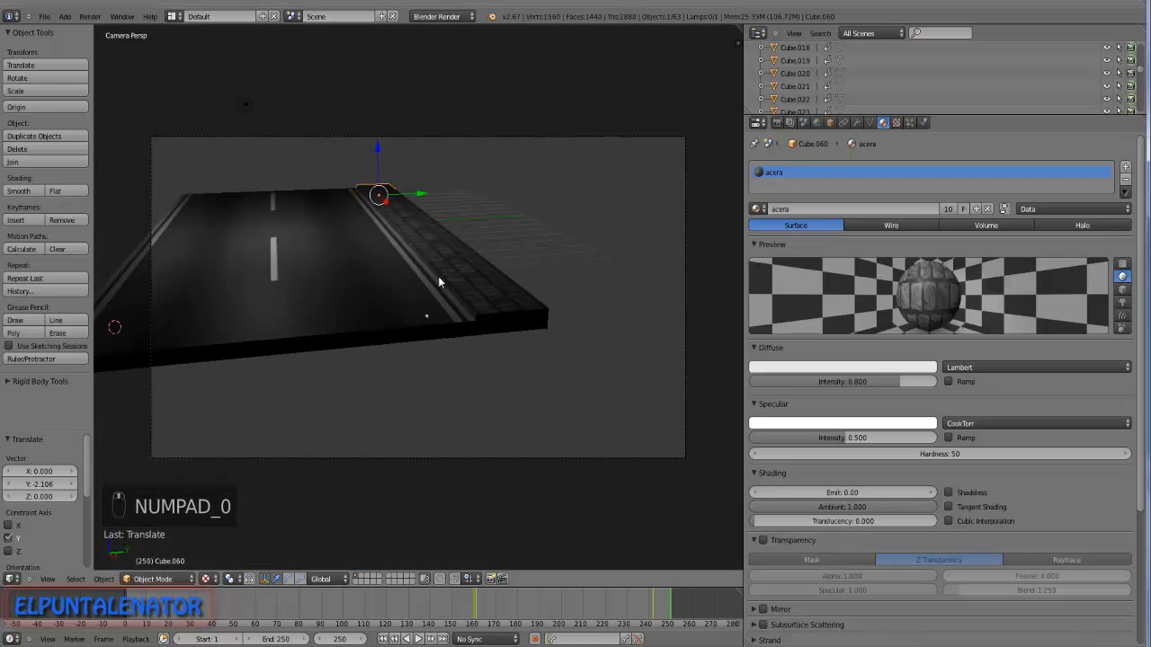
{"action": "key", "text": "shift+f"}
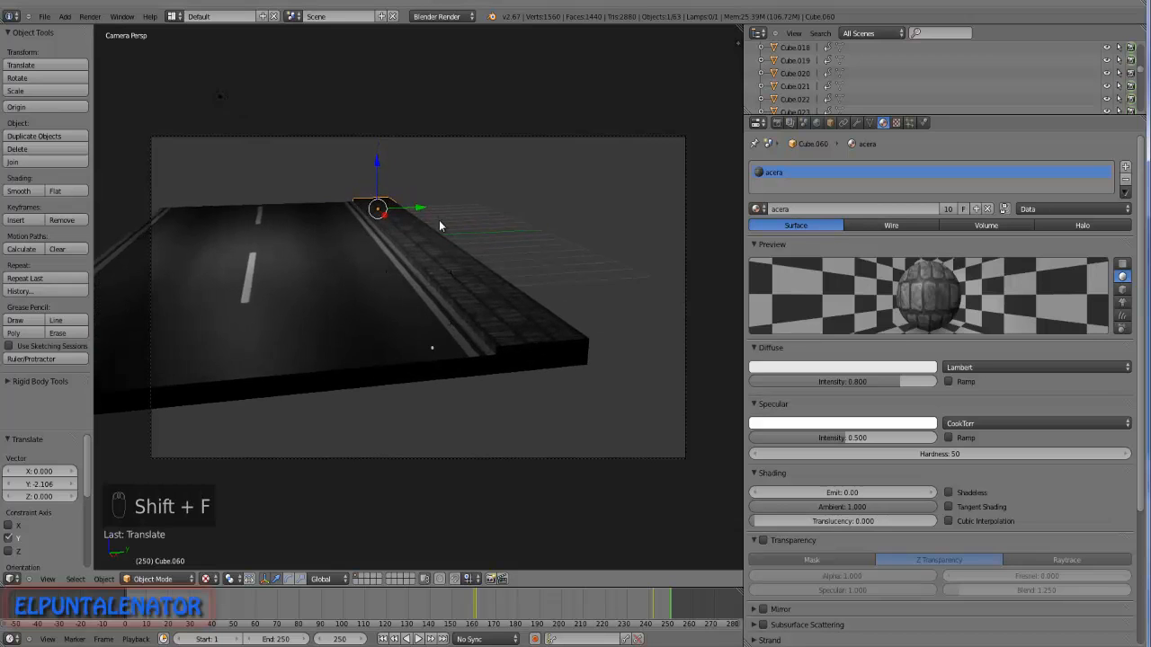
{"action": "left_click", "coordinate": [485, 302]}
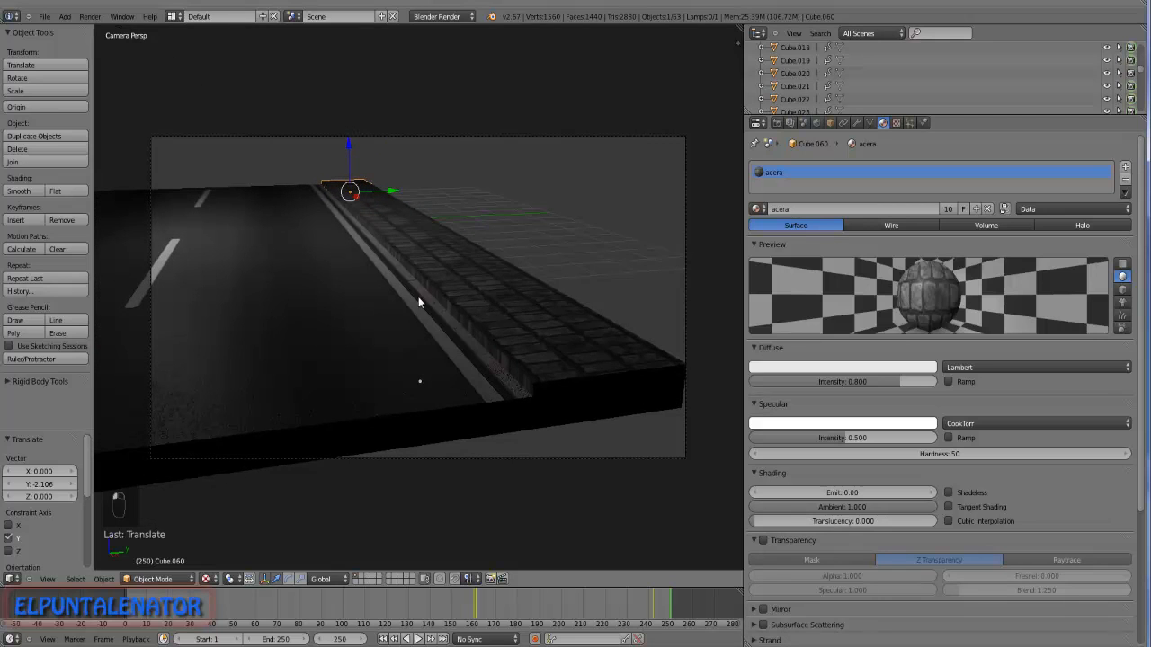
Render frame 250 from the camera and inspect the paving and curb detail up close.
{"action": "key", "text": "F12"}
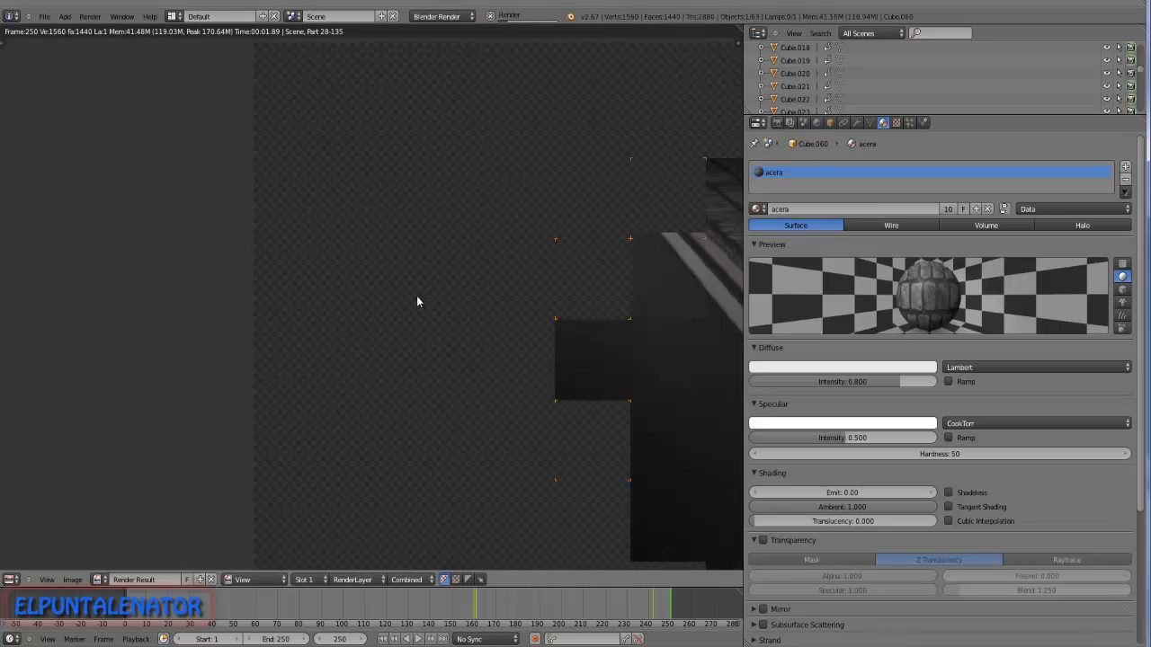
{"action": "scroll", "coordinate": [632, 368], "scroll_direction": "up", "scroll_amount": 4}
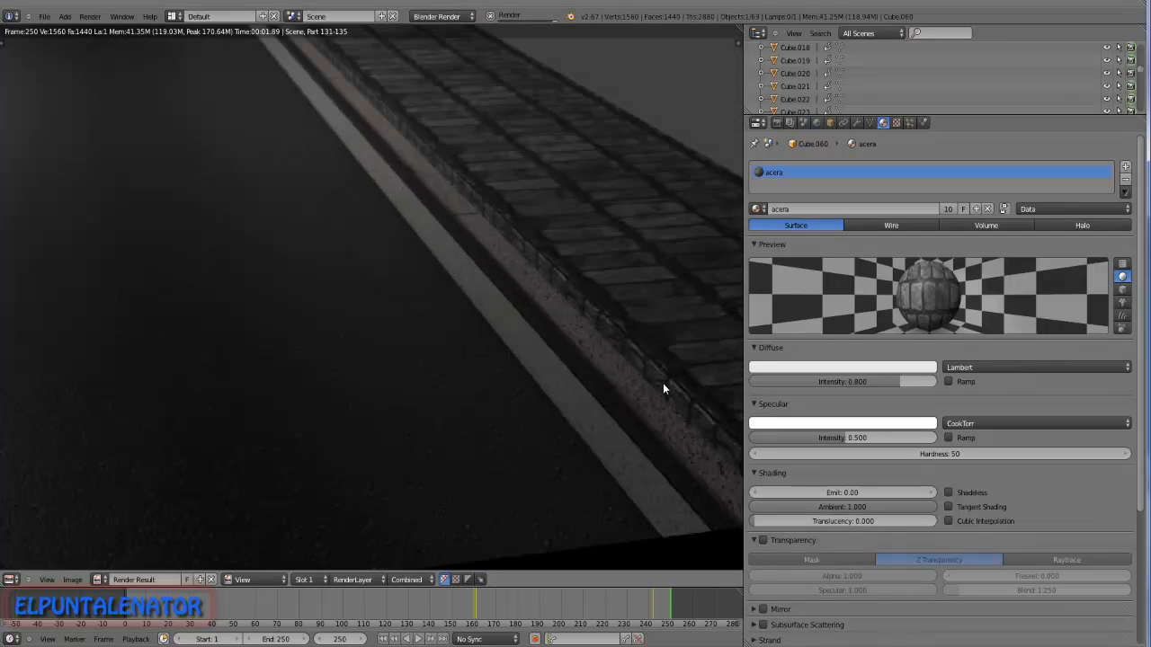
{"action": "scroll", "coordinate": [676, 363], "scroll_direction": "up", "scroll_amount": 2}
{"action": "scroll", "coordinate": [549, 335], "scroll_direction": "down", "scroll_amount": 5}
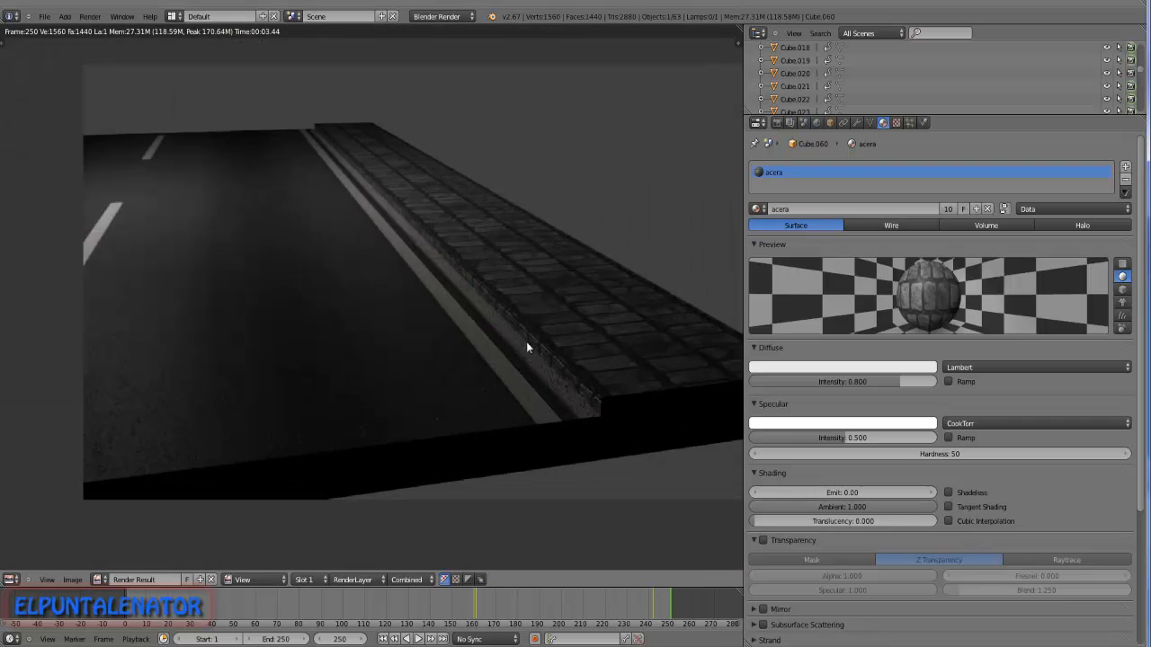
{"action": "scroll", "coordinate": [528, 341], "scroll_direction": "up", "scroll_amount": 4}
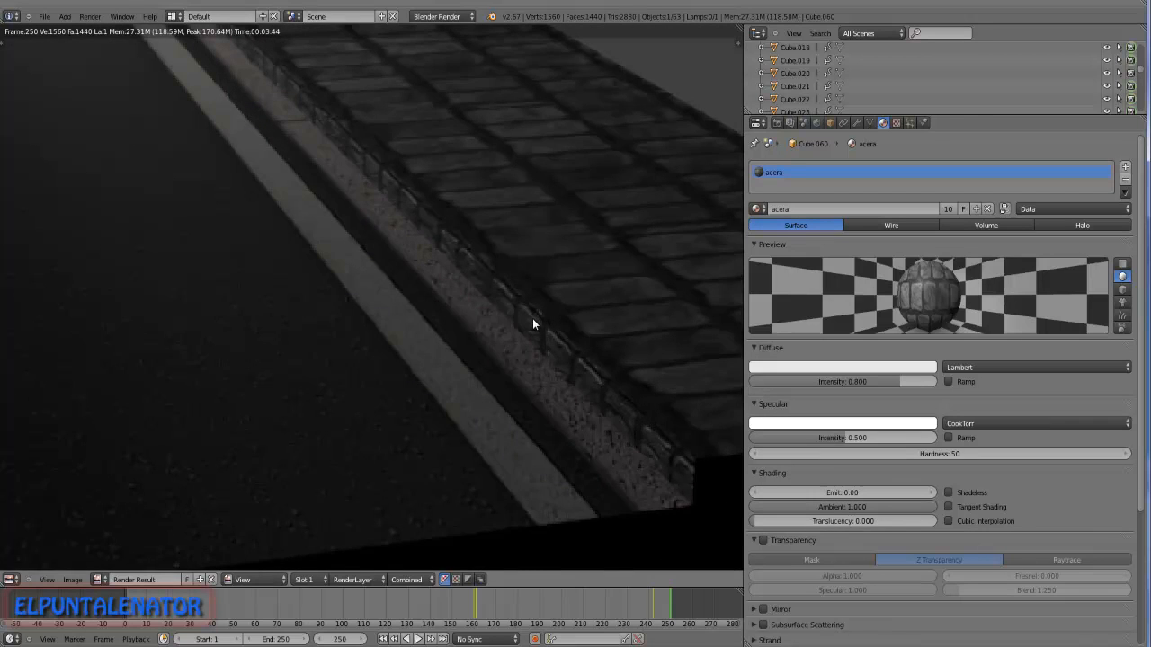
{"action": "scroll", "coordinate": [533, 320], "scroll_direction": "down", "scroll_amount": 1}
{"action": "scroll", "coordinate": [328, 302], "scroll_direction": "down", "scroll_amount": 5}
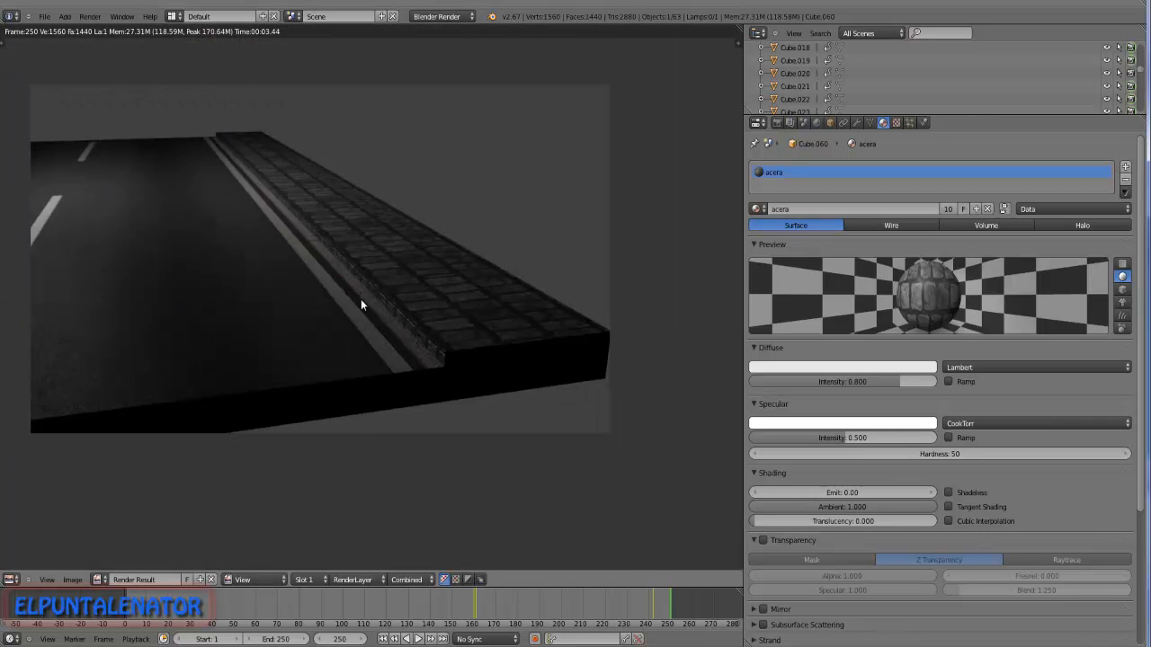
{"action": "key", "text": "Escape"}
Go to frame 125 and render it to inspect the sidewalk cubes partway through their animation.
{"action": "middle_click_drag", "start_coordinate": [365, 298], "coordinate": [380, 305]}
{"action": "scroll", "coordinate": [416, 297], "scroll_direction": "up", "scroll_amount": 8}
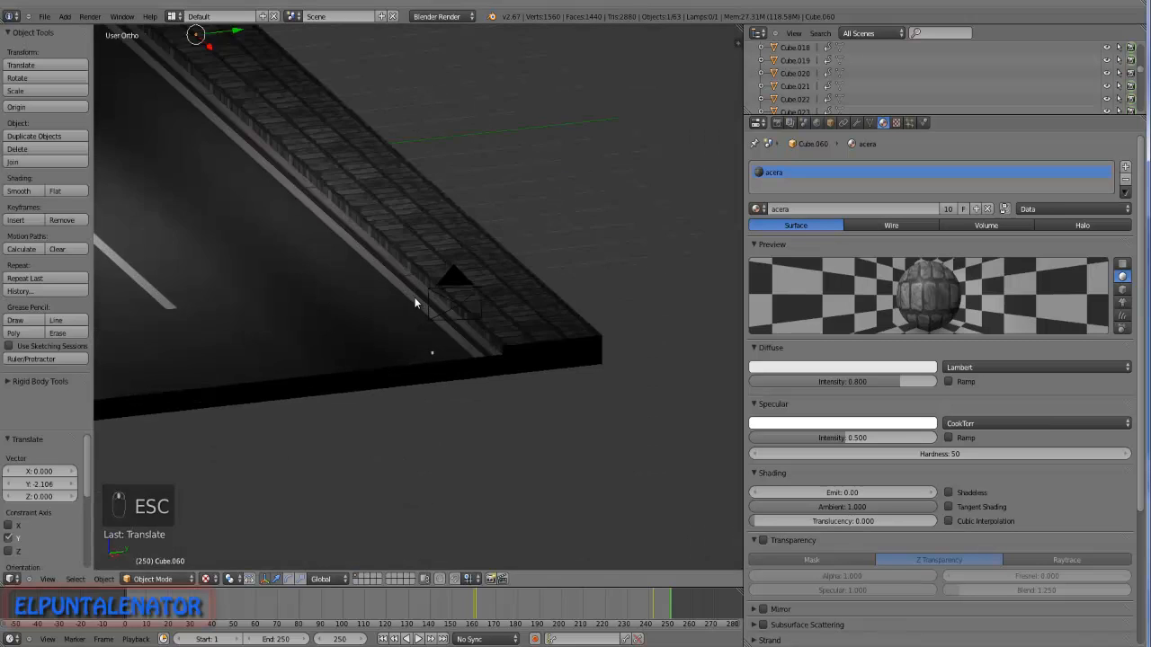
{"action": "scroll", "coordinate": [420, 257], "scroll_direction": "up", "scroll_amount": 2}
{"action": "mouse_move", "coordinate": [417, 271]}
{"action": "middle_mouse_down"}
{"action": "mouse_move", "coordinate": [492, 282]}
{"action": "mouse_move", "coordinate": [419, 302]}
{"action": "mouse_move", "coordinate": [331, 297]}
{"action": "mouse_move", "coordinate": [412, 306]}
{"action": "mouse_move", "coordinate": [359, 315]}
{"action": "mouse_move", "coordinate": [521, 366]}
{"action": "mouse_move", "coordinate": [437, 323]}
{"action": "mouse_move", "coordinate": [441, 250]}
{"action": "mouse_move", "coordinate": [390, 295]}
{"action": "mouse_move", "coordinate": [431, 276]}
{"action": "middle_mouse_up"}
{"action": "middle_click_drag", "start_coordinate": [367, 344], "coordinate": [418, 357]}
{"action": "scroll", "coordinate": [419, 357], "scroll_direction": "down", "scroll_amount": 3}
{"action": "left_click_drag", "start_coordinate": [667, 601], "coordinate": [396, 599]}
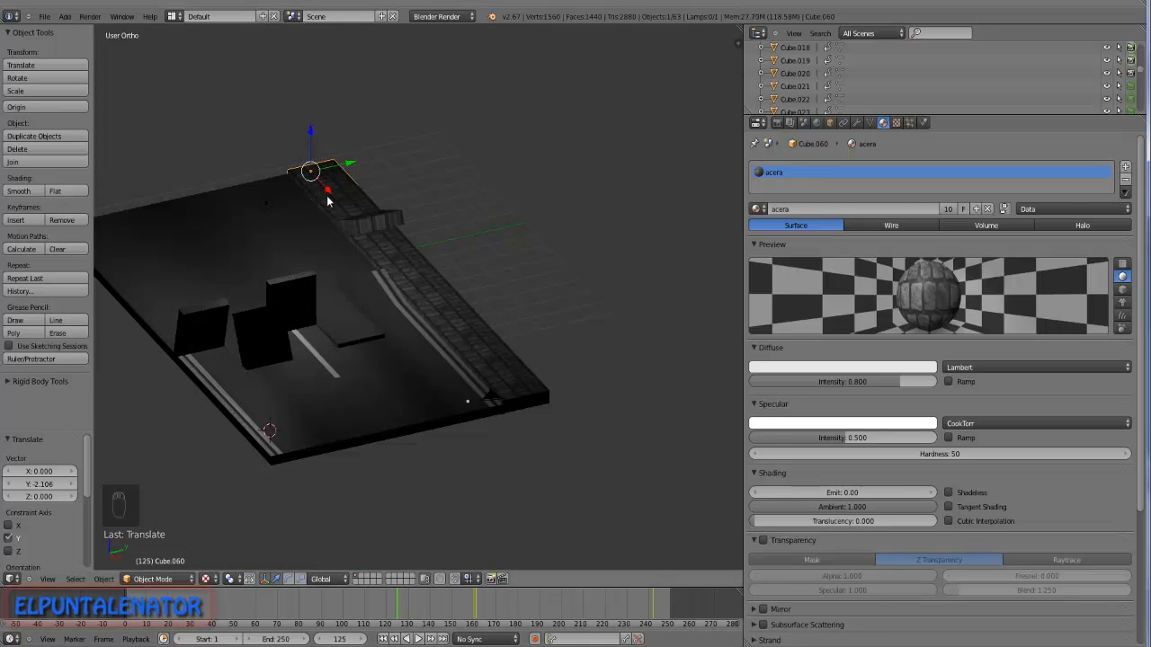
{"action": "scroll", "coordinate": [415, 255], "scroll_direction": "up", "scroll_amount": 5}
{"action": "key", "text": "F12"}
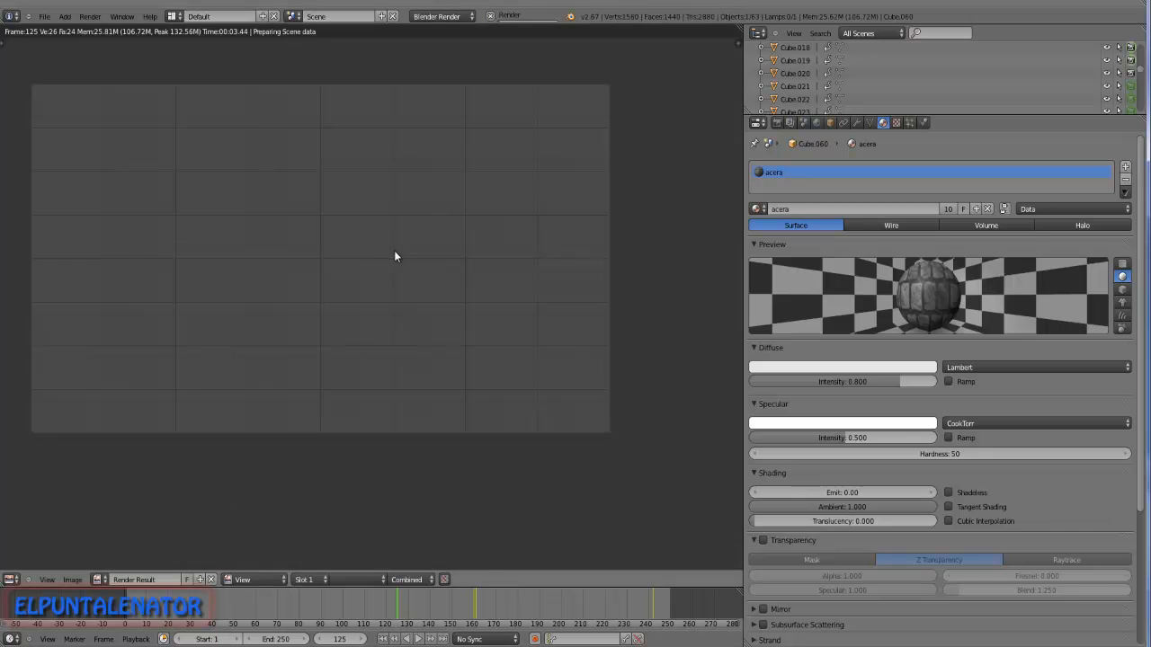
{"action": "scroll", "coordinate": [267, 191], "scroll_direction": "up", "scroll_amount": 4}
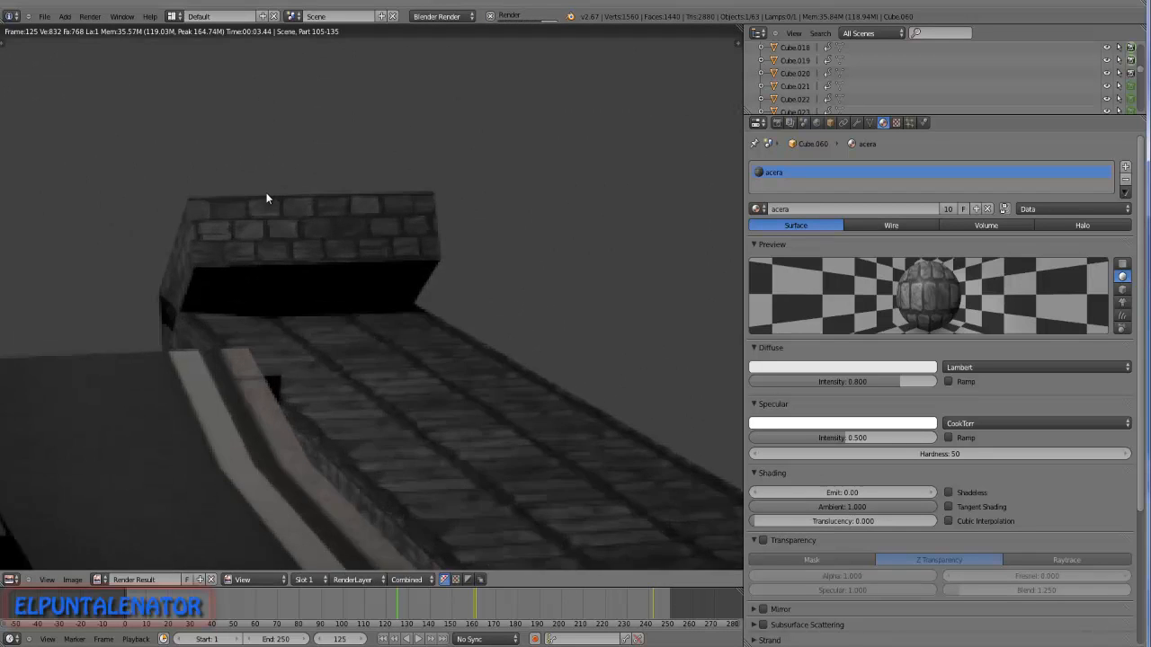
{"action": "scroll", "coordinate": [338, 214], "scroll_direction": "down", "scroll_amount": 3}
{"action": "scroll", "coordinate": [416, 217], "scroll_direction": "down", "scroll_amount": 2}
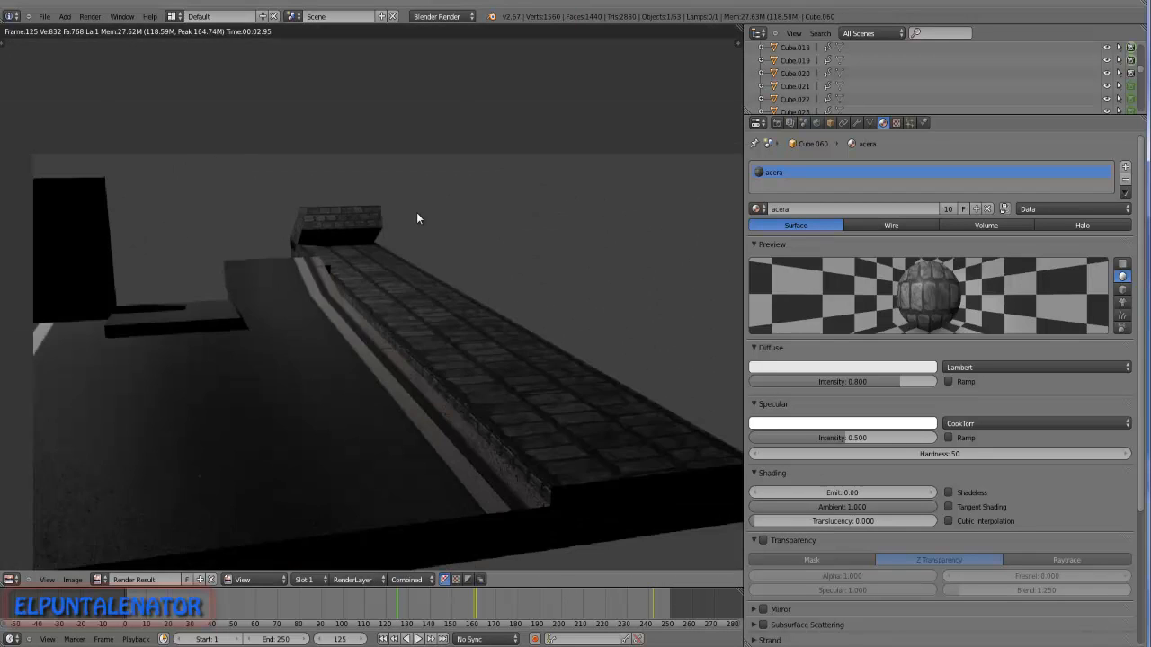
{"action": "scroll", "coordinate": [430, 278], "scroll_direction": "down", "scroll_amount": 2}
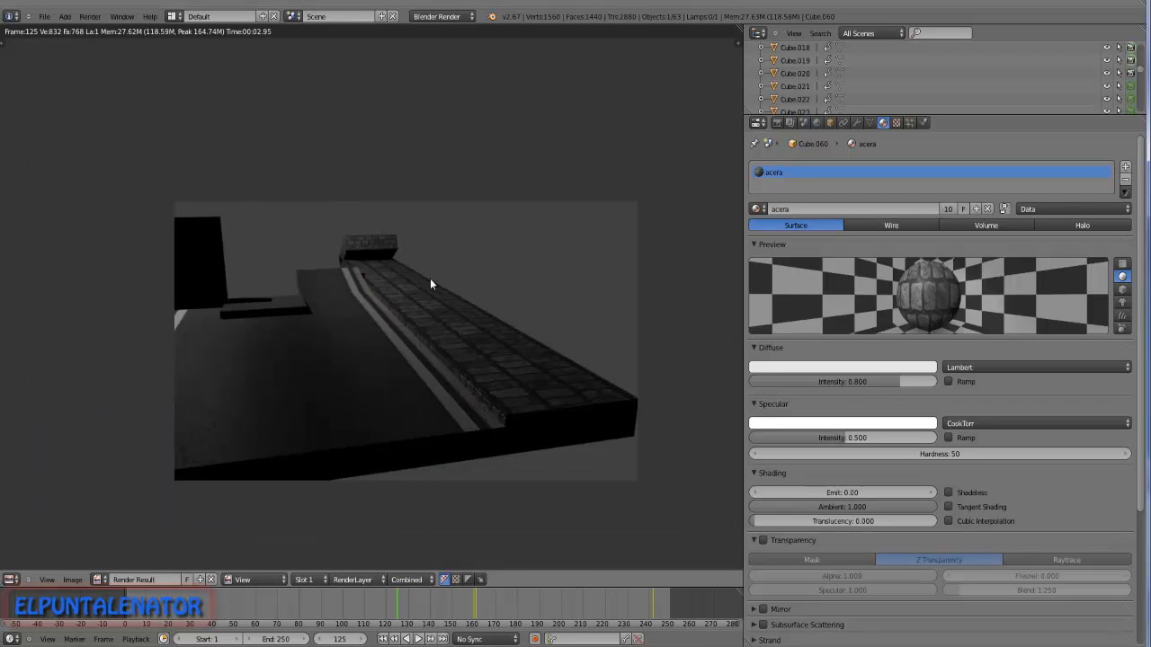
{"action": "key", "text": "Escape"}
Move the animation forward to frame 249 for working on the assembled sidewalk row.
{"action": "middle_click_drag", "start_coordinate": [422, 280], "coordinate": [494, 256]}
{"action": "scroll", "coordinate": [490, 274], "scroll_direction": "down", "scroll_amount": 2}
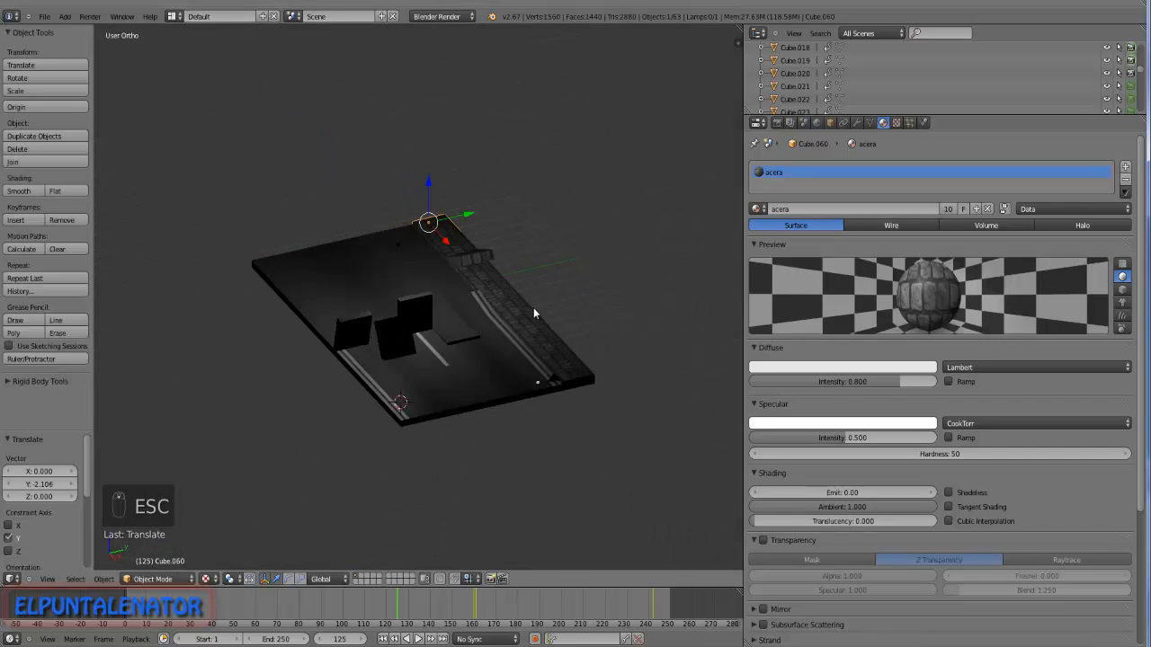
{"action": "middle_click_drag", "start_coordinate": [531, 319], "coordinate": [567, 317]}
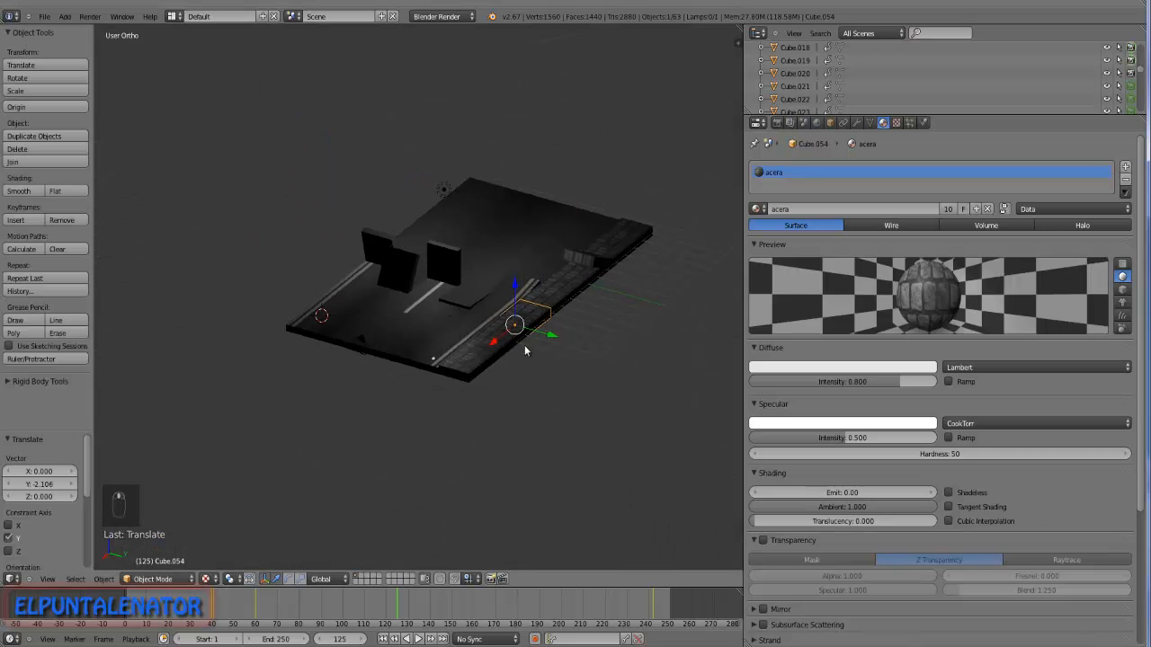
{"action": "left_click_drag", "start_coordinate": [213, 602], "coordinate": [670, 603]}
{"action": "middle_click_drag", "start_coordinate": [540, 308], "coordinate": [588, 140]}
{"action": "scroll", "coordinate": [584, 193], "scroll_direction": "up", "scroll_amount": 2}
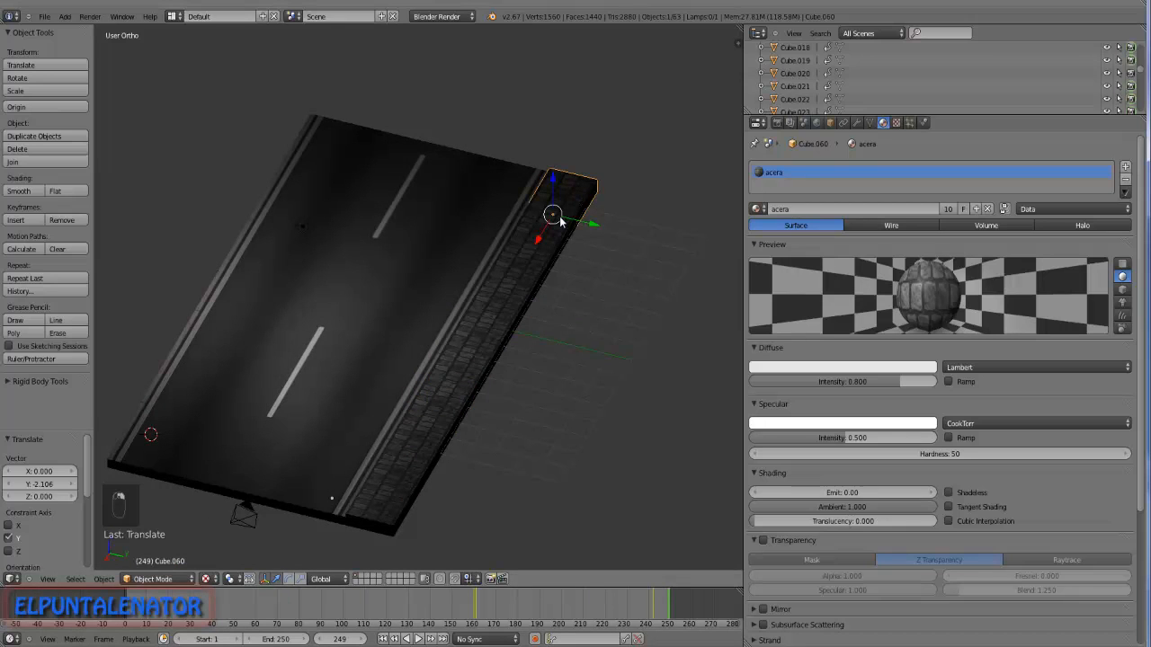
Duplicate the ten sidewalk cubes and move the copies about -12.05 units along Y to the road's opposite edge.
{"action": "right_click", "coordinate": [554, 241], "text": "shift"}
{"action": "right_click", "coordinate": [530, 297], "text": "shift"}
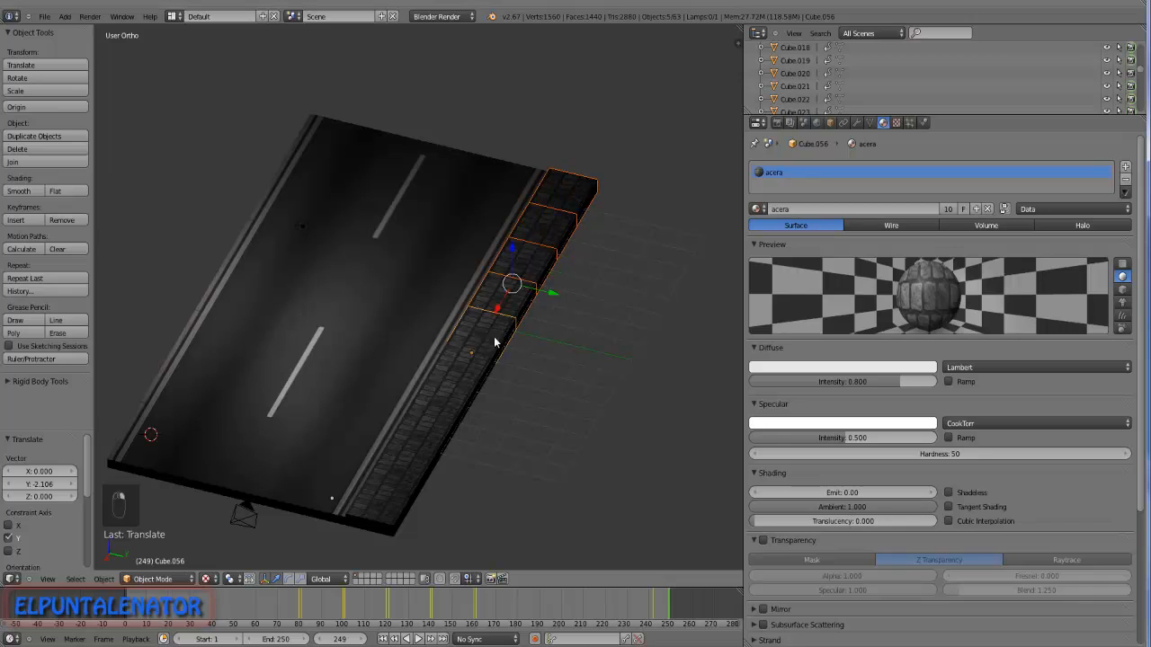
{"action": "right_click", "coordinate": [462, 402], "text": "shift"}
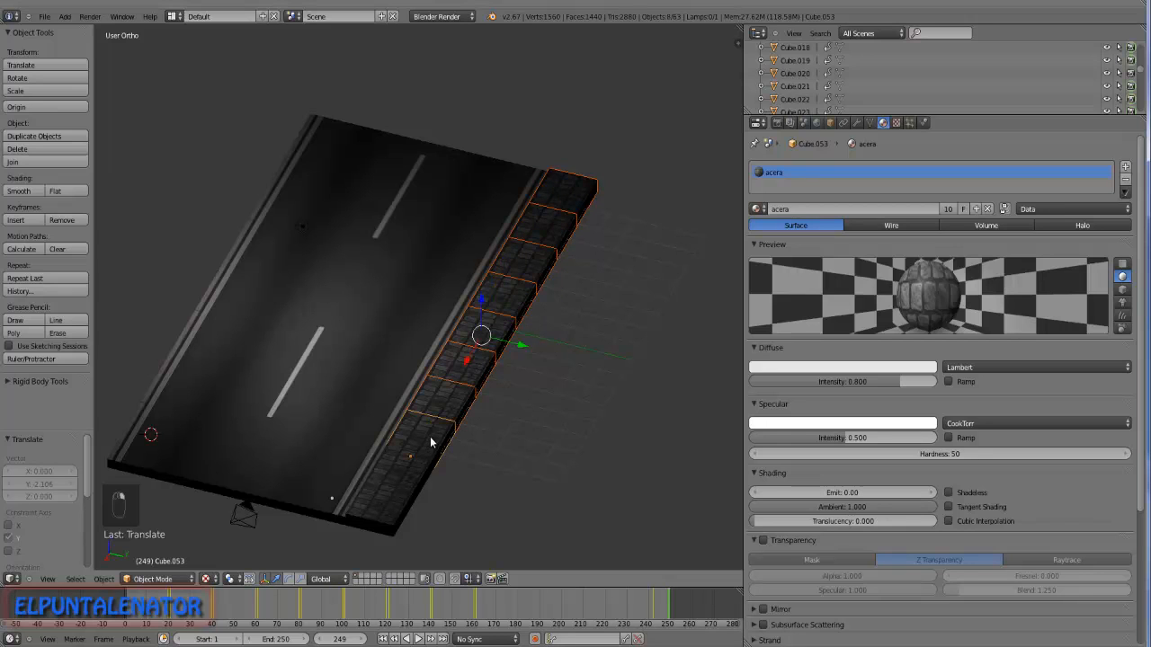
{"action": "right_click", "coordinate": [398, 512], "text": "shift"}
{"action": "scroll", "coordinate": [561, 317], "scroll_direction": "down", "scroll_amount": 3}
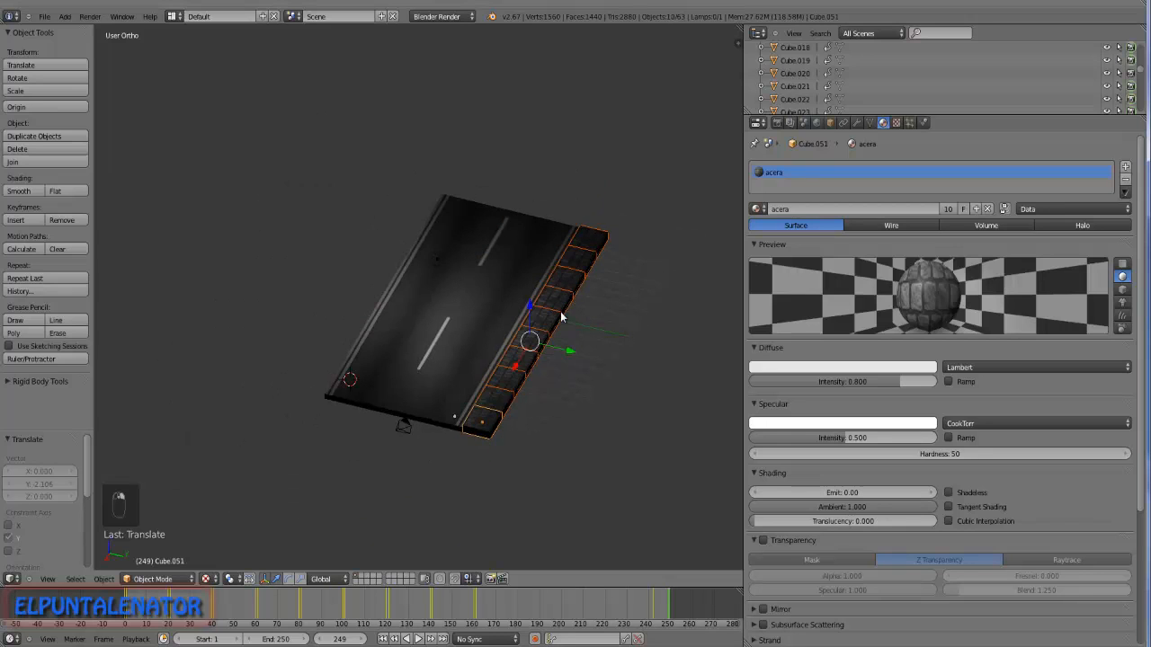
{"action": "key", "text": "KP_7"}
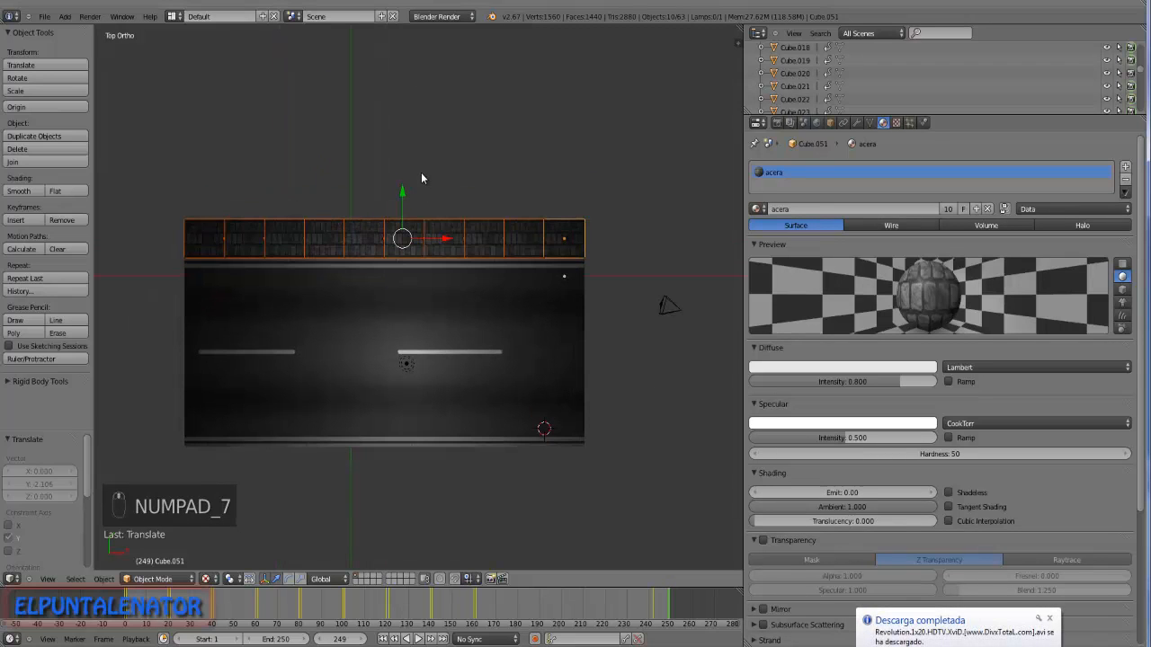
{"action": "key", "text": "shift+d"}
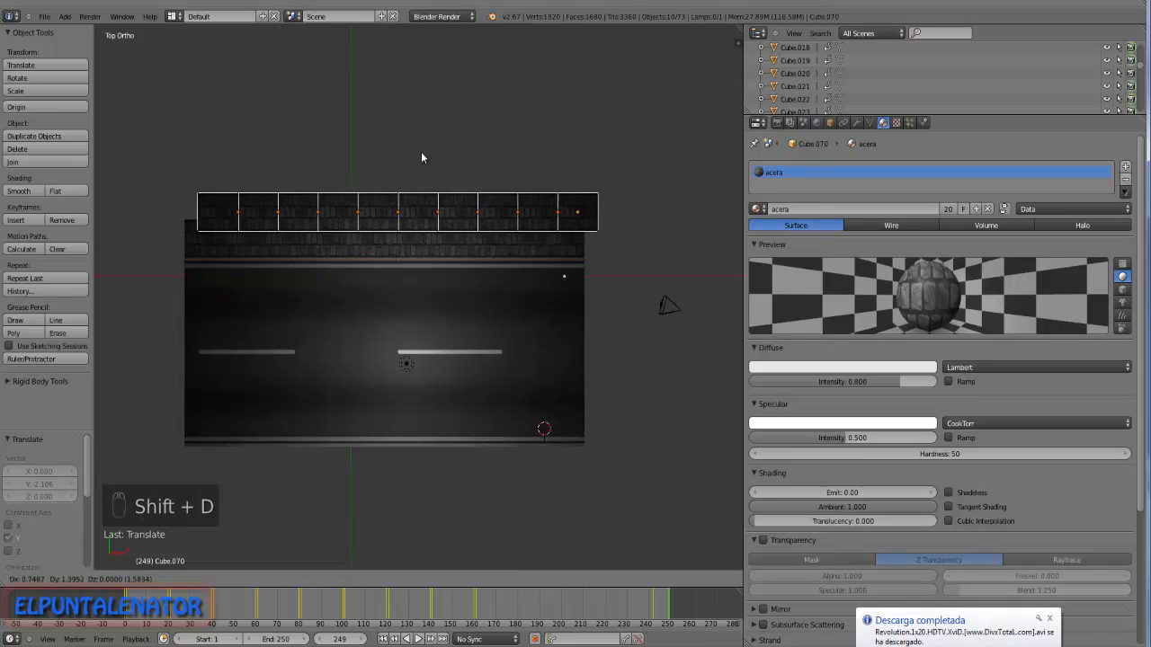
{"action": "left_click", "coordinate": [412, 145]}
{"action": "left_click_drag", "start_coordinate": [401, 190], "coordinate": [394, 419]}
Nudge the duplicated sidewalk row about 0.048 units along Y so it sits flush against the road's edge.
{"action": "middle_click_drag", "start_coordinate": [471, 417], "coordinate": [422, 297]}
{"action": "scroll", "coordinate": [548, 440], "scroll_direction": "up", "scroll_amount": 11}
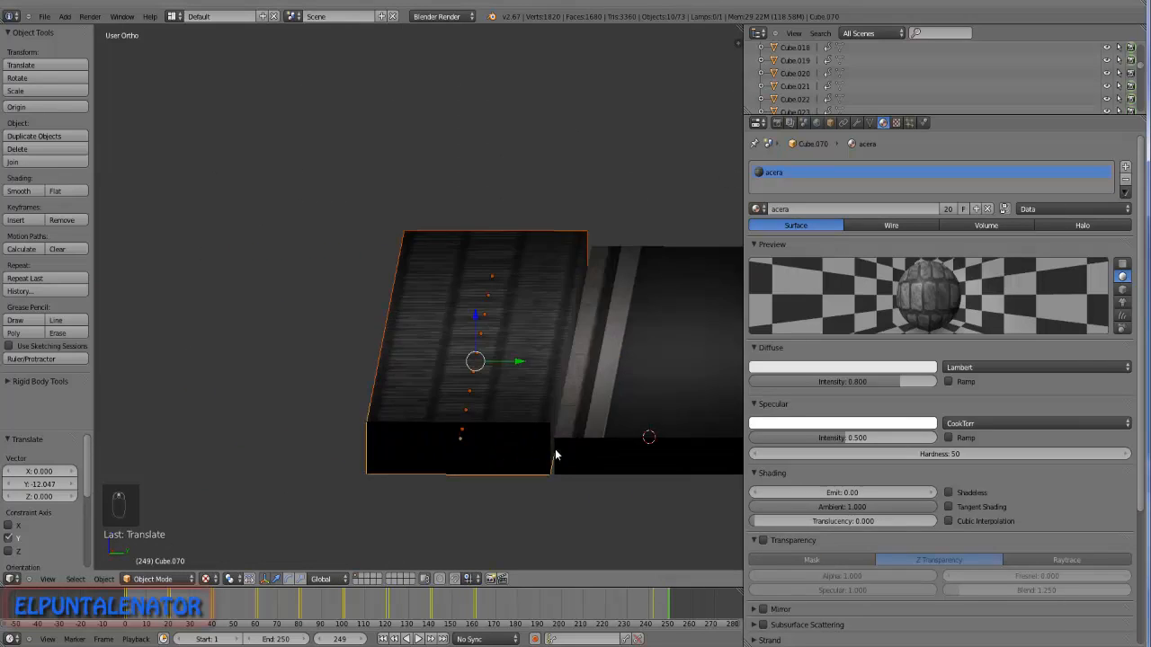
{"action": "scroll", "coordinate": [589, 403], "scroll_direction": "up", "scroll_amount": 2}
{"action": "middle_click_drag", "start_coordinate": [588, 402], "coordinate": [576, 408]}
{"action": "left_click_drag", "start_coordinate": [460, 346], "coordinate": [468, 346]}
{"action": "scroll", "coordinate": [468, 346], "scroll_direction": "down", "scroll_amount": 8}
{"action": "middle_click_drag", "start_coordinate": [460, 274], "coordinate": [485, 350]}
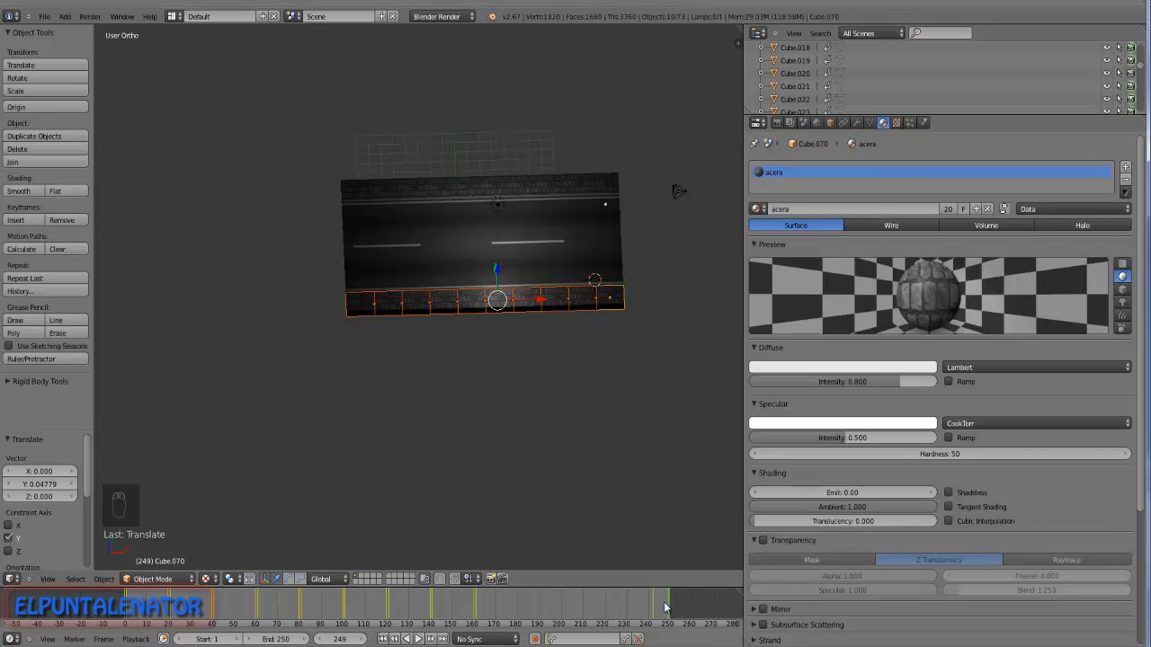
Play the animation from frame 0 to check how both sidewalks assemble alongside the road.
{"action": "left_click_drag", "start_coordinate": [463, 608], "coordinate": [119, 609]}
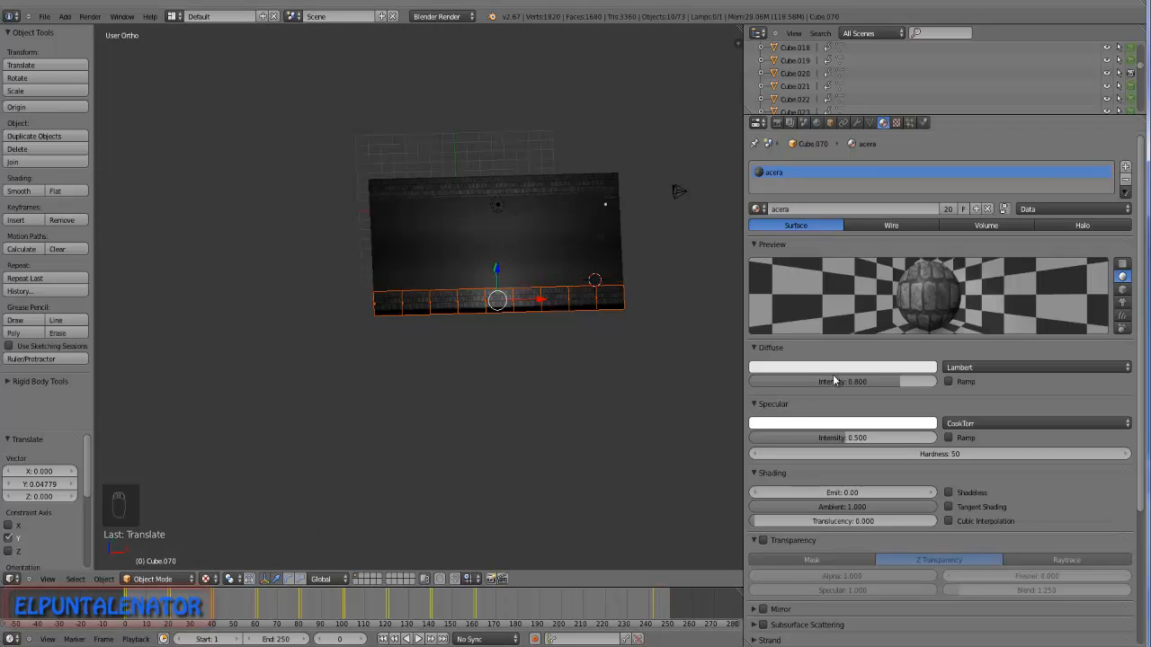
{"action": "left_click", "coordinate": [416, 638]}
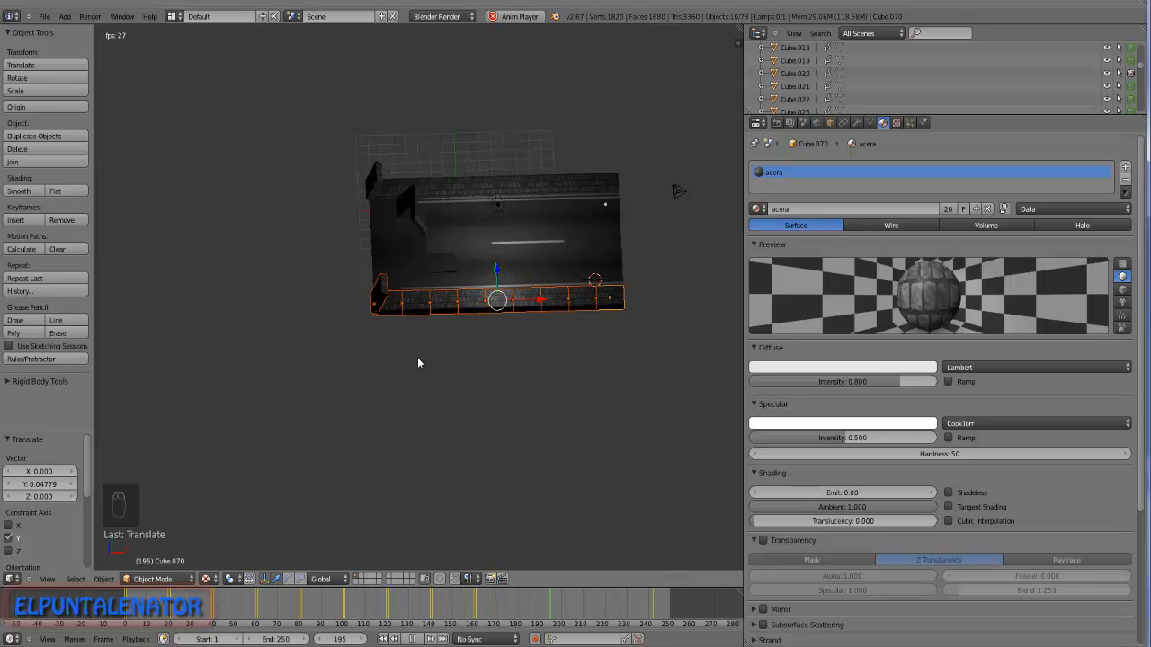
{"action": "left_click", "coordinate": [412, 638]}
{"action": "middle_click_drag", "start_coordinate": [436, 367], "coordinate": [444, 387]}
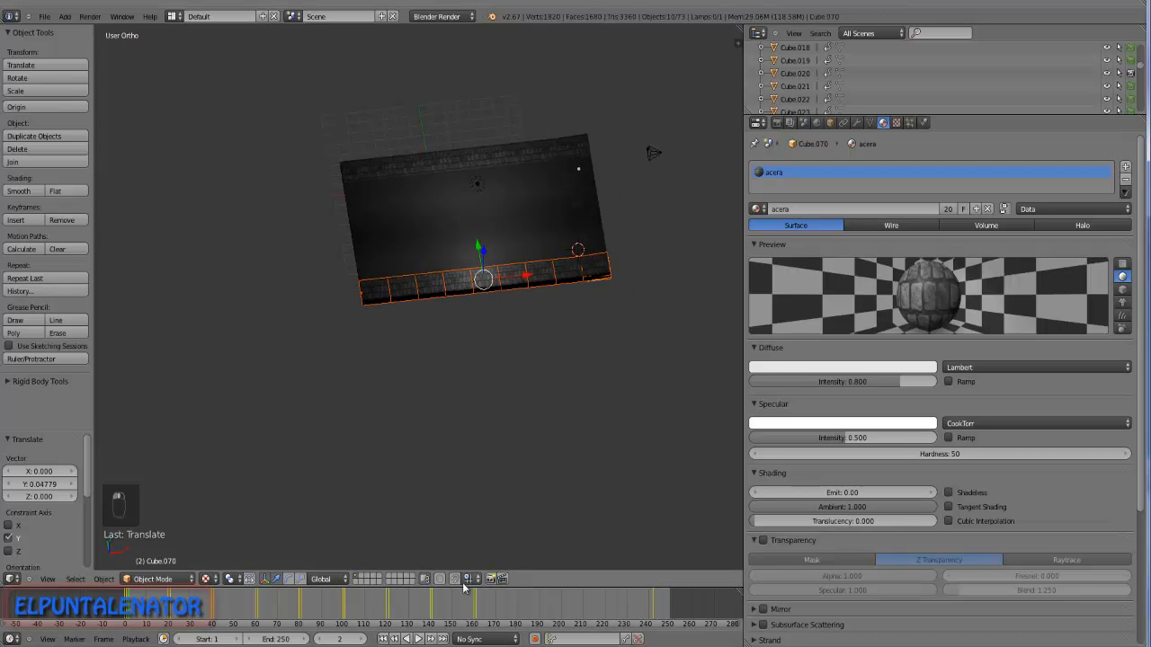
Go to frame 250 and examine the assembled road with both sidewalks from several angles.
{"action": "left_click", "coordinate": [683, 602]}
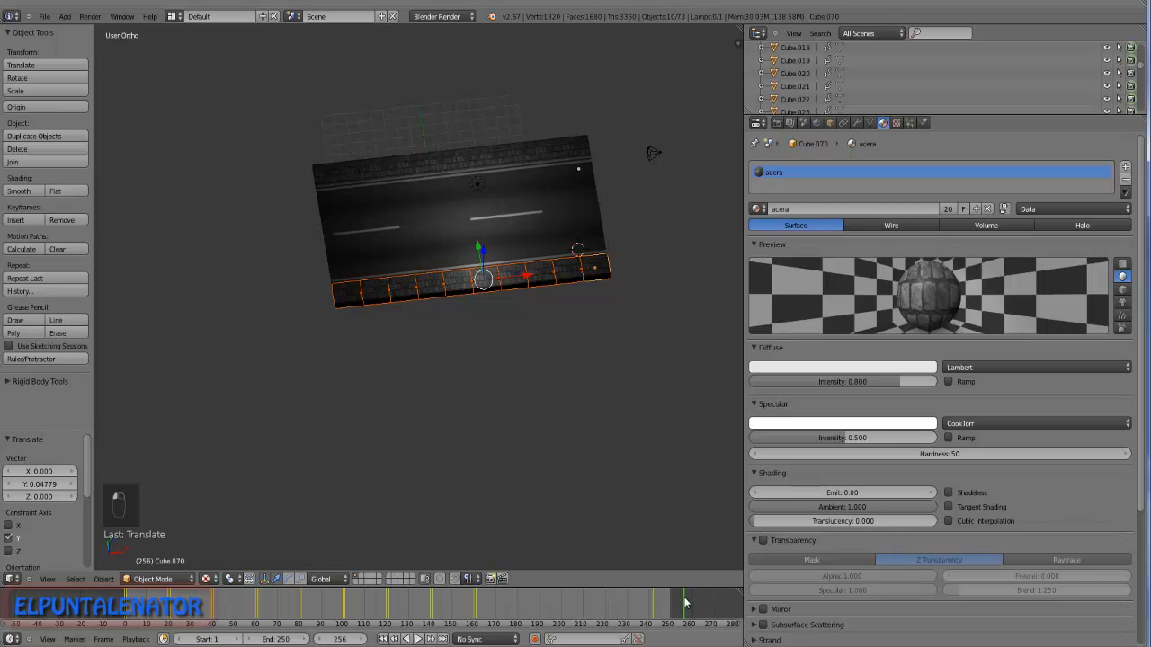
{"action": "scroll", "coordinate": [430, 315], "scroll_direction": "down", "scroll_amount": 4}
{"action": "middle_click_drag", "start_coordinate": [432, 319], "coordinate": [518, 345]}
{"action": "middle_click_drag", "start_coordinate": [373, 157], "coordinate": [433, 235], "text": "shift"}
{"action": "scroll", "coordinate": [433, 238], "scroll_direction": "up", "scroll_amount": 1}
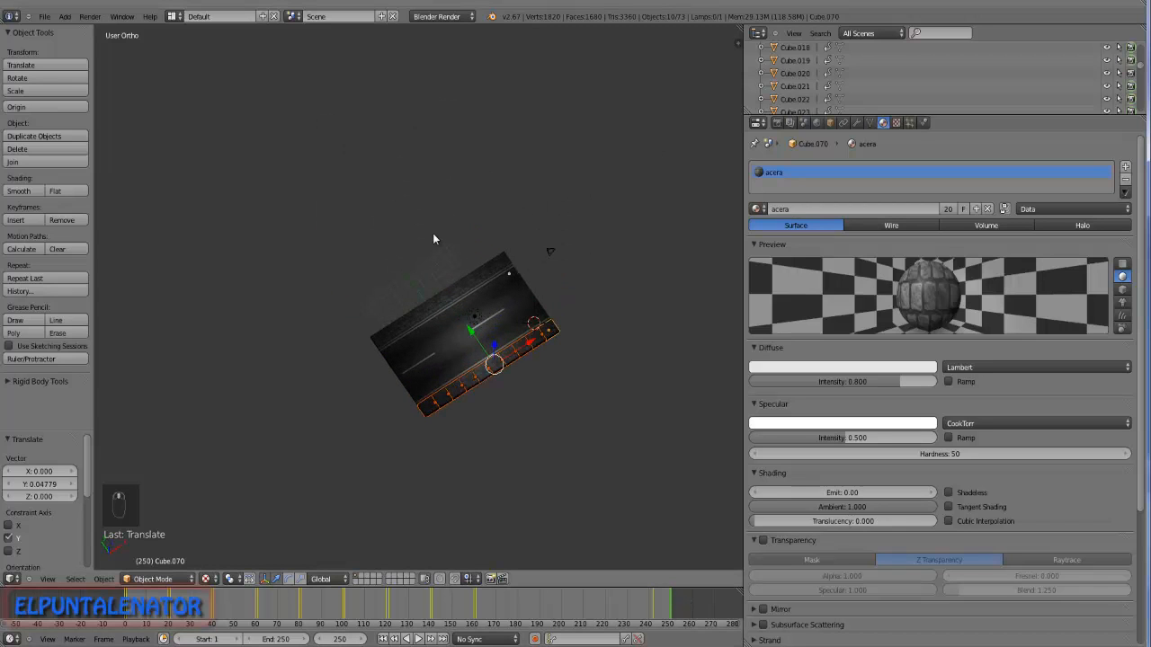
{"action": "middle_click_drag", "start_coordinate": [372, 239], "coordinate": [410, 266]}
{"action": "scroll", "coordinate": [452, 272], "scroll_direction": "up", "scroll_amount": 5}
{"action": "middle_click_drag", "start_coordinate": [449, 316], "coordinate": [443, 297]}
{"action": "scroll", "coordinate": [445, 283], "scroll_direction": "down", "scroll_amount": 2}
{"action": "scroll", "coordinate": [445, 287], "scroll_direction": "up", "scroll_amount": 2}
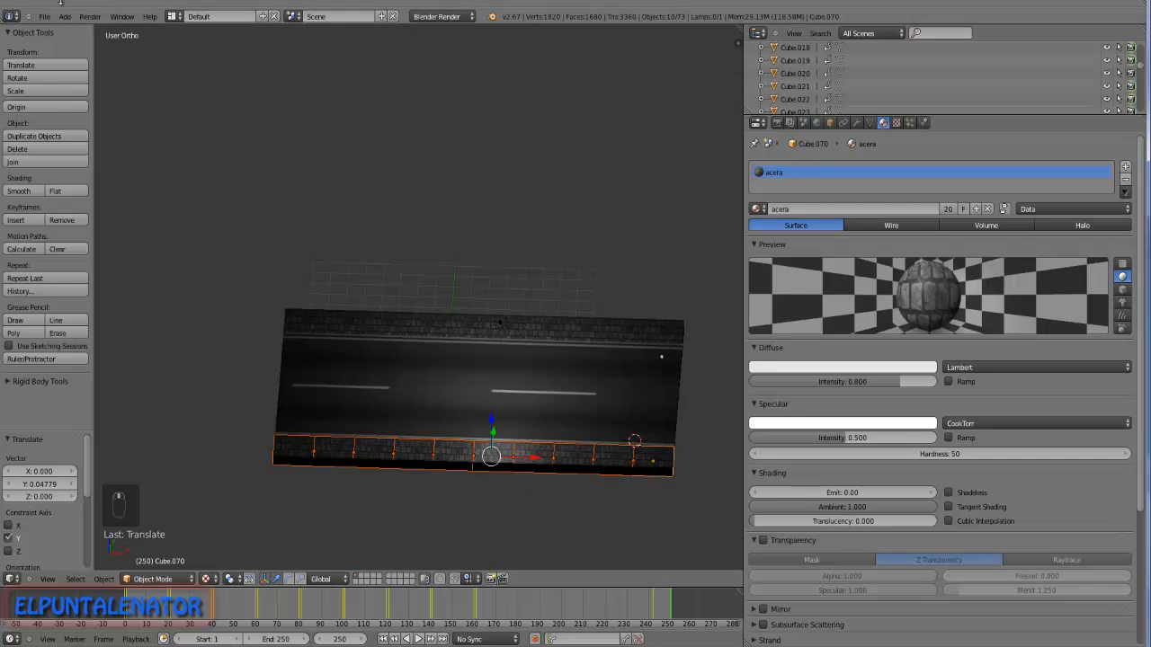
Save the scene as carretera8.blend in the EJERCICIOS BLENDER folder.
{"action": "left_click", "coordinate": [44, 16]}
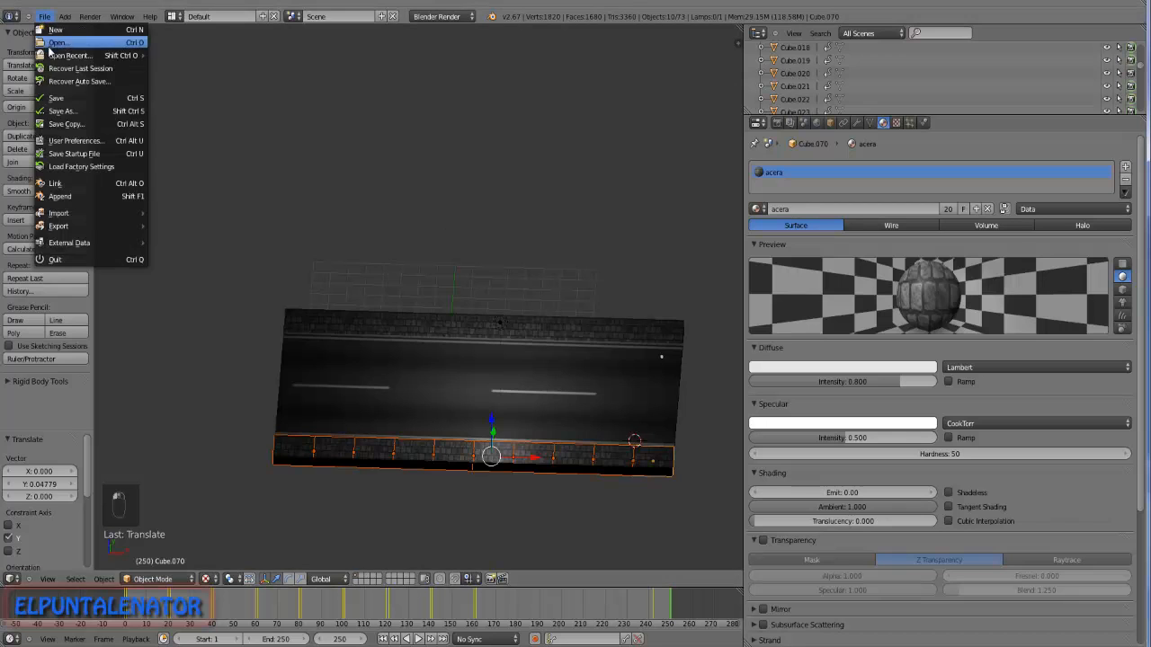
{"action": "left_click", "coordinate": [56, 110]}
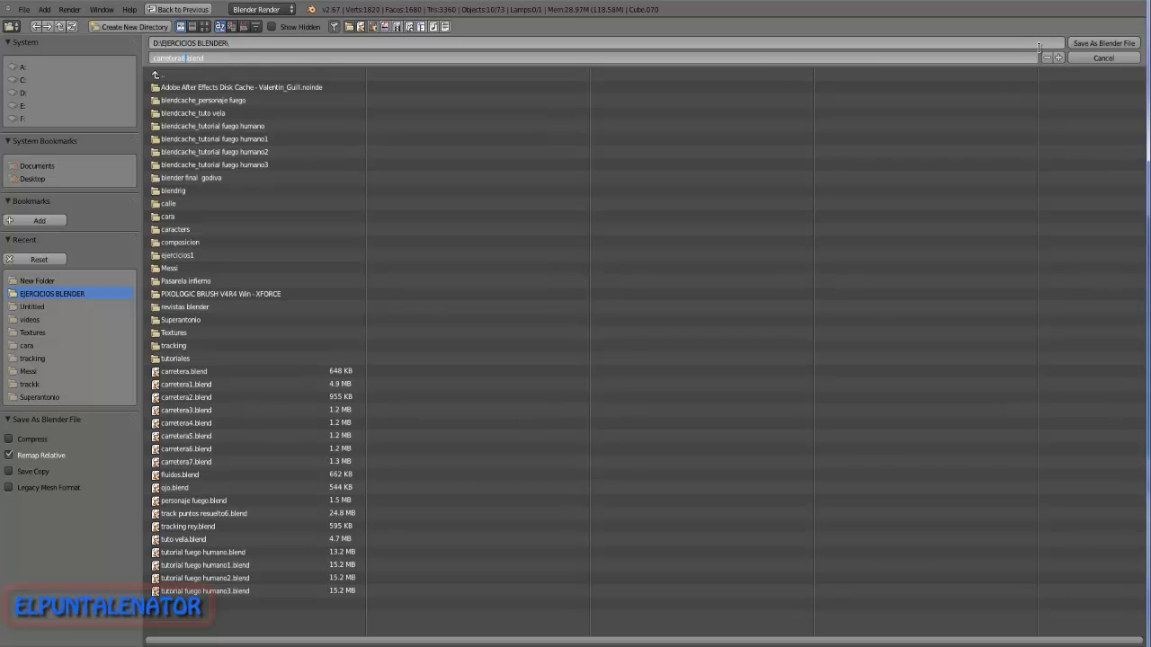
{"action": "left_click", "coordinate": [1104, 43]}
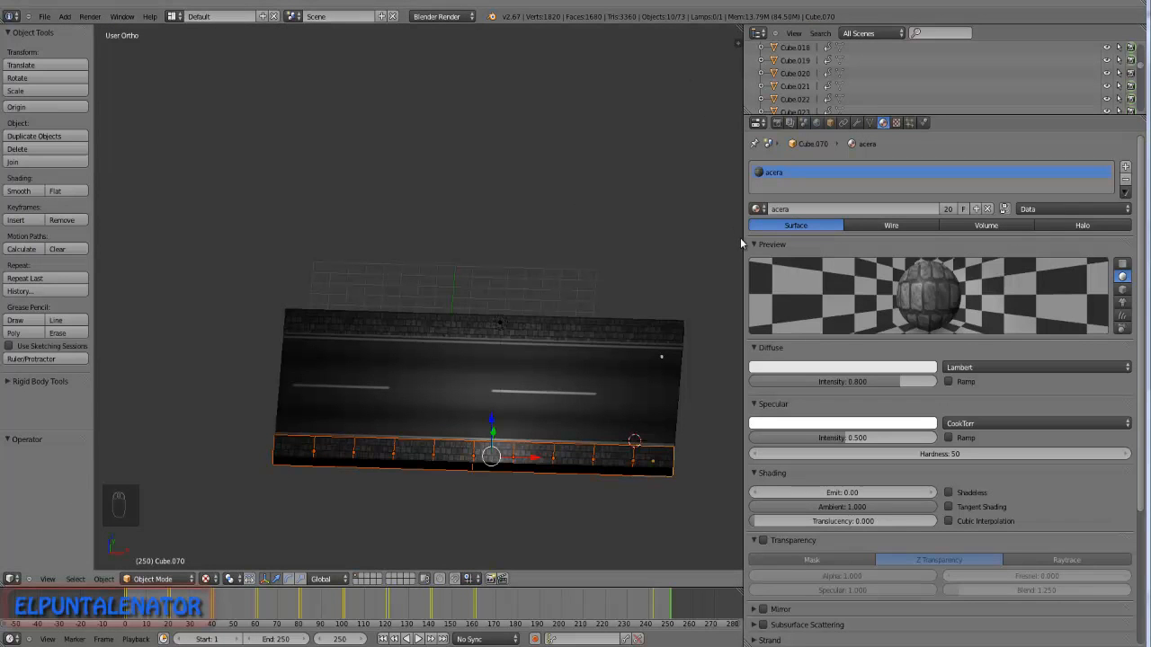
Widen the 3D viewport and switch to an empty layer for a new object.
{"action": "left_click_drag", "start_coordinate": [742, 241], "coordinate": [908, 243]}
{"action": "middle_click_drag", "start_coordinate": [647, 261], "coordinate": [490, 319]}
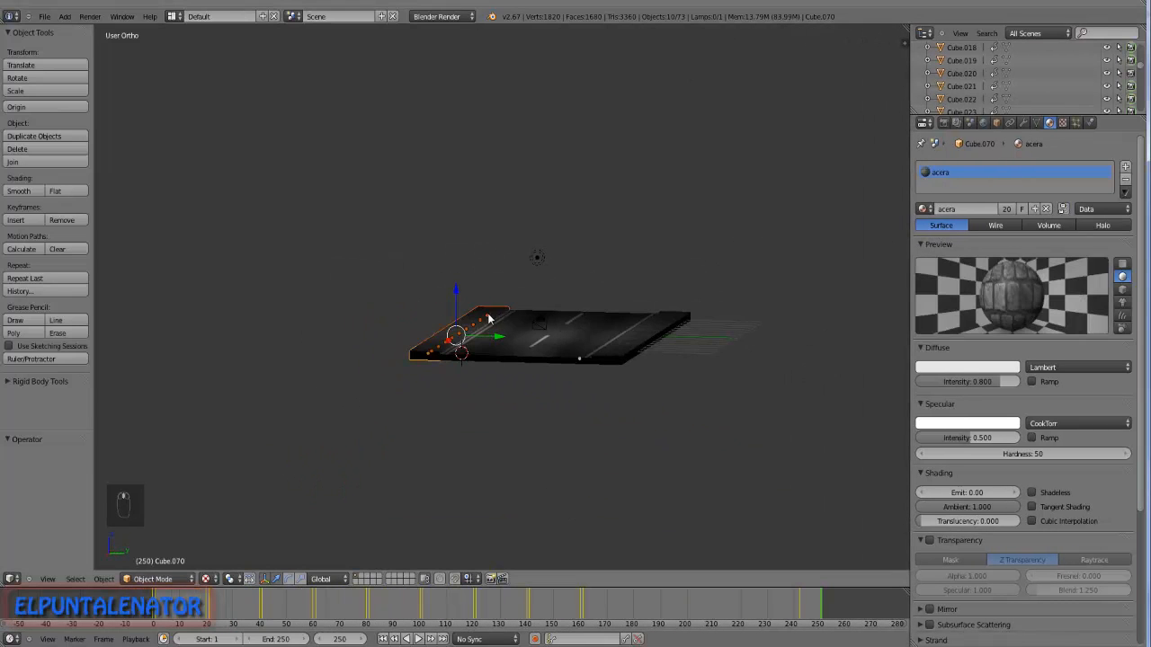
{"action": "left_click", "coordinate": [364, 577]}
{"action": "middle_click_drag", "start_coordinate": [557, 369], "coordinate": [566, 404]}
{"action": "scroll", "coordinate": [602, 378], "scroll_direction": "up", "scroll_amount": 5}
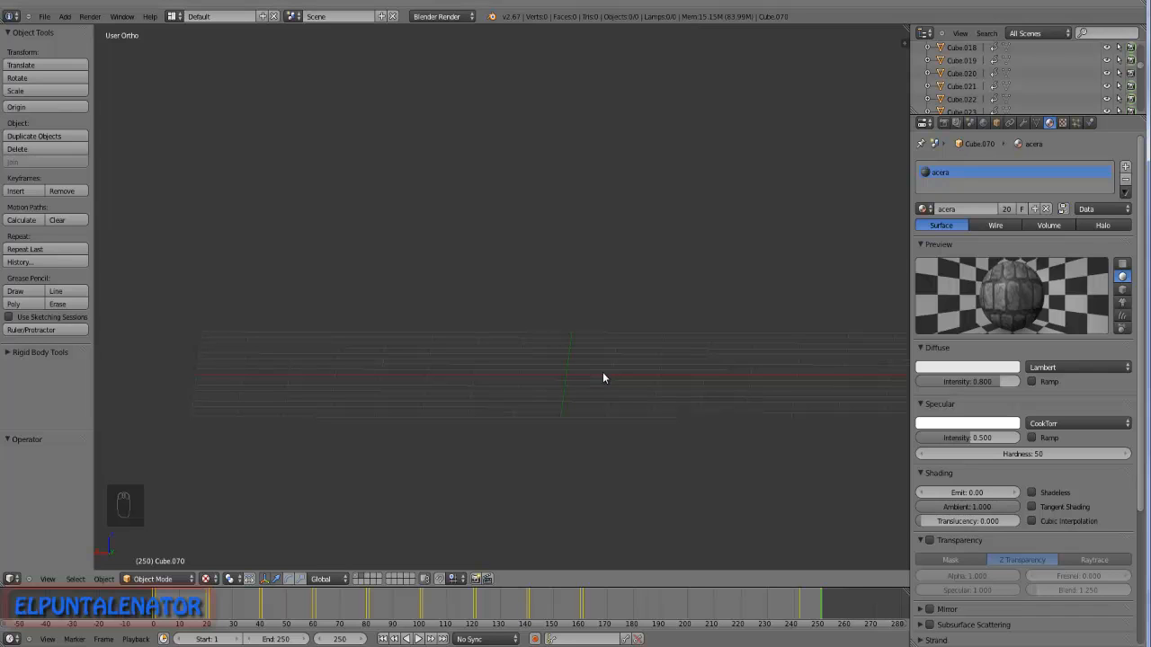
Snap the 3D cursor to the scene center.
{"action": "key", "text": "shift+a"}
{"action": "key", "text": "shift+s"}
{"action": "key", "text": "shift+s"}
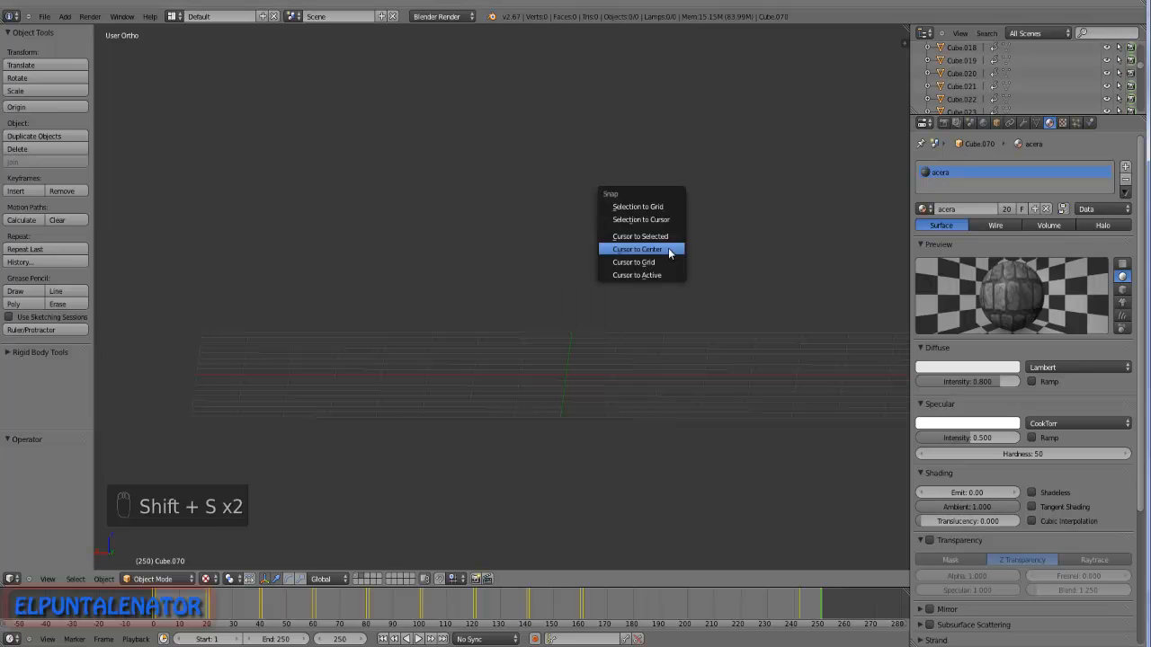
{"action": "left_click", "coordinate": [651, 252]}
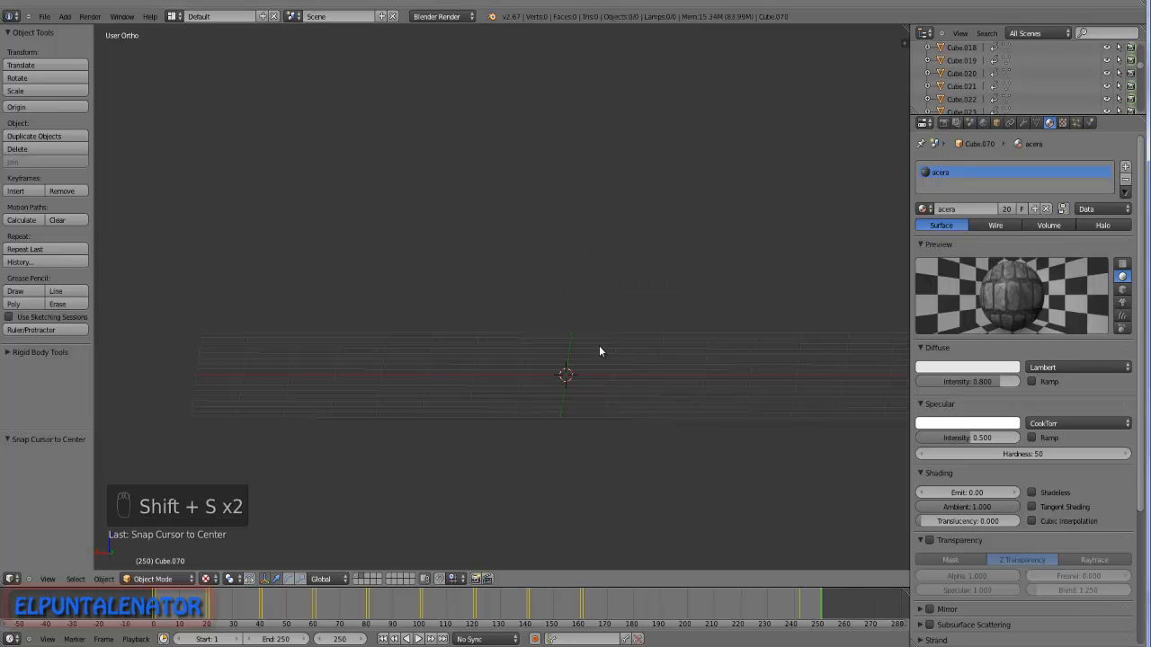
Enable background images in the 3D view and restrict the image slot to the Front axis.
{"action": "key", "text": "n"}
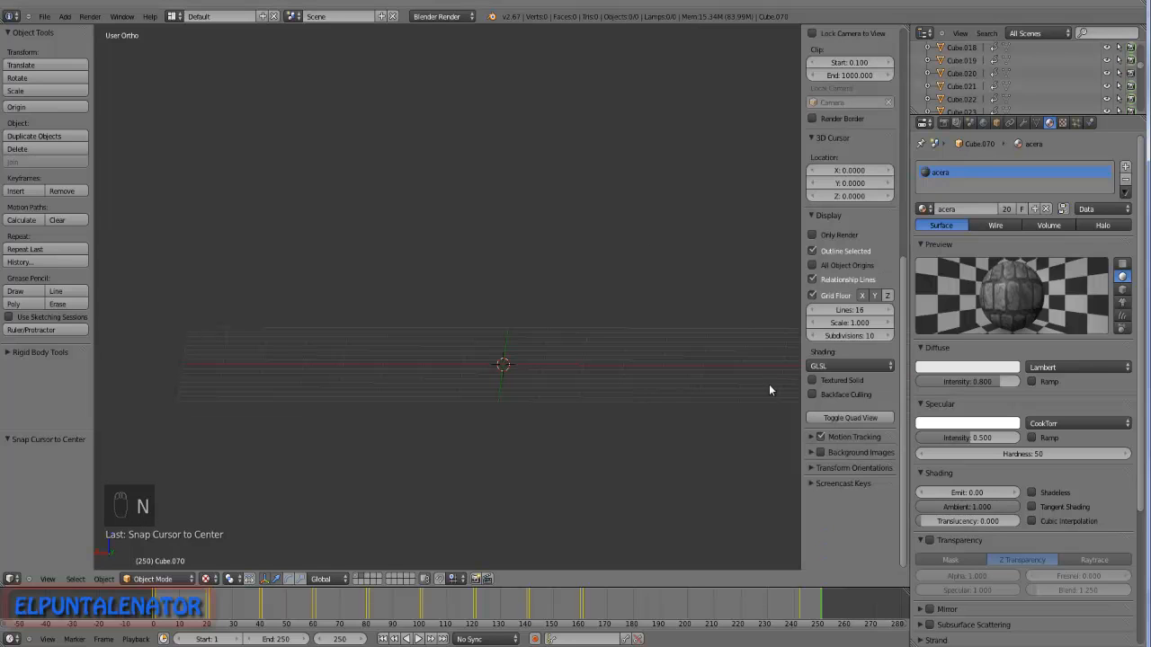
{"action": "left_click", "coordinate": [820, 452]}
{"action": "left_click", "coordinate": [811, 453]}
{"action": "left_click", "coordinate": [866, 511]}
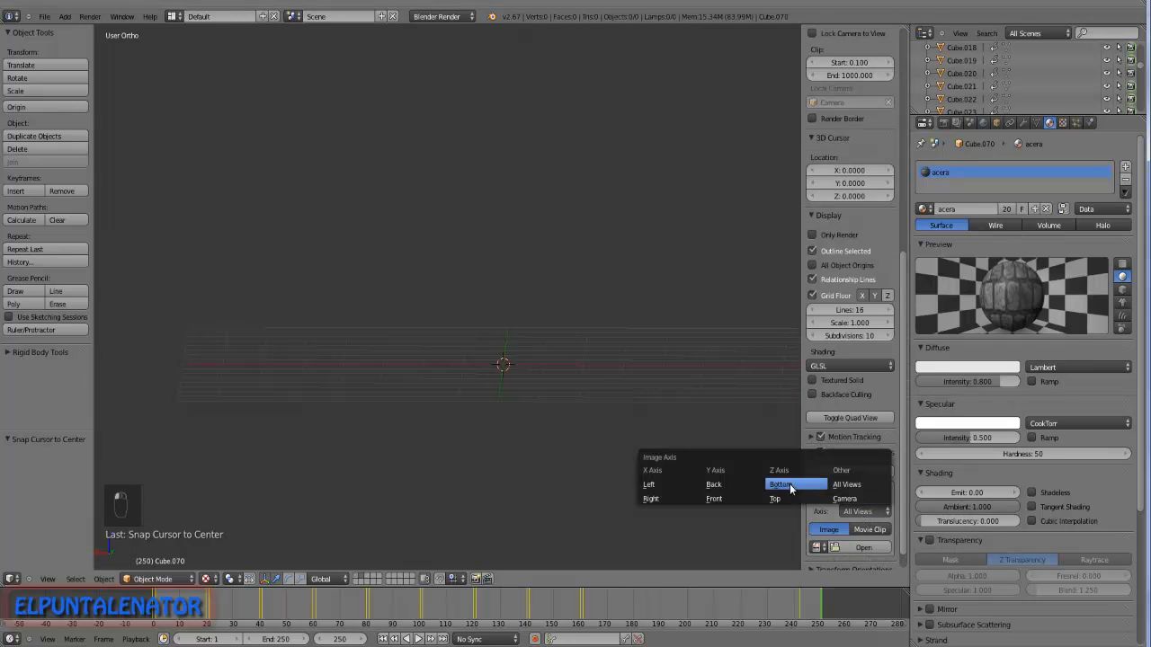
{"action": "left_click", "coordinate": [725, 497]}
{"action": "scroll", "coordinate": [812, 508], "scroll_direction": "down", "scroll_amount": 1}
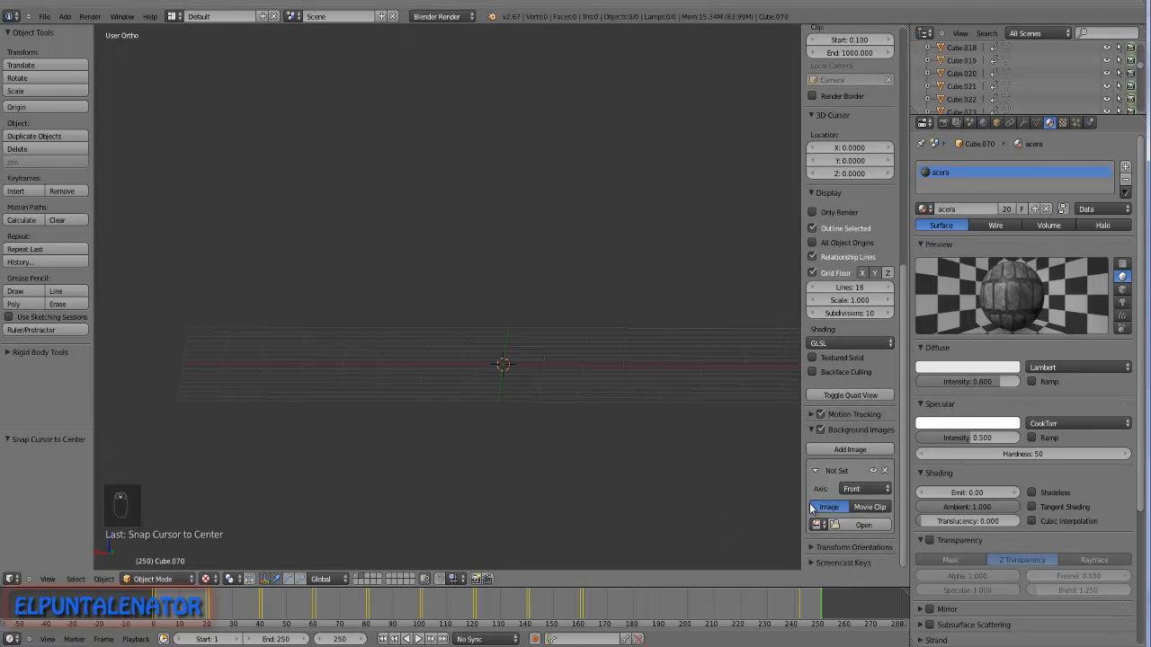
Load Espiral5.PNG from the D:\Untitled folder as the background image and display it in front view.
{"action": "left_click", "coordinate": [858, 525]}
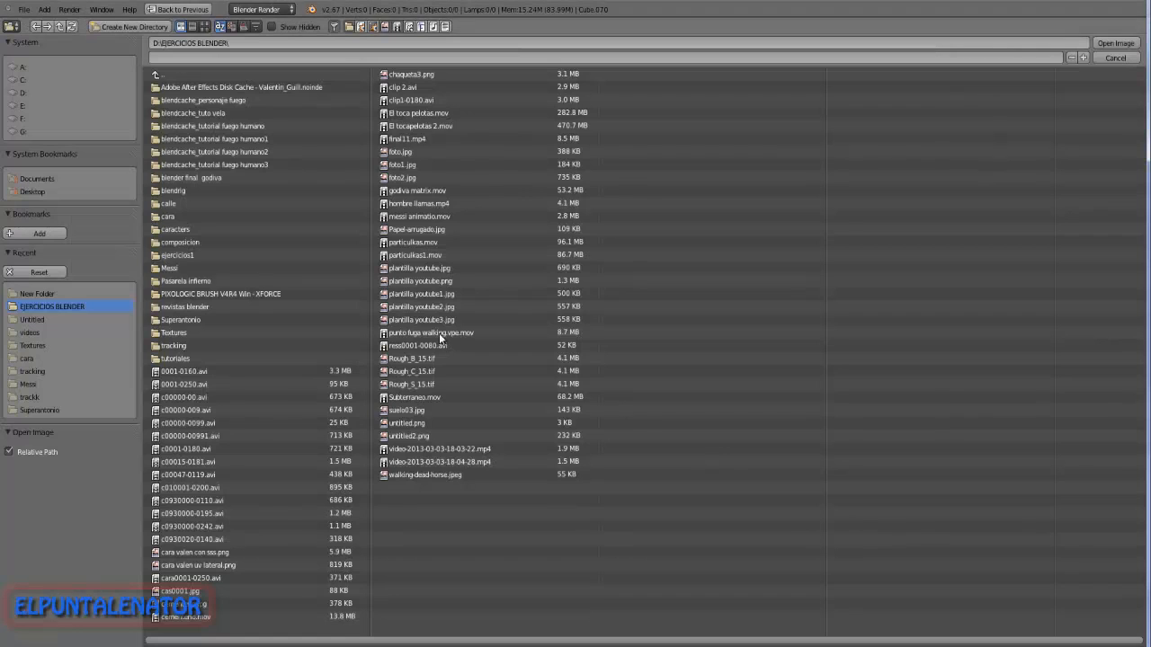
{"action": "left_click", "coordinate": [23, 92]}
{"action": "left_click", "coordinate": [186, 490]}
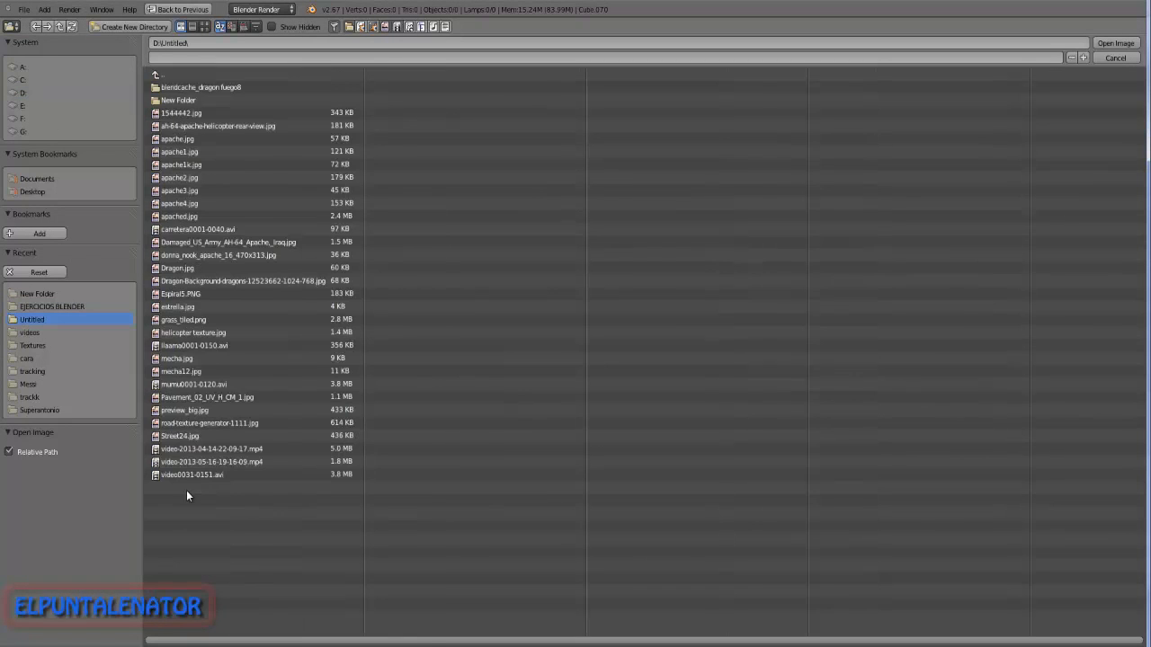
{"action": "left_click", "coordinate": [170, 100]}
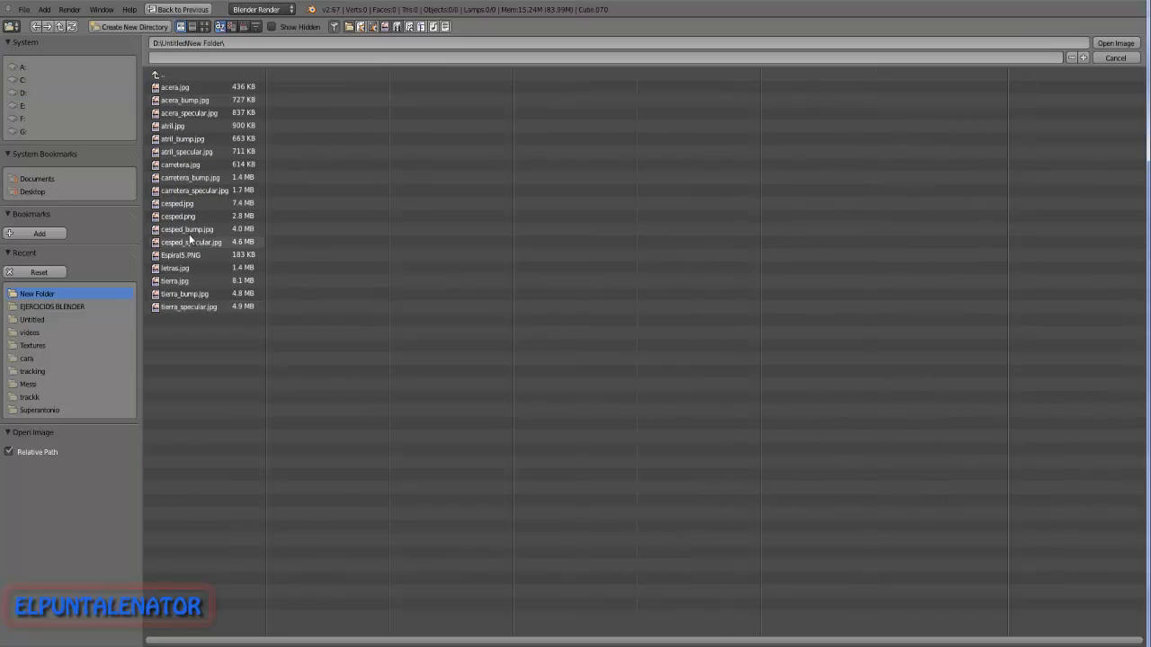
{"action": "left_click", "coordinate": [156, 73]}
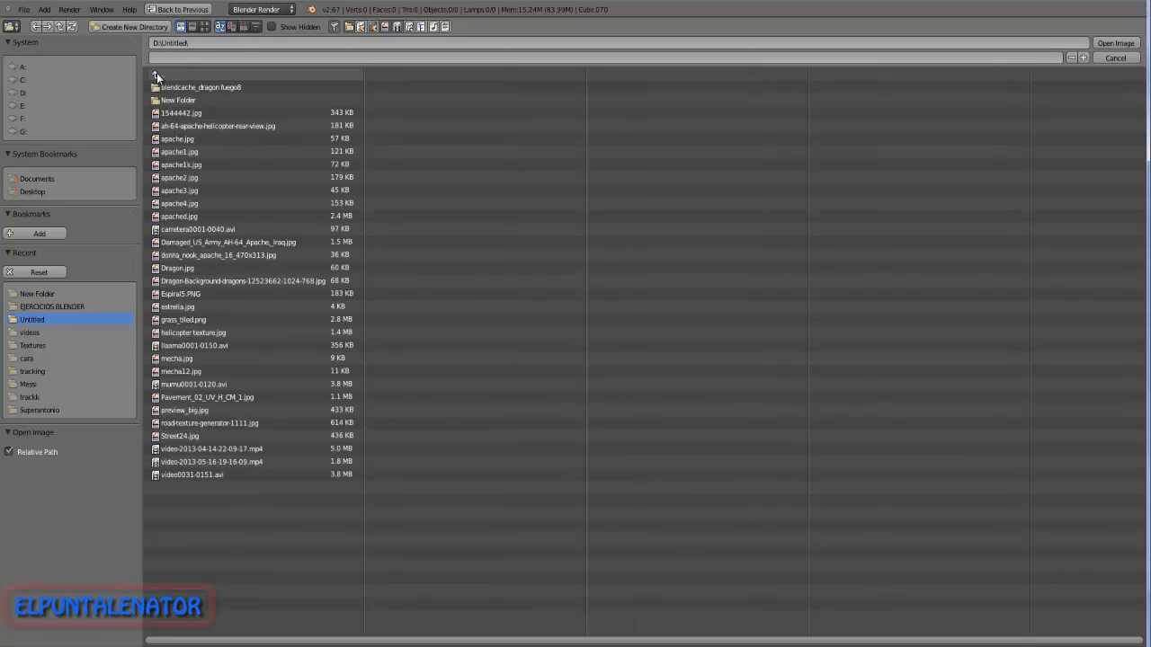
{"action": "left_click", "coordinate": [234, 294]}
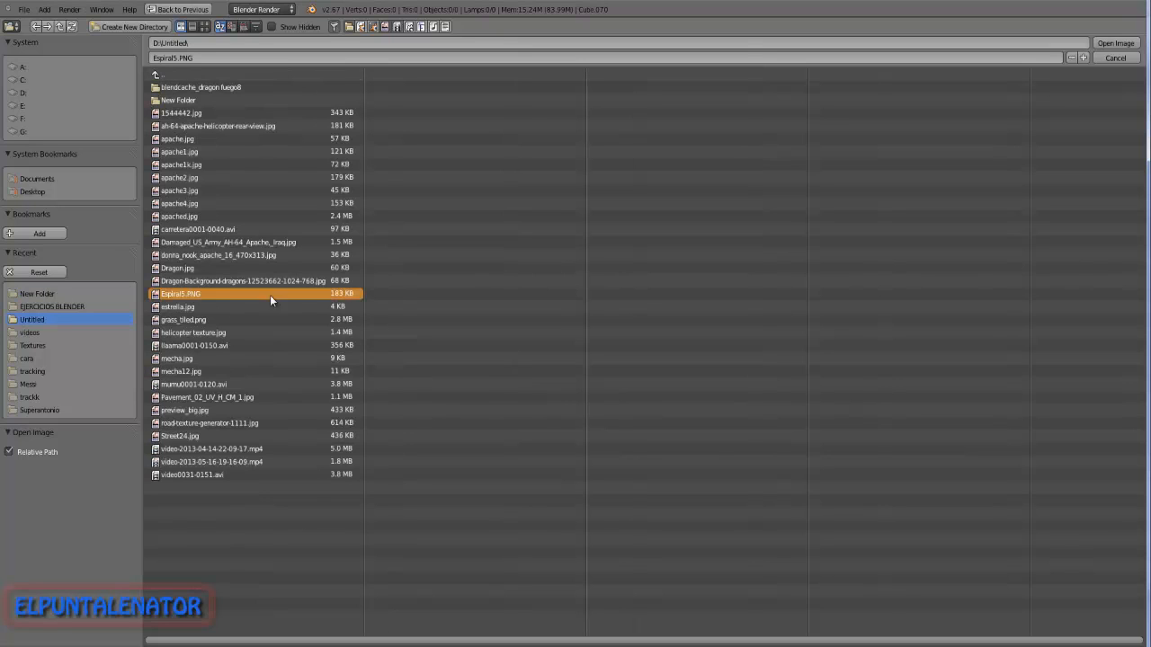
{"action": "left_click", "coordinate": [1129, 45]}
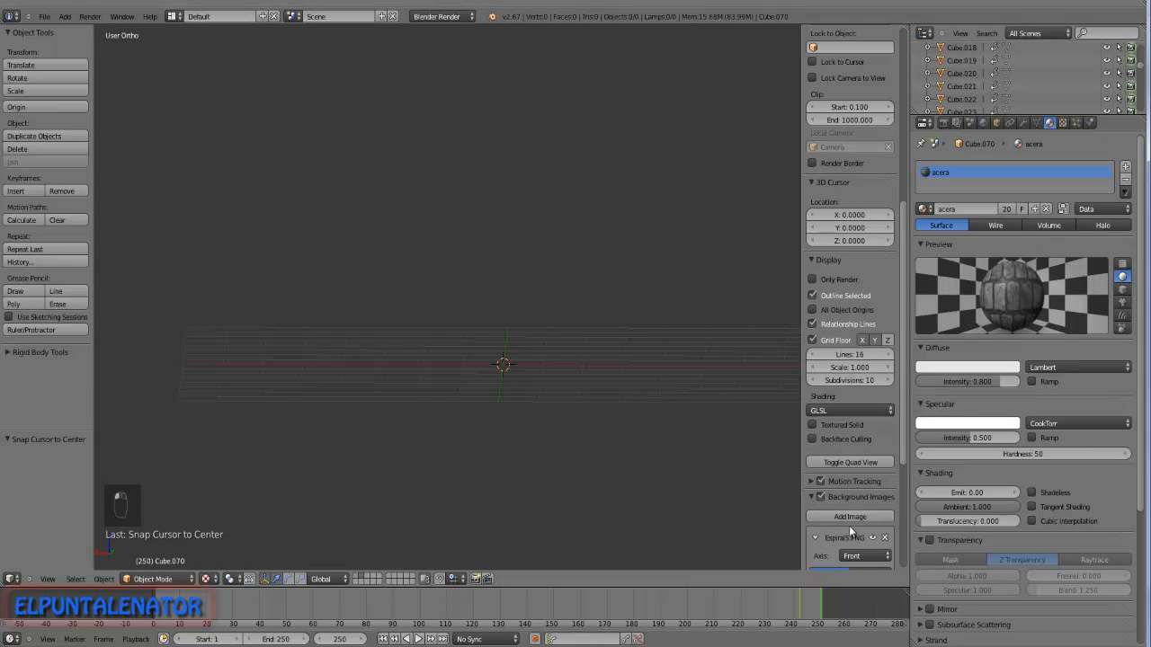
{"action": "key", "text": "KP_1"}
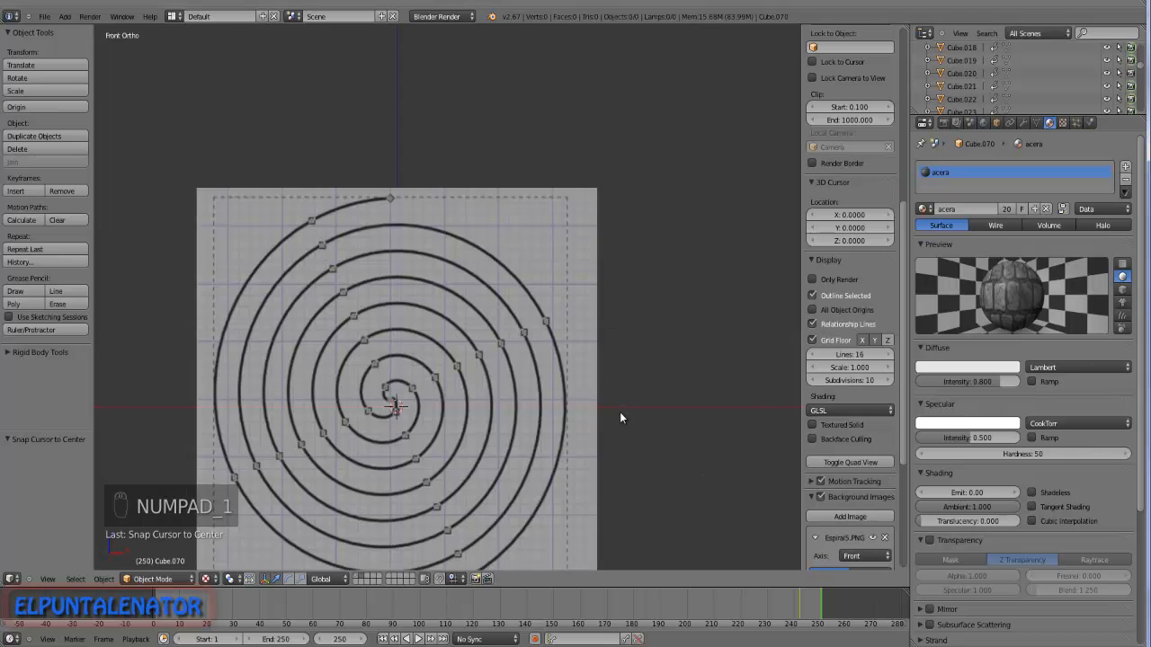
{"action": "scroll", "coordinate": [466, 357], "scroll_direction": "up", "scroll_amount": 2}
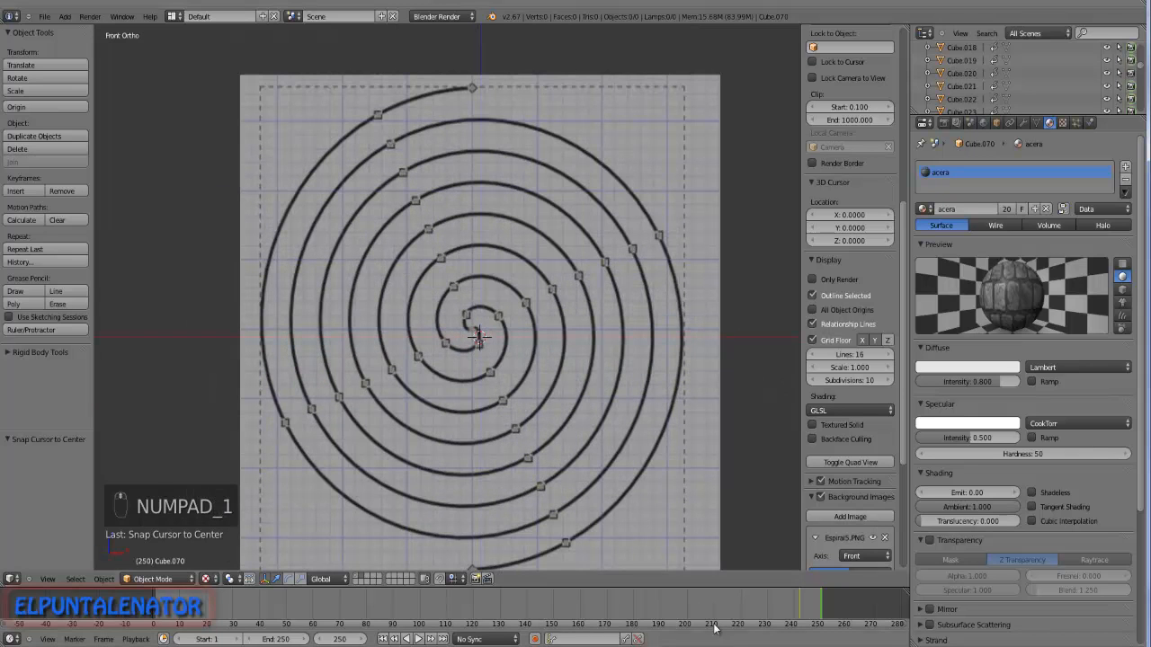
Show the road layer for scale, set the background spiral's size to 1.9, and return to the empty layer.
{"action": "left_click", "coordinate": [365, 577]}
{"action": "scroll", "coordinate": [478, 366], "scroll_direction": "down", "scroll_amount": 2}
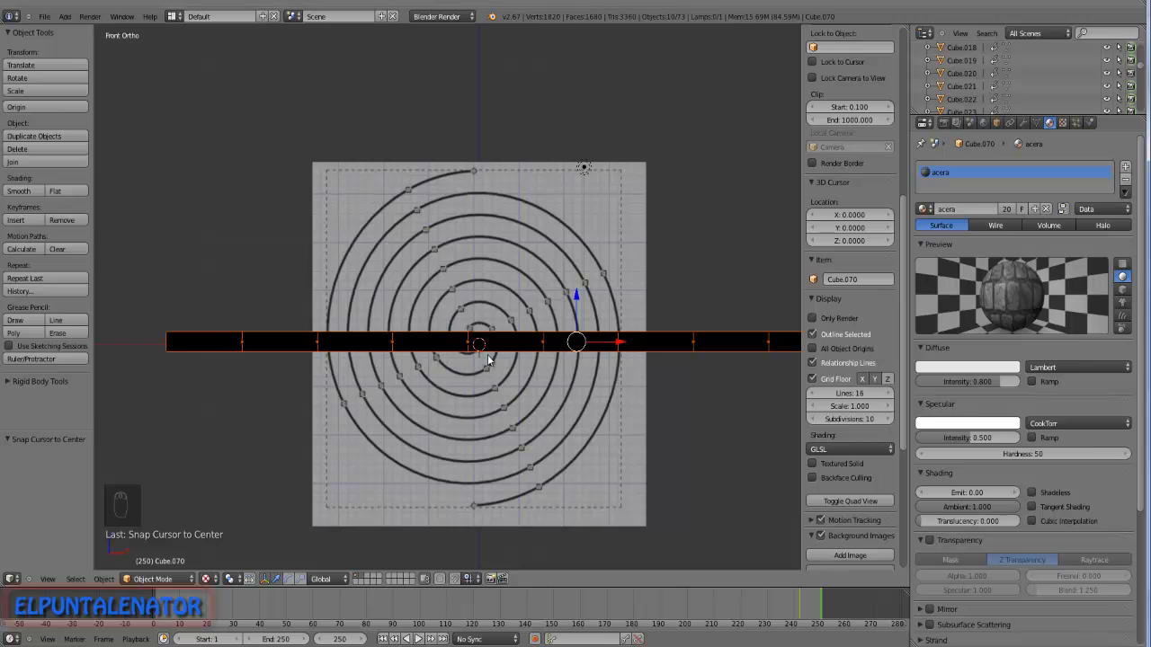
{"action": "scroll", "coordinate": [842, 526], "scroll_direction": "down", "scroll_amount": 6}
{"action": "scroll", "coordinate": [840, 489], "scroll_direction": "down", "scroll_amount": 1}
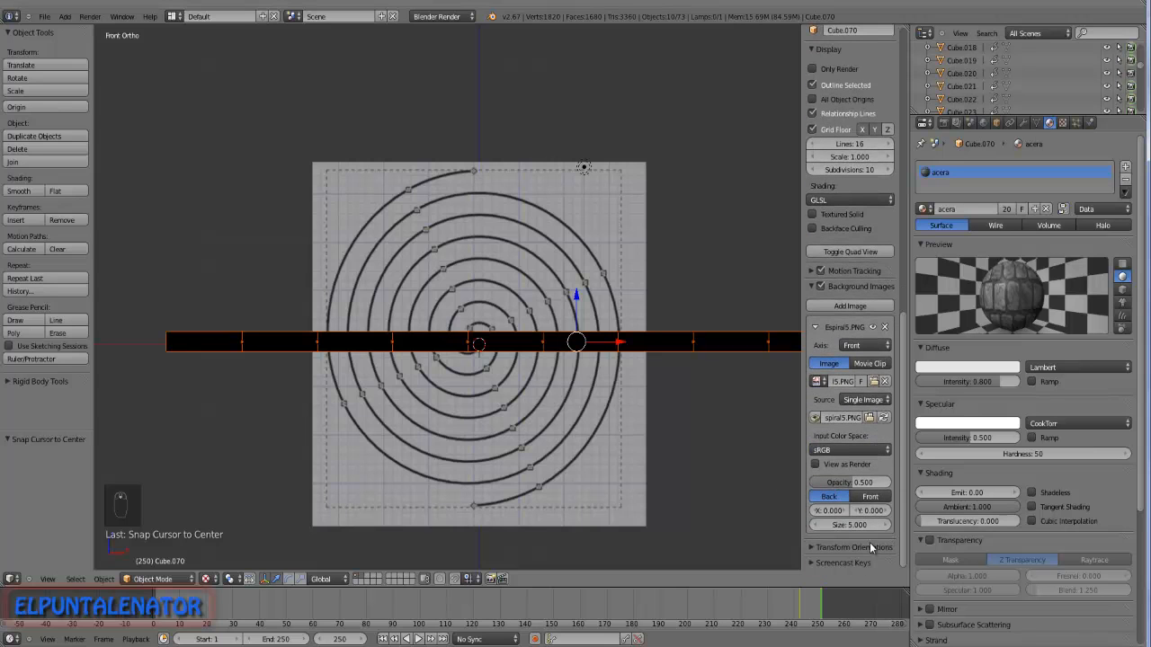
{"action": "left_click_drag", "start_coordinate": [868, 526], "coordinate": [832, 531]}
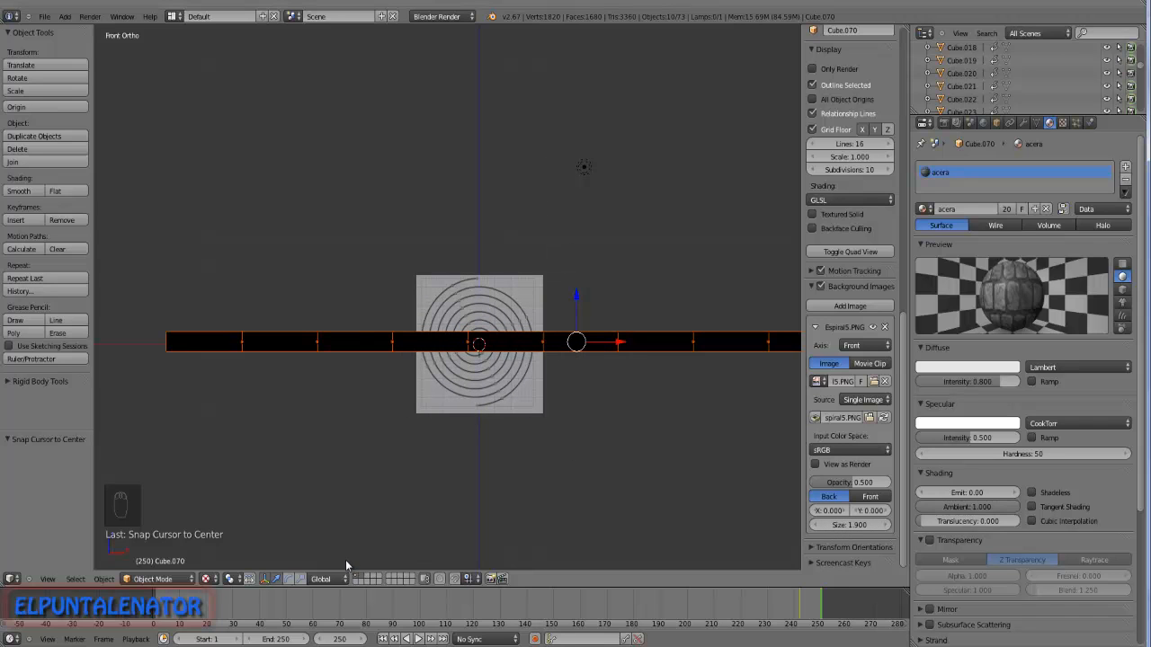
{"action": "key", "text": "Delete"}
{"action": "scroll", "coordinate": [483, 323], "scroll_direction": "up", "scroll_amount": 4}
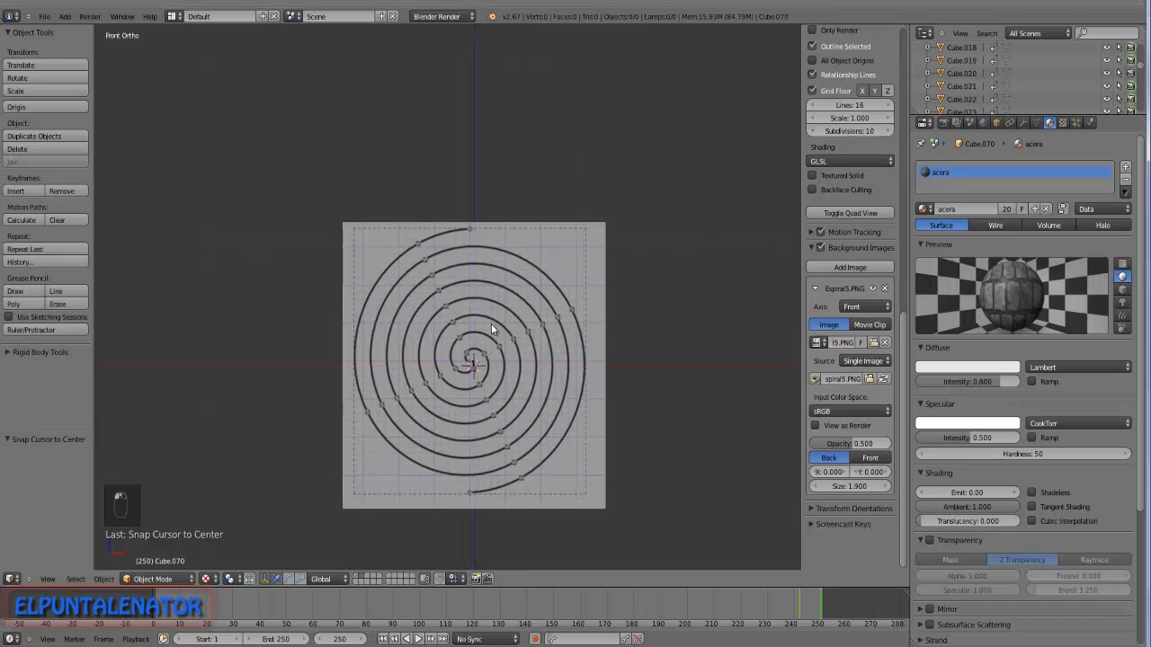
Add a Bezier curve at the 3D cursor in the center of the scene.
{"action": "key", "text": "shift+a"}
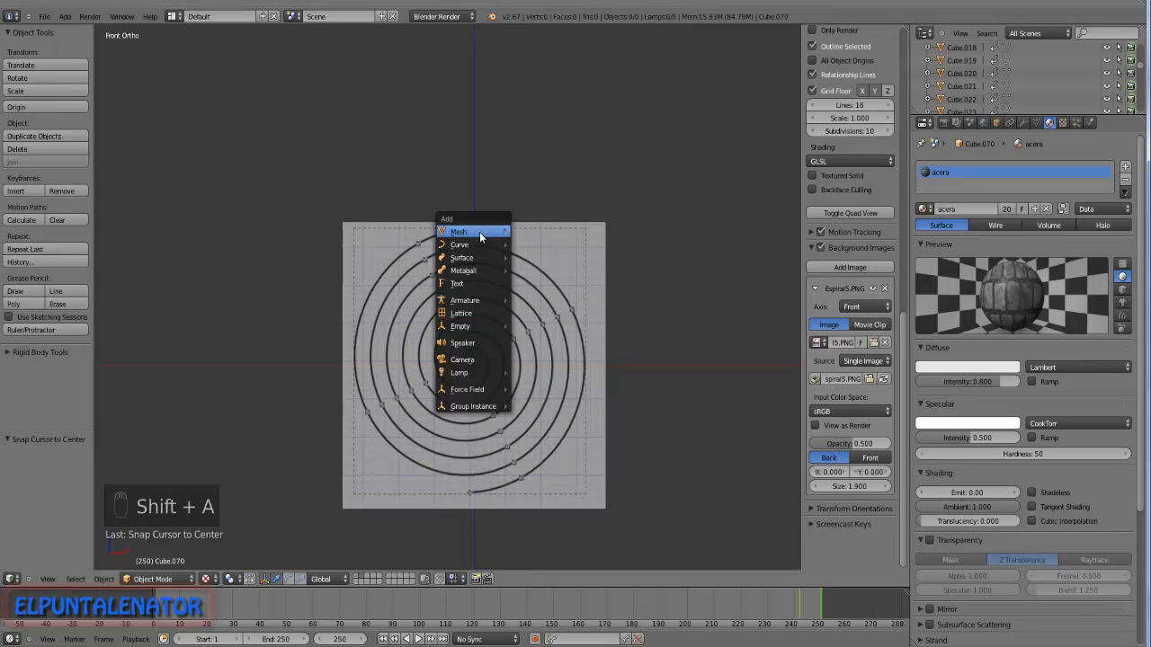
{"action": "mouse_move", "coordinate": [477, 238]}
{"action": "left_click", "coordinate": [529, 246]}
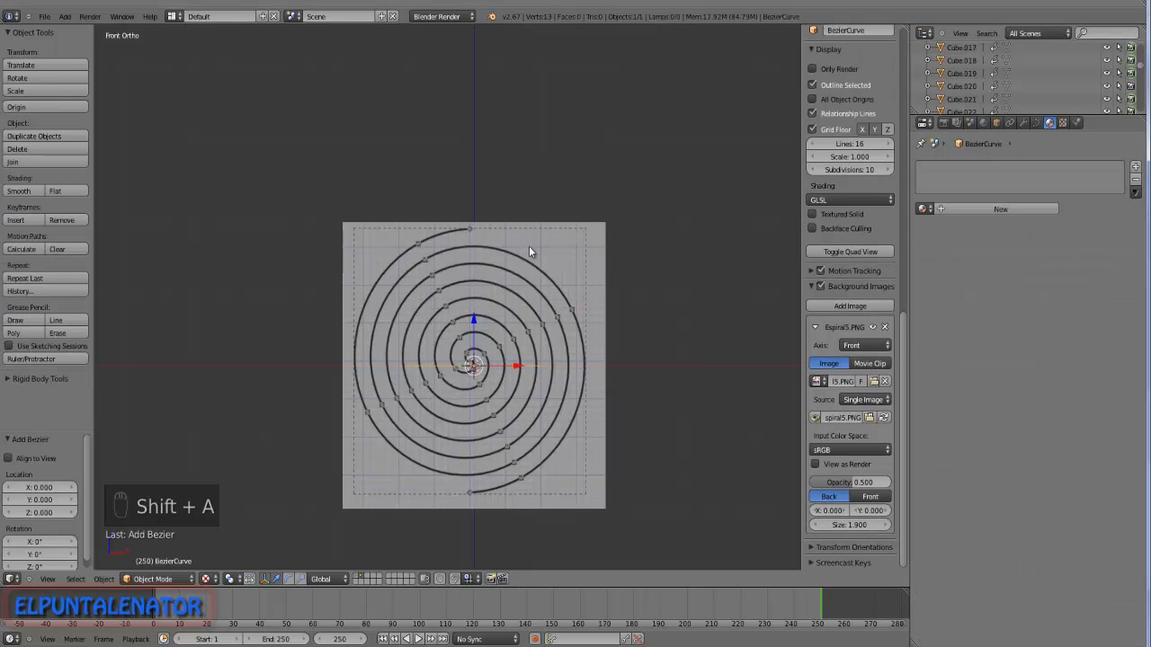
Straighten the Bezier curve in Edit Mode by rotating its left control point by -45° in top view.
{"action": "key", "text": "KP_7"}
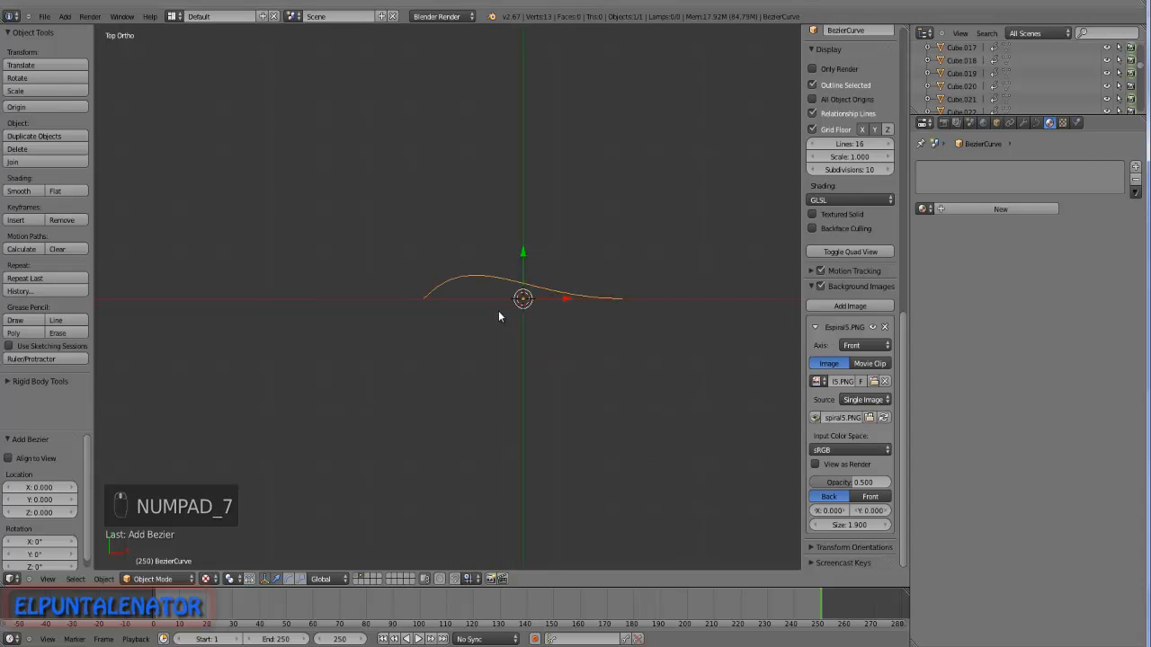
{"action": "key", "text": "Tab"}
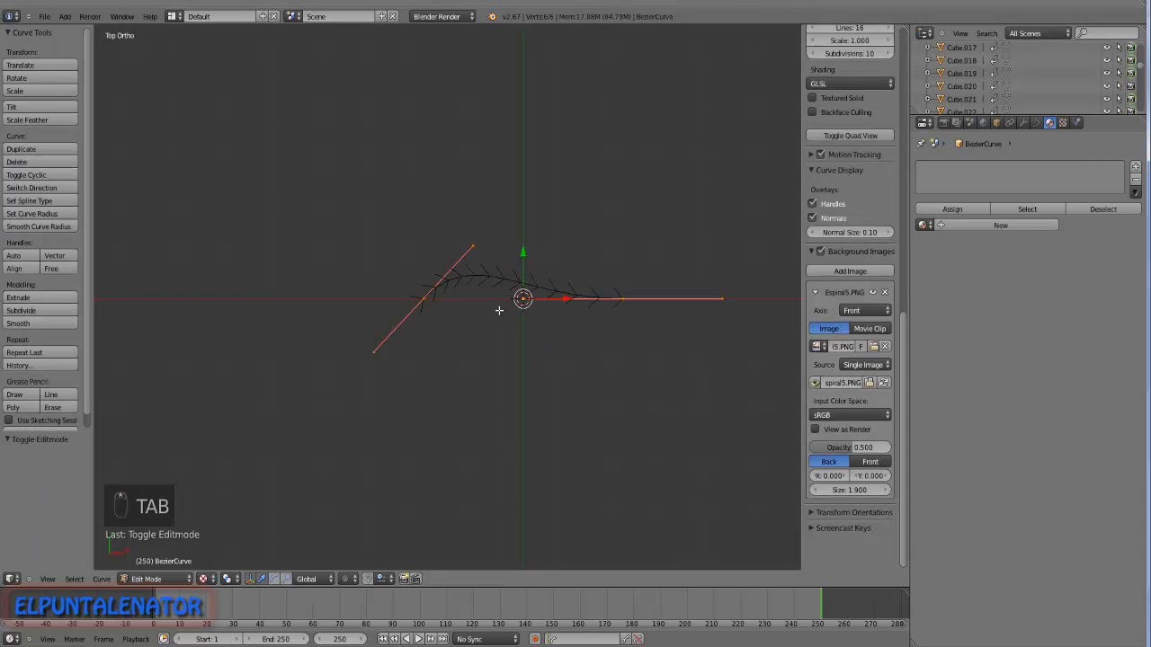
{"action": "right_click", "coordinate": [422, 299]}
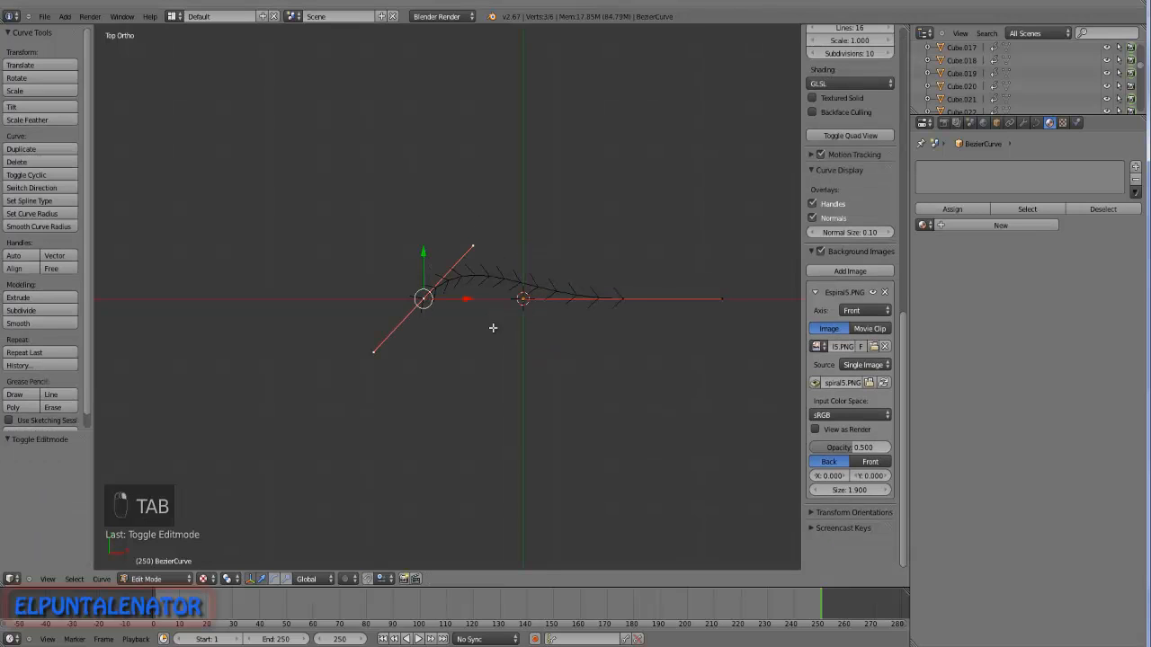
{"action": "key", "text": "r"}
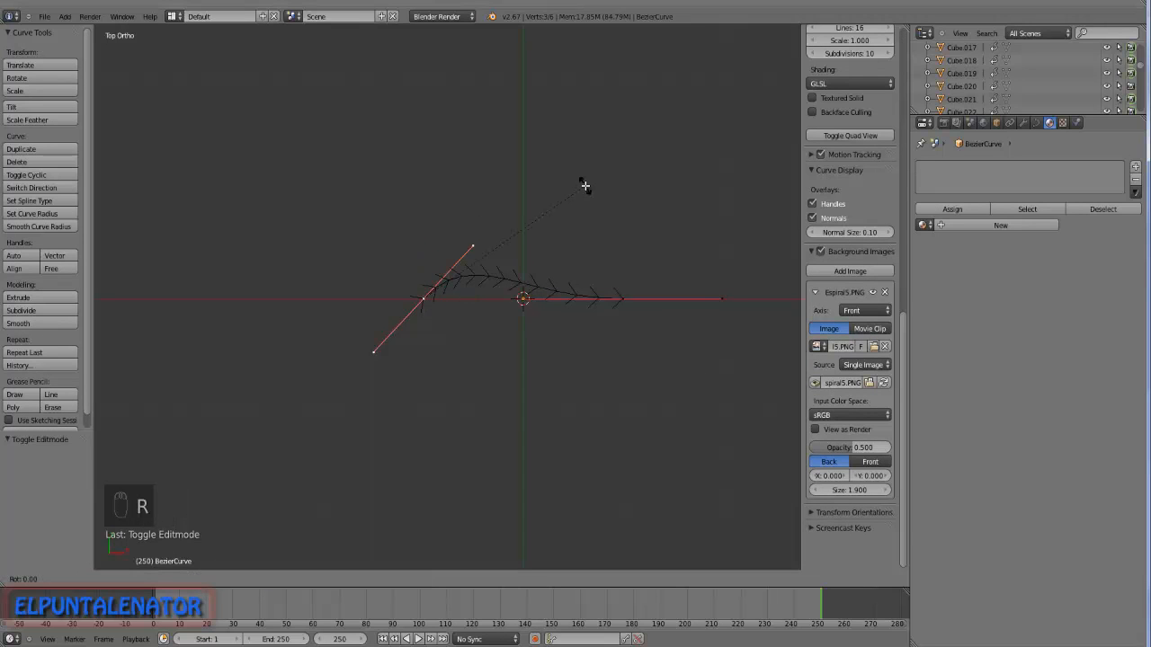
{"action": "type", "text": "0"}
{"action": "type", "text": "-45"}
{"action": "key", "text": "Return"}
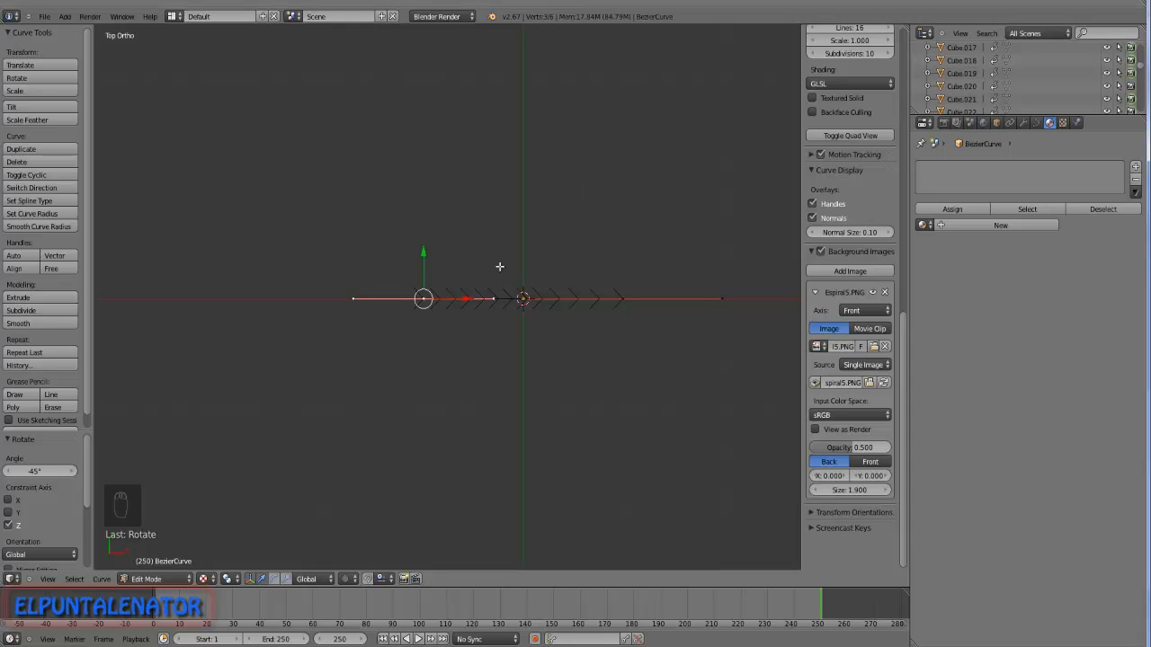
Move the whole curve about -1.719 along Z in front view, level with the spiral image's lower outer end.
{"action": "key", "text": "KP_1"}
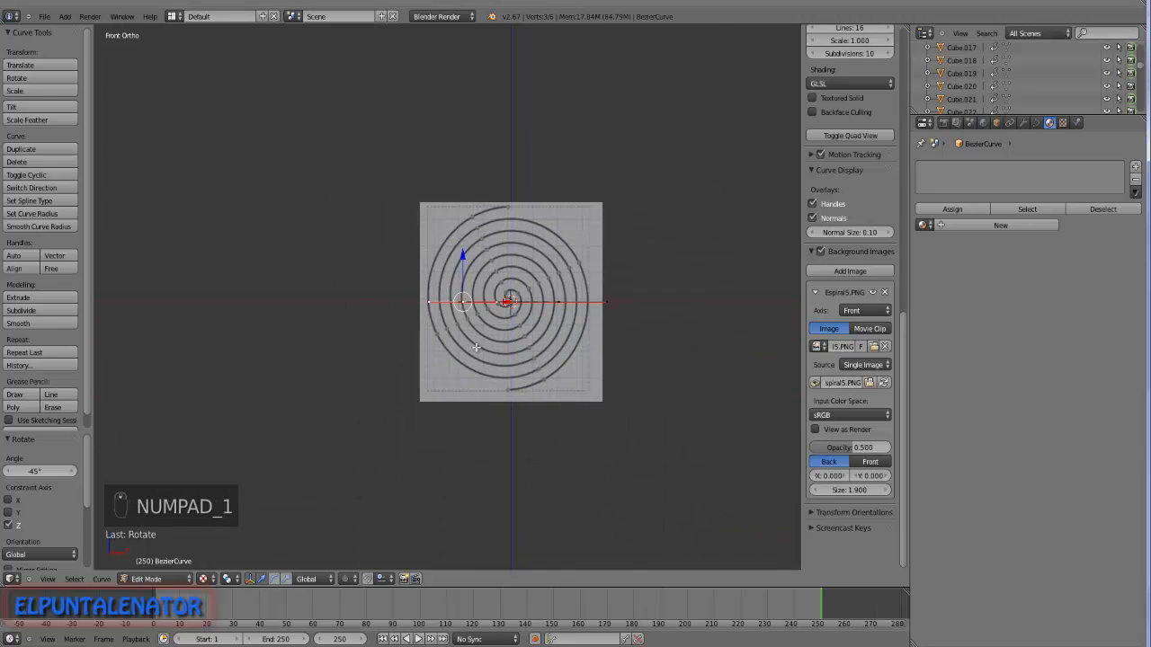
{"action": "scroll", "coordinate": [514, 348], "scroll_direction": "up", "scroll_amount": 4}
{"action": "scroll", "coordinate": [507, 279], "scroll_direction": "down", "scroll_amount": 3}
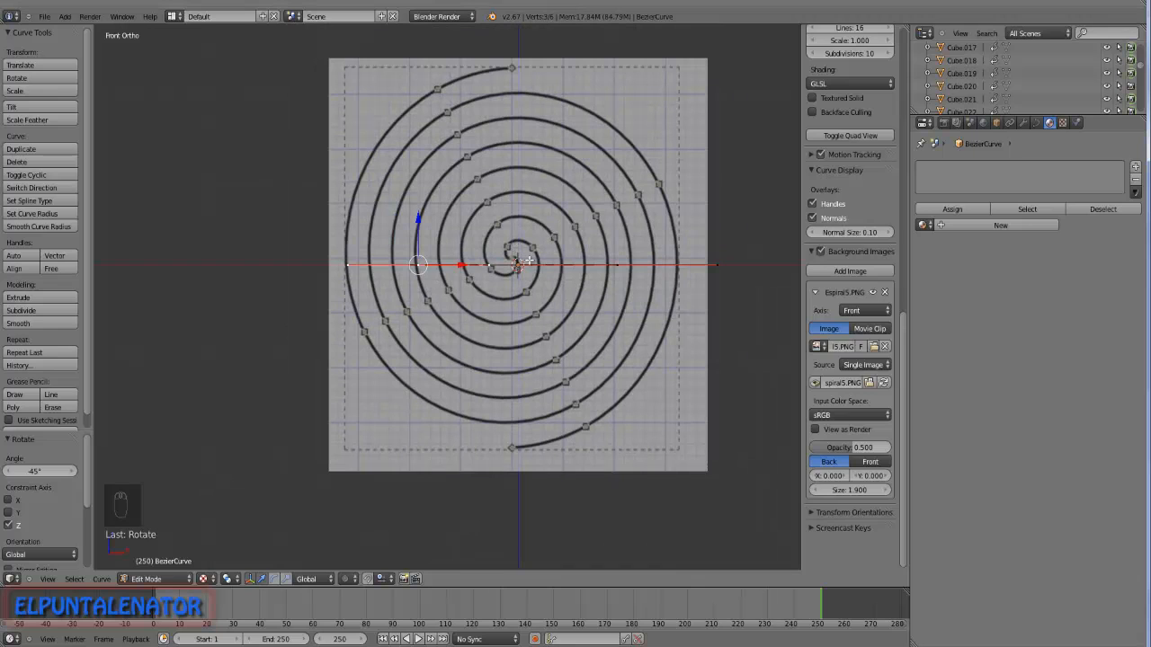
{"action": "key", "text": "a"}
{"action": "key", "text": "a"}
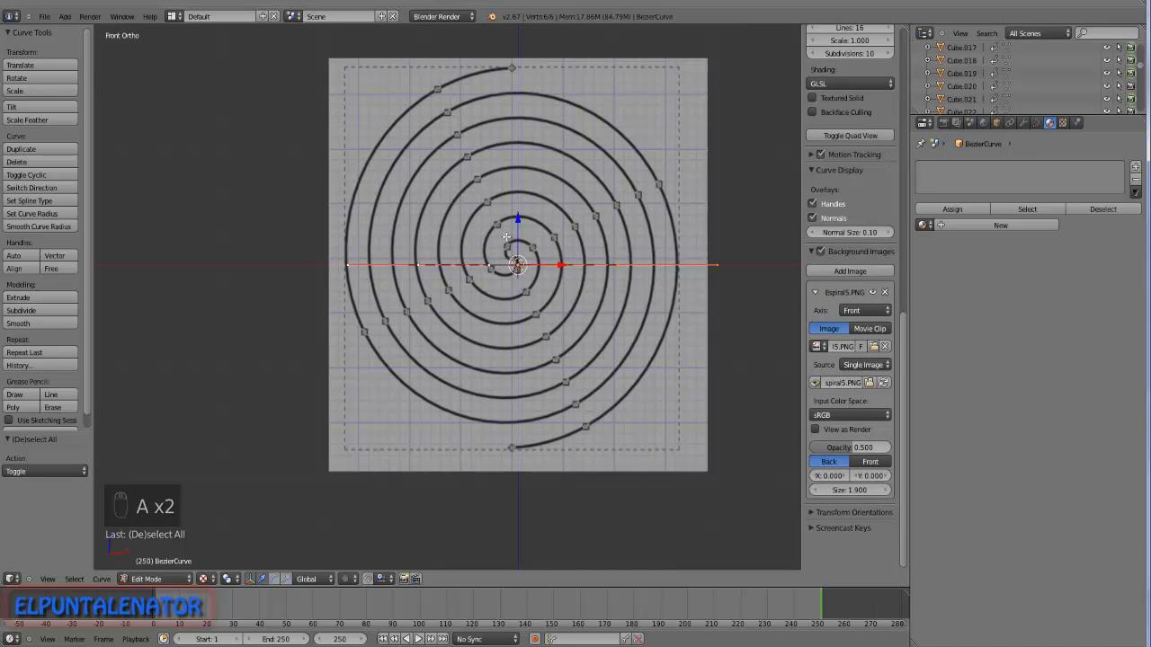
{"action": "key", "text": "g"}
{"action": "key", "text": "z"}
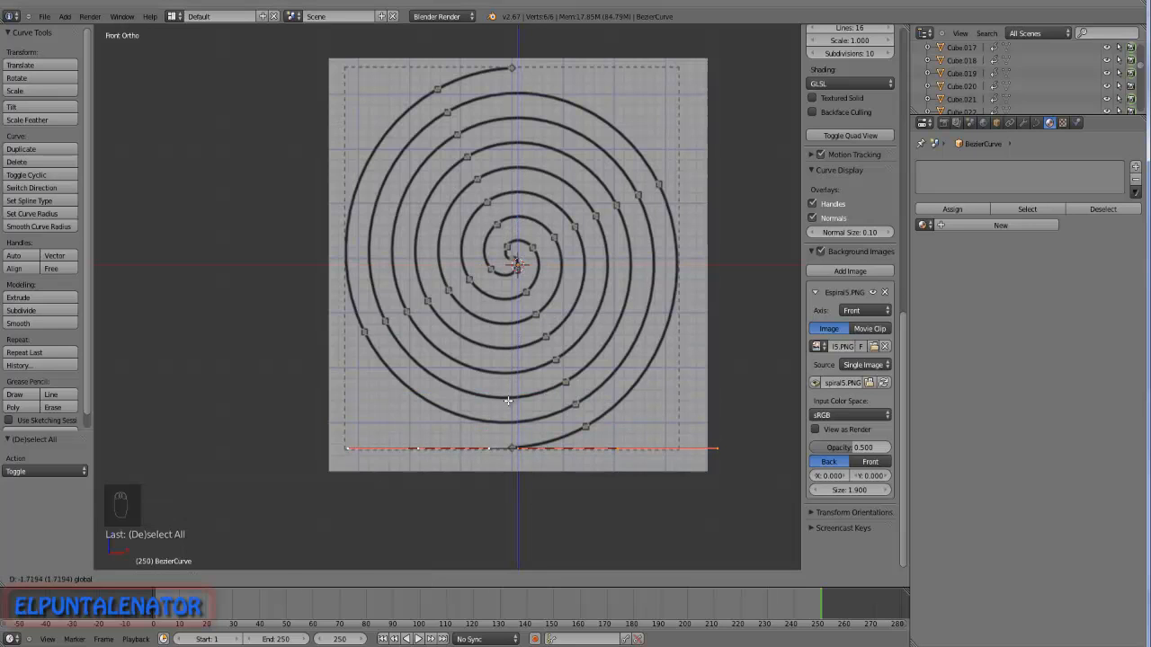
{"action": "left_click", "coordinate": [508, 401]}
Move the whole curve about -1.066 along X so its right end meets the spiral's lower outer end.
{"action": "scroll", "coordinate": [511, 481], "scroll_direction": "up", "scroll_amount": 4}
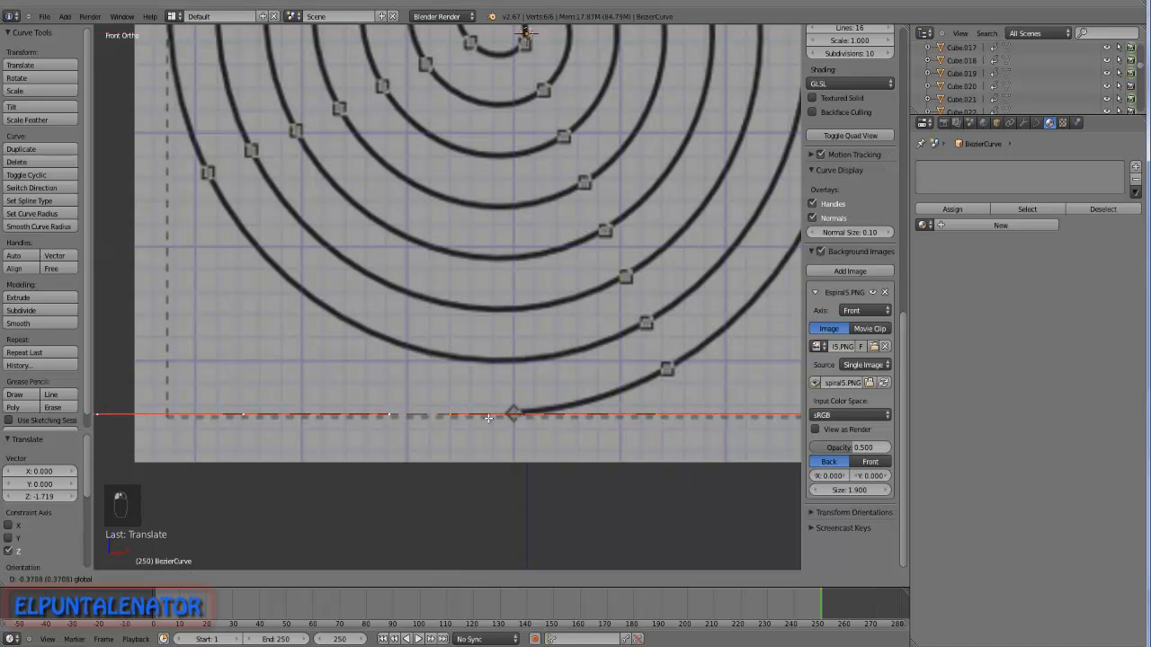
{"action": "left_click", "coordinate": [351, 423]}
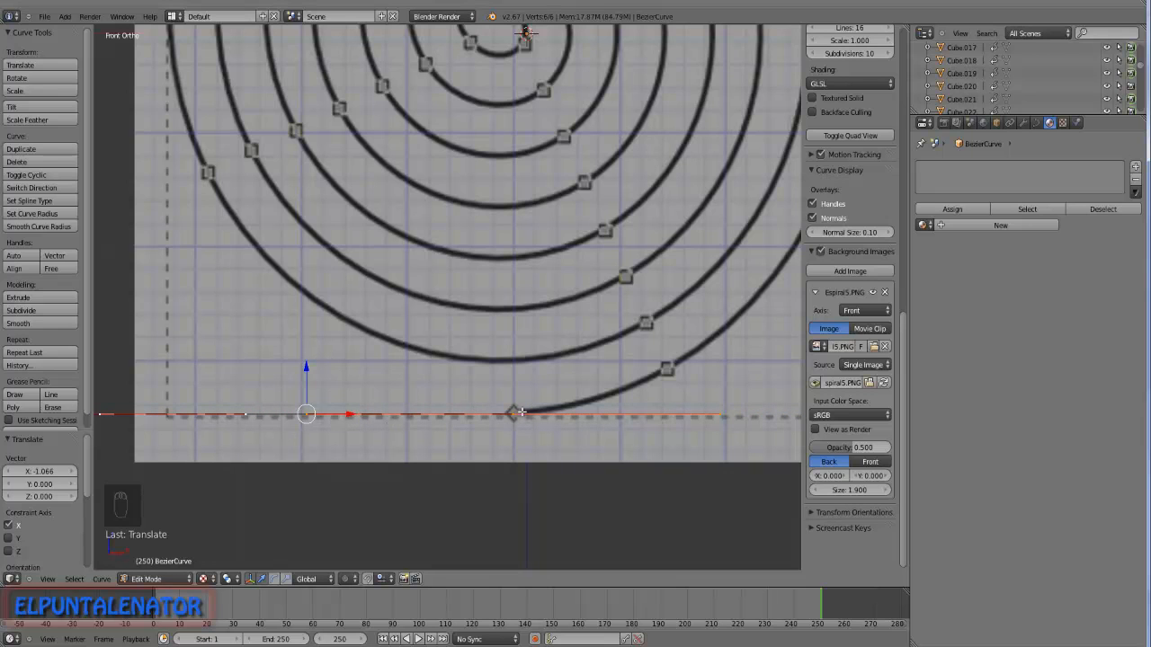
{"action": "mouse_move", "coordinate": [526, 416]}
{"action": "middle_mouse_down"}
{"action": "mouse_move", "coordinate": [513, 442]}
{"action": "mouse_move", "coordinate": [513, 404]}
{"action": "middle_mouse_up"}
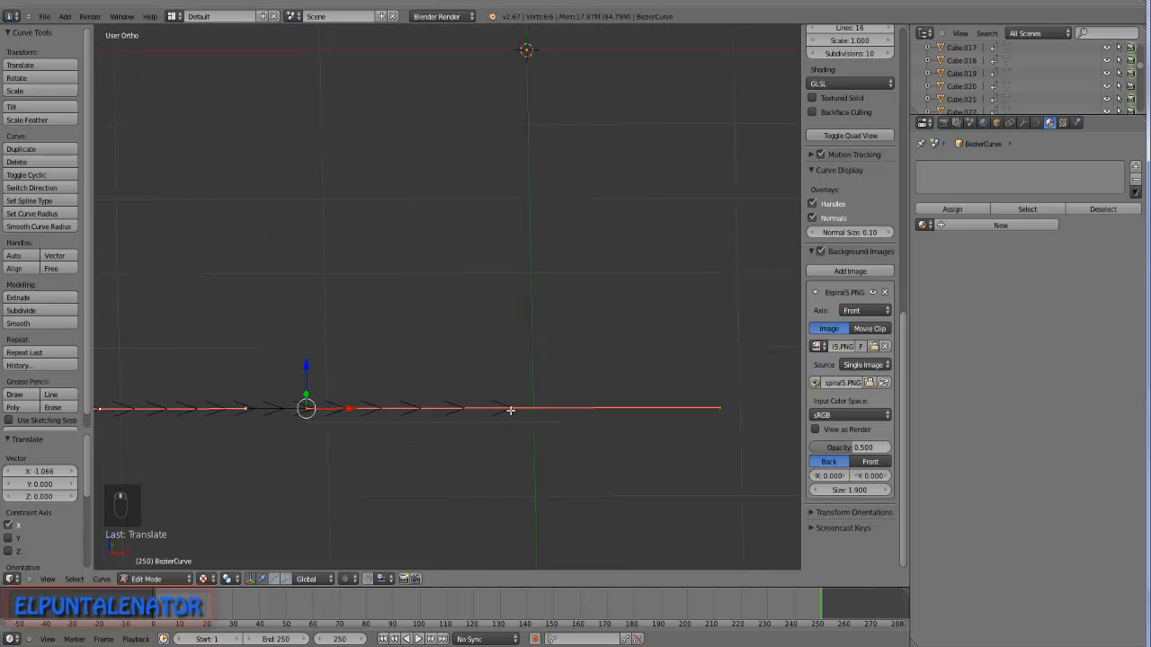
{"action": "key", "text": "KP_1"}
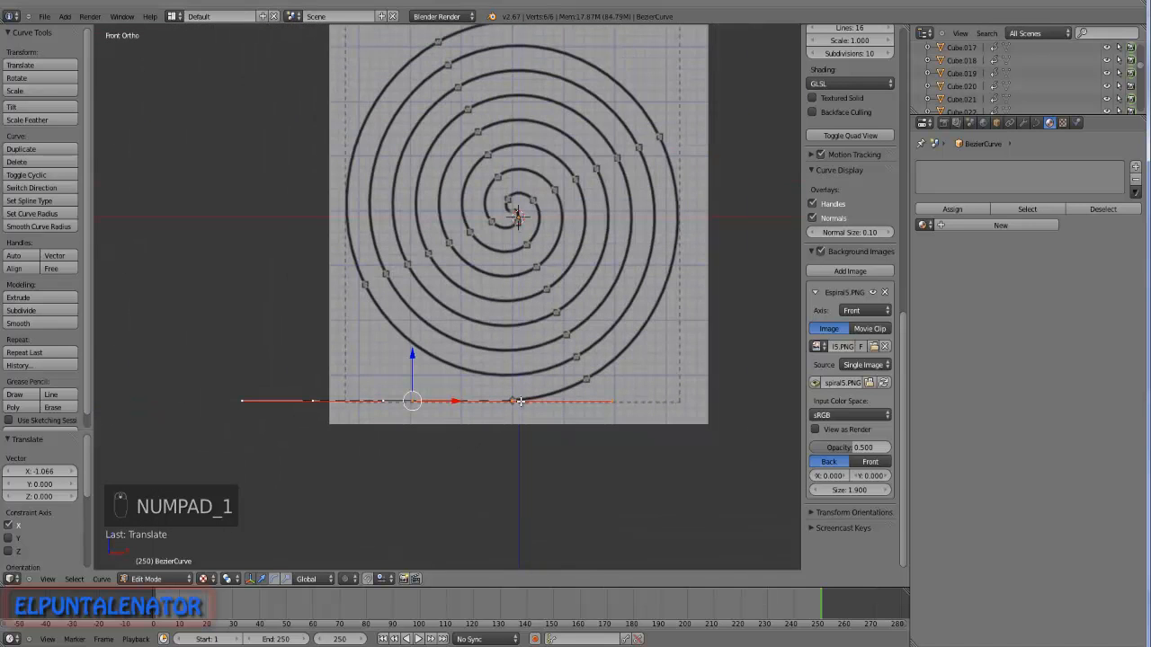
{"action": "scroll", "coordinate": [520, 402], "scroll_direction": "up", "scroll_amount": 3}
{"action": "scroll", "coordinate": [523, 255], "scroll_direction": "down", "scroll_amount": 2}
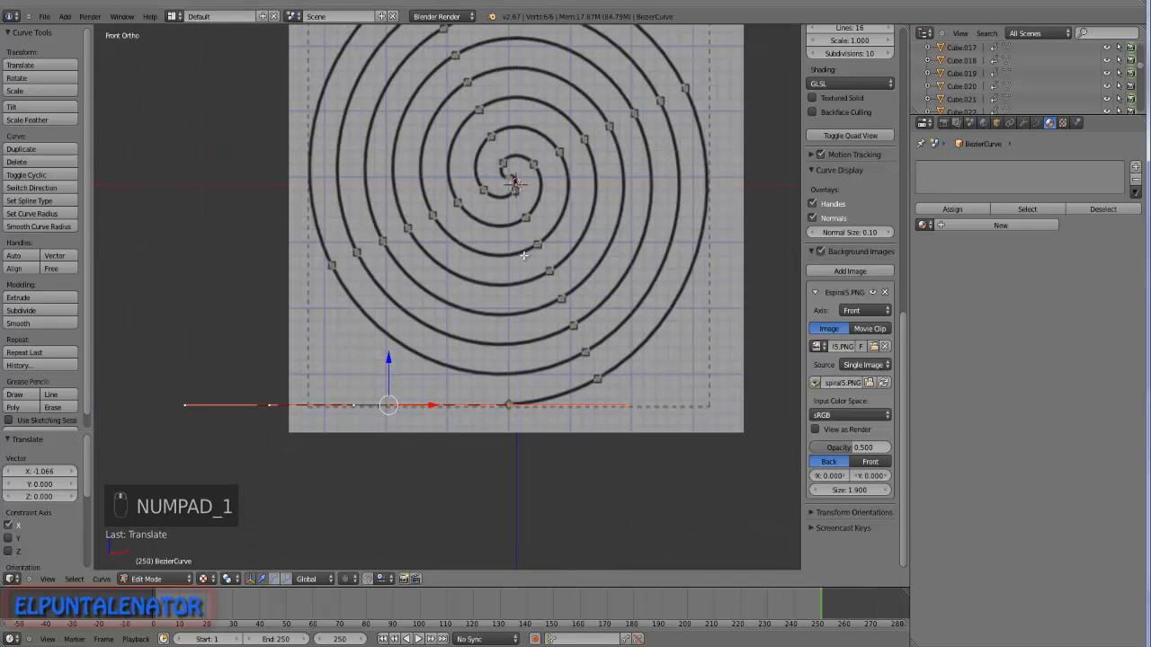
Extrude the curve's right end point to the spiral's next marker, about 0.744 in X and 0.207 in Z.
{"action": "right_click", "coordinate": [507, 405]}
{"action": "scroll", "coordinate": [534, 405], "scroll_direction": "up", "scroll_amount": 3}
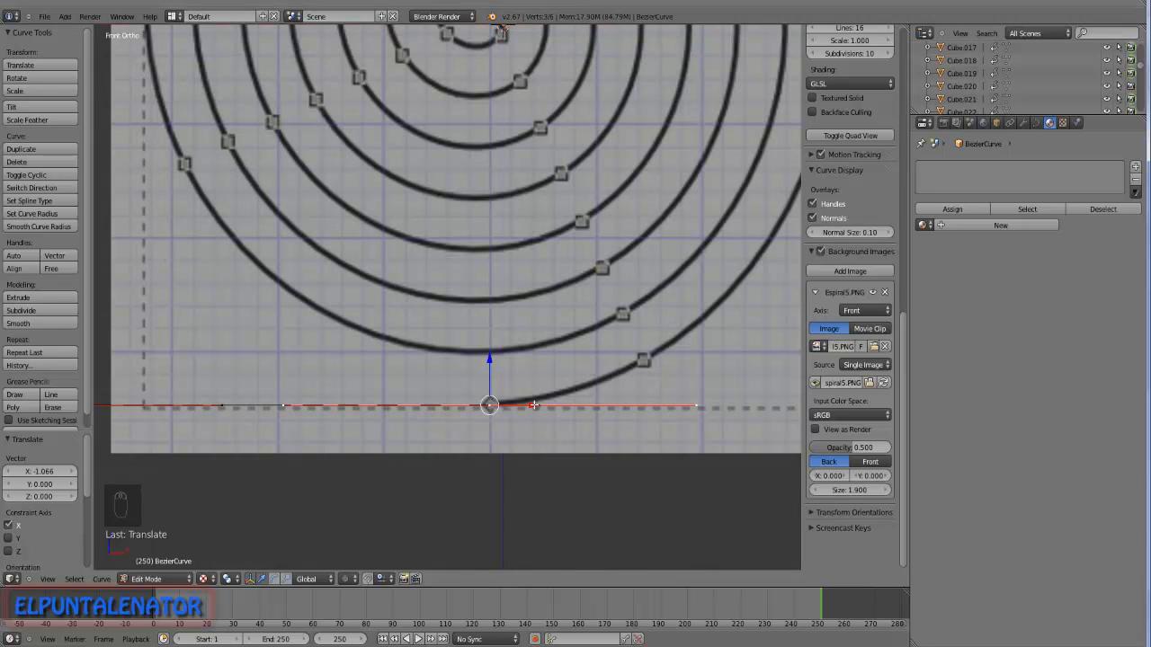
{"action": "key", "text": "e"}
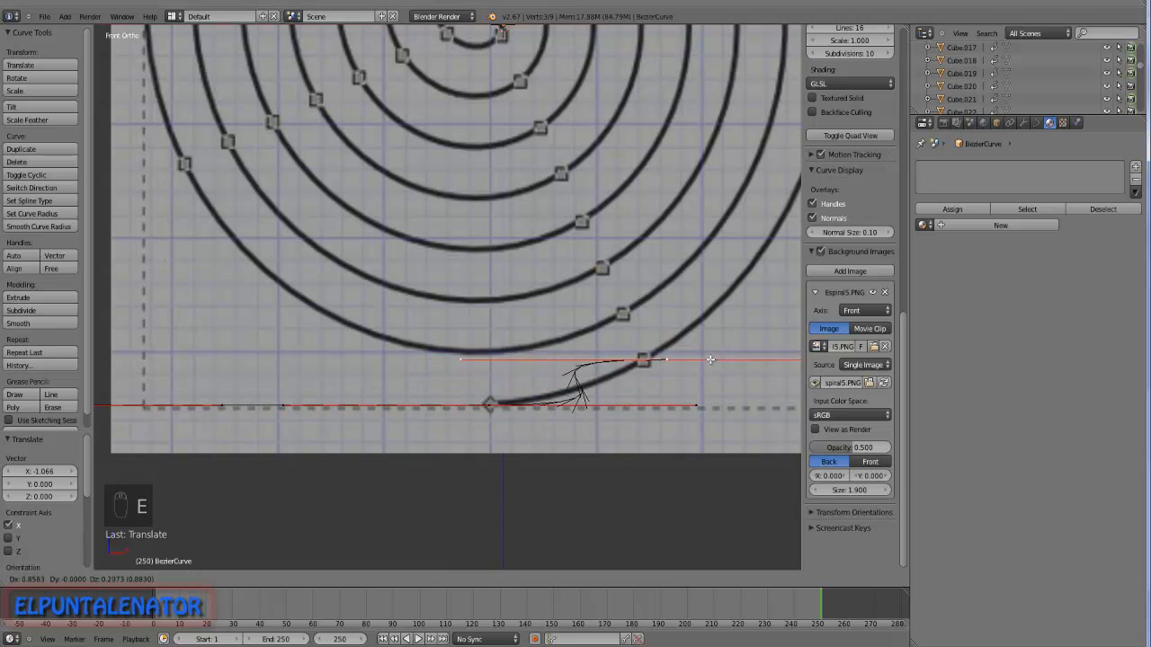
{"action": "left_click", "coordinate": [692, 360]}
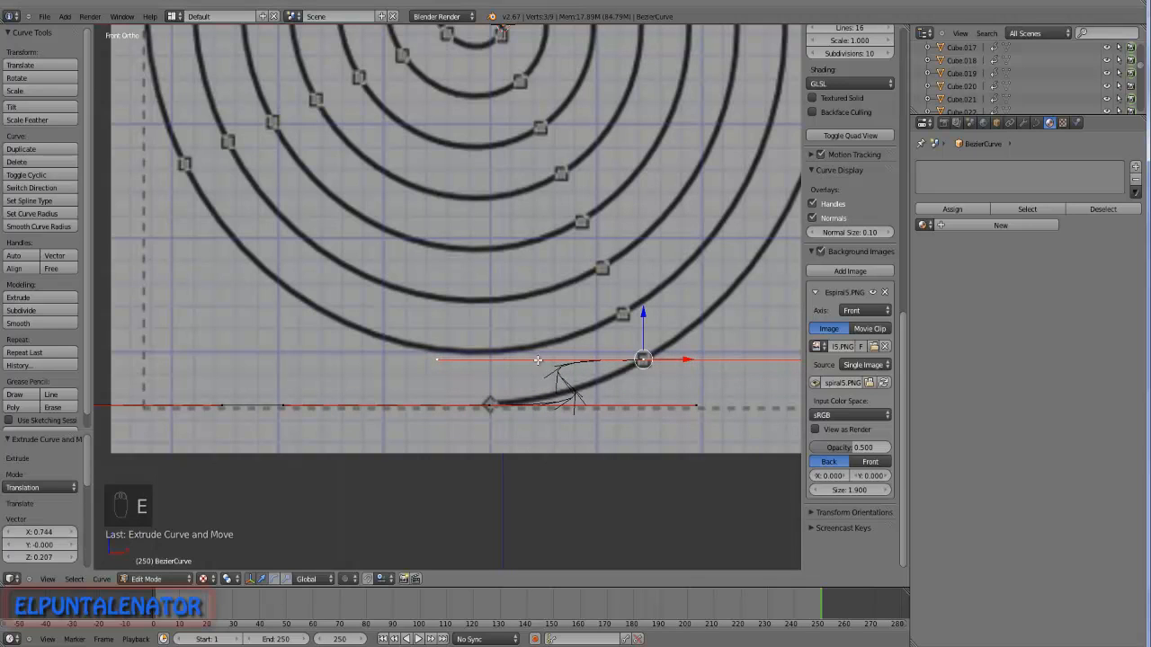
Set the new point's handles to Free and adjust the handles at both ends of the first segment to follow the spiral.
{"action": "right_click", "coordinate": [441, 360]}
{"action": "right_click", "coordinate": [649, 360]}
{"action": "key", "text": "v"}
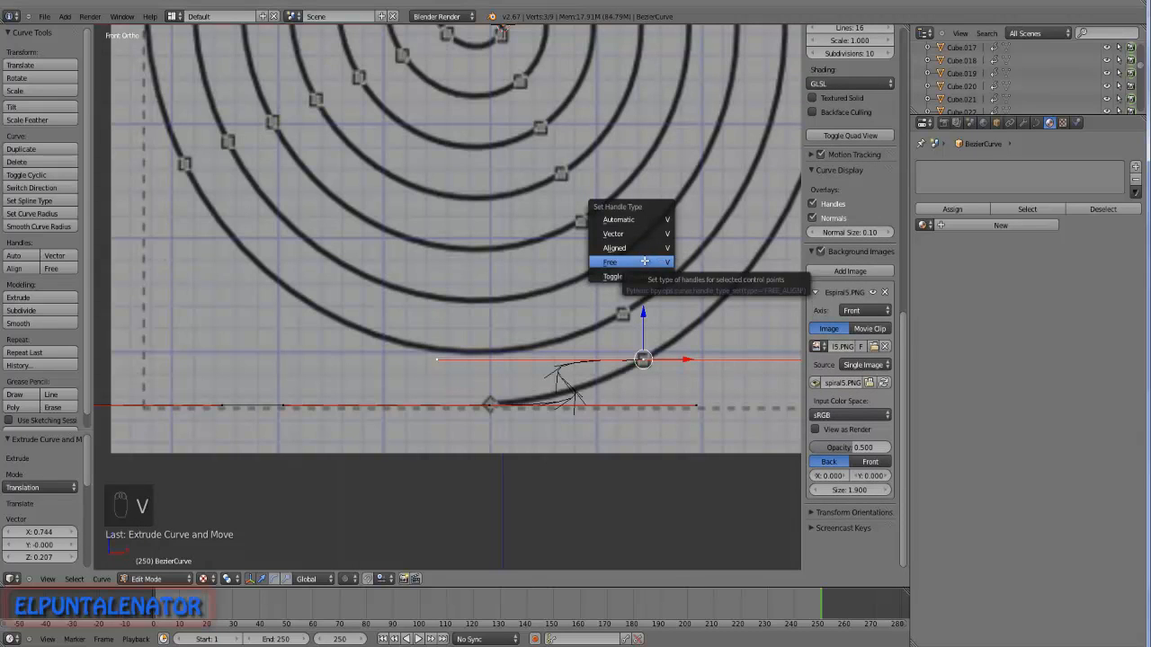
{"action": "left_click", "coordinate": [644, 261]}
{"action": "right_click", "coordinate": [441, 361]}
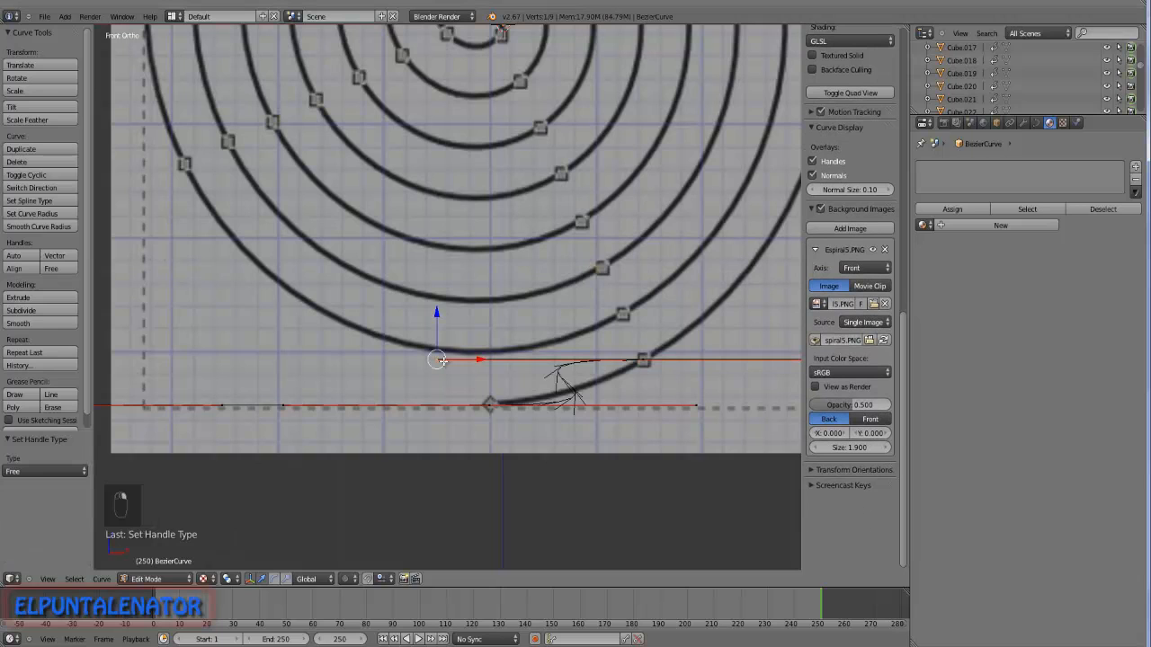
{"action": "key", "text": "g"}
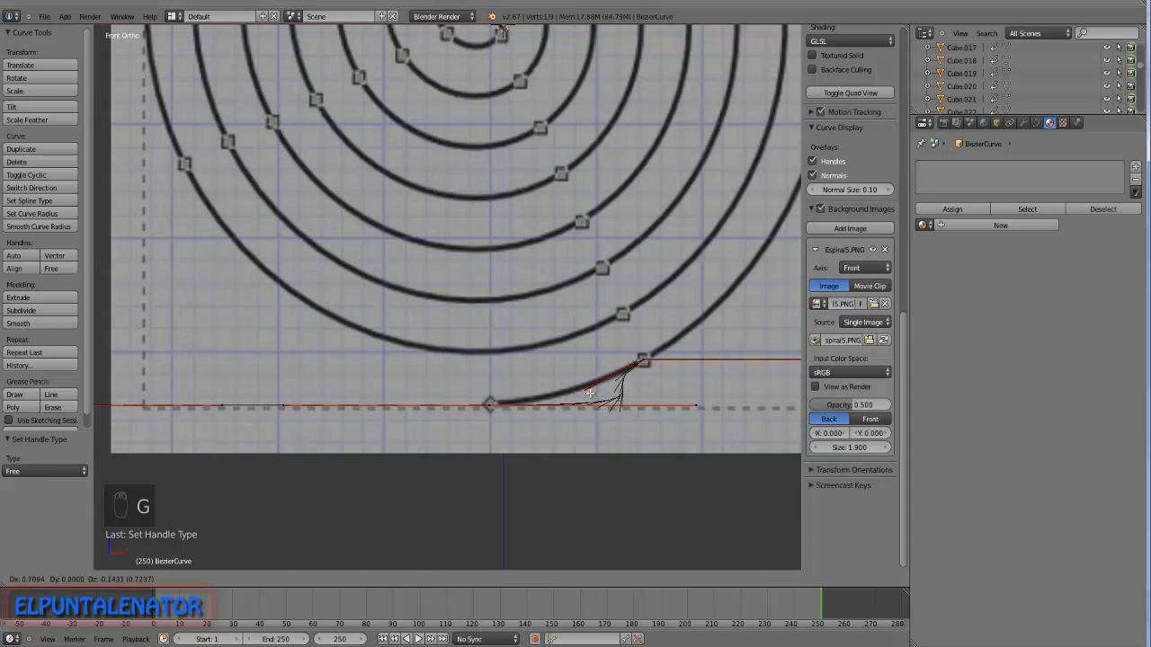
{"action": "left_click", "coordinate": [589, 393]}
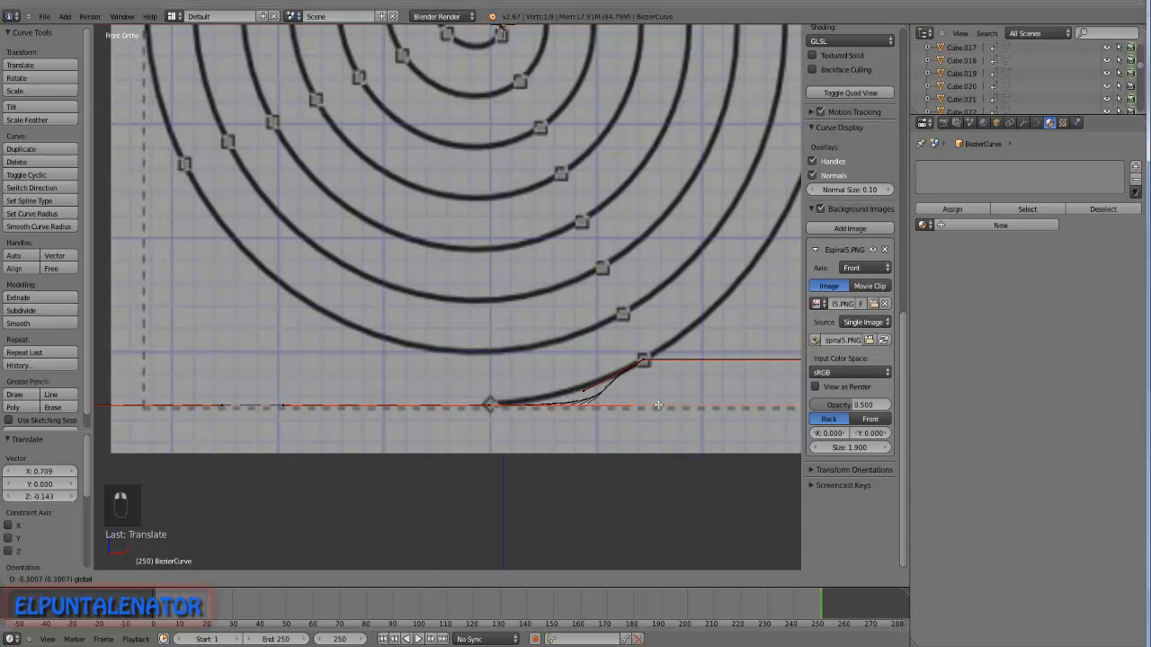
{"action": "left_click", "coordinate": [656, 407]}
Move the end point's outer handle about -0.494 in X and 0.146 in Z, and select the end point.
{"action": "scroll", "coordinate": [679, 377], "scroll_direction": "down", "scroll_amount": 4}
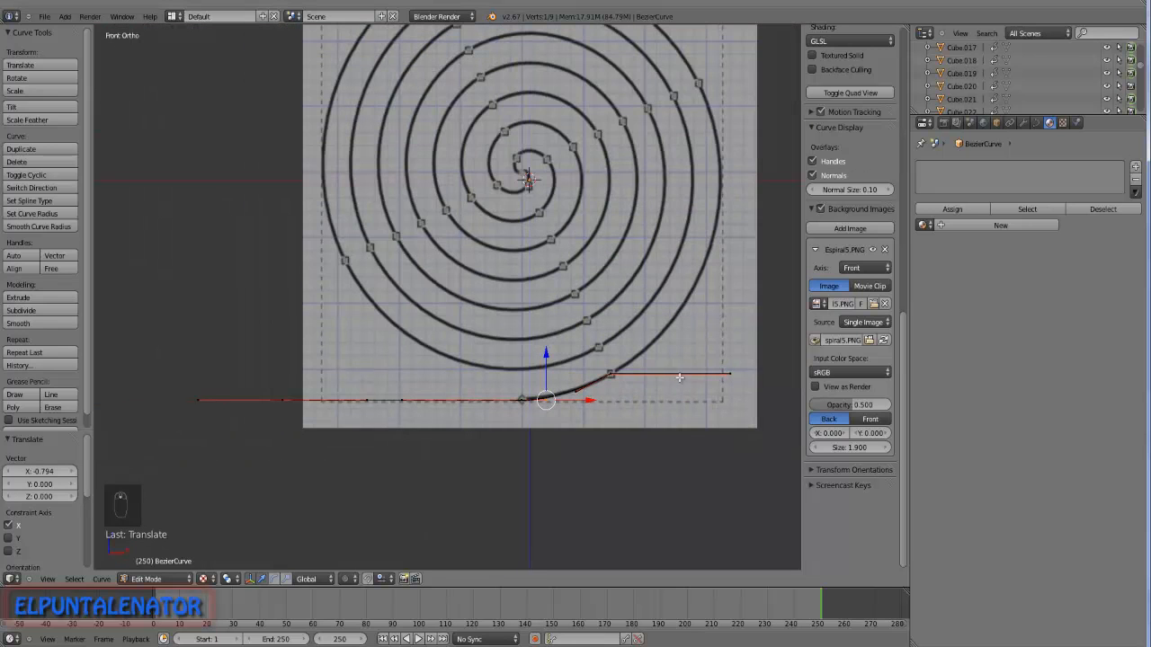
{"action": "right_click", "coordinate": [734, 375]}
{"action": "key", "text": "g"}
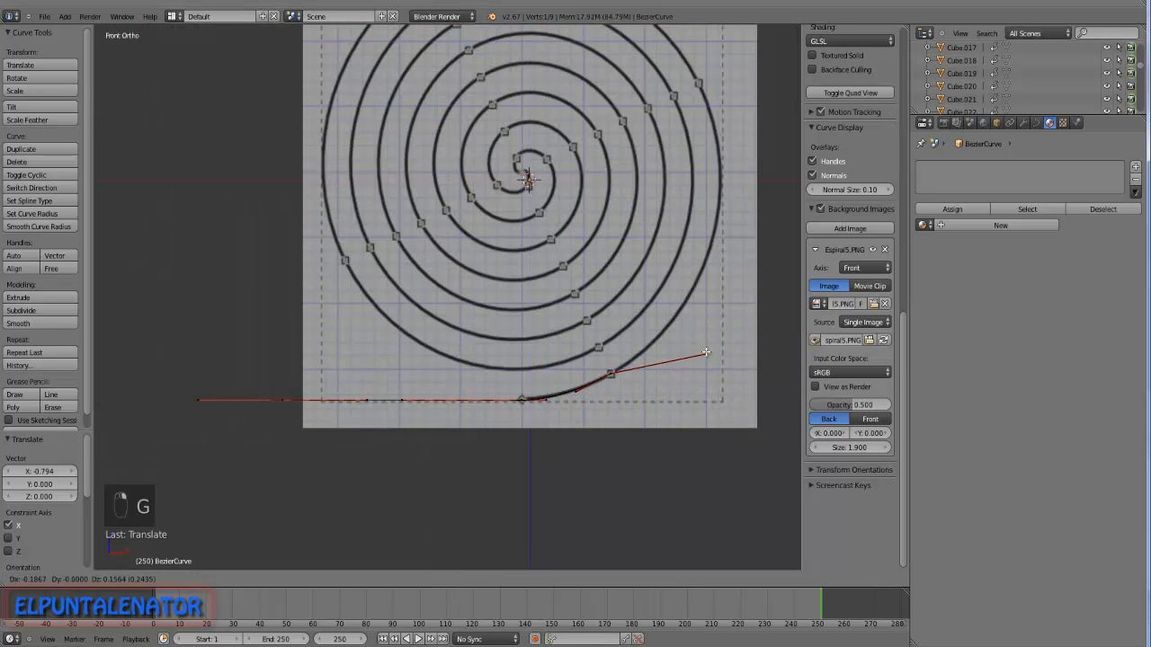
{"action": "left_click", "coordinate": [611, 374]}
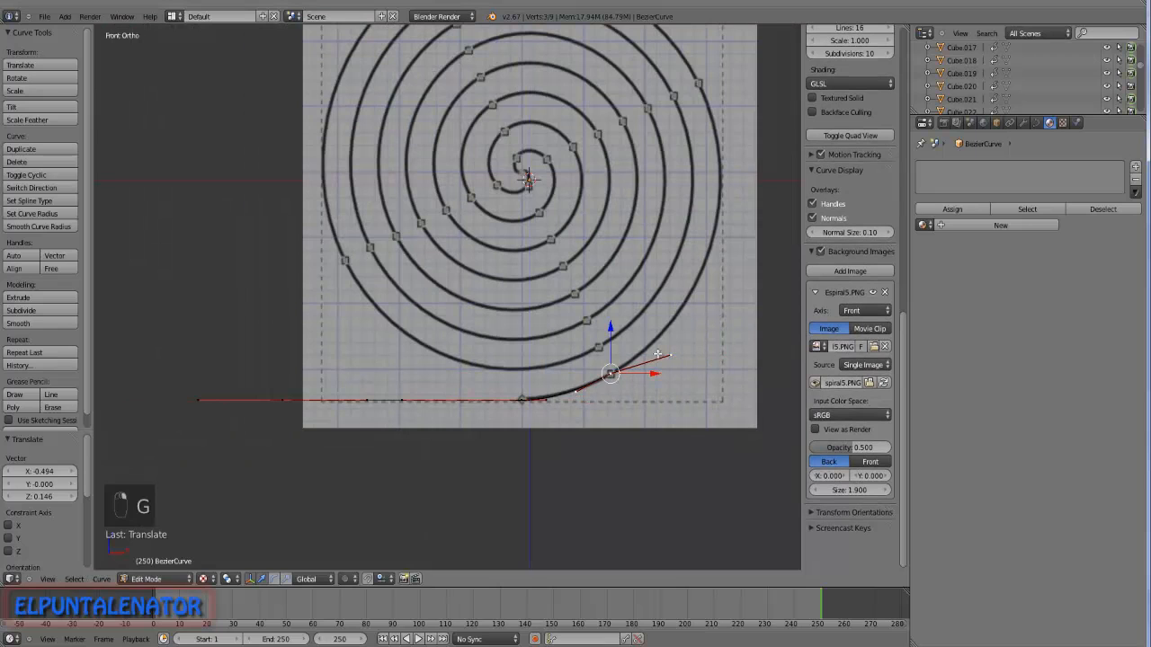
Extrude the end point to the spiral's upper-right marker, about 0.742 in X and 2.280 in Z, and bend its inner handle along the arc.
{"action": "key", "text": "e"}
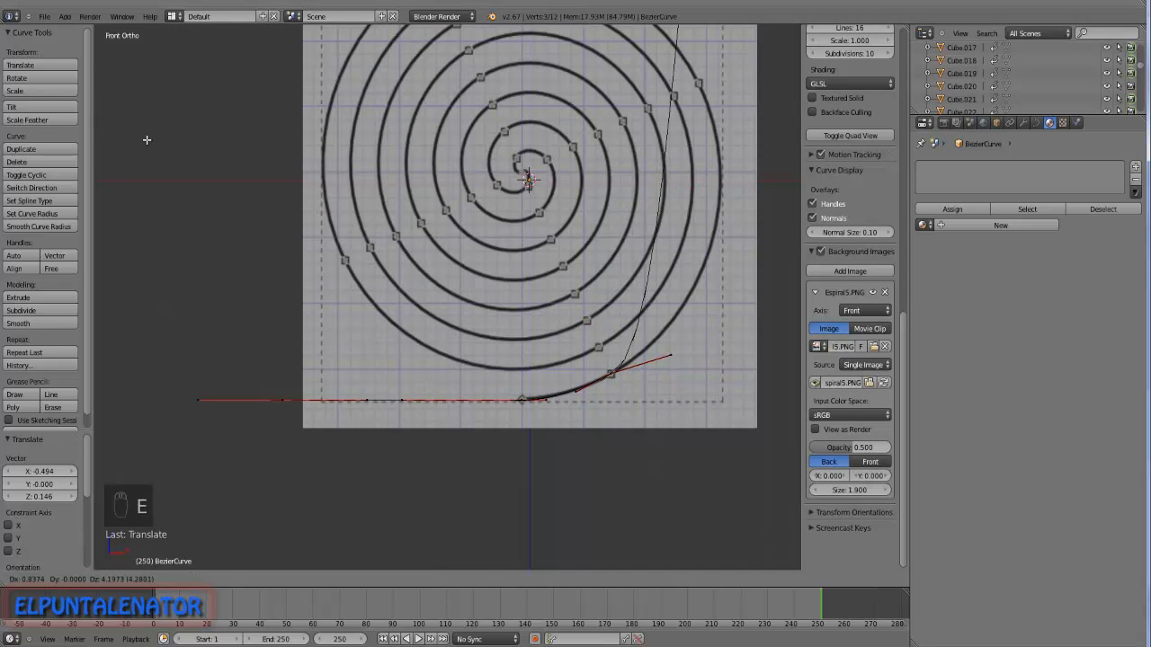
{"action": "left_click", "coordinate": [136, 404]}
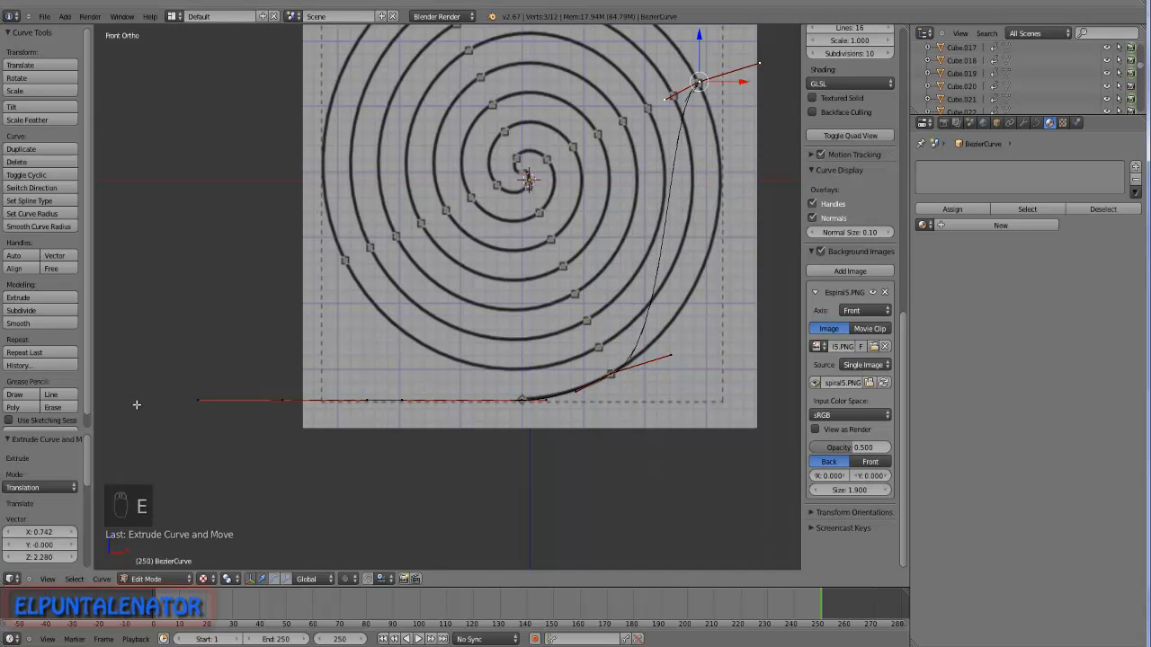
{"action": "scroll", "coordinate": [345, 405], "scroll_direction": "down", "scroll_amount": 2}
{"action": "scroll", "coordinate": [553, 256], "scroll_direction": "up", "scroll_amount": 3}
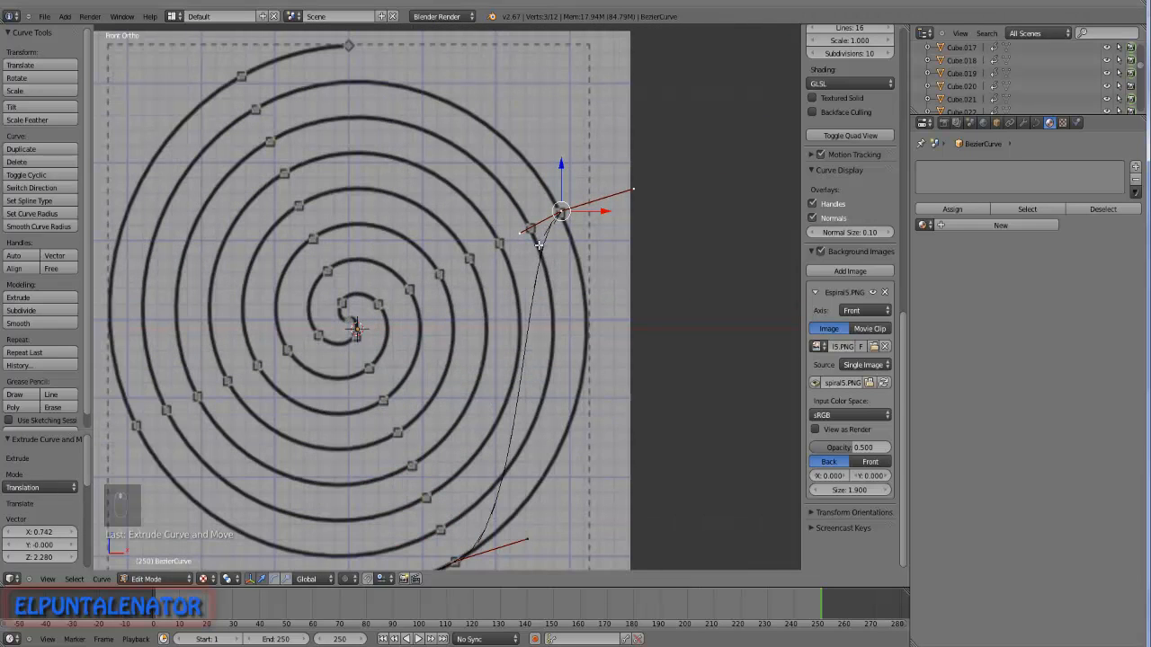
{"action": "key", "text": "g"}
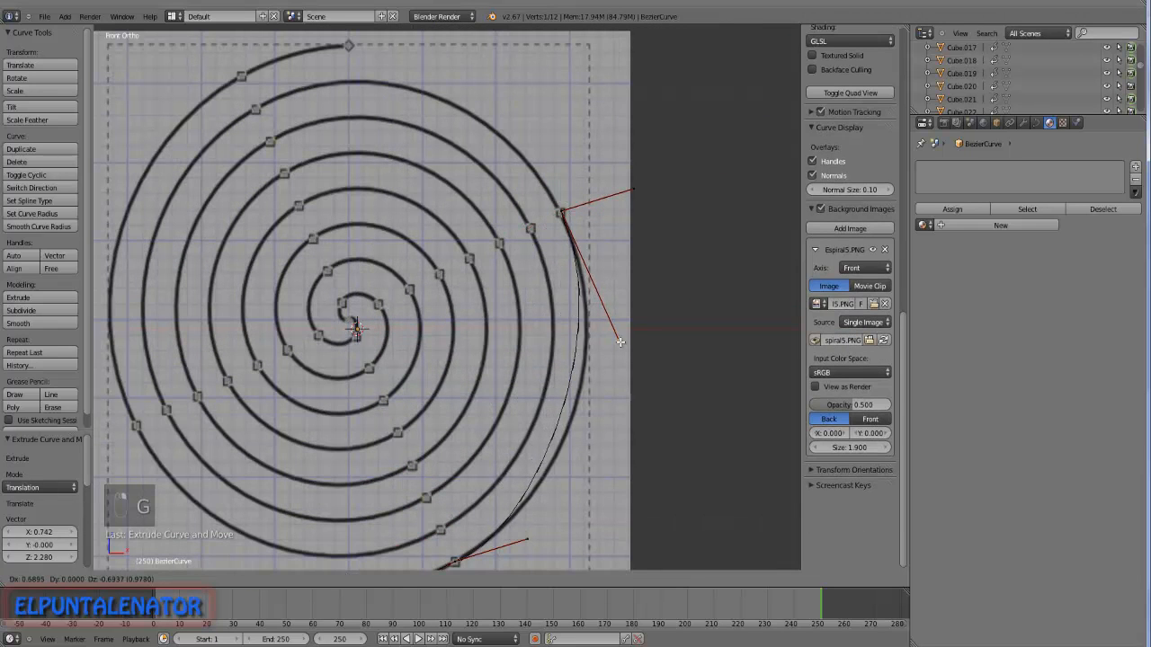
{"action": "left_click", "coordinate": [634, 357]}
Trace the remaining turns to the spiral's center with extruded points and adjusted handles, and return to Object Mode.
{"action": "right_click", "coordinate": [526, 539]}
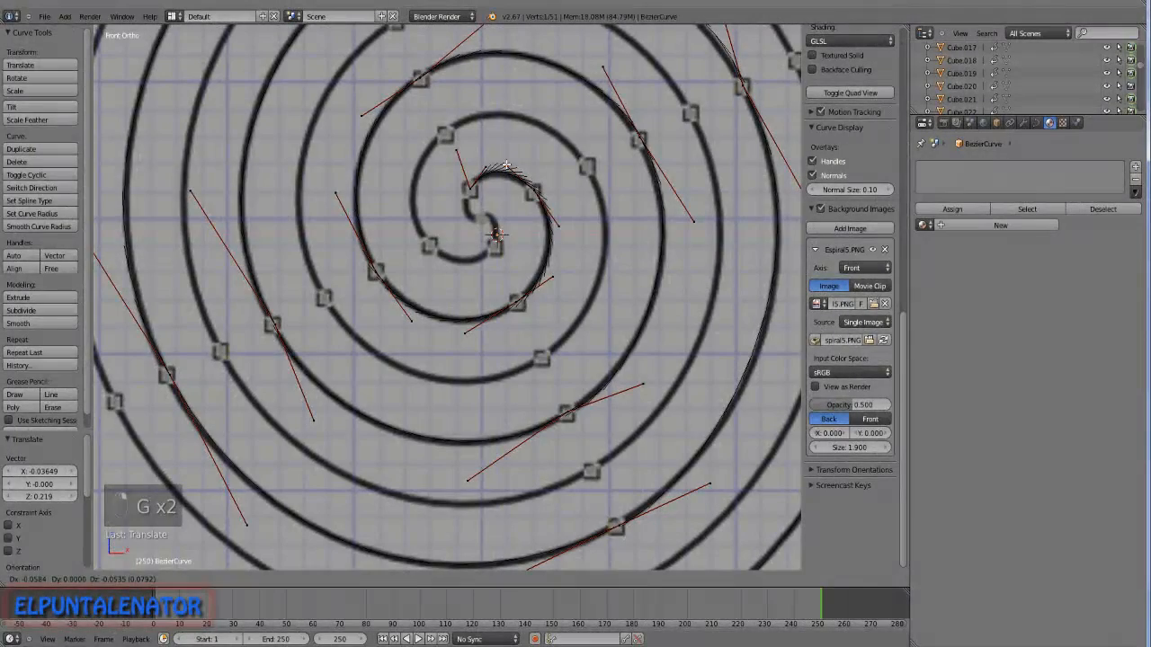
{"action": "key", "text": "g"}
{"action": "left_click", "coordinate": [454, 205]}
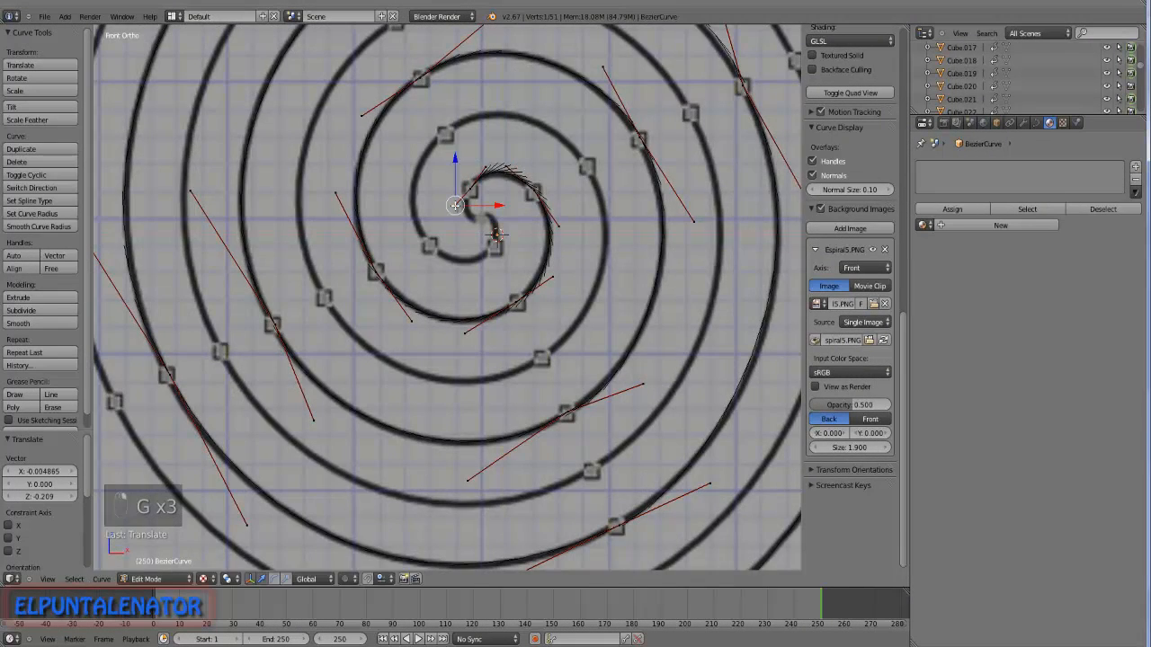
{"action": "scroll", "coordinate": [474, 236], "scroll_direction": "down", "scroll_amount": 4}
{"action": "scroll", "coordinate": [474, 236], "scroll_direction": "down", "scroll_amount": 3}
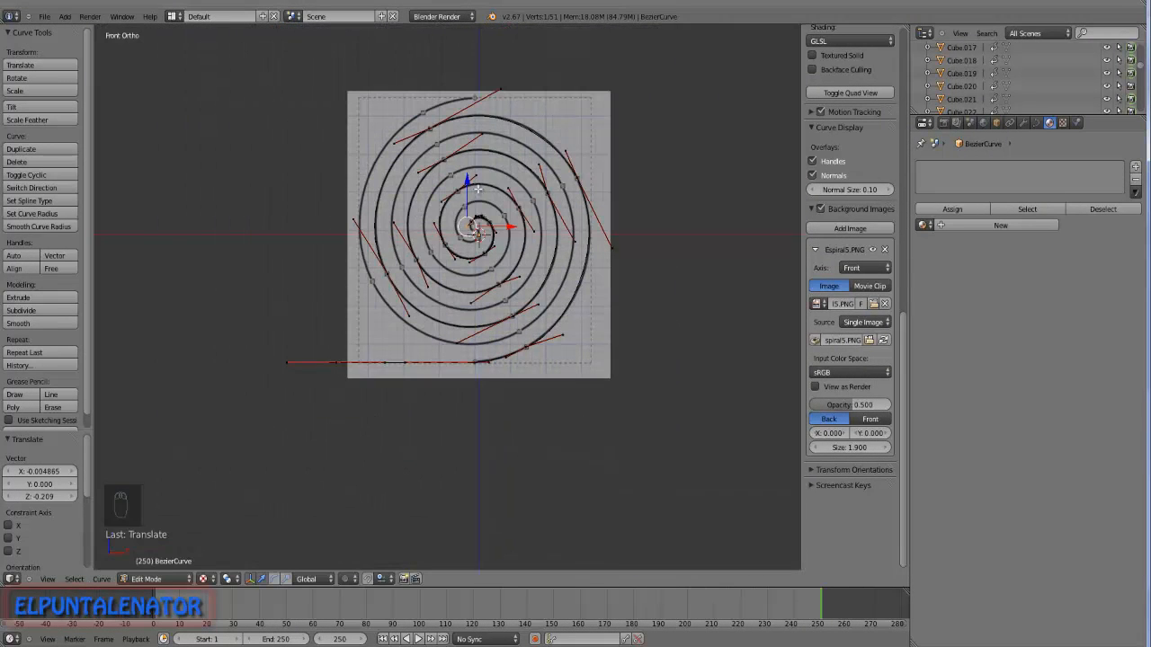
{"action": "key", "text": "Tab"}
{"action": "mouse_move", "coordinate": [442, 244]}
{"action": "middle_mouse_down"}
{"action": "mouse_move", "coordinate": [517, 258]}
{"action": "mouse_move", "coordinate": [419, 257]}
{"action": "mouse_move", "coordinate": [438, 243]}
{"action": "middle_mouse_up"}
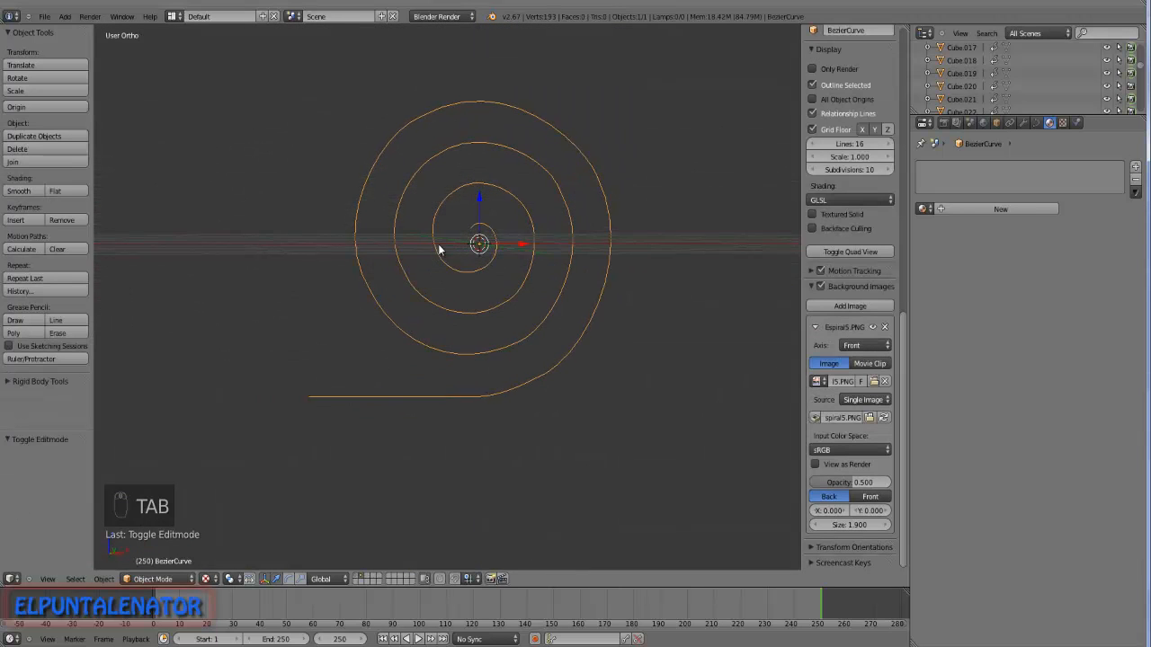
{"action": "middle_click_drag", "start_coordinate": [385, 399], "coordinate": [431, 401]}
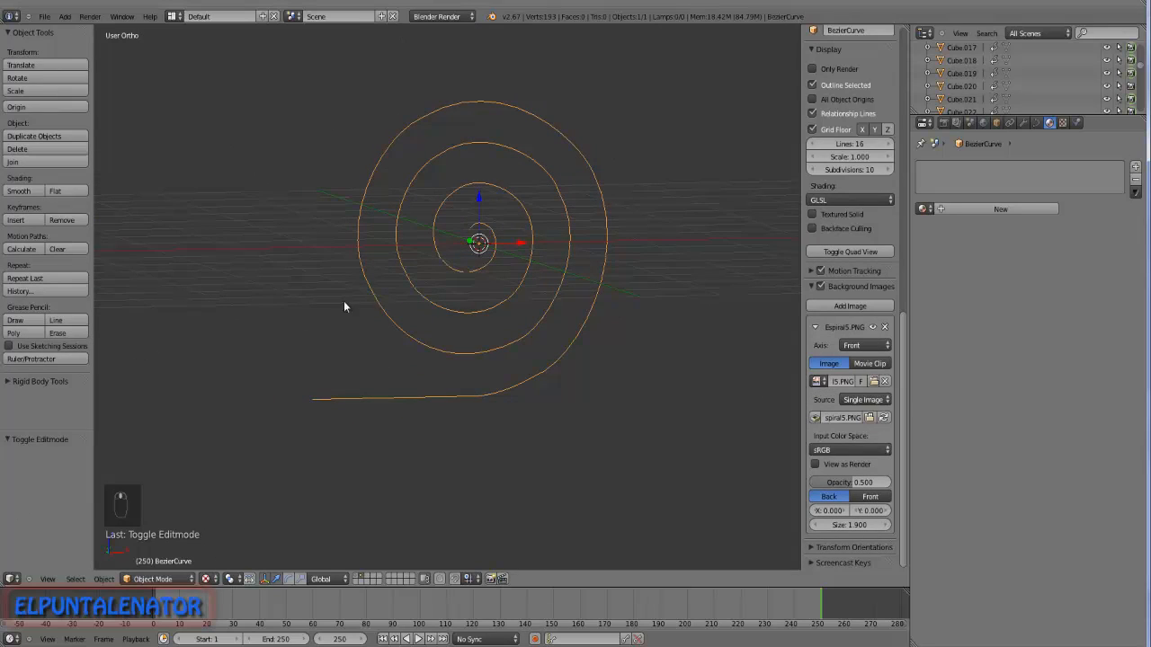
Return to the front view and remove the spiral reference image from the background images.
{"action": "middle_click_drag", "start_coordinate": [492, 259], "coordinate": [477, 259]}
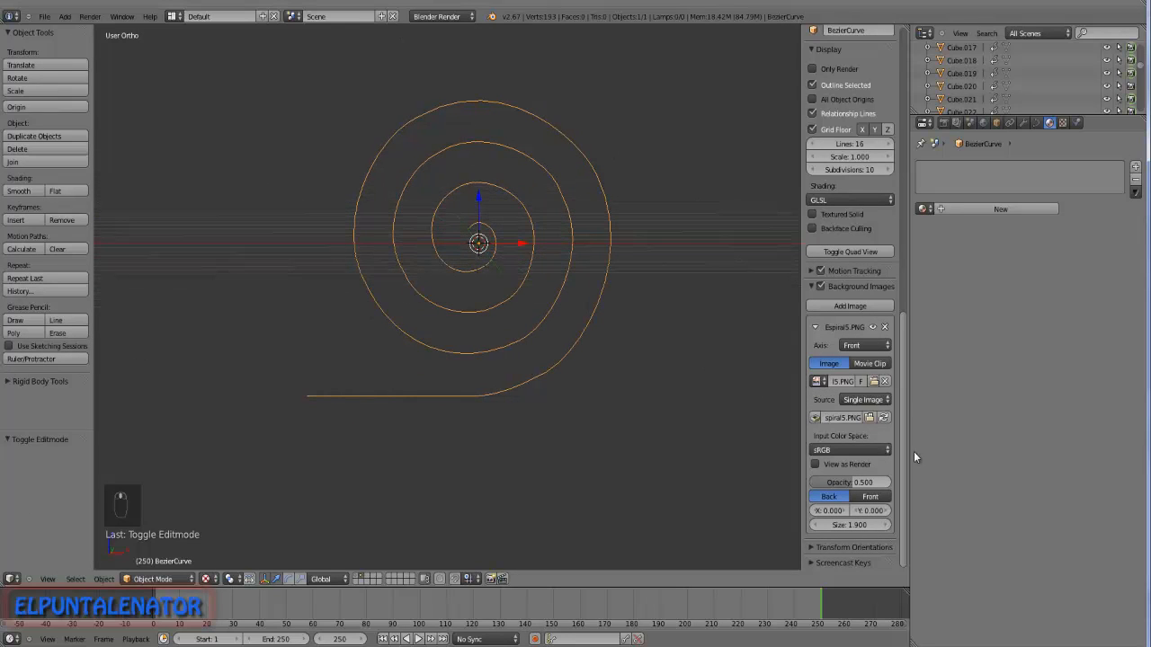
{"action": "key", "text": "KP_1"}
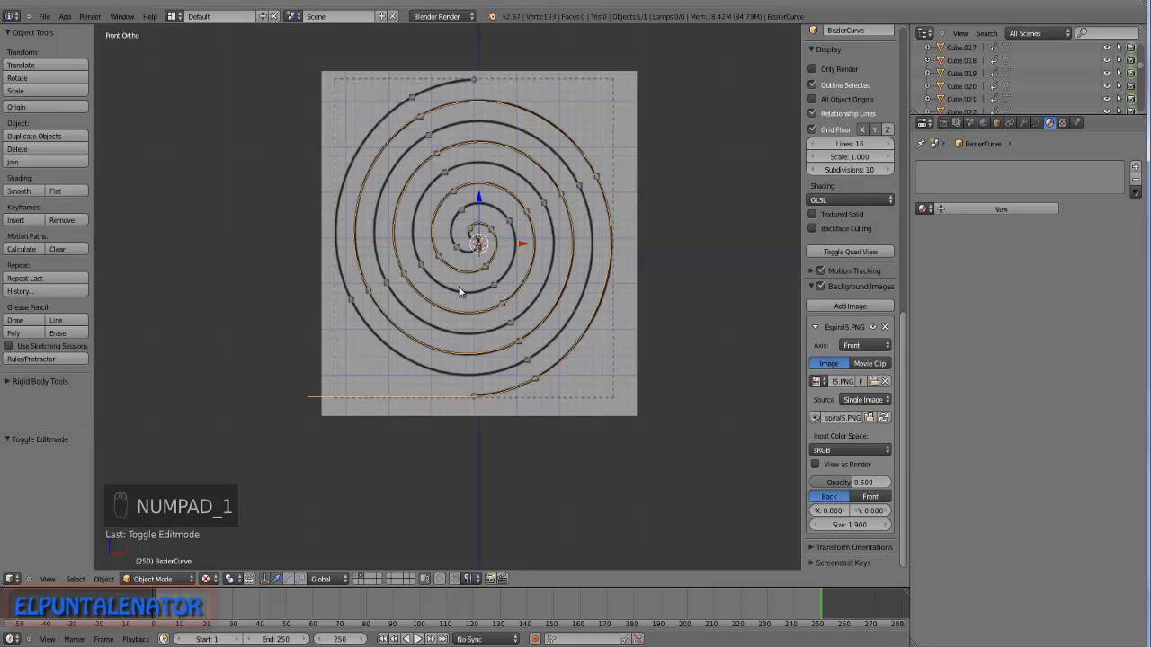
{"action": "left_click", "coordinate": [885, 327]}
{"action": "scroll", "coordinate": [486, 199], "scroll_direction": "down", "scroll_amount": 3}
{"action": "scroll", "coordinate": [442, 213], "scroll_direction": "up", "scroll_amount": 4}
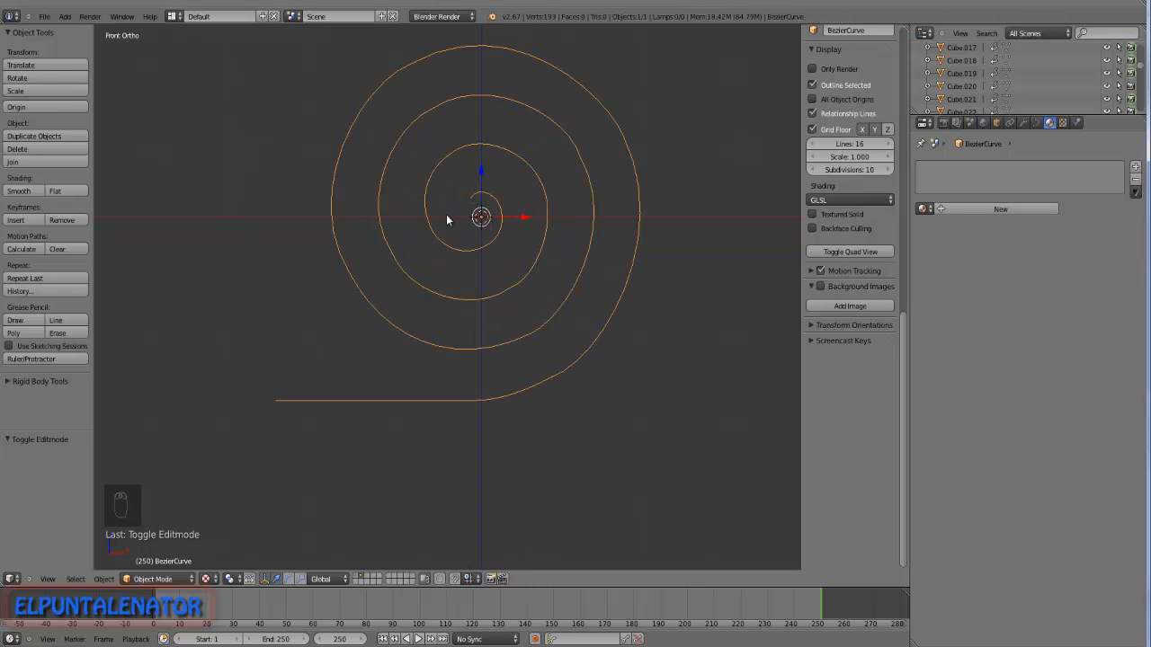
Add a cube at the spiral's center, scale it to about 0.225, and switch the viewport to Solid shading.
{"action": "key", "text": "shift+a"}
{"action": "mouse_move", "coordinate": [446, 214]}
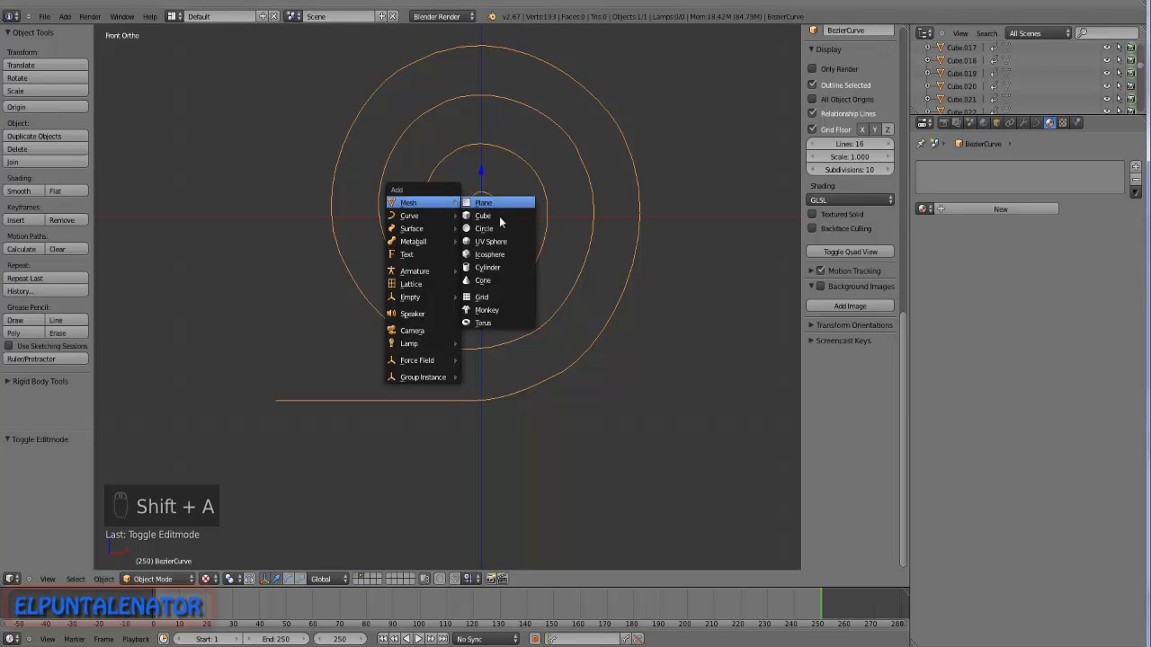
{"action": "left_click", "coordinate": [500, 219]}
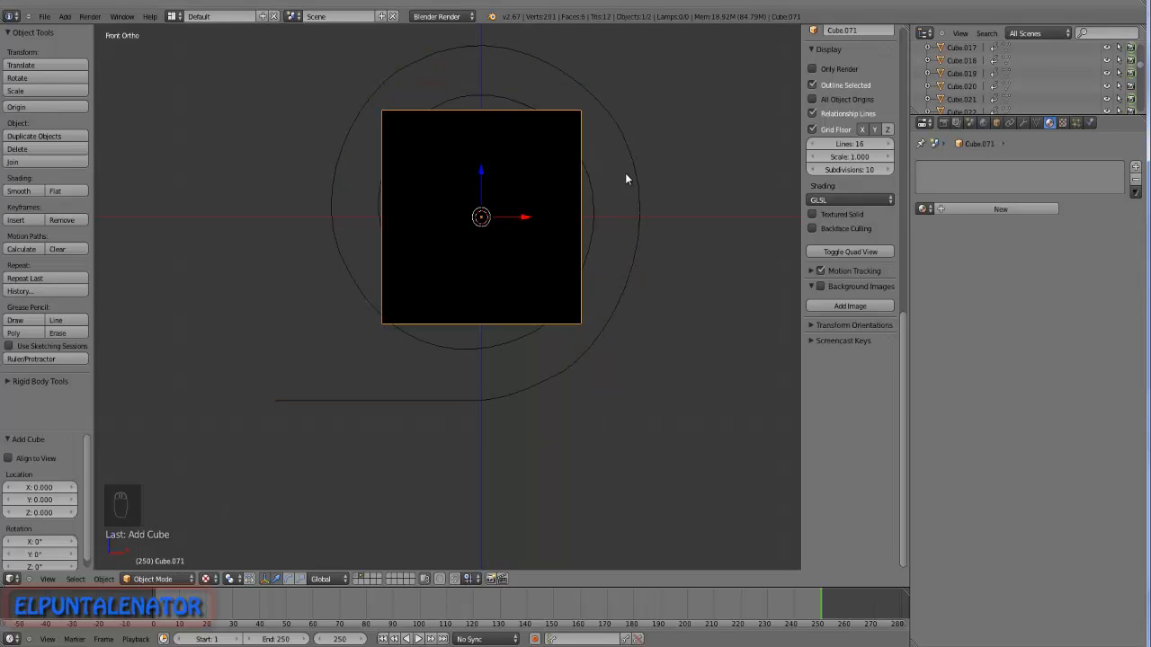
{"action": "key", "text": "s"}
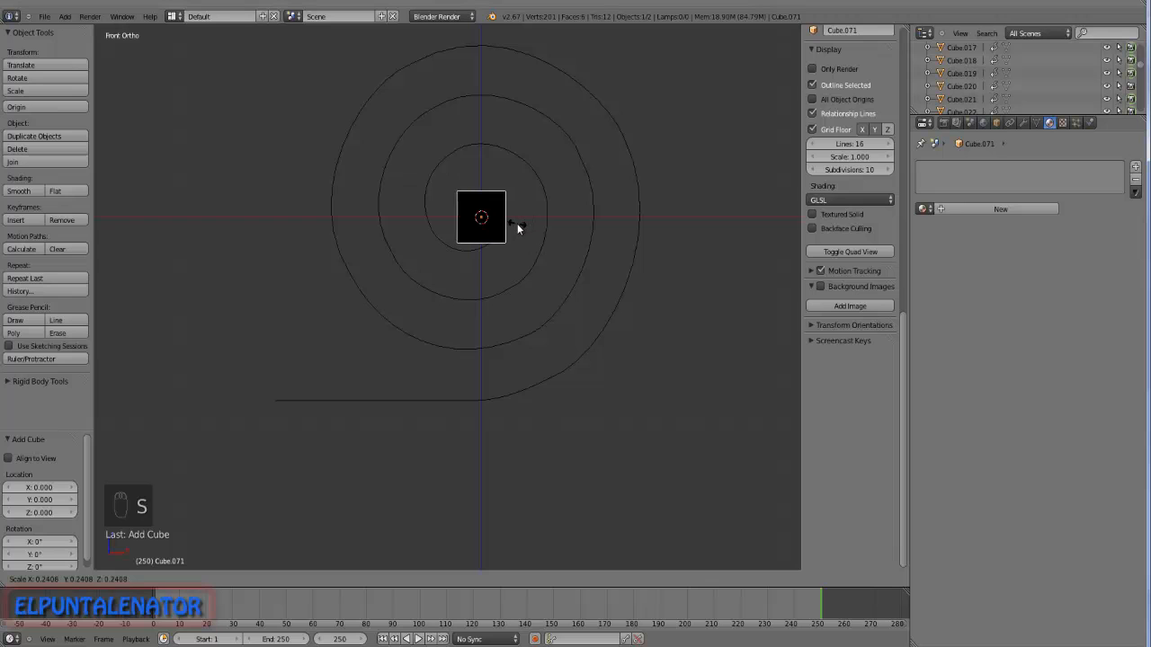
{"action": "left_click", "coordinate": [514, 224]}
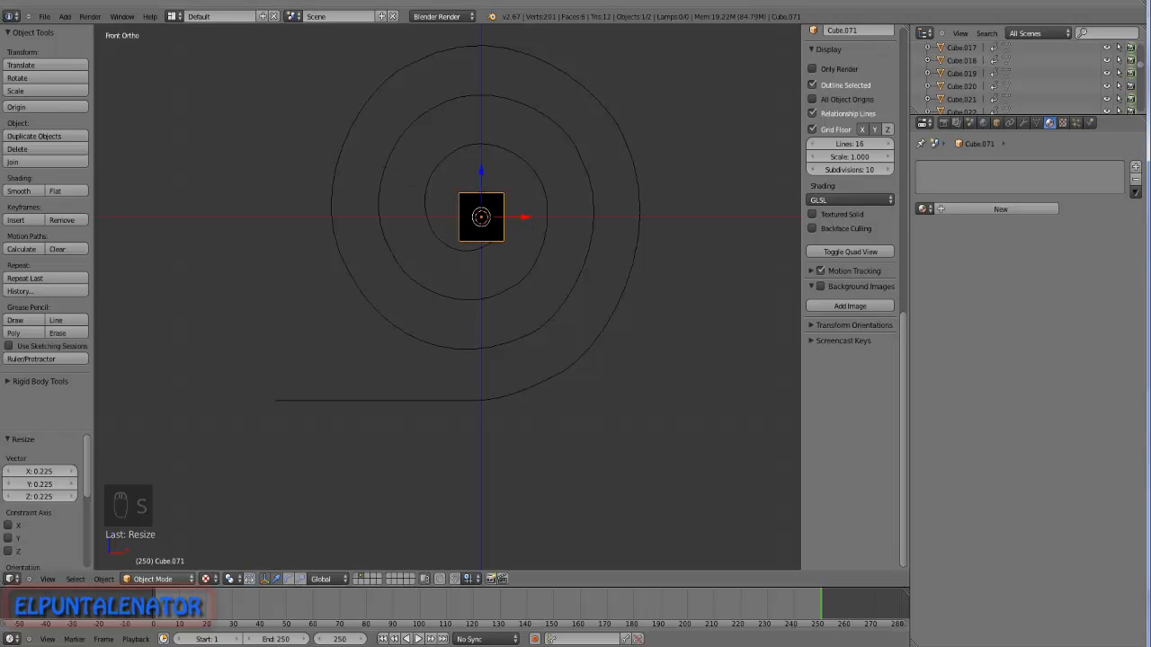
{"action": "left_click", "coordinate": [206, 579]}
{"action": "left_click", "coordinate": [219, 537]}
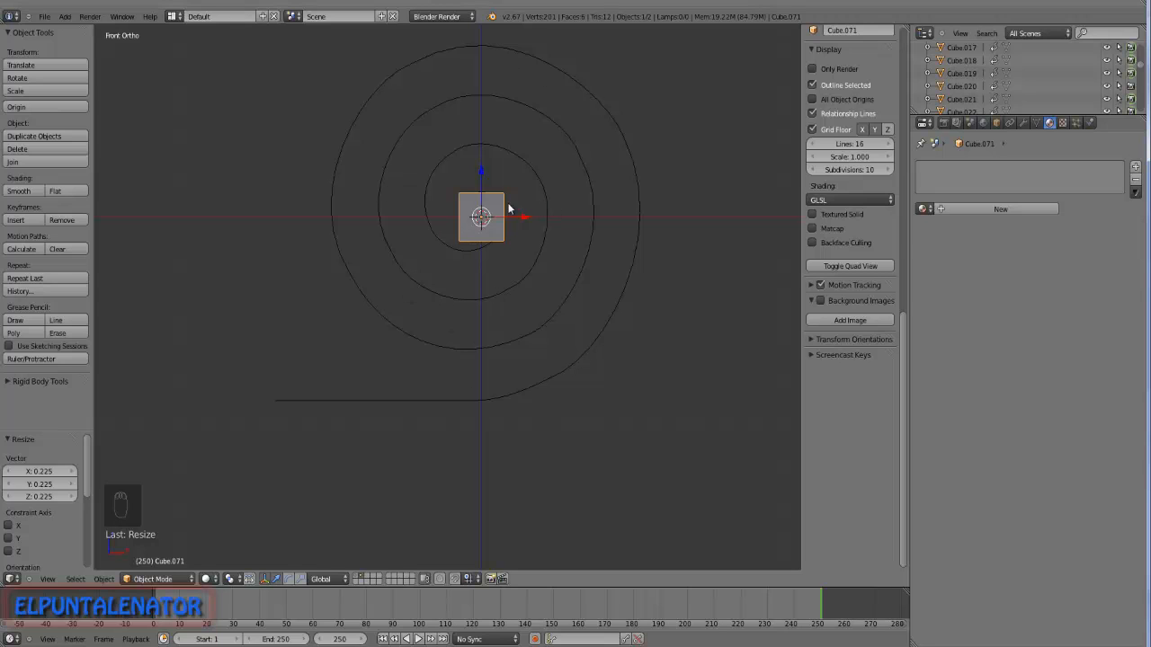
Add an Array modifier and a Curve modifier to the cube.
{"action": "left_click", "coordinate": [1022, 123]}
{"action": "left_click", "coordinate": [1005, 168]}
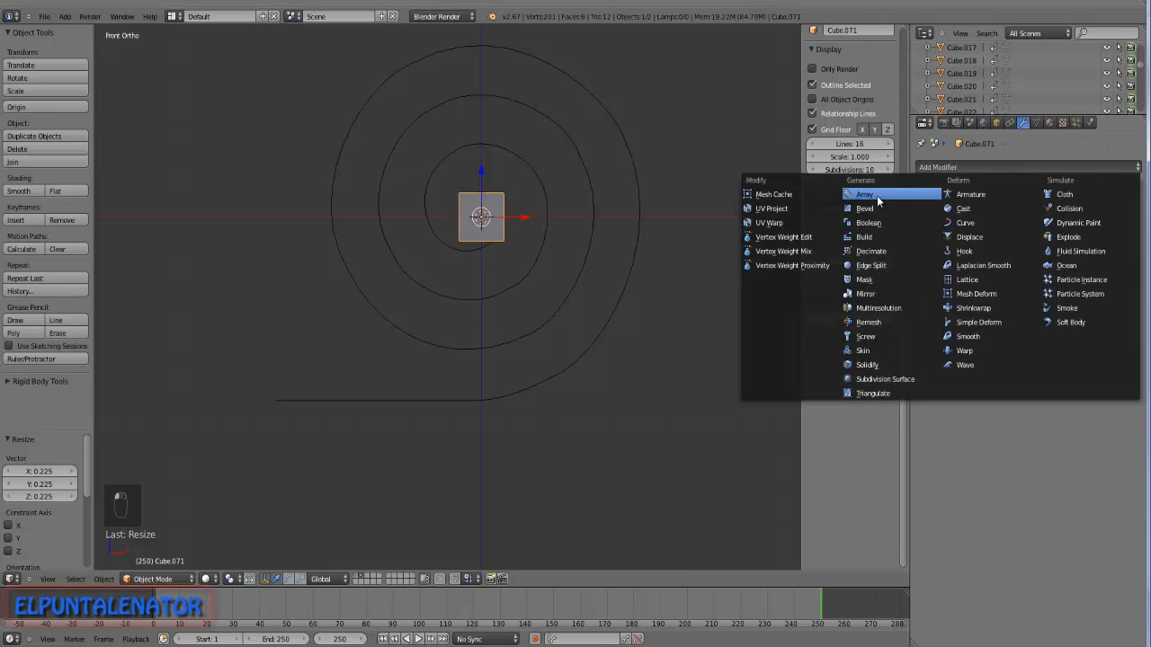
{"action": "left_click", "coordinate": [876, 195]}
{"action": "left_click", "coordinate": [997, 165]}
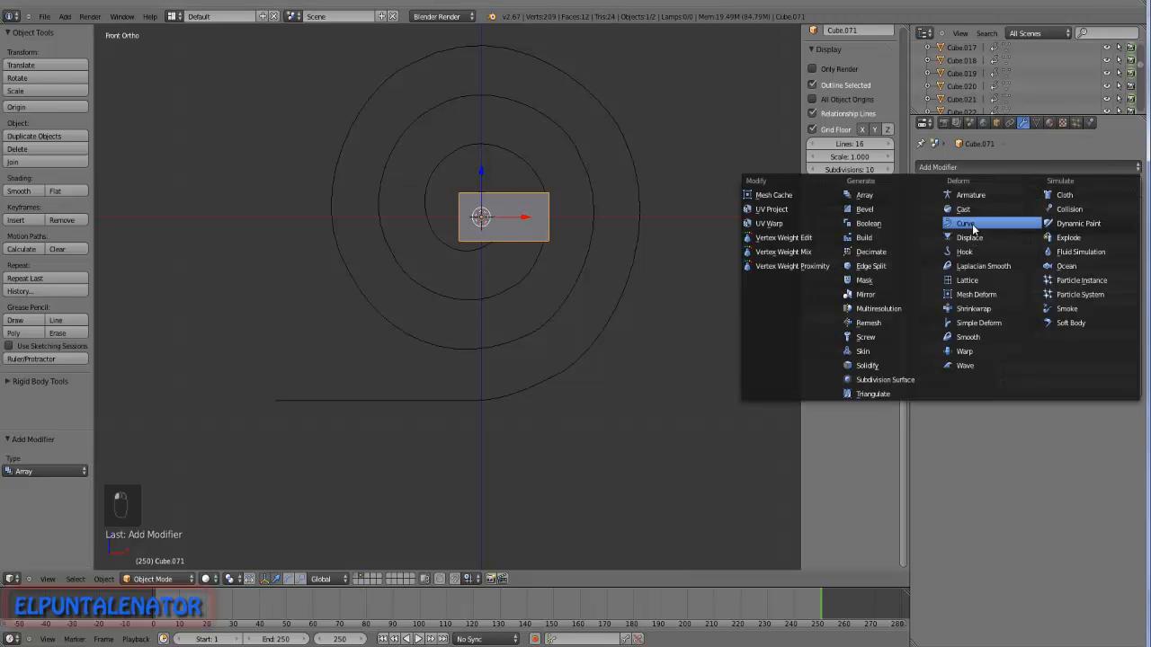
{"action": "left_click", "coordinate": [969, 222]}
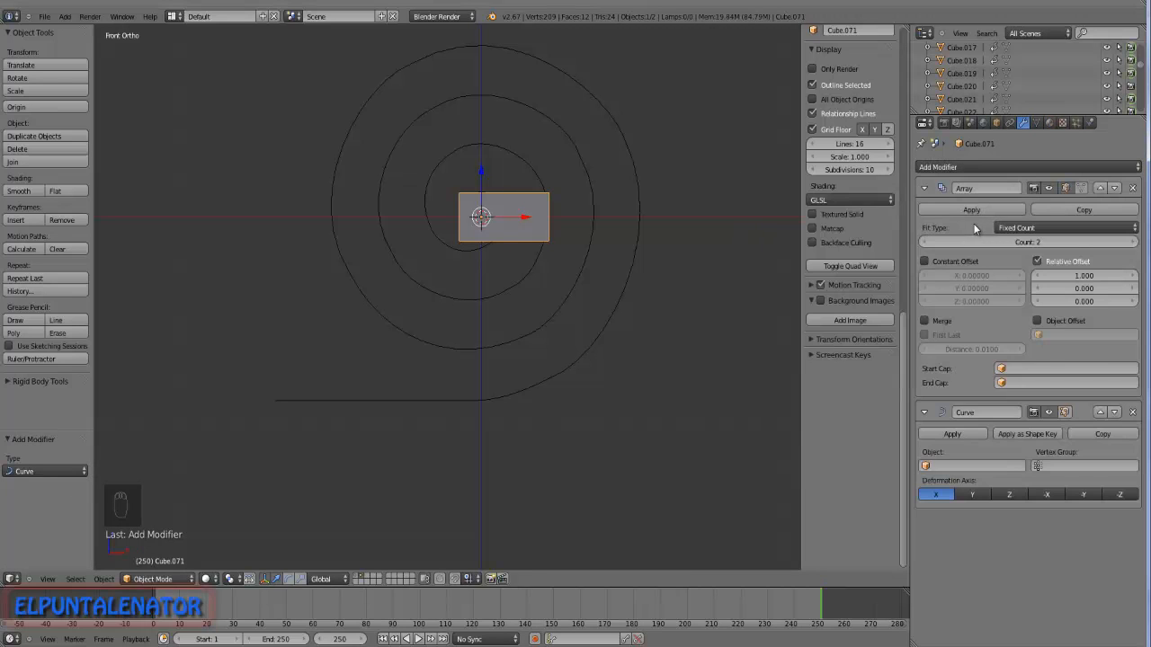
Set the array to Fit Curve with BezierCurve as its object offset, and assign BezierCurve as the Curve modifier's object.
{"action": "left_click", "coordinate": [1023, 229]}
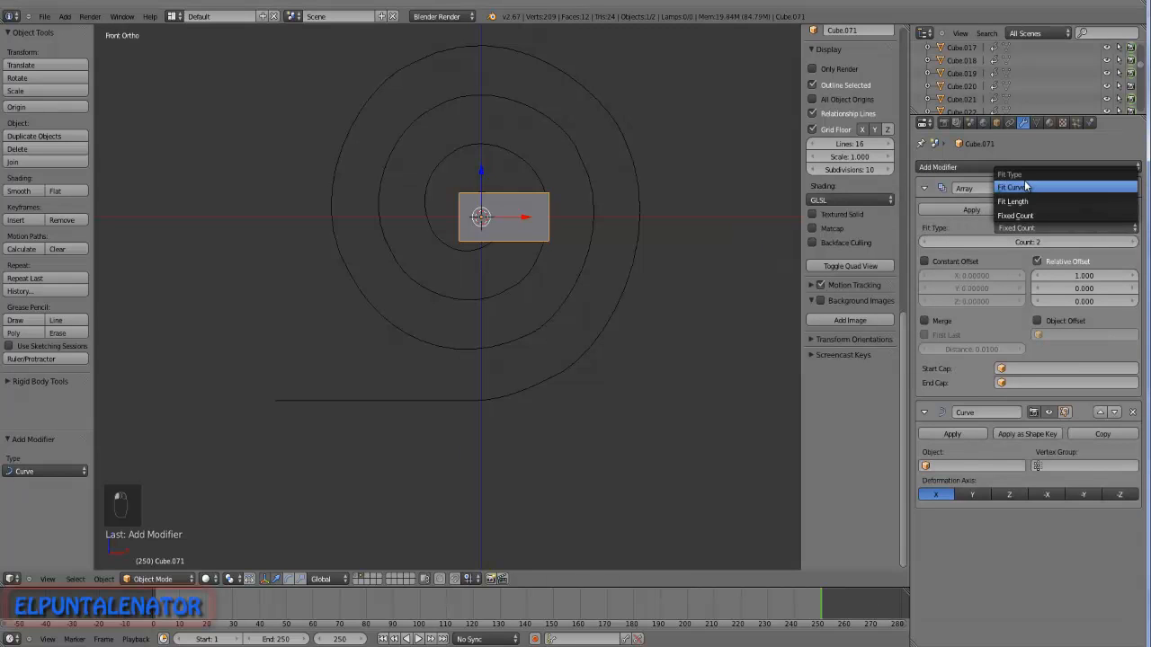
{"action": "left_click", "coordinate": [1025, 187]}
{"action": "left_click", "coordinate": [1036, 322]}
{"action": "left_click", "coordinate": [1051, 334]}
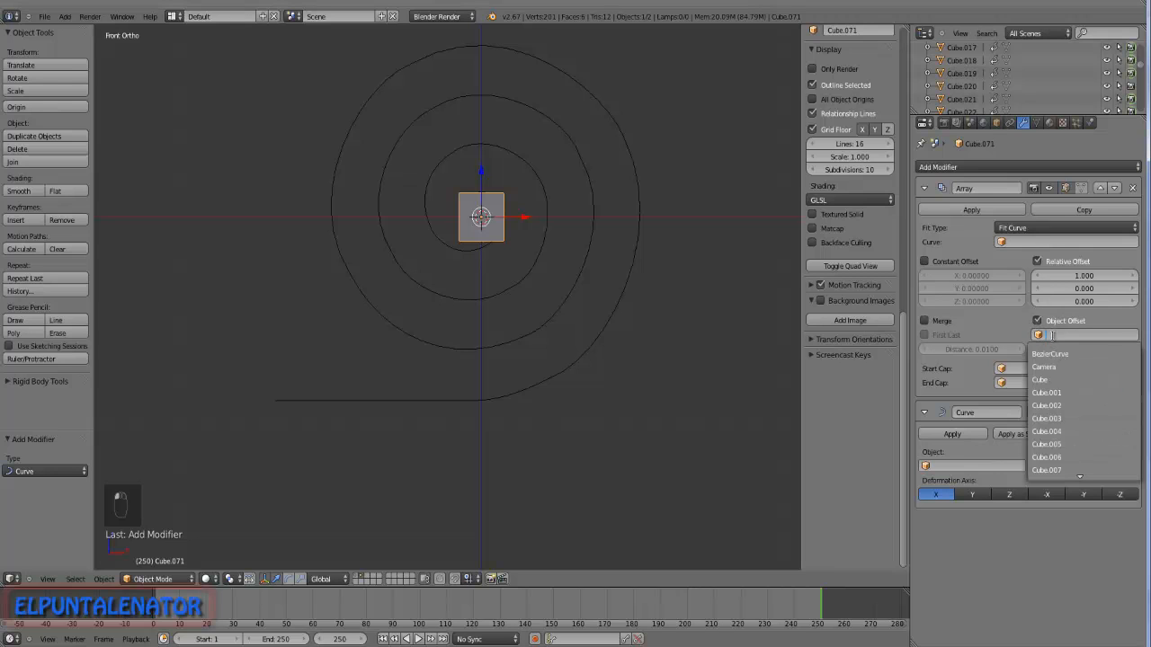
{"action": "left_click", "coordinate": [1102, 358]}
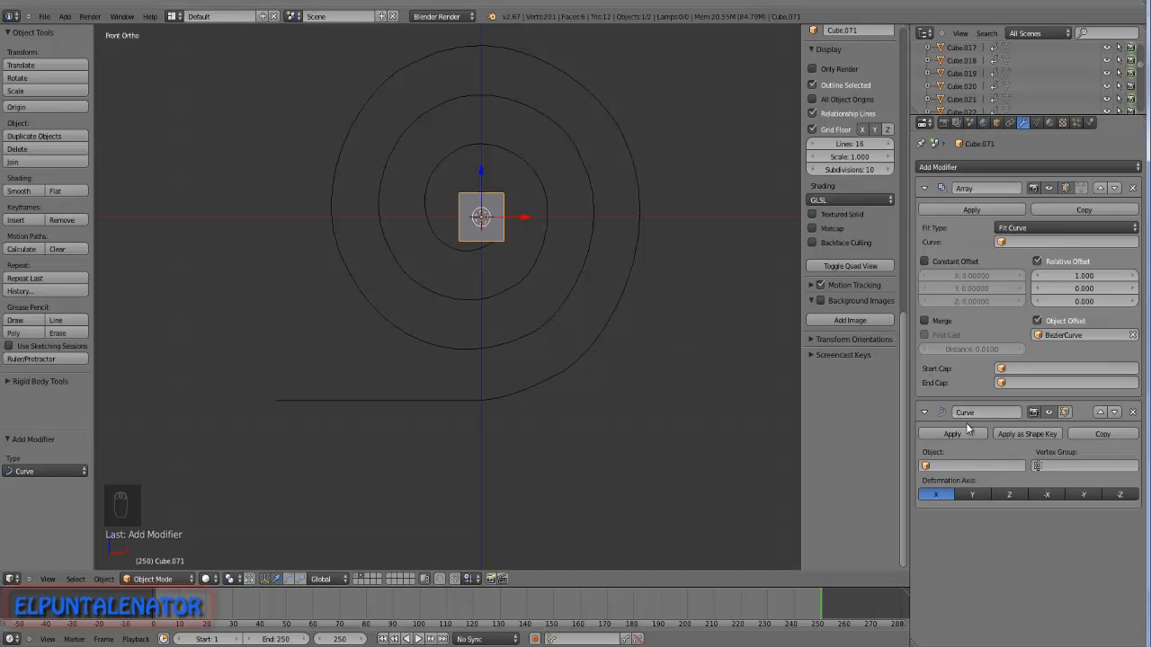
{"action": "left_click", "coordinate": [946, 466]}
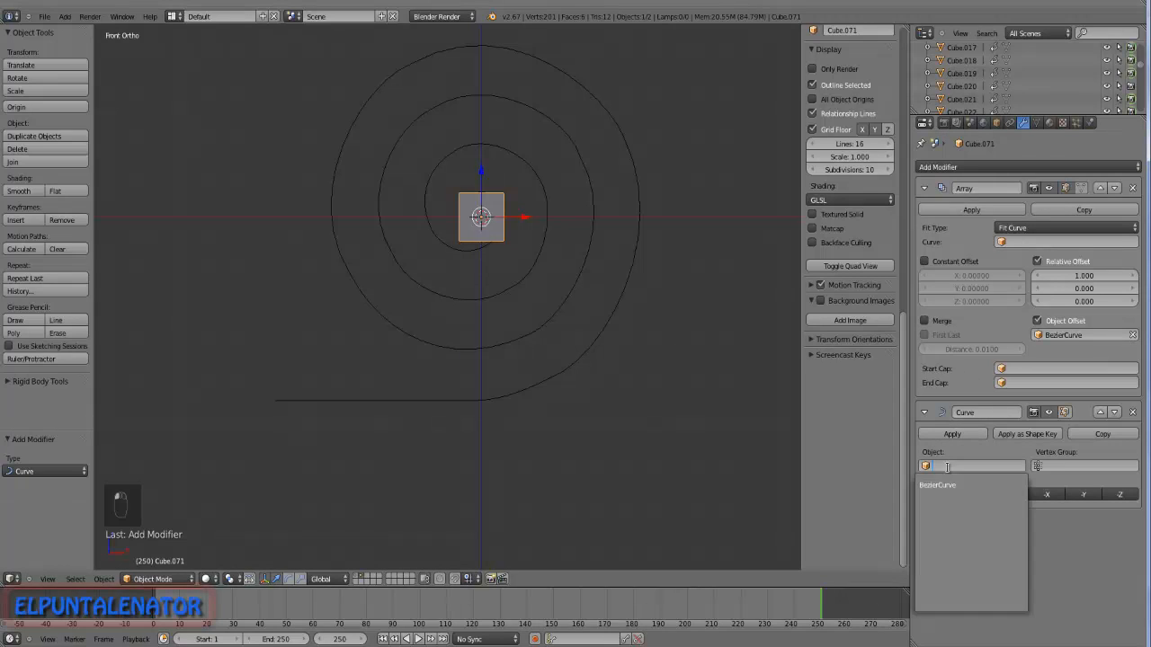
{"action": "left_click", "coordinate": [953, 485]}
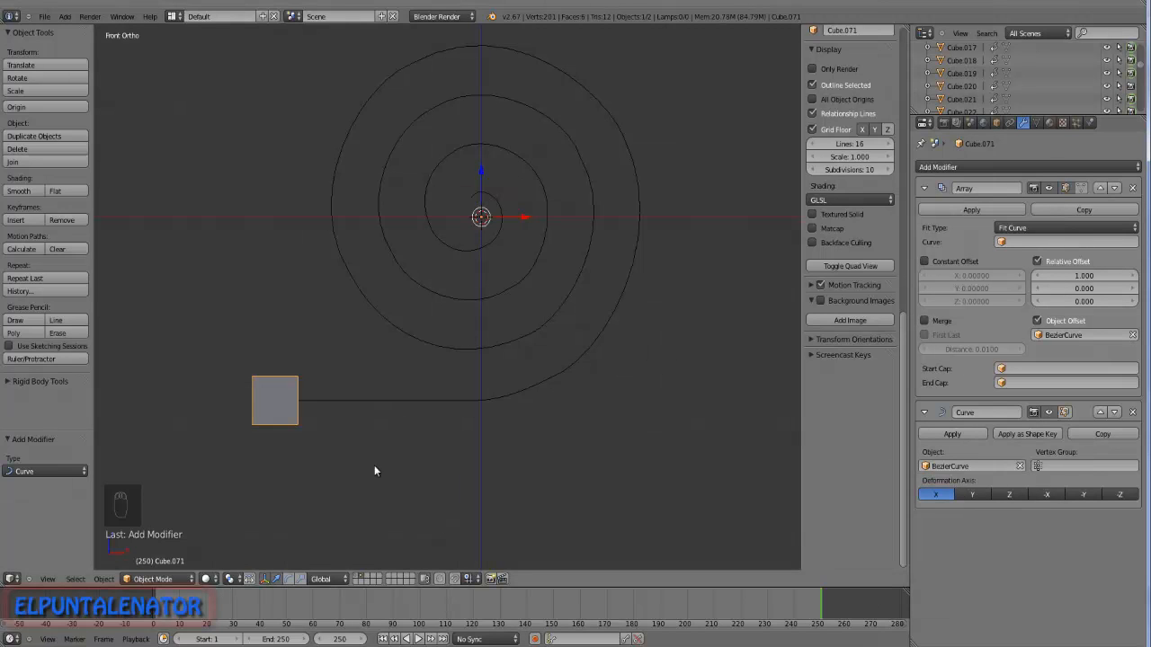
Try sliding the cube along the curve by moving it in X, and cancel the move.
{"action": "scroll", "coordinate": [351, 435], "scroll_direction": "down", "scroll_amount": 2}
{"action": "scroll", "coordinate": [424, 330], "scroll_direction": "down", "scroll_amount": 3}
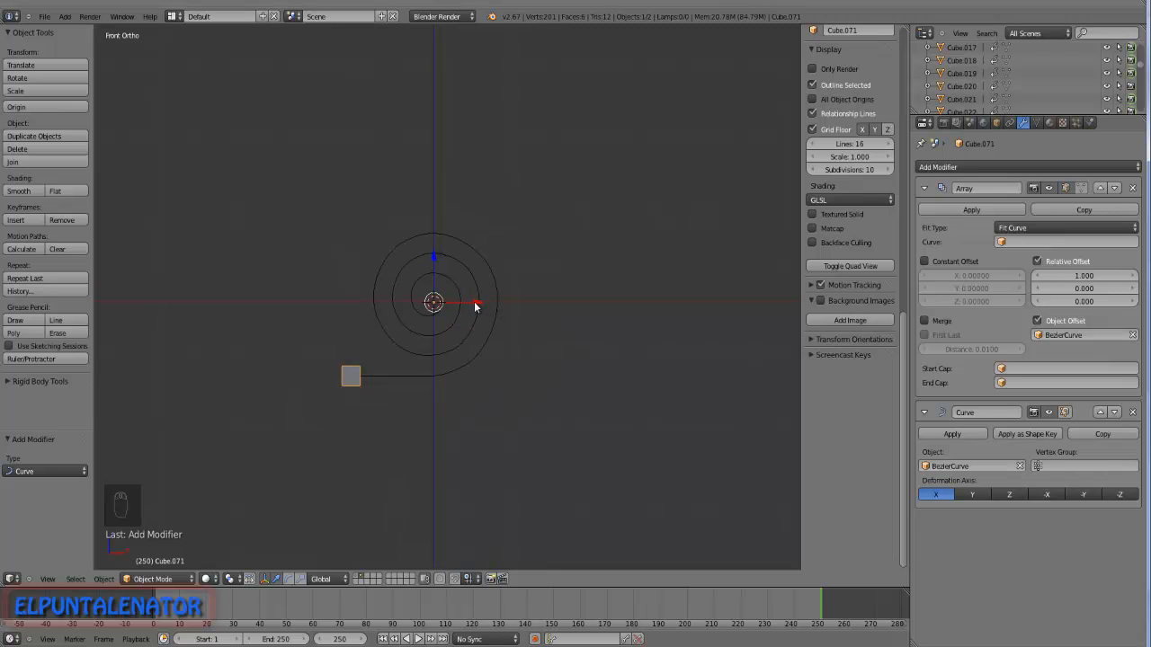
{"action": "left_click_drag", "start_coordinate": [476, 306], "coordinate": [565, 228]}
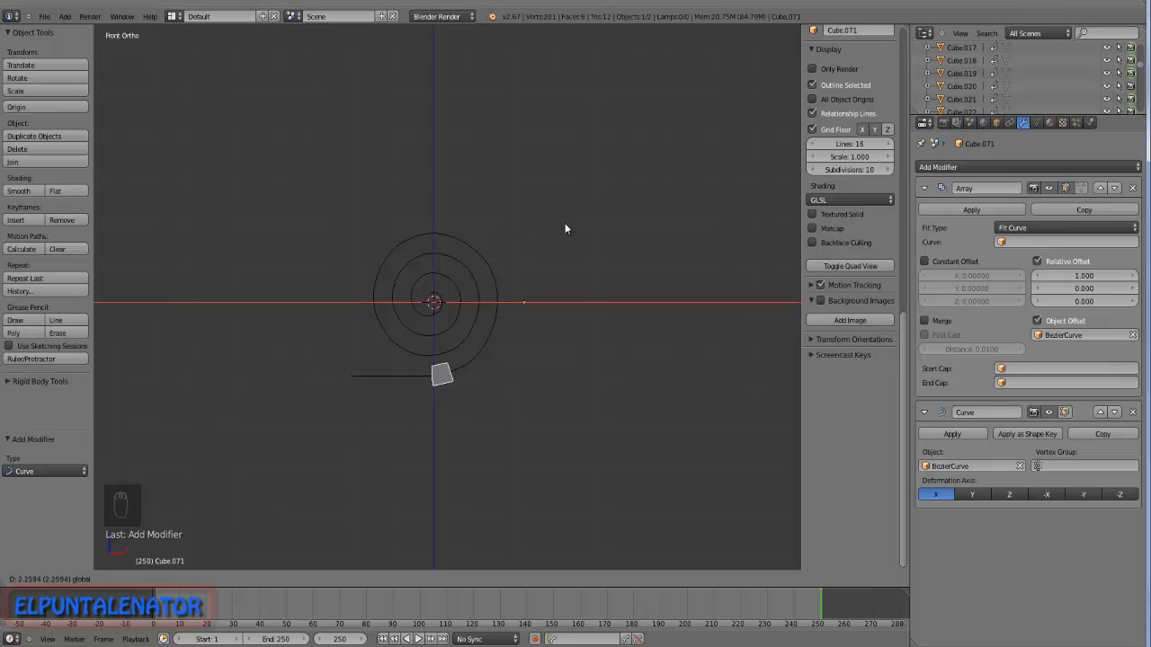
{"action": "right_click", "coordinate": [564, 228]}
{"action": "scroll", "coordinate": [387, 364], "scroll_direction": "up", "scroll_amount": 4}
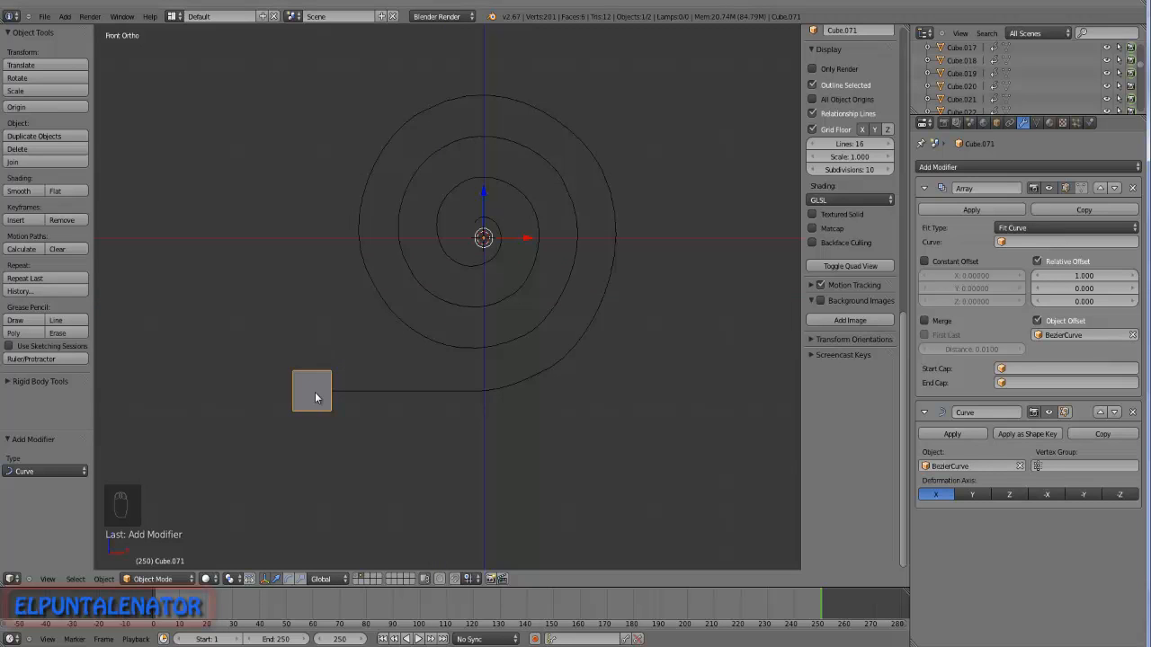
In Edit Mode, add 150 evenly spaced vertical loop cuts across the cube's X length.
{"action": "key", "text": "Tab"}
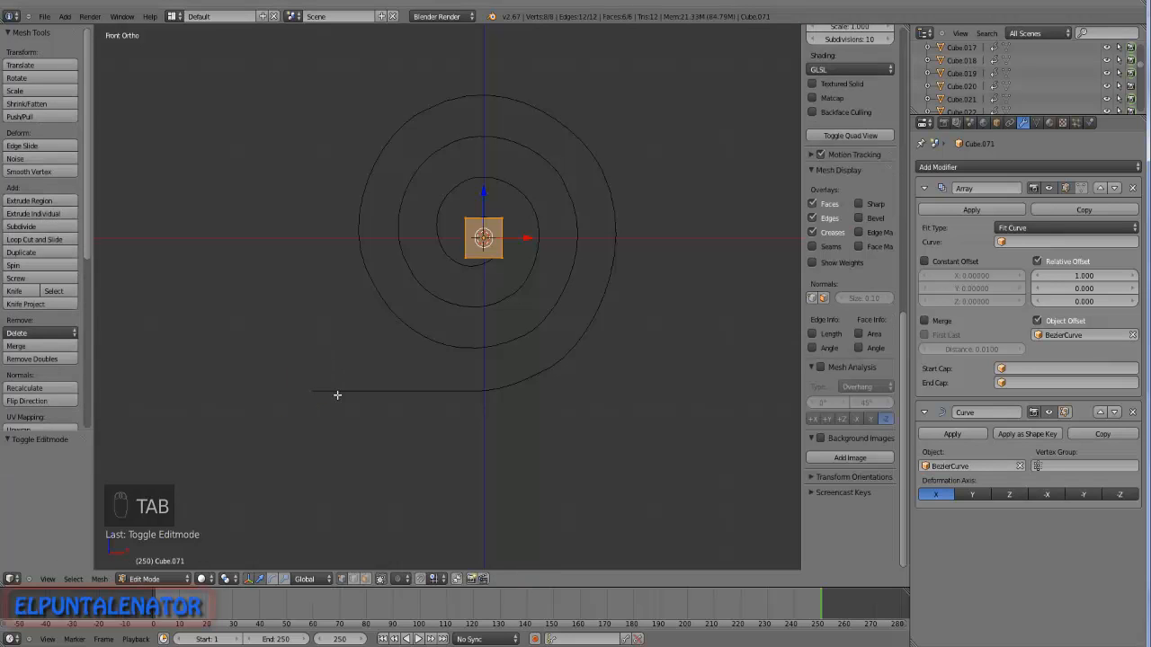
{"action": "scroll", "coordinate": [484, 237], "scroll_direction": "up", "scroll_amount": 2}
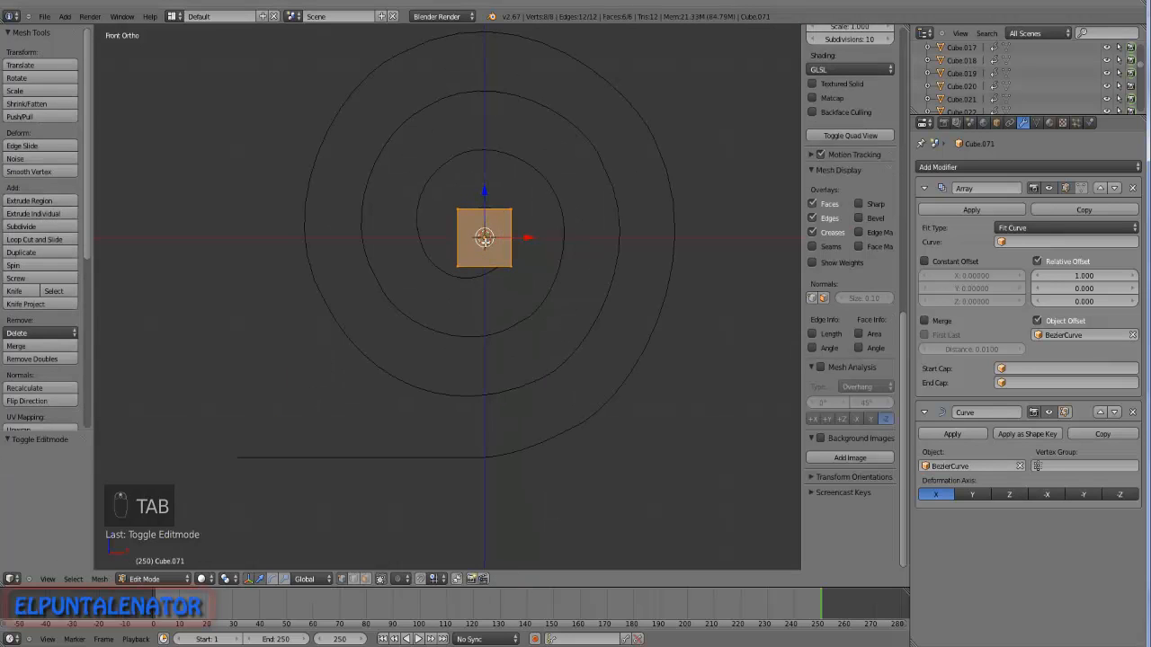
{"action": "key", "text": "ctrl+r"}
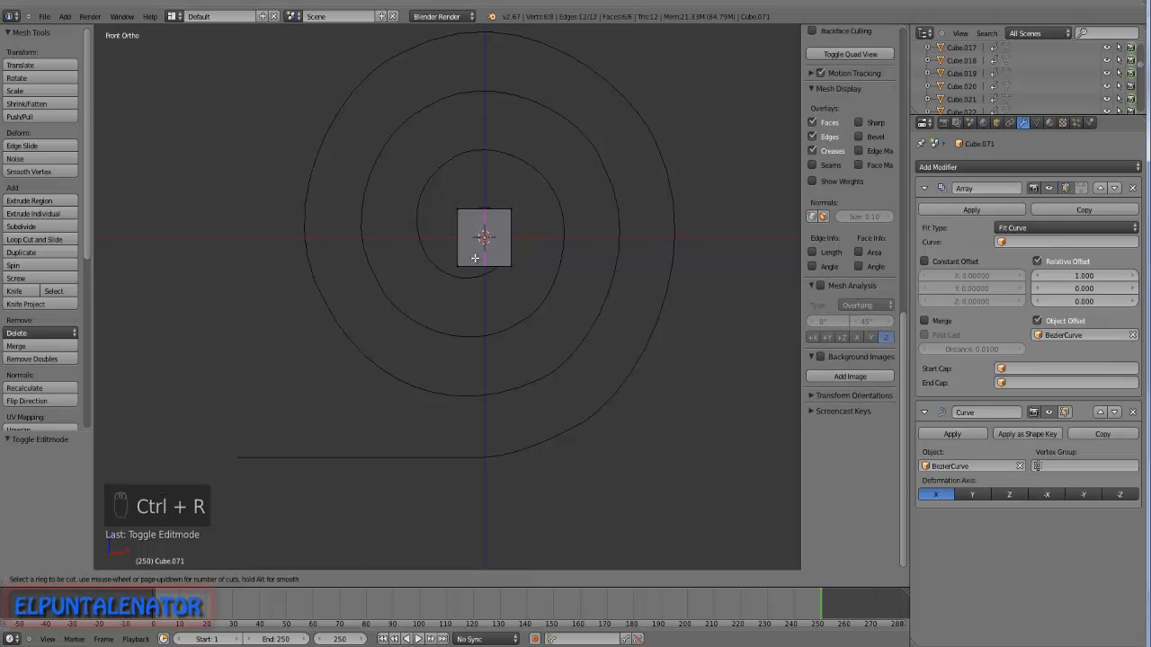
{"action": "scroll", "coordinate": [480, 260], "scroll_direction": "up", "scroll_amount": 14}
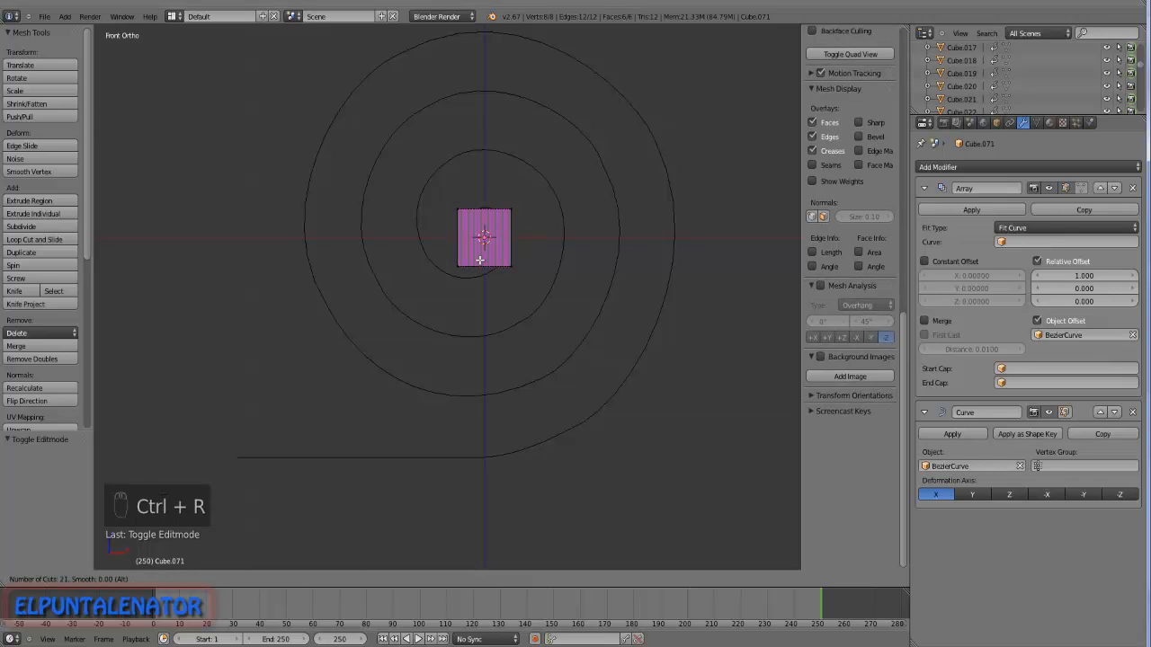
{"action": "scroll", "coordinate": [480, 259], "scroll_direction": "up", "scroll_amount": 4}
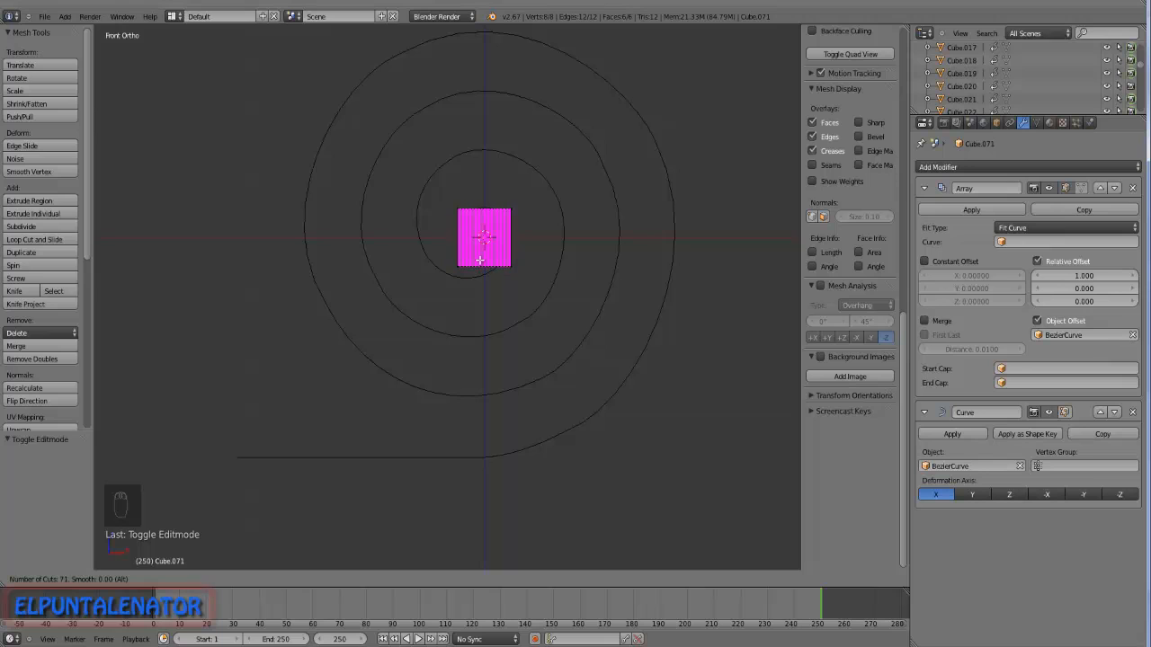
{"action": "scroll", "coordinate": [480, 260], "scroll_direction": "up", "scroll_amount": 9}
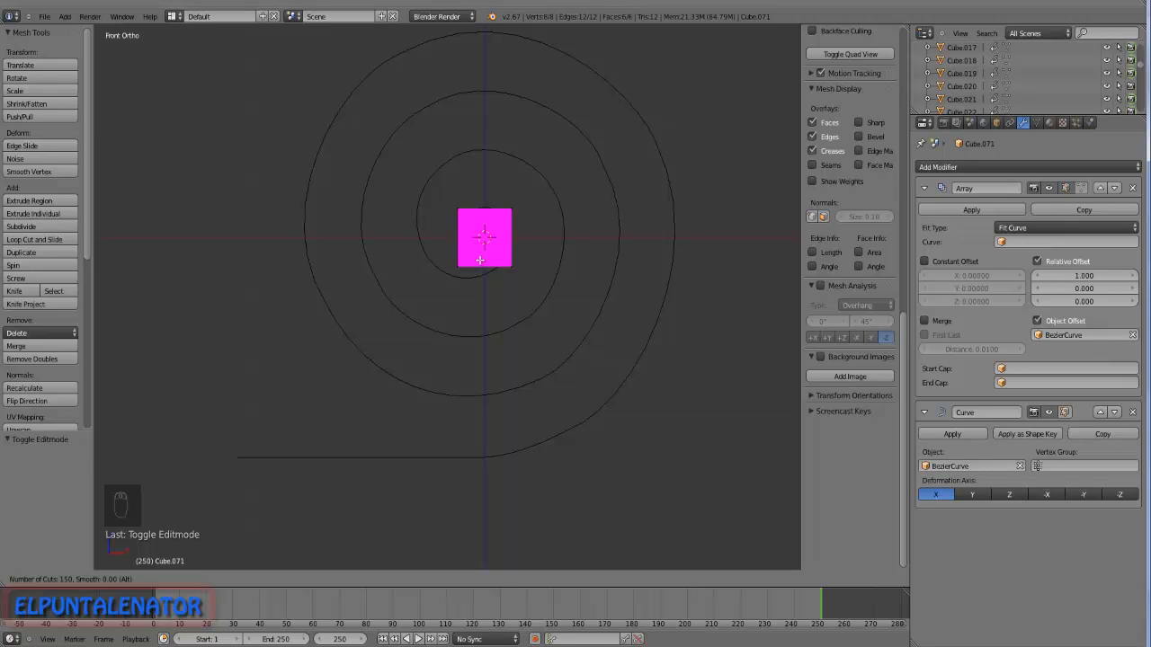
{"action": "left_click", "coordinate": [479, 260]}
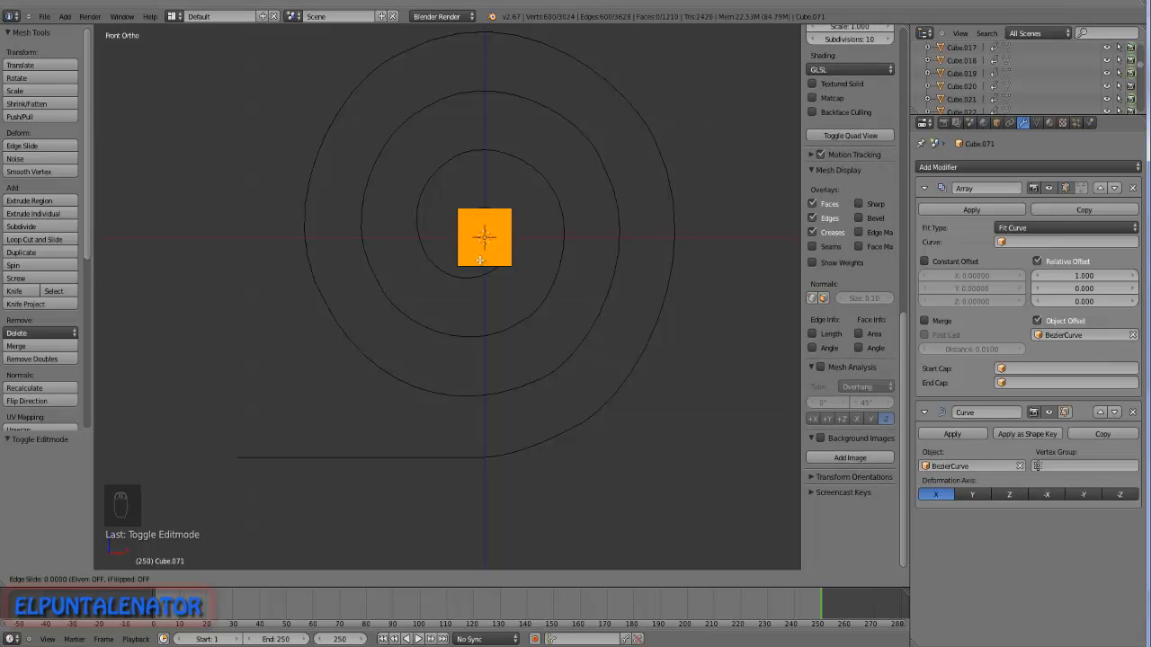
{"action": "left_click", "coordinate": [479, 260]}
Add 6 evenly spaced horizontal loop cuts through the cube's height.
{"action": "middle_click_drag", "start_coordinate": [480, 259], "coordinate": [507, 276]}
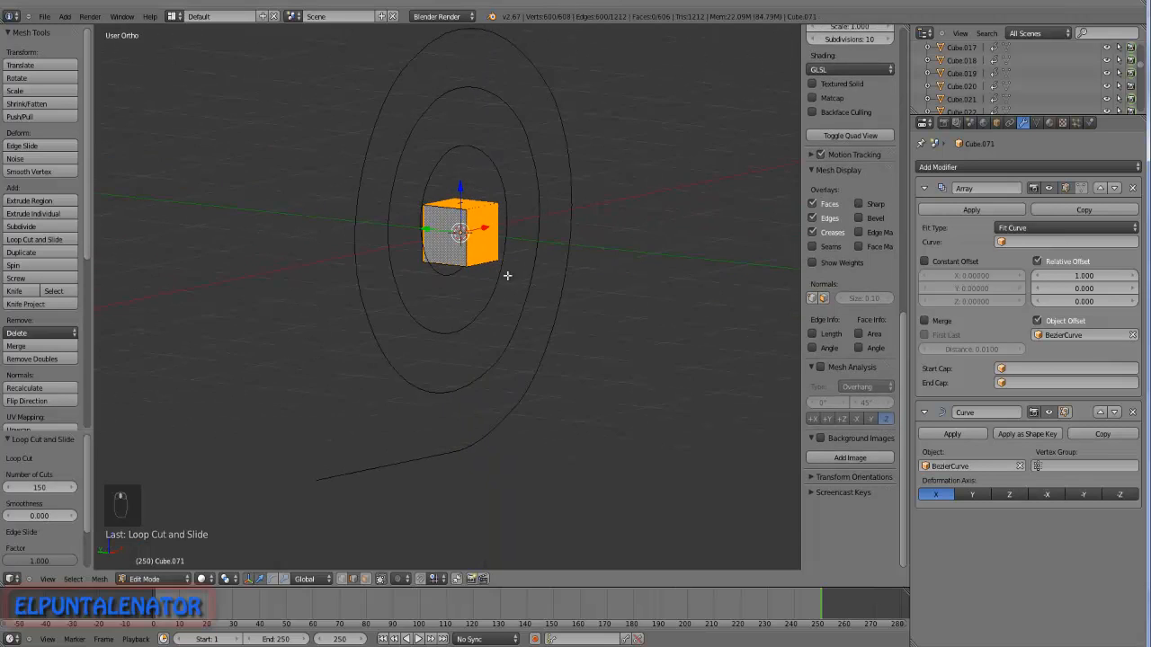
{"action": "scroll", "coordinate": [507, 276], "scroll_direction": "up", "scroll_amount": 4}
{"action": "key", "text": "ctrl+r"}
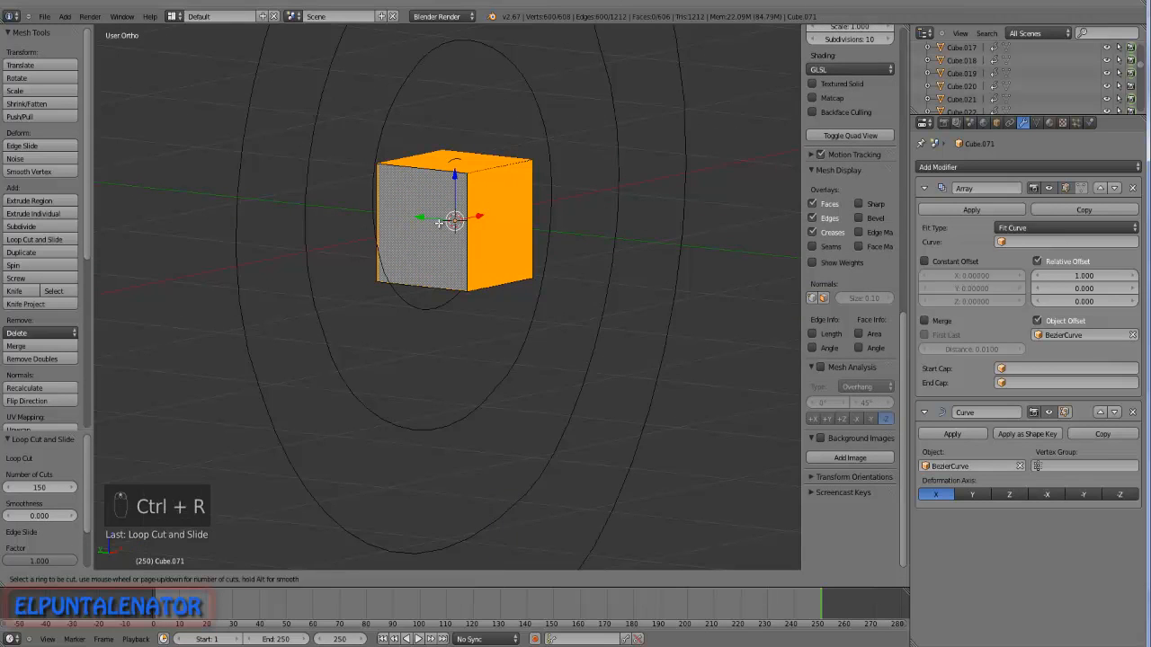
{"action": "scroll", "coordinate": [380, 232], "scroll_direction": "up", "scroll_amount": 3}
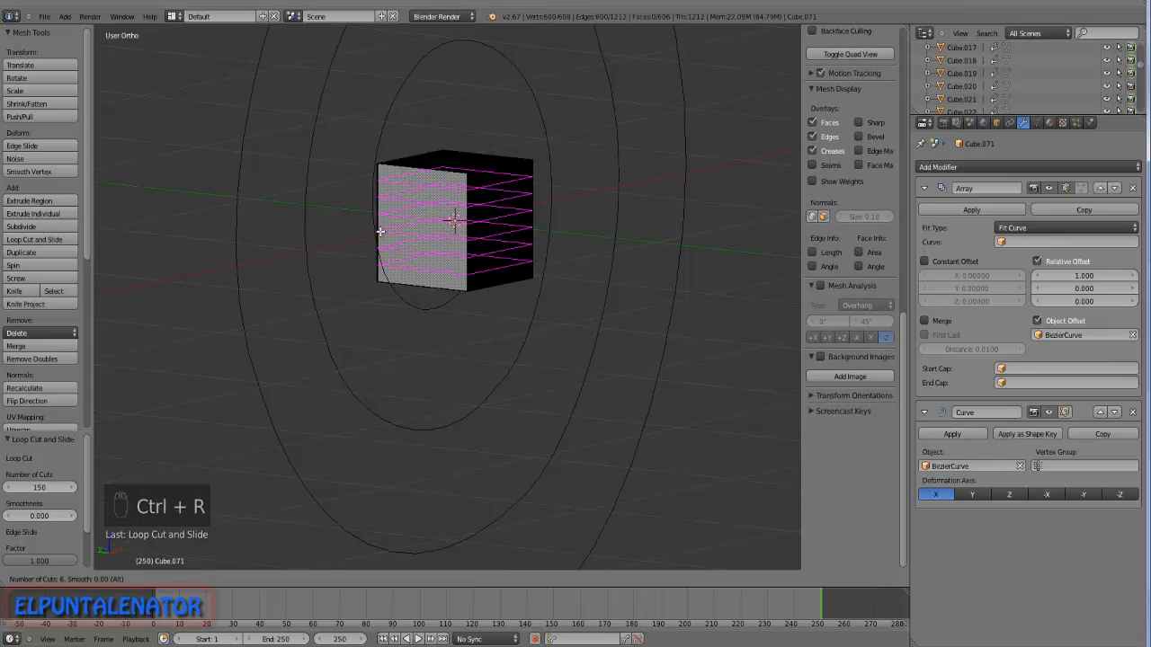
{"action": "left_click", "coordinate": [380, 232]}
{"action": "right_click", "coordinate": [380, 232]}
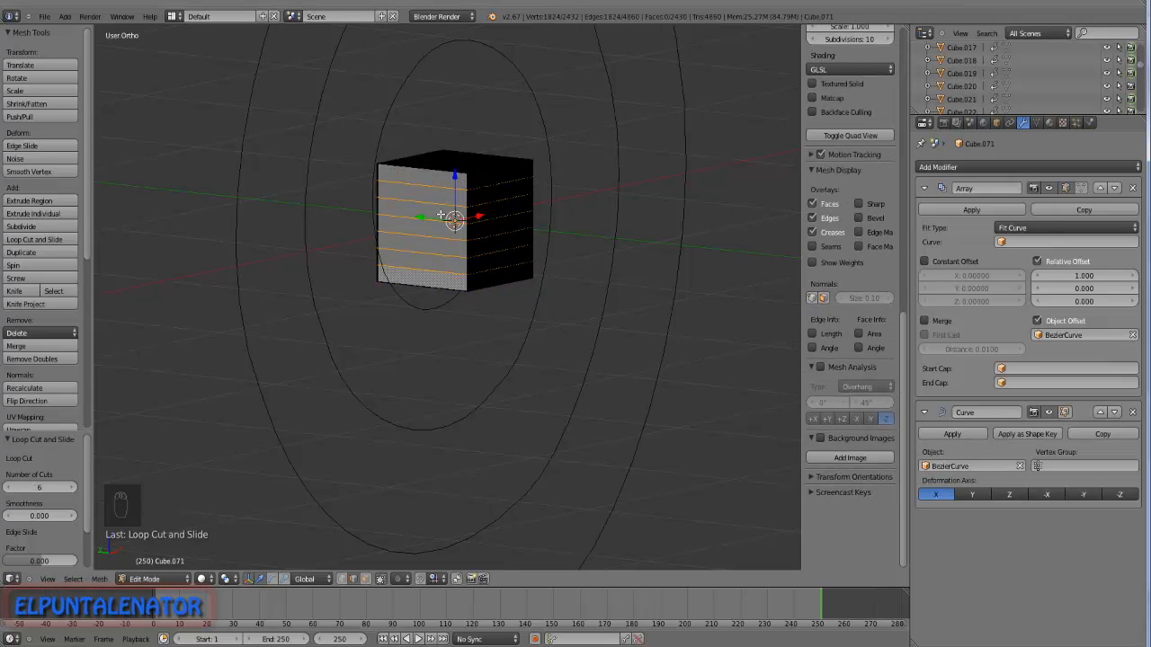
Add 5 evenly spaced loop cuts across the cube's Y depth, and return to Object Mode in front view.
{"action": "middle_click_drag", "start_coordinate": [441, 216], "coordinate": [440, 251]}
{"action": "key", "text": "ctrl+r"}
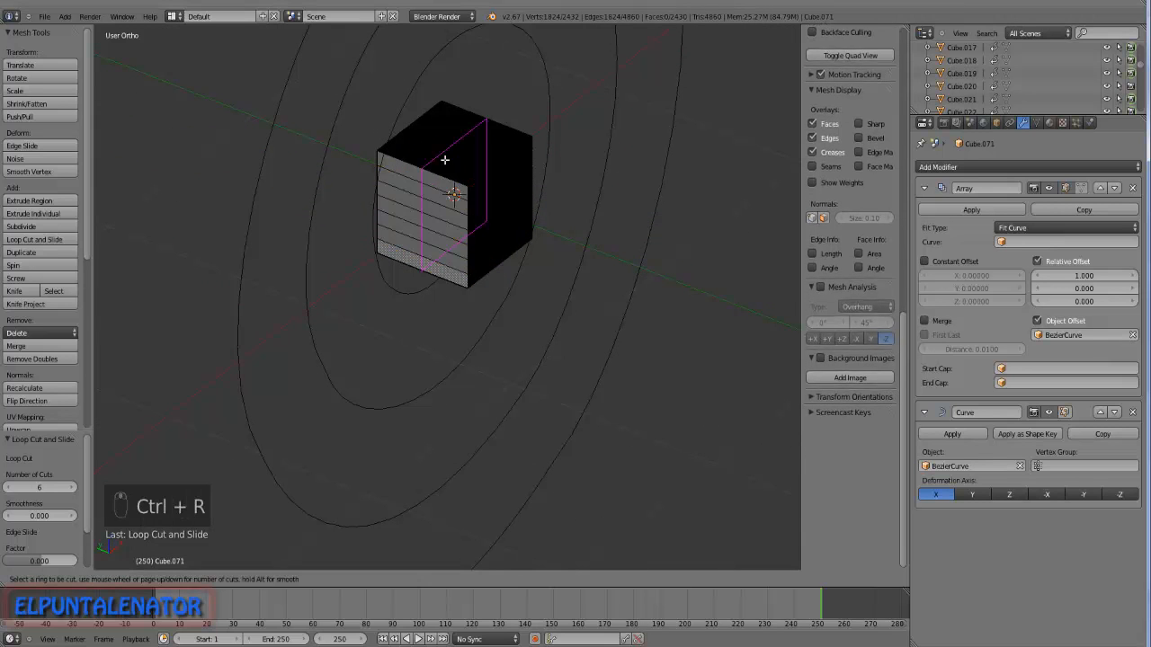
{"action": "left_click", "coordinate": [444, 159]}
{"action": "right_click", "coordinate": [444, 159]}
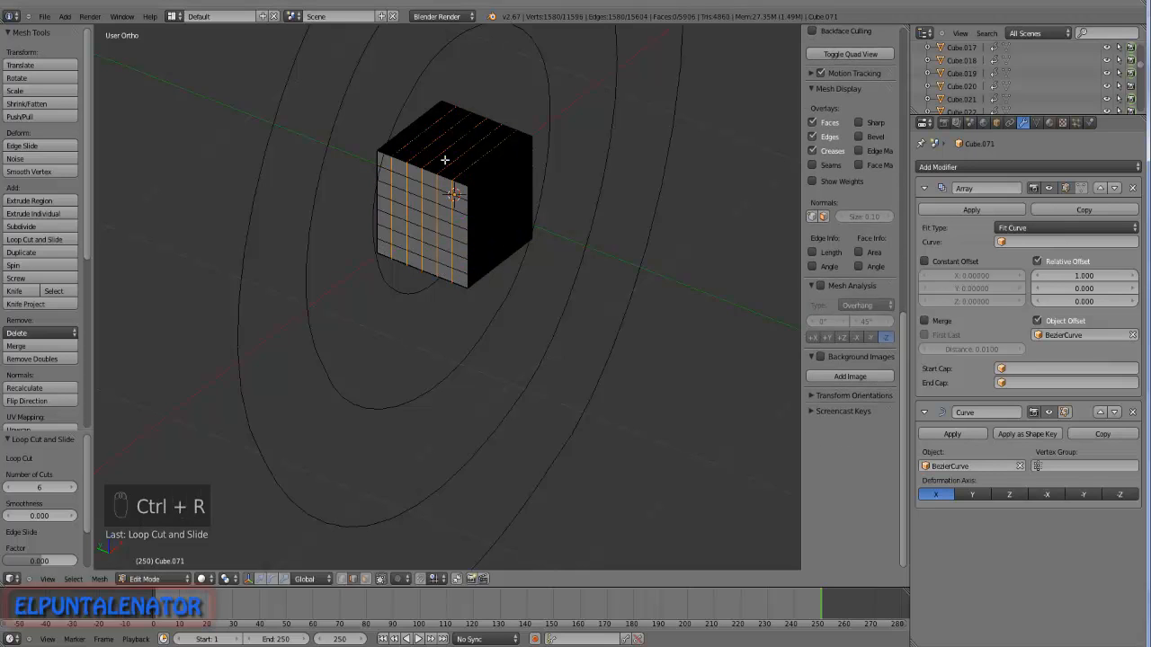
{"action": "middle_click_drag", "start_coordinate": [527, 225], "coordinate": [525, 242]}
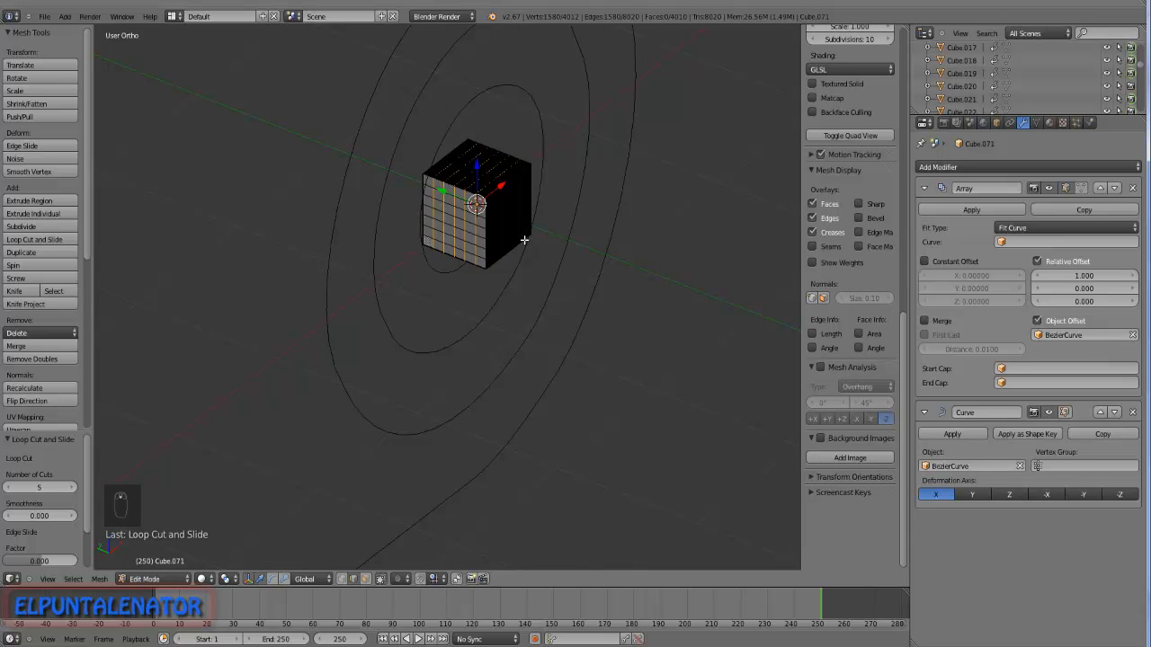
{"action": "key", "text": "KP_1"}
{"action": "scroll", "coordinate": [511, 203], "scroll_direction": "down", "scroll_amount": 3}
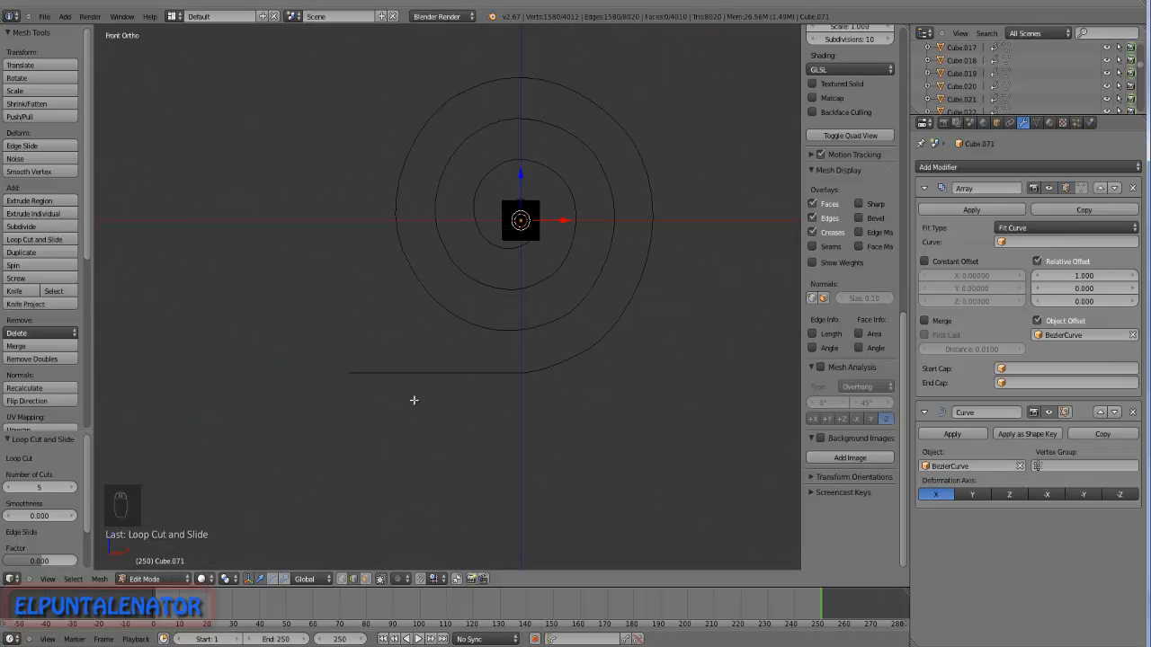
{"action": "key", "text": "Tab"}
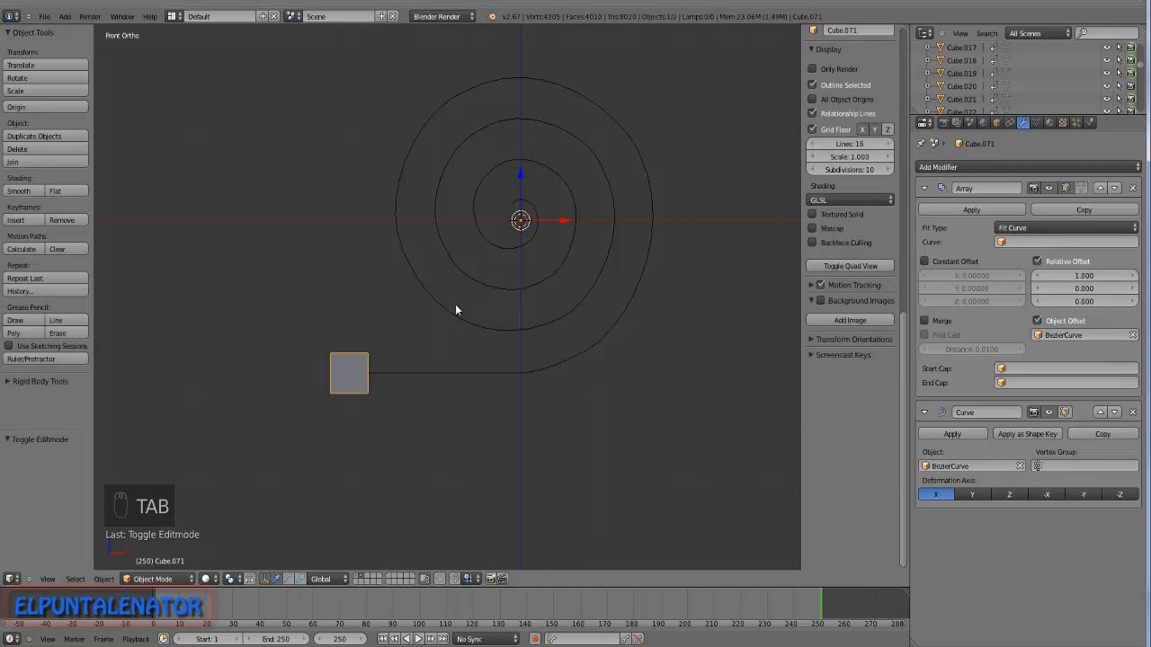
Scale the cube along X by a factor of about -69.4 to stretch it around the spiral curve.
{"action": "scroll", "coordinate": [419, 371], "scroll_direction": "down", "scroll_amount": 4}
{"action": "scroll", "coordinate": [441, 354], "scroll_direction": "down", "scroll_amount": 3}
{"action": "scroll", "coordinate": [427, 338], "scroll_direction": "up", "scroll_amount": 3}
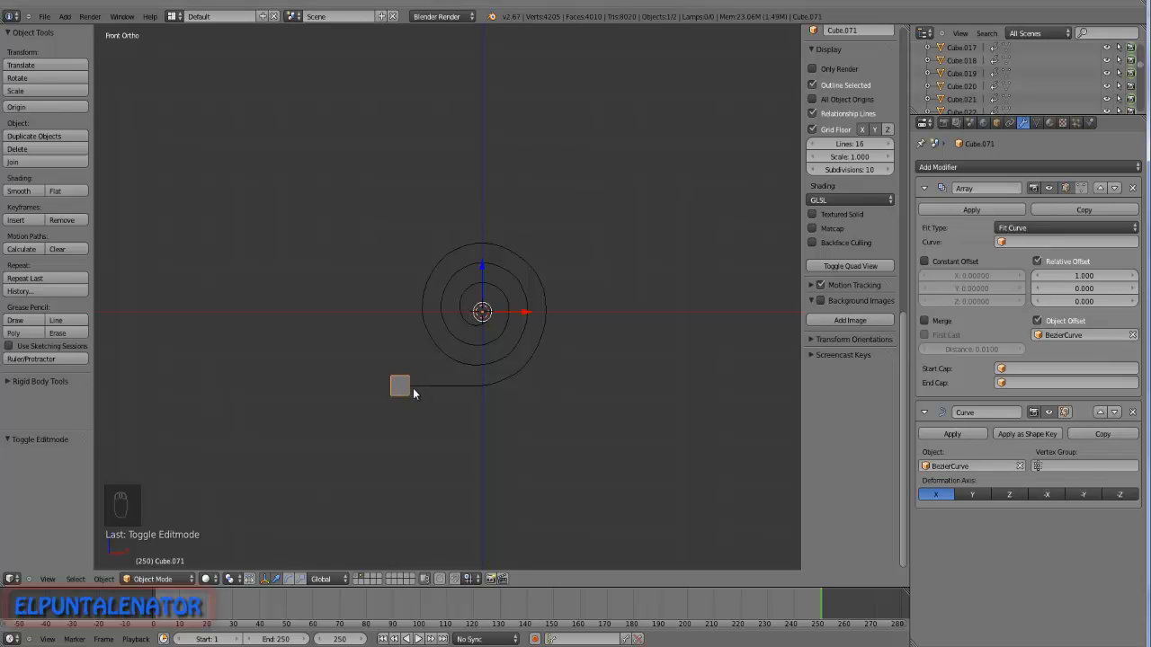
{"action": "key", "text": "s"}
{"action": "key", "text": "x"}
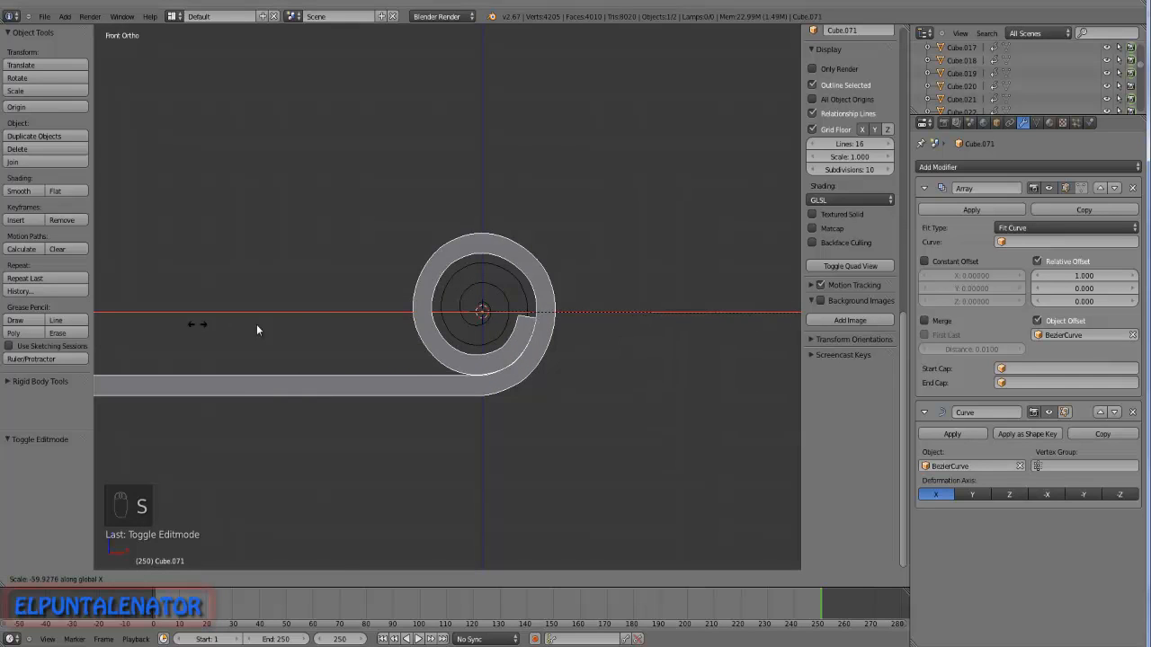
{"action": "left_click", "coordinate": [535, 325]}
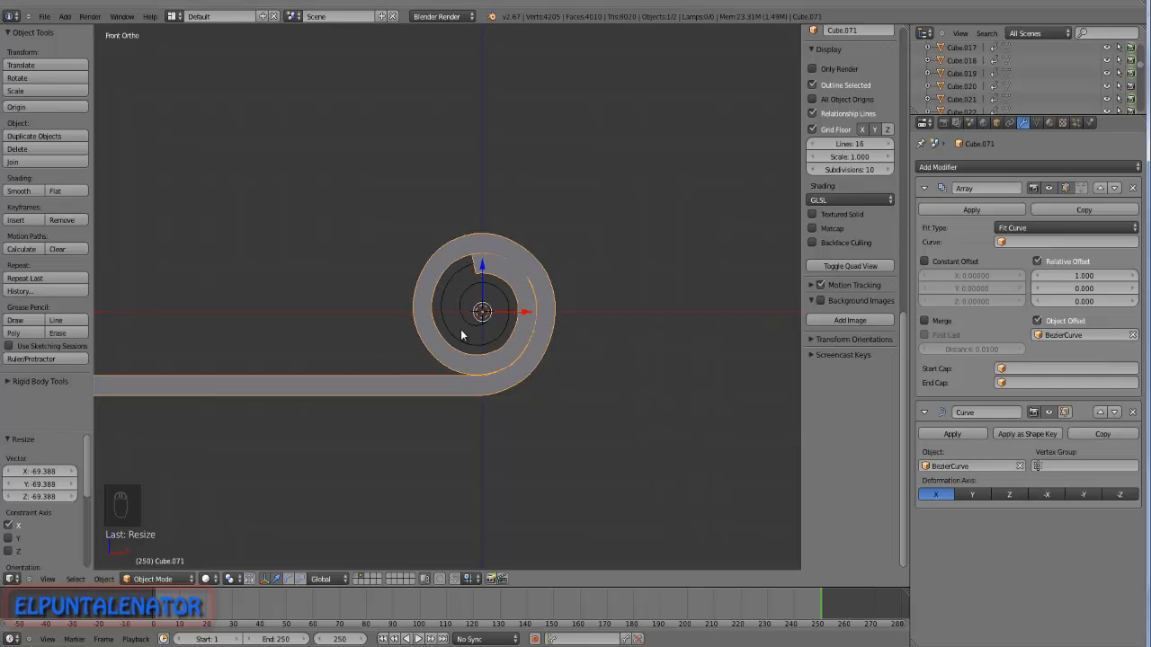
Move the stretched cube about 7.31 units in X and scale it in X by a factor of about 0.70.
{"action": "scroll", "coordinate": [349, 297], "scroll_direction": "down", "scroll_amount": 2}
{"action": "scroll", "coordinate": [545, 321], "scroll_direction": "down", "scroll_amount": 1}
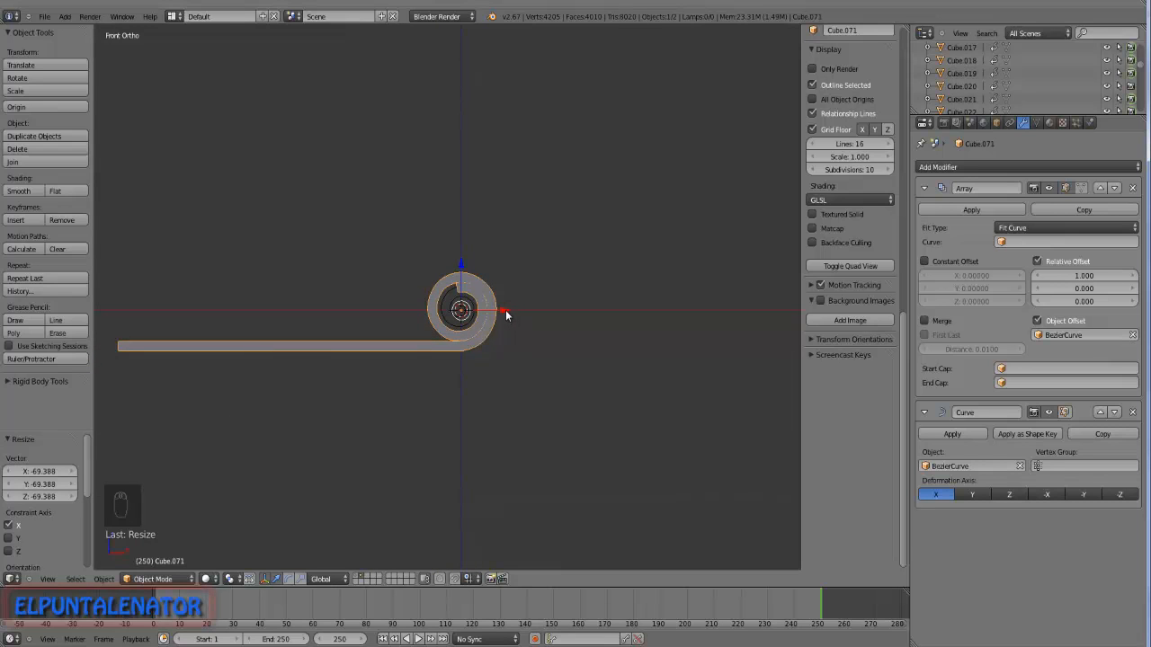
{"action": "left_click_drag", "start_coordinate": [506, 315], "coordinate": [646, 314]}
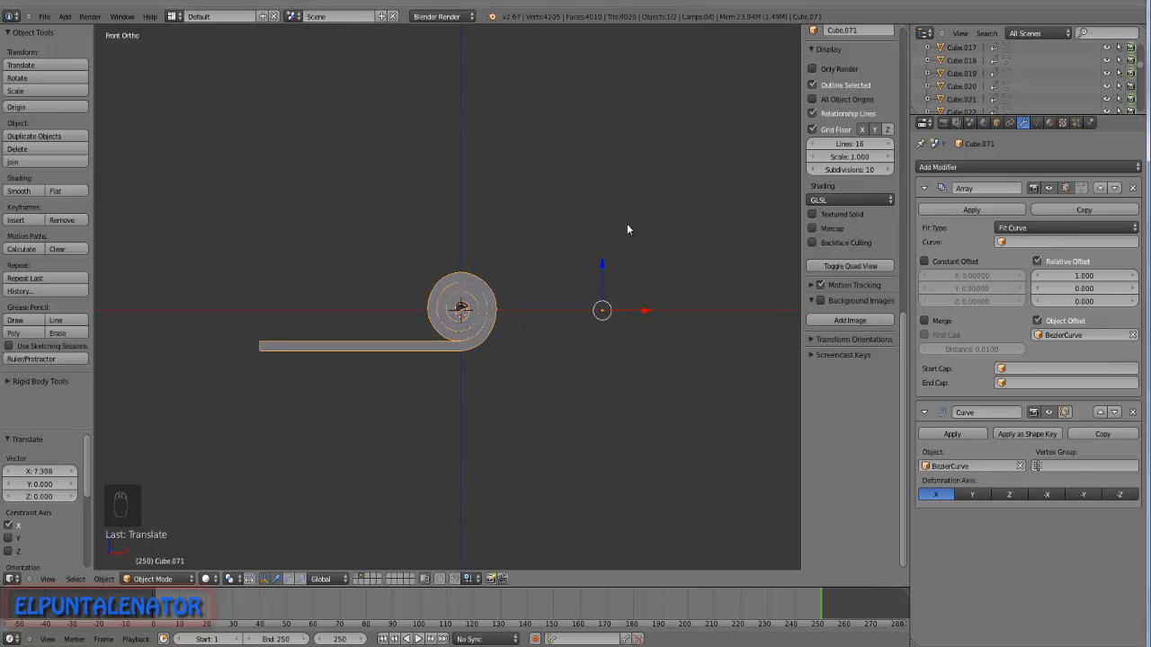
{"action": "key", "text": "s"}
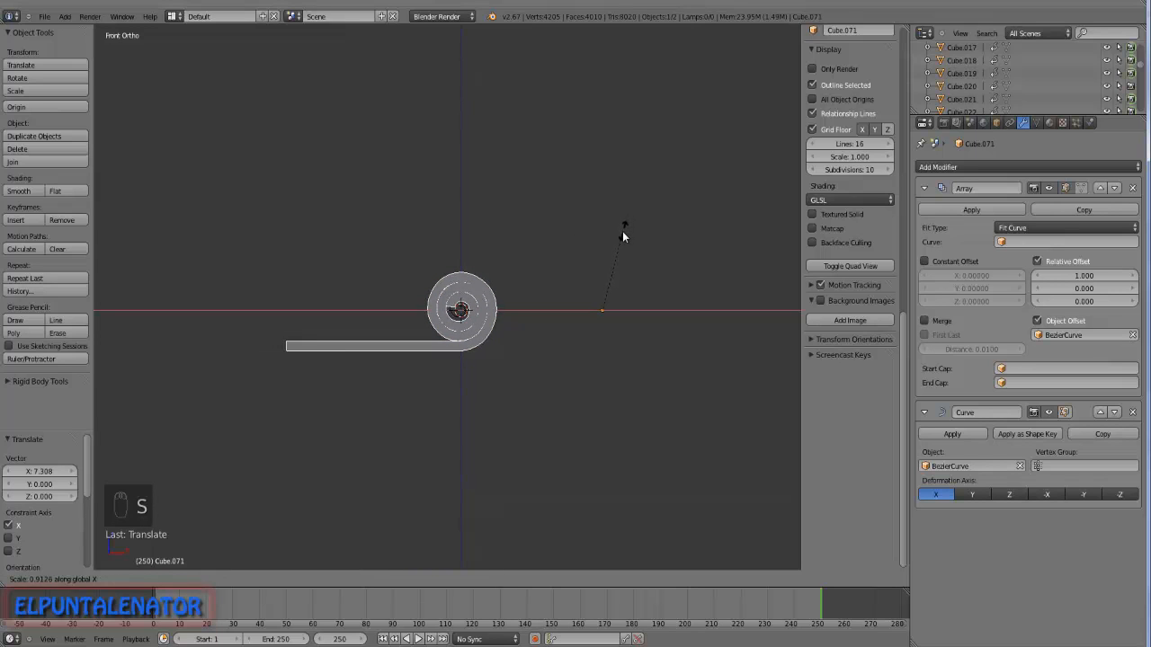
{"action": "left_click", "coordinate": [616, 248]}
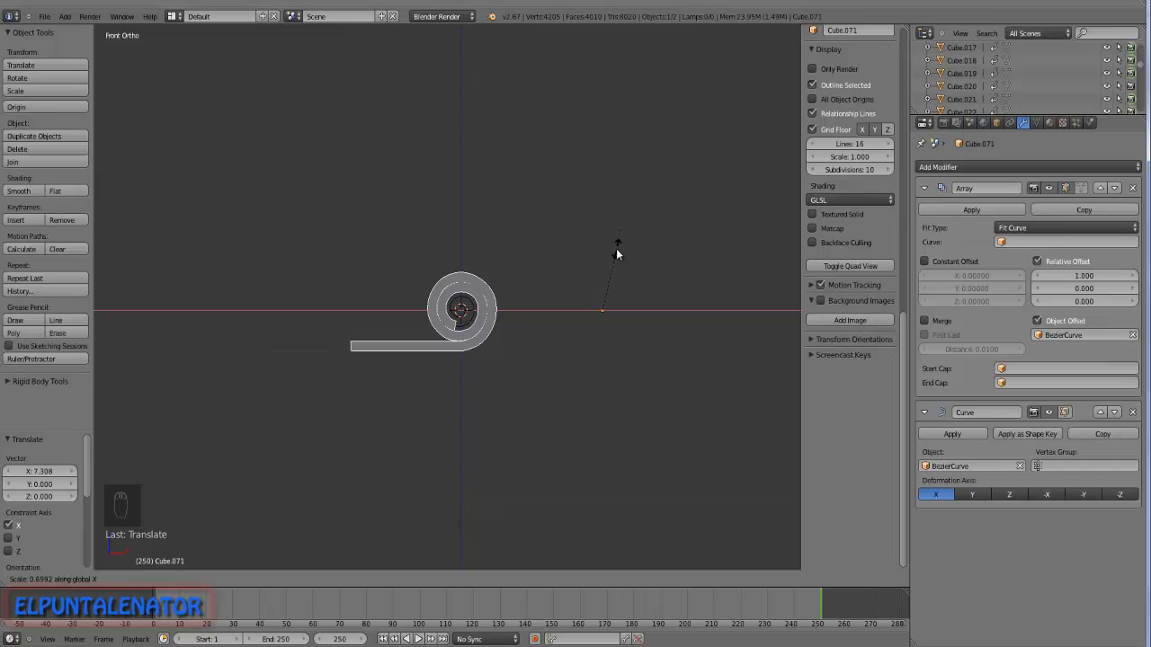
Fine-tune the strip's fit in X with a move of about 3.75, a scale of about 1.04 and a move of about 0.47.
{"action": "key", "text": "g"}
{"action": "key", "text": "x"}
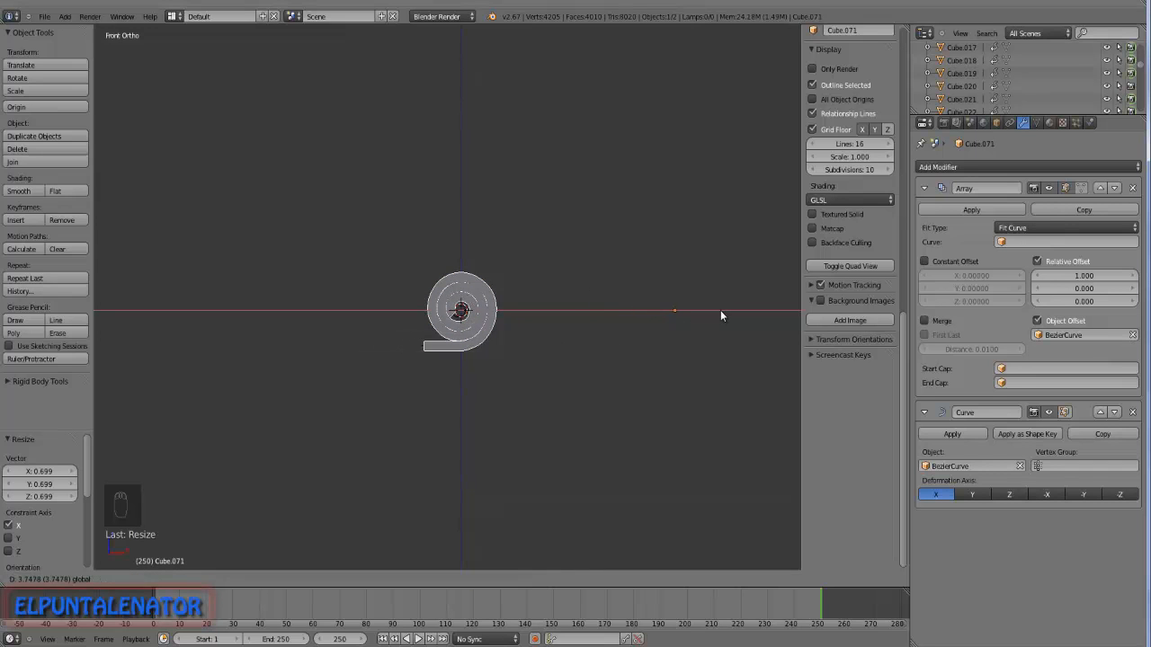
{"action": "left_click", "coordinate": [720, 310]}
{"action": "key", "text": "s"}
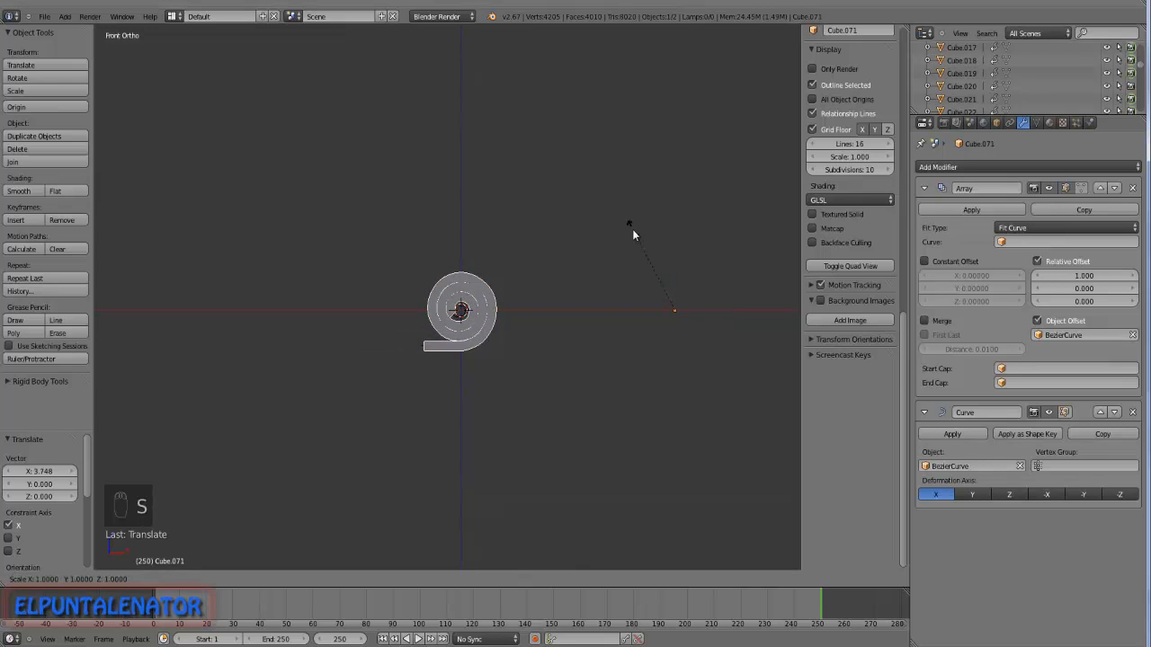
{"action": "key", "text": "x"}
{"action": "left_click", "coordinate": [629, 228]}
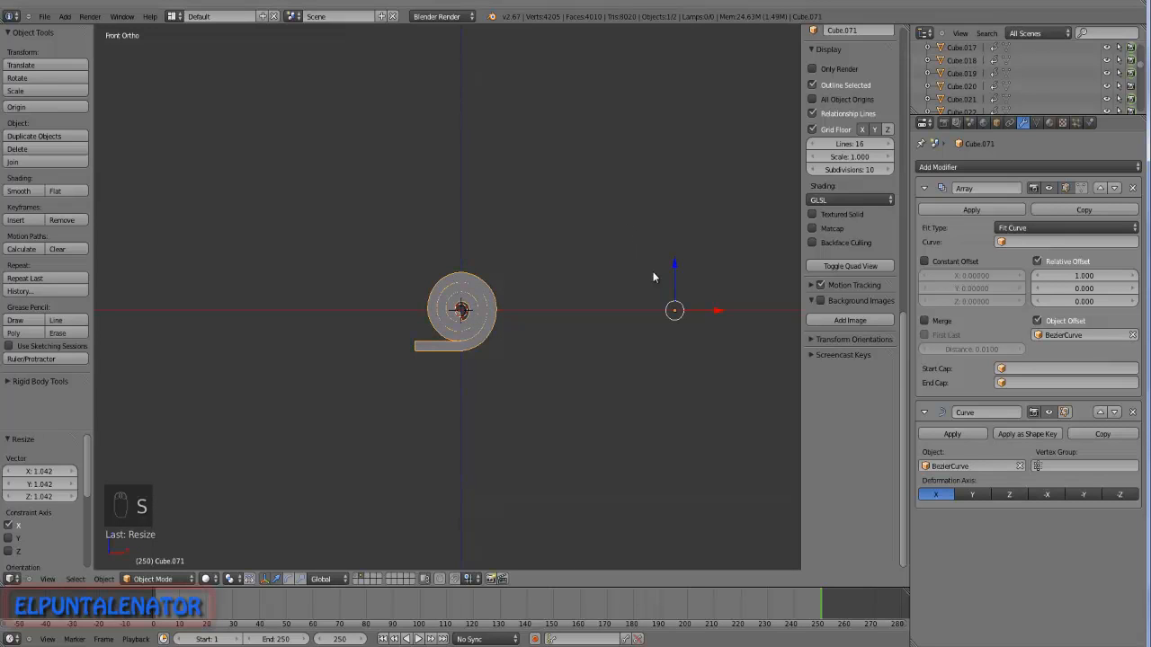
{"action": "left_click_drag", "start_coordinate": [708, 313], "coordinate": [726, 313]}
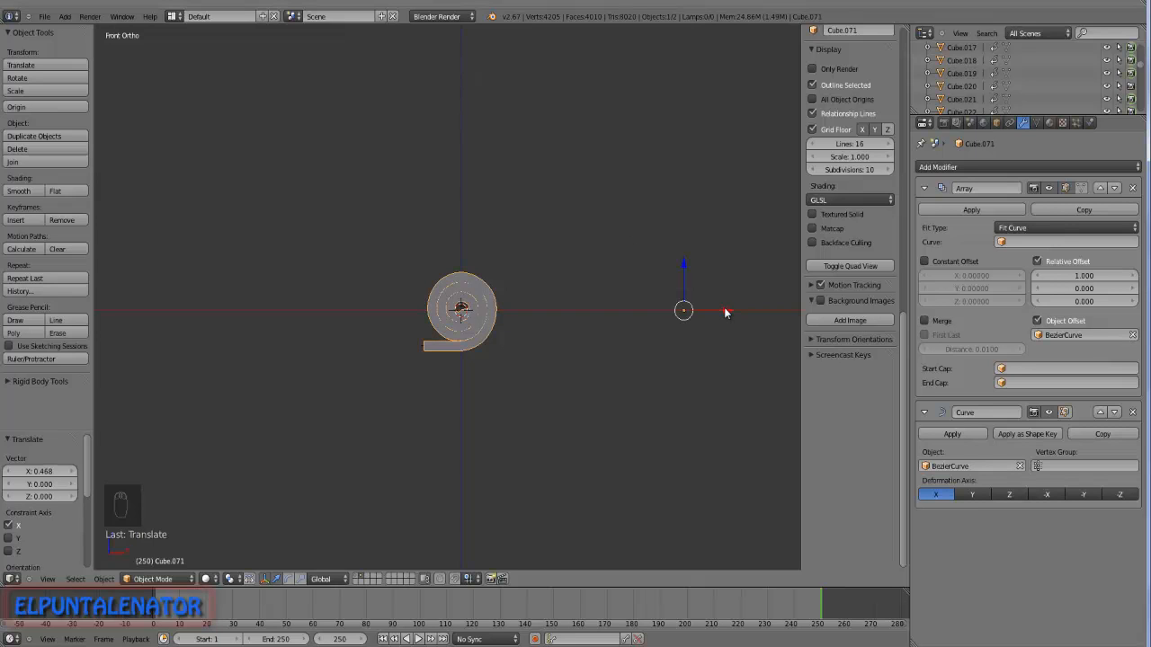
Set the rolled strip's origin to the 3D cursor.
{"action": "scroll", "coordinate": [514, 314], "scroll_direction": "up", "scroll_amount": 3}
{"action": "scroll", "coordinate": [383, 316], "scroll_direction": "down", "scroll_amount": 2}
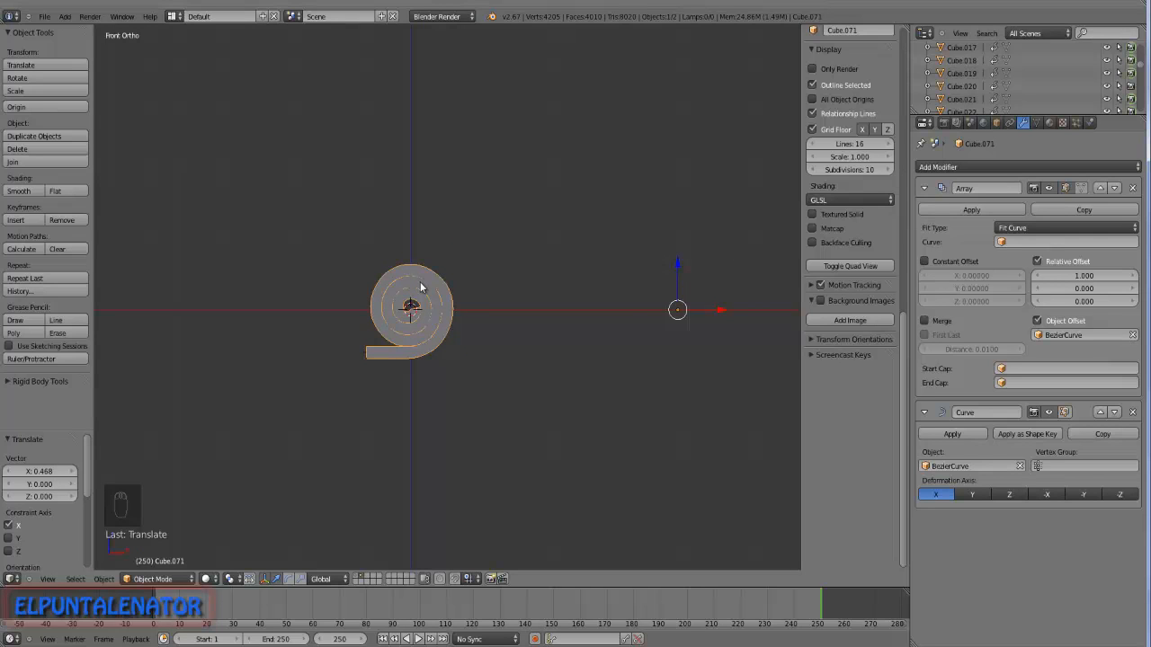
{"action": "left_click", "coordinate": [29, 107]}
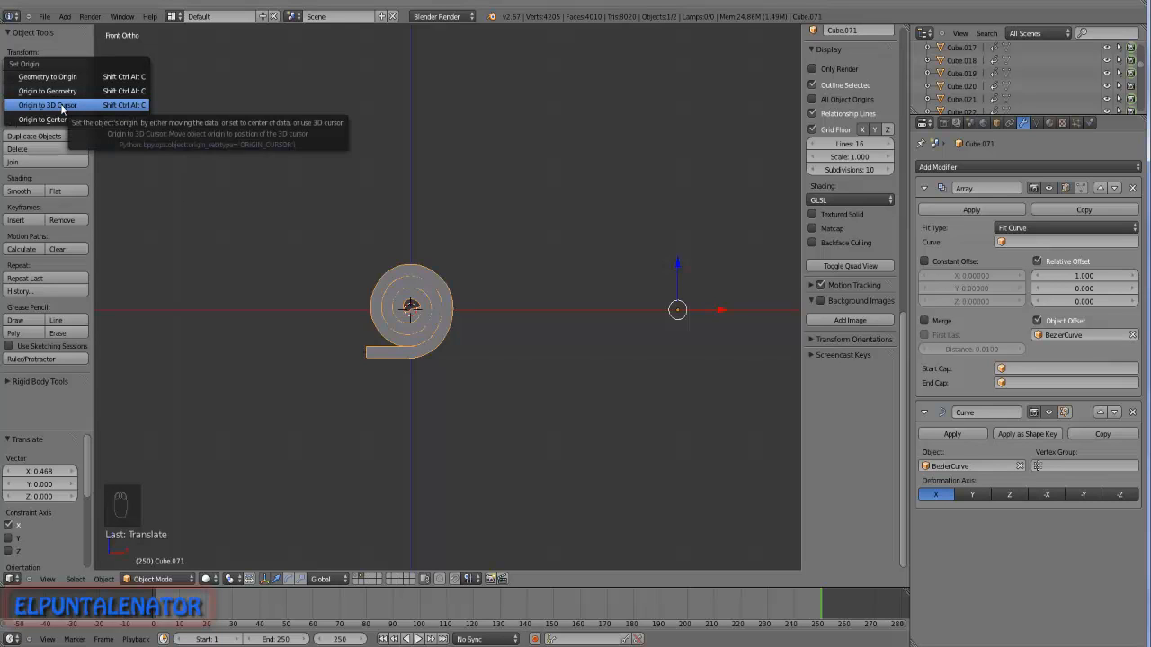
{"action": "left_click", "coordinate": [61, 107]}
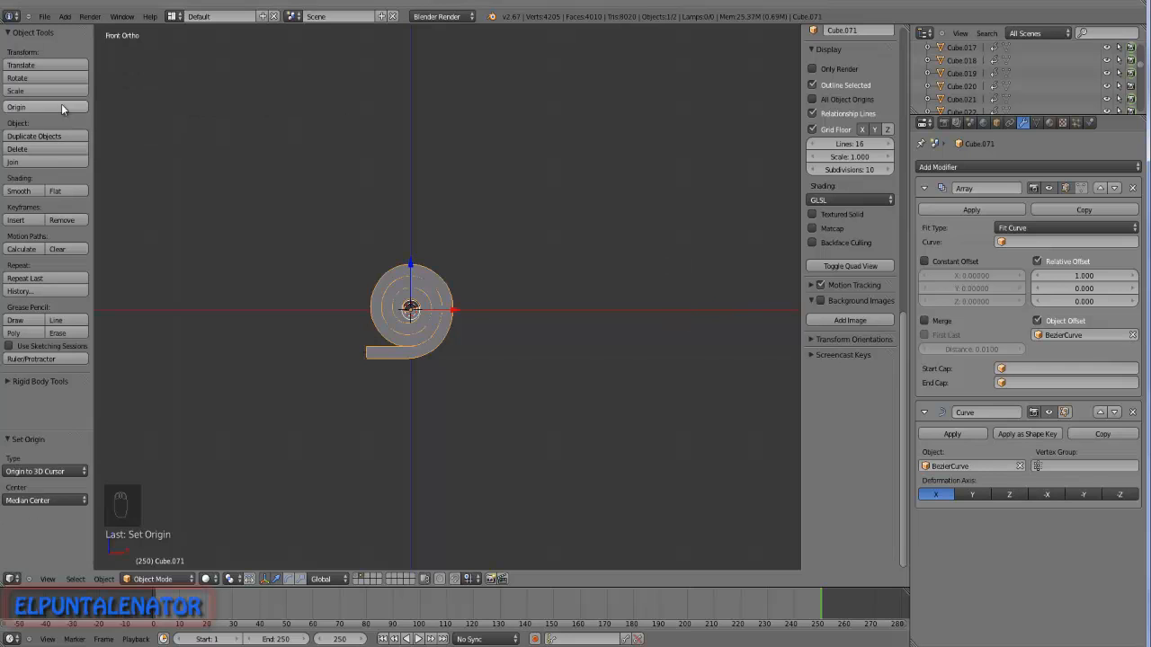
Using wireframe display, select the spiral Bezier curve and move it about -0.37 units in Y, then return to solid shading.
{"action": "middle_click_drag", "start_coordinate": [390, 311], "coordinate": [484, 334]}
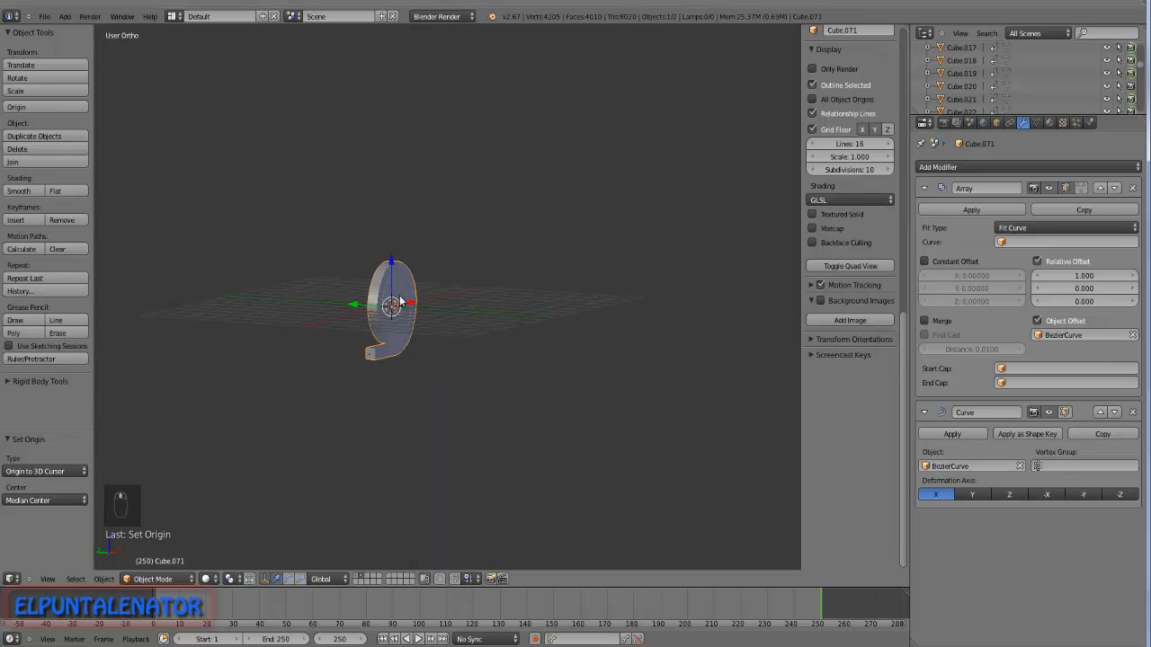
{"action": "scroll", "coordinate": [401, 295], "scroll_direction": "up", "scroll_amount": 6}
{"action": "middle_click_drag", "start_coordinate": [410, 321], "coordinate": [387, 327]}
{"action": "scroll", "coordinate": [383, 286], "scroll_direction": "up", "scroll_amount": 3}
{"action": "scroll", "coordinate": [381, 286], "scroll_direction": "down", "scroll_amount": 3}
{"action": "key", "text": "z"}
{"action": "middle_click_drag", "start_coordinate": [384, 290], "coordinate": [414, 298]}
{"action": "middle_click_drag", "start_coordinate": [362, 228], "coordinate": [349, 328]}
{"action": "right_click", "coordinate": [350, 218]}
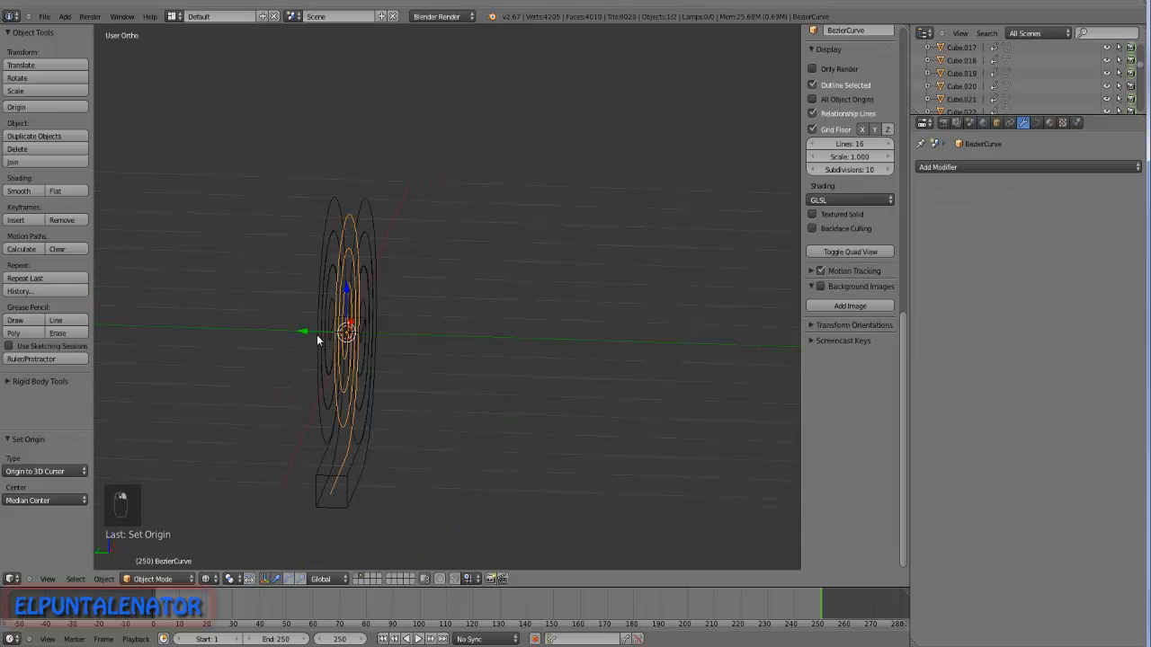
{"action": "left_click_drag", "start_coordinate": [307, 333], "coordinate": [331, 349]}
{"action": "mouse_move", "coordinate": [331, 349]}
{"action": "middle_mouse_down"}
{"action": "mouse_move", "coordinate": [352, 336]}
{"action": "mouse_move", "coordinate": [339, 314]}
{"action": "mouse_move", "coordinate": [303, 314]}
{"action": "middle_mouse_up"}
{"action": "scroll", "coordinate": [389, 313], "scroll_direction": "up", "scroll_amount": 2}
{"action": "key", "text": "z"}
{"action": "scroll", "coordinate": [407, 261], "scroll_direction": "down", "scroll_amount": 3}
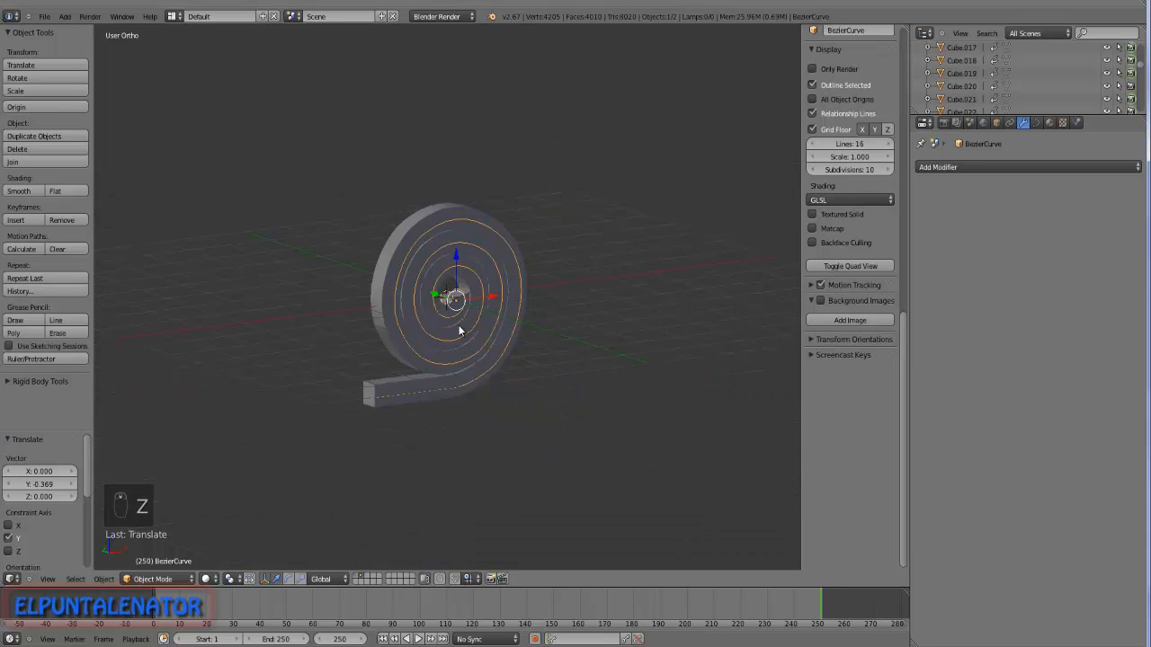
Select the rolled strip together with its curve, move both to layer 1, and display that layer.
{"action": "middle_click_drag", "start_coordinate": [408, 261], "coordinate": [423, 334]}
{"action": "scroll", "coordinate": [446, 213], "scroll_direction": "up", "scroll_amount": 2}
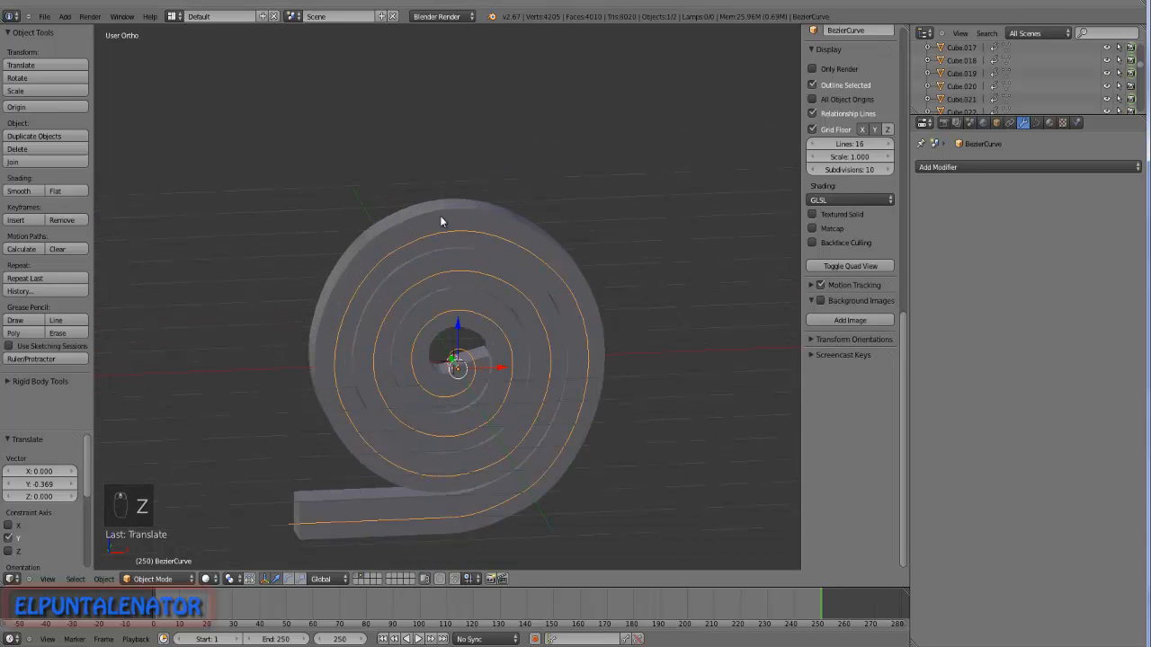
{"action": "right_click", "coordinate": [441, 219], "text": "shift"}
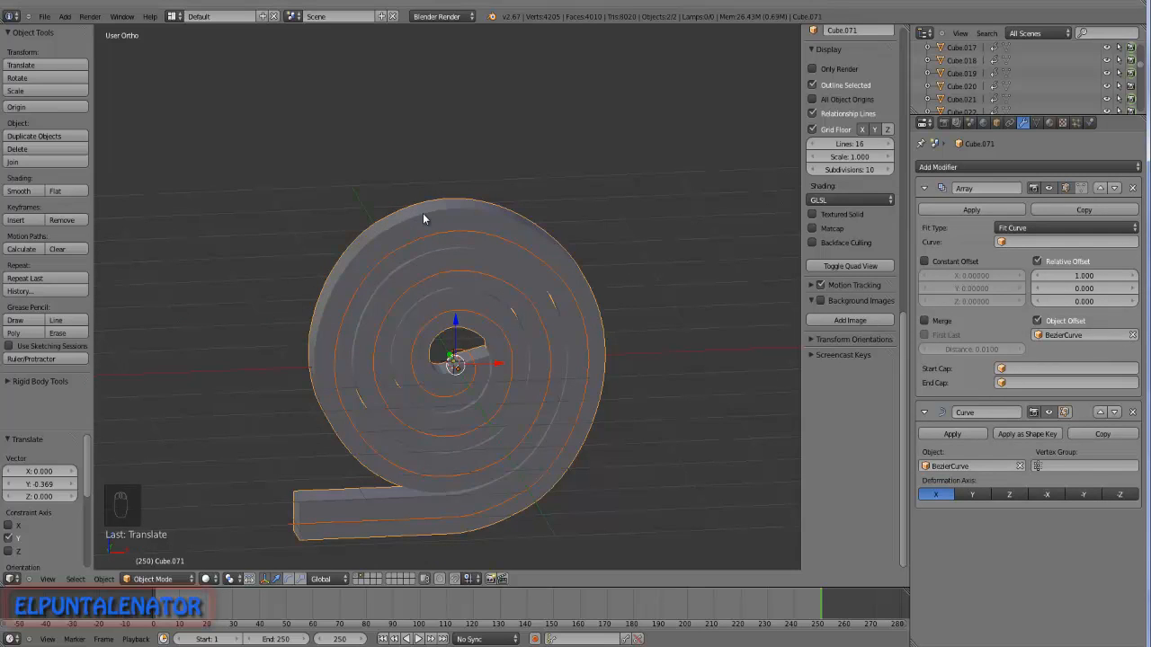
{"action": "key", "text": "m"}
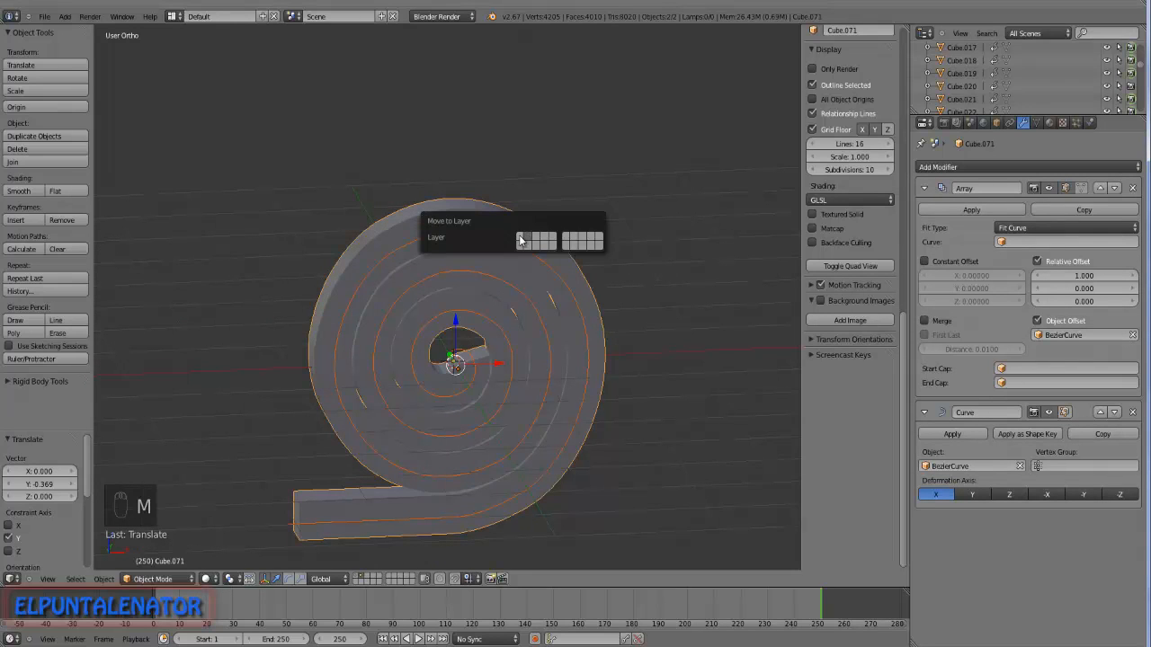
{"action": "left_click", "coordinate": [525, 240]}
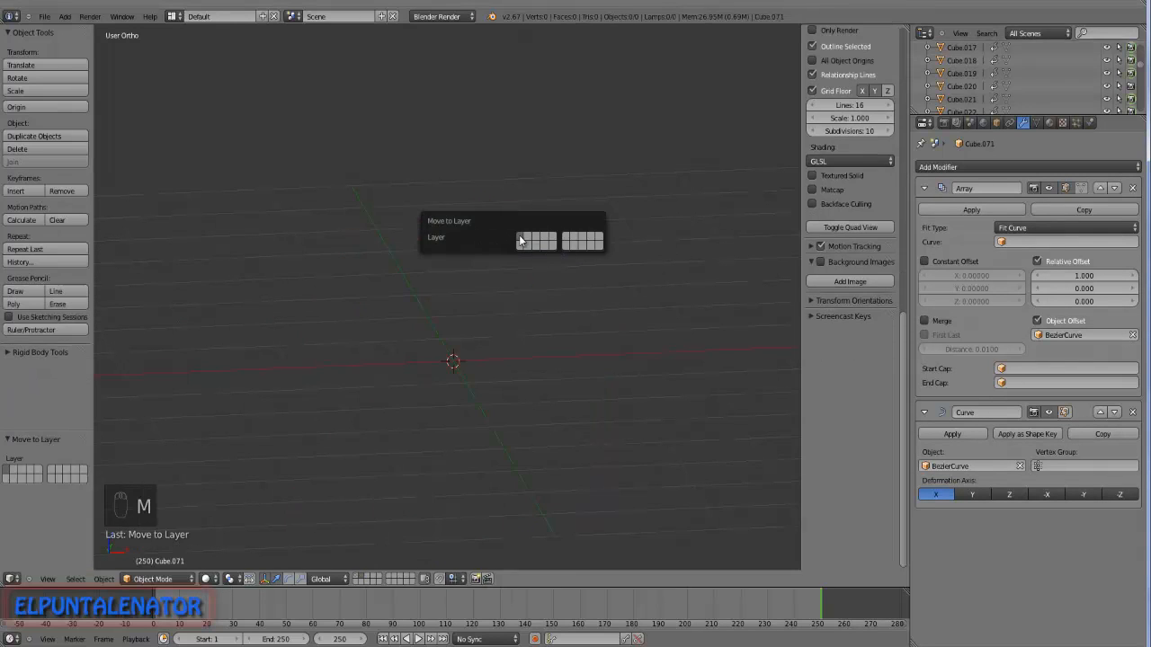
{"action": "left_click", "coordinate": [358, 576]}
Move the rolled strip and its curve about 5 units in Y, beside the road.
{"action": "scroll", "coordinate": [410, 370], "scroll_direction": "down", "scroll_amount": 3}
{"action": "middle_click_drag", "start_coordinate": [400, 386], "coordinate": [384, 345]}
{"action": "left_click_drag", "start_coordinate": [384, 345], "coordinate": [312, 342]}
{"action": "middle_click_drag", "start_coordinate": [312, 342], "coordinate": [332, 395]}
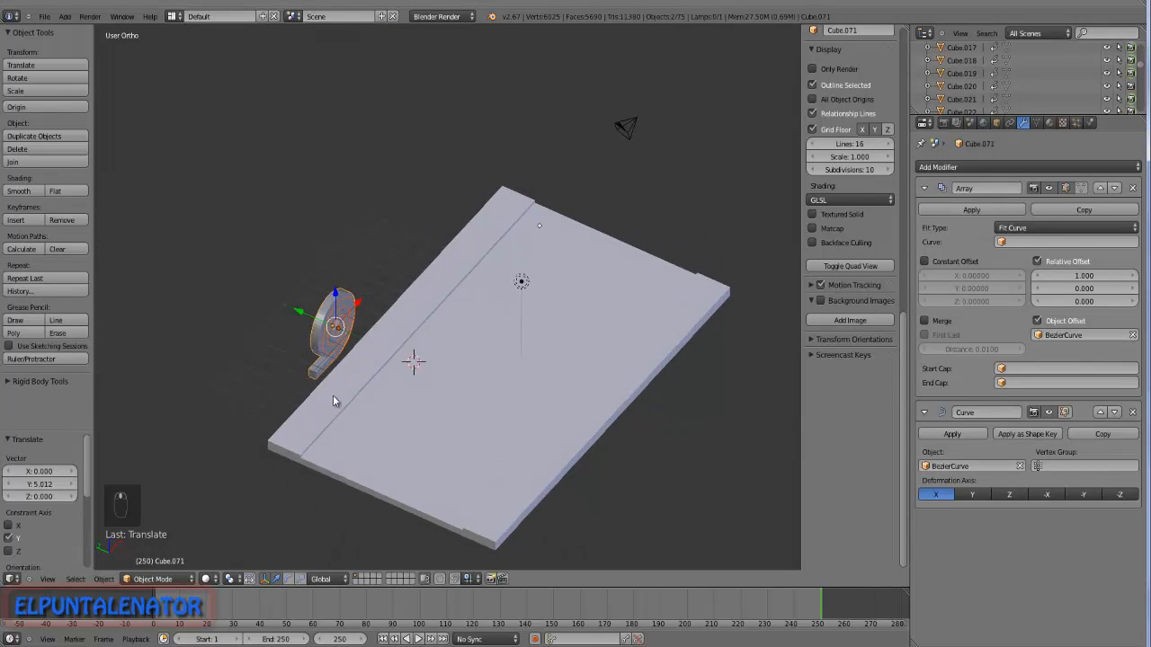
Go to frame 32 and move the rolled strip with its curve about 12.7 units in X toward the road's far end.
{"action": "left_click", "coordinate": [216, 604]}
{"action": "mouse_move", "coordinate": [216, 605]}
{"action": "left_mouse_down"}
{"action": "mouse_move", "coordinate": [249, 604]}
{"action": "mouse_move", "coordinate": [200, 602]}
{"action": "mouse_move", "coordinate": [237, 600]}
{"action": "left_mouse_up"}
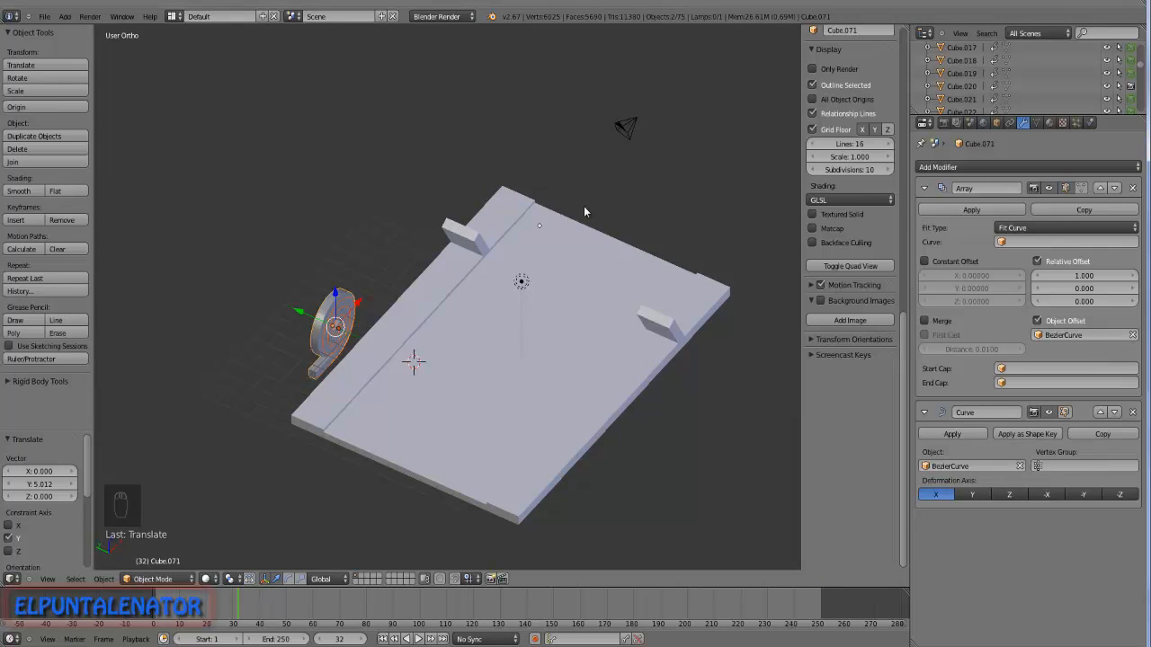
{"action": "key", "text": "g"}
{"action": "key", "text": "x"}
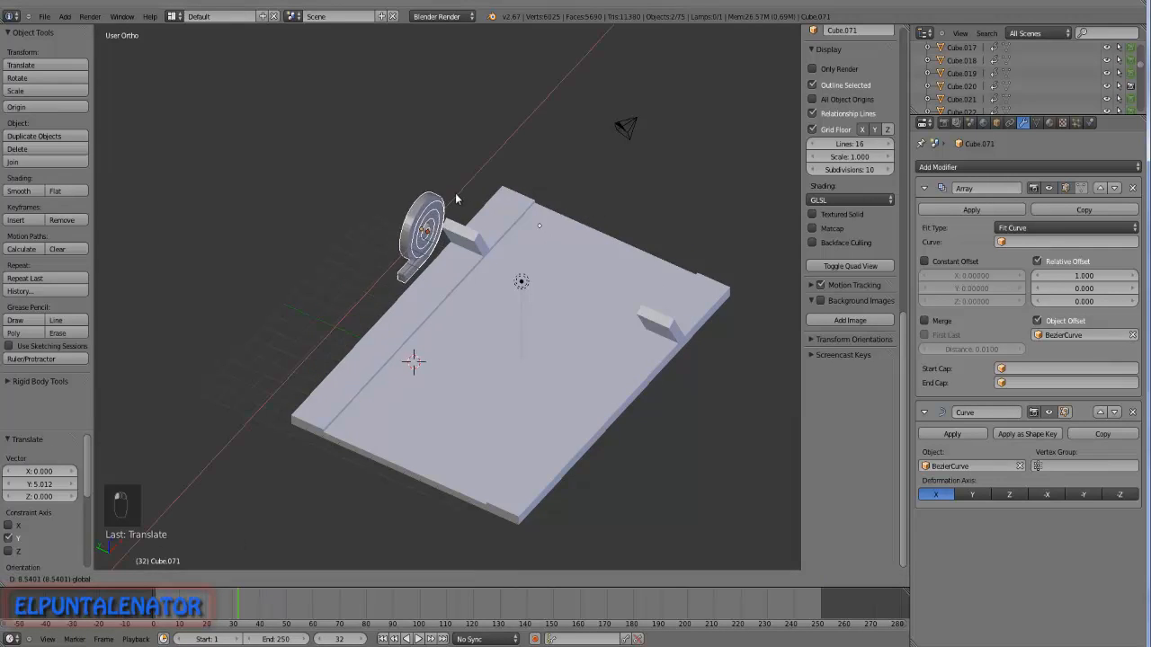
{"action": "left_click", "coordinate": [495, 167]}
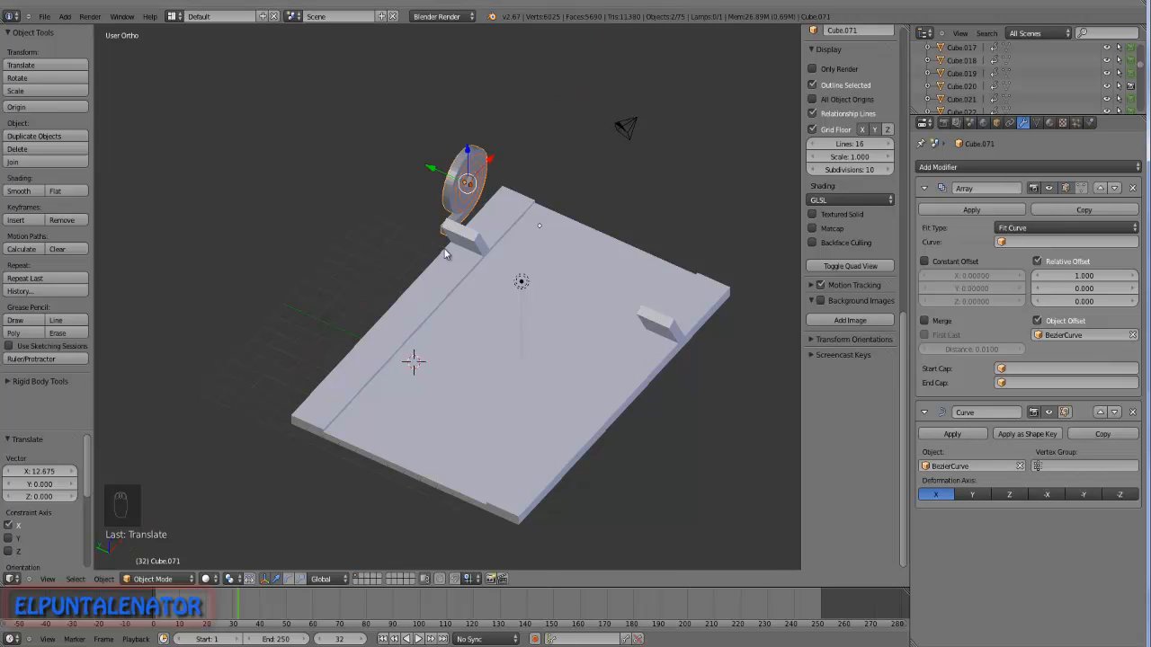
In back view, rotate the rolled strip and its curve -180° about Z.
{"action": "key", "text": "ctrl+KP_1"}
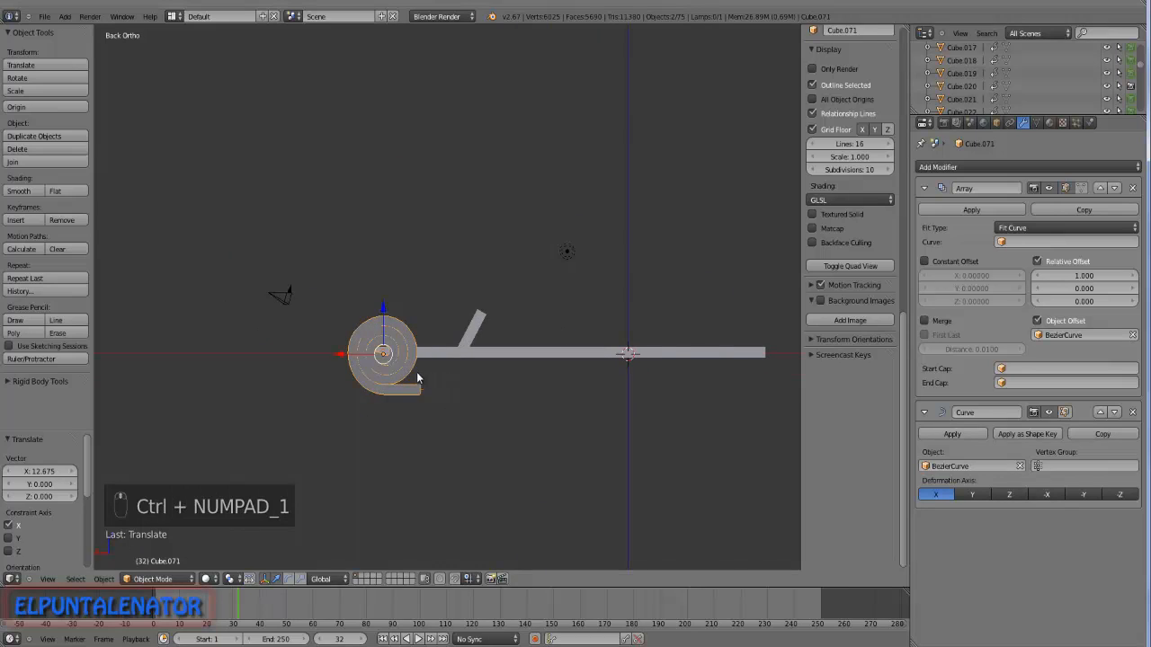
{"action": "scroll", "coordinate": [399, 359], "scroll_direction": "up", "scroll_amount": 5}
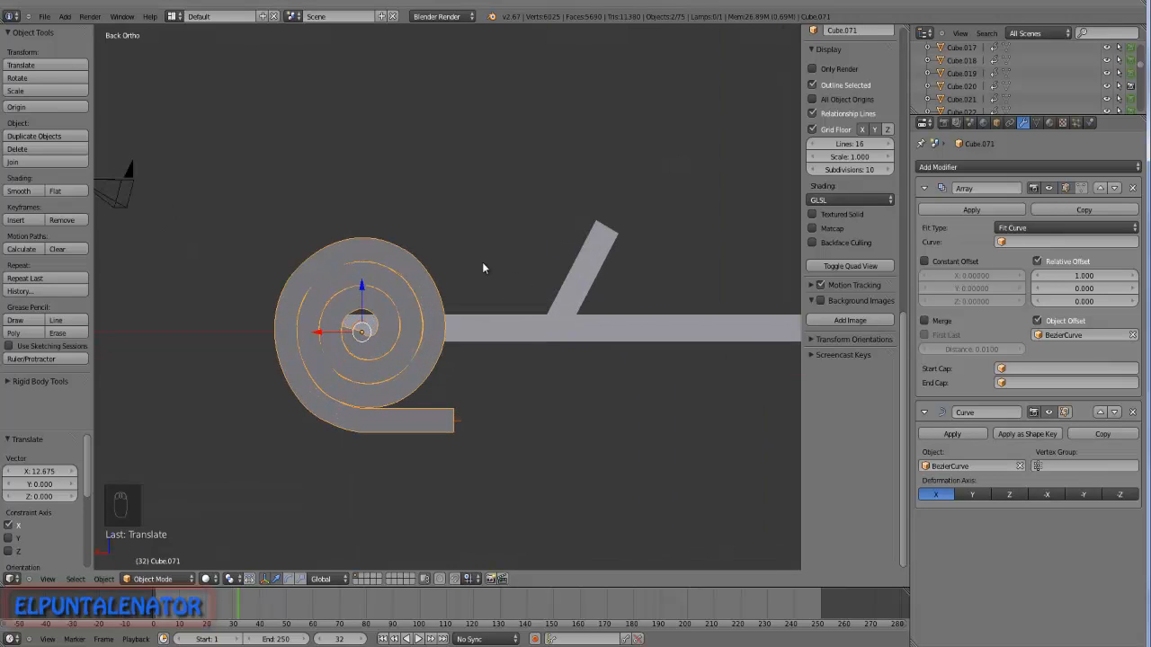
{"action": "type", "text": "rz-180"}
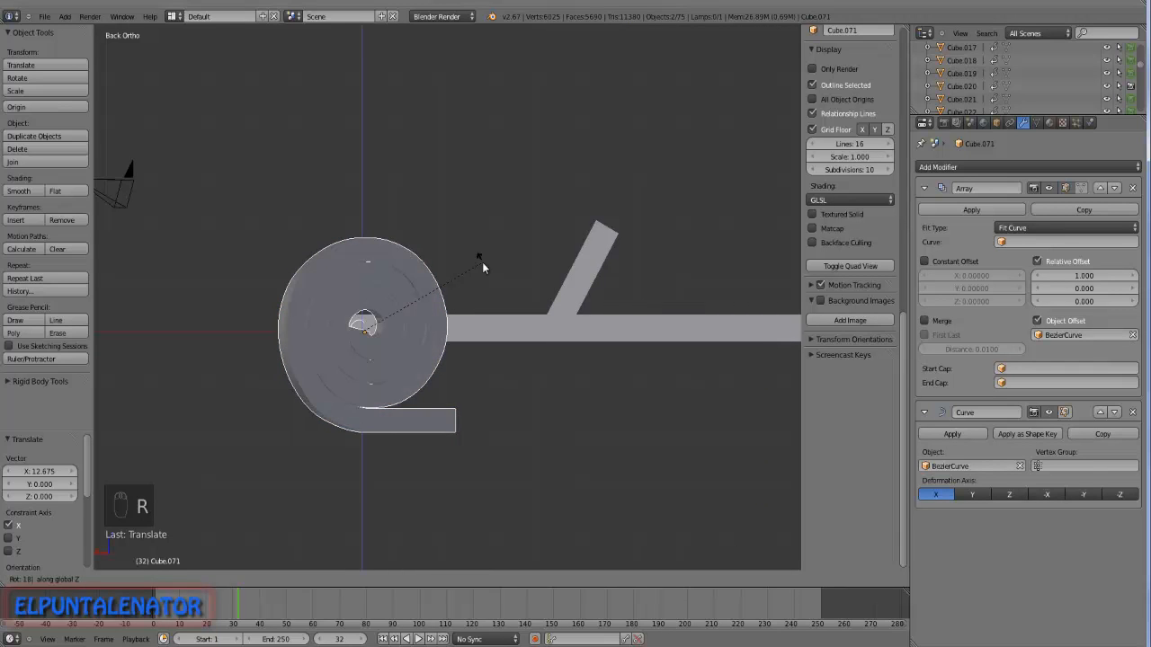
{"action": "left_click", "coordinate": [389, 292]}
Select only the rolled strip and scale it by about 1.001 along Z.
{"action": "scroll", "coordinate": [310, 321], "scroll_direction": "up", "scroll_amount": 6}
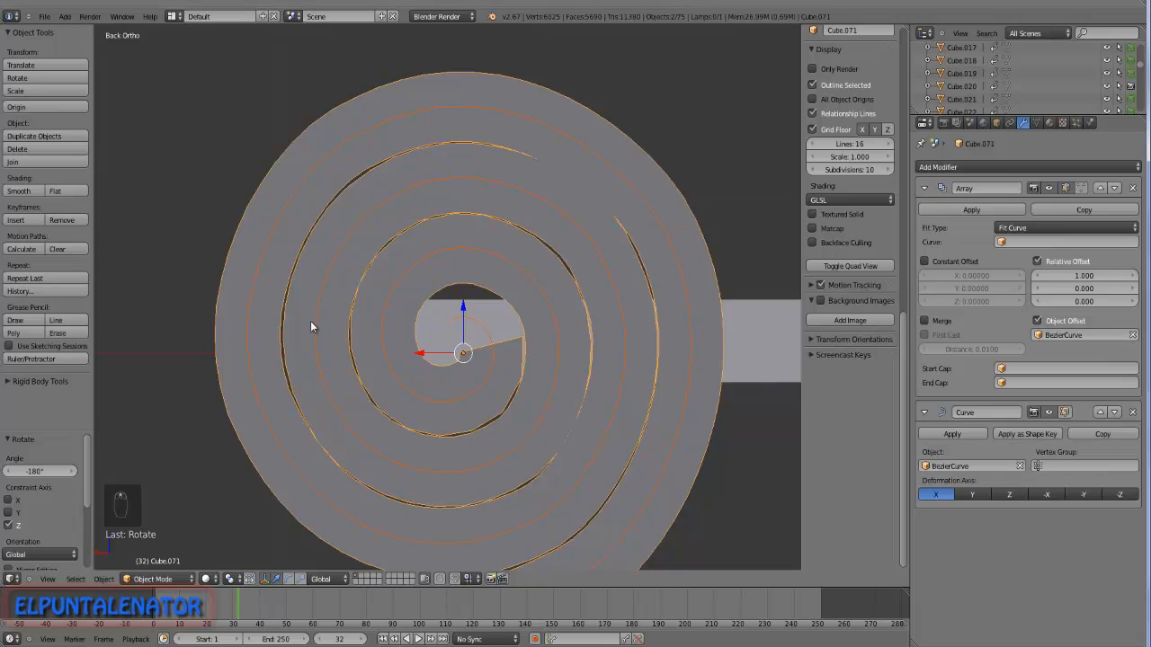
{"action": "scroll", "coordinate": [311, 326], "scroll_direction": "down", "scroll_amount": 1}
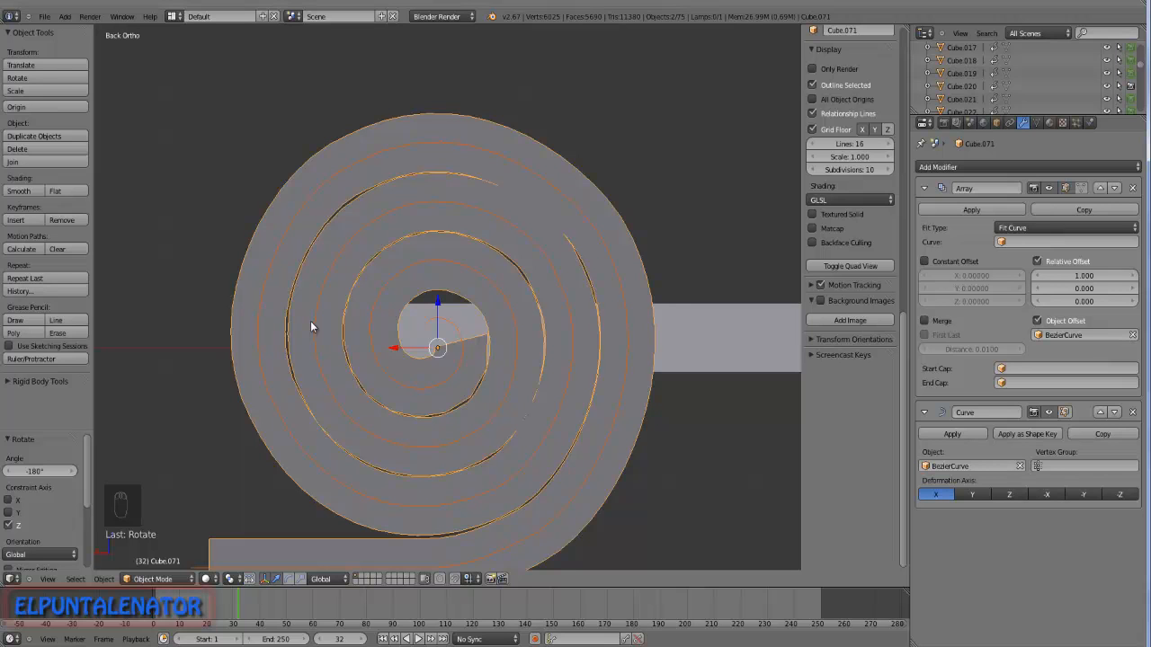
{"action": "scroll", "coordinate": [309, 187], "scroll_direction": "up", "scroll_amount": 2}
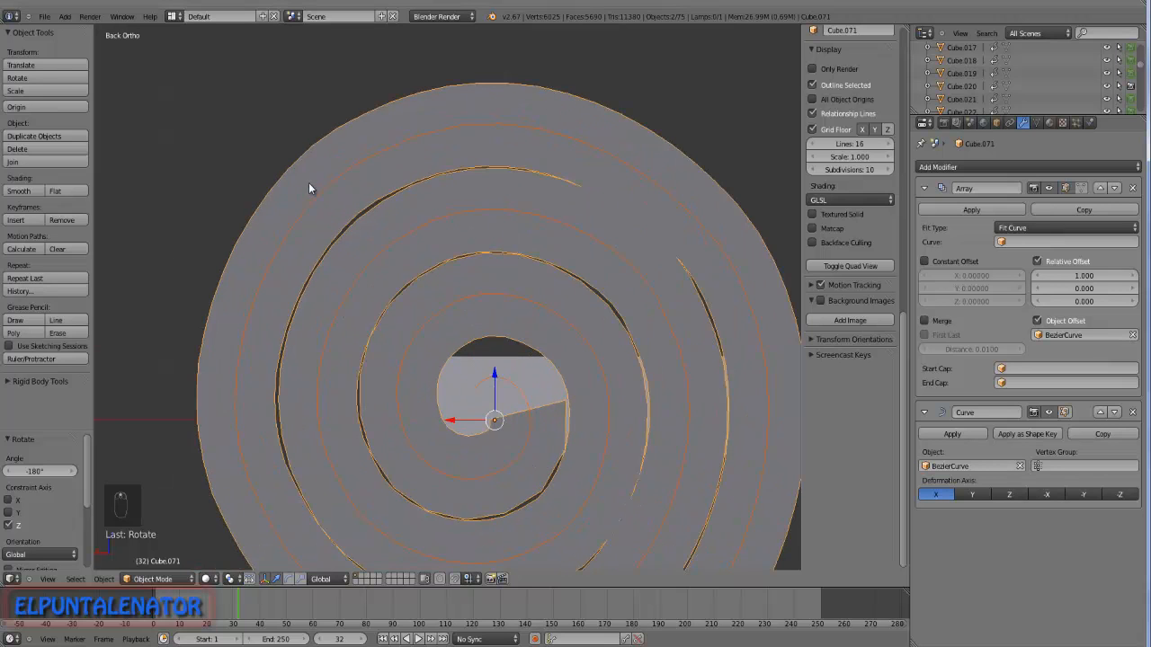
{"action": "scroll", "coordinate": [576, 214], "scroll_direction": "down", "scroll_amount": 4}
{"action": "scroll", "coordinate": [419, 323], "scroll_direction": "up", "scroll_amount": 2}
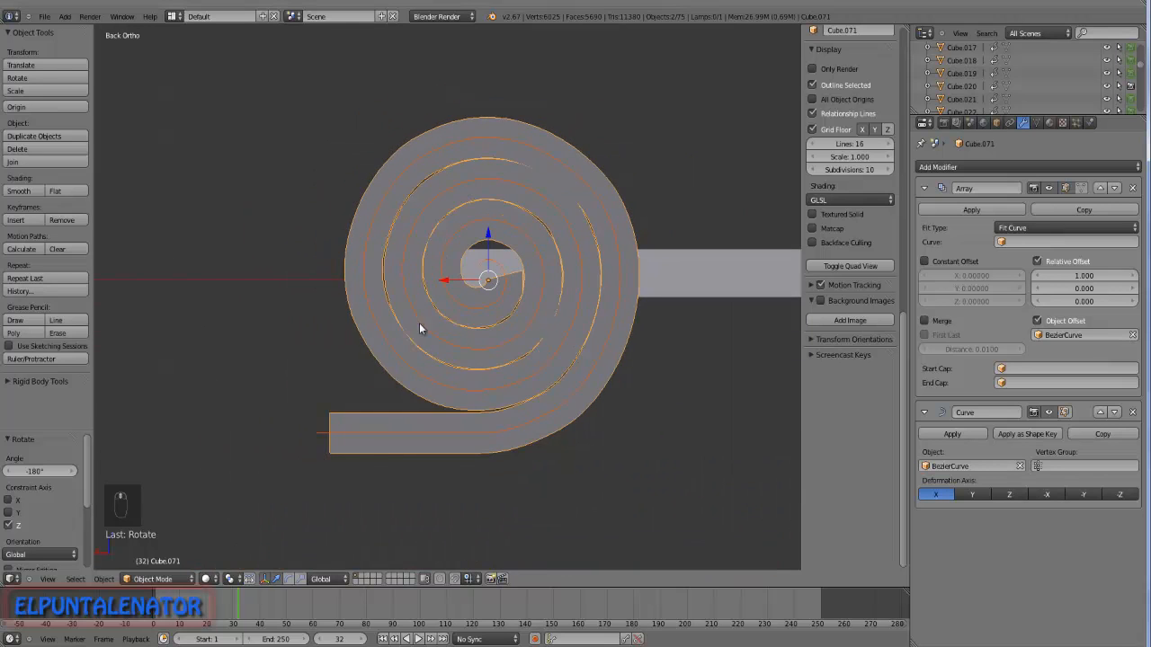
{"action": "right_click", "coordinate": [381, 419]}
{"action": "scroll", "coordinate": [381, 419], "scroll_direction": "down", "scroll_amount": 1}
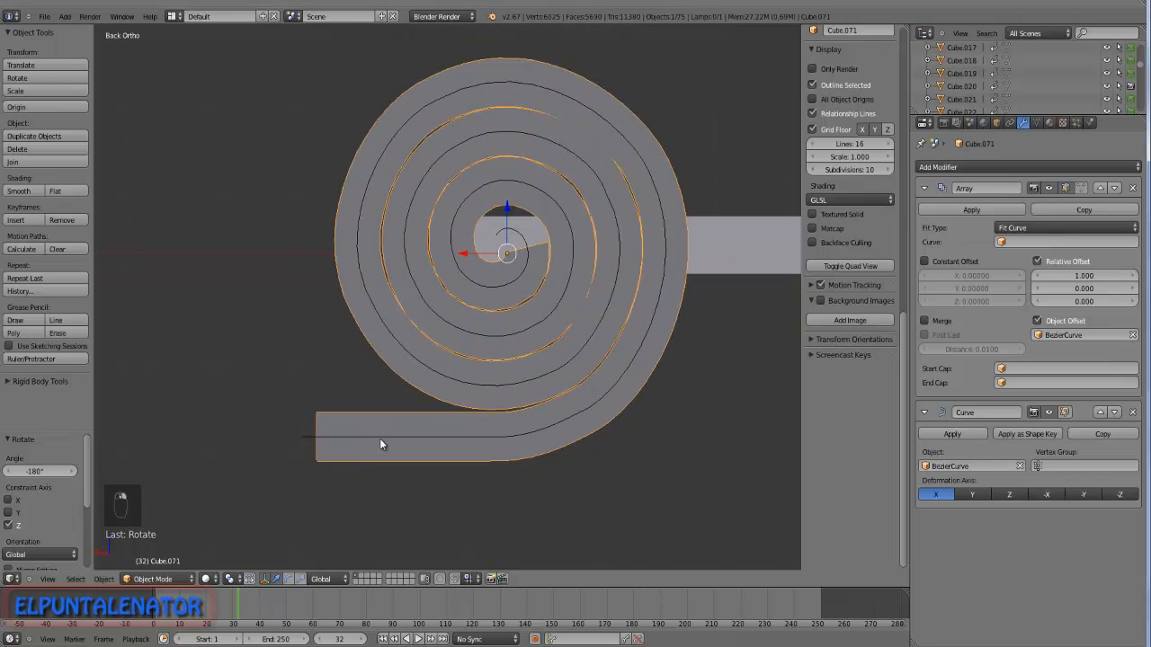
{"action": "key", "text": "s"}
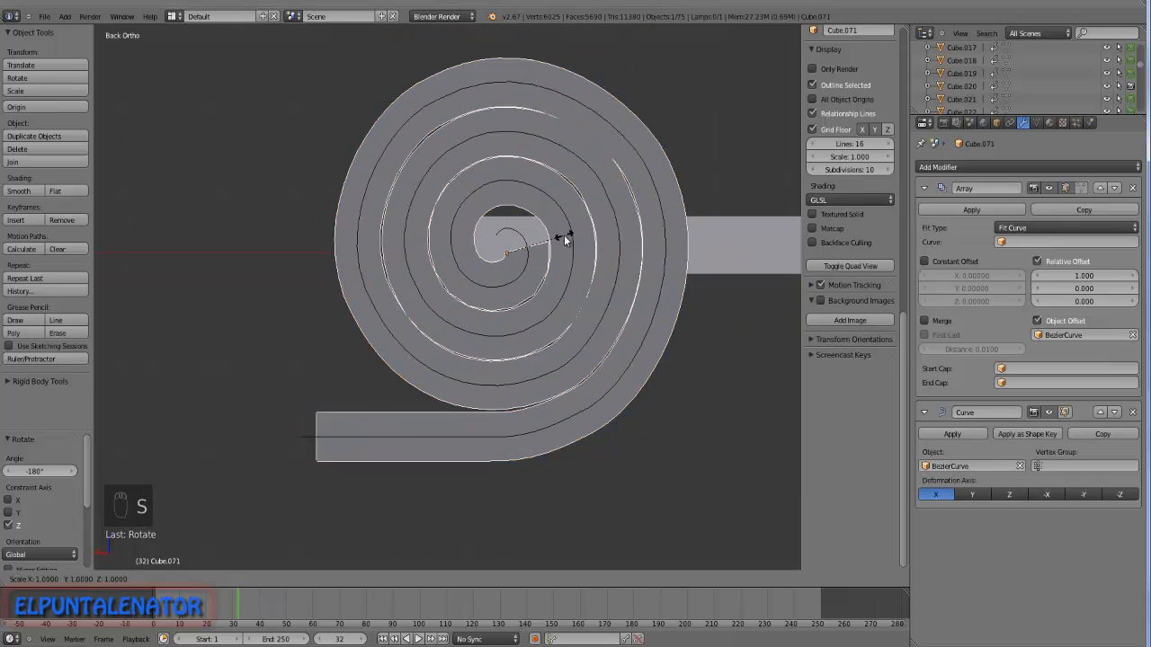
{"action": "key", "text": "z"}
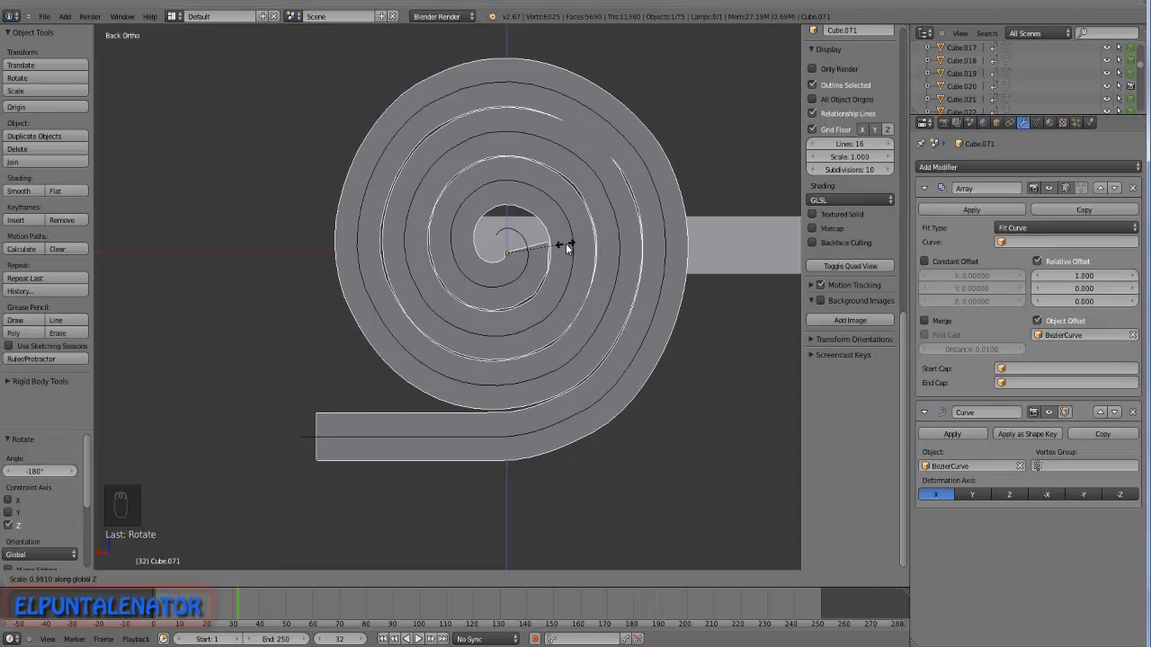
{"action": "left_click", "coordinate": [565, 243]}
Examine the rolled strip's height and position against the end of the road from an angled view.
{"action": "middle_click_drag", "start_coordinate": [516, 287], "coordinate": [564, 329]}
{"action": "middle_click_drag", "start_coordinate": [545, 249], "coordinate": [491, 218]}
{"action": "scroll", "coordinate": [486, 263], "scroll_direction": "down", "scroll_amount": 3}
{"action": "scroll", "coordinate": [491, 215], "scroll_direction": "up", "scroll_amount": 3}
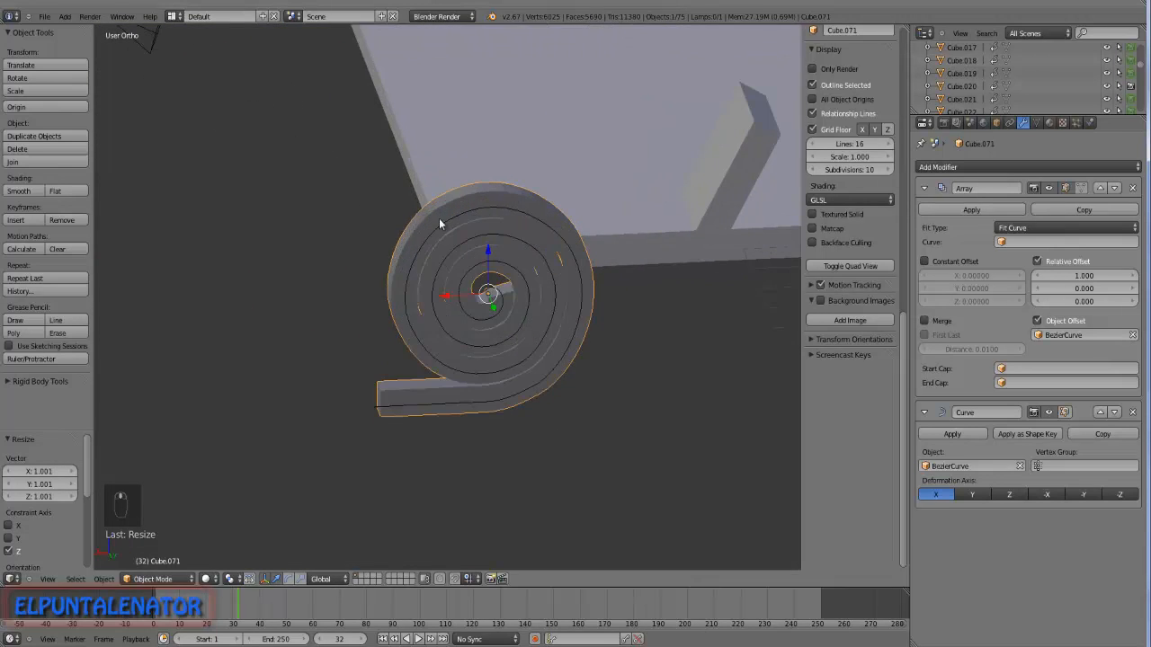
{"action": "scroll", "coordinate": [379, 235], "scroll_direction": "down", "scroll_amount": 3}
{"action": "scroll", "coordinate": [477, 241], "scroll_direction": "down", "scroll_amount": 2}
{"action": "scroll", "coordinate": [524, 230], "scroll_direction": "up", "scroll_amount": 2}
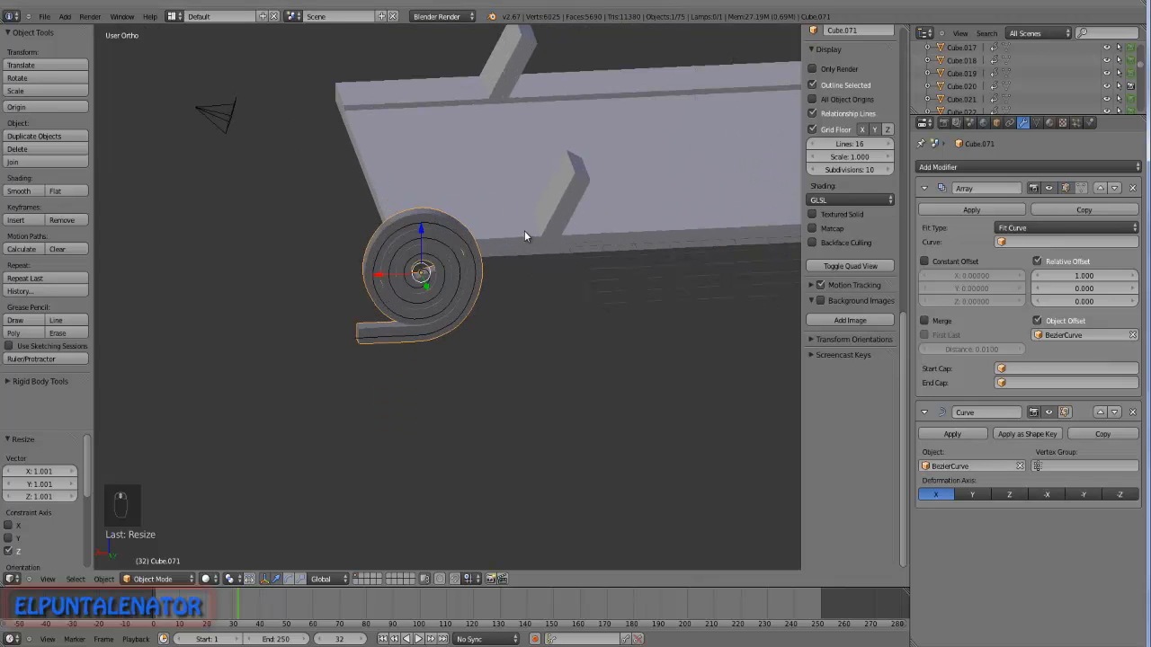
{"action": "scroll", "coordinate": [476, 236], "scroll_direction": "down", "scroll_amount": 2}
In wireframe back view, add the curve to the selected strip and move both about -1.43 in X and 1.73 in Z to road level.
{"action": "key", "text": "KP_1"}
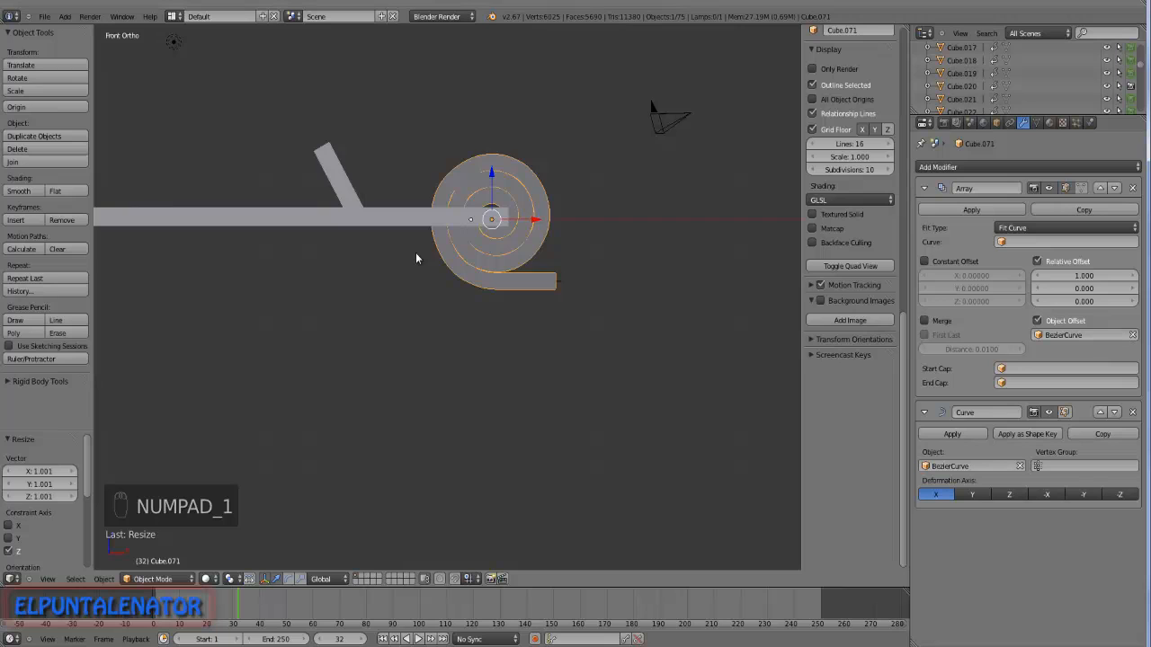
{"action": "key", "text": "ctrl+KP_1"}
{"action": "scroll", "coordinate": [336, 214], "scroll_direction": "up", "scroll_amount": 3}
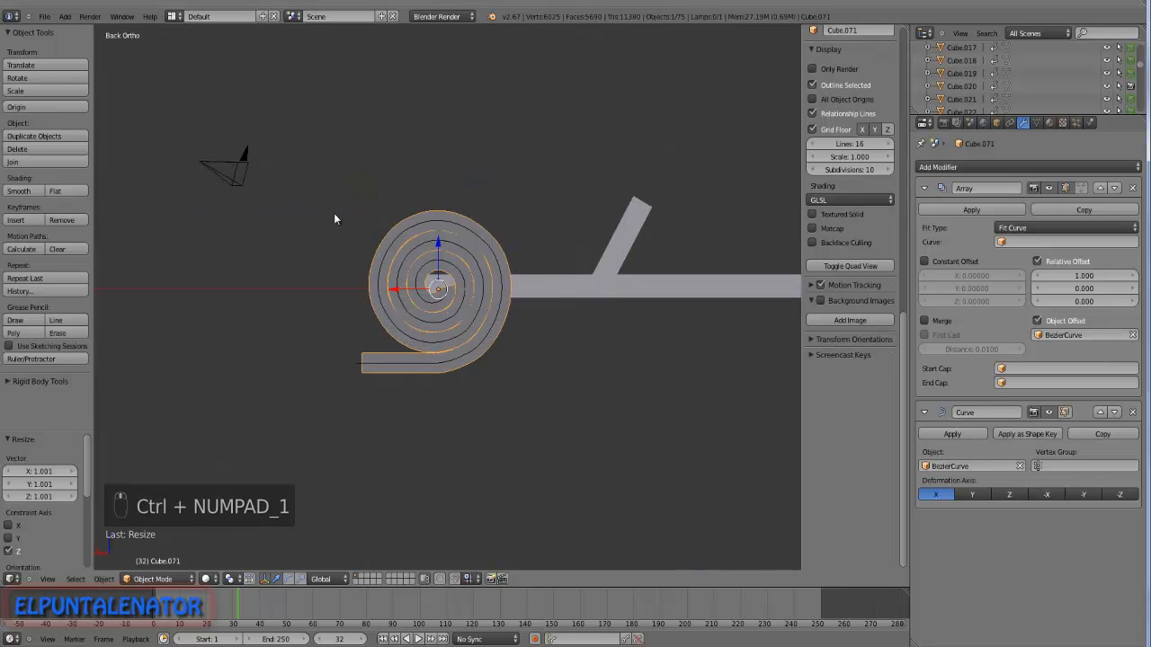
{"action": "scroll", "coordinate": [336, 217], "scroll_direction": "down", "scroll_amount": 2}
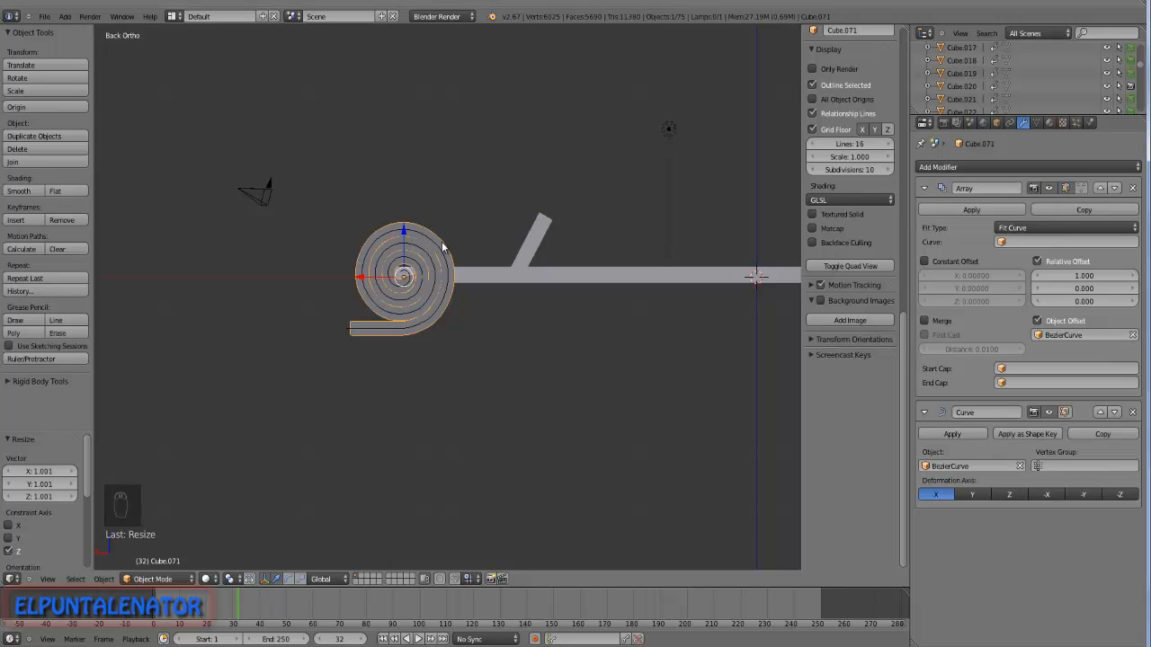
{"action": "key", "text": "z"}
{"action": "scroll", "coordinate": [436, 256], "scroll_direction": "up", "scroll_amount": 2}
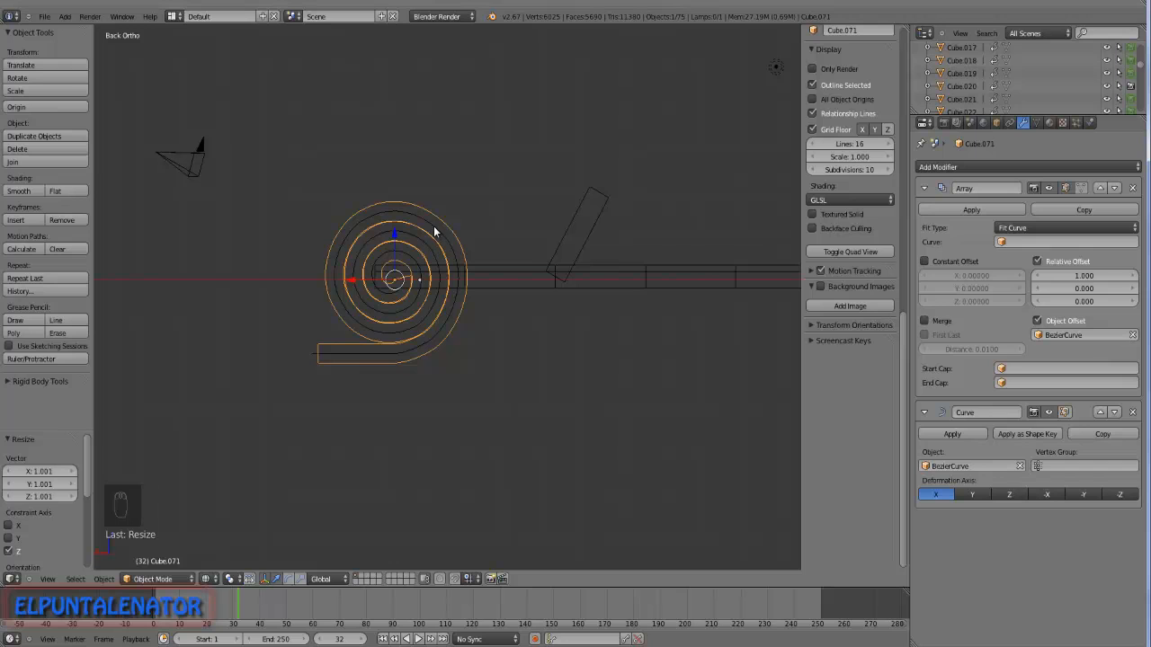
{"action": "right_click", "coordinate": [434, 232], "text": "shift"}
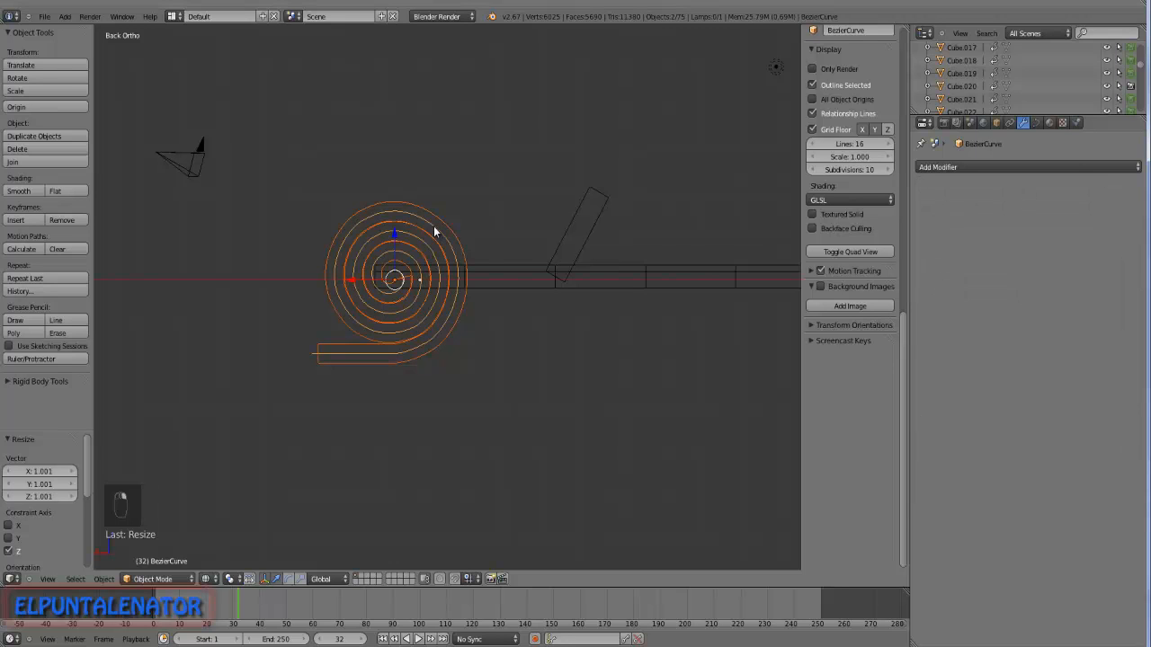
{"action": "key", "text": "g"}
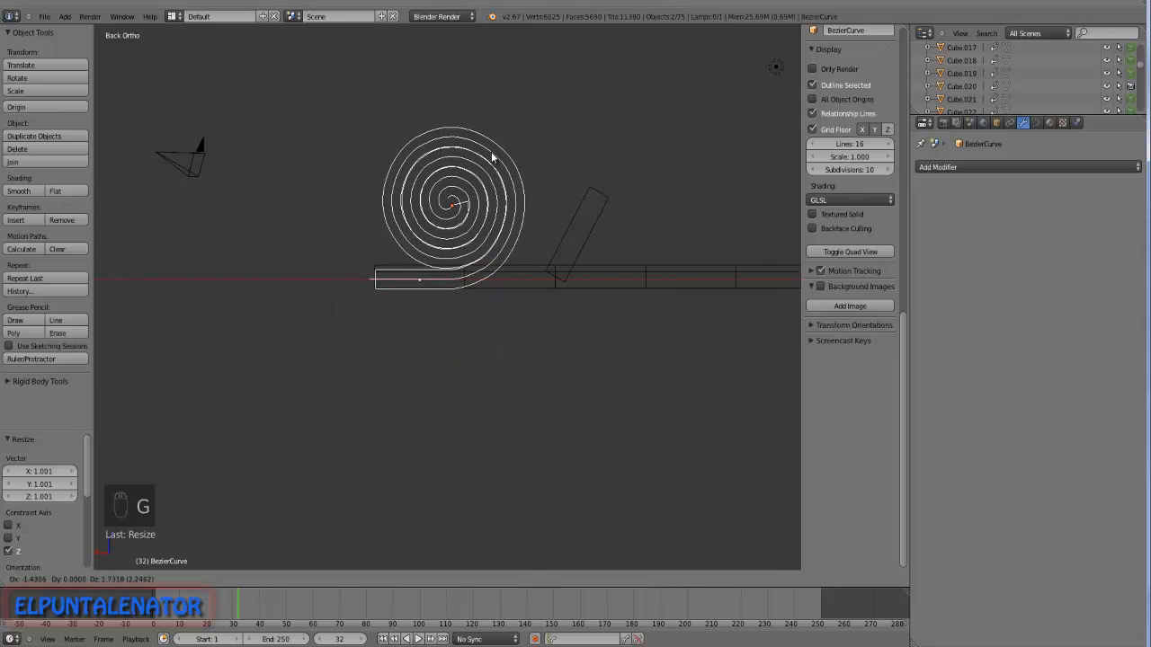
{"action": "left_click", "coordinate": [492, 158]}
Nudge the strip and curve about 0.018 in X and 0.012 in Z to align with the road, and restore solid shading.
{"action": "scroll", "coordinate": [459, 252], "scroll_direction": "up", "scroll_amount": 5}
{"action": "key", "text": "g"}
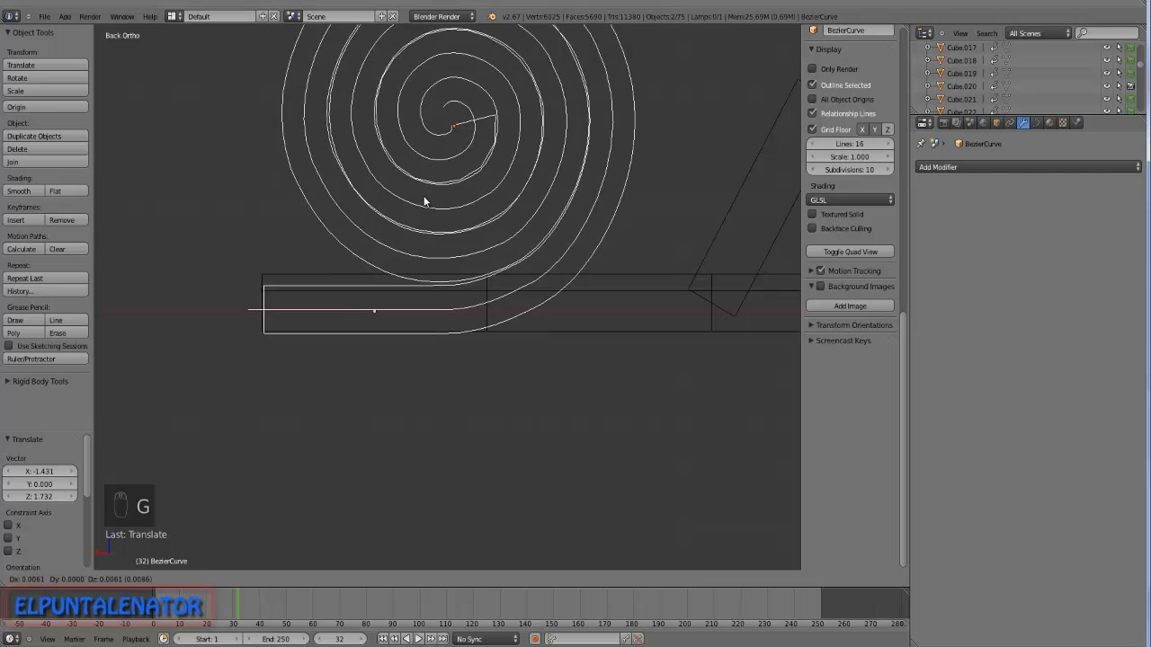
{"action": "left_click", "coordinate": [423, 197]}
{"action": "scroll", "coordinate": [304, 405], "scroll_direction": "down", "scroll_amount": 8}
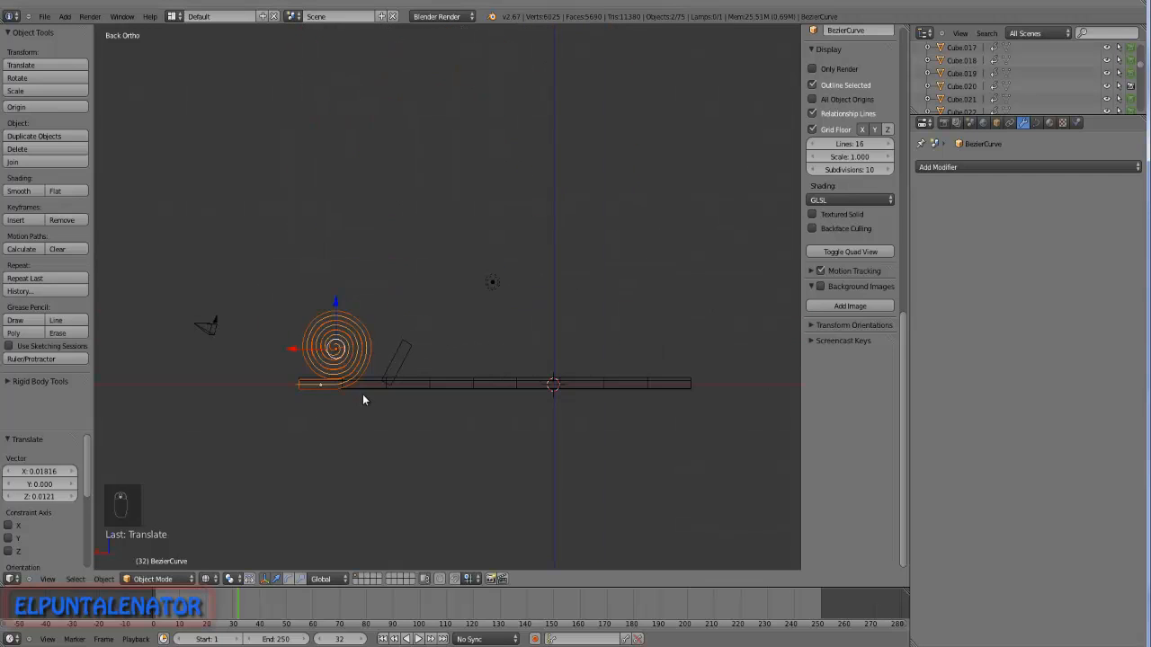
{"action": "middle_click_drag", "start_coordinate": [364, 396], "coordinate": [369, 402]}
{"action": "key", "text": "z"}
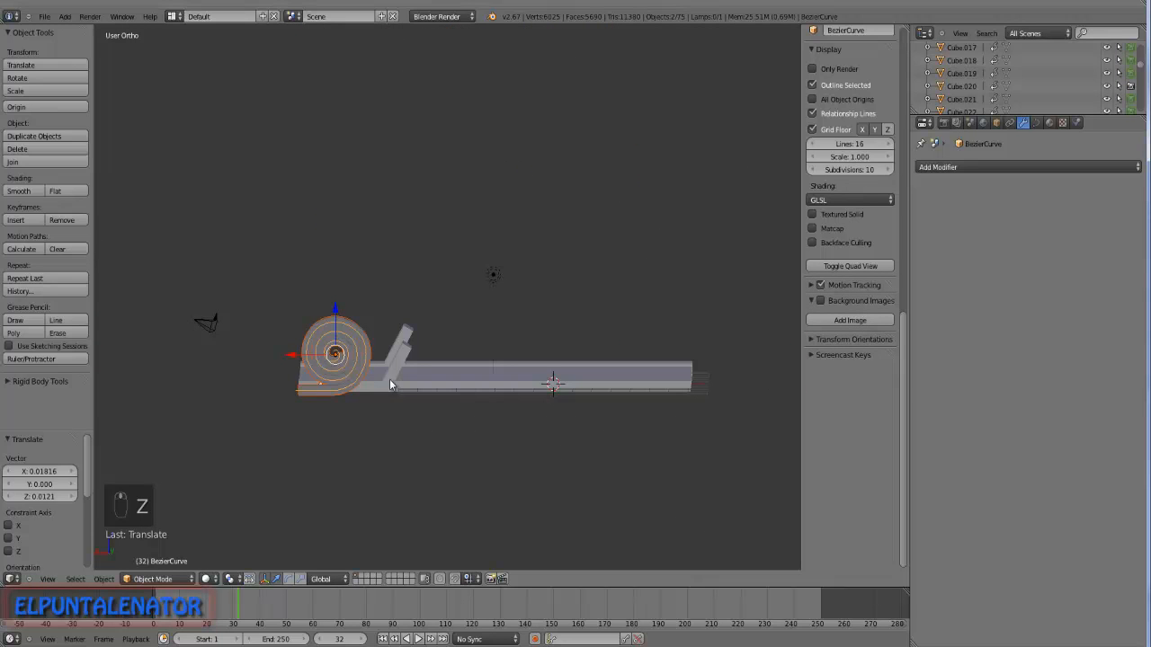
Select the spiral curve alone, move it about -21.6 units in X to unroll the strip, and go to frame 250.
{"action": "right_click", "coordinate": [317, 340]}
{"action": "right_click", "coordinate": [317, 340]}
{"action": "scroll", "coordinate": [434, 404], "scroll_direction": "down", "scroll_amount": 3}
{"action": "scroll", "coordinate": [539, 390], "scroll_direction": "up", "scroll_amount": 2}
{"action": "left_click_drag", "start_coordinate": [255, 371], "coordinate": [603, 395]}
{"action": "left_click_drag", "start_coordinate": [451, 602], "coordinate": [821, 579]}
Select the unrolled strip and scale it by about 0.994 along X to match the road's end.
{"action": "scroll", "coordinate": [632, 422], "scroll_direction": "up", "scroll_amount": 10}
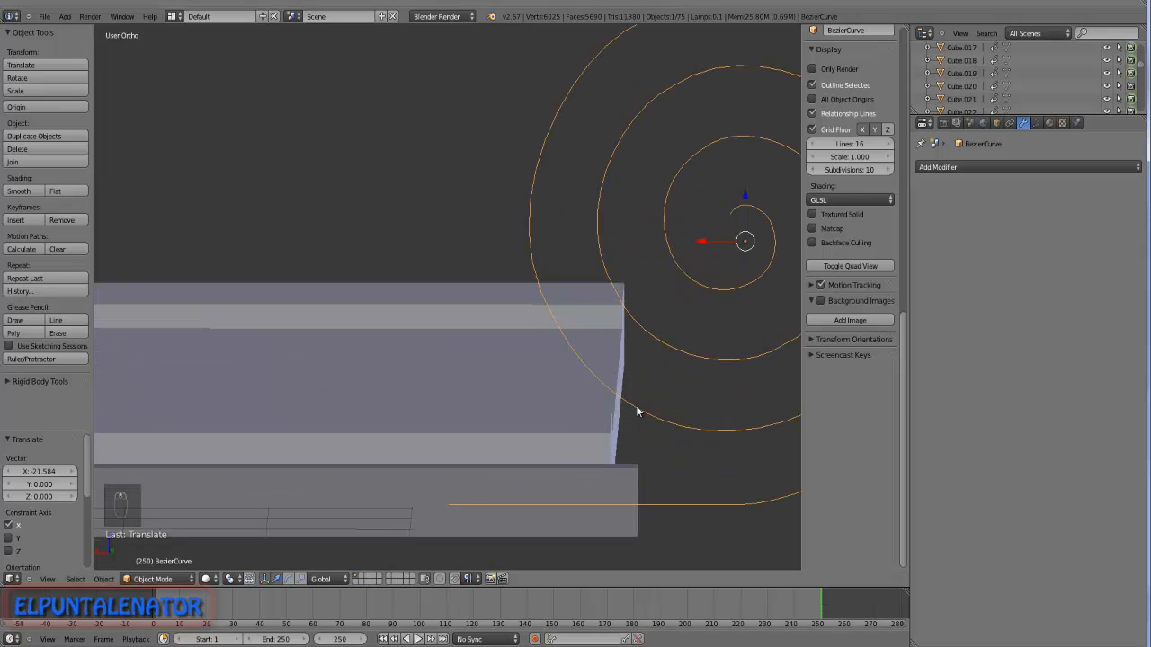
{"action": "scroll", "coordinate": [585, 401], "scroll_direction": "down", "scroll_amount": 3}
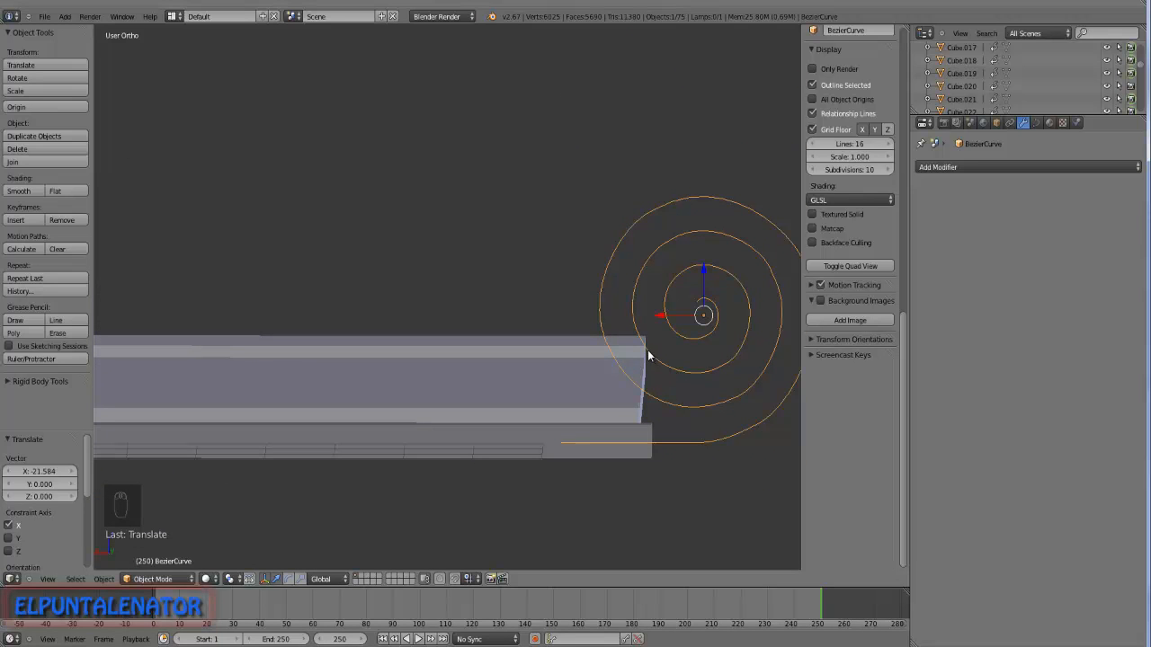
{"action": "right_click", "coordinate": [482, 438]}
{"action": "scroll", "coordinate": [570, 335], "scroll_direction": "down", "scroll_amount": 3}
{"action": "scroll", "coordinate": [510, 397], "scroll_direction": "up", "scroll_amount": 2}
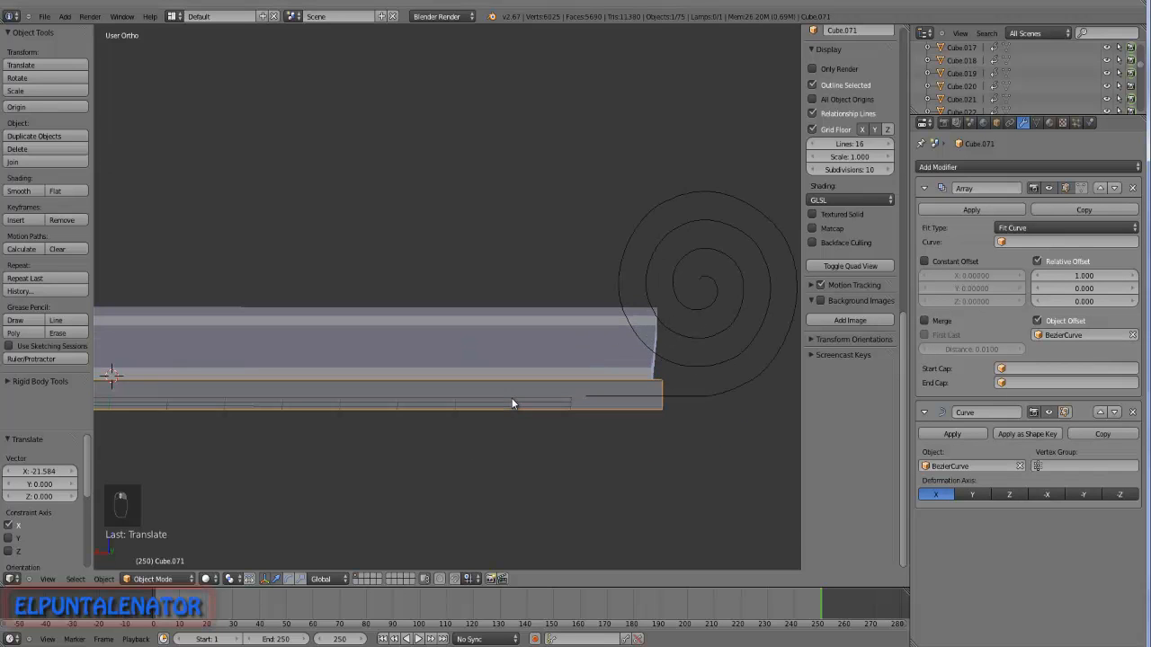
{"action": "scroll", "coordinate": [562, 394], "scroll_direction": "down", "scroll_amount": 4}
{"action": "scroll", "coordinate": [450, 386], "scroll_direction": "up", "scroll_amount": 2}
{"action": "scroll", "coordinate": [451, 392], "scroll_direction": "up", "scroll_amount": 1}
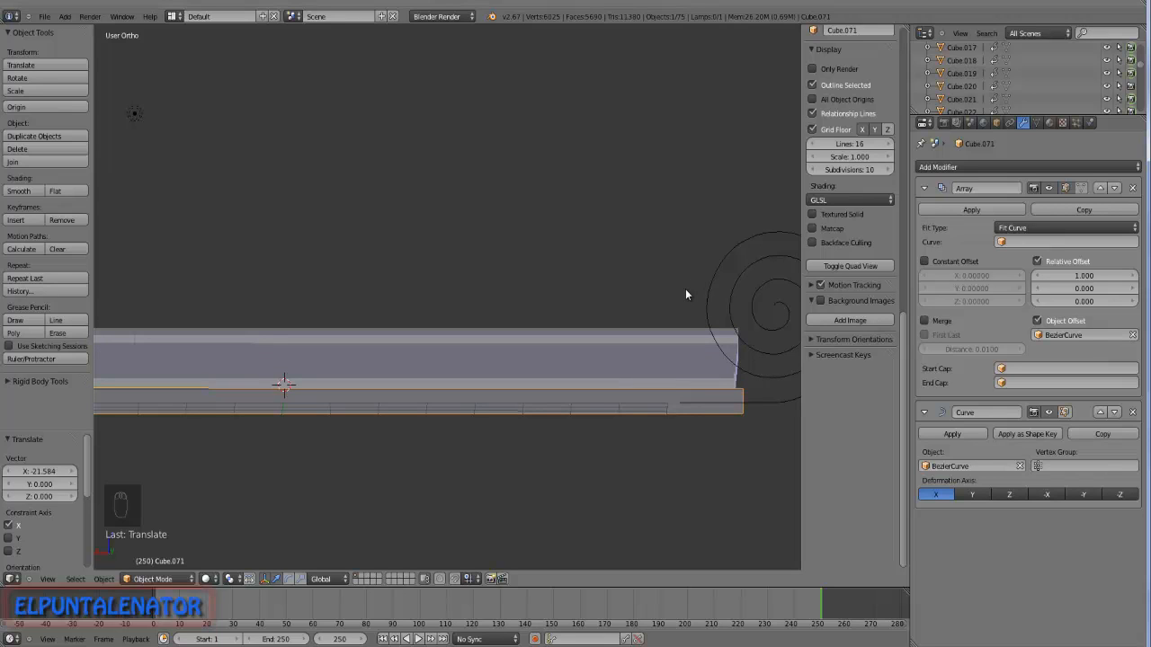
{"action": "key", "text": "s"}
{"action": "key", "text": "x"}
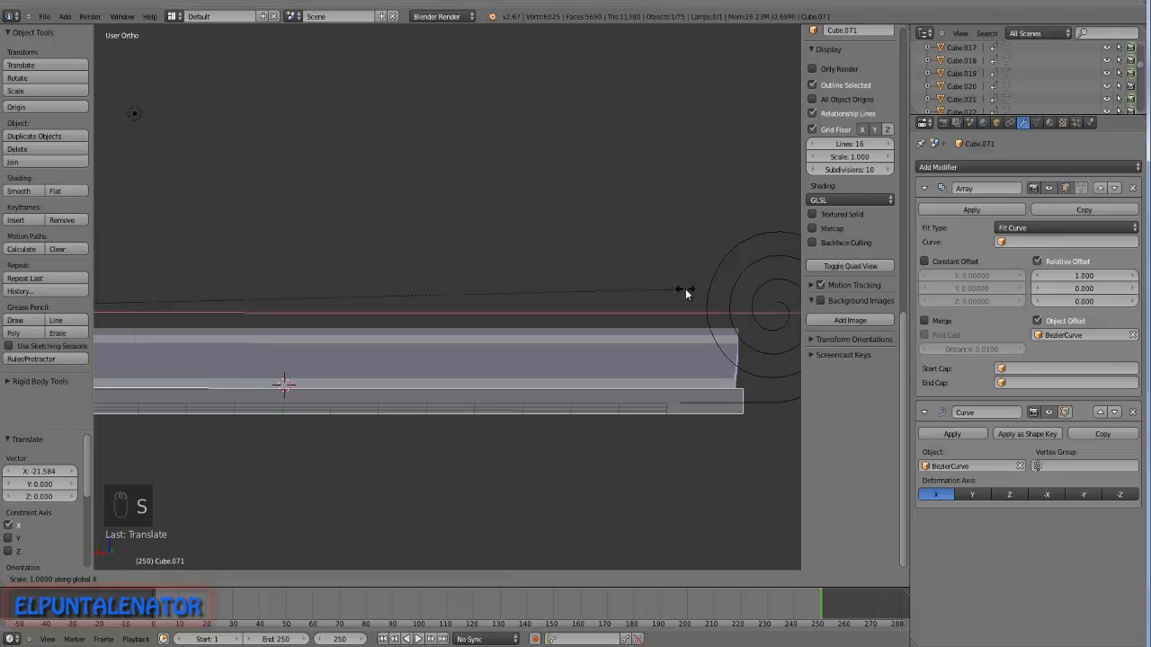
{"action": "left_click", "coordinate": [680, 290]}
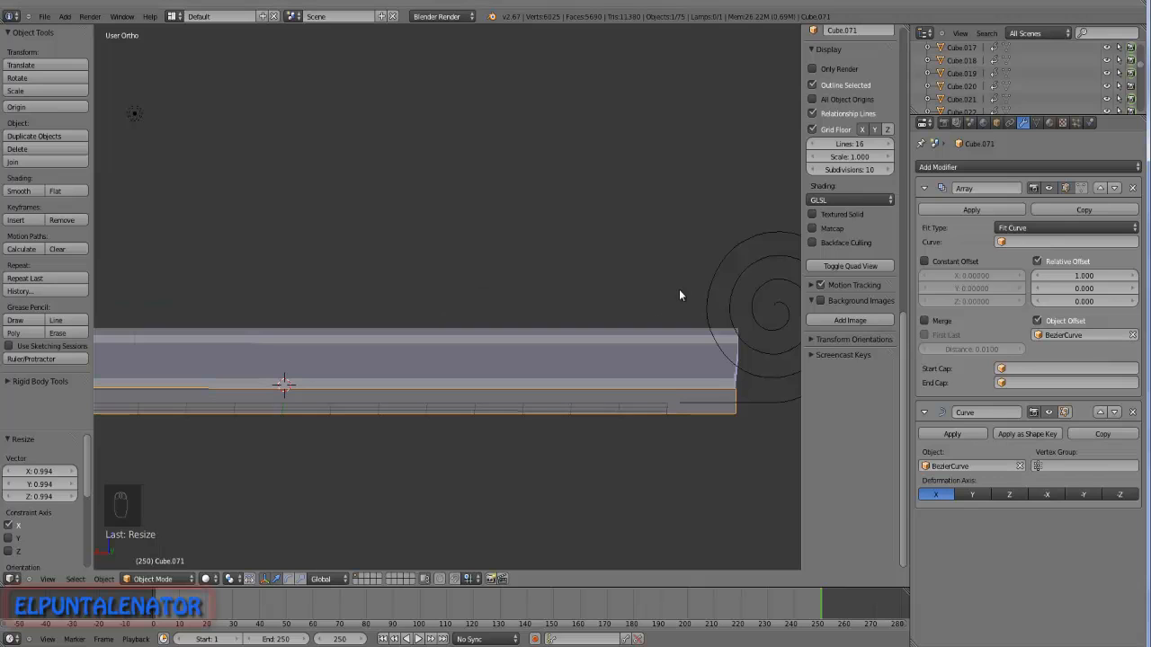
In back view, scale the unrolled strip along X by a further 0.992 or so.
{"action": "key", "text": "ctrl+KP_1"}
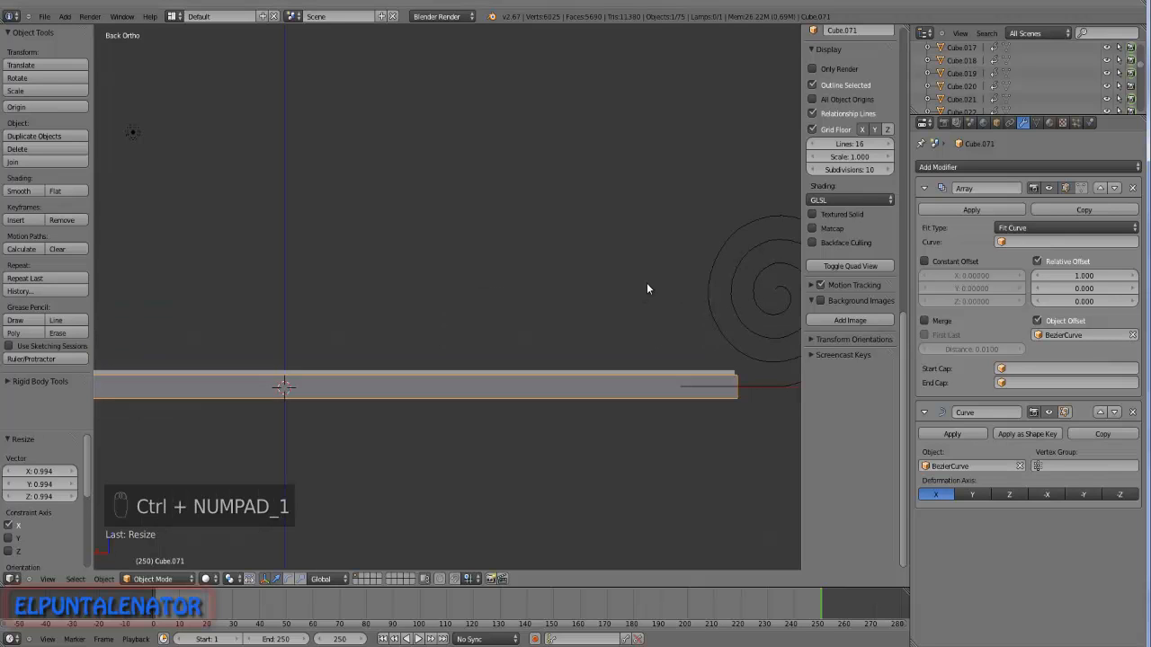
{"action": "scroll", "coordinate": [646, 282], "scroll_direction": "down", "scroll_amount": 4}
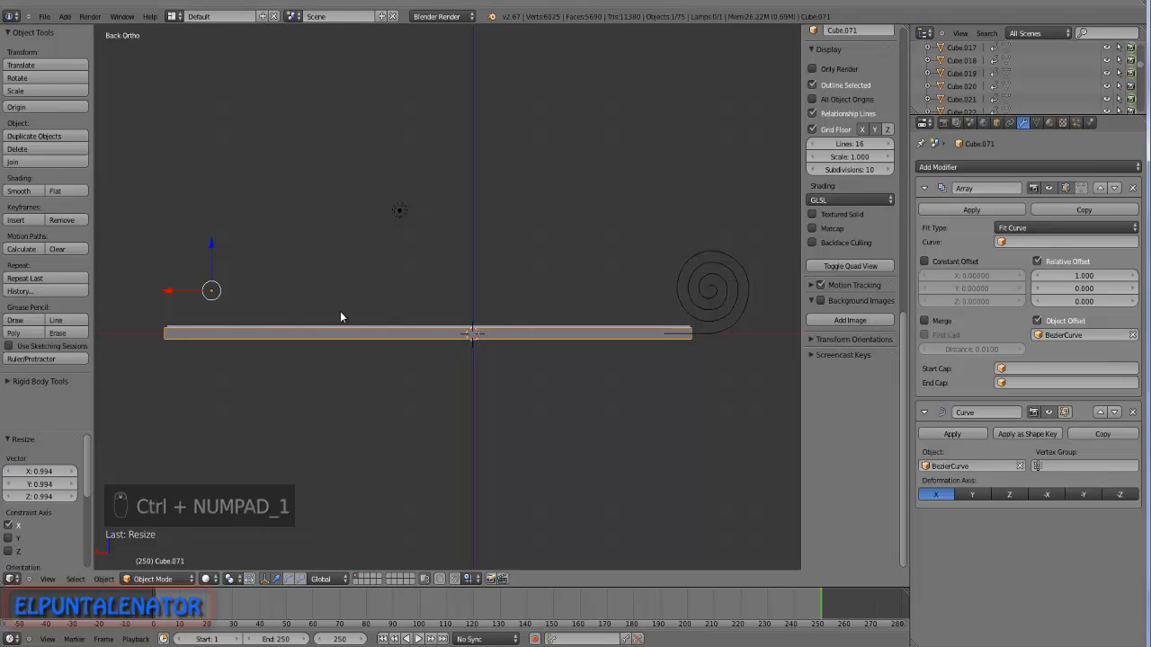
{"action": "scroll", "coordinate": [272, 339], "scroll_direction": "down", "scroll_amount": 1}
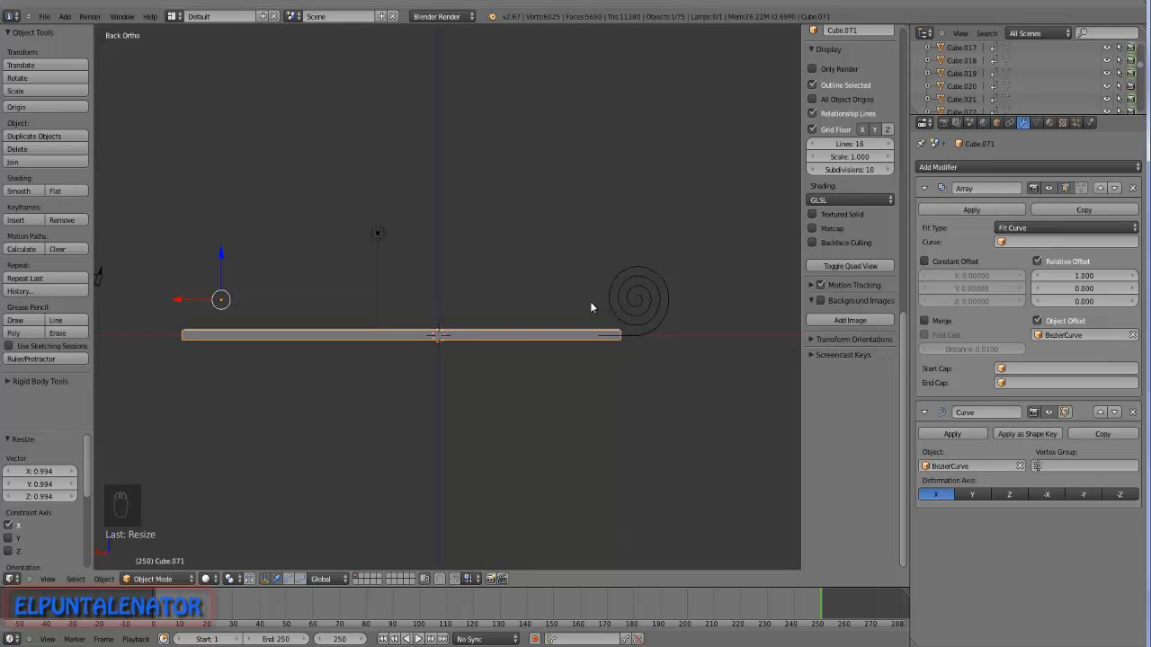
{"action": "key", "text": "s"}
{"action": "key", "text": "x"}
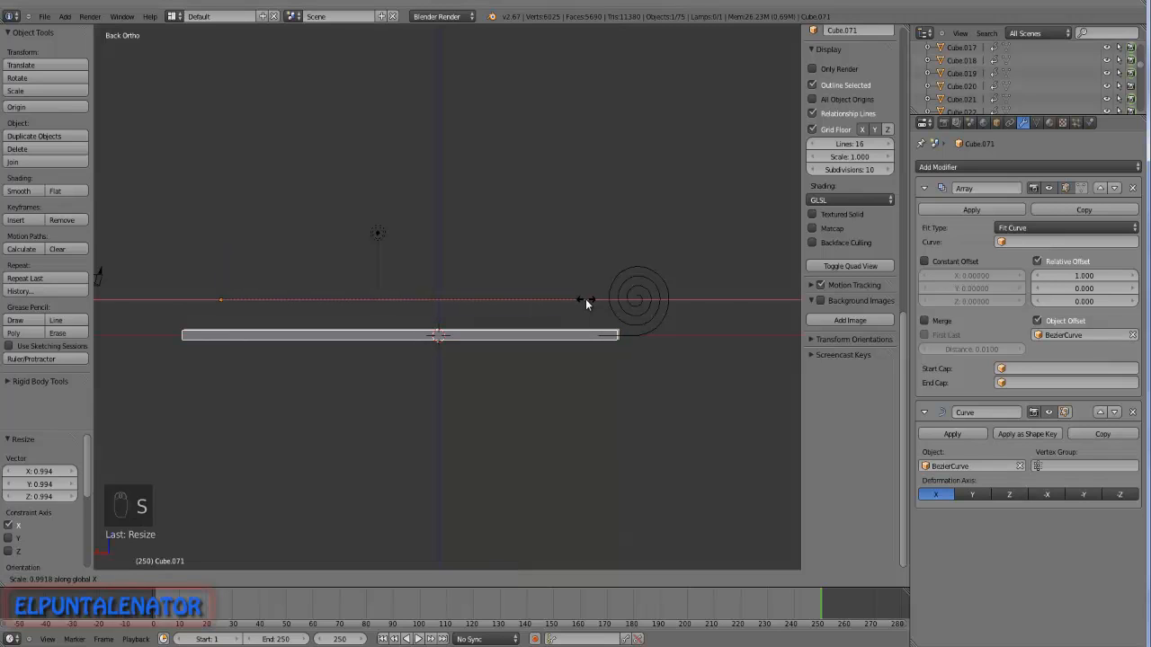
{"action": "left_click", "coordinate": [586, 301]}
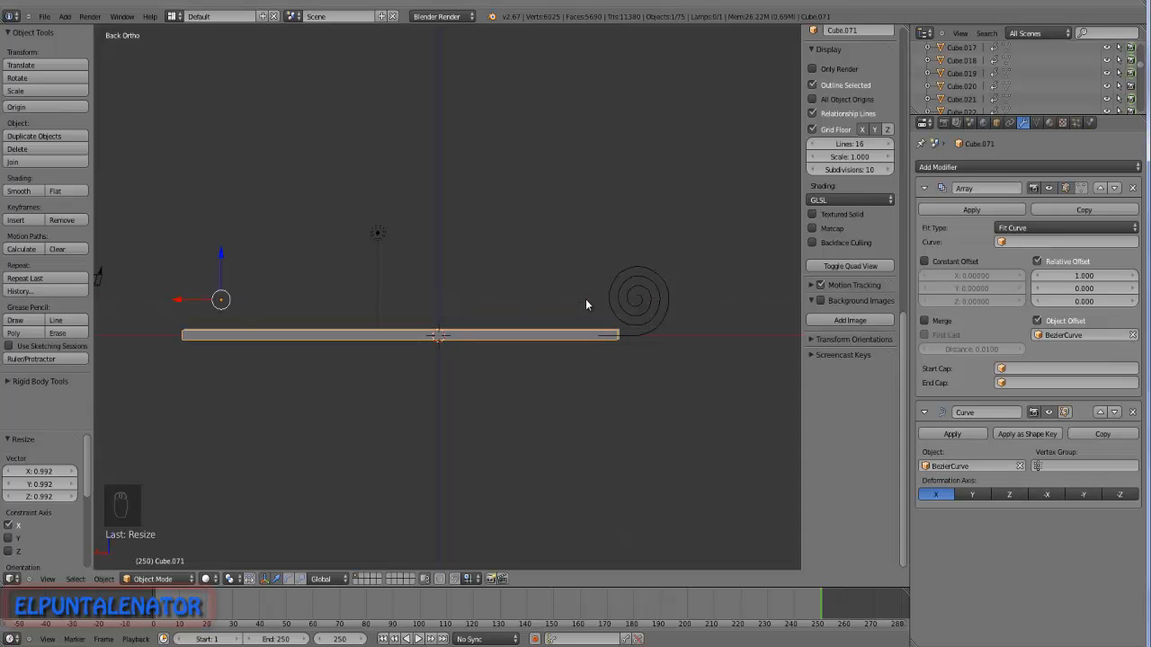
Select the spiral curve and move it about 22 units in X to roll the strip back up at the road's far end.
{"action": "right_click", "coordinate": [652, 311]}
{"action": "key", "text": "g"}
{"action": "key", "text": "x"}
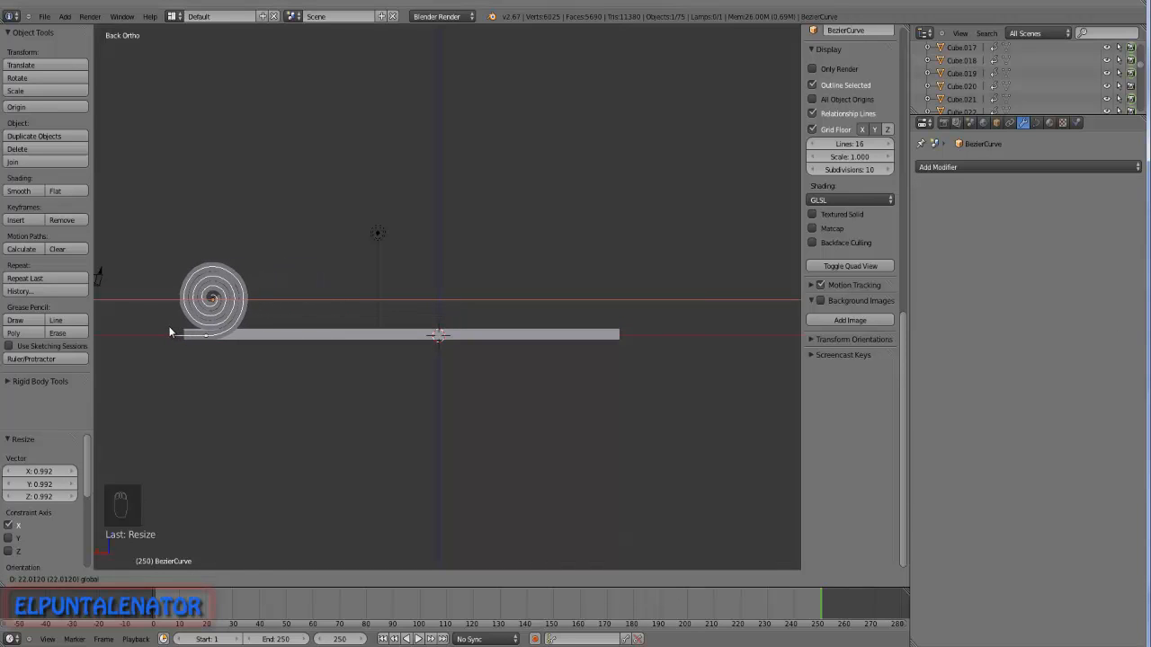
{"action": "left_click", "coordinate": [171, 334]}
{"action": "scroll", "coordinate": [171, 337], "scroll_direction": "up", "scroll_amount": 2}
{"action": "scroll", "coordinate": [192, 337], "scroll_direction": "up", "scroll_amount": 4}
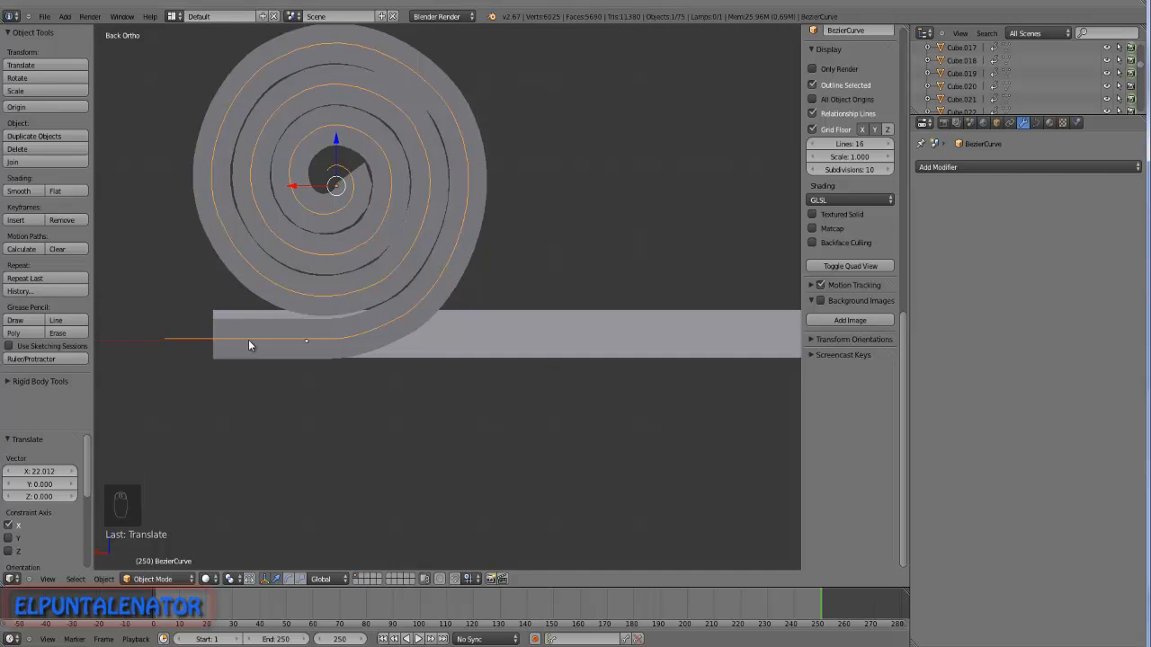
Add the rolled strip to the curve selection and move both about -0.058 units in X, flush with the road's end.
{"action": "right_click", "coordinate": [209, 151]}
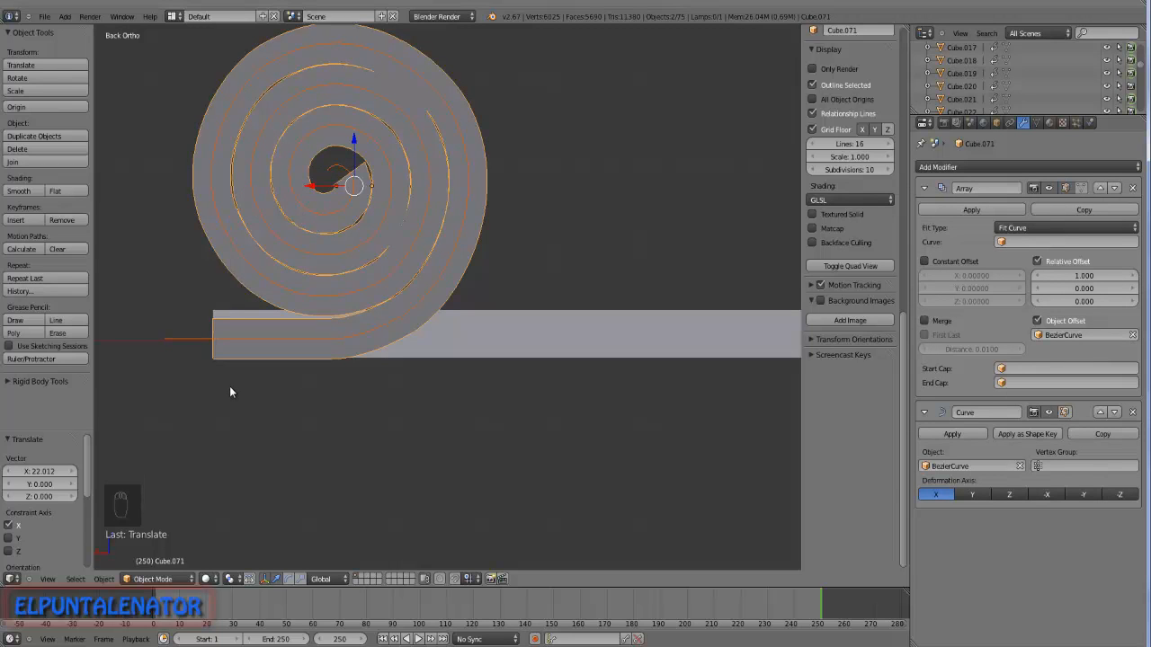
{"action": "left_click_drag", "start_coordinate": [313, 189], "coordinate": [316, 187]}
{"action": "scroll", "coordinate": [292, 219], "scroll_direction": "down", "scroll_amount": 4}
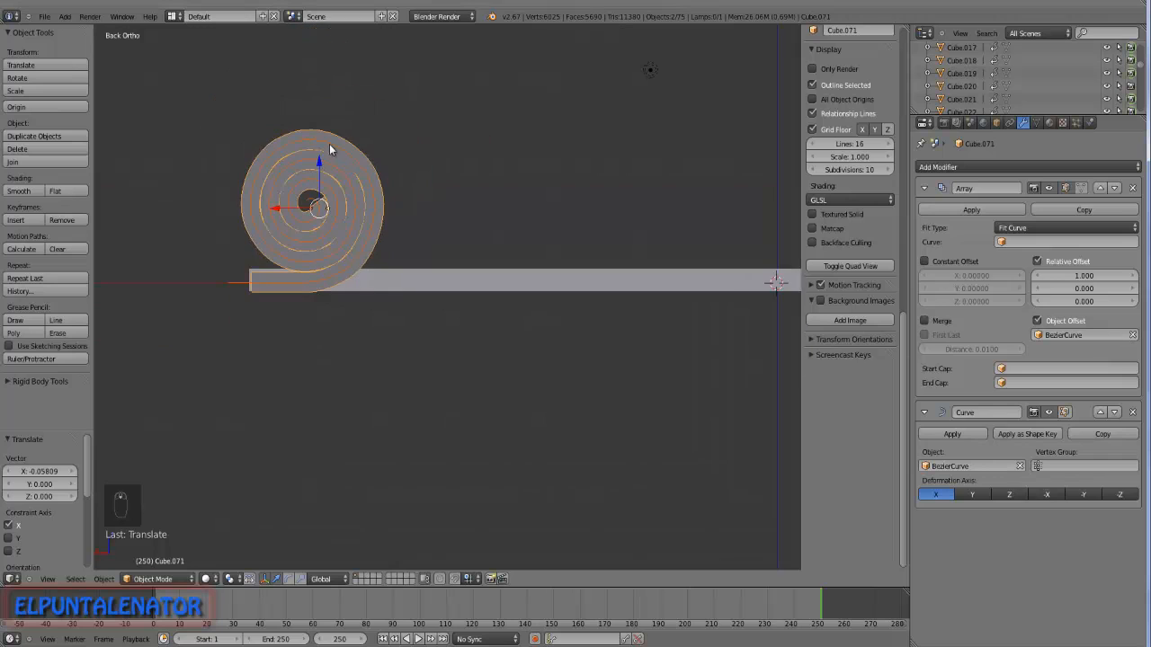
Test the unrolling by sliding the spiral Bezier curve along X to the slab's far end and back, then nudge it about 0.06 units.
{"action": "right_click", "coordinate": [244, 280]}
{"action": "scroll", "coordinate": [244, 278], "scroll_direction": "down", "scroll_amount": 3}
{"action": "left_click_drag", "start_coordinate": [241, 232], "coordinate": [601, 262]}
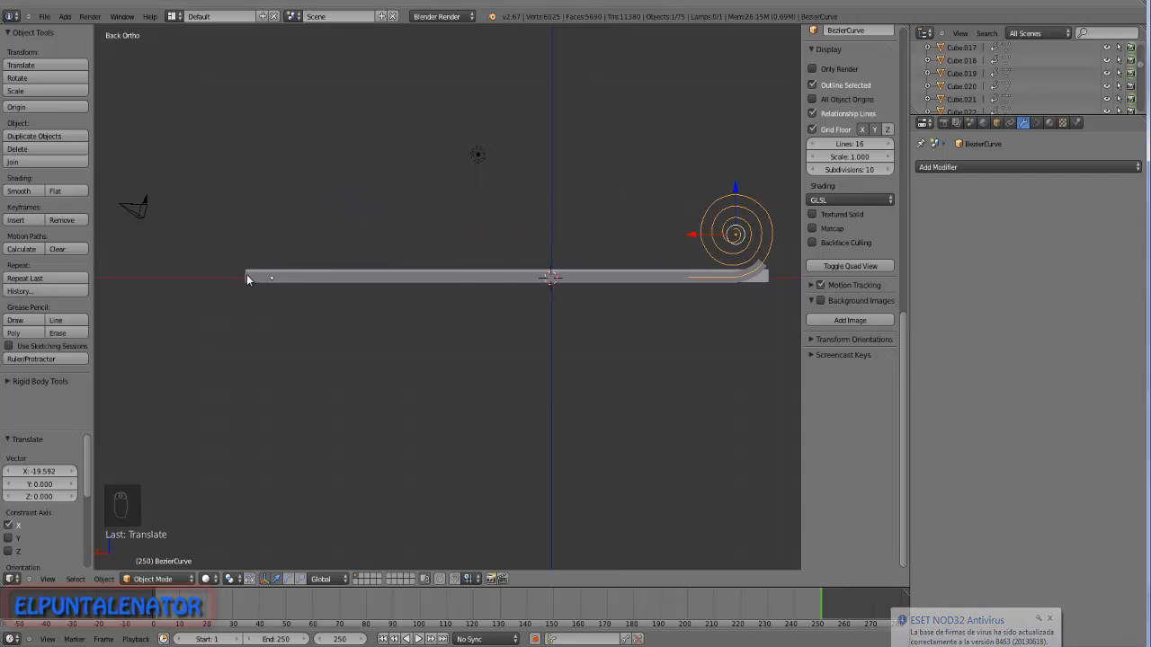
{"action": "left_click_drag", "start_coordinate": [694, 236], "coordinate": [234, 267]}
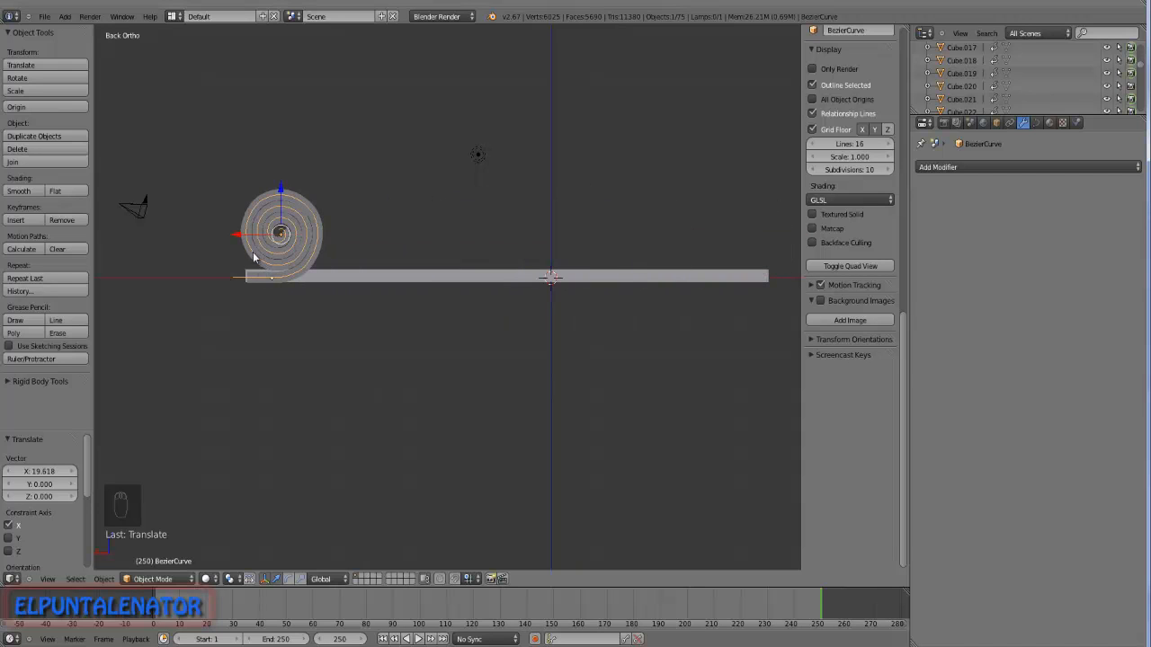
{"action": "scroll", "coordinate": [247, 244], "scroll_direction": "up", "scroll_amount": 3}
{"action": "left_click_drag", "start_coordinate": [261, 226], "coordinate": [259, 232]}
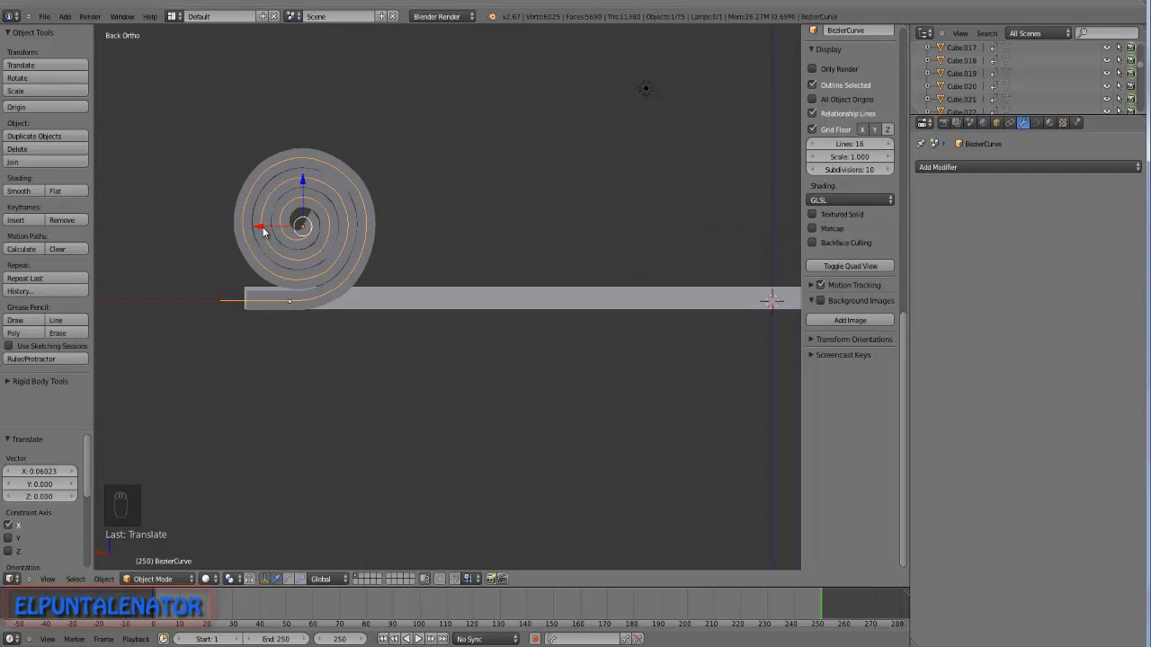
Unroll the thin strip by moving the spiral curve about -24.07 units along X, then nudge the strip along X to align with the slab.
{"action": "right_click", "coordinate": [249, 304]}
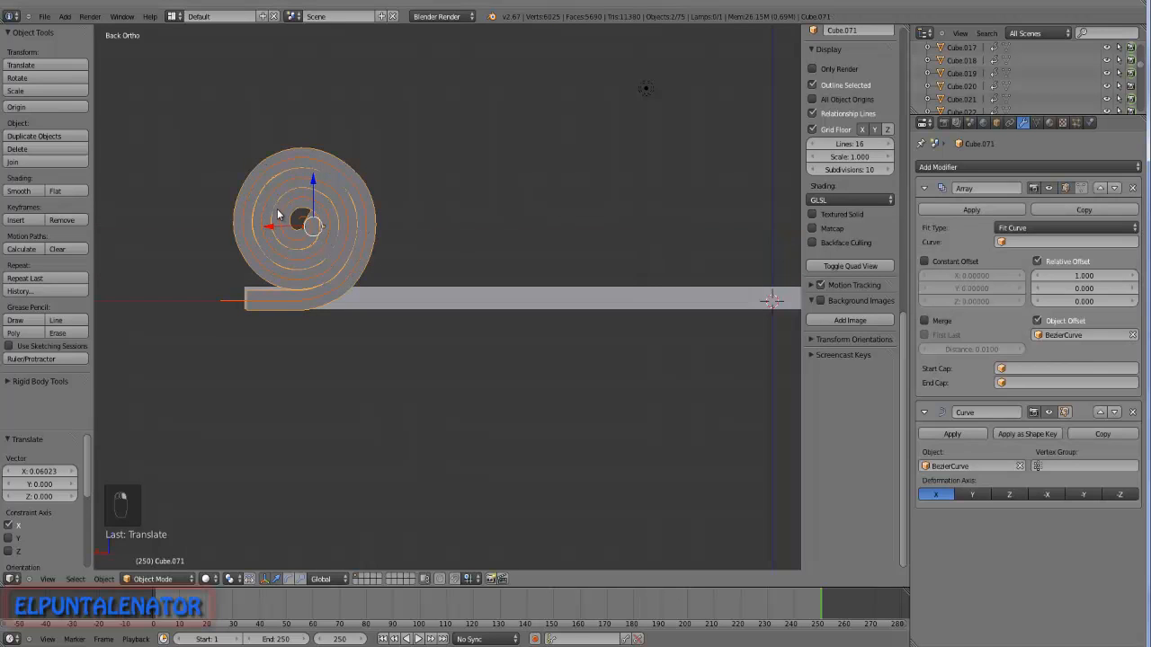
{"action": "left_click_drag", "start_coordinate": [270, 225], "coordinate": [690, 286]}
{"action": "scroll", "coordinate": [248, 289], "scroll_direction": "down", "scroll_amount": 4}
{"action": "right_click", "coordinate": [250, 295]}
{"action": "right_click", "coordinate": [620, 300]}
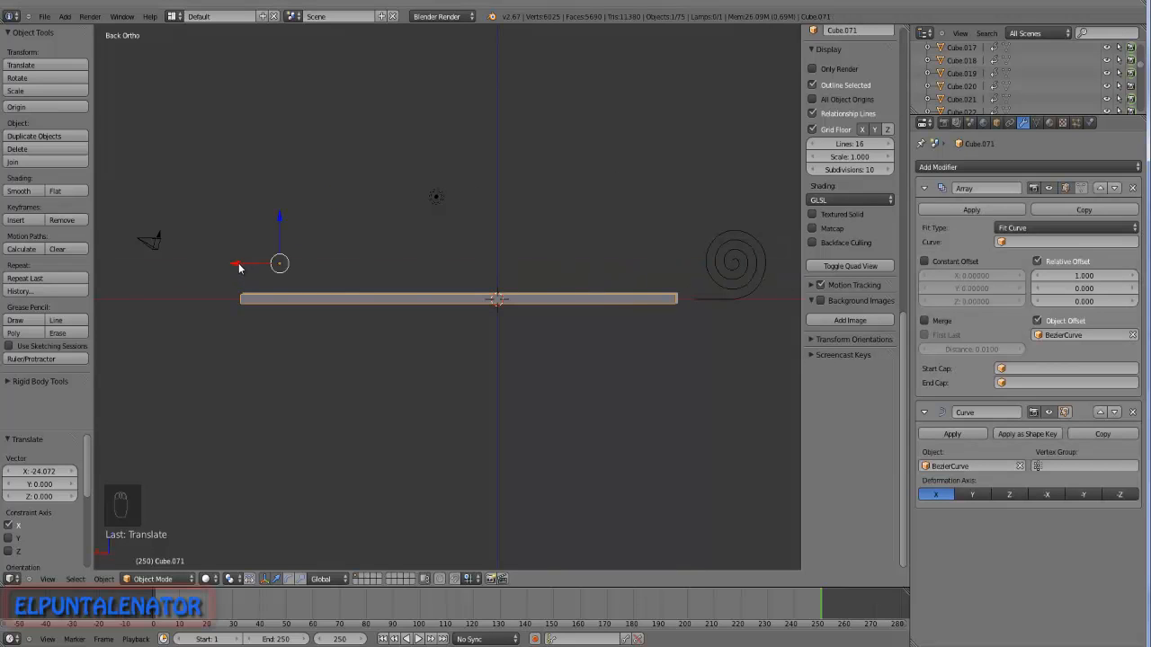
{"action": "left_click_drag", "start_coordinate": [238, 266], "coordinate": [239, 265]}
Move the spiral curve about 1.25 units along X toward the slab's end and check how the unrolled strip lines up at both ends.
{"action": "right_click", "coordinate": [697, 267]}
{"action": "left_click_drag", "start_coordinate": [698, 267], "coordinate": [668, 286]}
{"action": "scroll", "coordinate": [554, 293], "scroll_direction": "up", "scroll_amount": 3}
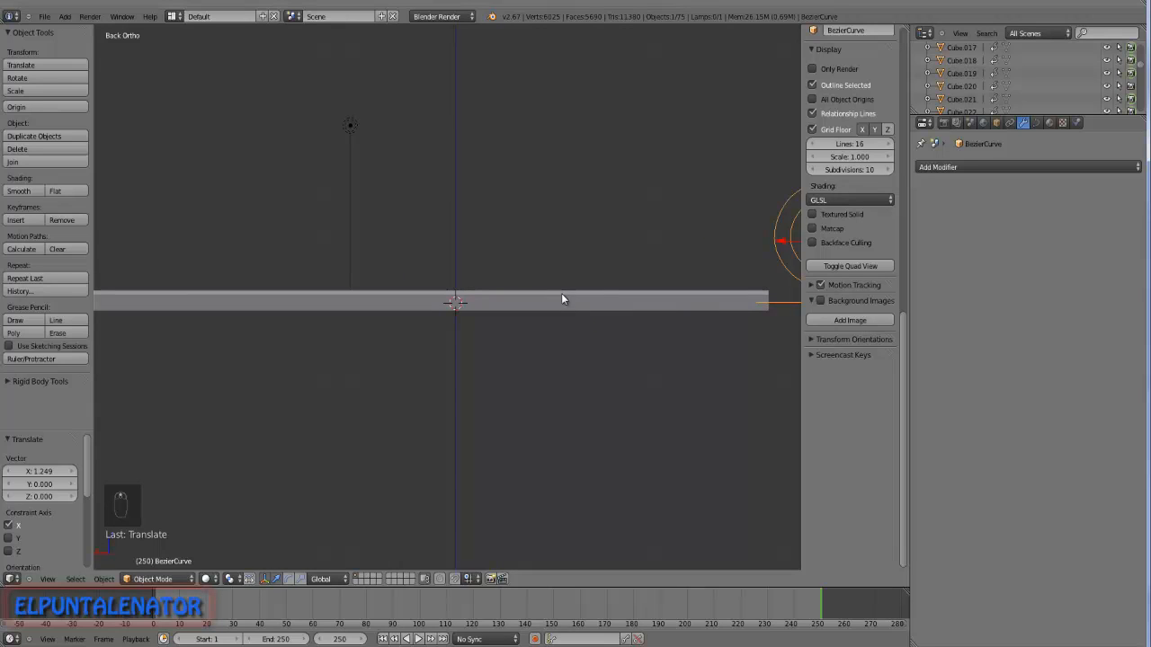
{"action": "scroll", "coordinate": [783, 303], "scroll_direction": "up", "scroll_amount": 3}
{"action": "scroll", "coordinate": [738, 301], "scroll_direction": "down", "scroll_amount": 4}
{"action": "scroll", "coordinate": [183, 298], "scroll_direction": "up", "scroll_amount": 3}
{"action": "scroll", "coordinate": [242, 280], "scroll_direction": "up", "scroll_amount": 5}
{"action": "scroll", "coordinate": [242, 281], "scroll_direction": "down", "scroll_amount": 7}
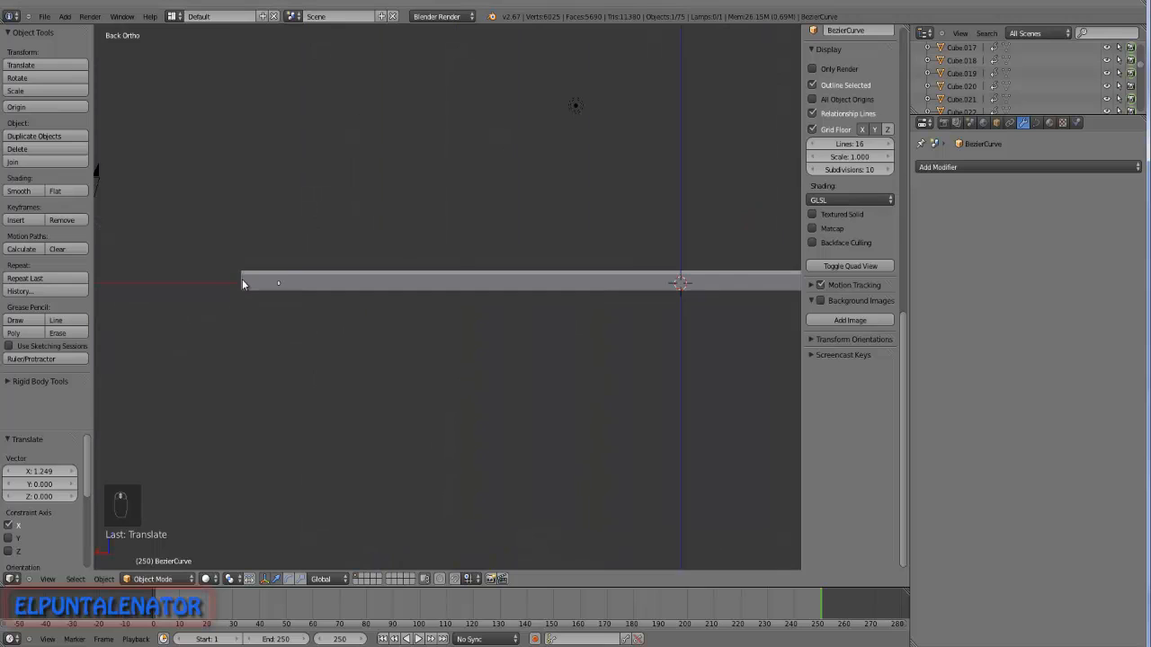
Roll the strip up again by moving the spiral curve about 22.75 units along X to the slab's starting end.
{"action": "scroll", "coordinate": [242, 280], "scroll_direction": "down", "scroll_amount": 5}
{"action": "key", "text": "g"}
{"action": "key", "text": "x"}
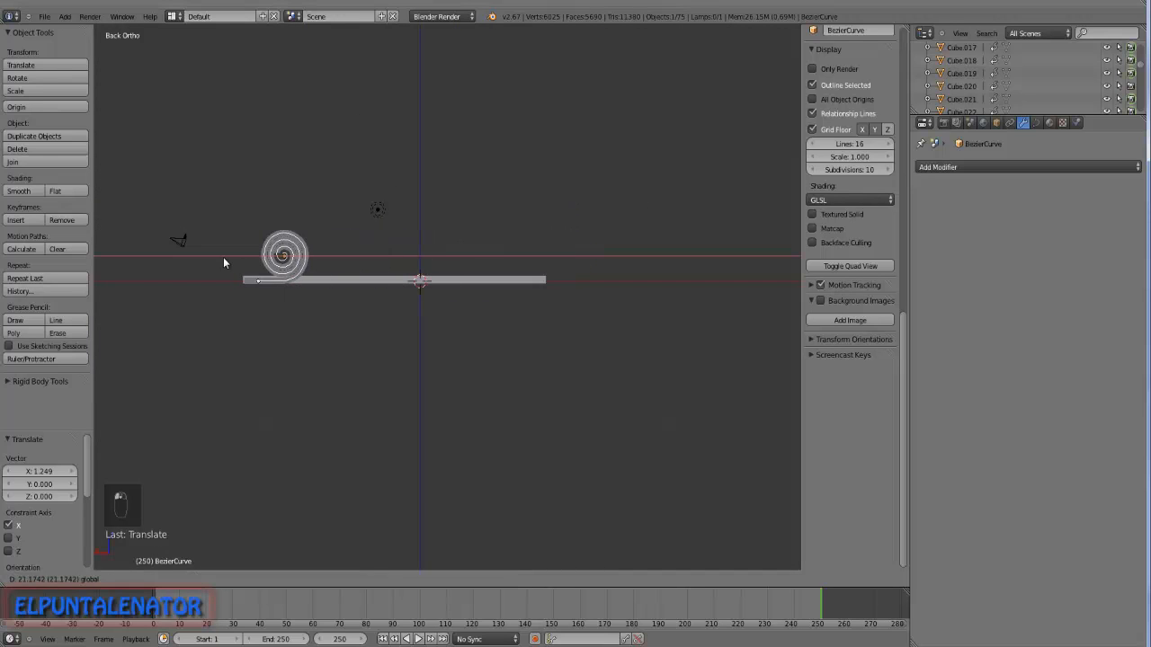
{"action": "left_click", "coordinate": [220, 257]}
{"action": "scroll", "coordinate": [233, 260], "scroll_direction": "up", "scroll_amount": 4}
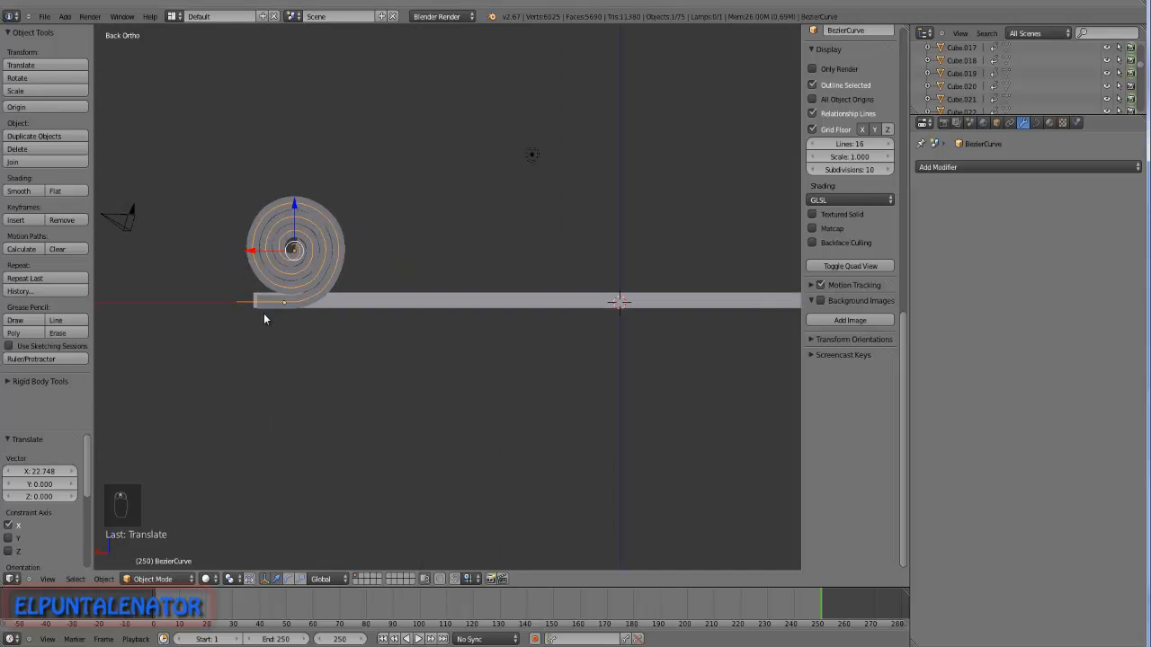
Widen the rolled strip by scaling it along Y by a factor of about 33.28.
{"action": "middle_click_drag", "start_coordinate": [267, 315], "coordinate": [464, 336]}
{"action": "right_click", "coordinate": [508, 315]}
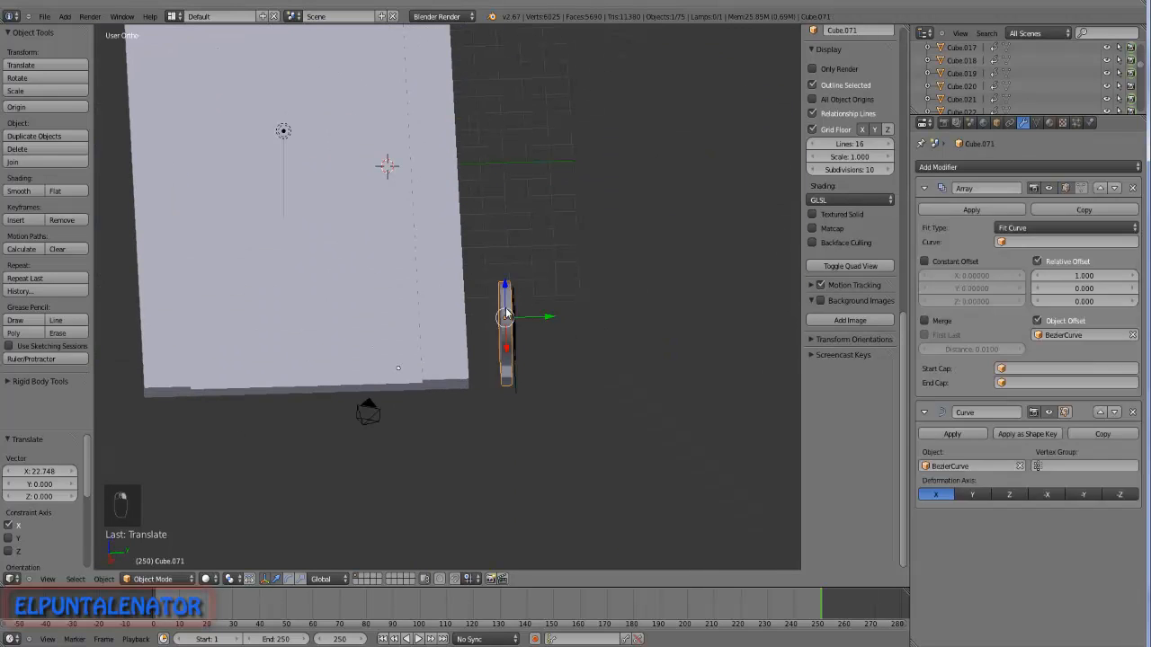
{"action": "scroll", "coordinate": [595, 314], "scroll_direction": "down", "scroll_amount": 3}
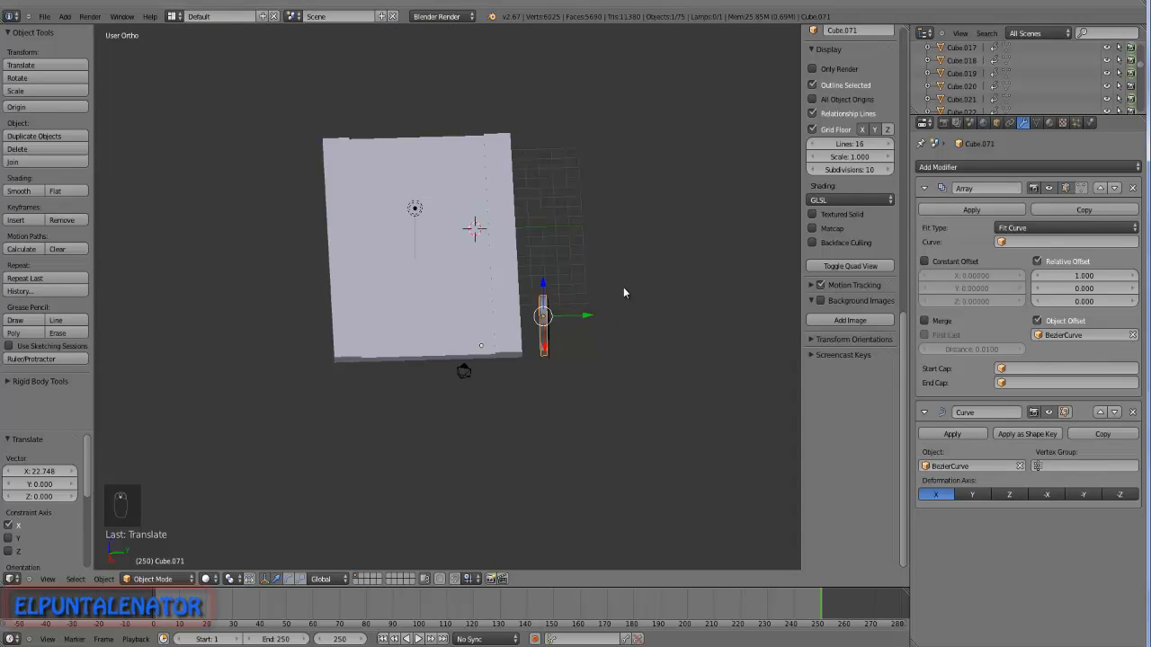
{"action": "key", "text": "s"}
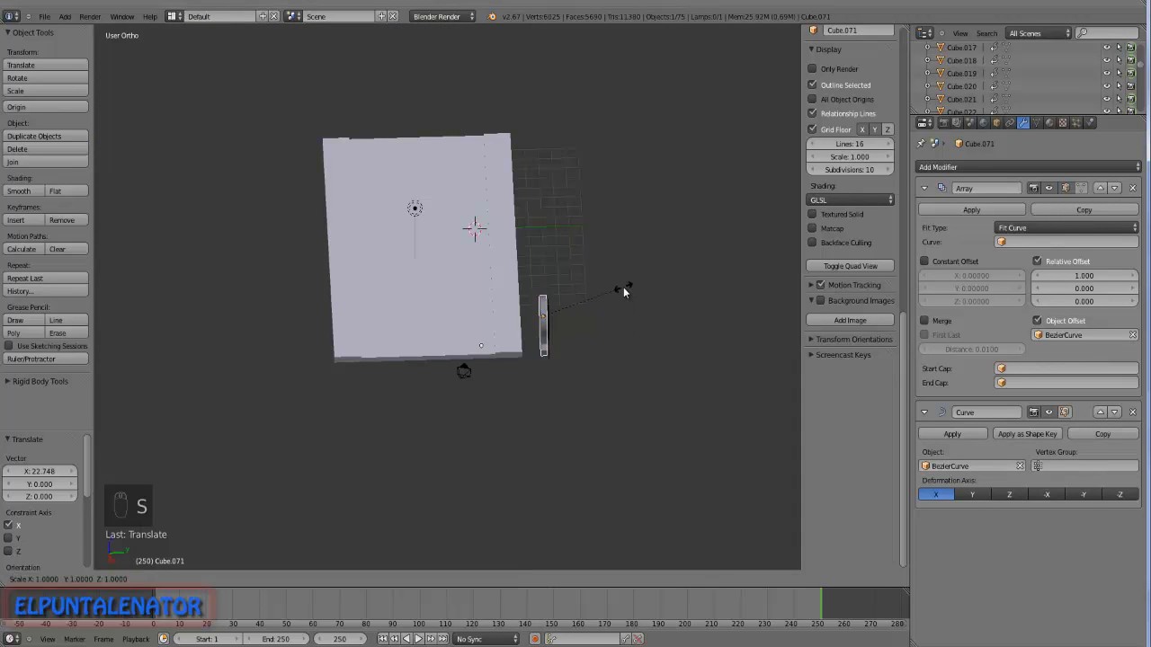
{"action": "key", "text": "y"}
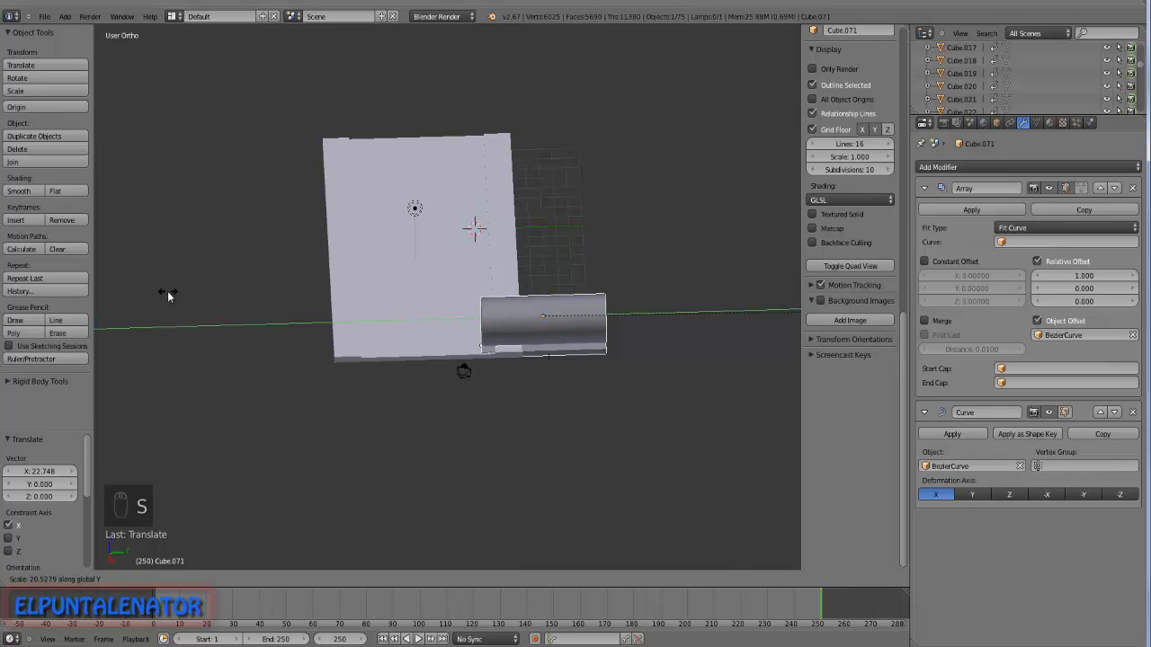
{"action": "left_click", "coordinate": [537, 298]}
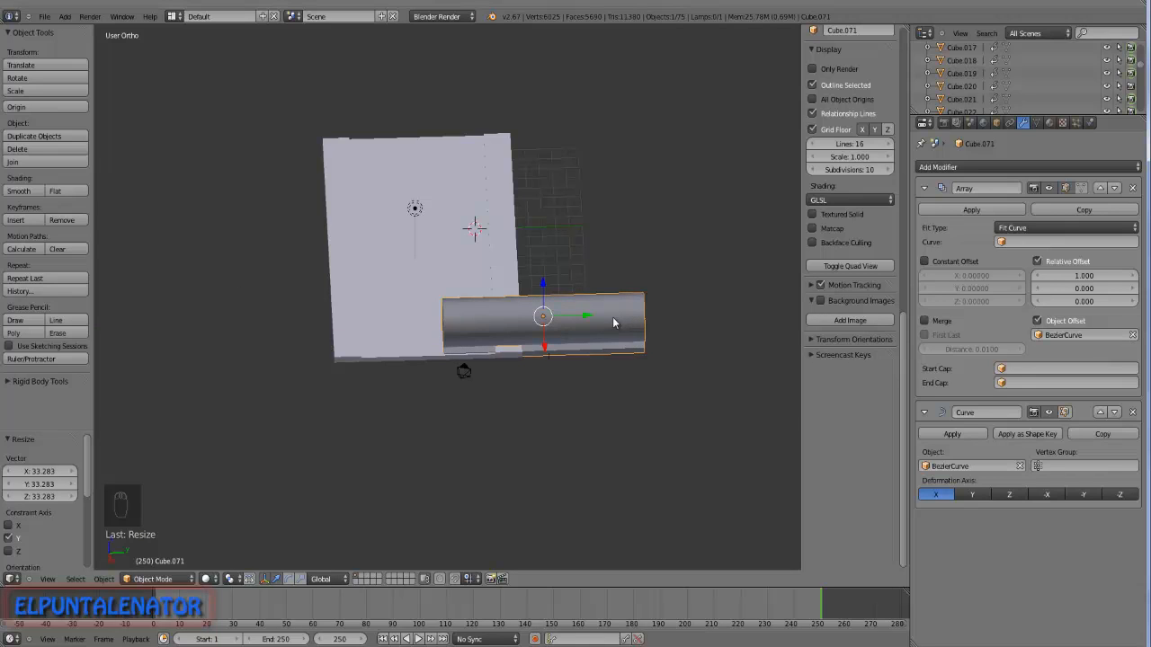
Move the spiral curve clear of the roll along Y, first about 7.87 units and again about 8.26 units.
{"action": "key", "text": "z"}
{"action": "right_click", "coordinate": [547, 333]}
{"action": "left_click_drag", "start_coordinate": [589, 325], "coordinate": [697, 317]}
{"action": "key", "text": "z"}
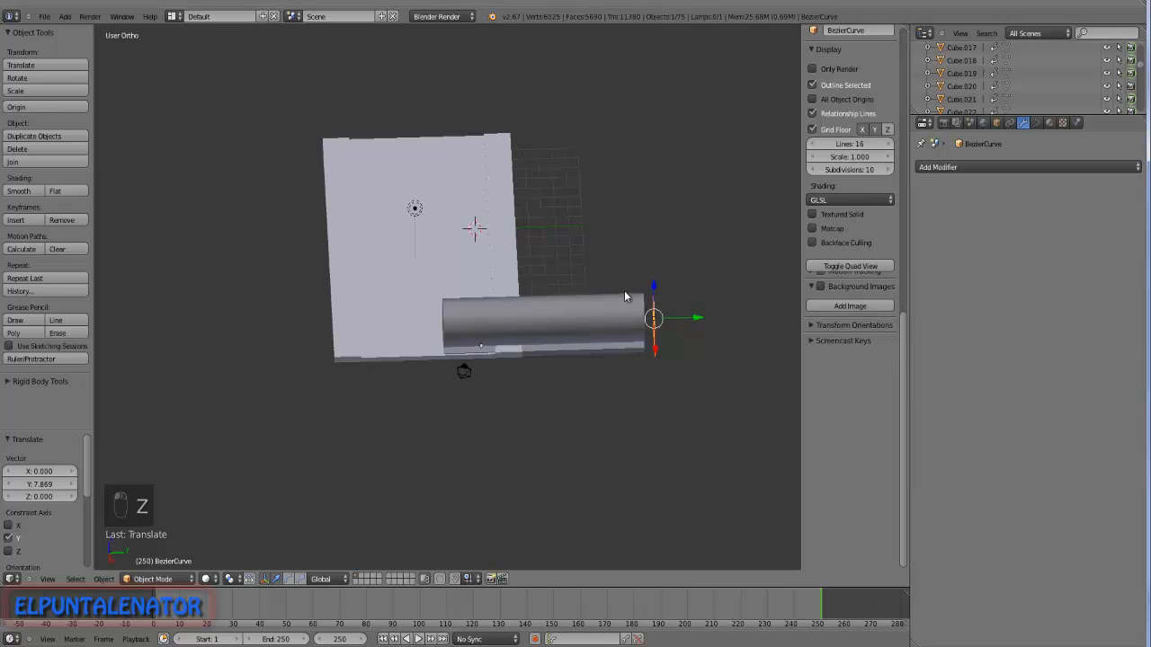
{"action": "middle_click_drag", "start_coordinate": [536, 270], "coordinate": [555, 303]}
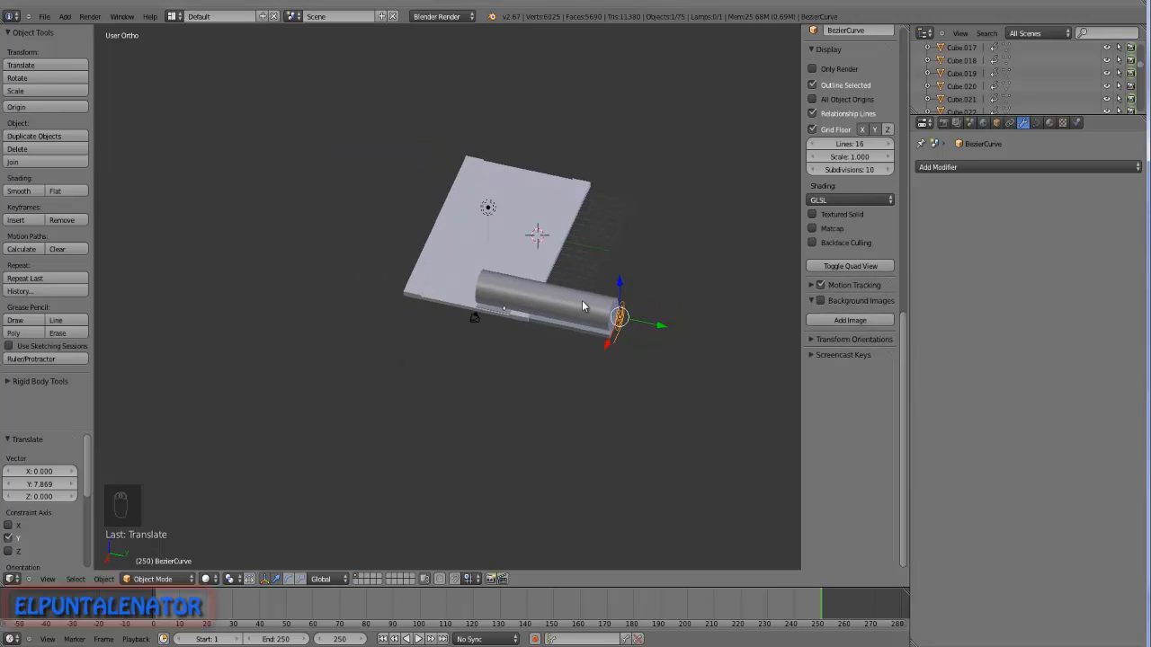
{"action": "key", "text": "g"}
{"action": "key", "text": "y"}
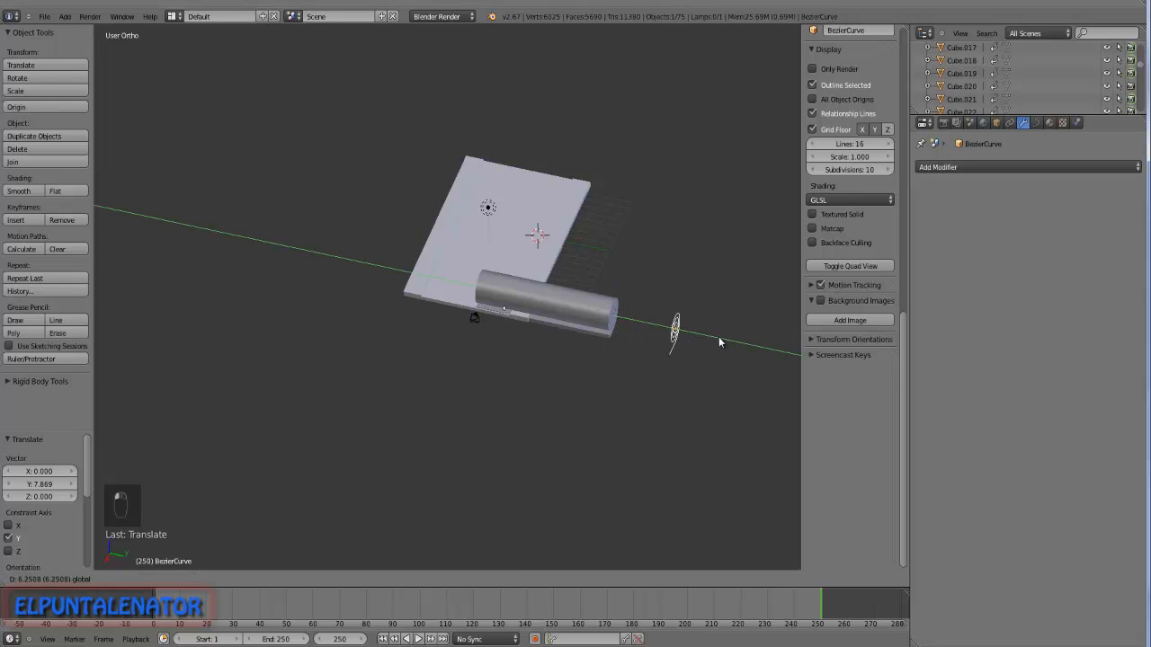
{"action": "left_click", "coordinate": [737, 341]}
Move the roll about 5.88 units along Y in the right orthographic view so it sits beside the slab's edge.
{"action": "right_click", "coordinate": [591, 317]}
{"action": "scroll", "coordinate": [562, 308], "scroll_direction": "up", "scroll_amount": 3}
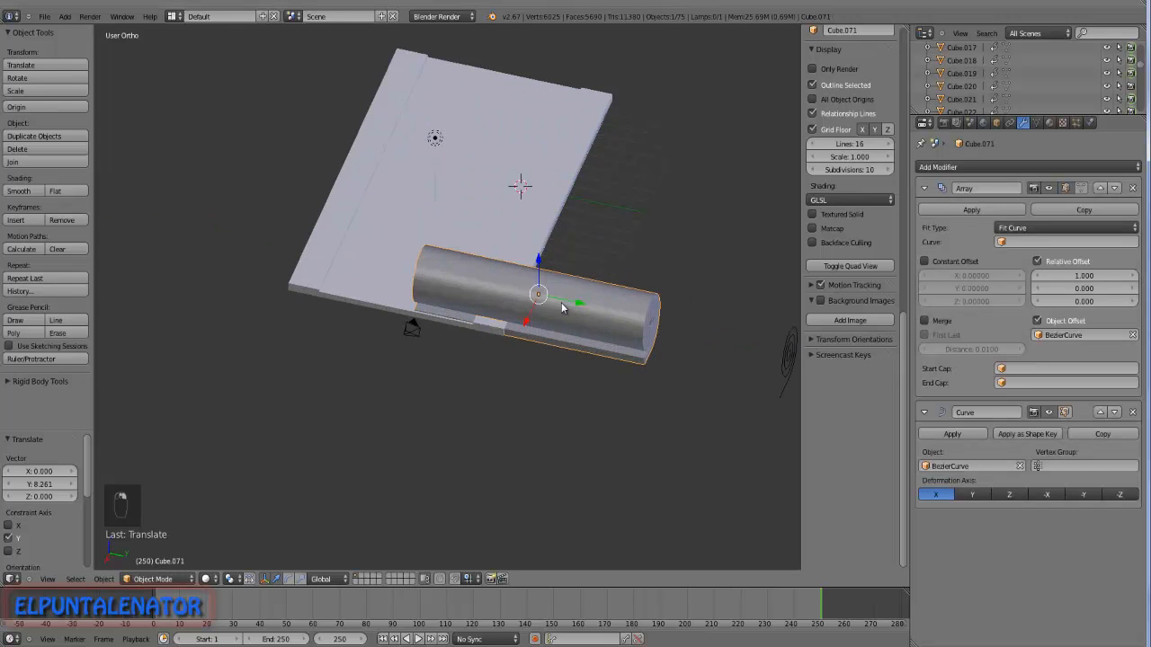
{"action": "key", "text": "ctrl+KP_3"}
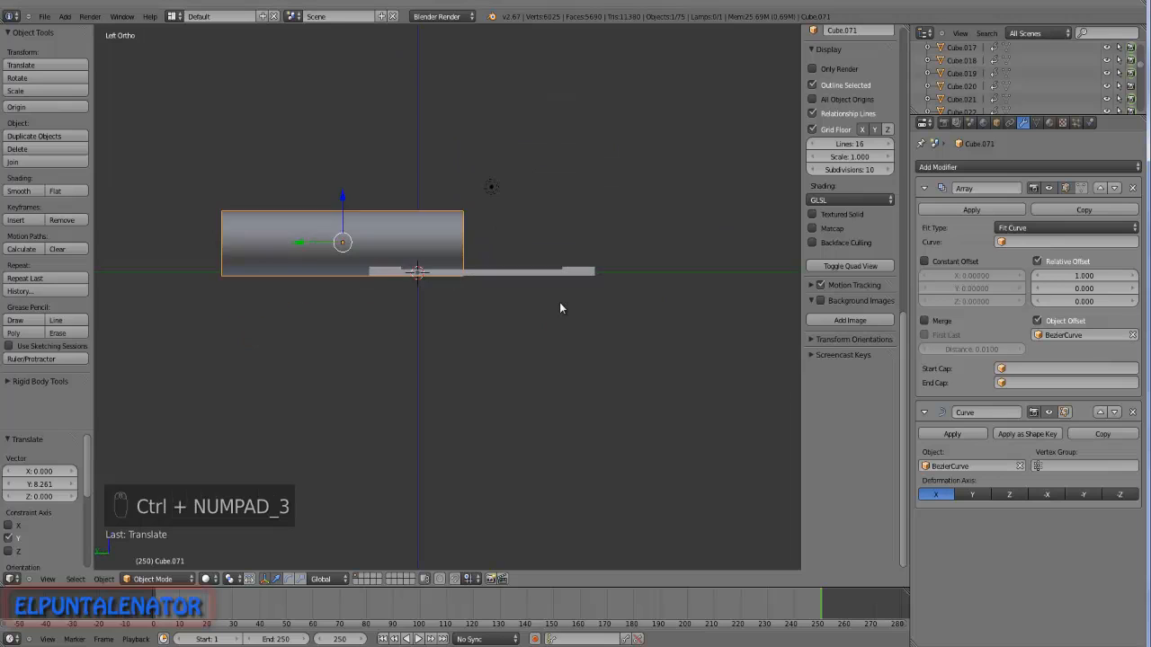
{"action": "key", "text": "KP_1"}
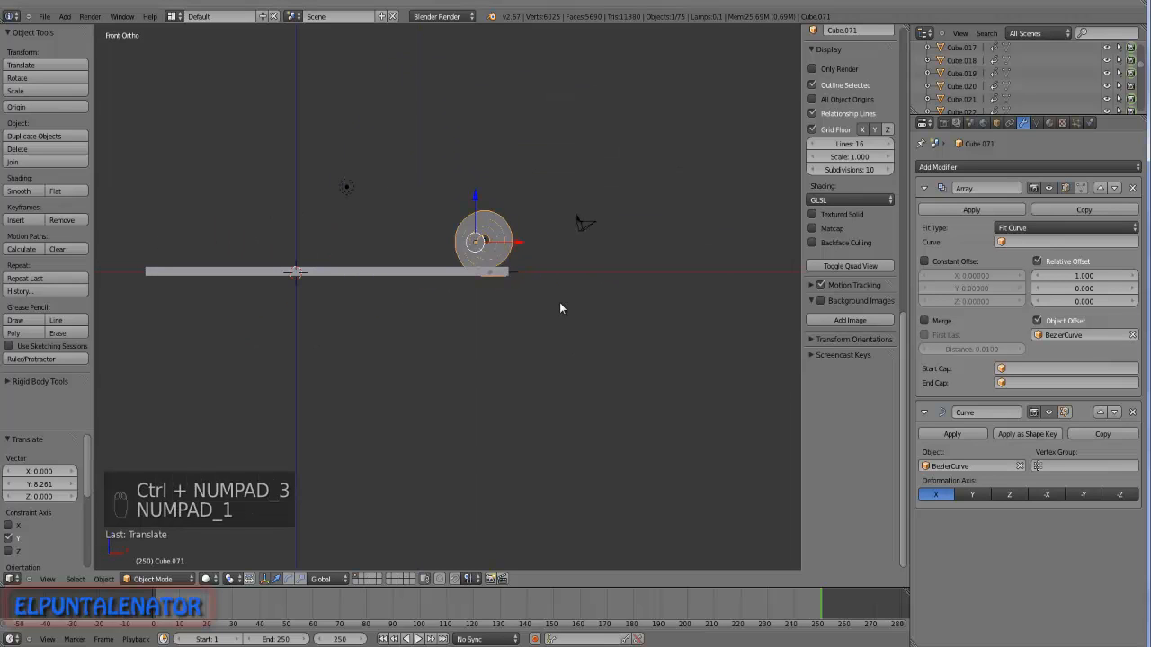
{"action": "key", "text": "KP_3"}
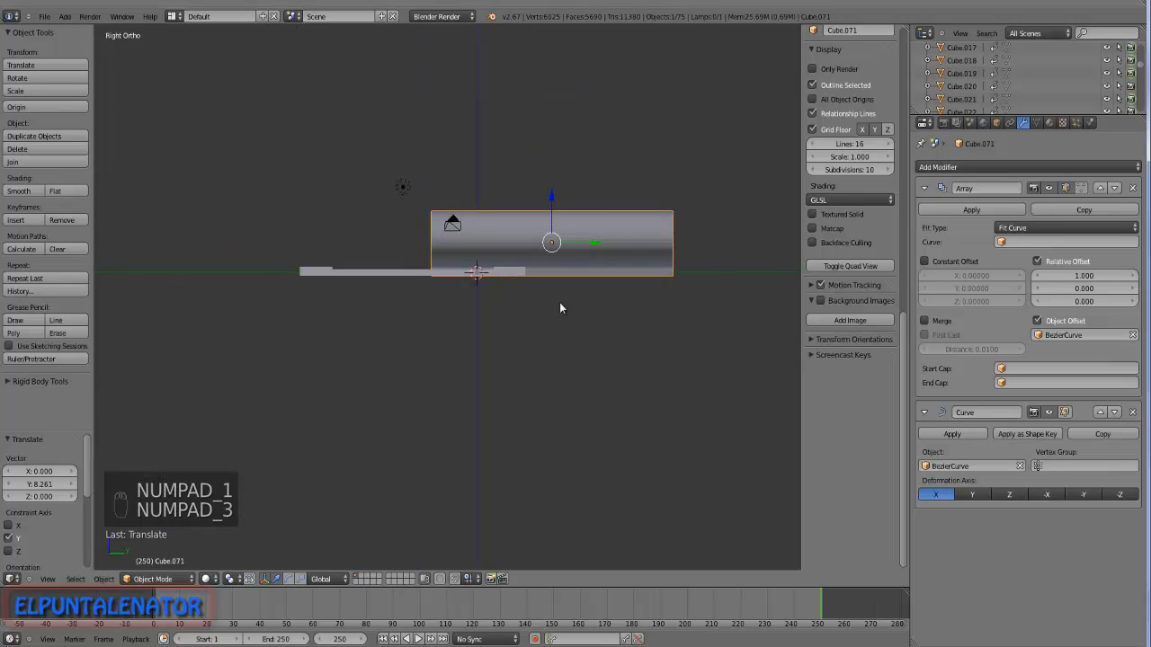
{"action": "scroll", "coordinate": [559, 303], "scroll_direction": "down", "scroll_amount": 3}
{"action": "middle_click_drag", "start_coordinate": [613, 276], "coordinate": [540, 298], "text": "shift"}
{"action": "scroll", "coordinate": [514, 265], "scroll_direction": "up", "scroll_amount": 3}
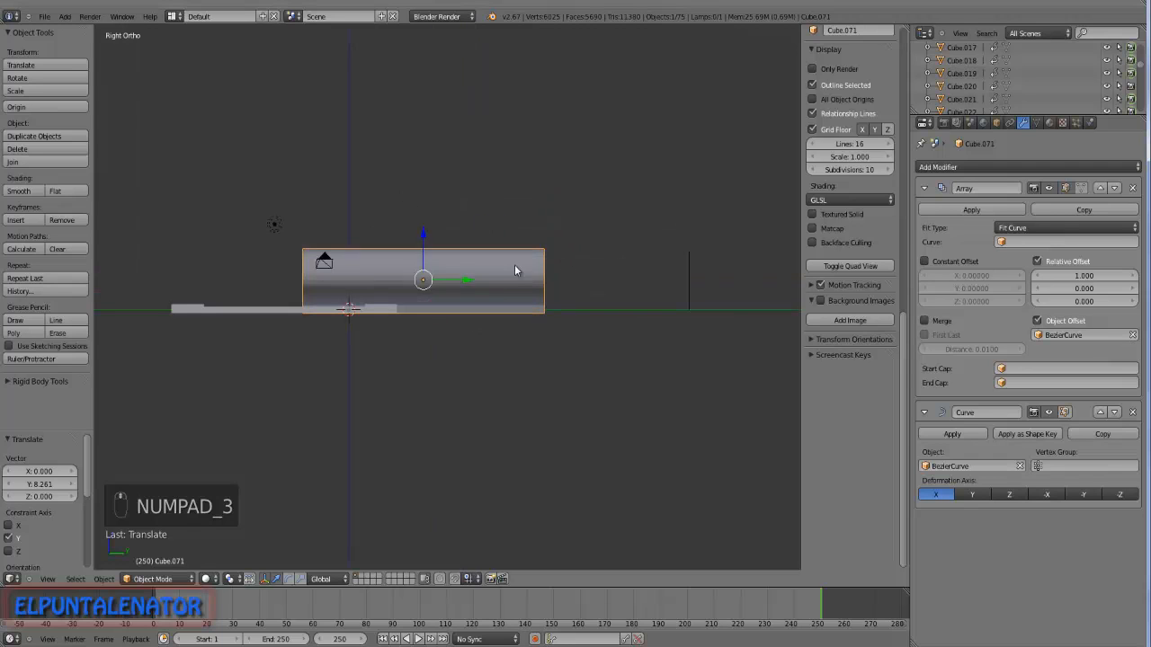
{"action": "right_click_drag", "start_coordinate": [456, 286], "coordinate": [559, 281]}
{"action": "scroll", "coordinate": [497, 311], "scroll_direction": "up", "scroll_amount": 4}
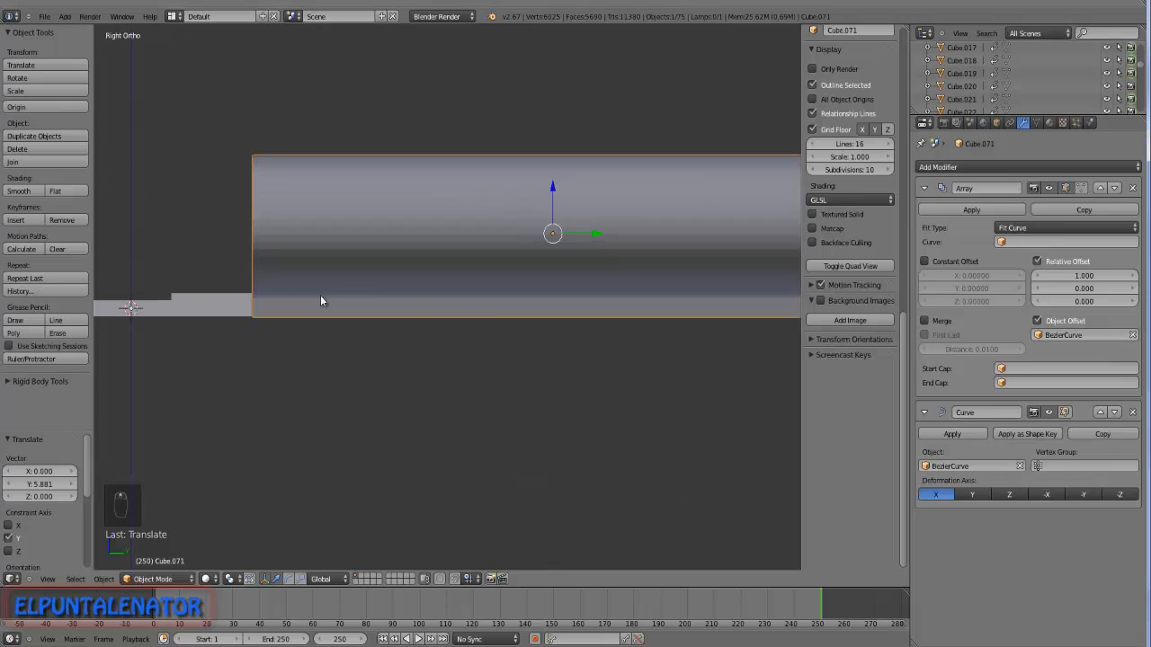
Nudge the roll about -0.025 units along Y so its end sits flush against the slab's edge.
{"action": "scroll", "coordinate": [320, 295], "scroll_direction": "up", "scroll_amount": 3}
{"action": "scroll", "coordinate": [417, 295], "scroll_direction": "down", "scroll_amount": 2}
{"action": "left_click_drag", "start_coordinate": [706, 226], "coordinate": [704, 225]}
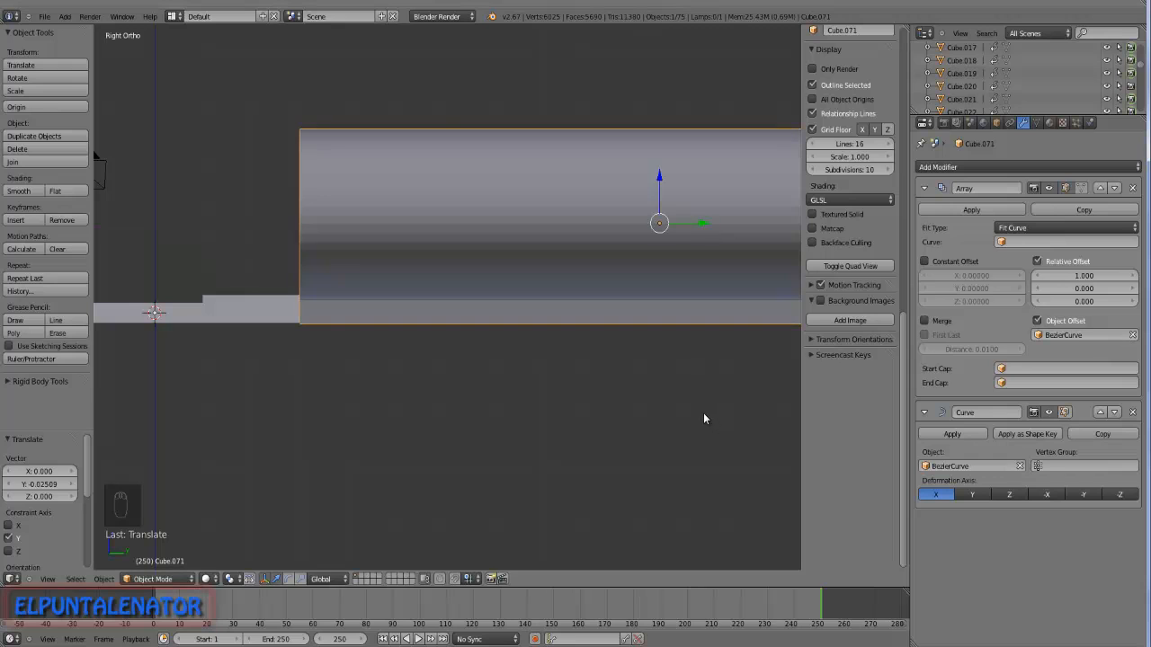
Hide the viewport properties region and bring the spiral curve closer to the roll, about -2.25 units along Y and -0.41 along X.
{"action": "key", "text": "n"}
{"action": "scroll", "coordinate": [642, 373], "scroll_direction": "down", "scroll_amount": 4}
{"action": "scroll", "coordinate": [560, 365], "scroll_direction": "down", "scroll_amount": 3}
{"action": "right_click", "coordinate": [728, 340]}
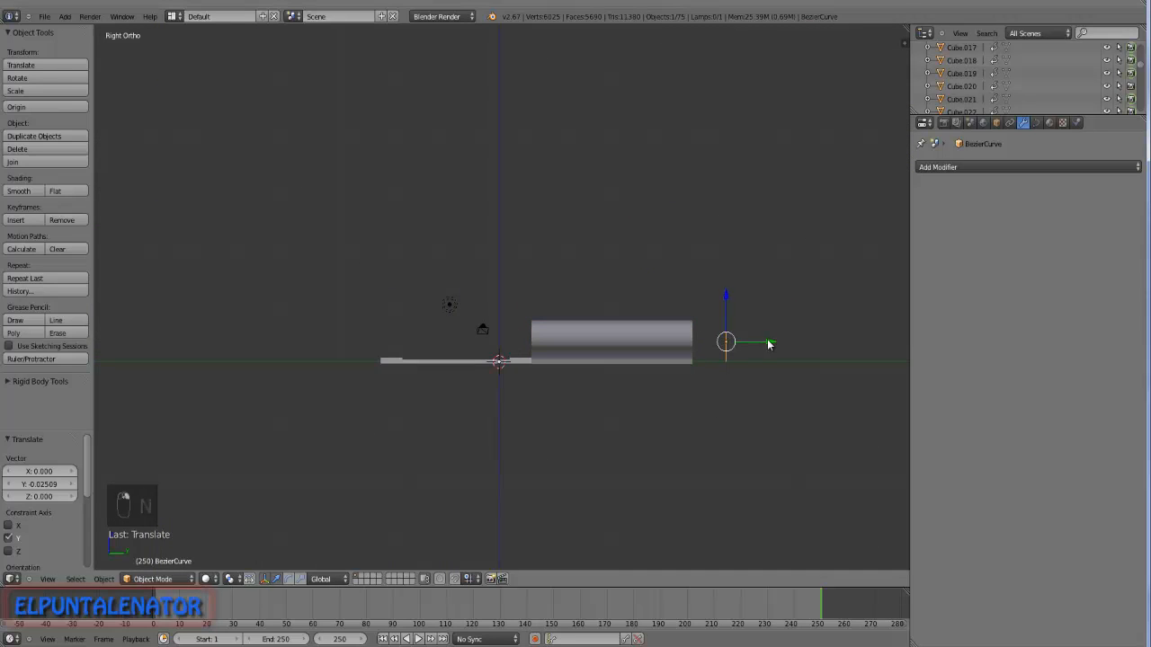
{"action": "middle_click_drag", "start_coordinate": [743, 340], "coordinate": [525, 425]}
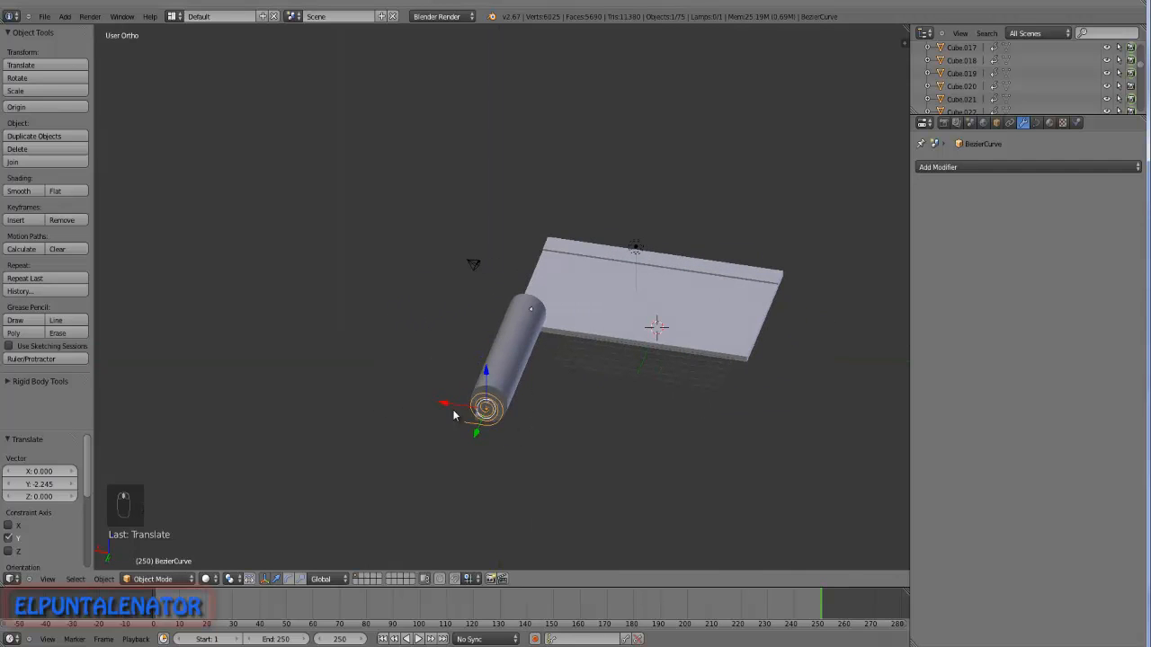
{"action": "mouse_move", "coordinate": [450, 414]}
{"action": "left_mouse_down"}
{"action": "mouse_move", "coordinate": [522, 409]}
{"action": "mouse_move", "coordinate": [679, 429]}
{"action": "mouse_move", "coordinate": [558, 422]}
{"action": "mouse_move", "coordinate": [670, 439]}
{"action": "mouse_move", "coordinate": [447, 421]}
{"action": "left_mouse_up"}
Apply smooth shading to the rolled strip and inspect its surface from another side.
{"action": "middle_click_drag", "start_coordinate": [448, 422], "coordinate": [370, 325]}
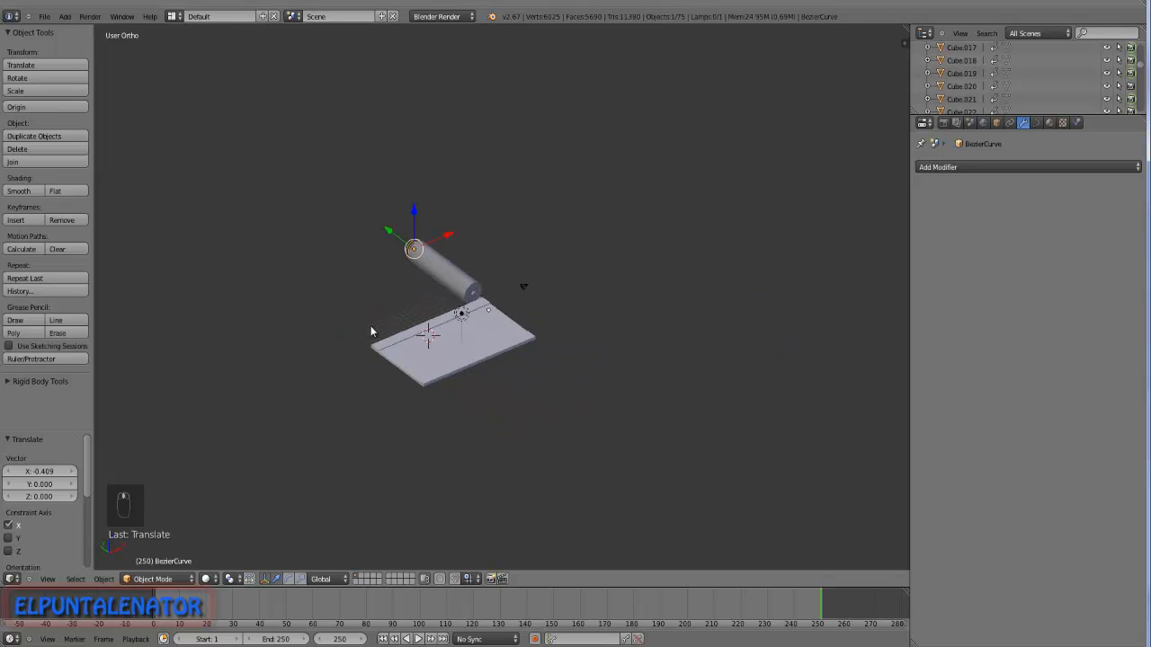
{"action": "scroll", "coordinate": [438, 266], "scroll_direction": "up", "scroll_amount": 5}
{"action": "right_click", "coordinate": [499, 299]}
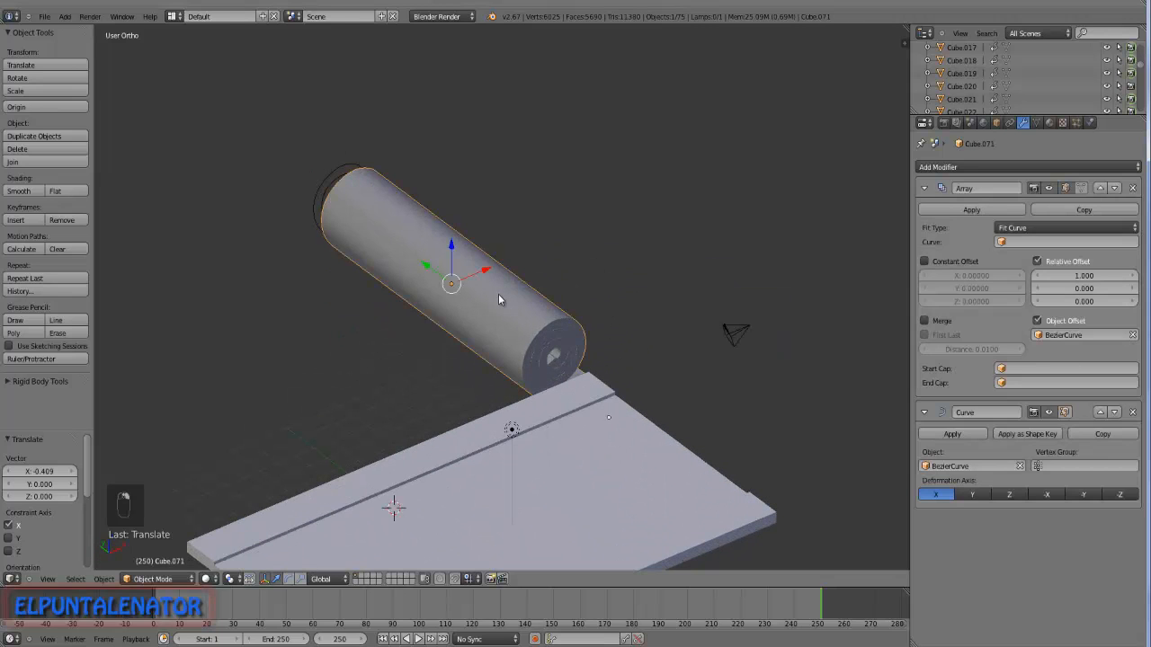
{"action": "left_click", "coordinate": [18, 191]}
{"action": "middle_click_drag", "start_coordinate": [482, 428], "coordinate": [382, 405]}
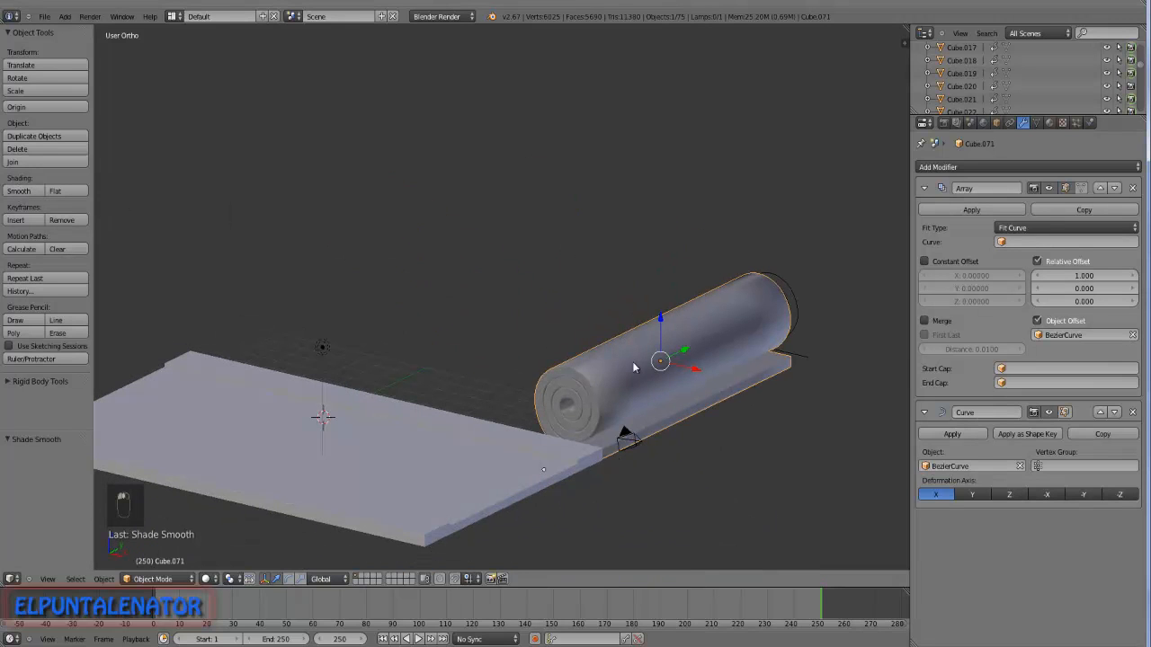
Set the viewport shading to Texture and view the roll beside the textured road.
{"action": "left_click", "coordinate": [209, 579]}
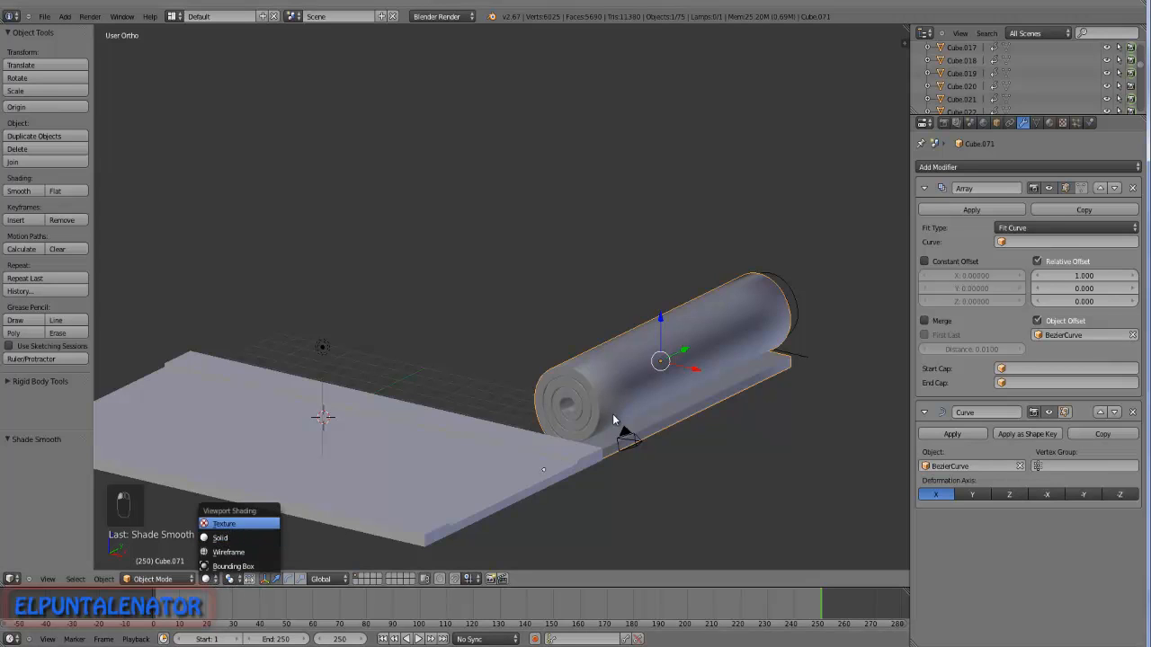
{"action": "key", "text": "Return"}
{"action": "middle_click_drag", "start_coordinate": [628, 421], "coordinate": [377, 432]}
{"action": "scroll", "coordinate": [457, 415], "scroll_direction": "down", "scroll_amount": 2}
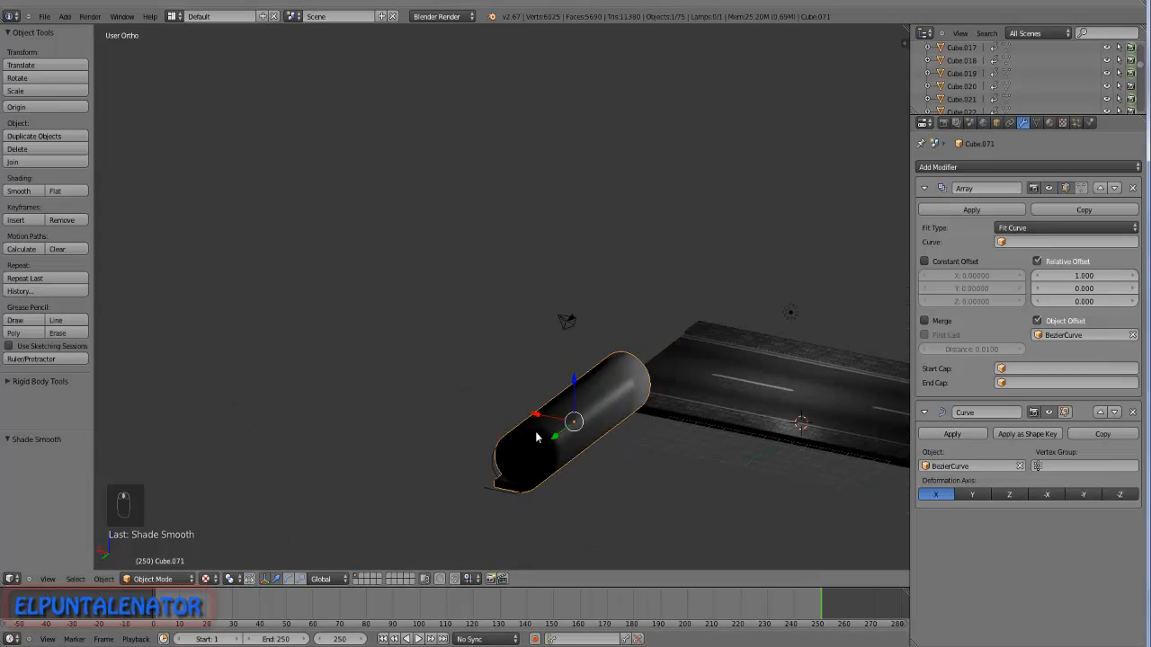
Unroll the strip alongside the road by moving the spiral curve about -24.28 units along X.
{"action": "right_click", "coordinate": [501, 459]}
{"action": "scroll", "coordinate": [486, 460], "scroll_direction": "down", "scroll_amount": 4}
{"action": "middle_click_drag", "start_coordinate": [530, 474], "coordinate": [537, 476]}
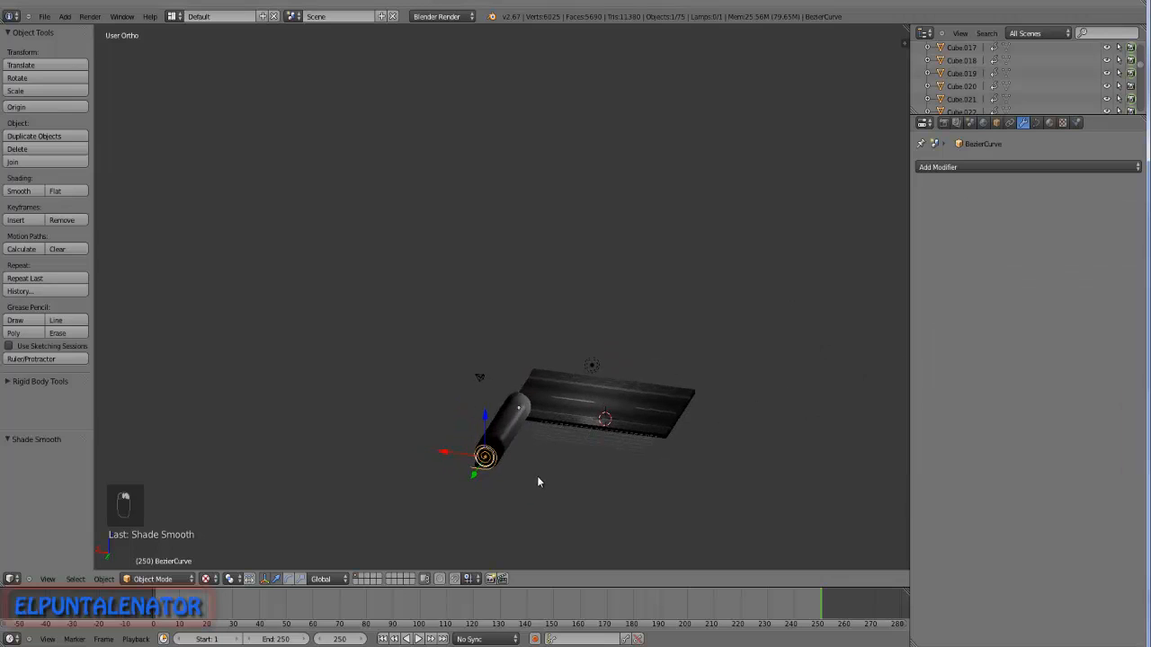
{"action": "left_click_drag", "start_coordinate": [448, 456], "coordinate": [624, 476]}
{"action": "middle_click_drag", "start_coordinate": [624, 476], "coordinate": [560, 458]}
{"action": "scroll", "coordinate": [540, 464], "scroll_direction": "up", "scroll_amount": 2}
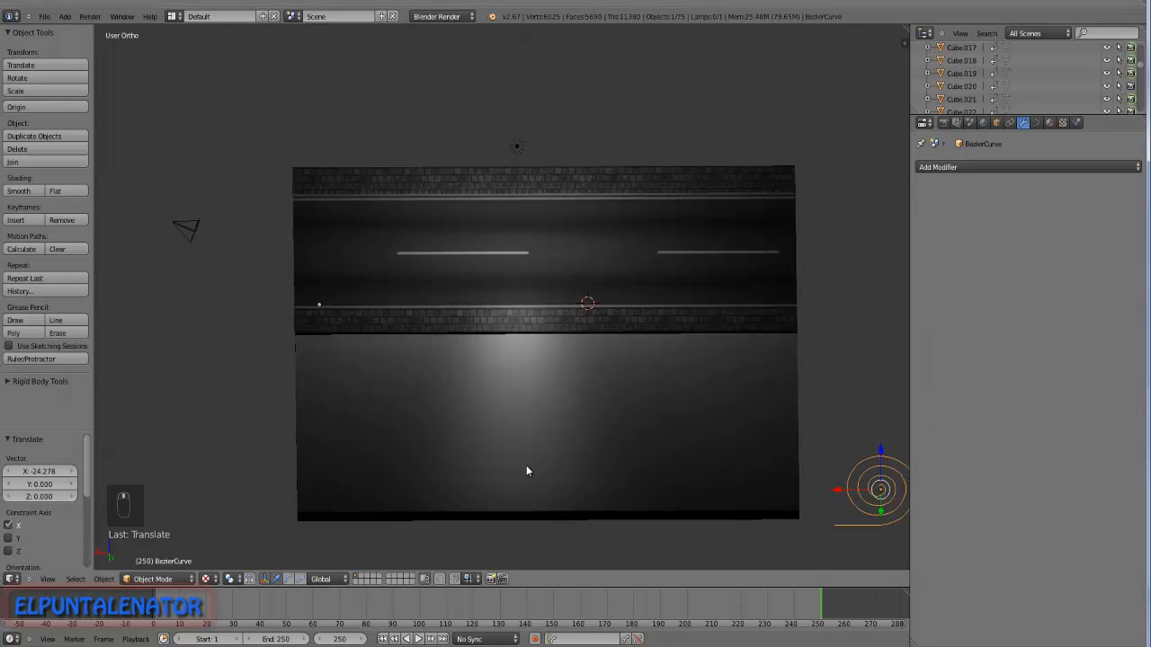
Add a new material to the unrolled strip and create a new texture in its first slot.
{"action": "left_click", "coordinate": [1049, 123]}
{"action": "right_click", "coordinate": [666, 370]}
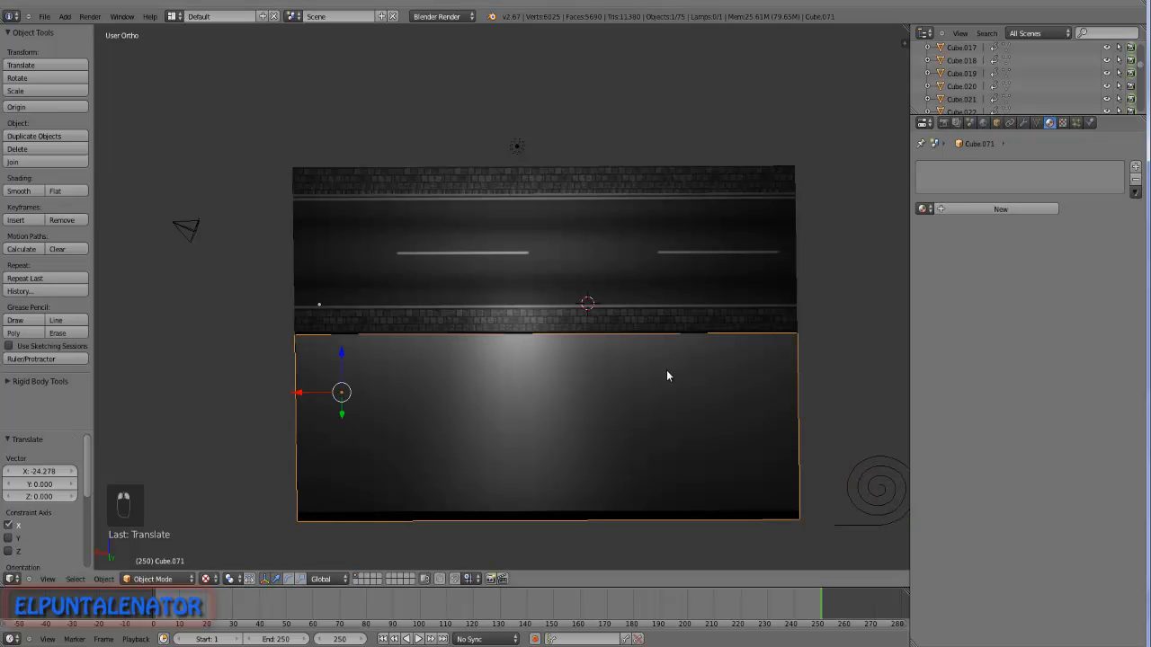
{"action": "left_click", "coordinate": [1020, 211]}
{"action": "left_click", "coordinate": [1063, 123]}
{"action": "left_click", "coordinate": [985, 260]}
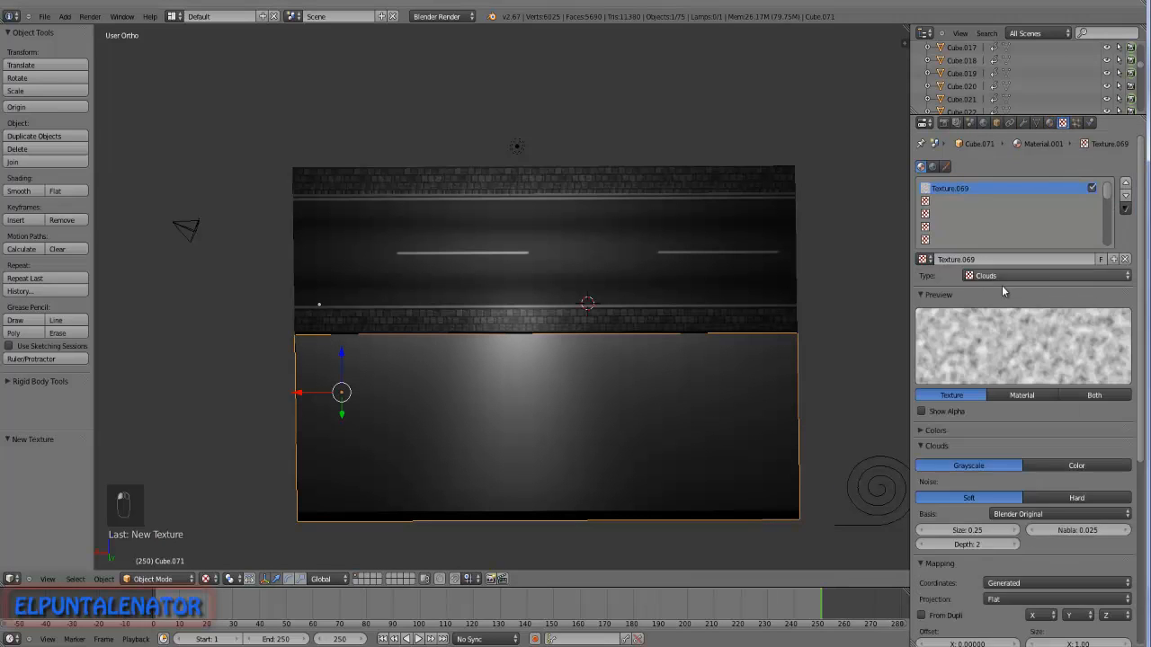
Make the strip's first texture an Image or Movie texture and load cesped.jpg from D:\Untitled\New Folder.
{"action": "left_click", "coordinate": [998, 274]}
{"action": "left_click", "coordinate": [1000, 207]}
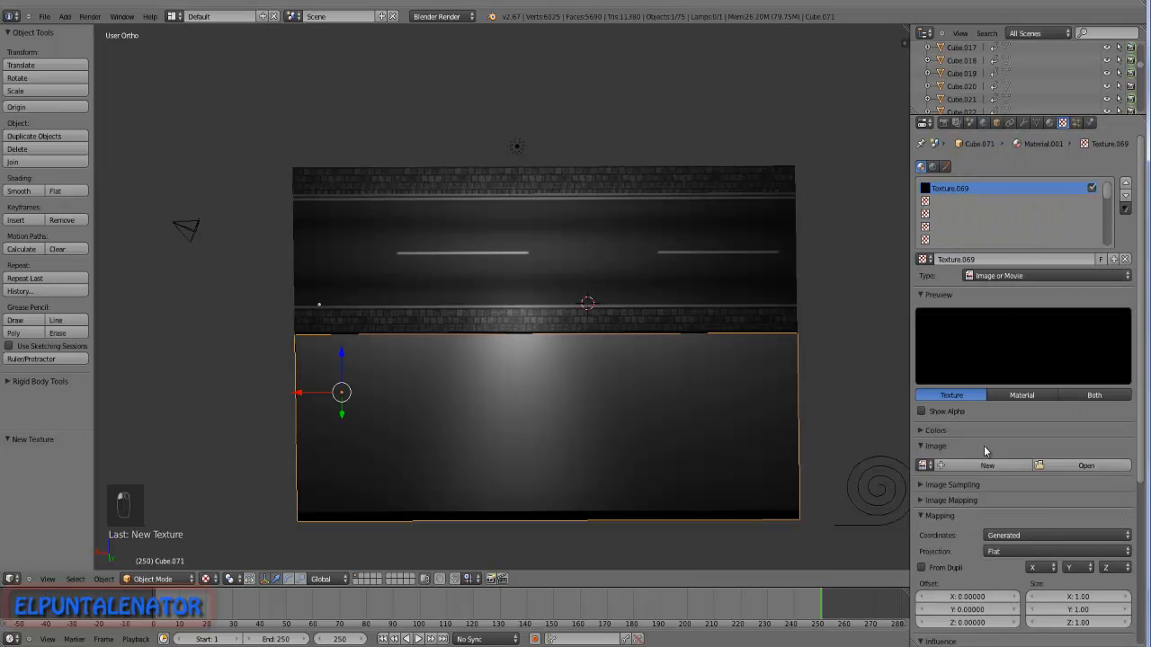
{"action": "left_click", "coordinate": [1068, 466]}
{"action": "left_click", "coordinate": [176, 346]}
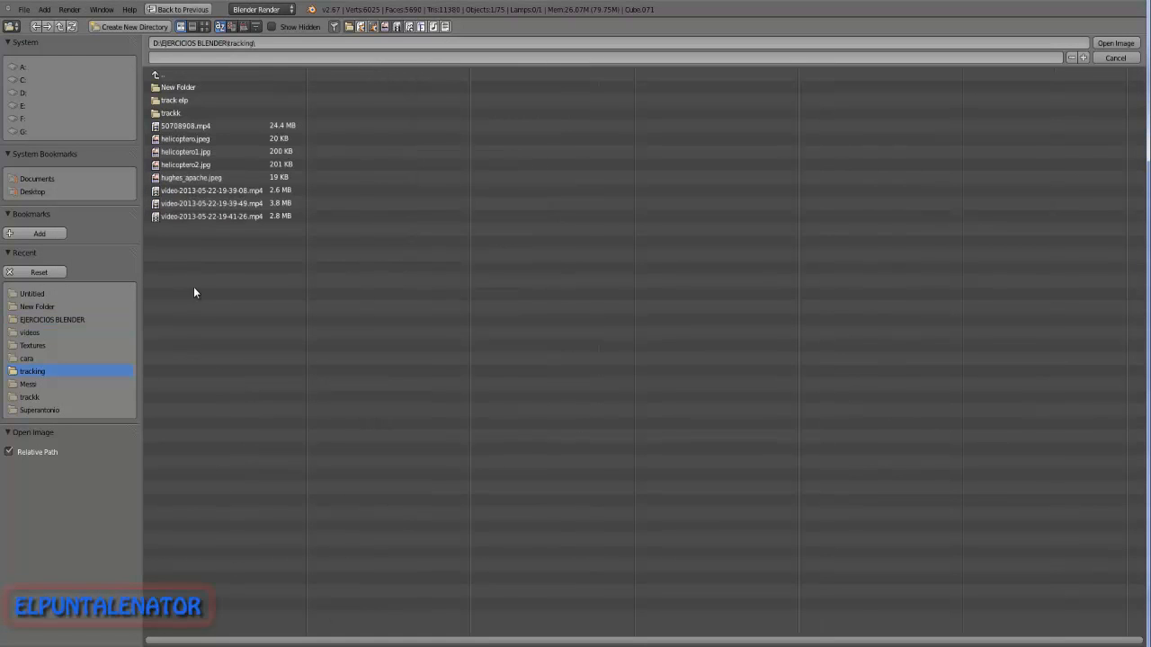
{"action": "left_click", "coordinate": [155, 74]}
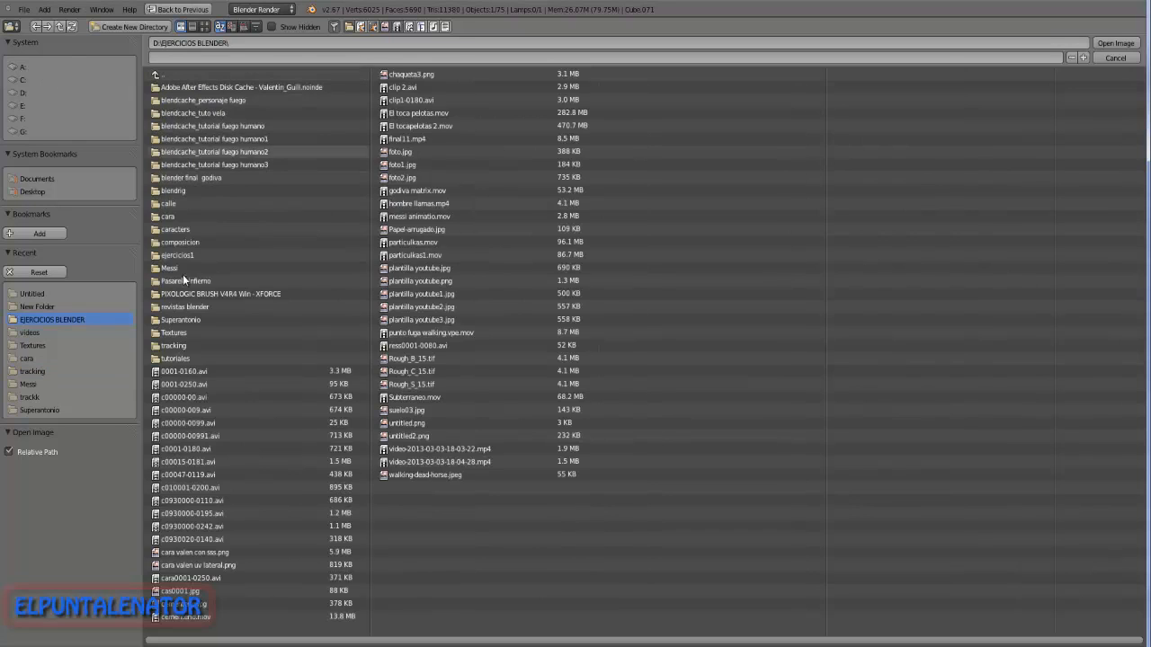
{"action": "left_click", "coordinate": [22, 92]}
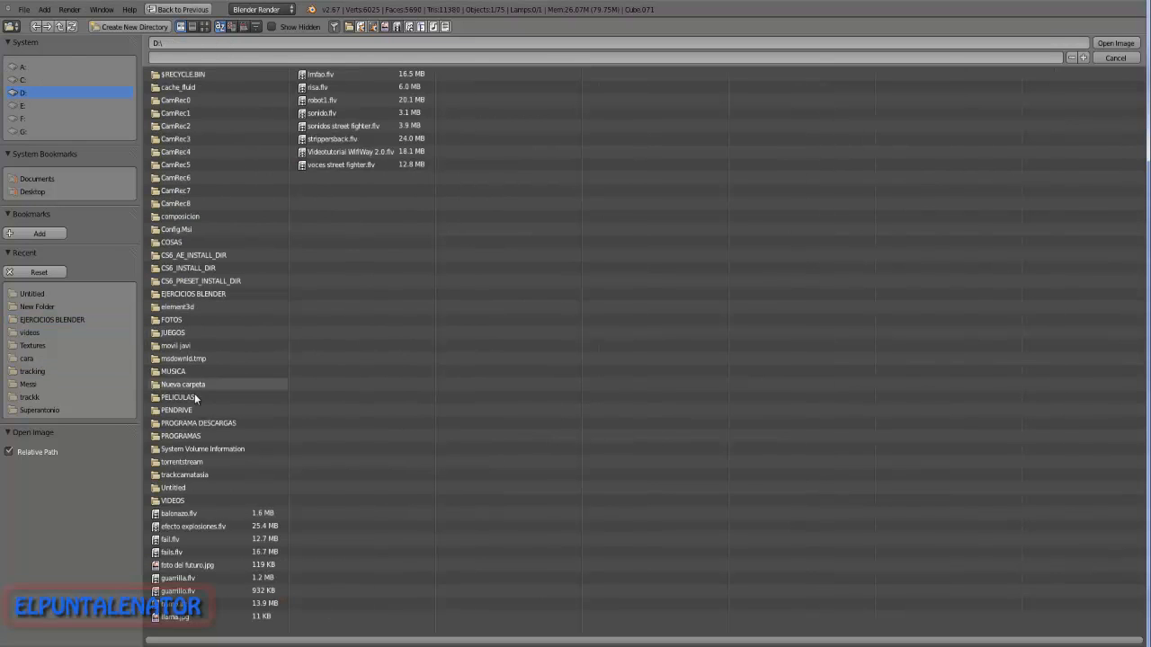
{"action": "left_click", "coordinate": [175, 489]}
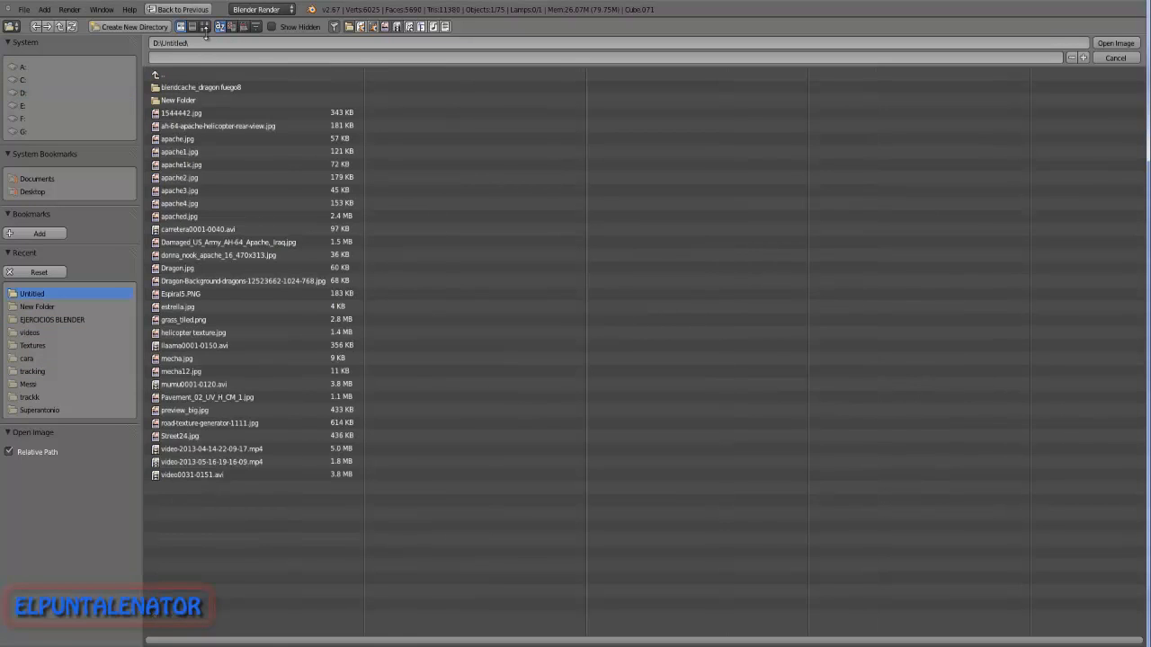
{"action": "left_click", "coordinate": [181, 103]}
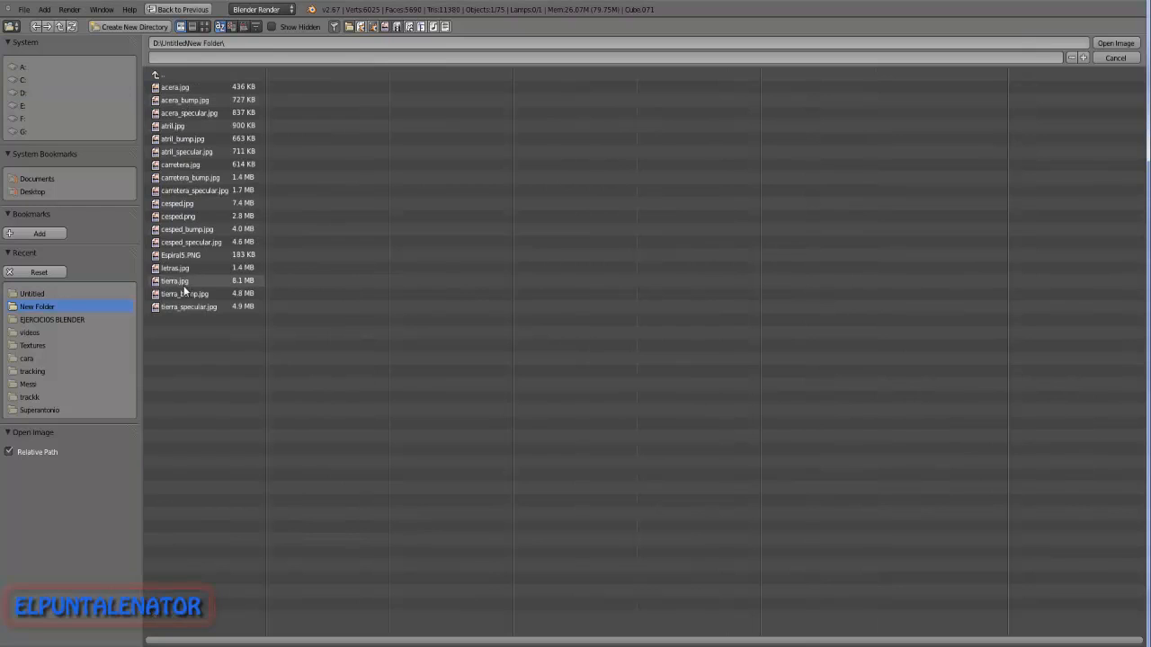
{"action": "left_click", "coordinate": [184, 216]}
{"action": "left_click", "coordinate": [180, 204]}
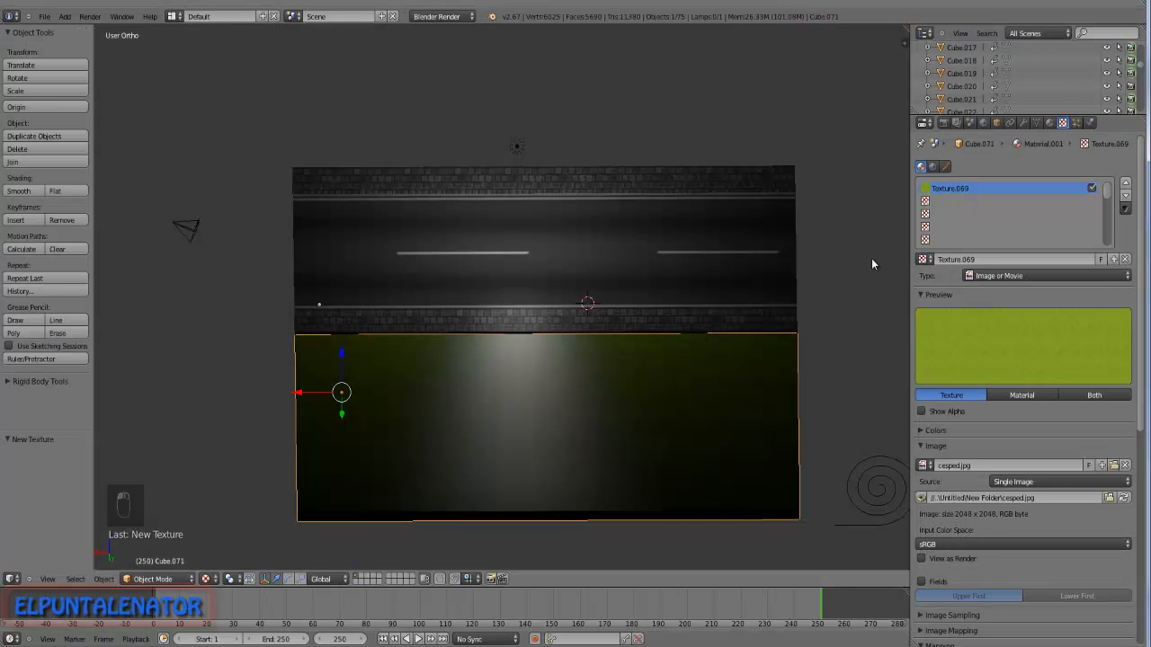
Set the grass texture's mapping projection to Cube.
{"action": "scroll", "coordinate": [967, 444], "scroll_direction": "down", "scroll_amount": 3}
{"action": "scroll", "coordinate": [425, 350], "scroll_direction": "up", "scroll_amount": 5}
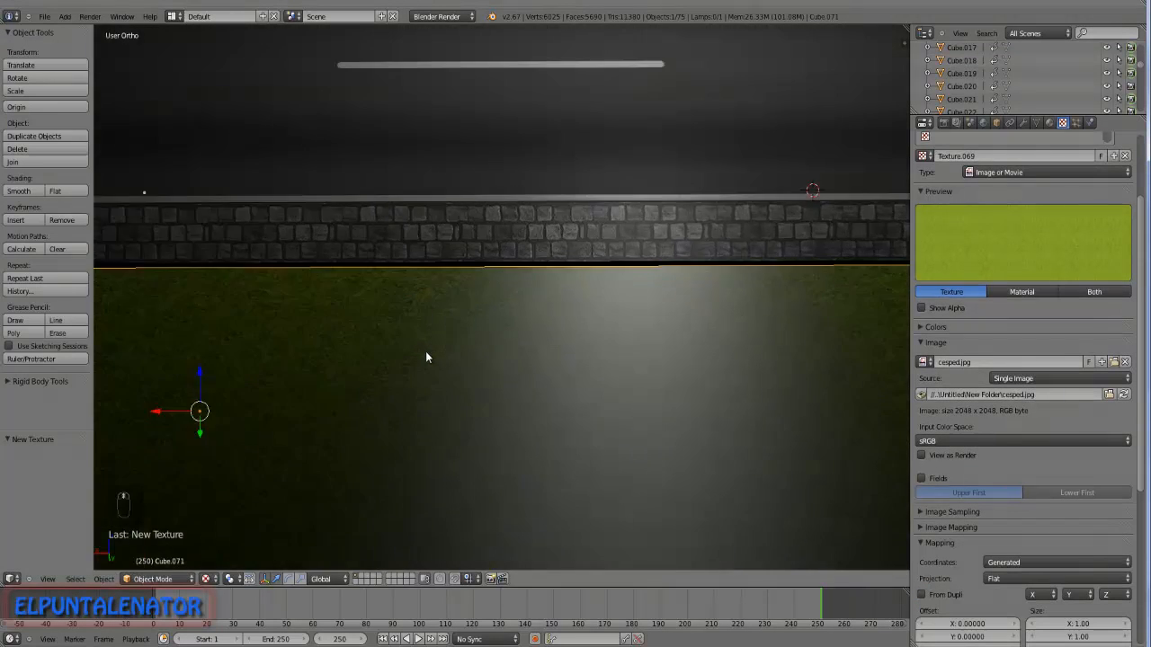
{"action": "middle_click_drag", "start_coordinate": [425, 350], "coordinate": [507, 369]}
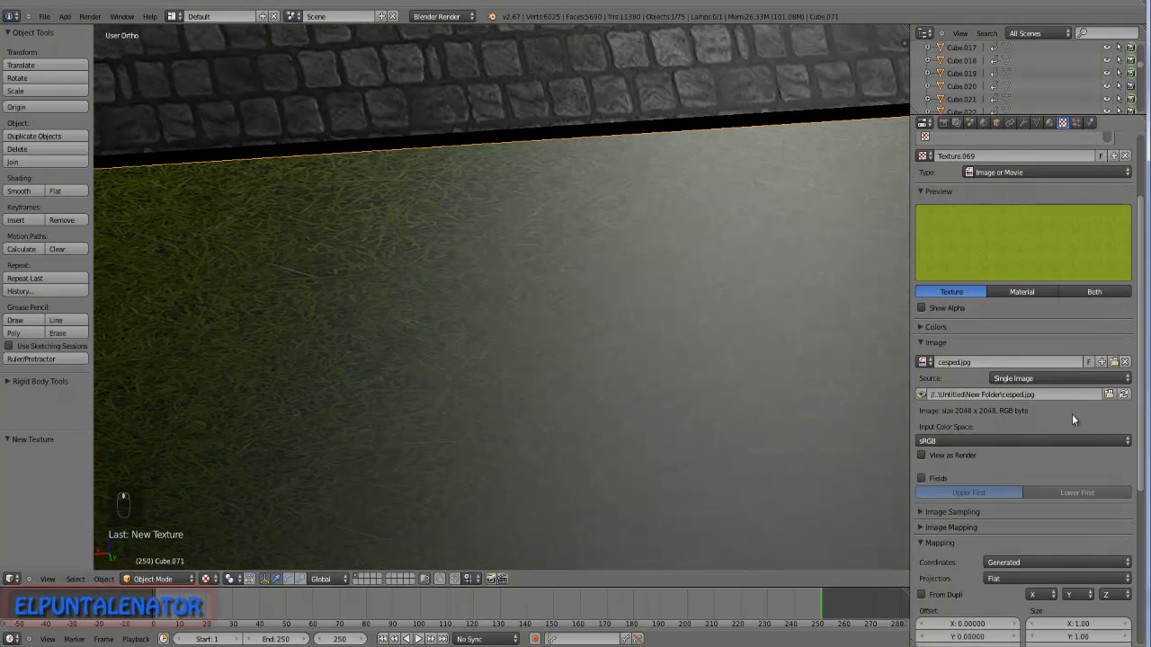
{"action": "scroll", "coordinate": [977, 444], "scroll_direction": "down", "scroll_amount": 4}
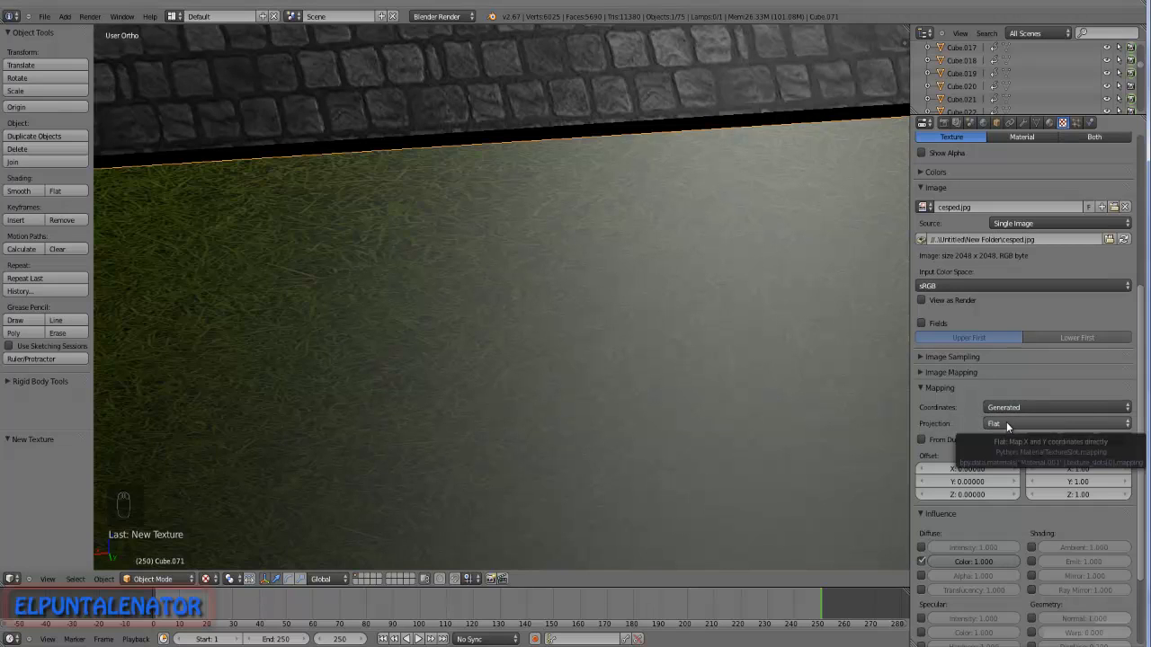
{"action": "left_click", "coordinate": [1006, 422]}
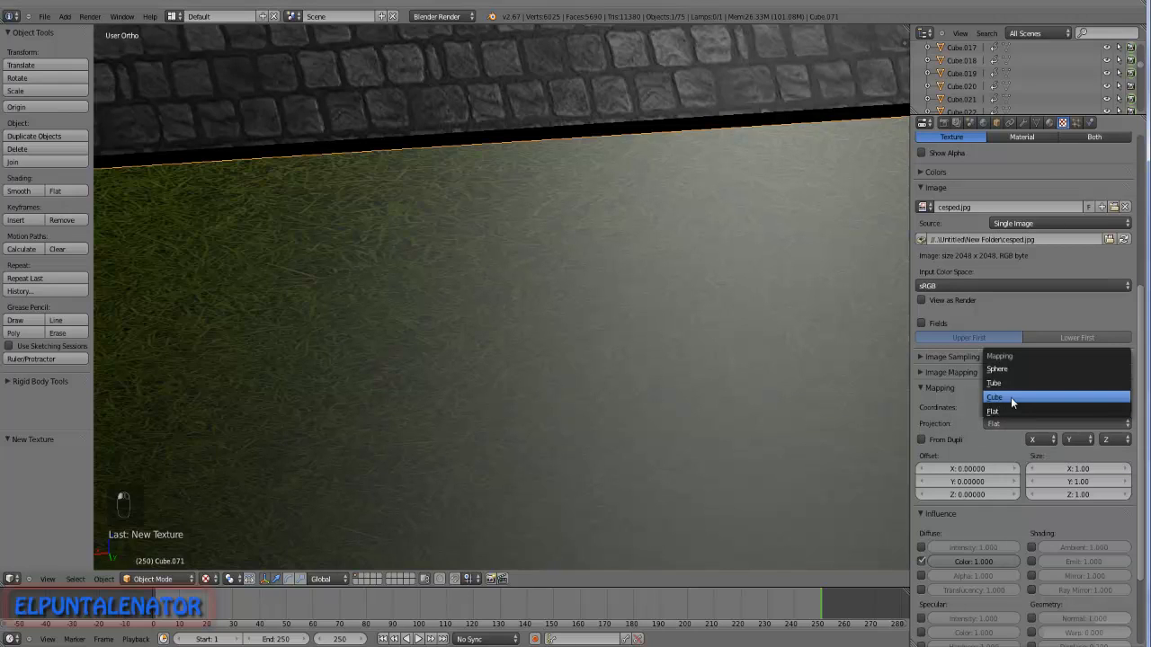
{"action": "left_click", "coordinate": [1010, 396]}
Set the grass texture's mapping size to 2 on X, Y and Z.
{"action": "scroll", "coordinate": [962, 400], "scroll_direction": "down", "scroll_amount": 3}
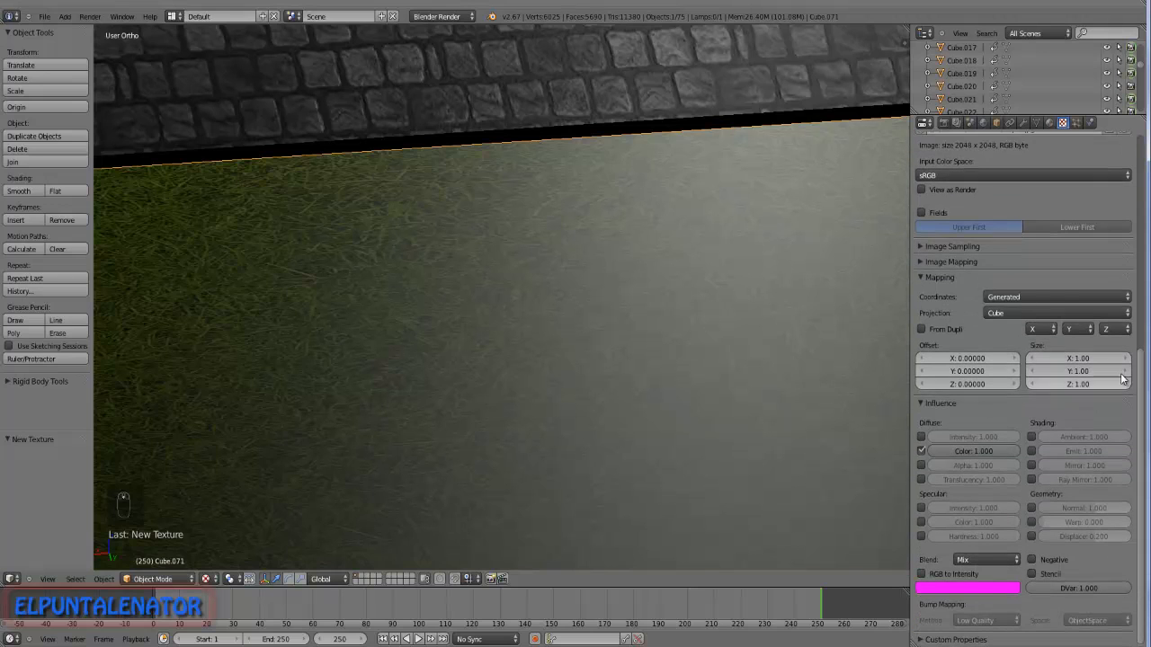
{"action": "left_click", "coordinate": [1073, 360]}
{"action": "type", "text": "2"}
{"action": "key", "text": "Tab"}
{"action": "type", "text": "2"}
{"action": "key", "text": "Return"}
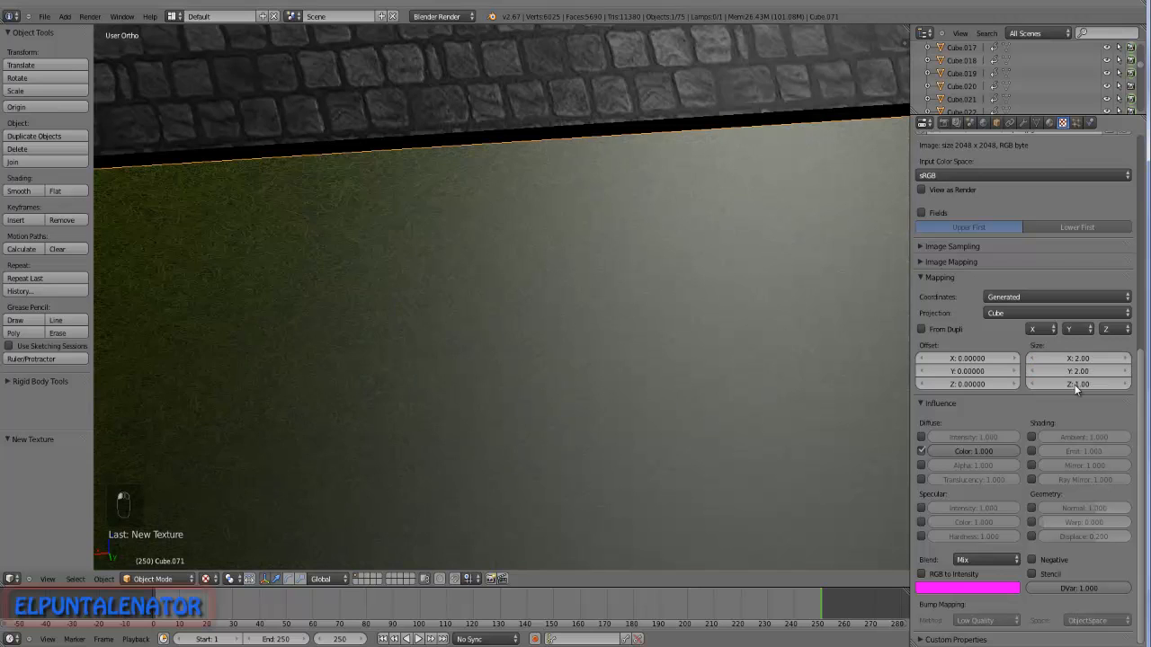
{"action": "left_click", "coordinate": [1076, 384]}
{"action": "type", "text": "2"}
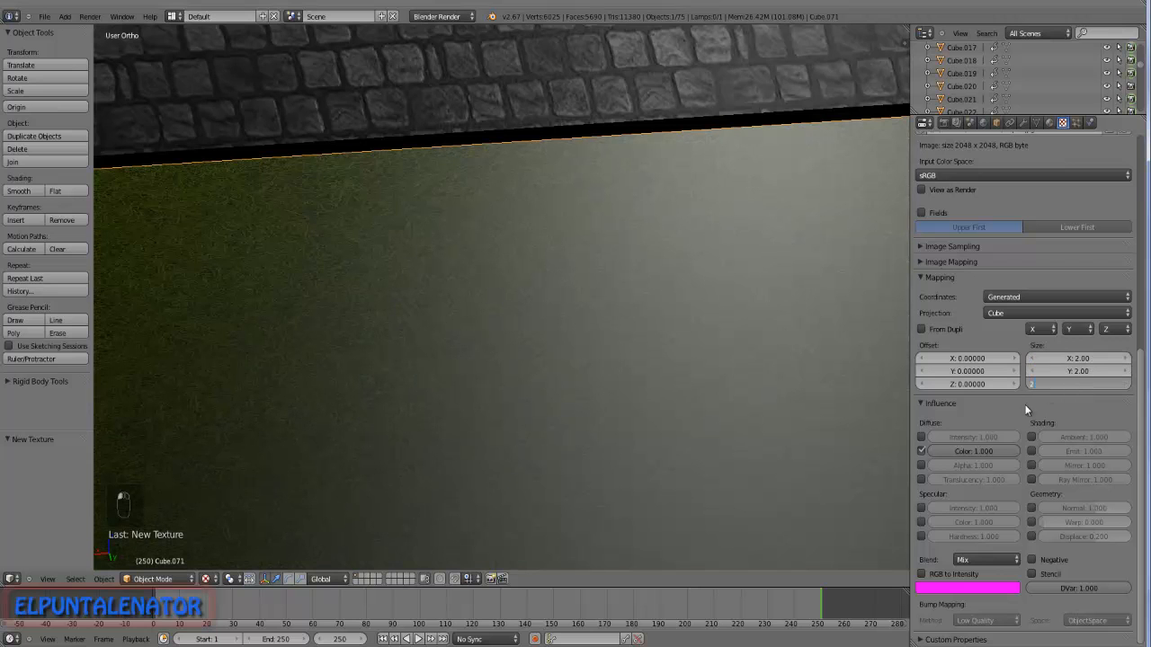
{"action": "key", "text": "Return"}
Create a second texture in the next slot of the grass material with the type Image or Movie.
{"action": "scroll", "coordinate": [577, 401], "scroll_direction": "down", "scroll_amount": 2}
{"action": "mouse_move", "coordinate": [577, 401]}
{"action": "middle_mouse_down"}
{"action": "mouse_move", "coordinate": [570, 393]}
{"action": "mouse_move", "coordinate": [714, 318]}
{"action": "mouse_move", "coordinate": [573, 401]}
{"action": "mouse_move", "coordinate": [579, 408]}
{"action": "middle_mouse_up"}
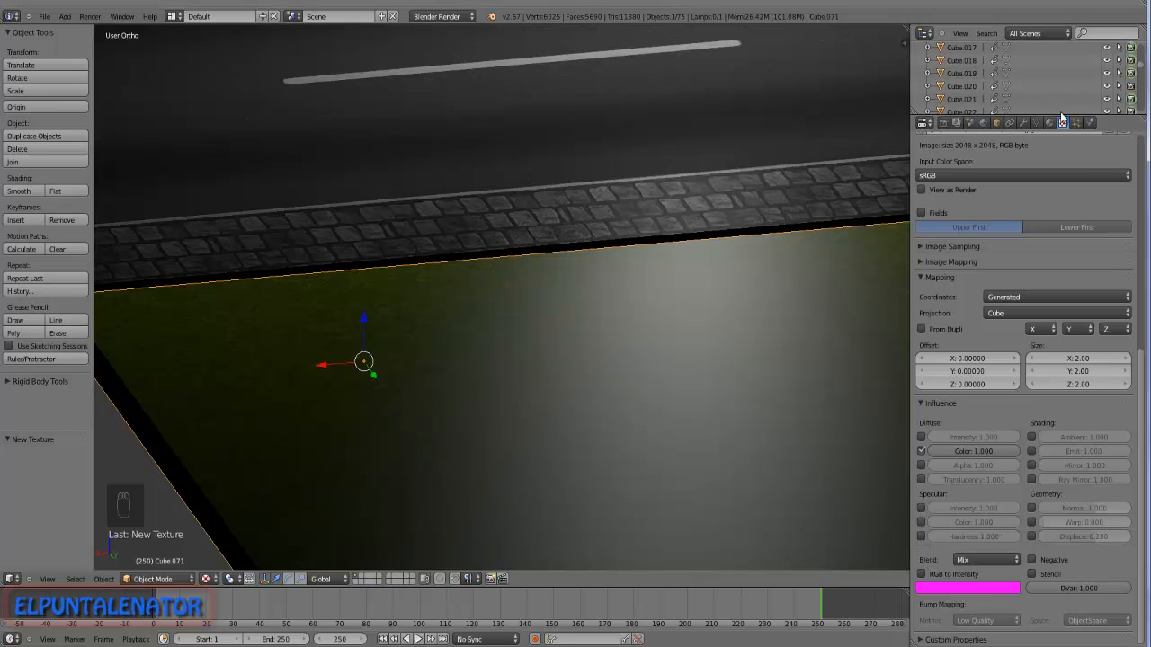
{"action": "scroll", "coordinate": [1135, 380], "scroll_direction": "up", "scroll_amount": 10}
{"action": "left_click", "coordinate": [947, 202]}
{"action": "left_click", "coordinate": [980, 260]}
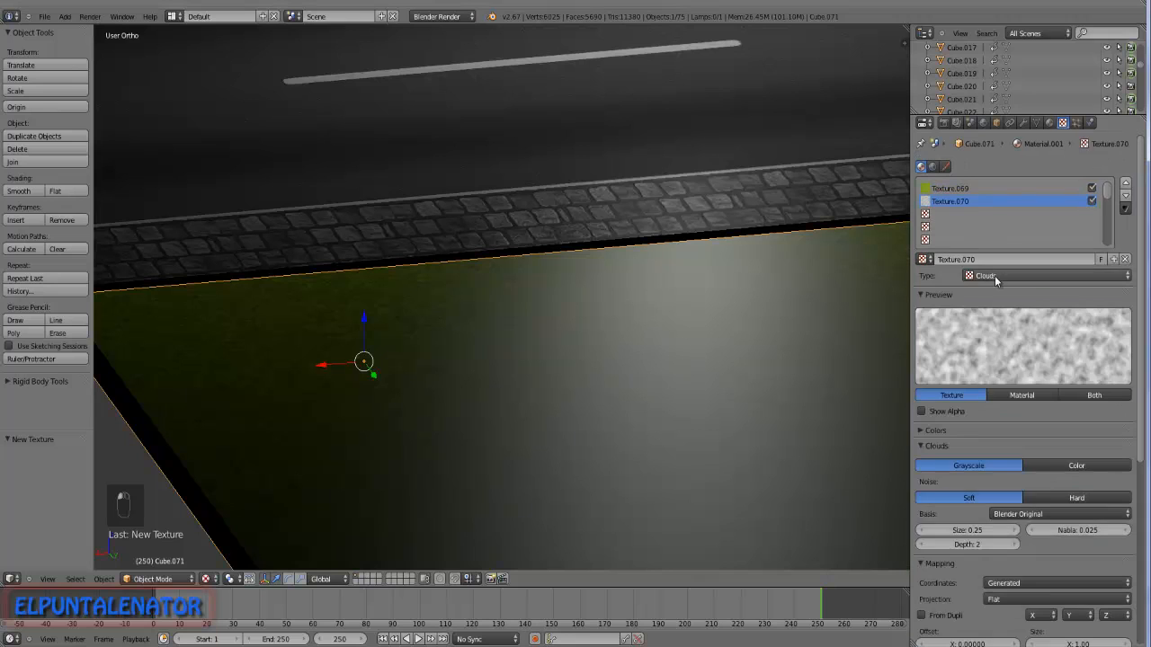
{"action": "left_click", "coordinate": [1005, 276]}
{"action": "left_click", "coordinate": [1009, 192]}
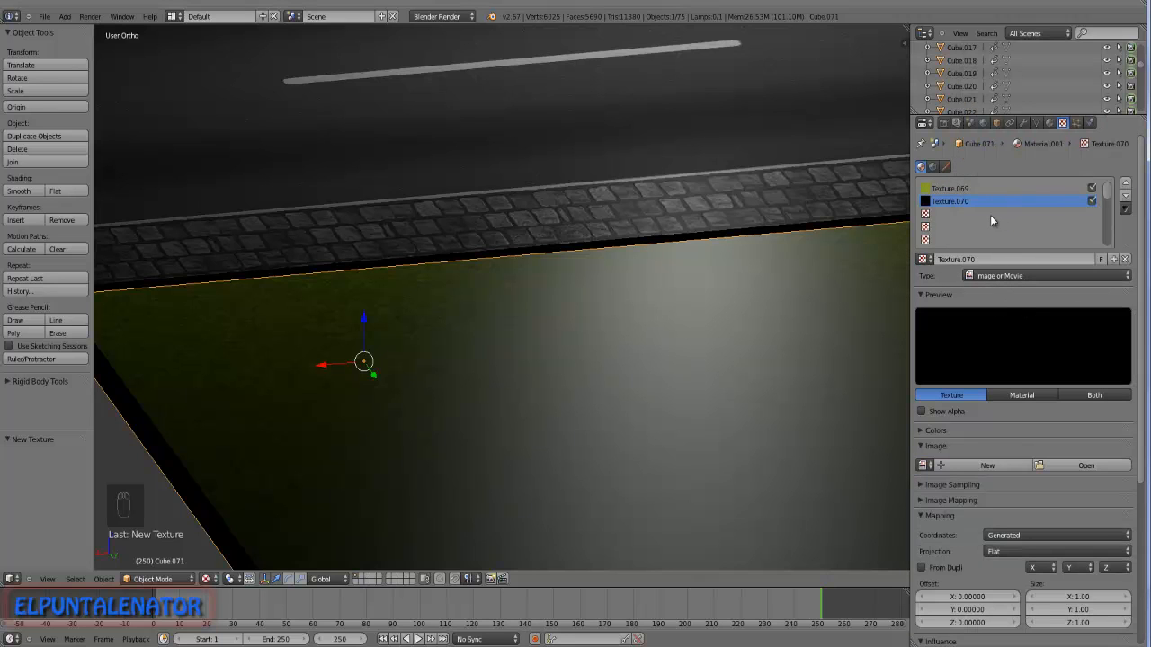
Load cesped_specular.jpg from D:\Untitled\New Folder into the second texture.
{"action": "scroll", "coordinate": [1001, 412], "scroll_direction": "down", "scroll_amount": 3}
{"action": "left_click", "coordinate": [1108, 361]}
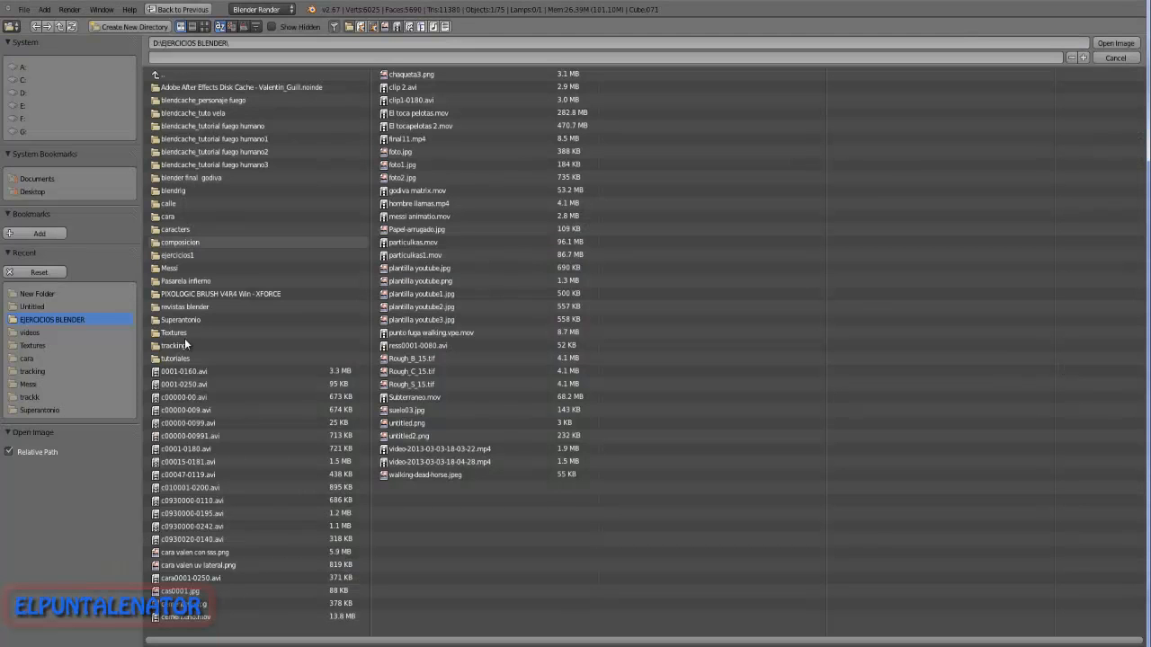
{"action": "left_click", "coordinate": [27, 92]}
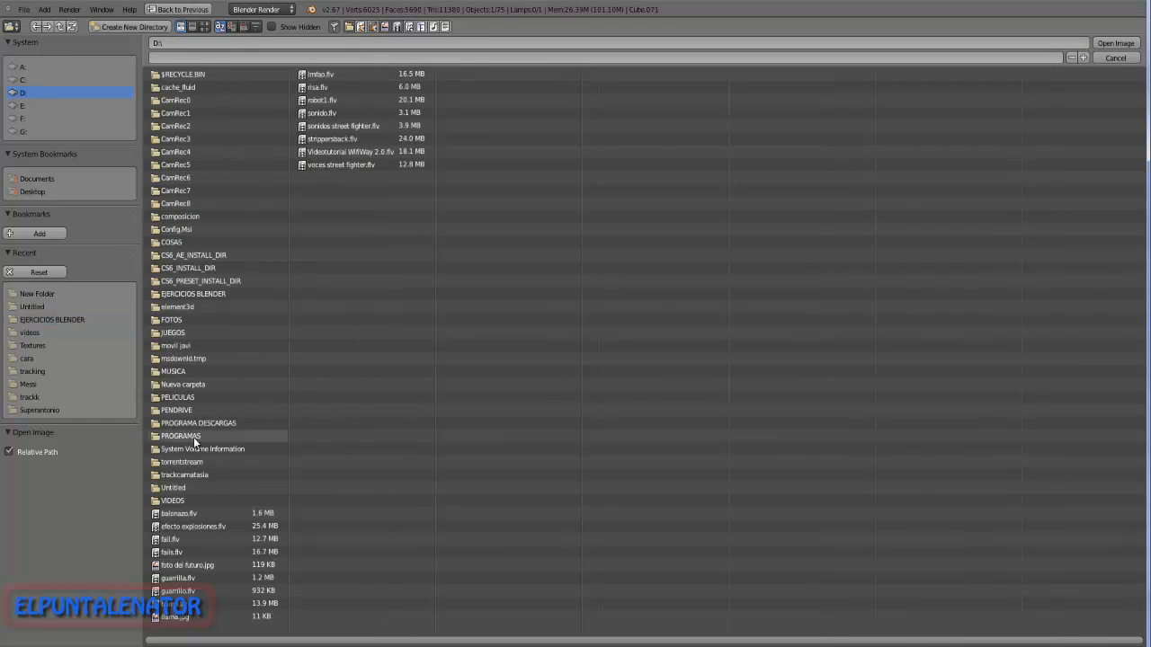
{"action": "left_click", "coordinate": [184, 487]}
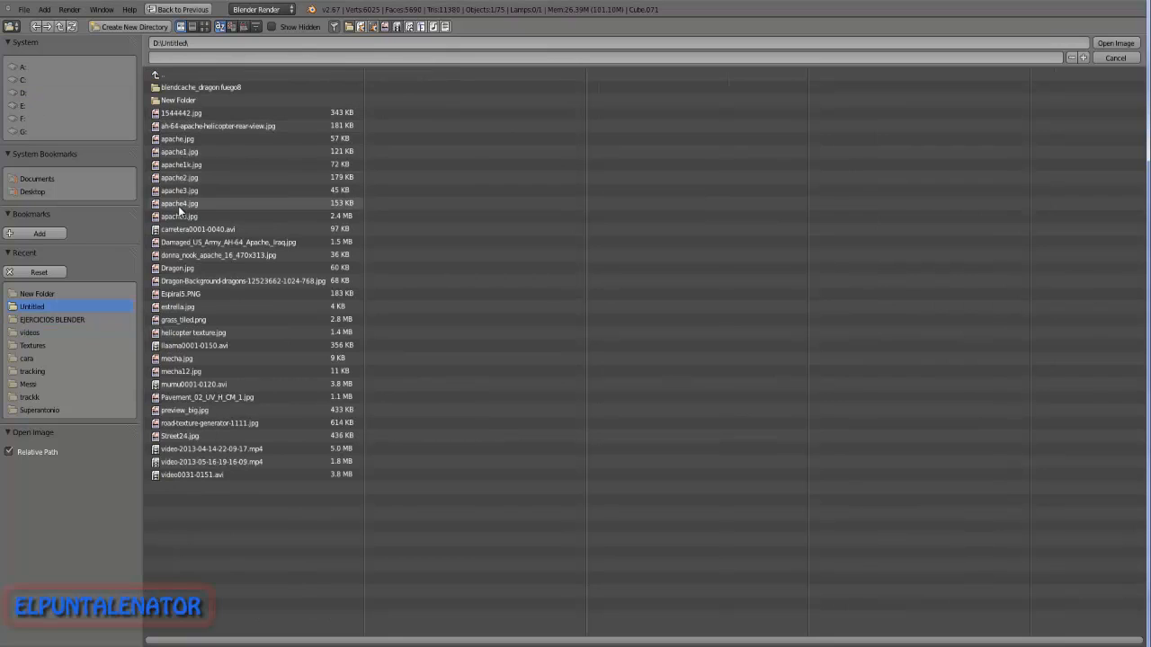
{"action": "left_click", "coordinate": [177, 100]}
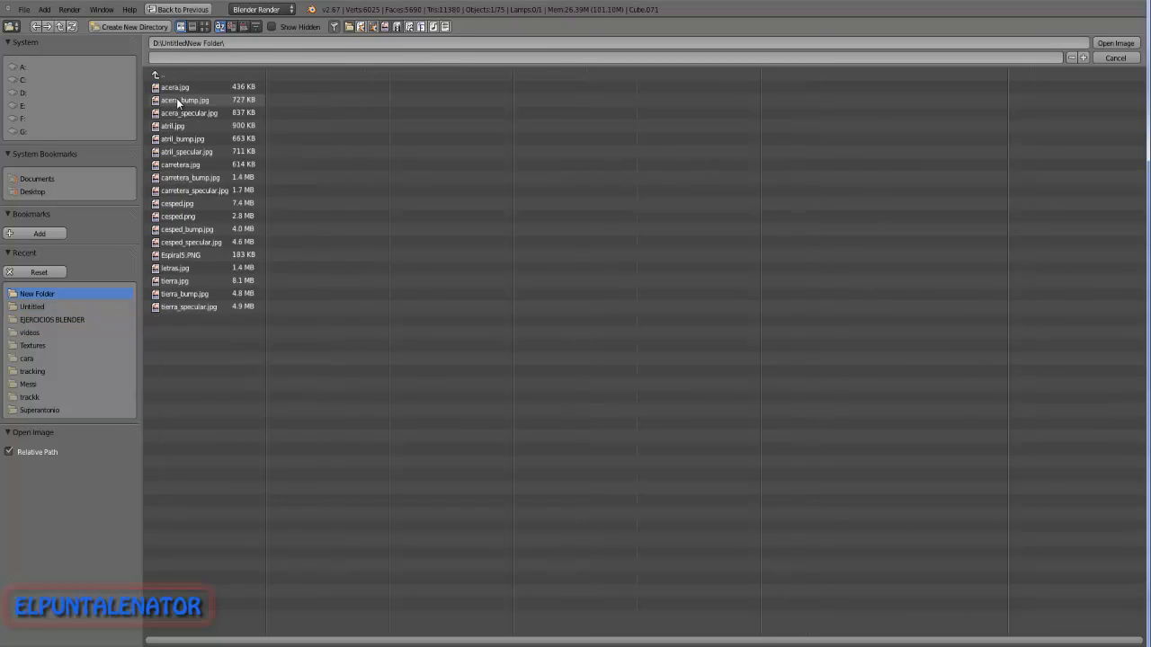
{"action": "left_click", "coordinate": [191, 242]}
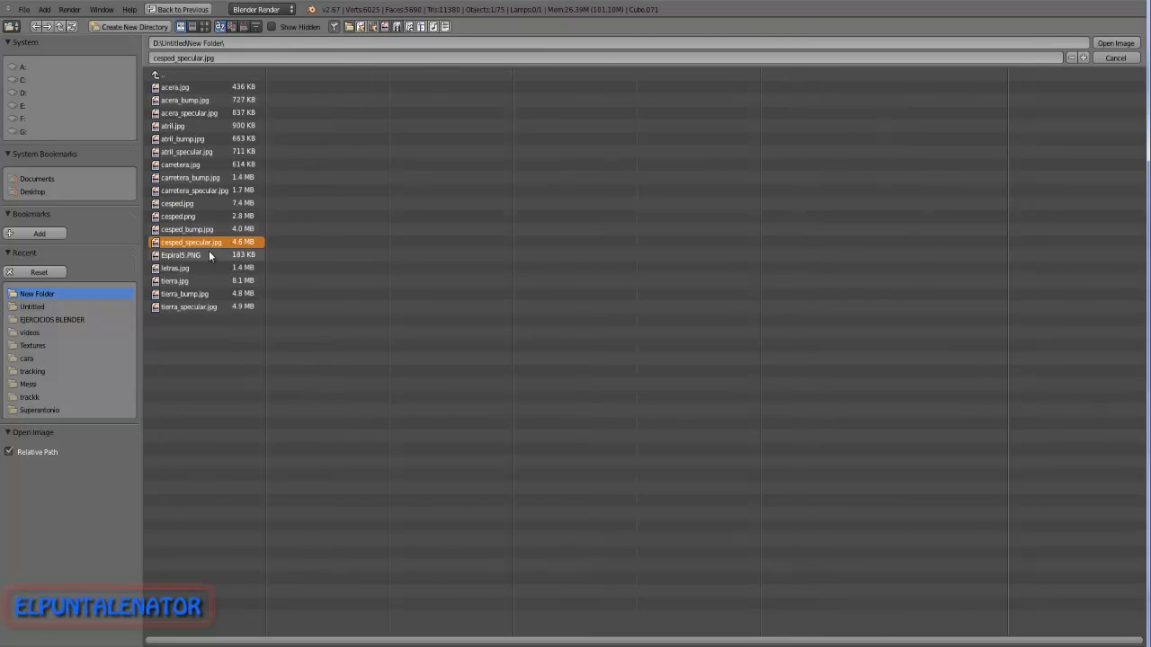
{"action": "left_click", "coordinate": [1115, 43]}
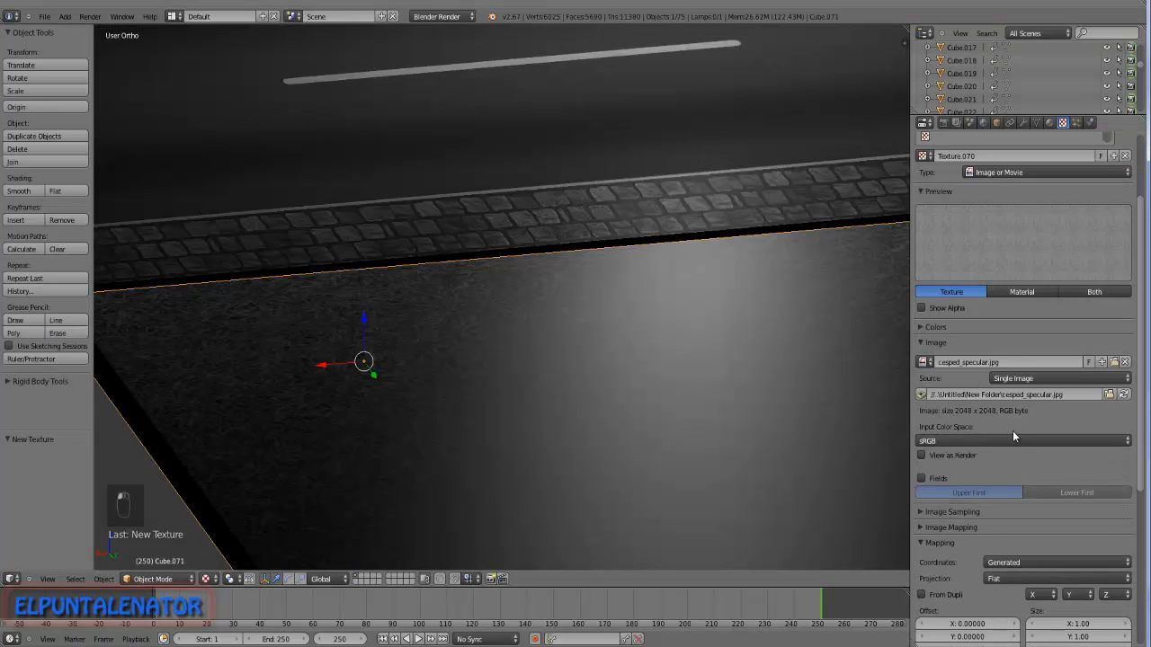
Set the specular texture's projection to Cube and its mapping size to 2 on X, Y and Z.
{"action": "scroll", "coordinate": [998, 468], "scroll_direction": "down", "scroll_amount": 5}
{"action": "left_click", "coordinate": [1030, 397]}
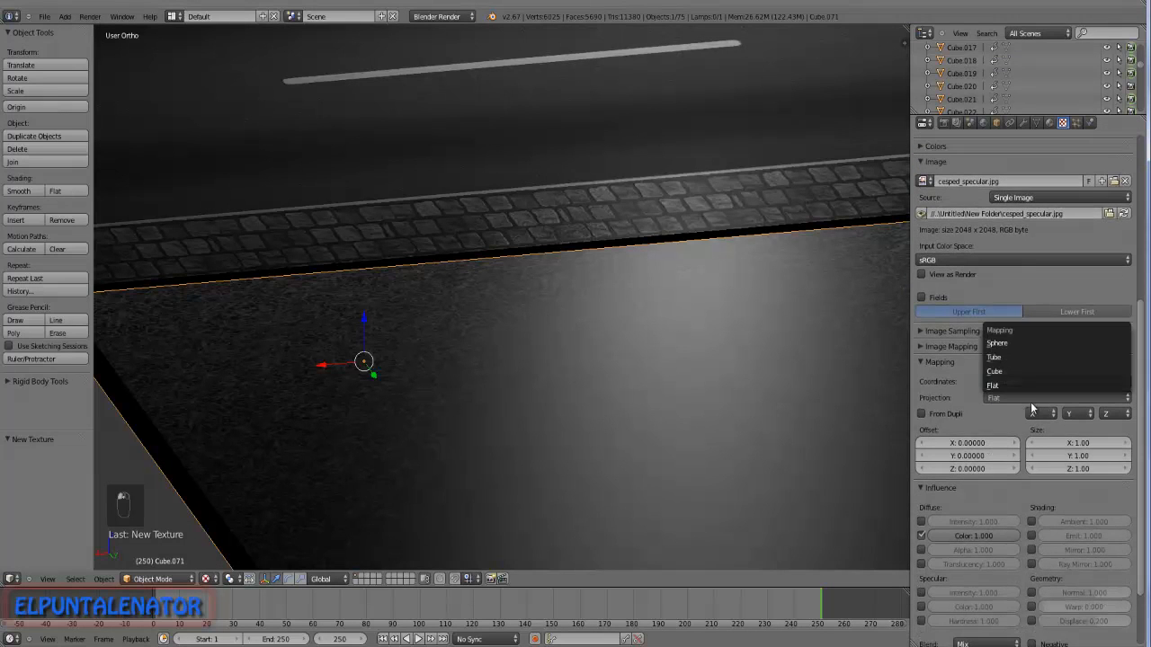
{"action": "left_click", "coordinate": [1018, 371]}
{"action": "left_click", "coordinate": [1063, 442]}
{"action": "type", "text": "2"}
{"action": "key", "text": "Tab"}
{"action": "type", "text": "2"}
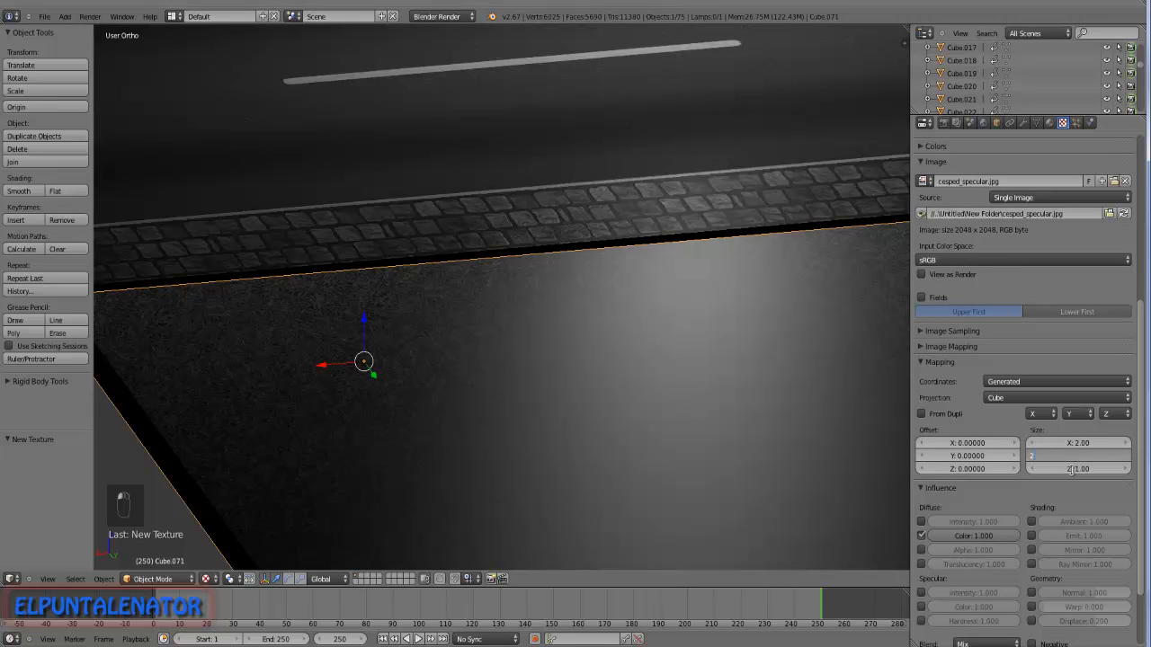
{"action": "key", "text": "Tab"}
{"action": "type", "text": "2"}
{"action": "key", "text": "Return"}
Make the specular texture influence the specular color at 1.000 instead of the diffuse color.
{"action": "scroll", "coordinate": [986, 485], "scroll_direction": "down", "scroll_amount": 3}
{"action": "left_click", "coordinate": [920, 450]}
{"action": "left_click", "coordinate": [920, 522]}
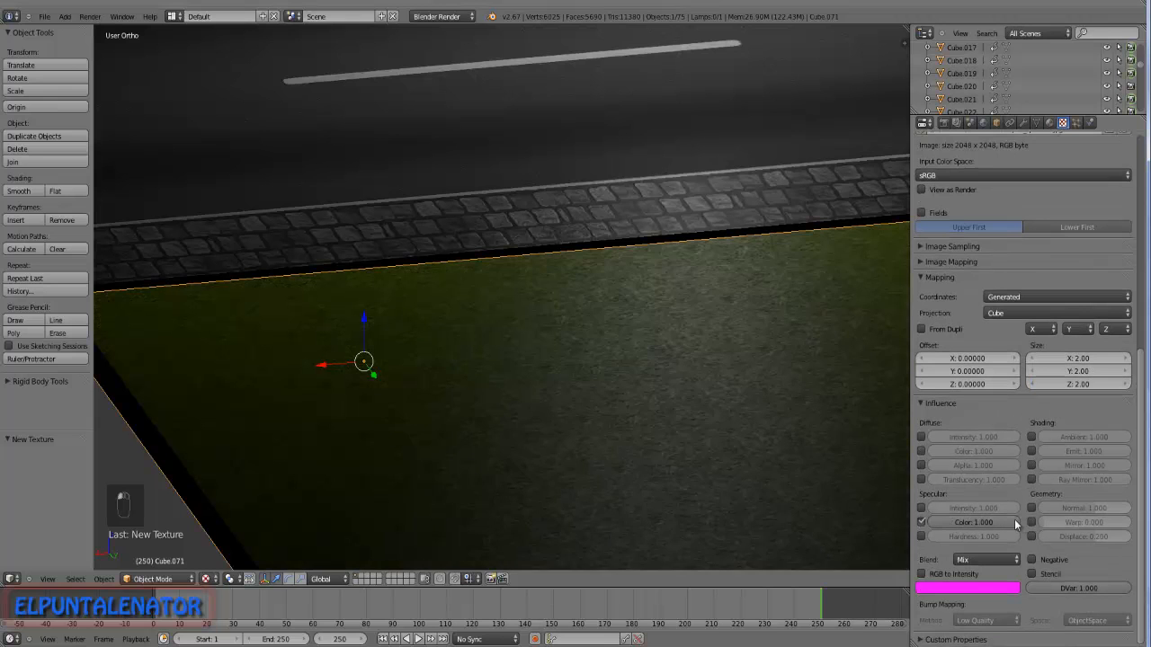
{"action": "scroll", "coordinate": [631, 320], "scroll_direction": "down", "scroll_amount": 2}
{"action": "middle_click_drag", "start_coordinate": [631, 320], "coordinate": [626, 324]}
{"action": "scroll", "coordinate": [628, 324], "scroll_direction": "up", "scroll_amount": 4}
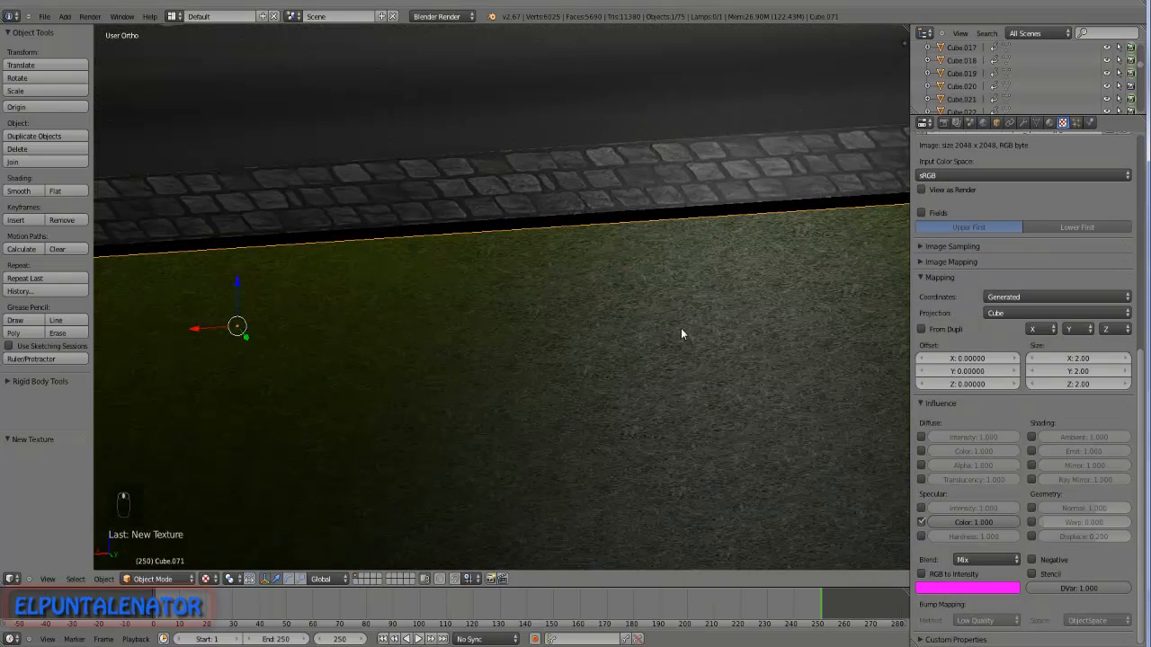
{"action": "left_click_drag", "start_coordinate": [1006, 521], "coordinate": [1034, 525]}
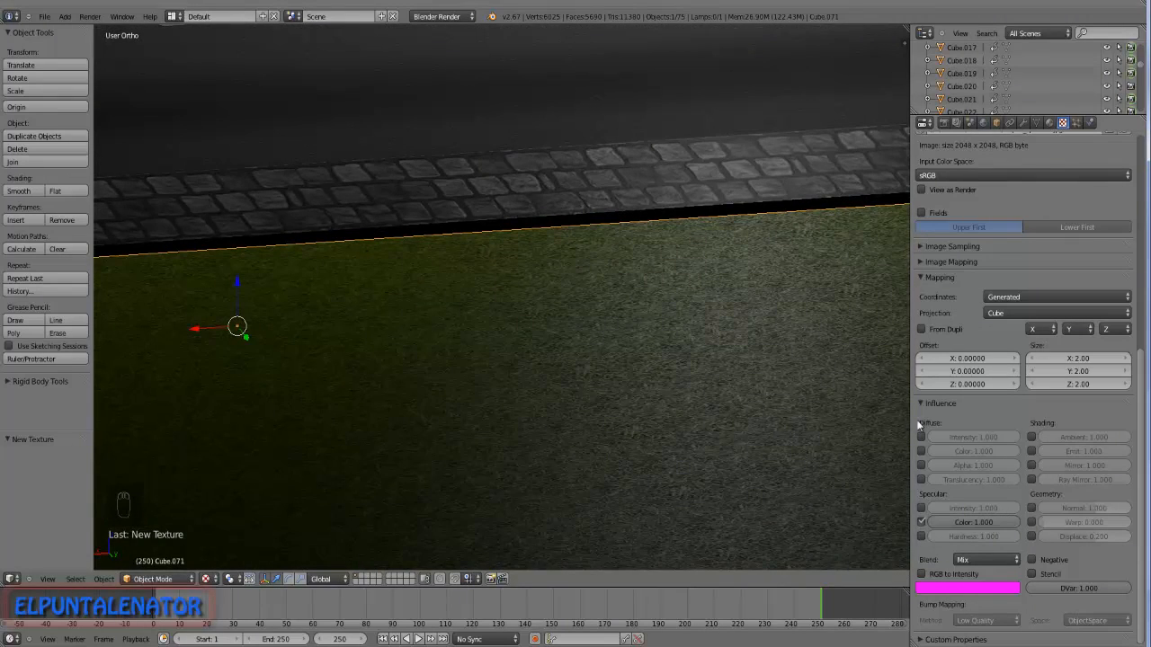
Lower the grass material's specular intensity to about 0.130.
{"action": "scroll", "coordinate": [639, 348], "scroll_direction": "down", "scroll_amount": 3}
{"action": "middle_click_drag", "start_coordinate": [639, 348], "coordinate": [620, 370]}
{"action": "scroll", "coordinate": [639, 362], "scroll_direction": "down", "scroll_amount": 2}
{"action": "scroll", "coordinate": [701, 348], "scroll_direction": "up", "scroll_amount": 3}
{"action": "middle_click_drag", "start_coordinate": [700, 348], "coordinate": [685, 383]}
{"action": "scroll", "coordinate": [1032, 141], "scroll_direction": "up", "scroll_amount": 1}
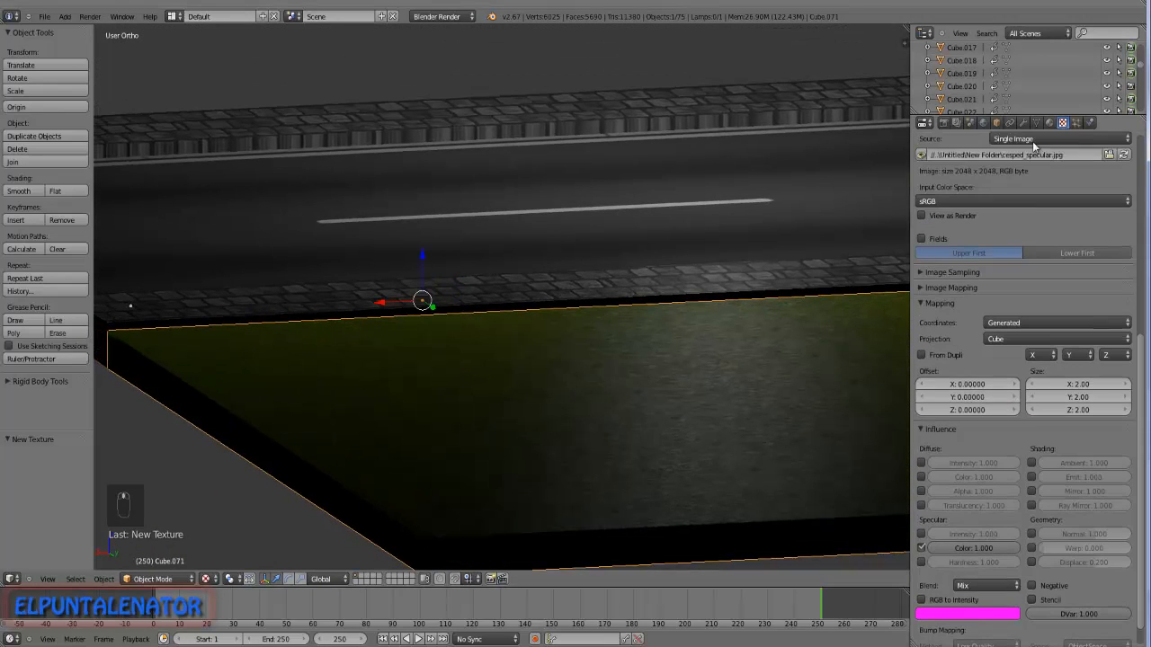
{"action": "left_click", "coordinate": [1050, 121]}
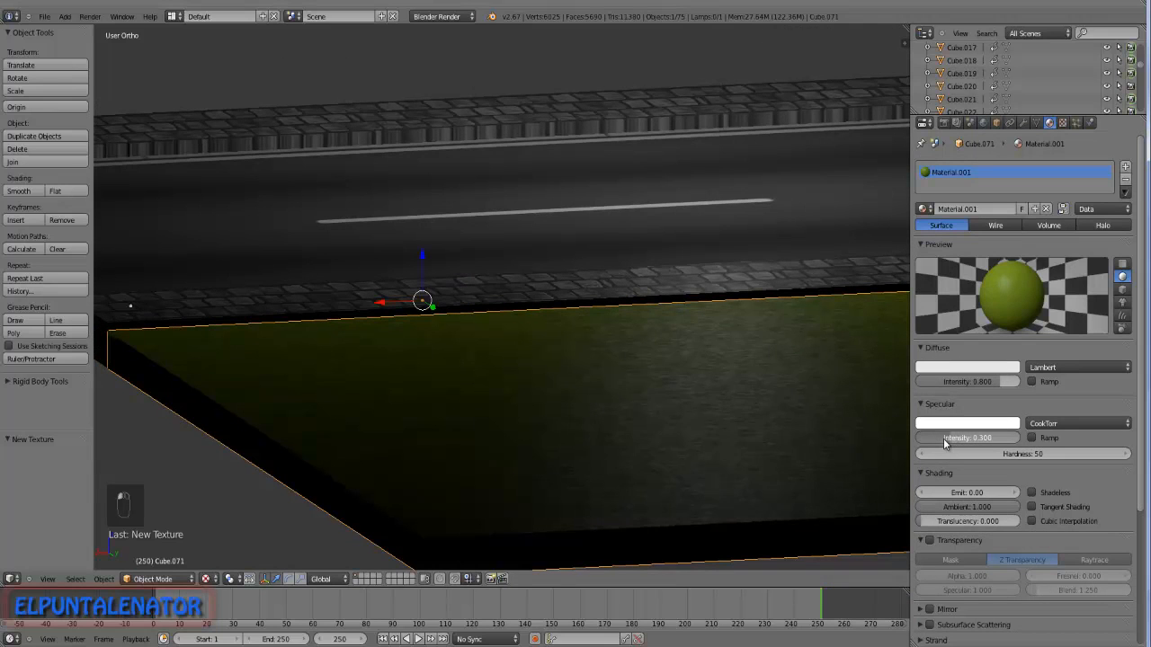
{"action": "left_click_drag", "start_coordinate": [943, 439], "coordinate": [947, 438]}
{"action": "mouse_move", "coordinate": [727, 427]}
{"action": "middle_mouse_down"}
{"action": "mouse_move", "coordinate": [703, 427]}
{"action": "mouse_move", "coordinate": [720, 430]}
{"action": "middle_mouse_up"}
{"action": "left_click_drag", "start_coordinate": [951, 440], "coordinate": [946, 440]}
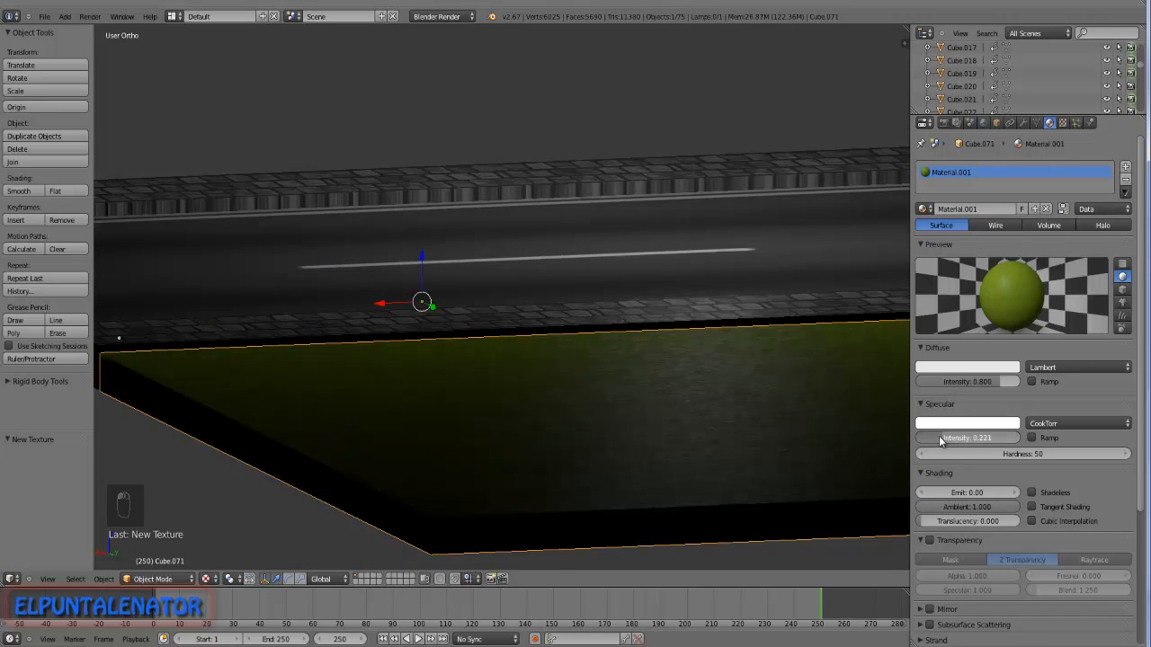
{"action": "middle_click_drag", "start_coordinate": [677, 422], "coordinate": [685, 432]}
{"action": "middle_click_drag", "start_coordinate": [614, 400], "coordinate": [791, 423]}
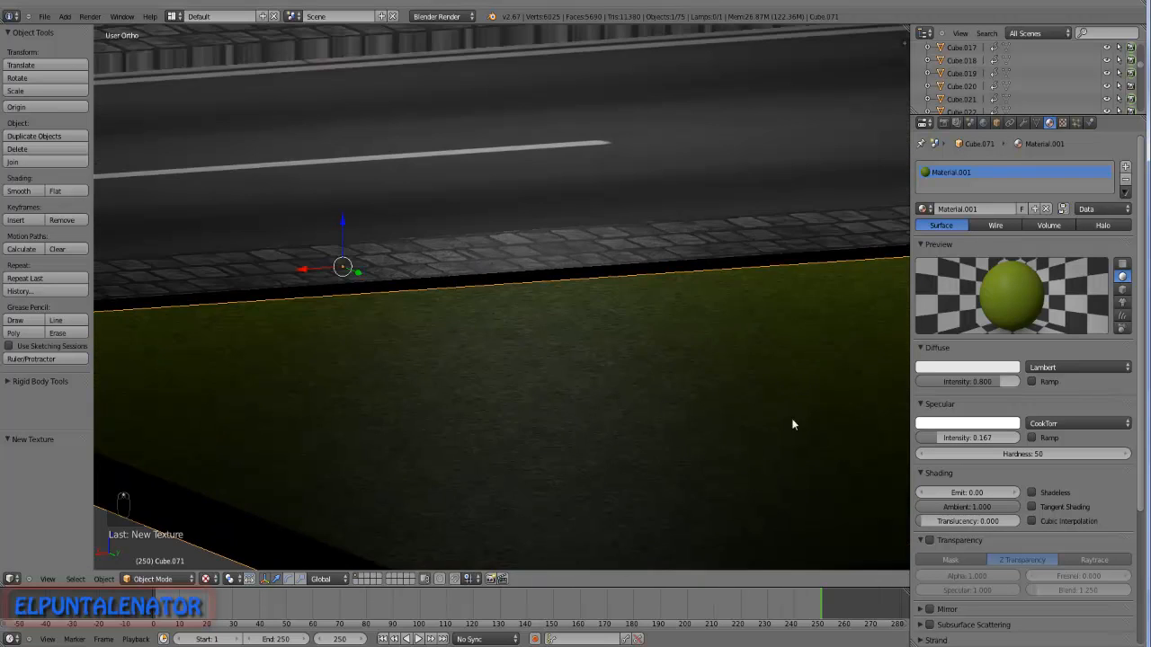
{"action": "left_click_drag", "start_coordinate": [937, 440], "coordinate": [931, 436]}
Add a grid mesh at the 3D cursor and scale it up about 49.6 times to form ground around the road.
{"action": "middle_click_drag", "start_coordinate": [629, 322], "coordinate": [534, 355]}
{"action": "scroll", "coordinate": [618, 319], "scroll_direction": "down", "scroll_amount": 6}
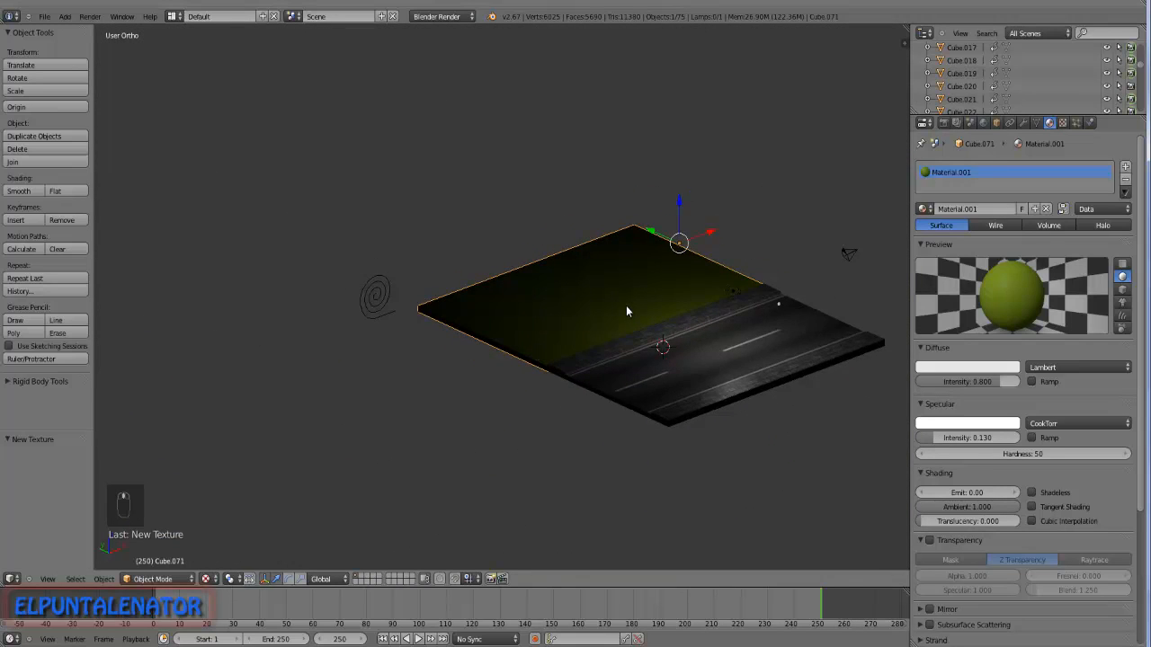
{"action": "scroll", "coordinate": [626, 311], "scroll_direction": "up", "scroll_amount": 3}
{"action": "scroll", "coordinate": [568, 363], "scroll_direction": "down", "scroll_amount": 2}
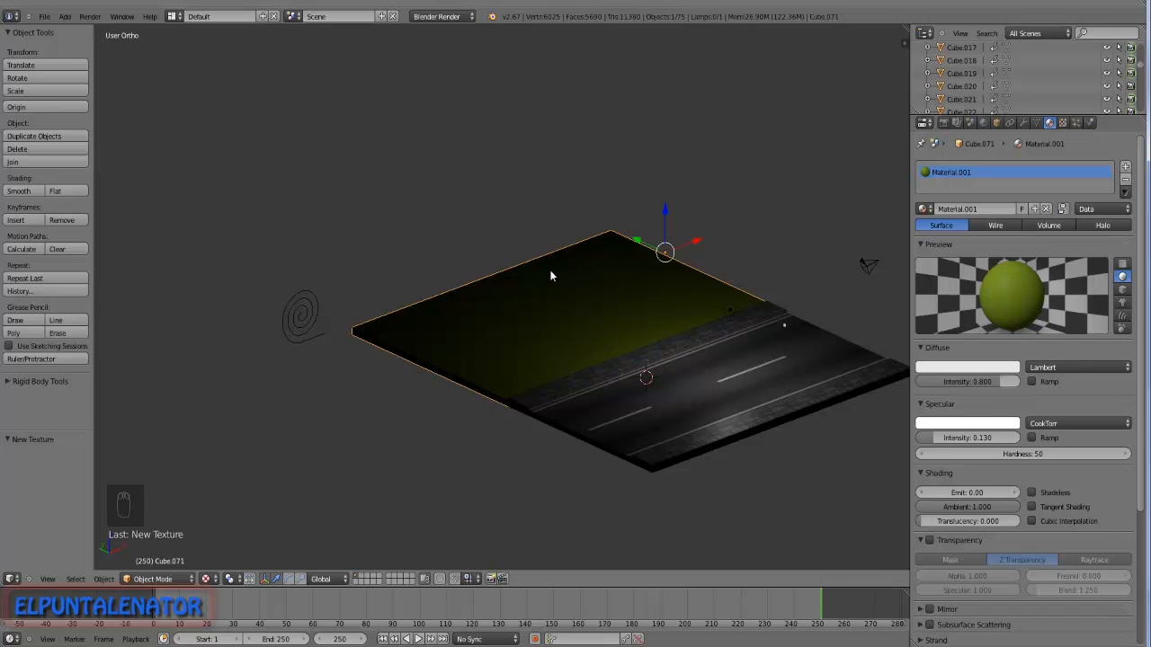
{"action": "key", "text": "shift+a"}
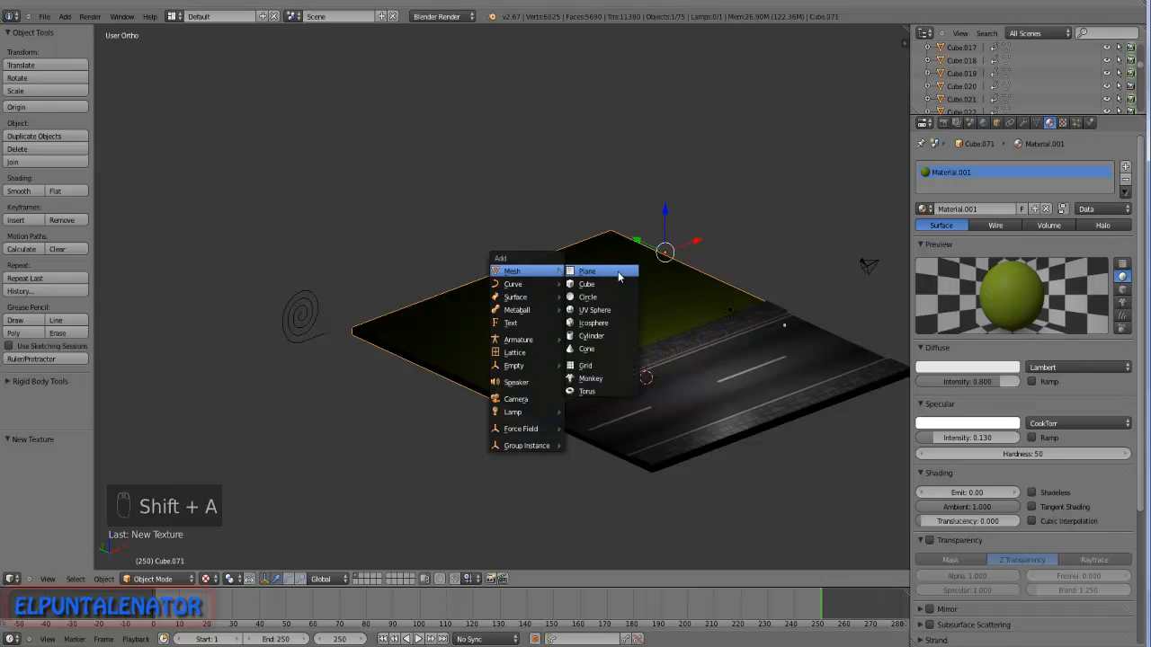
{"action": "left_click", "coordinate": [609, 366]}
{"action": "scroll", "coordinate": [583, 278], "scroll_direction": "down", "scroll_amount": 3}
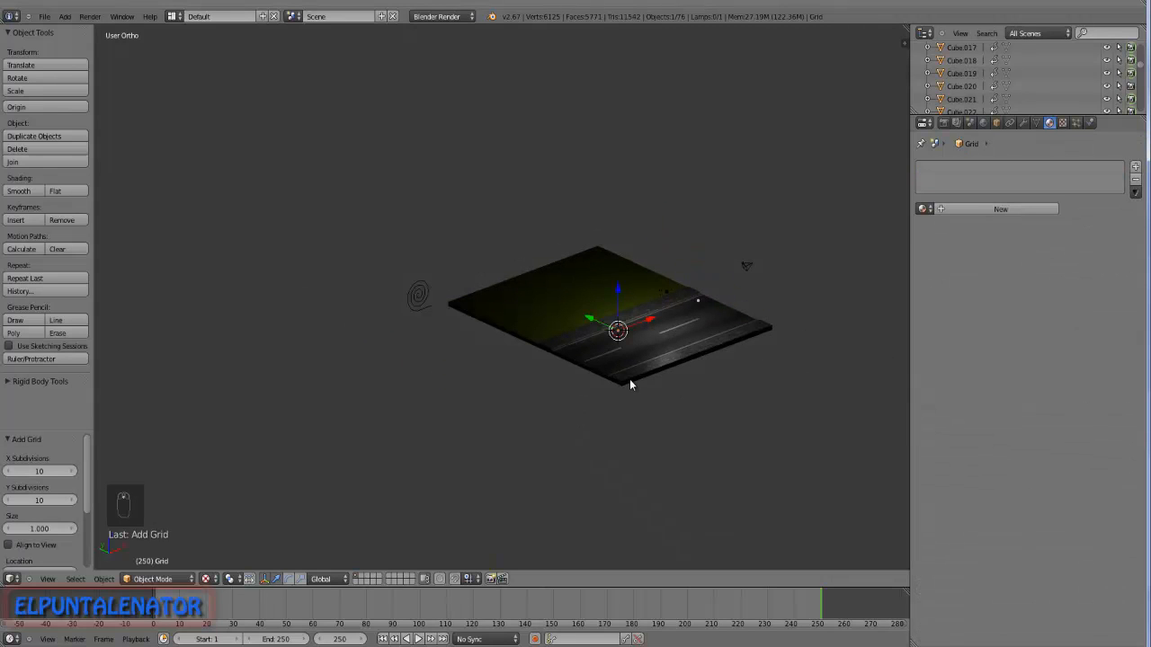
{"action": "key", "text": "s"}
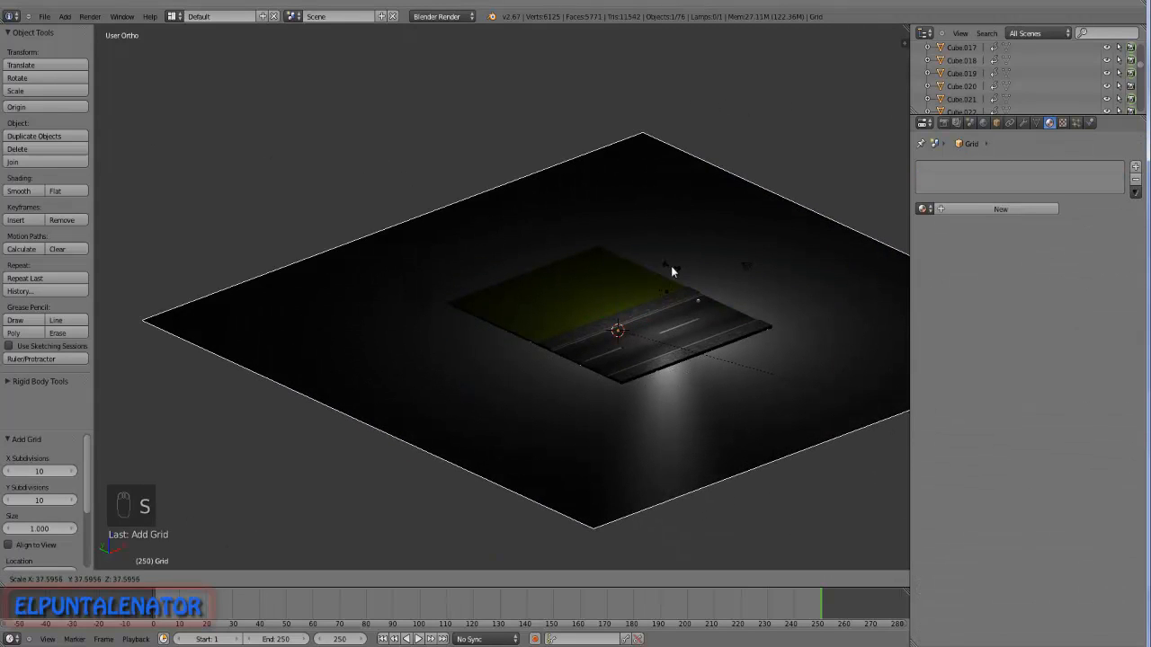
{"action": "left_click", "coordinate": [373, 505]}
{"action": "middle_click_drag", "start_coordinate": [542, 265], "coordinate": [563, 282]}
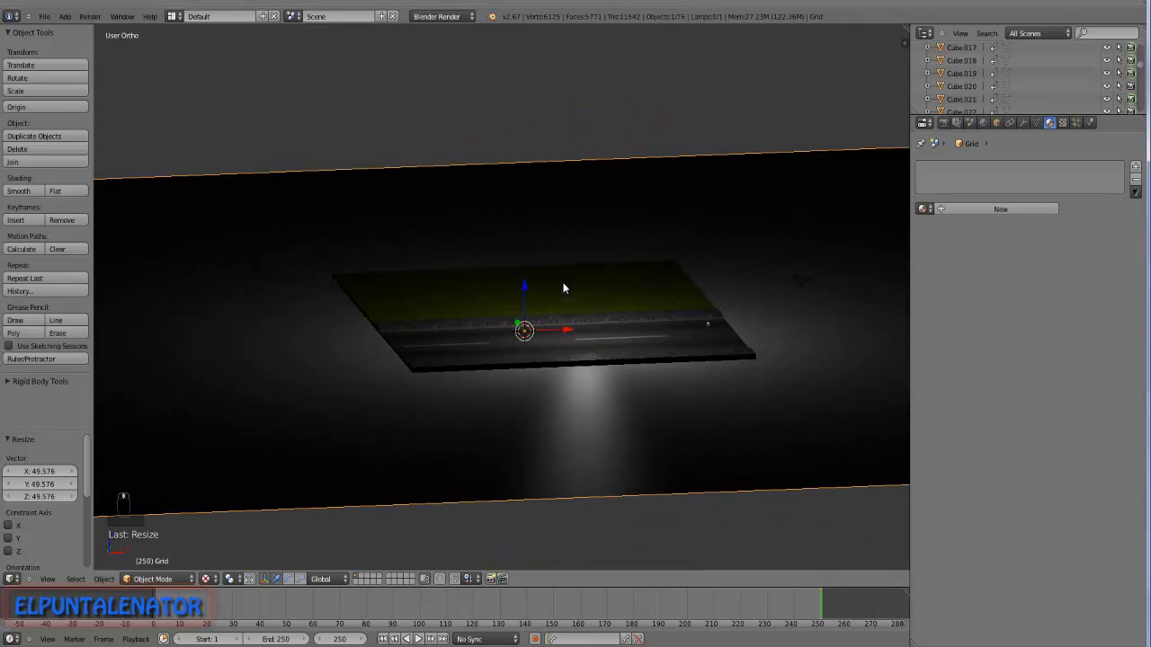
Give the ground grid a new material with a first texture of type Image or Movie.
{"action": "left_click", "coordinate": [1013, 207]}
{"action": "left_click", "coordinate": [1063, 123]}
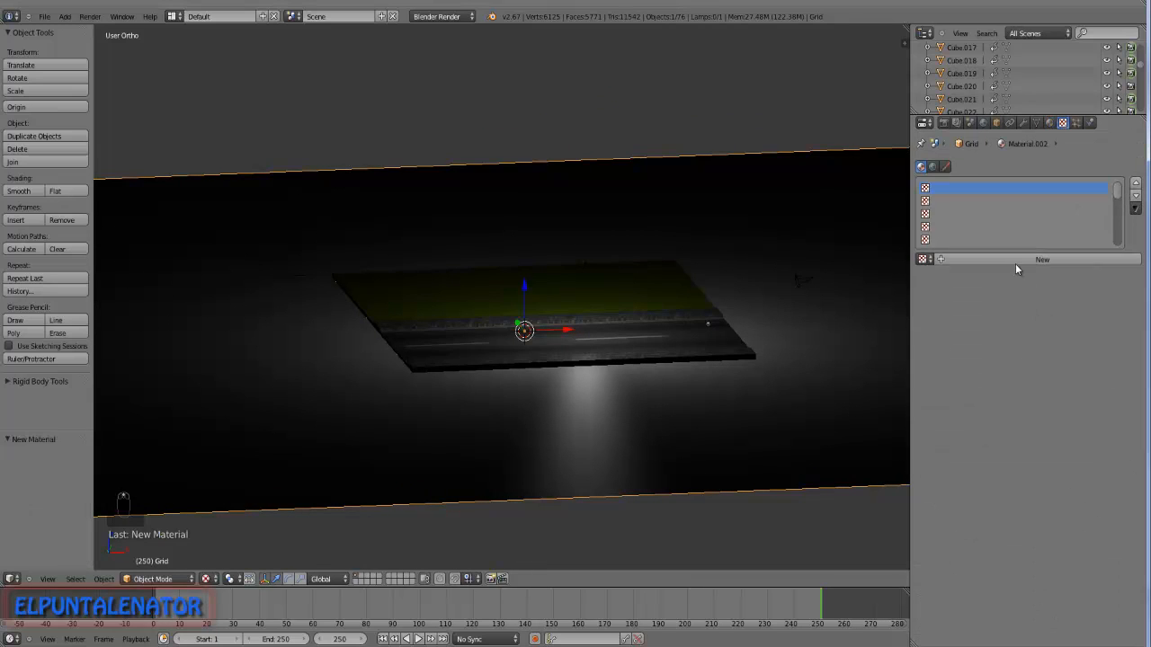
{"action": "left_click", "coordinate": [1011, 259]}
{"action": "left_click", "coordinate": [1004, 276]}
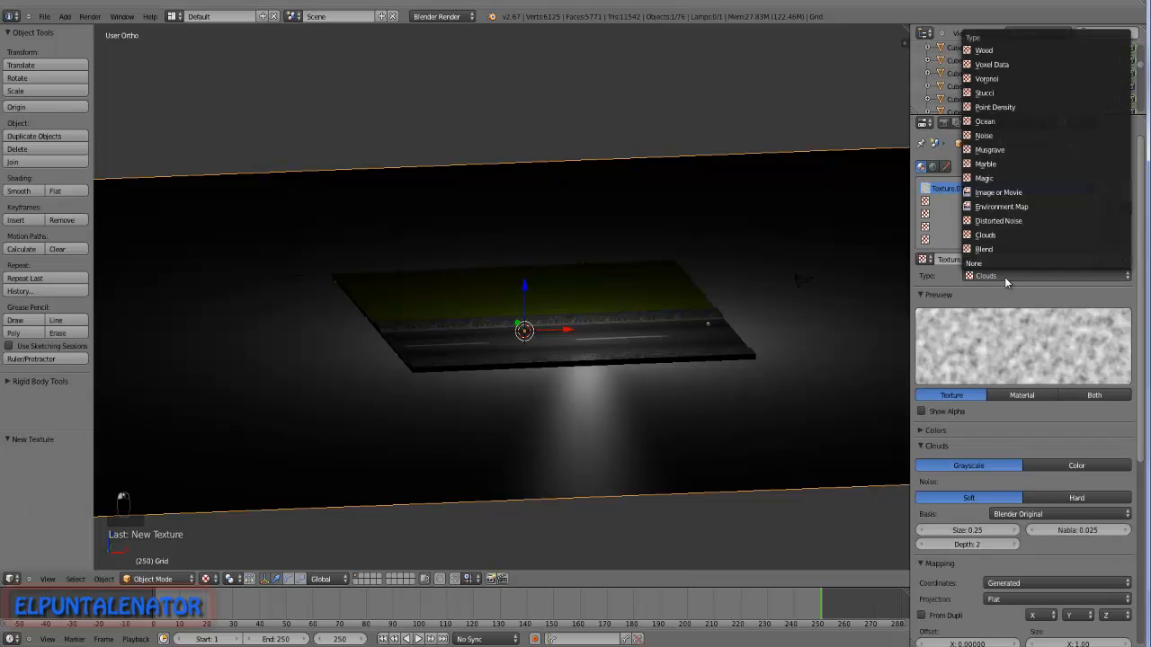
{"action": "left_click", "coordinate": [1013, 190]}
Load tierra.jpg from D:\Untitled\New Folder into the ground's first texture.
{"action": "scroll", "coordinate": [989, 458], "scroll_direction": "down", "scroll_amount": 2}
{"action": "left_click", "coordinate": [1085, 388]}
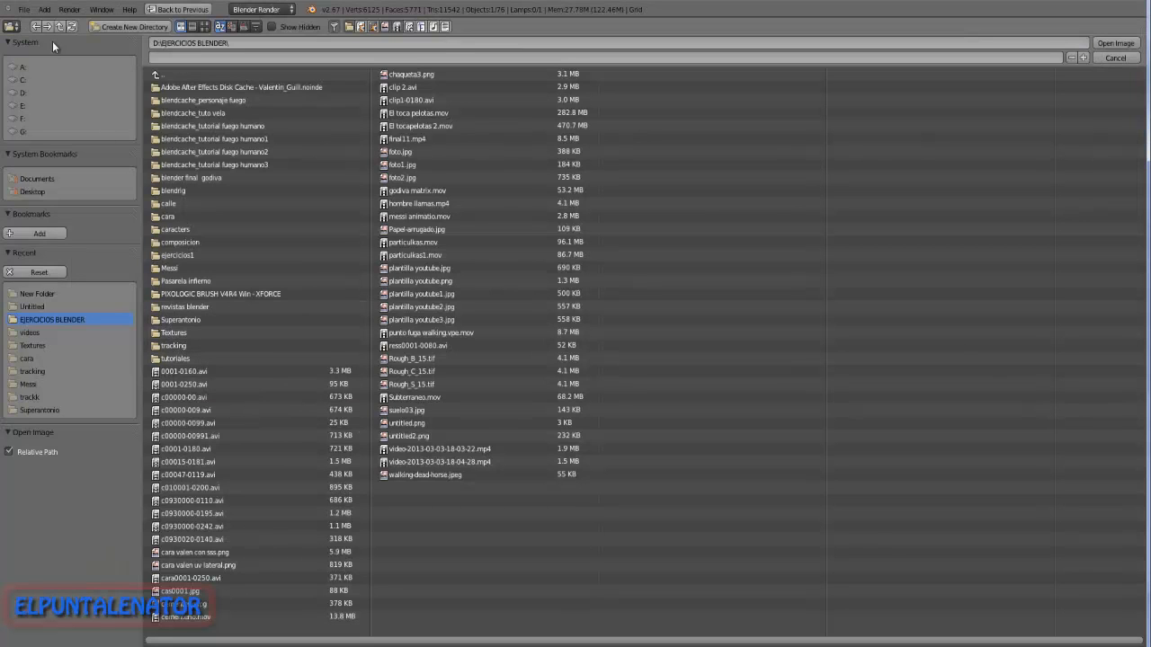
{"action": "left_click", "coordinate": [23, 93]}
{"action": "left_click", "coordinate": [188, 486]}
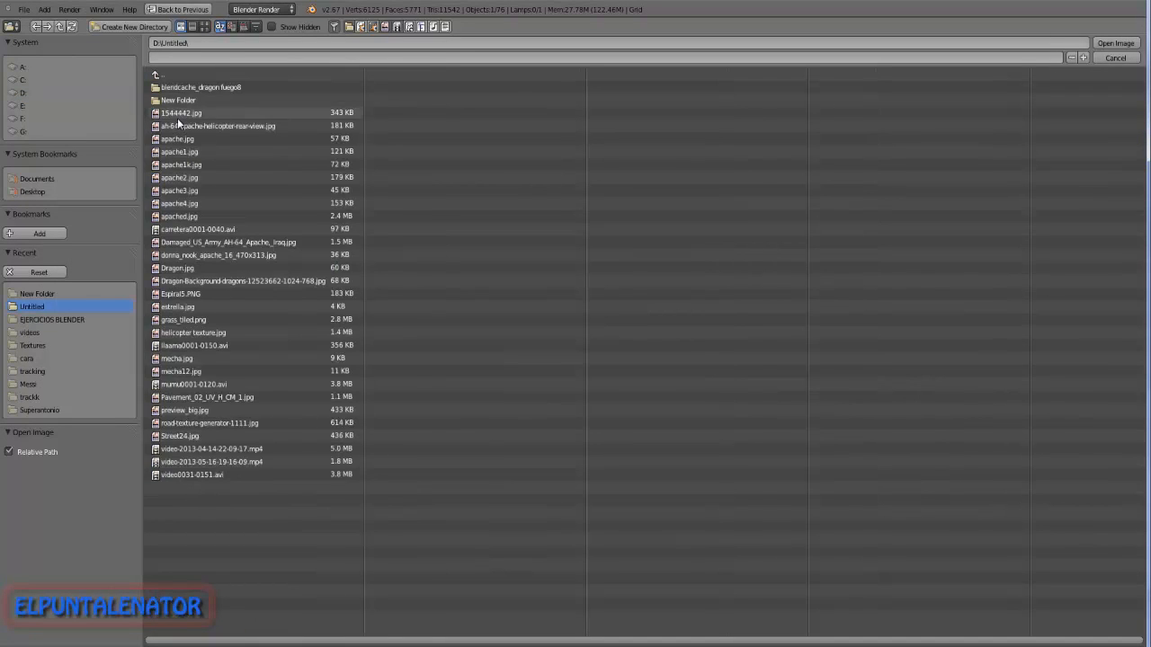
{"action": "left_click", "coordinate": [174, 101]}
{"action": "left_click", "coordinate": [179, 280]}
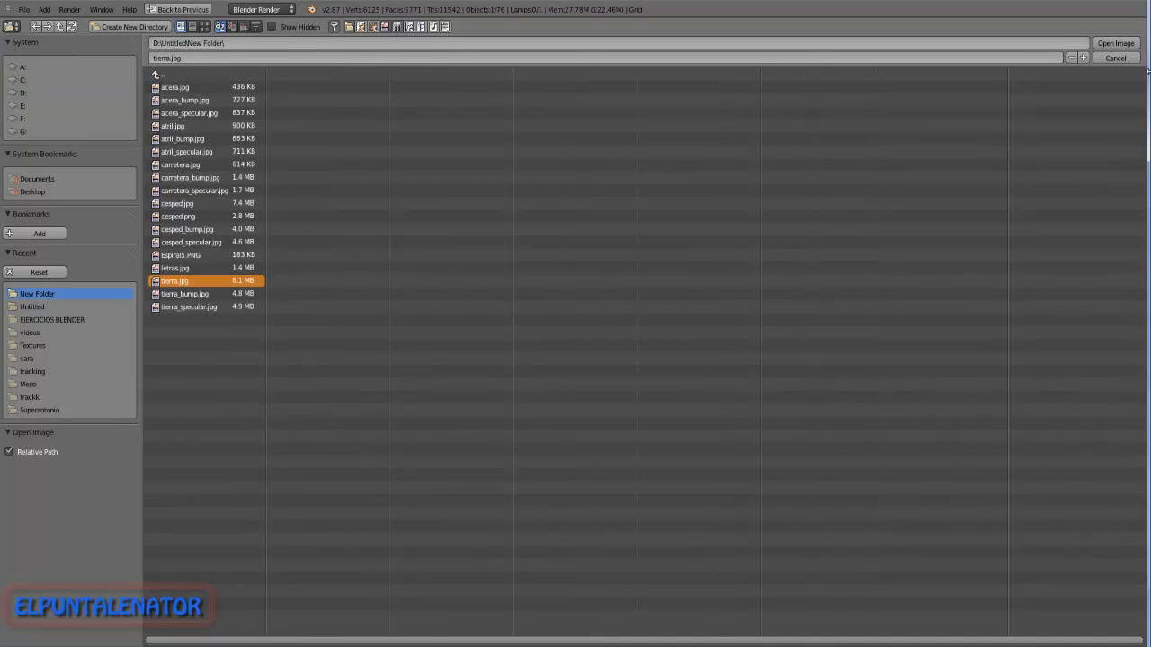
{"action": "left_click", "coordinate": [1114, 43]}
Set the tierra.jpg texture's mapping size to 20 on X, Y and Z.
{"action": "scroll", "coordinate": [1003, 511], "scroll_direction": "down", "scroll_amount": 3}
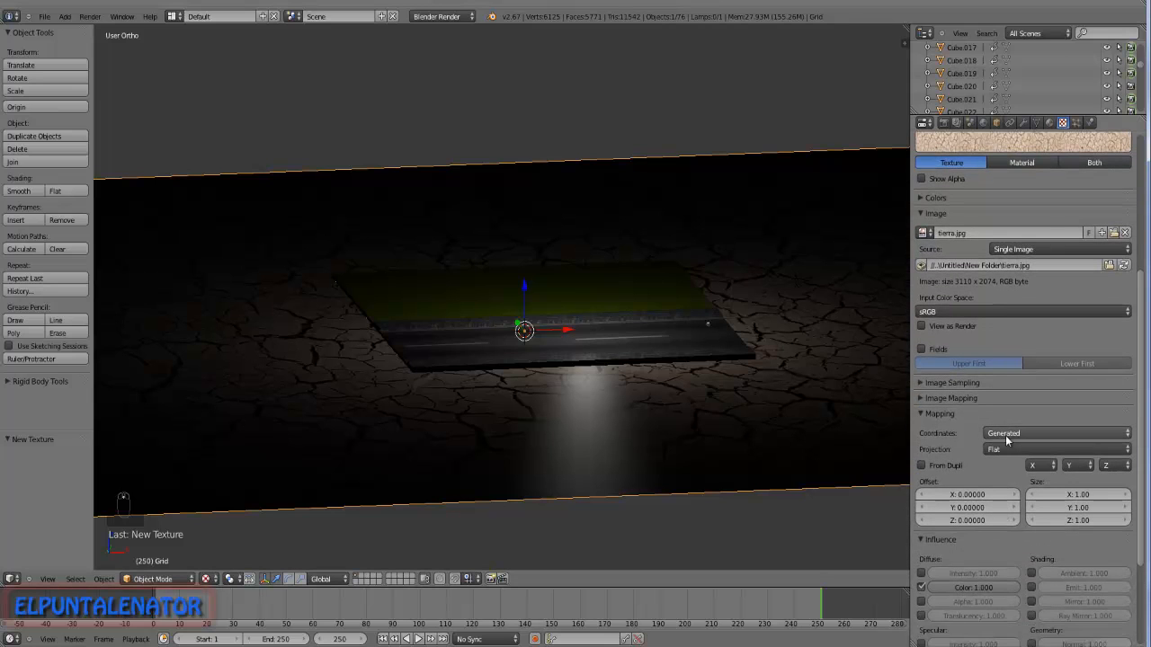
{"action": "scroll", "coordinate": [995, 453], "scroll_direction": "down", "scroll_amount": 2}
{"action": "scroll", "coordinate": [417, 409], "scroll_direction": "up", "scroll_amount": 5}
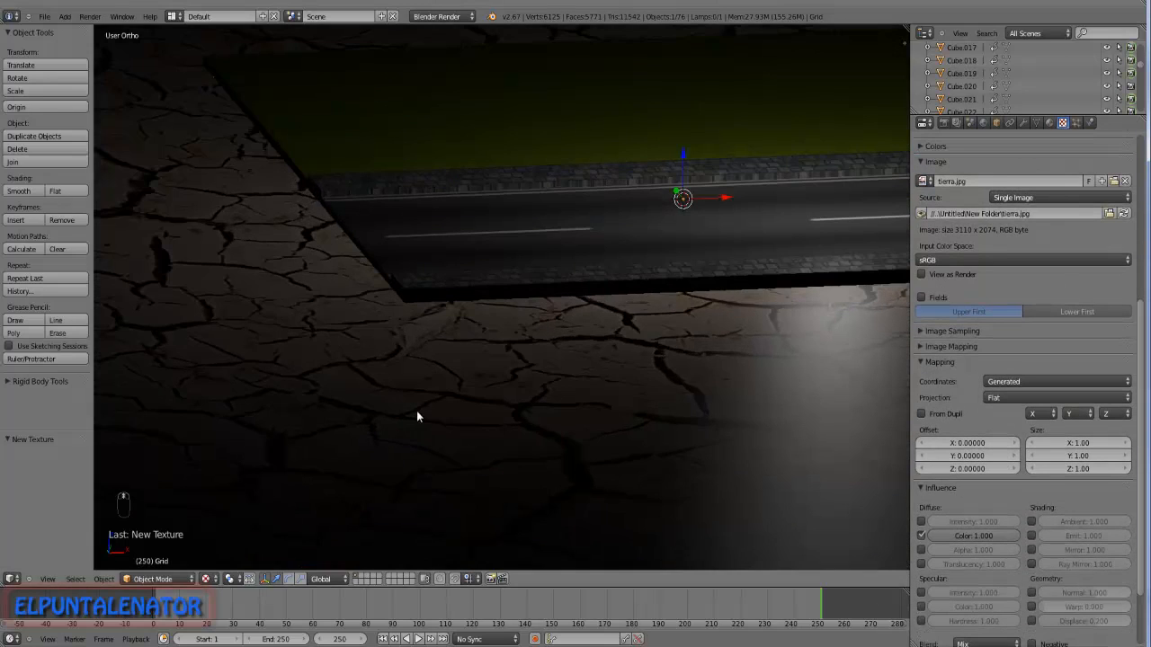
{"action": "middle_click_drag", "start_coordinate": [416, 411], "coordinate": [420, 411]}
{"action": "left_click", "coordinate": [1071, 441]}
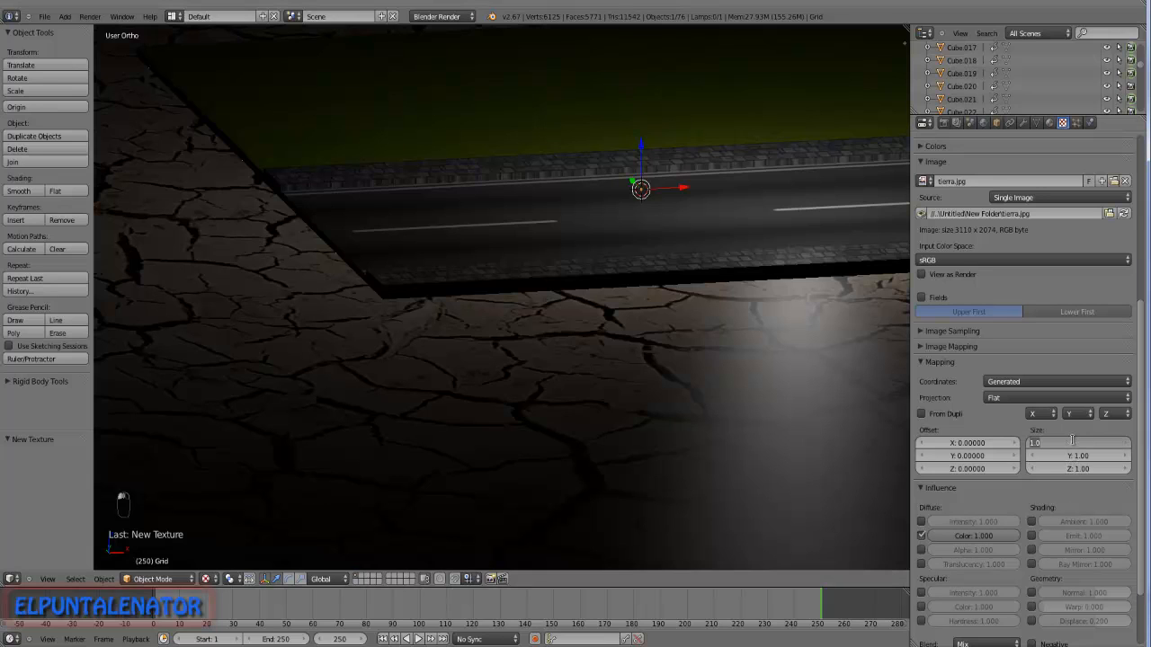
{"action": "type", "text": "20"}
{"action": "left_click", "coordinate": [1069, 455]}
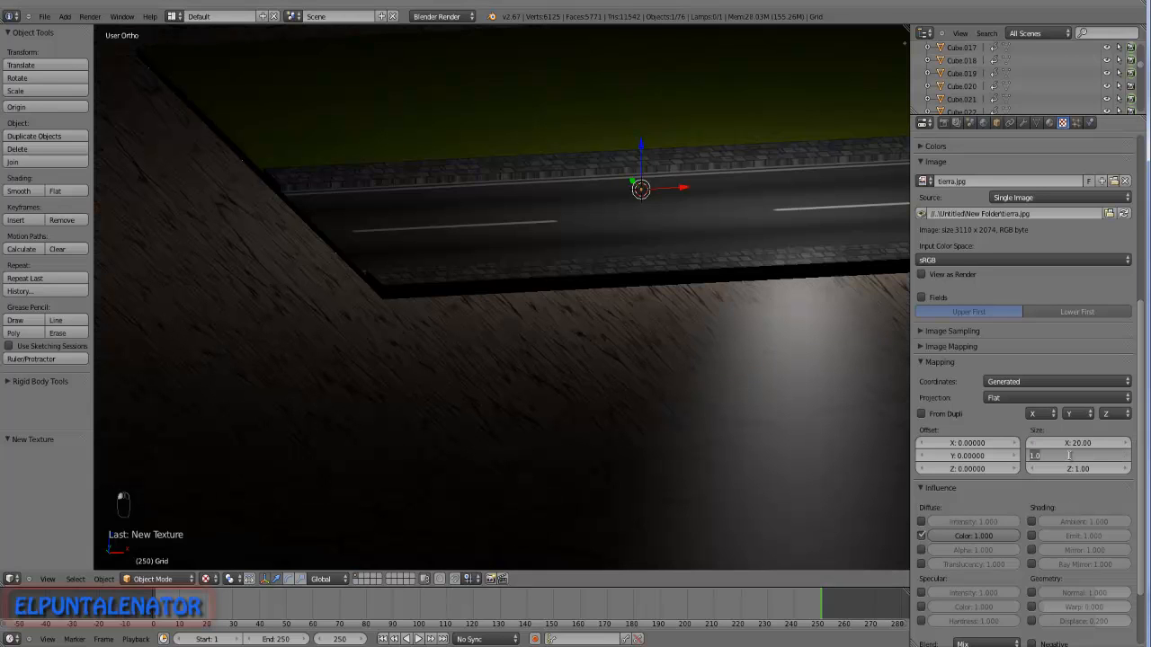
{"action": "type", "text": "20"}
{"action": "key", "text": "Return"}
{"action": "left_click", "coordinate": [1067, 468]}
{"action": "type", "text": "20"}
{"action": "key", "text": "Return"}
Add a second texture of type Image or Movie to the ground material.
{"action": "scroll", "coordinate": [1079, 405], "scroll_direction": "up", "scroll_amount": 10}
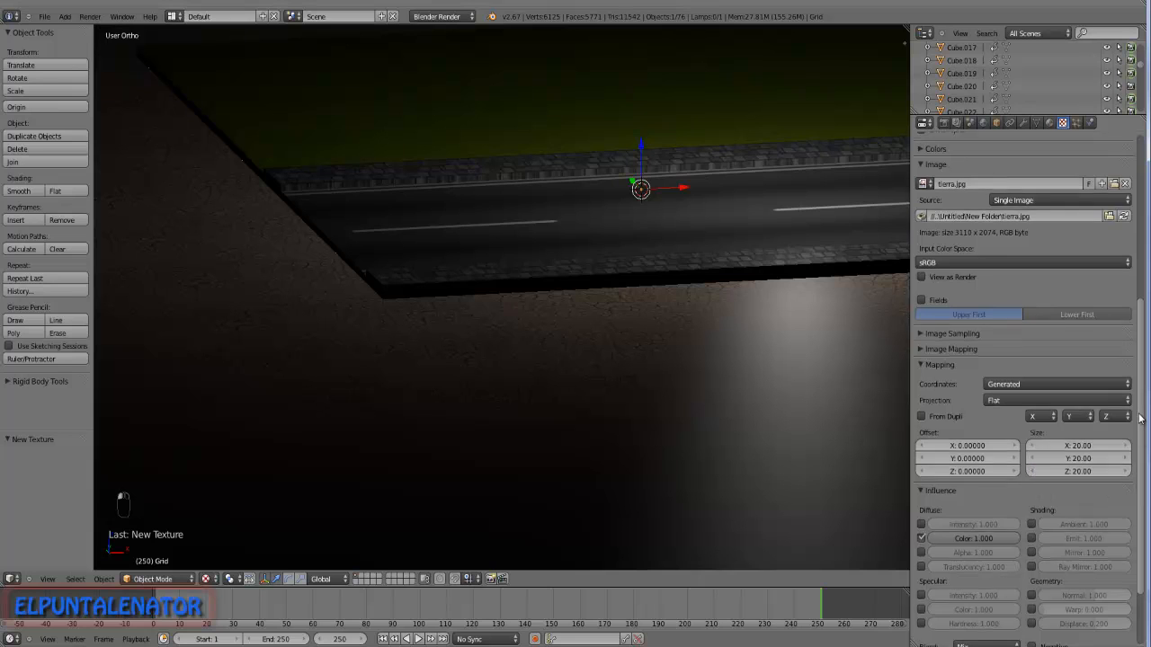
{"action": "left_click", "coordinate": [966, 200]}
{"action": "left_click", "coordinate": [979, 259]}
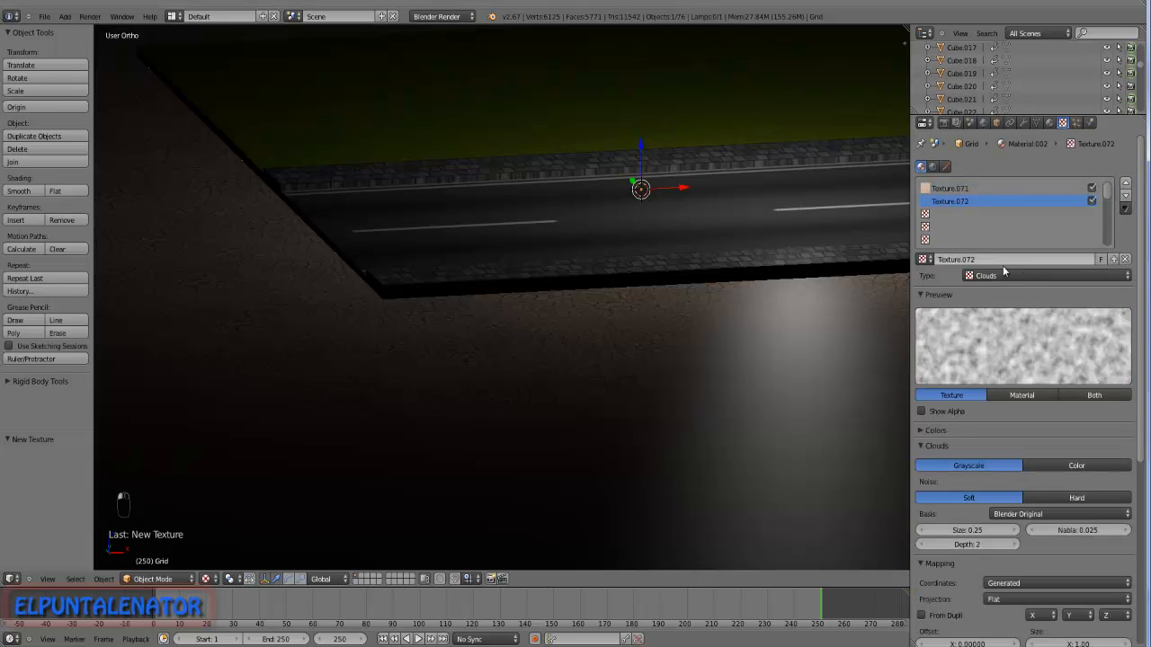
{"action": "left_click", "coordinate": [1018, 273]}
{"action": "left_click", "coordinate": [1029, 194]}
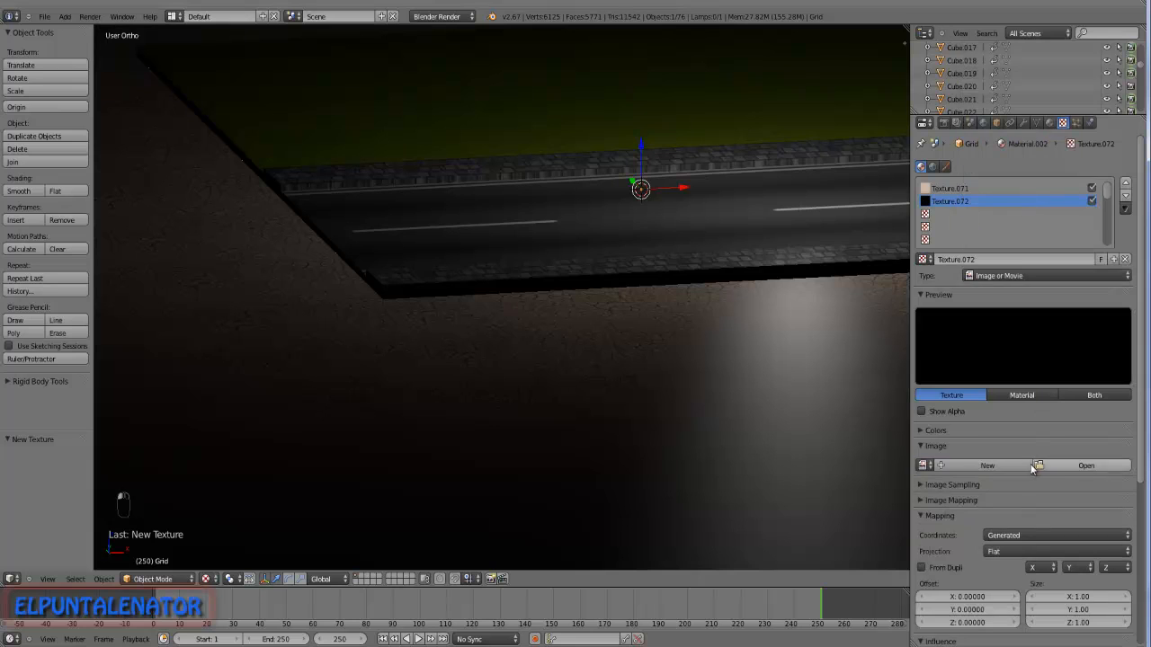
Load tierra_bump.jpg from D:\Untitled\New Folder into the ground's second texture.
{"action": "left_click", "coordinate": [1061, 469]}
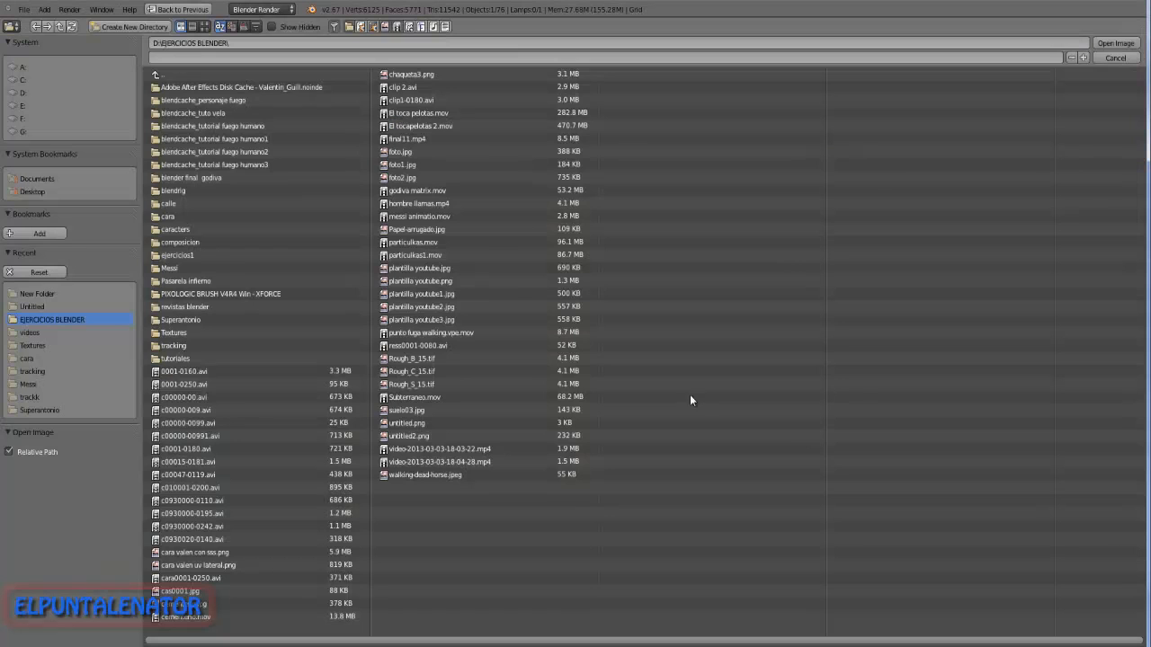
{"action": "left_click", "coordinate": [23, 92]}
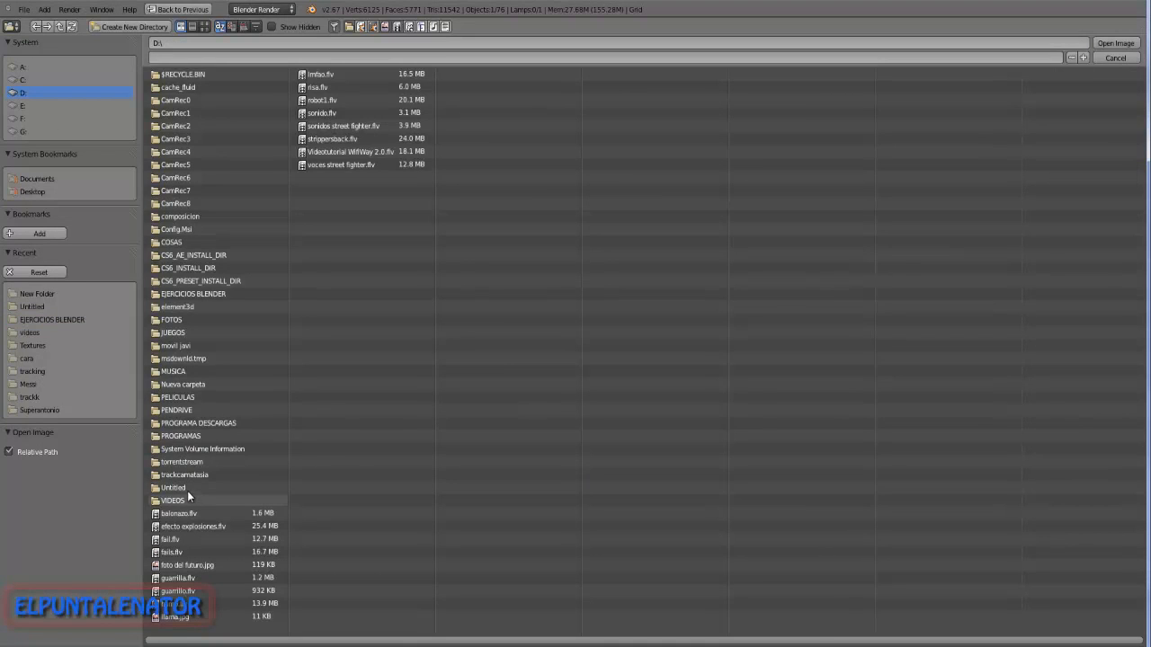
{"action": "left_click", "coordinate": [187, 493]}
{"action": "left_click", "coordinate": [178, 100]}
{"action": "left_click", "coordinate": [187, 294]}
{"action": "left_click", "coordinate": [1119, 43]}
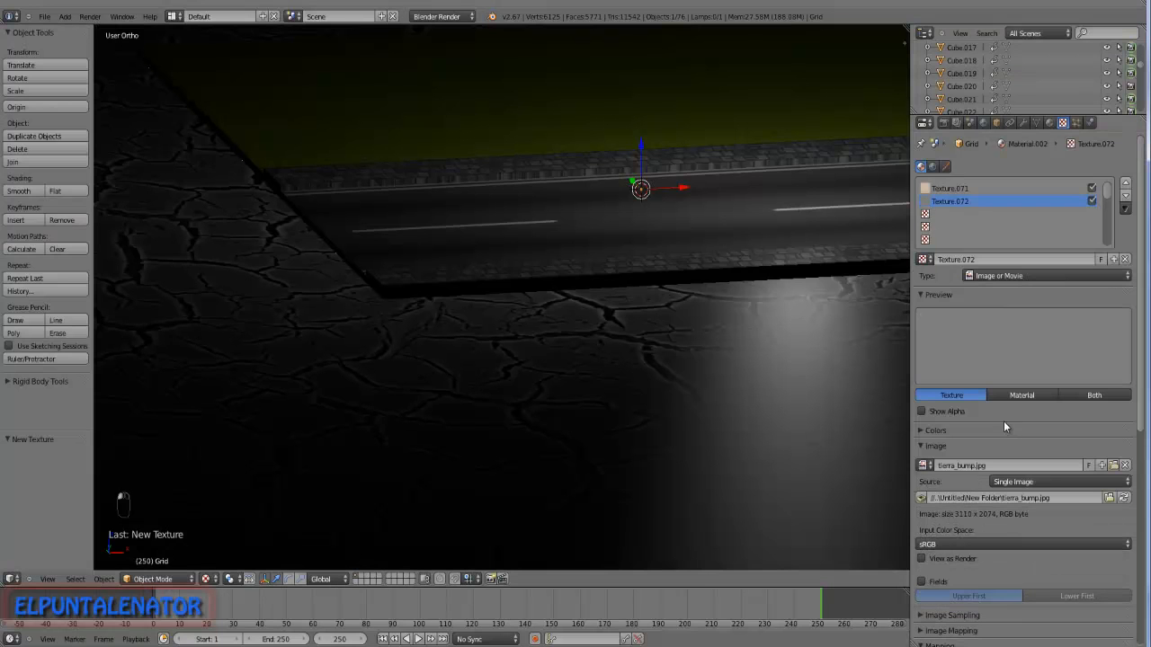
Set the ground bump texture's mapping size to 20 on X, Y and Z.
{"action": "scroll", "coordinate": [1020, 485], "scroll_direction": "down", "scroll_amount": 5}
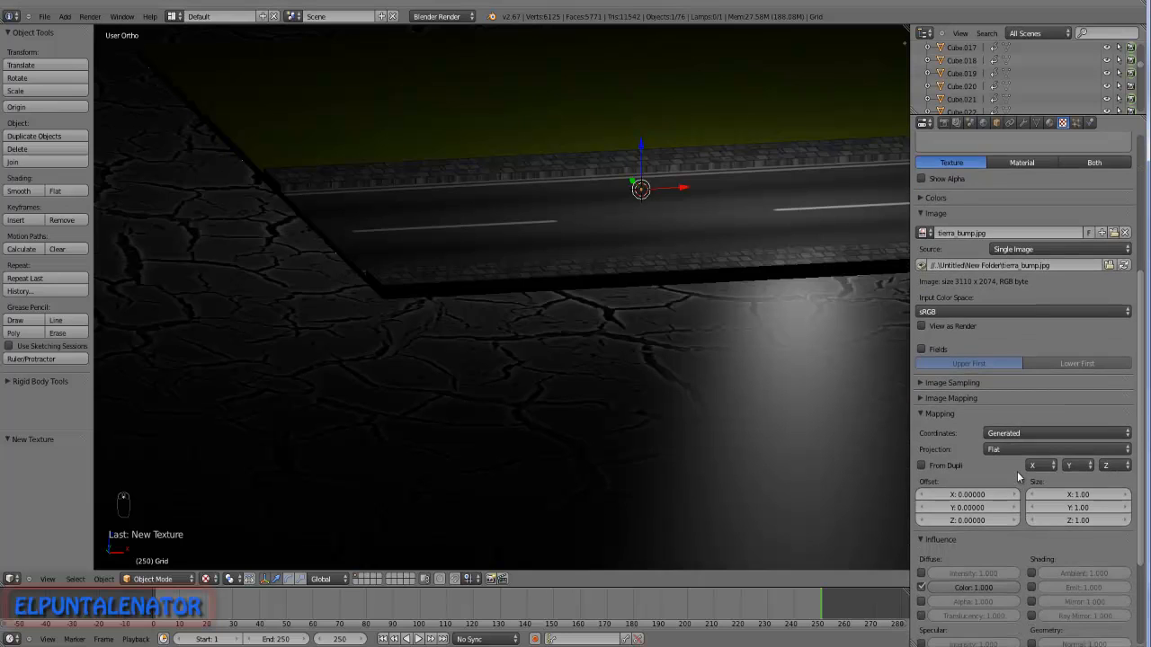
{"action": "left_click", "coordinate": [1060, 416]}
{"action": "type", "text": "20"}
{"action": "left_click", "coordinate": [1064, 430]}
{"action": "type", "text": "20"}
{"action": "left_click", "coordinate": [1062, 445]}
{"action": "type", "text": "20"}
{"action": "key", "text": "Return"}
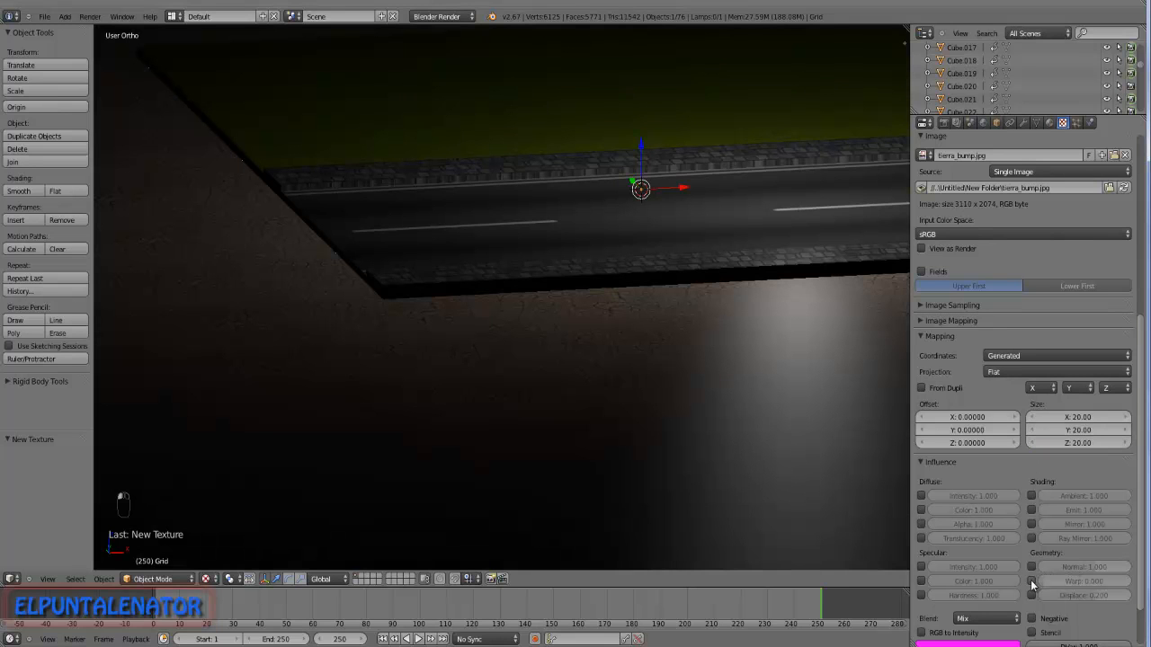
Make the ground bump texture influence the geometry normal at 0.178 instead of the diffuse color.
{"action": "left_click", "coordinate": [1033, 567]}
{"action": "left_click_drag", "start_coordinate": [1087, 570], "coordinate": [1081, 570]}
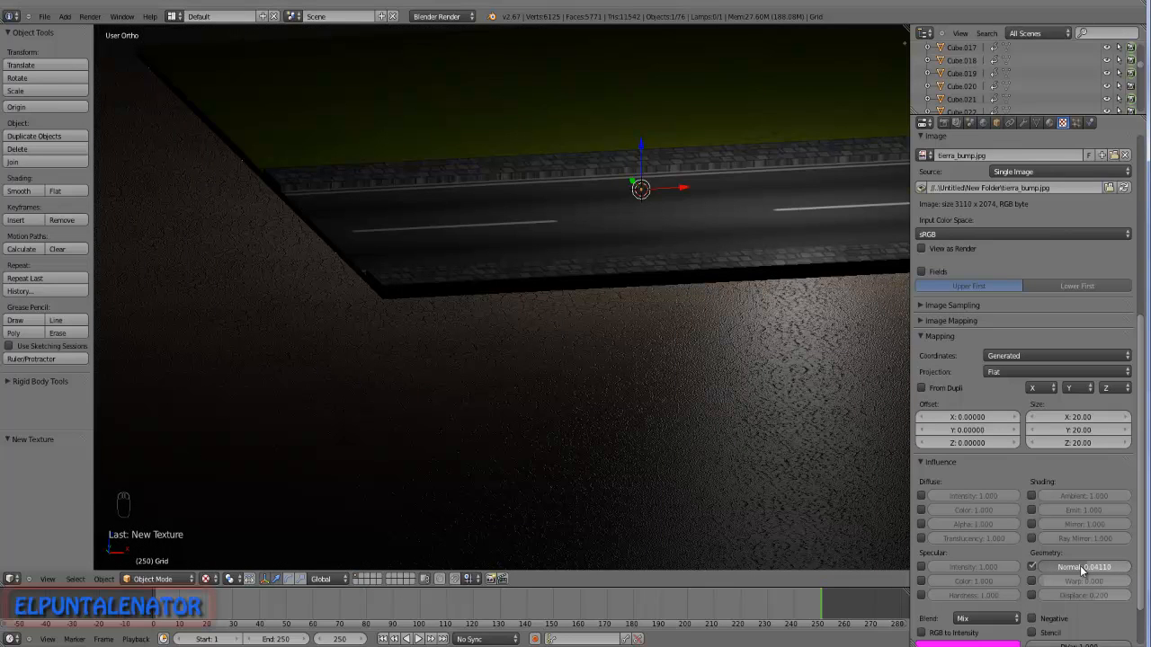
{"action": "mouse_move", "coordinate": [809, 504]}
{"action": "middle_mouse_down"}
{"action": "mouse_move", "coordinate": [710, 479]}
{"action": "mouse_move", "coordinate": [722, 463]}
{"action": "mouse_move", "coordinate": [543, 443]}
{"action": "mouse_move", "coordinate": [594, 451]}
{"action": "middle_mouse_up"}
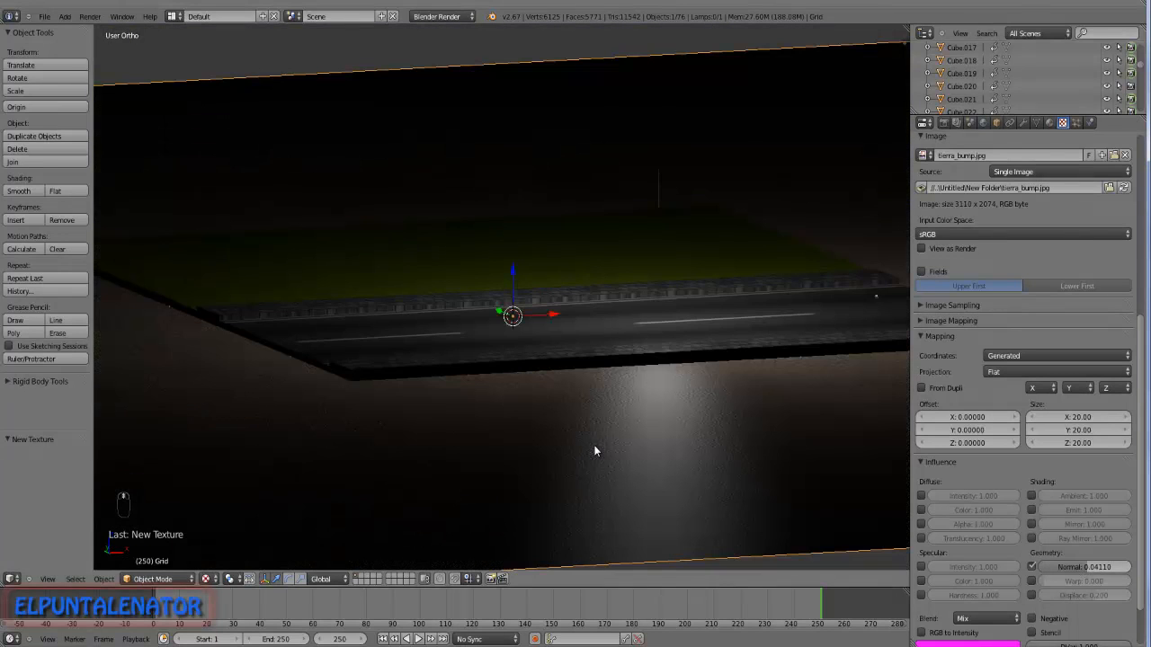
{"action": "left_click_drag", "start_coordinate": [1090, 568], "coordinate": [1091, 572]}
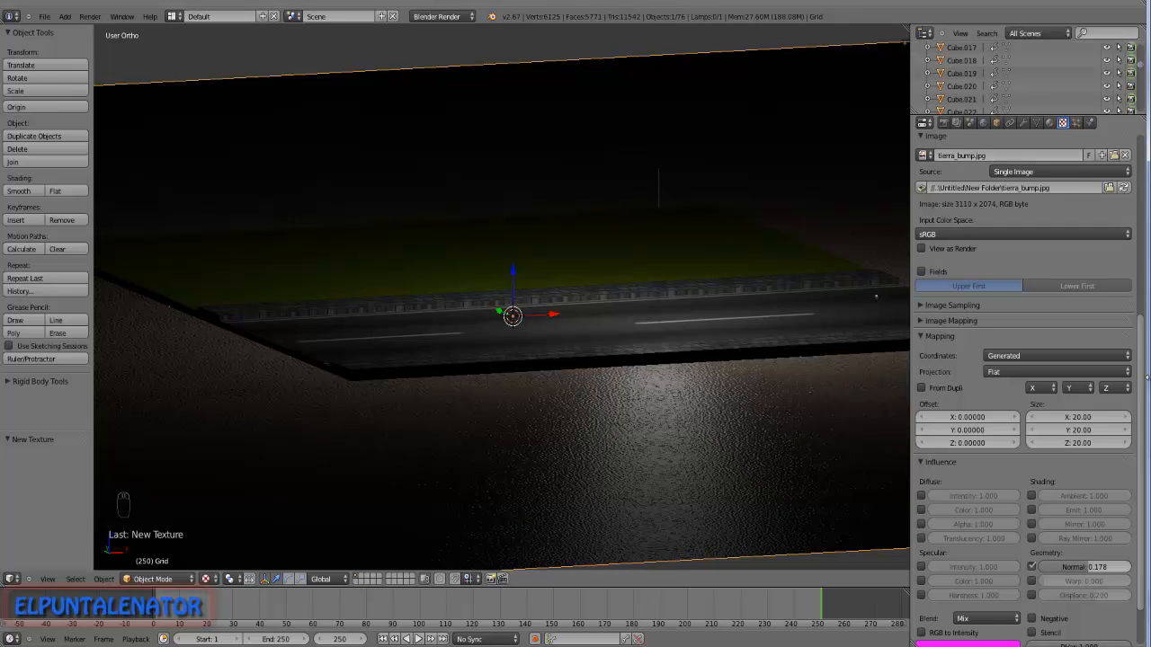
Add a third texture of type Image or Movie to the ground material.
{"action": "scroll", "coordinate": [1138, 382], "scroll_direction": "up", "scroll_amount": 10}
{"action": "left_click", "coordinate": [949, 213]}
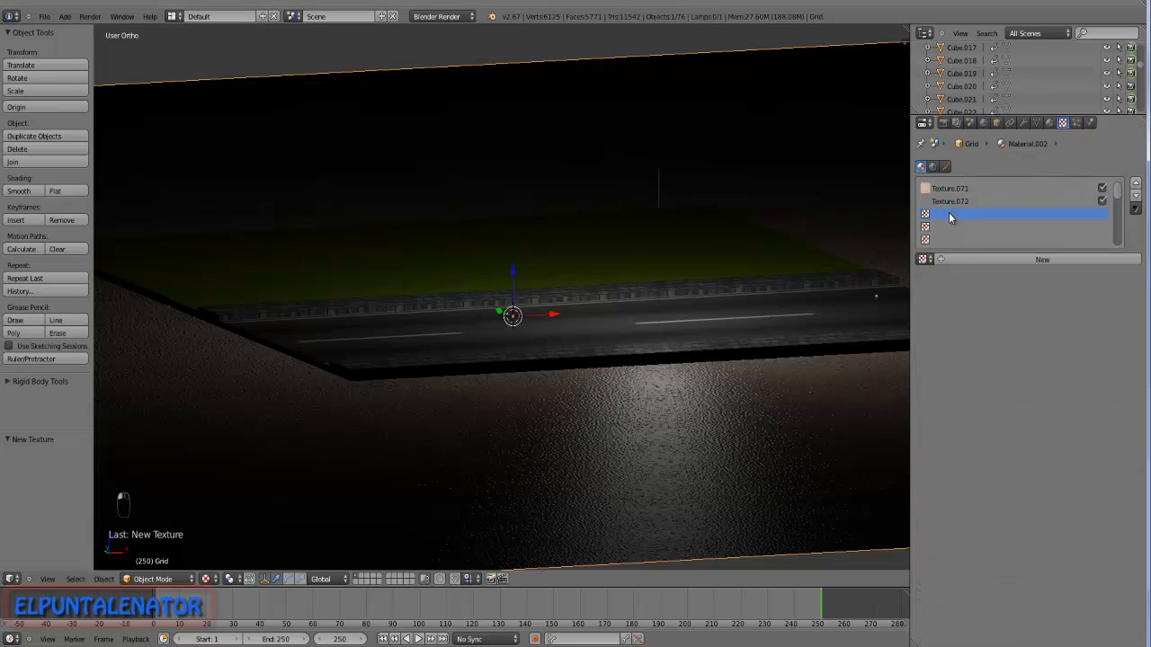
{"action": "left_click", "coordinate": [962, 259]}
{"action": "left_click", "coordinate": [998, 275]}
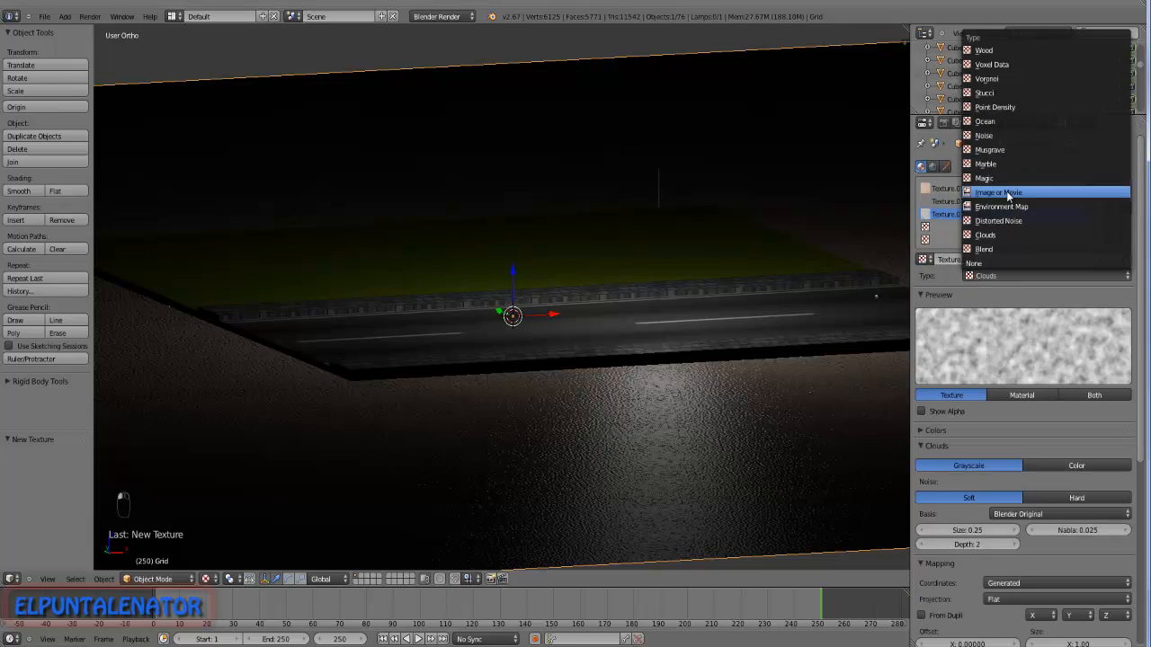
{"action": "left_click", "coordinate": [1007, 192]}
Load tierra_specular.jpg from D:\Untitled\New Folder into the ground's third texture.
{"action": "left_click", "coordinate": [1065, 465]}
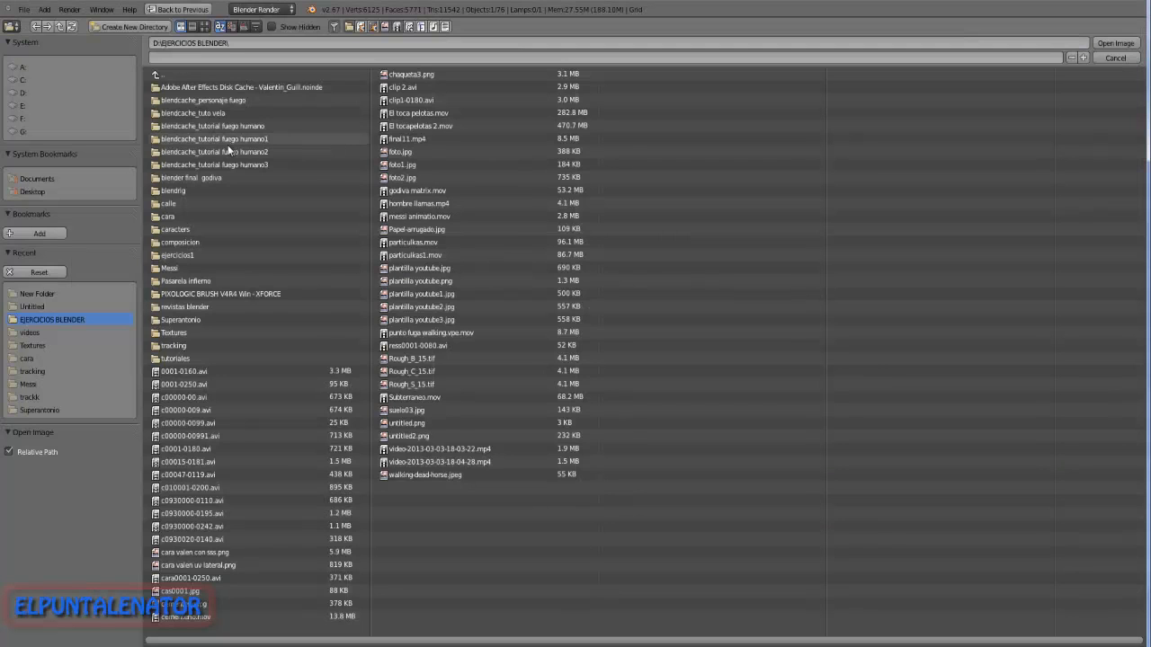
{"action": "left_click", "coordinate": [50, 94]}
{"action": "left_click", "coordinate": [196, 486]}
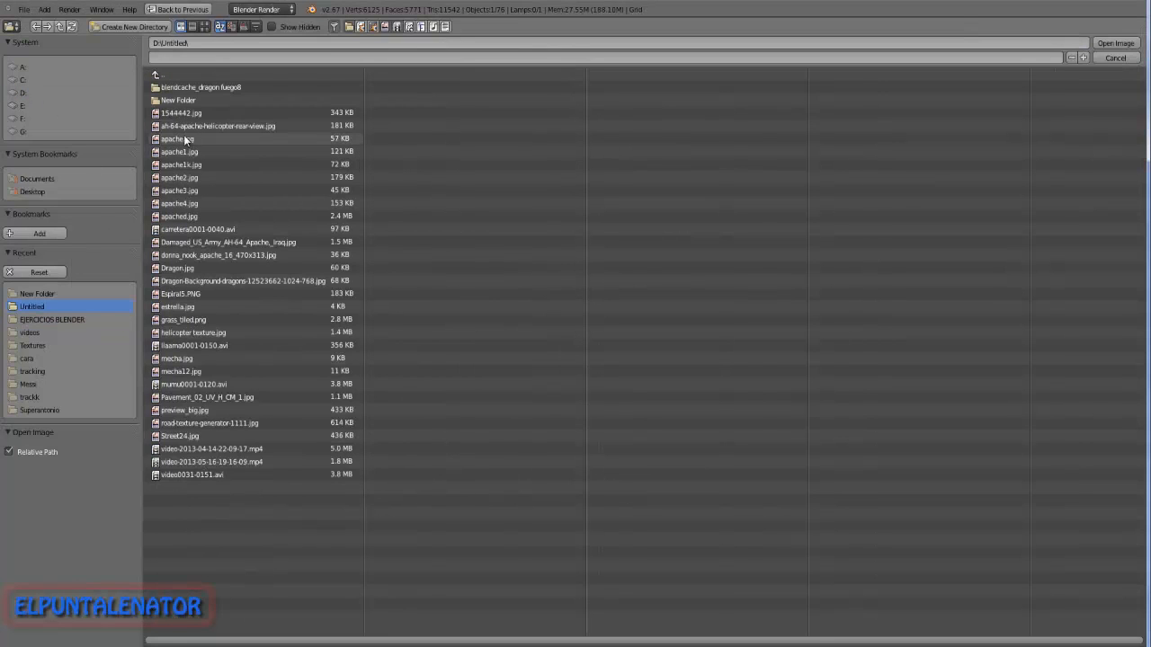
{"action": "left_click", "coordinate": [180, 100]}
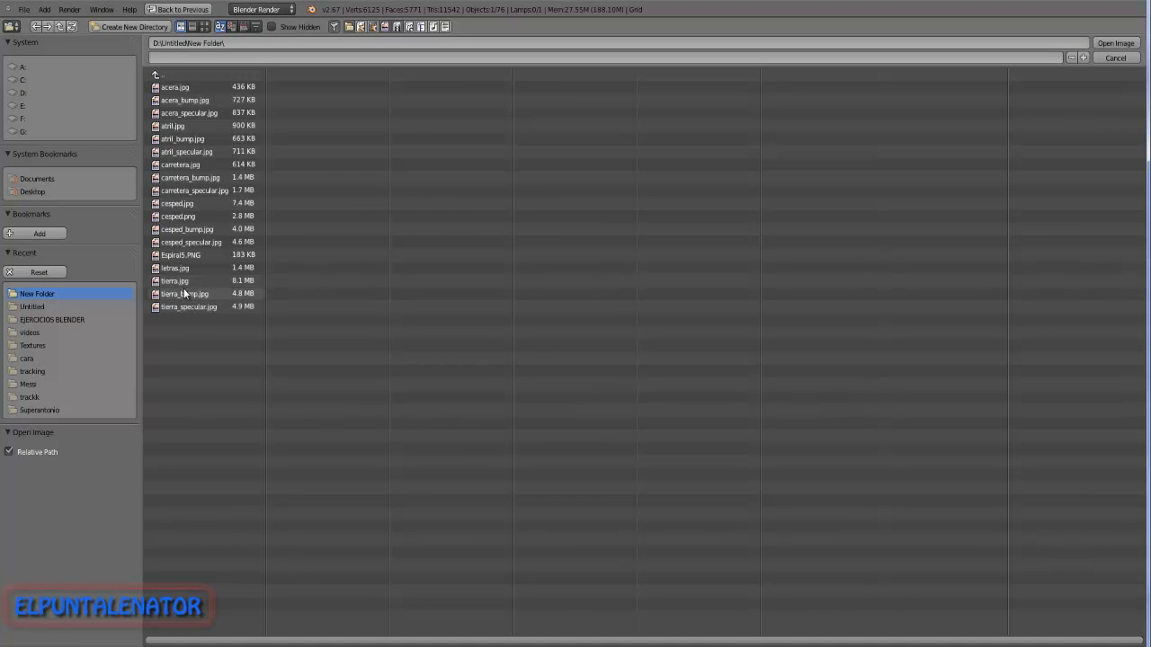
{"action": "left_click", "coordinate": [186, 307]}
{"action": "left_click", "coordinate": [1114, 43]}
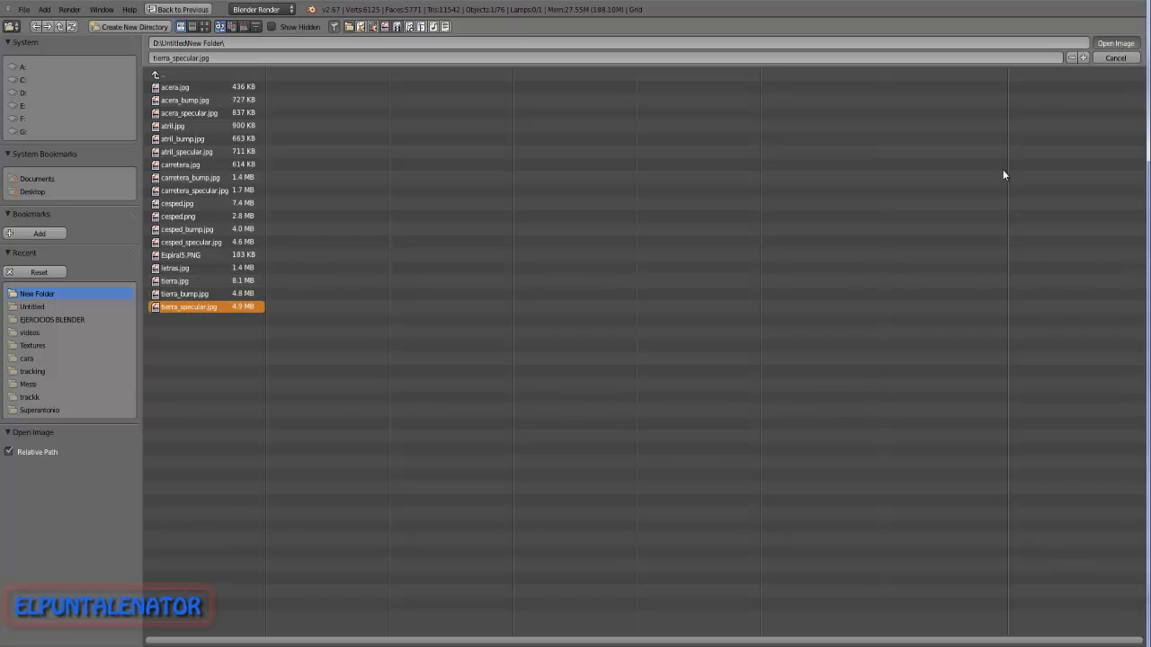
Set the ground specular texture's mapping size to 20 on X, Y and Z.
{"action": "scroll", "coordinate": [1010, 420], "scroll_direction": "down", "scroll_amount": 8}
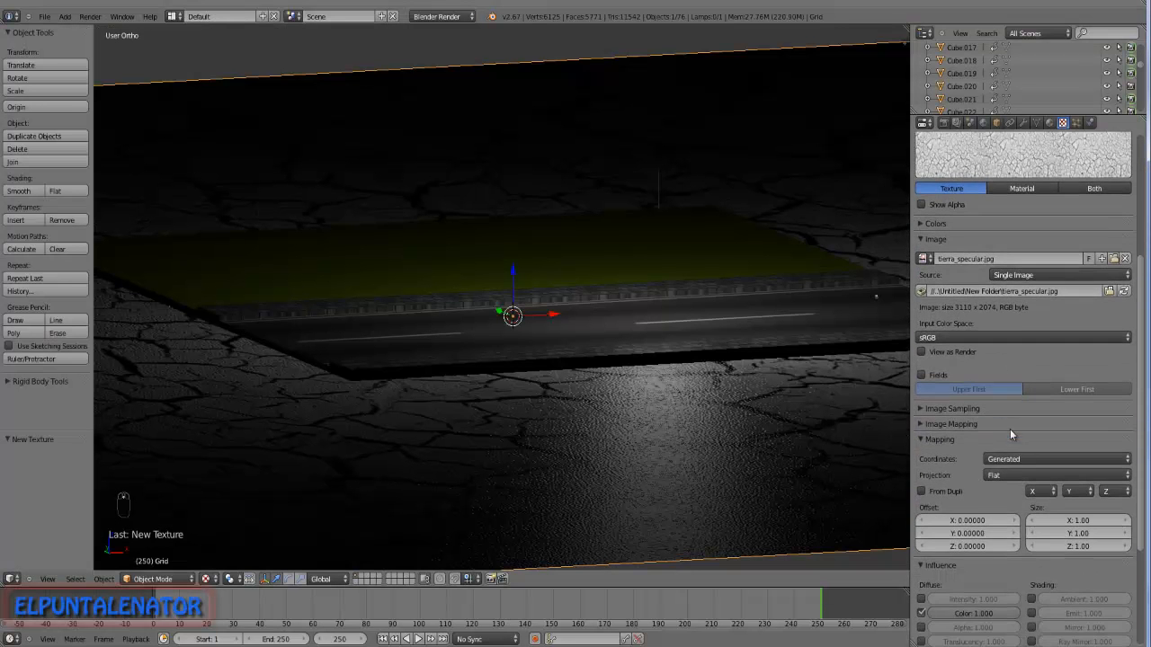
{"action": "left_click", "coordinate": [1072, 416]}
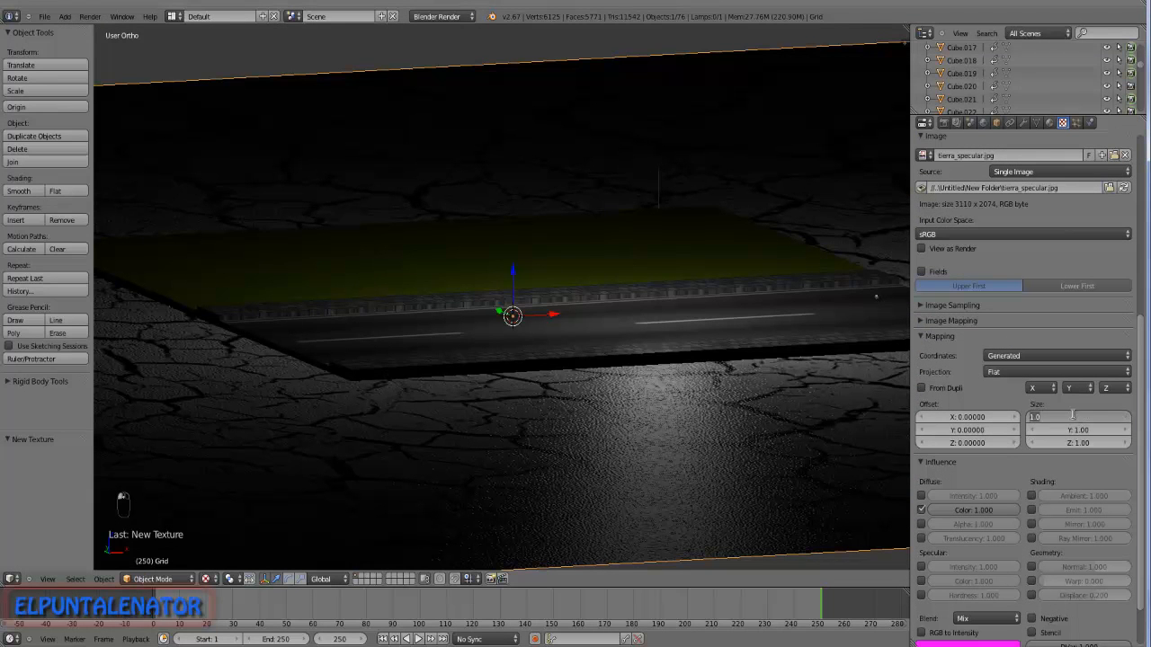
{"action": "type", "text": "20"}
{"action": "key", "text": "Tab"}
{"action": "type", "text": "20"}
{"action": "key", "text": "Tab"}
{"action": "type", "text": "20"}
{"action": "key", "text": "Return"}
Make the ground specular texture influence the specular color at 0.952 instead of the diffuse color.
{"action": "scroll", "coordinate": [988, 460], "scroll_direction": "down", "scroll_amount": 2}
{"action": "left_click", "coordinate": [921, 450]}
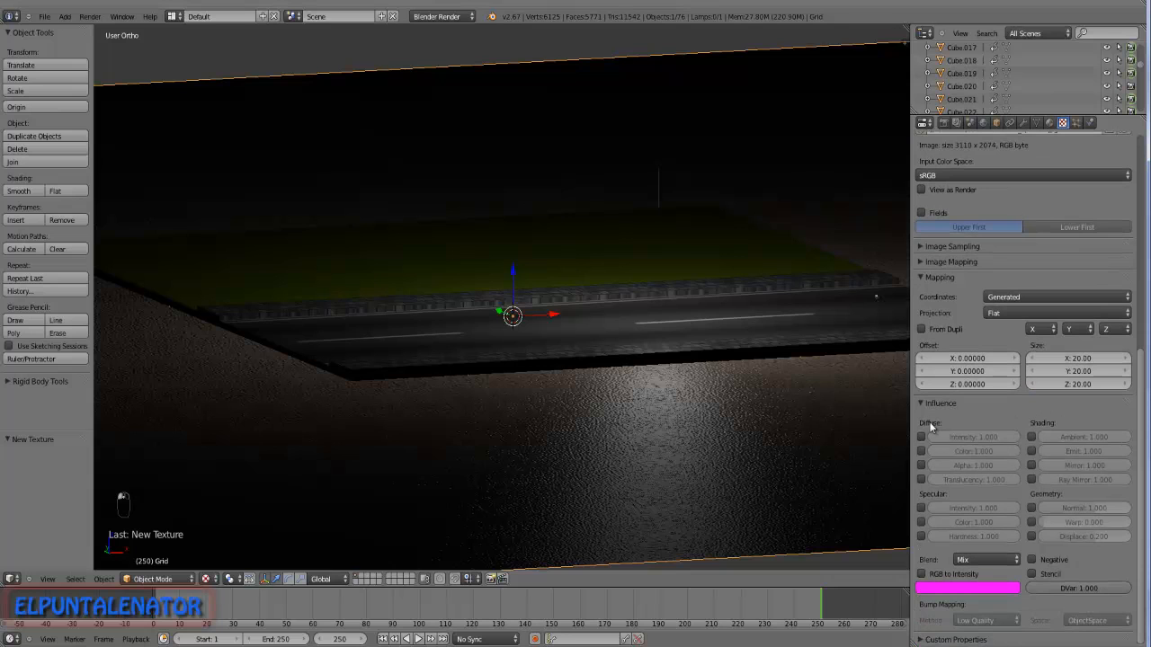
{"action": "left_click", "coordinate": [921, 521]}
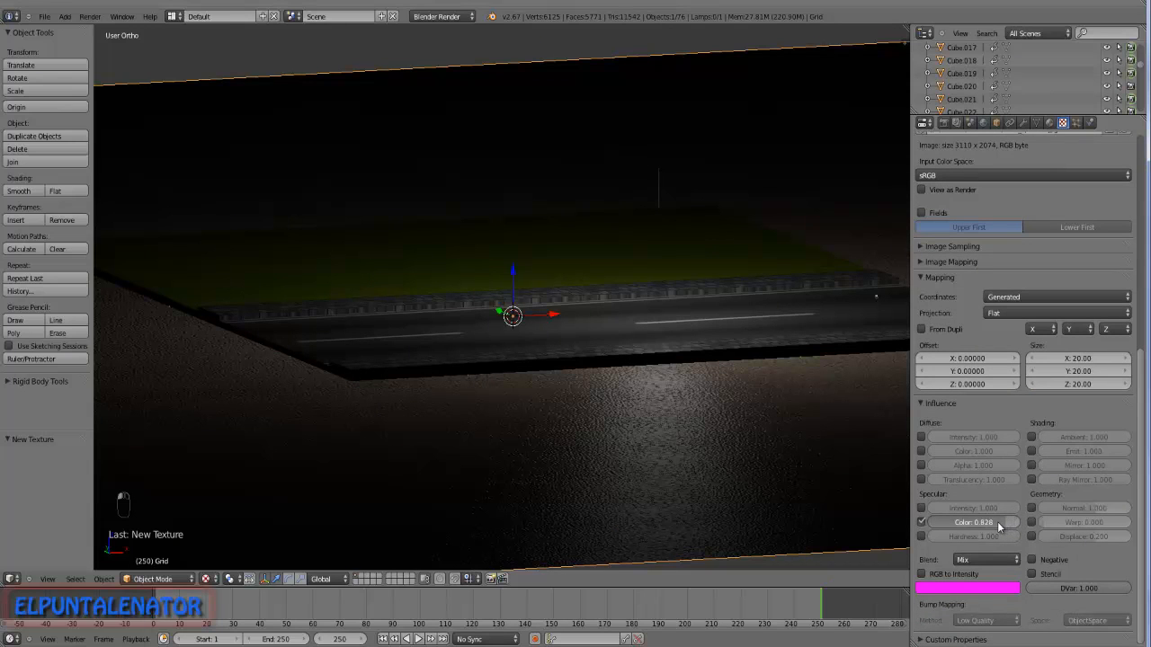
{"action": "left_click_drag", "start_coordinate": [999, 522], "coordinate": [1001, 522]}
{"action": "middle_click_drag", "start_coordinate": [730, 420], "coordinate": [634, 433]}
{"action": "scroll", "coordinate": [634, 431], "scroll_direction": "down", "scroll_amount": 5}
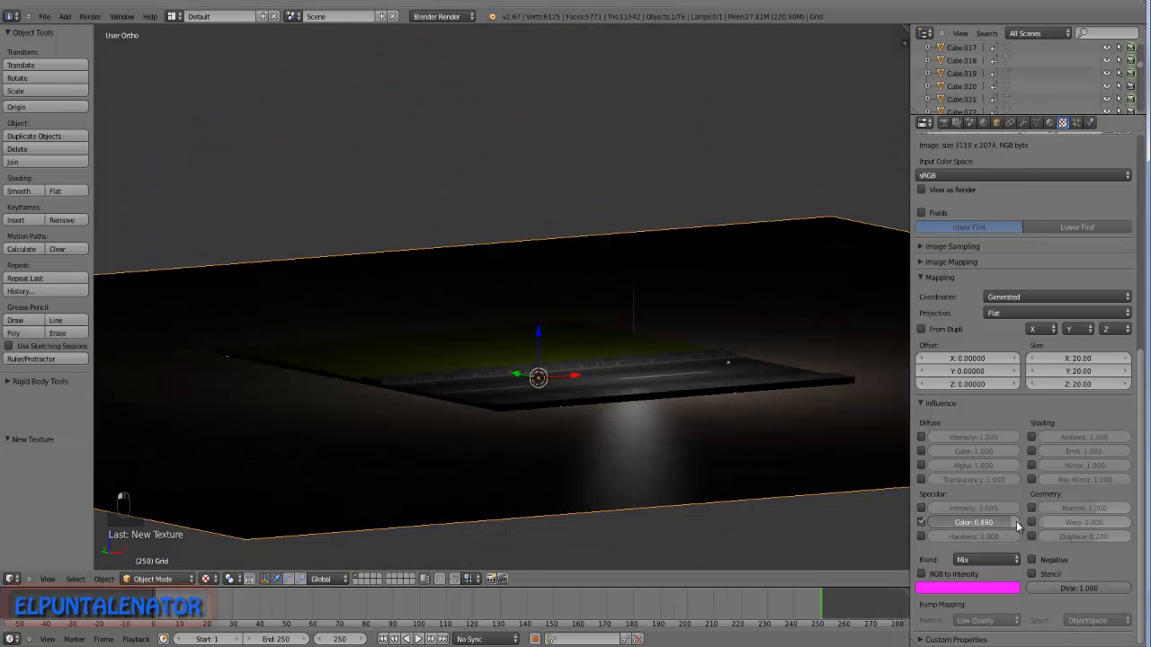
{"action": "left_click_drag", "start_coordinate": [1034, 521], "coordinate": [988, 523]}
Examine the textured ground, road and grass strip from several angles.
{"action": "middle_click_drag", "start_coordinate": [634, 291], "coordinate": [657, 294]}
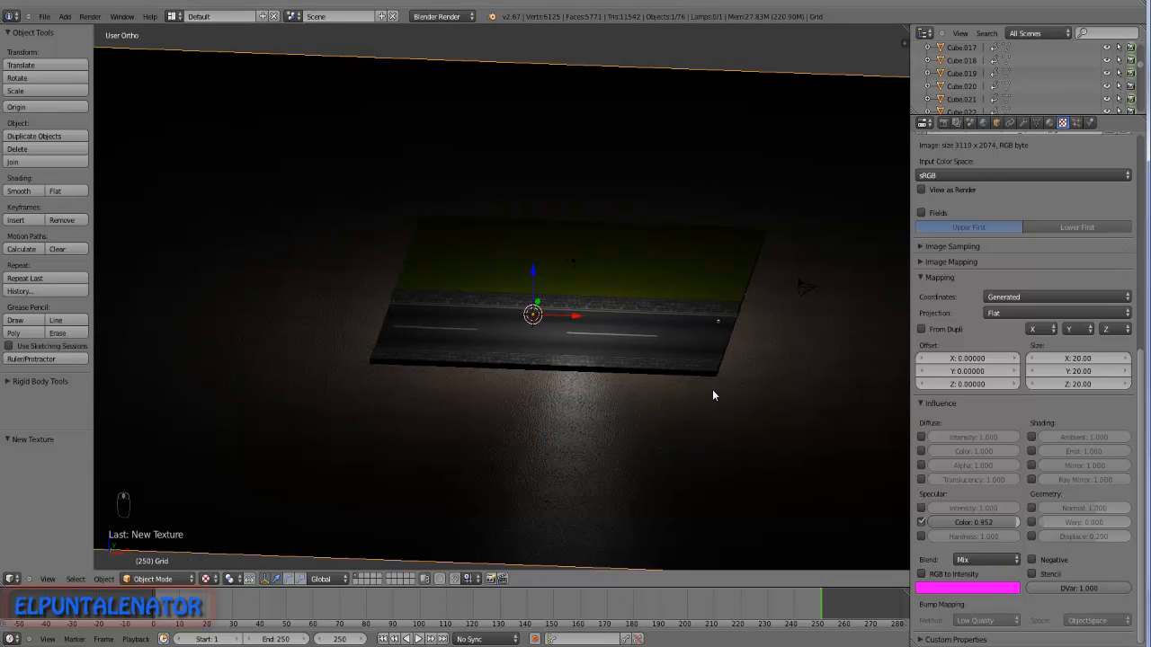
{"action": "middle_click_drag", "start_coordinate": [649, 387], "coordinate": [684, 395]}
{"action": "scroll", "coordinate": [505, 389], "scroll_direction": "down", "scroll_amount": 3}
{"action": "middle_click_drag", "start_coordinate": [504, 388], "coordinate": [600, 401]}
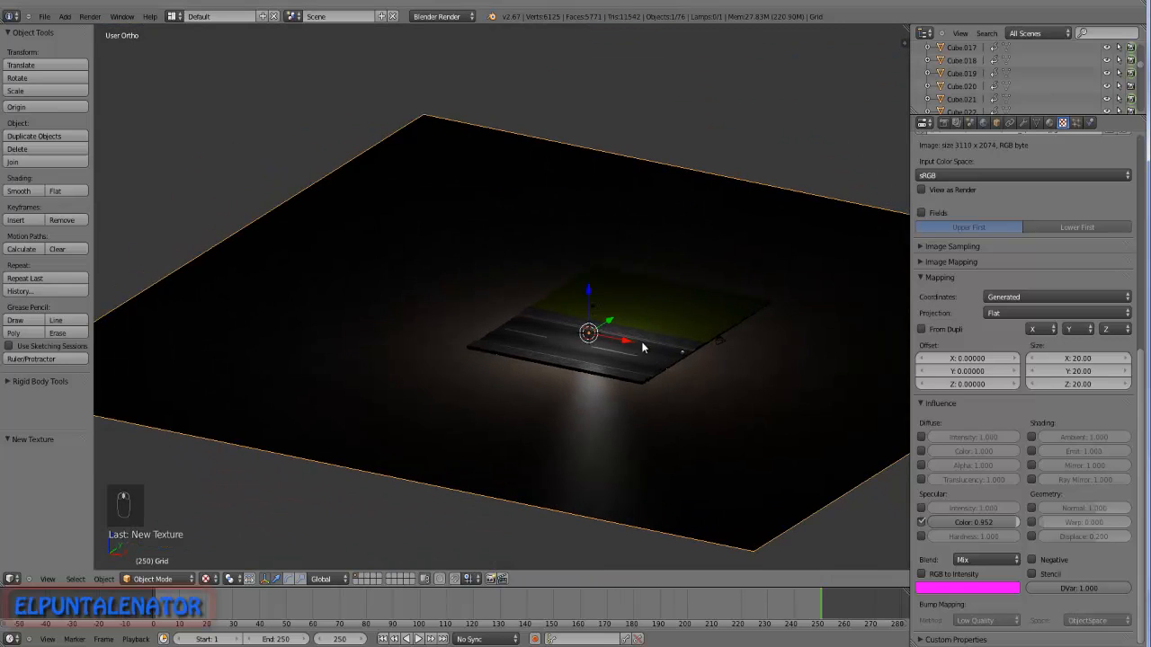
{"action": "scroll", "coordinate": [656, 333], "scroll_direction": "up", "scroll_amount": 3}
{"action": "right_click", "coordinate": [689, 308]}
{"action": "middle_click_drag", "start_coordinate": [718, 249], "coordinate": [686, 372]}
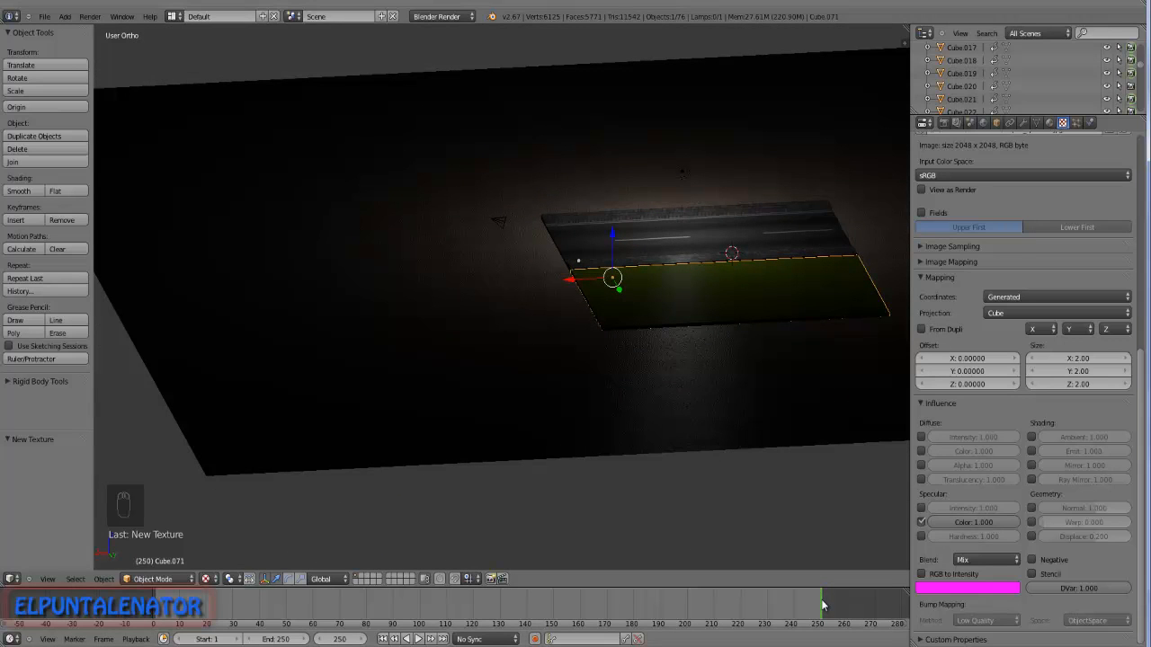
{"action": "middle_click_drag", "start_coordinate": [700, 282], "coordinate": [537, 295], "text": "shift"}
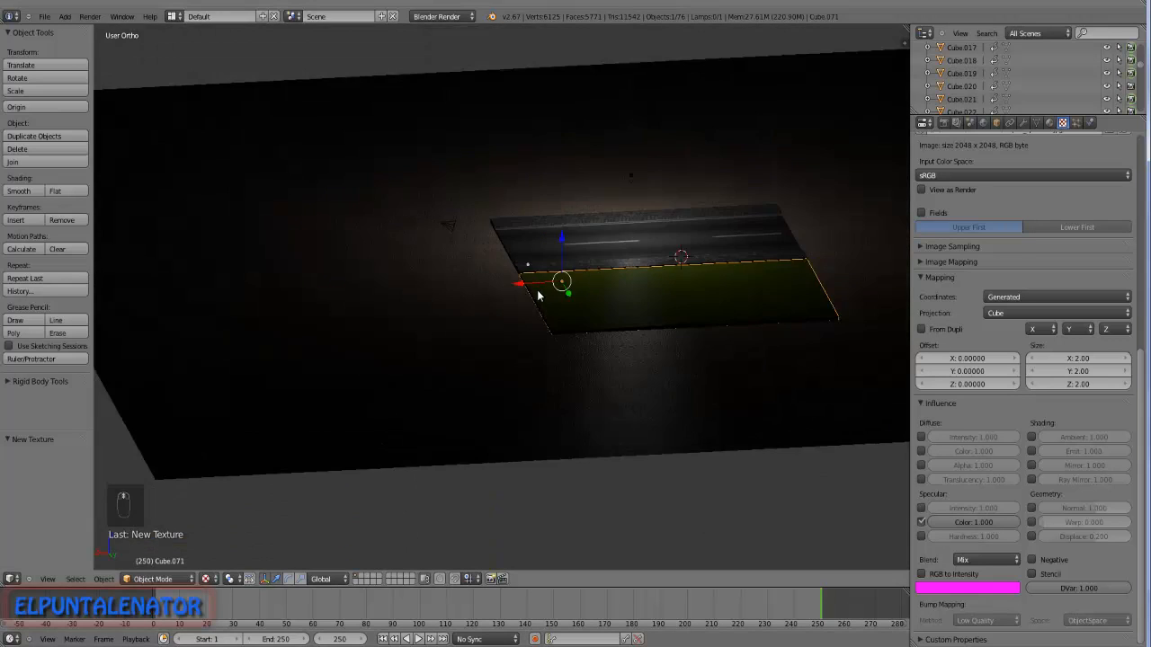
{"action": "scroll", "coordinate": [795, 241], "scroll_direction": "up", "scroll_amount": 2}
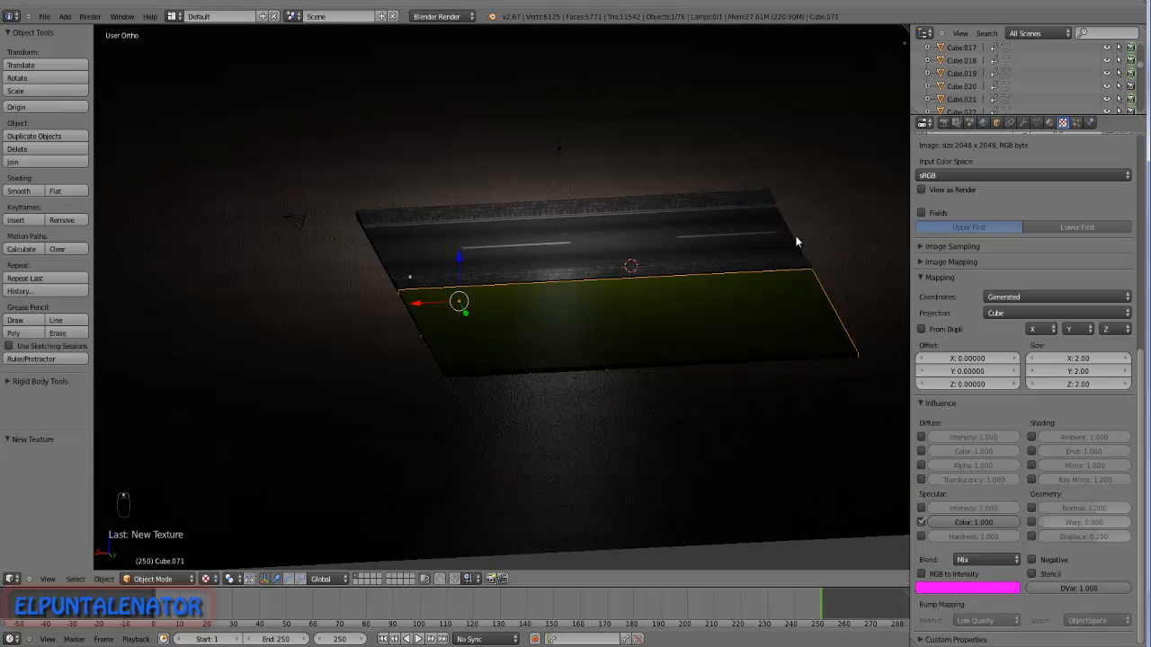
{"action": "scroll", "coordinate": [796, 241], "scroll_direction": "up", "scroll_amount": 2}
At frame 1, move the spiral curve about 24.2 units along X to roll up the grass strip.
{"action": "left_click_drag", "start_coordinate": [814, 618], "coordinate": [153, 616]}
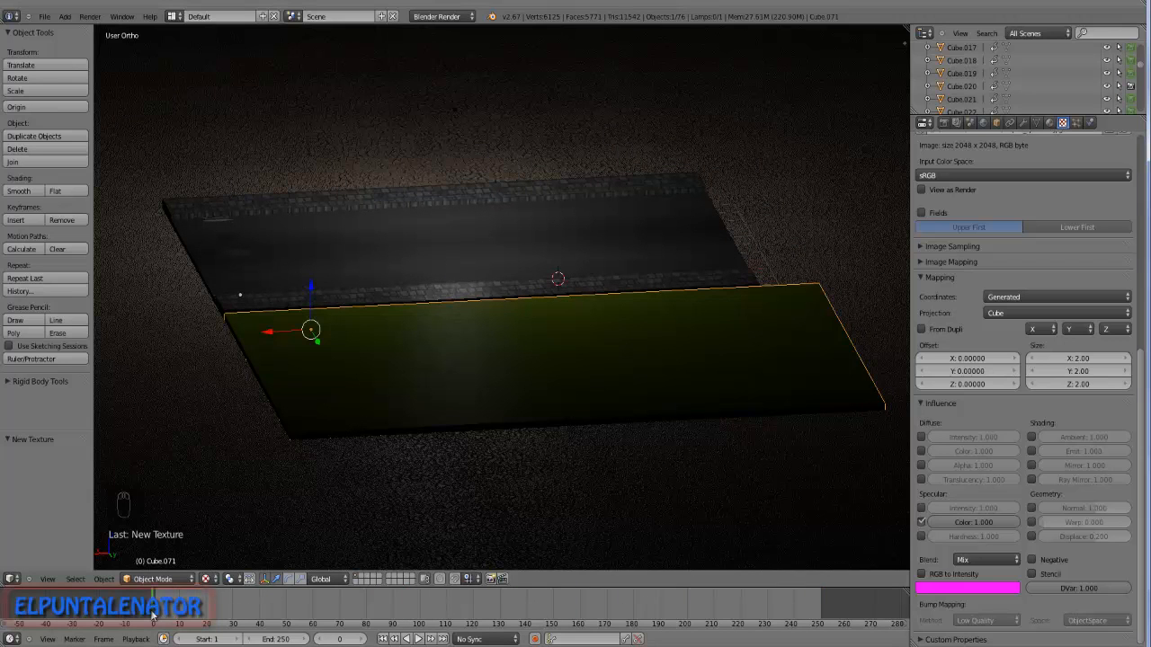
{"action": "scroll", "coordinate": [540, 342], "scroll_direction": "down", "scroll_amount": 2}
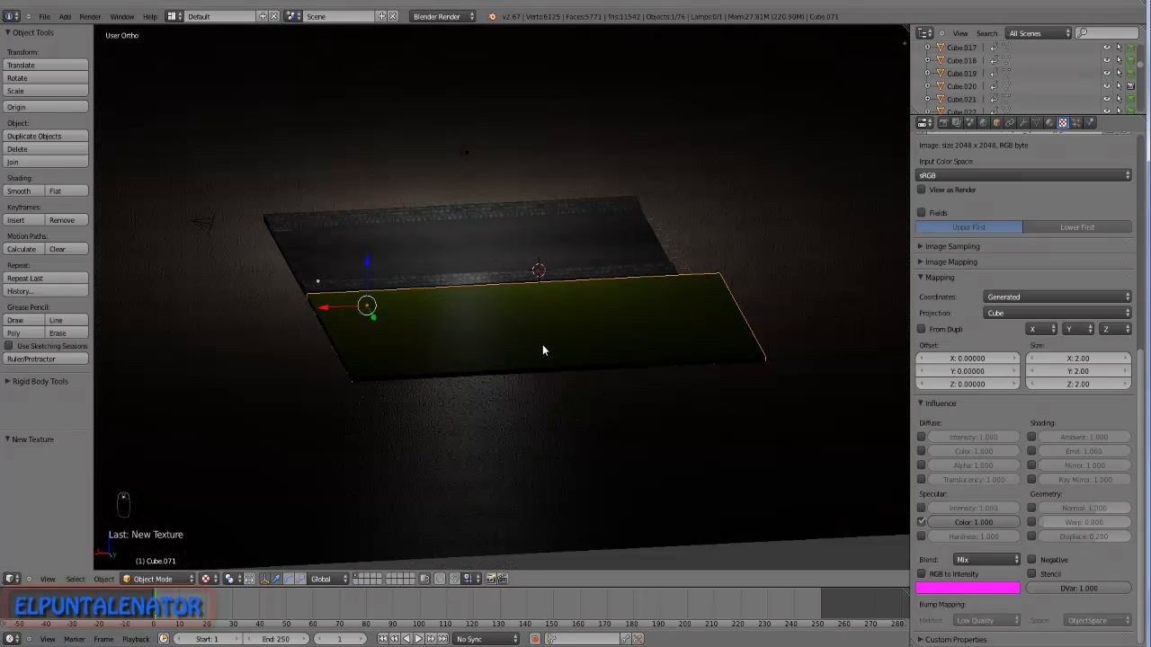
{"action": "scroll", "coordinate": [539, 343], "scroll_direction": "down", "scroll_amount": 1}
{"action": "right_click", "coordinate": [816, 325]}
{"action": "left_click_drag", "start_coordinate": [793, 331], "coordinate": [349, 353]}
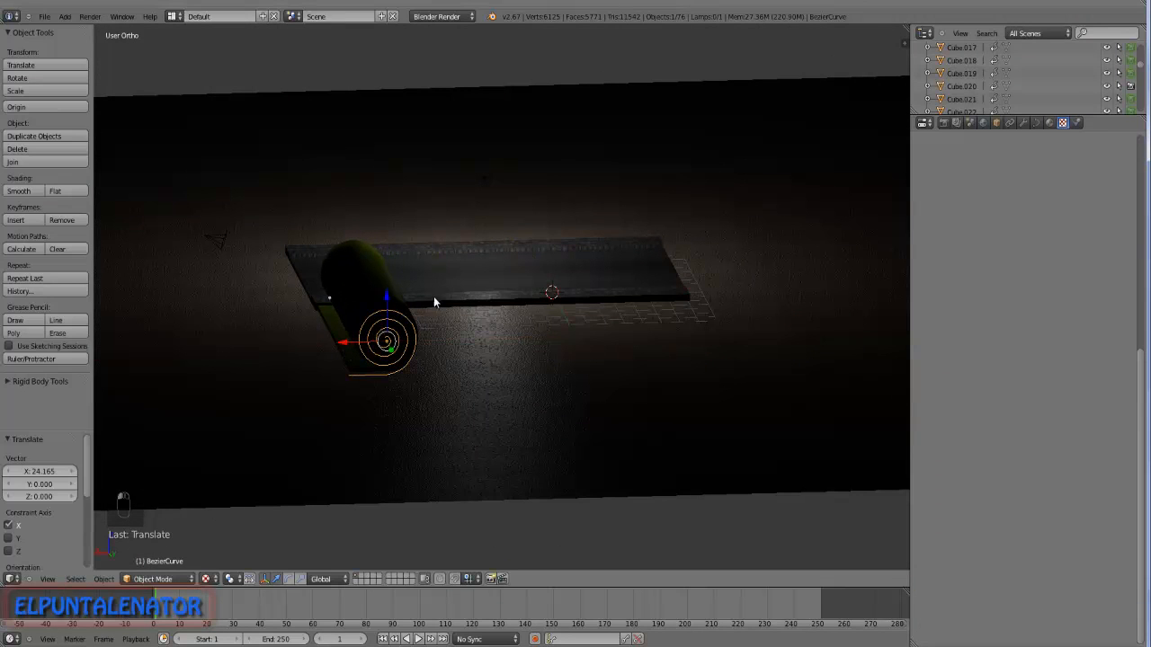
Display the scene in Solid shading from the back orthographic view, framed on the grass roll.
{"action": "left_click", "coordinate": [206, 579]}
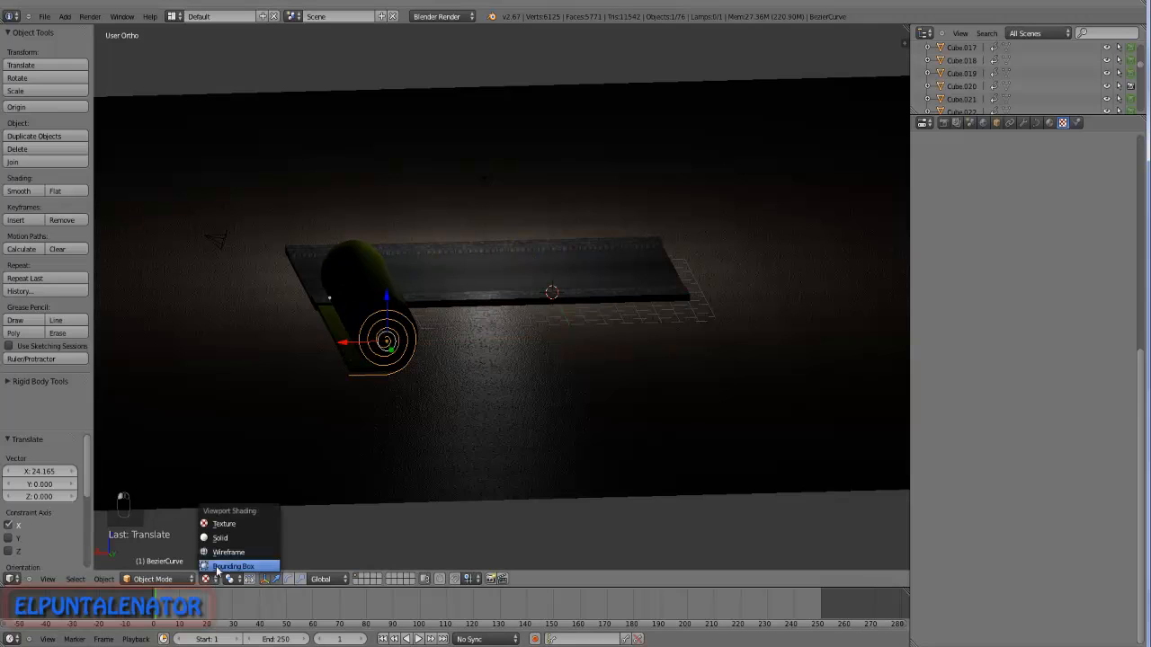
{"action": "left_click", "coordinate": [219, 538]}
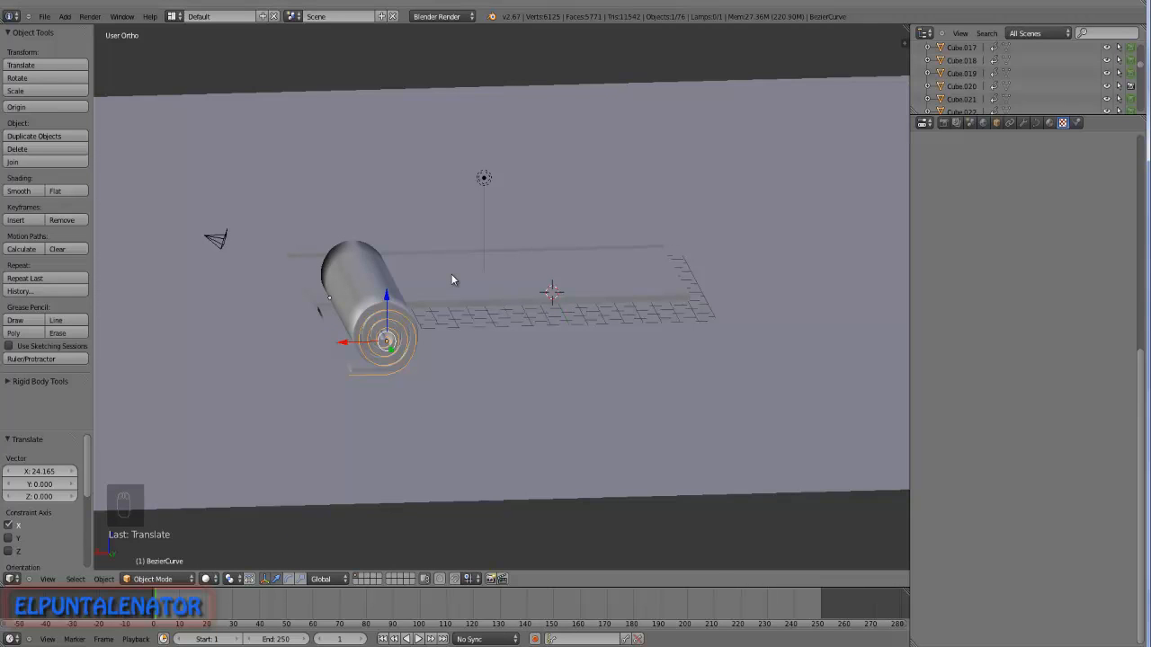
{"action": "key", "text": "ctrl+KP_1"}
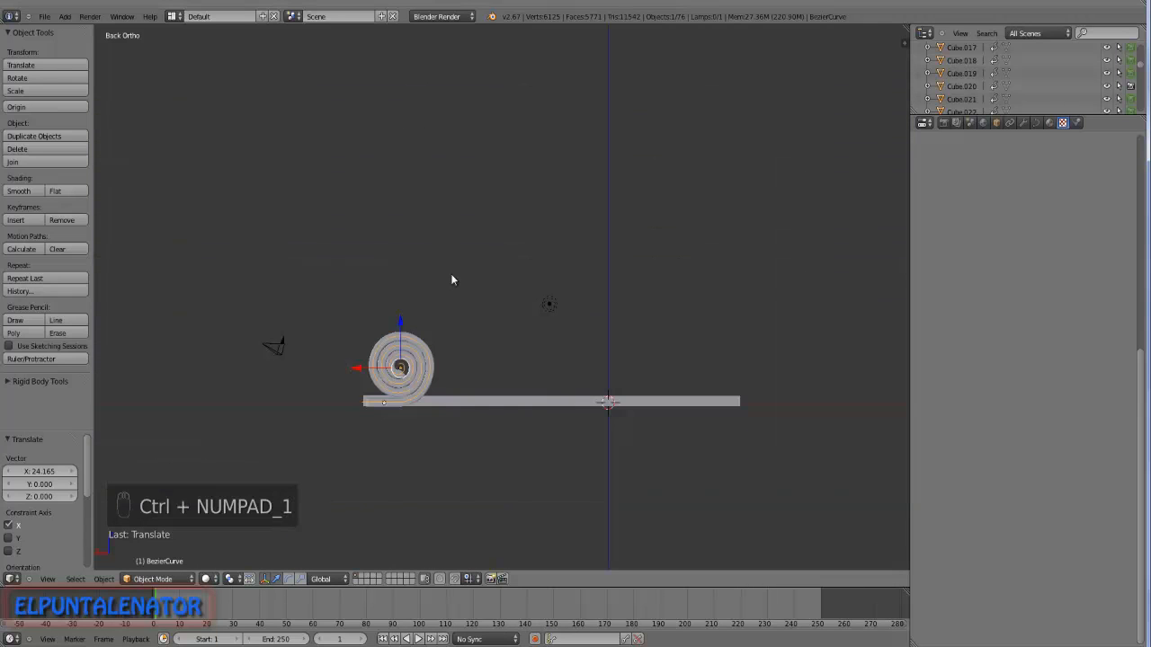
{"action": "scroll", "coordinate": [363, 404], "scroll_direction": "up", "scroll_amount": 9}
{"action": "scroll", "coordinate": [485, 394], "scroll_direction": "down", "scroll_amount": 4}
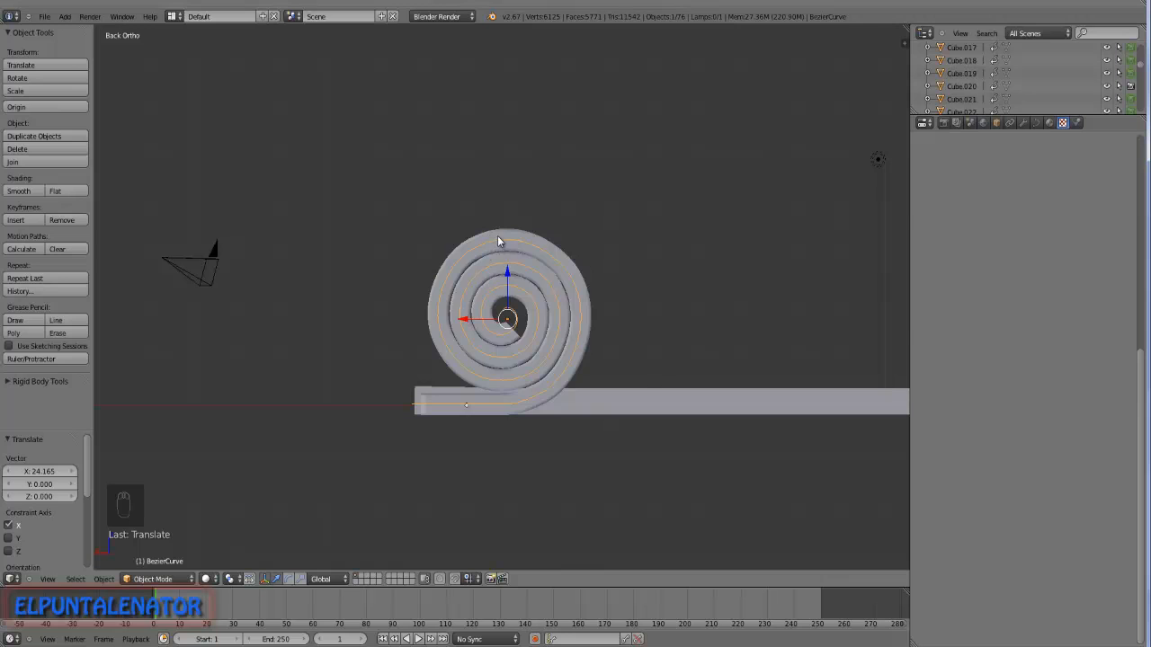
Add the grass strip to the selection and move it with the spiral about 4.5 units down on Z, below the road.
{"action": "right_click", "coordinate": [497, 236], "text": "shift"}
{"action": "scroll", "coordinate": [572, 337], "scroll_direction": "down", "scroll_amount": 1}
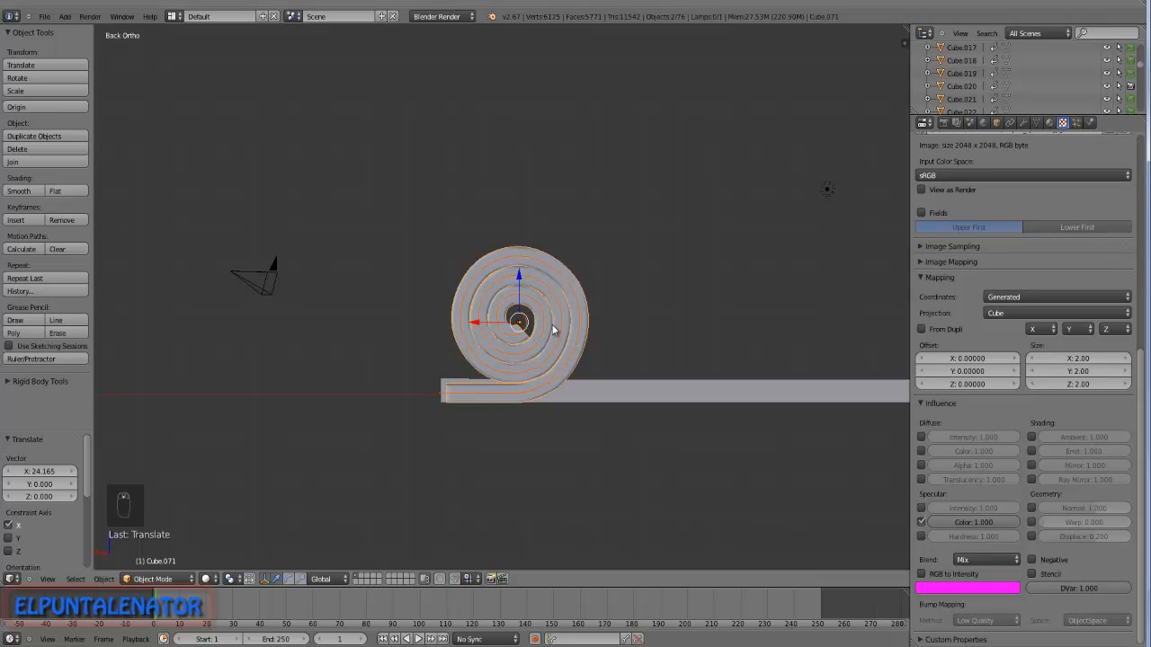
{"action": "key", "text": "g"}
{"action": "key", "text": "z"}
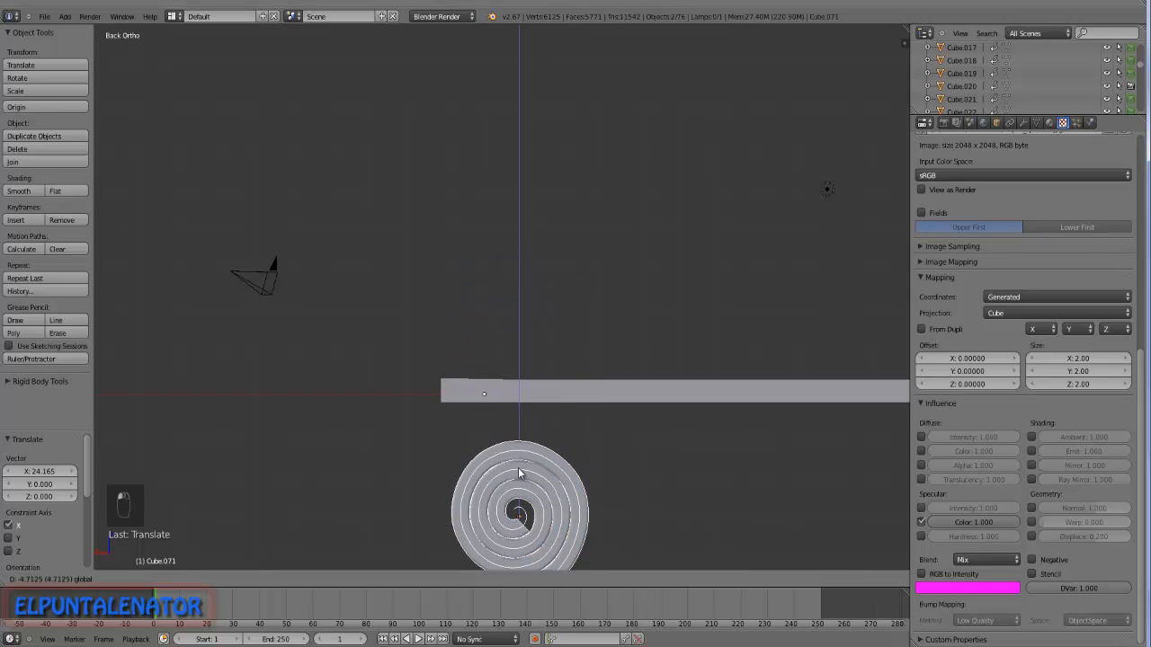
{"action": "left_click", "coordinate": [520, 467]}
{"action": "scroll", "coordinate": [402, 310], "scroll_direction": "down", "scroll_amount": 1}
{"action": "scroll", "coordinate": [402, 309], "scroll_direction": "down", "scroll_amount": 1}
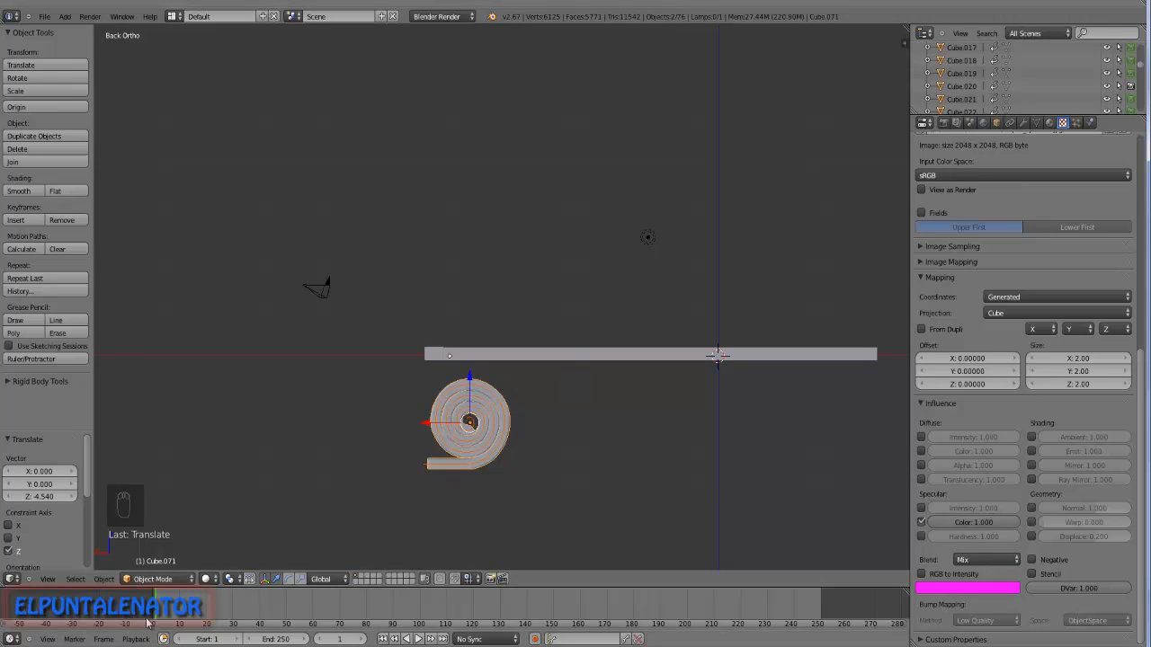
Insert a Location keyframe for the grass strip and spiral at frame 120.
{"action": "left_click_drag", "start_coordinate": [156, 613], "coordinate": [475, 617]}
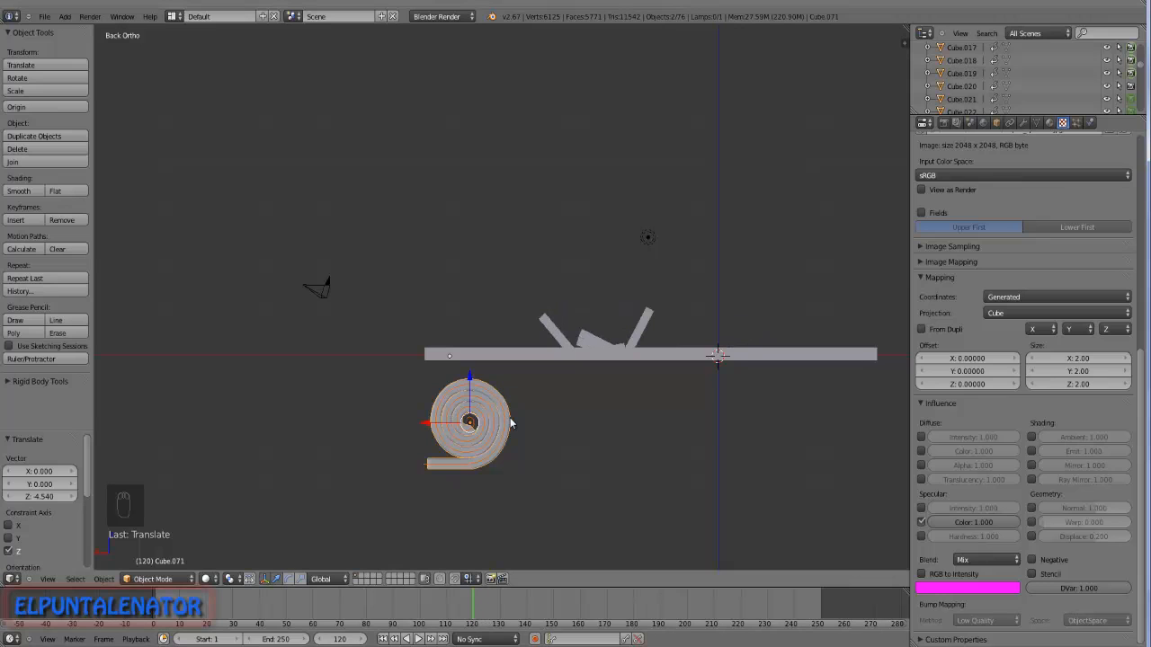
{"action": "key", "text": "i"}
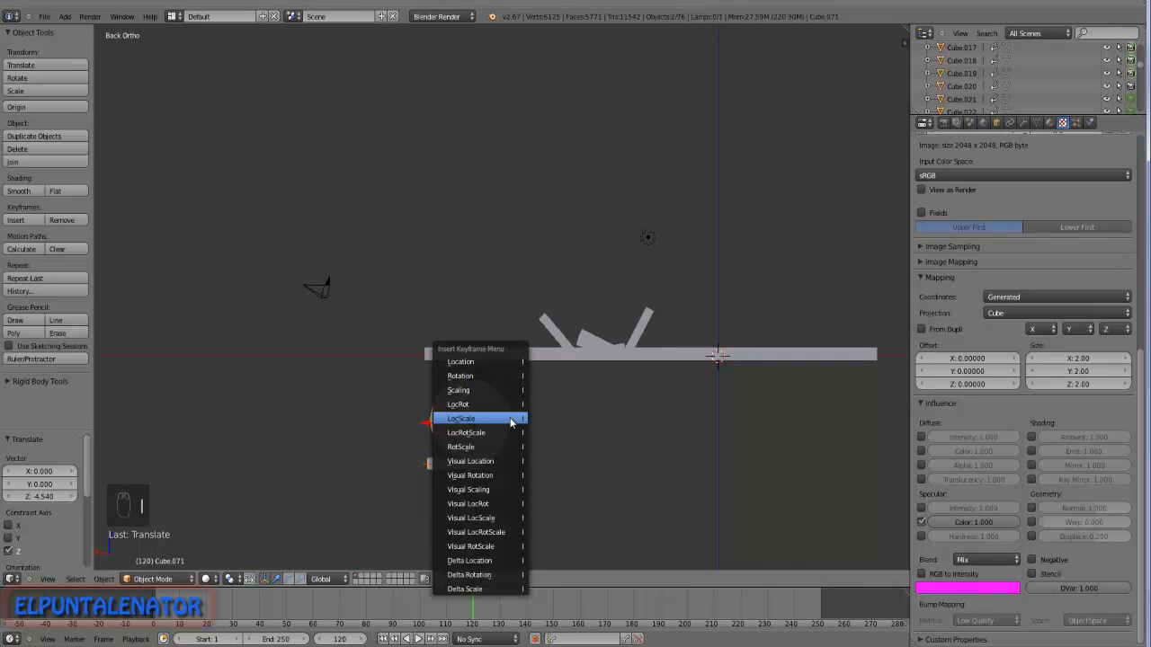
{"action": "left_click", "coordinate": [489, 363]}
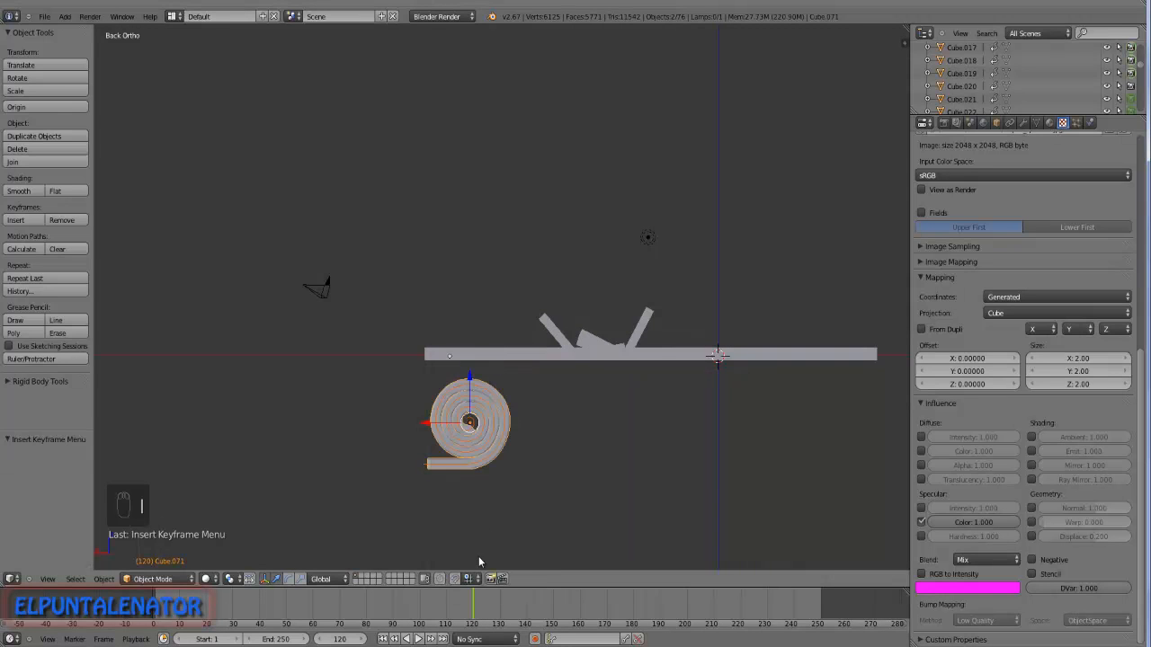
At frame 140, raise the grass strip and spiral about 5.3 units on Z above the road and insert a Location keyframe.
{"action": "left_click_drag", "start_coordinate": [474, 605], "coordinate": [528, 605]}
{"action": "left_click_drag", "start_coordinate": [475, 385], "coordinate": [466, 255]}
{"action": "key", "text": "i"}
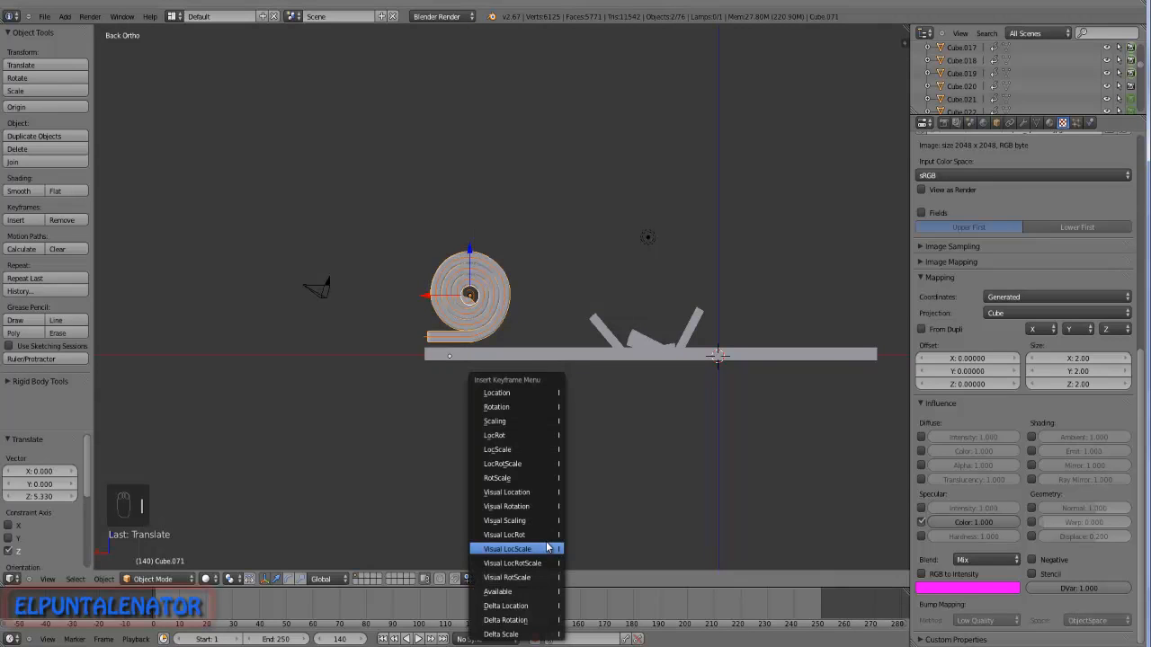
{"action": "left_click", "coordinate": [525, 391]}
At frame 150, lower the grass strip and spiral about 0.8 units on Z to road level and insert a Location keyframe.
{"action": "left_click_drag", "start_coordinate": [546, 610], "coordinate": [556, 609]}
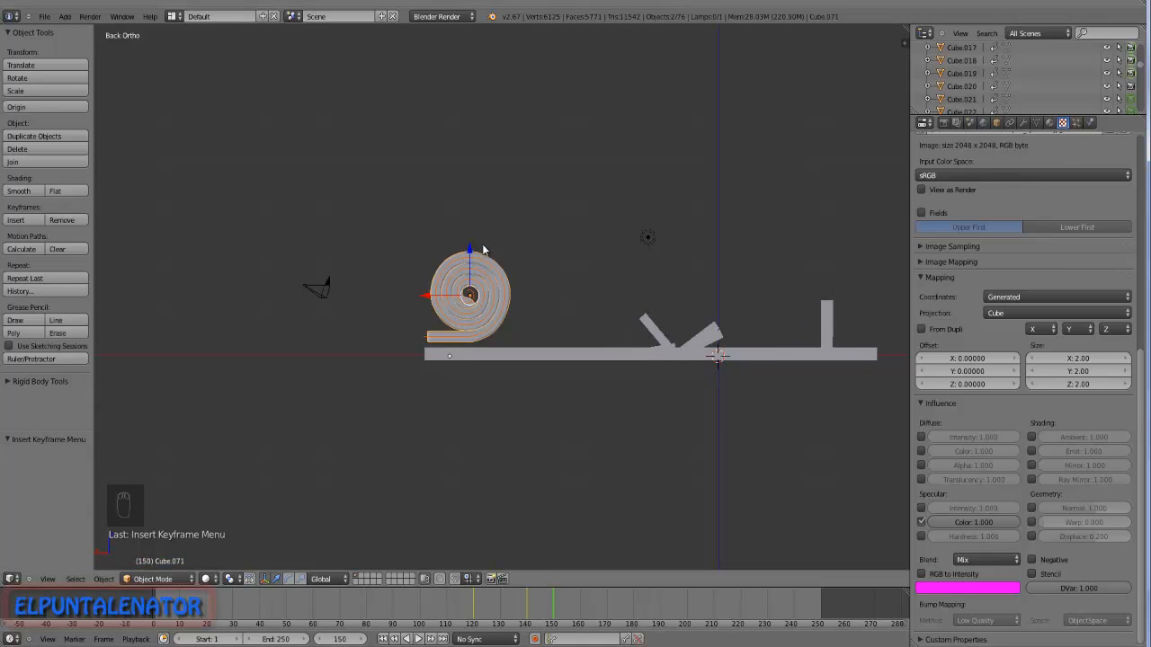
{"action": "left_click_drag", "start_coordinate": [471, 252], "coordinate": [470, 277]}
{"action": "scroll", "coordinate": [437, 369], "scroll_direction": "up", "scroll_amount": 5}
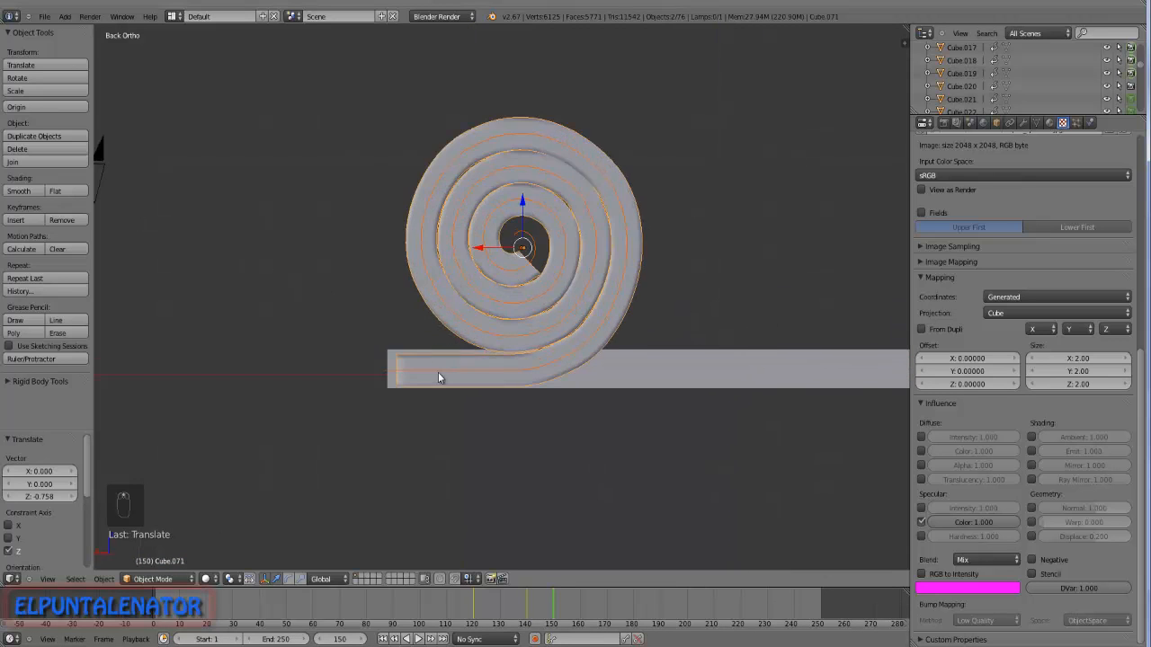
{"action": "left_click_drag", "start_coordinate": [615, 74], "coordinate": [612, 75]}
{"action": "scroll", "coordinate": [547, 144], "scroll_direction": "down", "scroll_amount": 8}
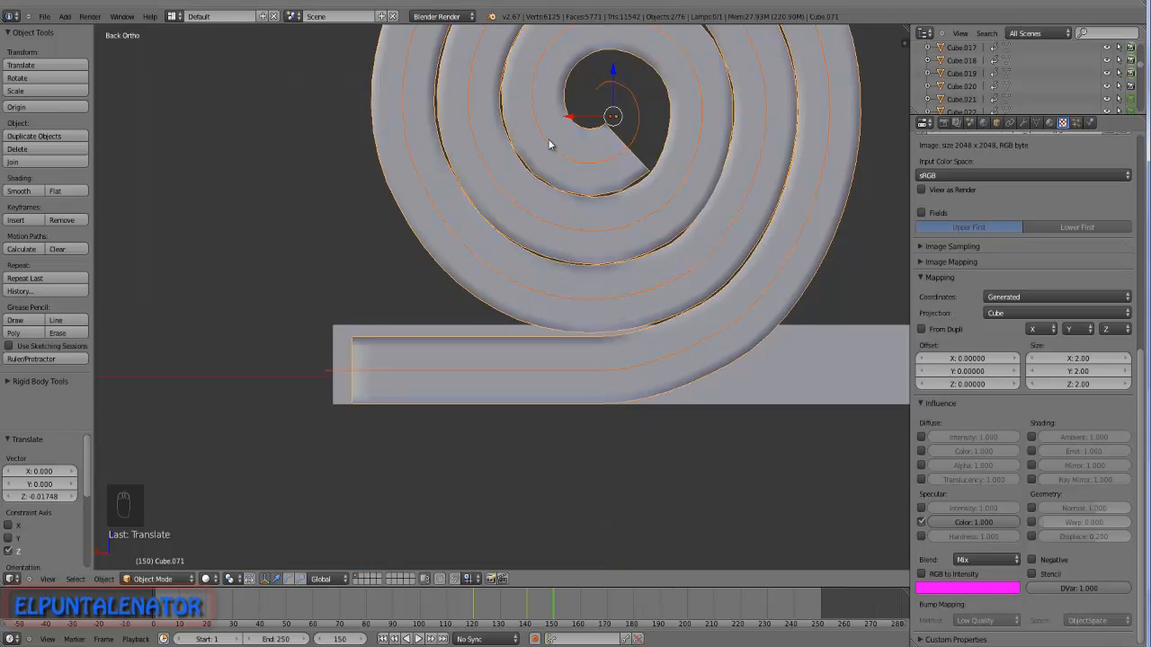
{"action": "key", "text": "i"}
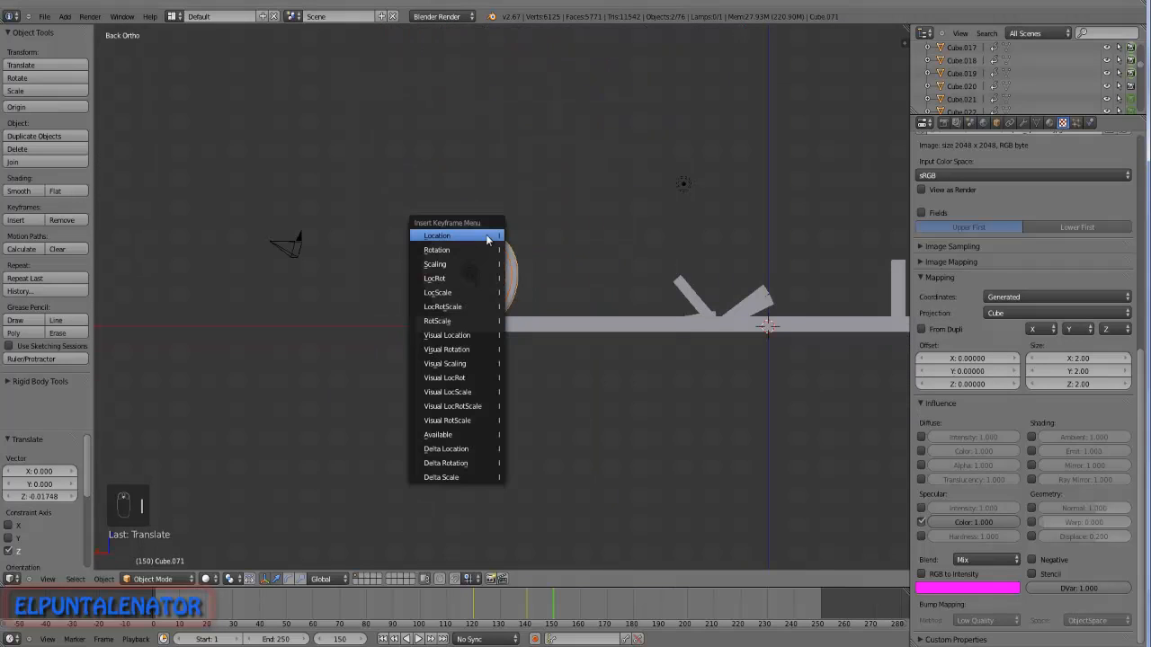
{"action": "left_click", "coordinate": [472, 237]}
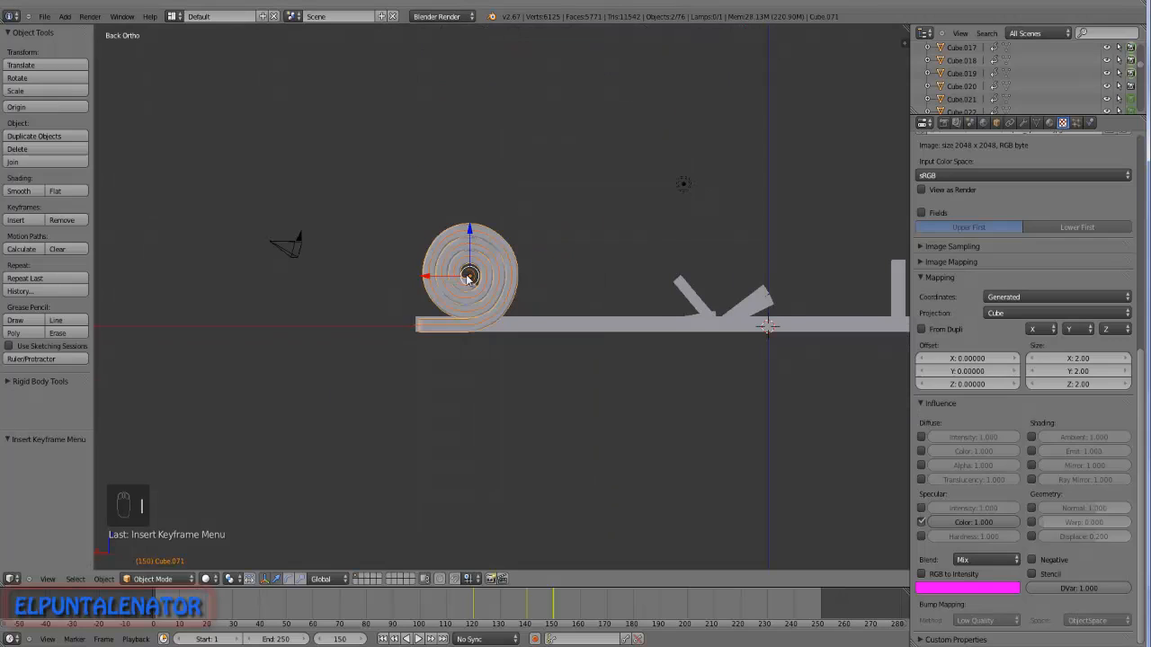
At frame 250, move only the spiral curve along X to the road's far end to unroll the grass, and insert a Location keyframe.
{"action": "right_click", "coordinate": [494, 251]}
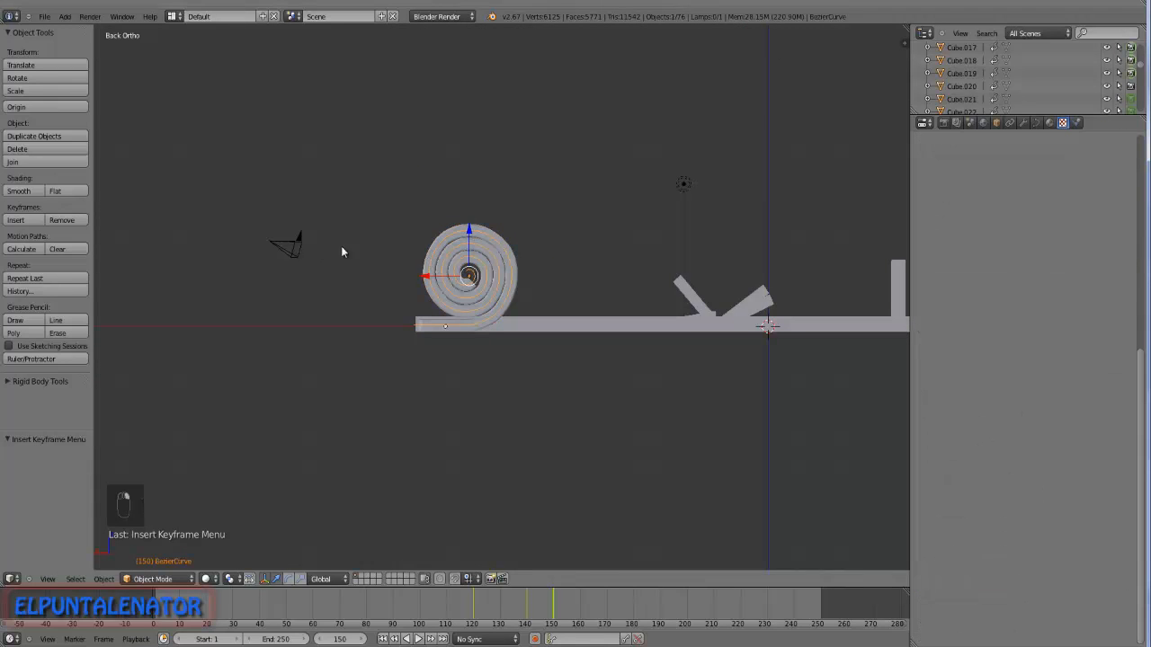
{"action": "scroll", "coordinate": [341, 245], "scroll_direction": "down", "scroll_amount": 3}
{"action": "scroll", "coordinate": [443, 264], "scroll_direction": "up", "scroll_amount": 1}
{"action": "scroll", "coordinate": [286, 258], "scroll_direction": "down", "scroll_amount": 3}
{"action": "scroll", "coordinate": [424, 261], "scroll_direction": "up", "scroll_amount": 2}
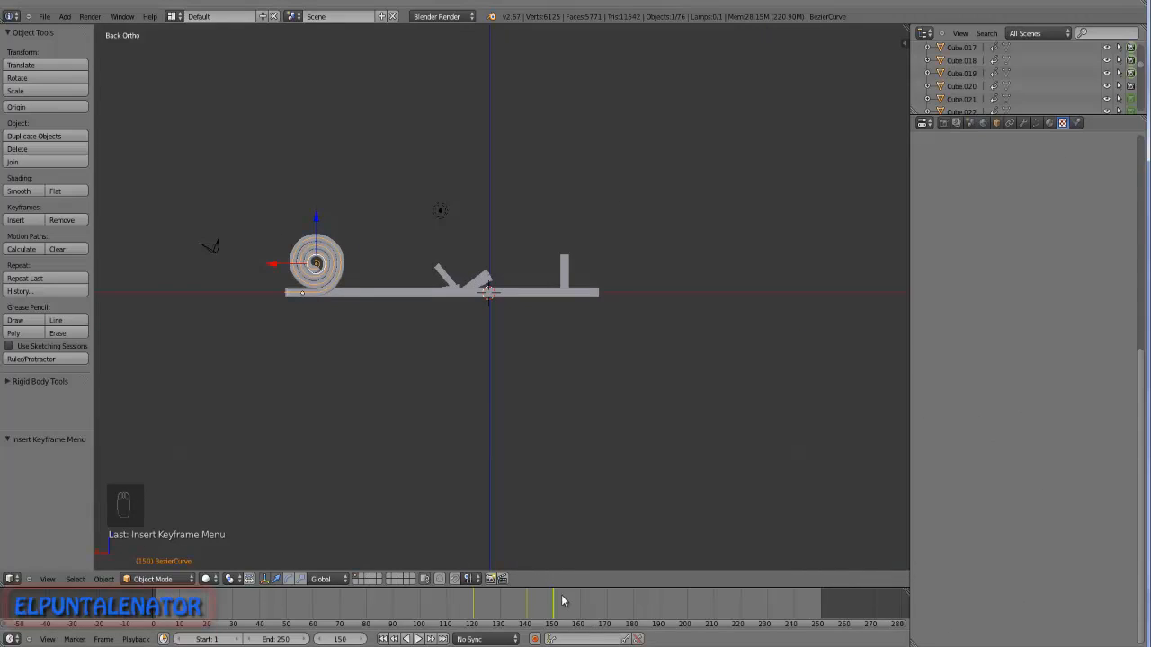
{"action": "left_click_drag", "start_coordinate": [573, 606], "coordinate": [820, 608]}
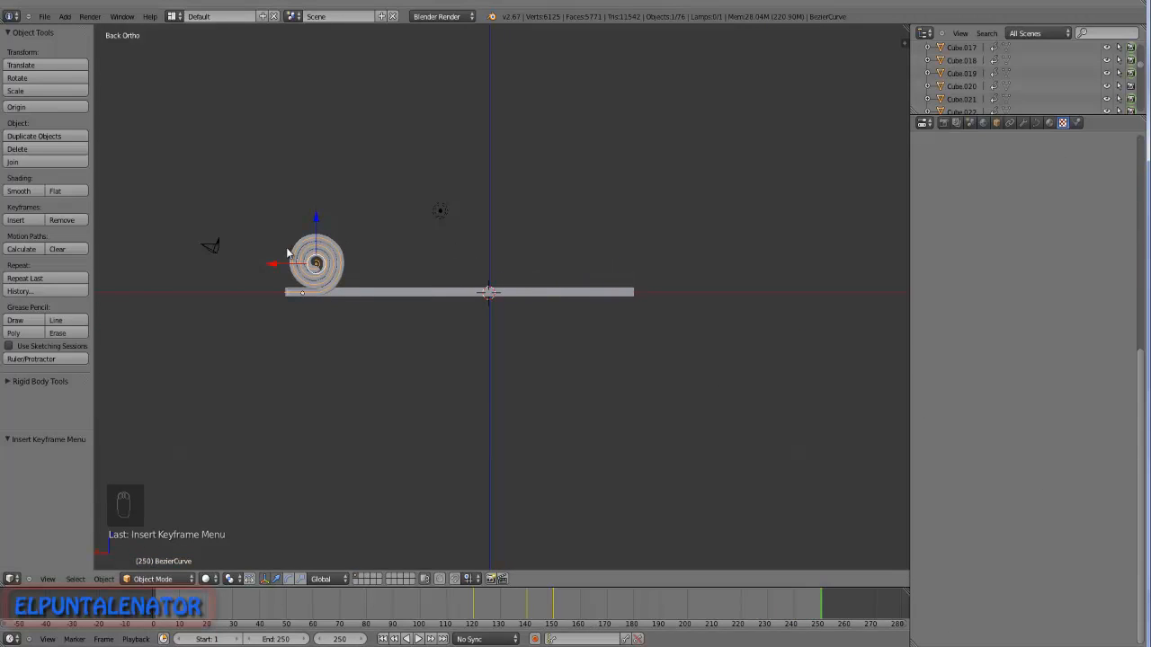
{"action": "left_click_drag", "start_coordinate": [276, 267], "coordinate": [608, 285]}
{"action": "scroll", "coordinate": [620, 291], "scroll_direction": "up", "scroll_amount": 7}
{"action": "left_click_drag", "start_coordinate": [598, 185], "coordinate": [551, 187]}
{"action": "scroll", "coordinate": [739, 312], "scroll_direction": "down", "scroll_amount": 3}
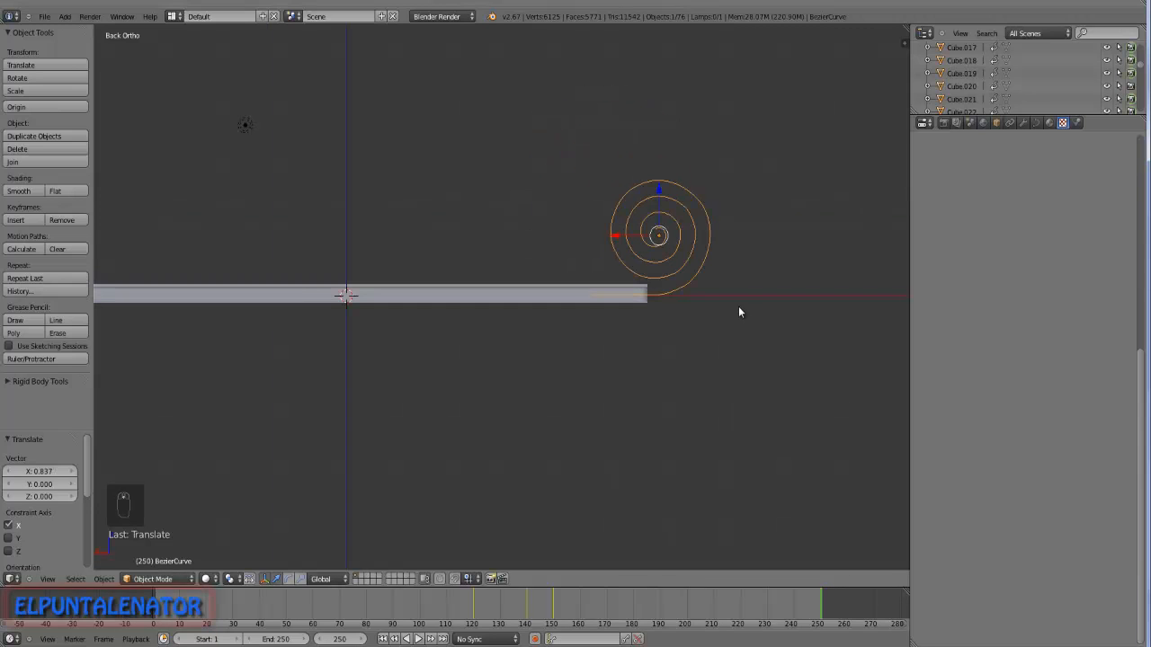
{"action": "key", "text": "i"}
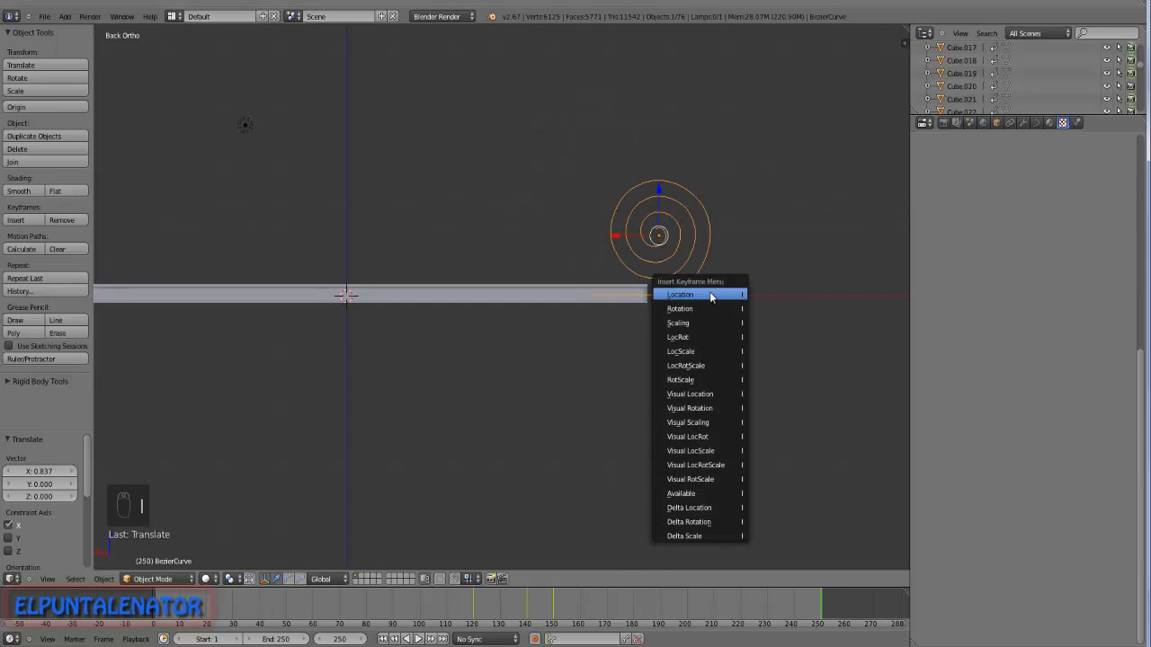
{"action": "left_click", "coordinate": [709, 293]}
Return the viewport to Texture shading with the road and unrolled grass seen from above.
{"action": "scroll", "coordinate": [709, 288], "scroll_direction": "down", "scroll_amount": 2}
{"action": "middle_click_drag", "start_coordinate": [709, 289], "coordinate": [722, 578]}
{"action": "mouse_move", "coordinate": [821, 602]}
{"action": "left_mouse_down"}
{"action": "mouse_move", "coordinate": [470, 606]}
{"action": "mouse_move", "coordinate": [820, 603]}
{"action": "left_mouse_up"}
{"action": "scroll", "coordinate": [595, 326], "scroll_direction": "down", "scroll_amount": 4}
{"action": "middle_click_drag", "start_coordinate": [484, 358], "coordinate": [621, 376]}
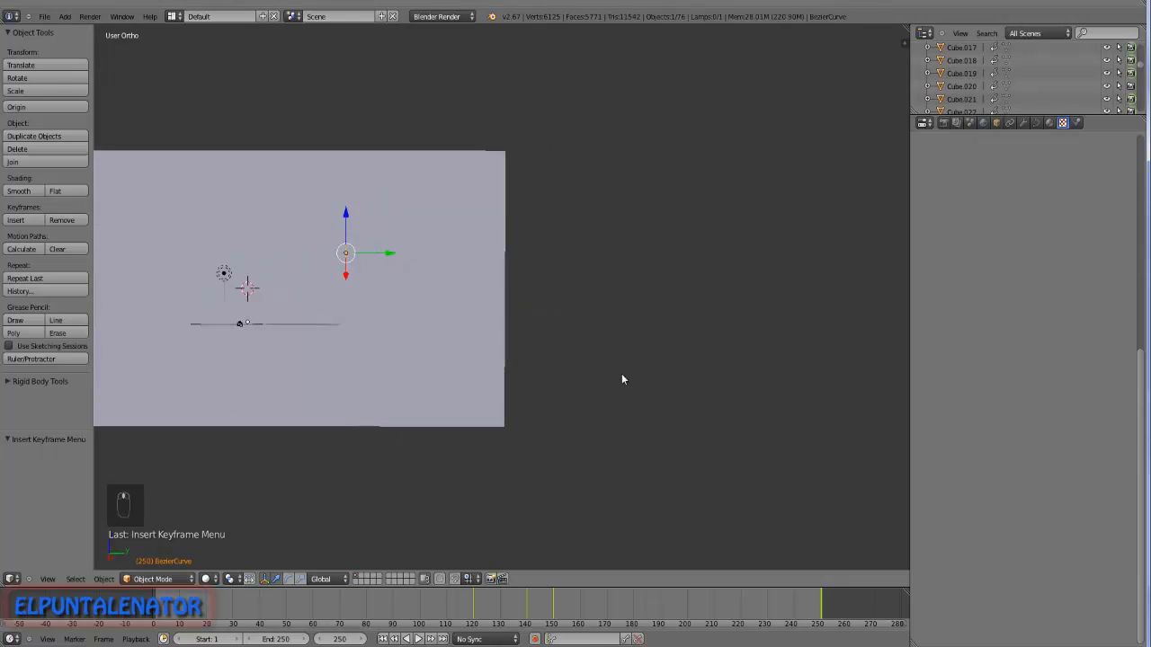
{"action": "scroll", "coordinate": [649, 376], "scroll_direction": "down", "scroll_amount": 4}
{"action": "scroll", "coordinate": [445, 344], "scroll_direction": "up", "scroll_amount": 5}
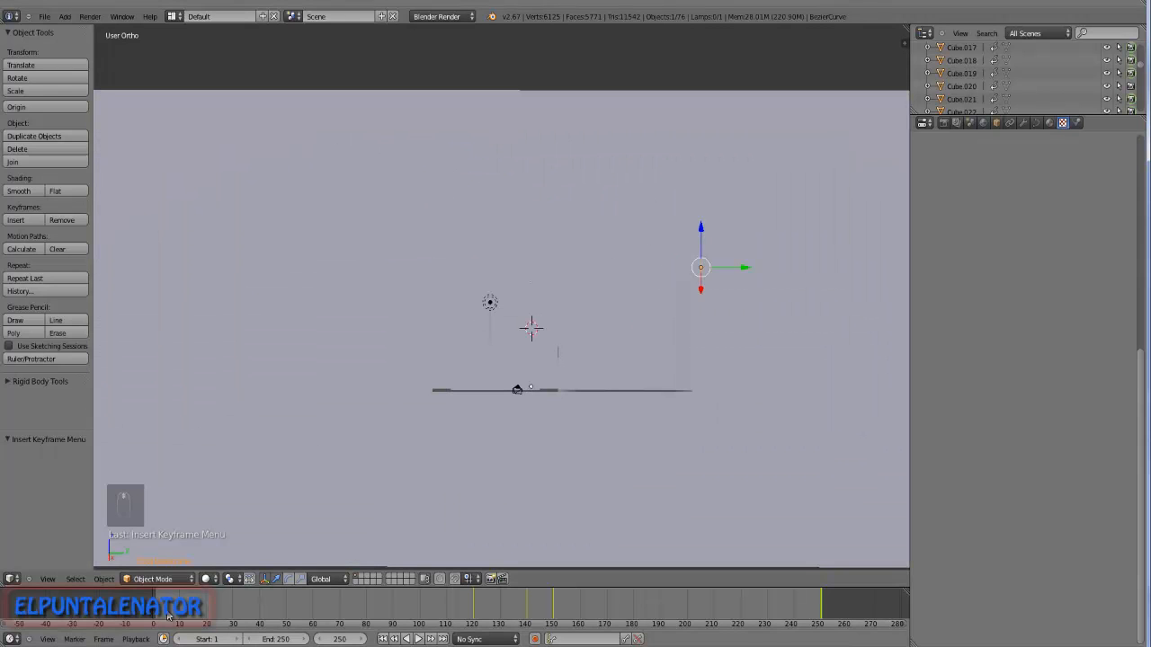
{"action": "left_click", "coordinate": [207, 579]}
{"action": "left_click", "coordinate": [220, 521]}
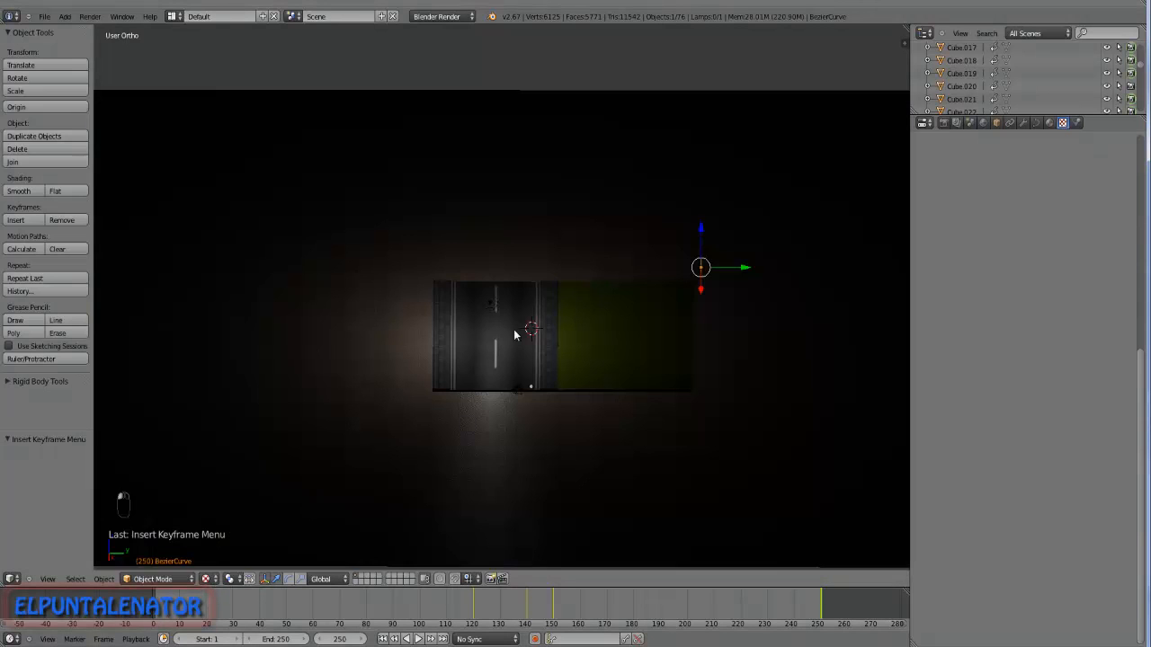
Return the animation to frame 1 and hide the large cracked-earth ground plane.
{"action": "scroll", "coordinate": [513, 346], "scroll_direction": "down", "scroll_amount": 4}
{"action": "middle_click_drag", "start_coordinate": [570, 326], "coordinate": [540, 319]}
{"action": "scroll", "coordinate": [539, 319], "scroll_direction": "up", "scroll_amount": 2}
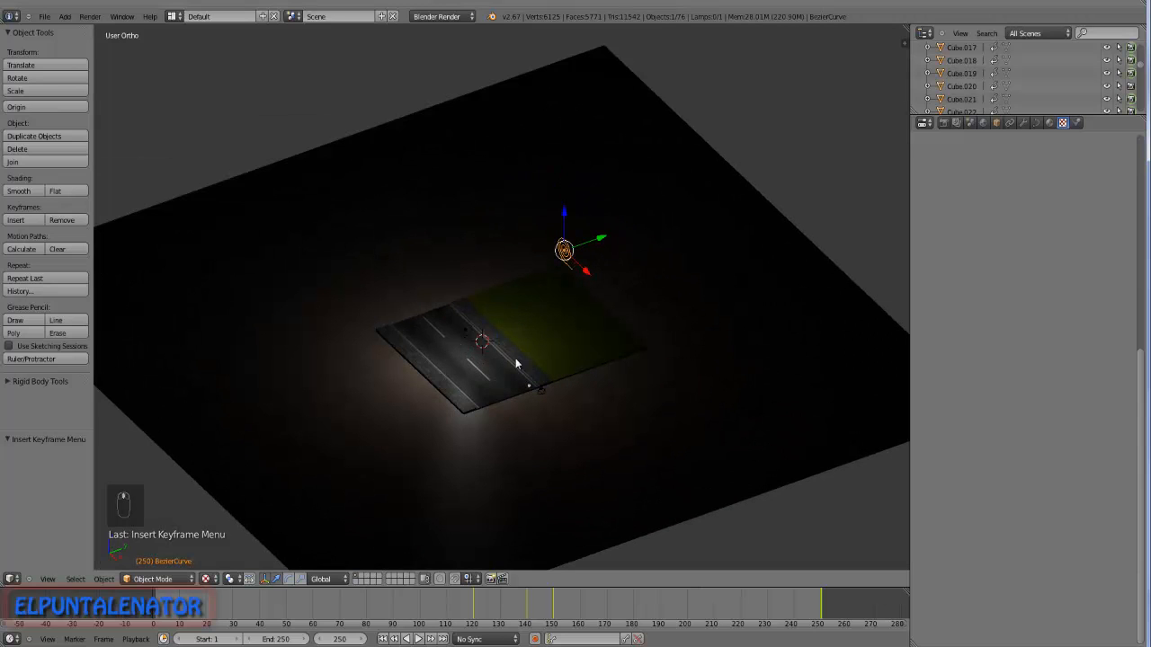
{"action": "left_click", "coordinate": [698, 607]}
{"action": "left_click_drag", "start_coordinate": [639, 610], "coordinate": [158, 614]}
{"action": "middle_click_drag", "start_coordinate": [455, 449], "coordinate": [728, 477]}
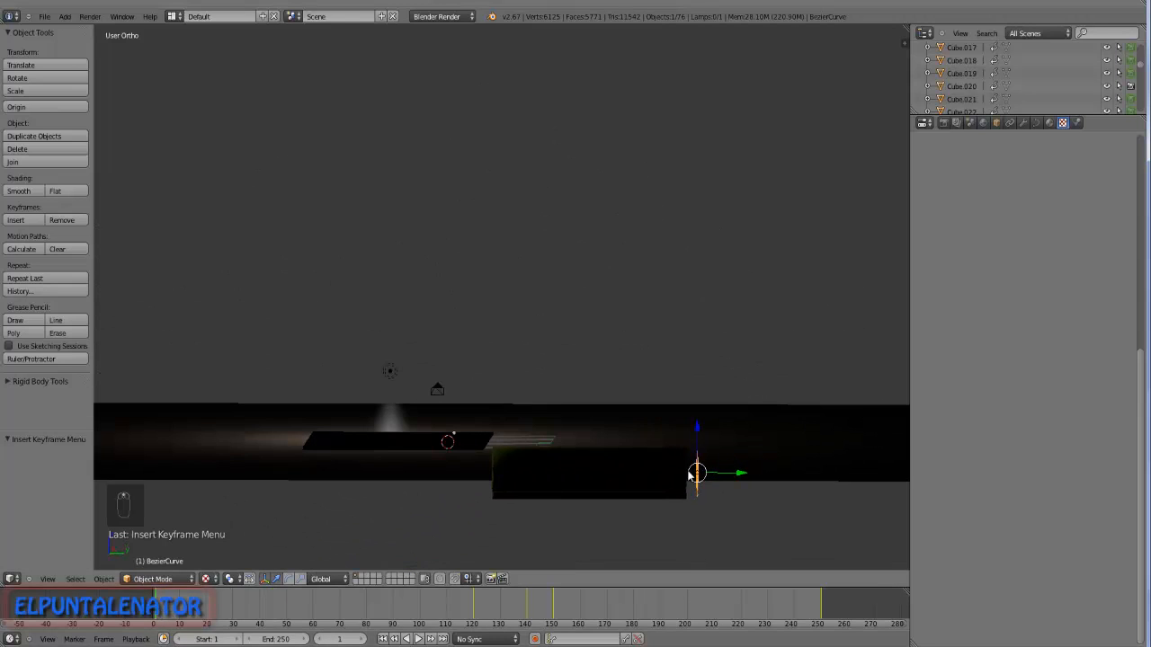
{"action": "middle_click_drag", "start_coordinate": [840, 458], "coordinate": [780, 481]}
{"action": "right_click", "coordinate": [778, 443]}
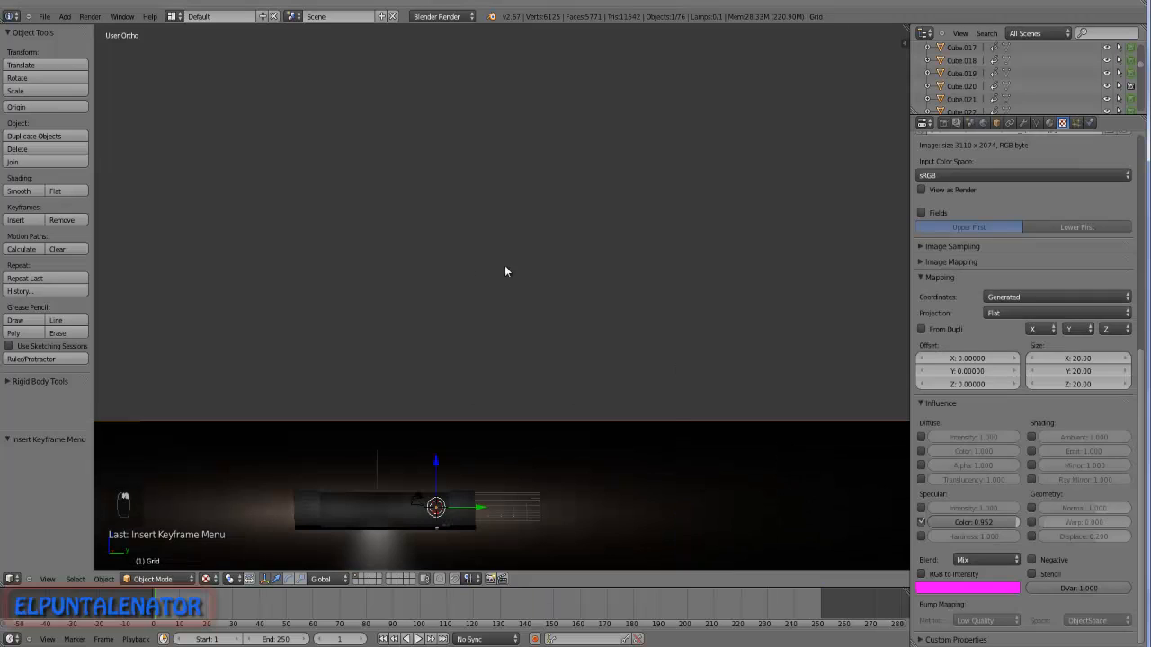
{"action": "middle_click_drag", "start_coordinate": [504, 265], "coordinate": [629, 378]}
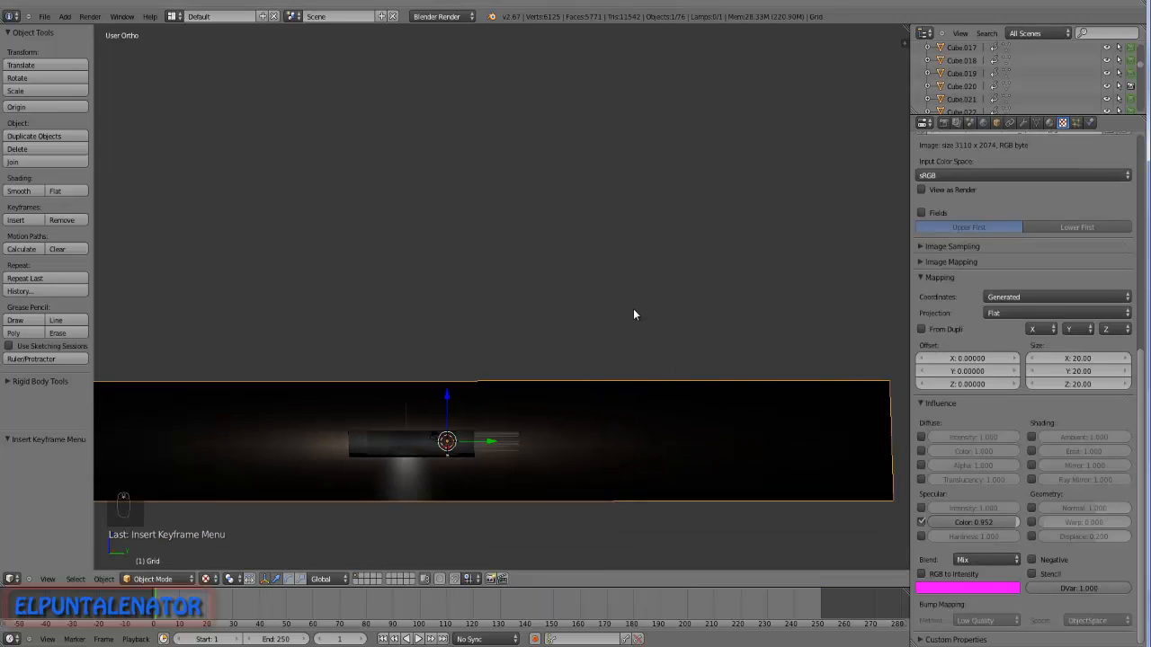
{"action": "key", "text": "h"}
{"action": "scroll", "coordinate": [630, 311], "scroll_direction": "down", "scroll_amount": 2}
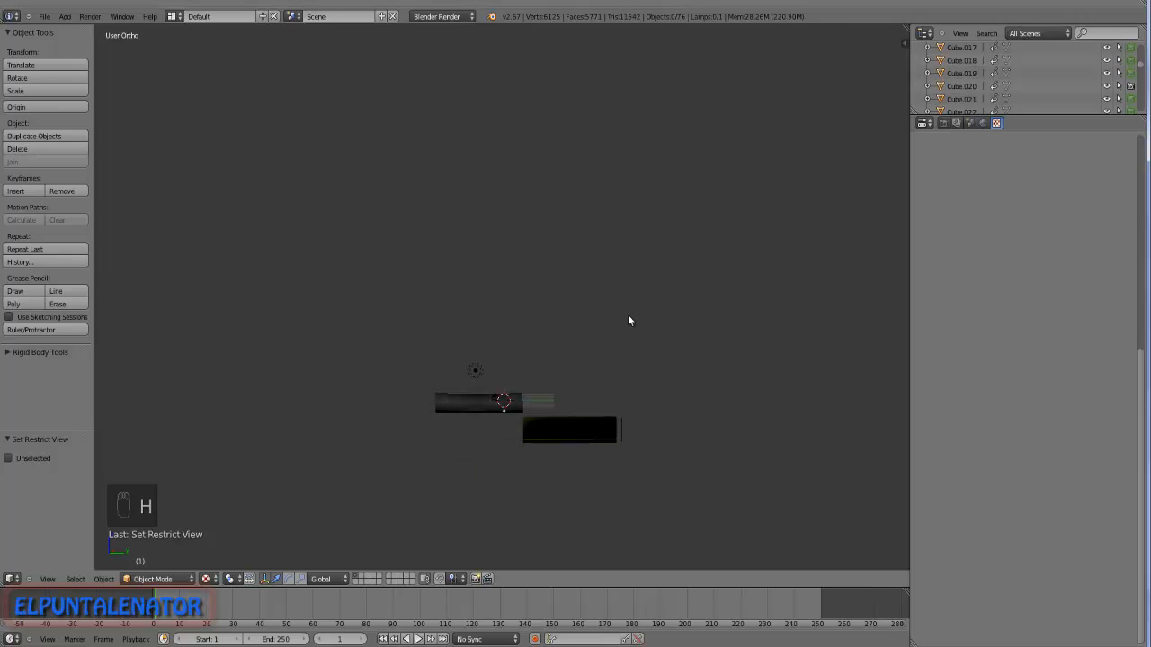
Duplicate the rolled grass strip together with its spiral curve, leaving the copies in place.
{"action": "scroll", "coordinate": [514, 433], "scroll_direction": "up", "scroll_amount": 3}
{"action": "middle_click_drag", "start_coordinate": [517, 441], "coordinate": [518, 432]}
{"action": "right_click", "coordinate": [590, 419]}
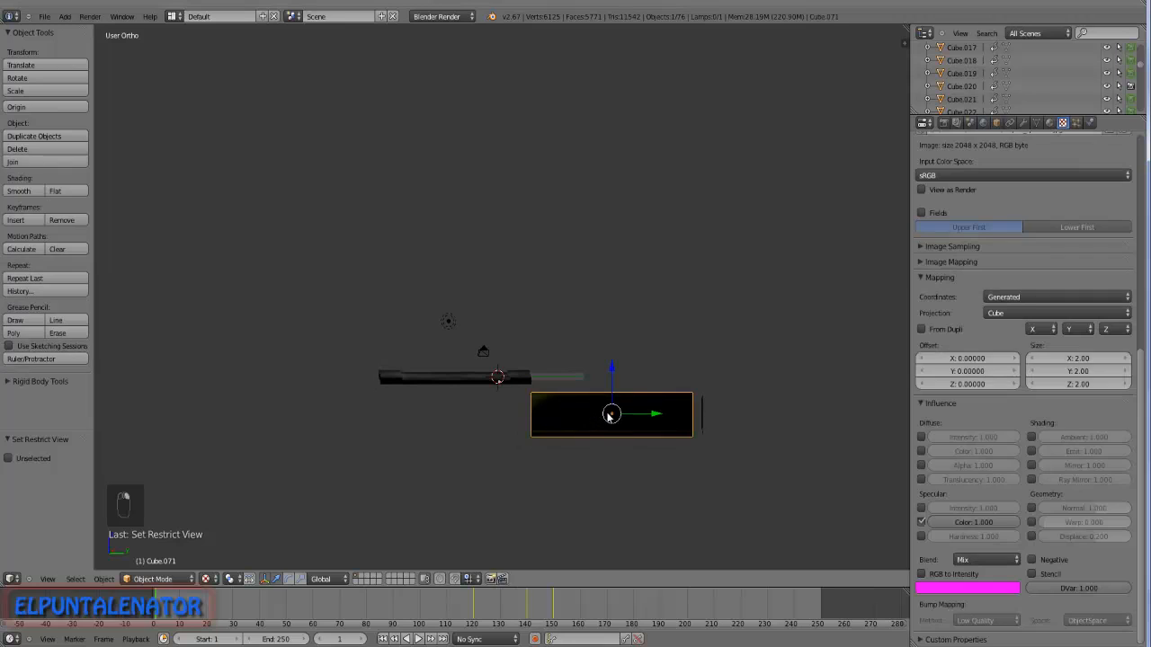
{"action": "scroll", "coordinate": [660, 410], "scroll_direction": "up", "scroll_amount": 3}
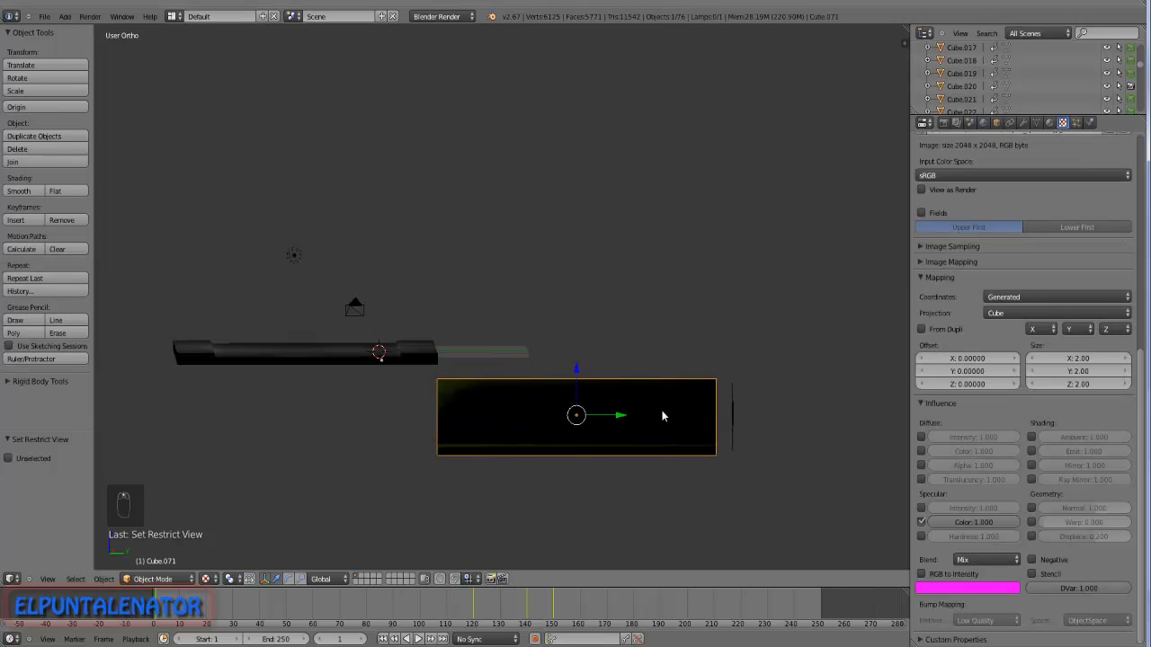
{"action": "right_click", "coordinate": [732, 410], "text": "shift"}
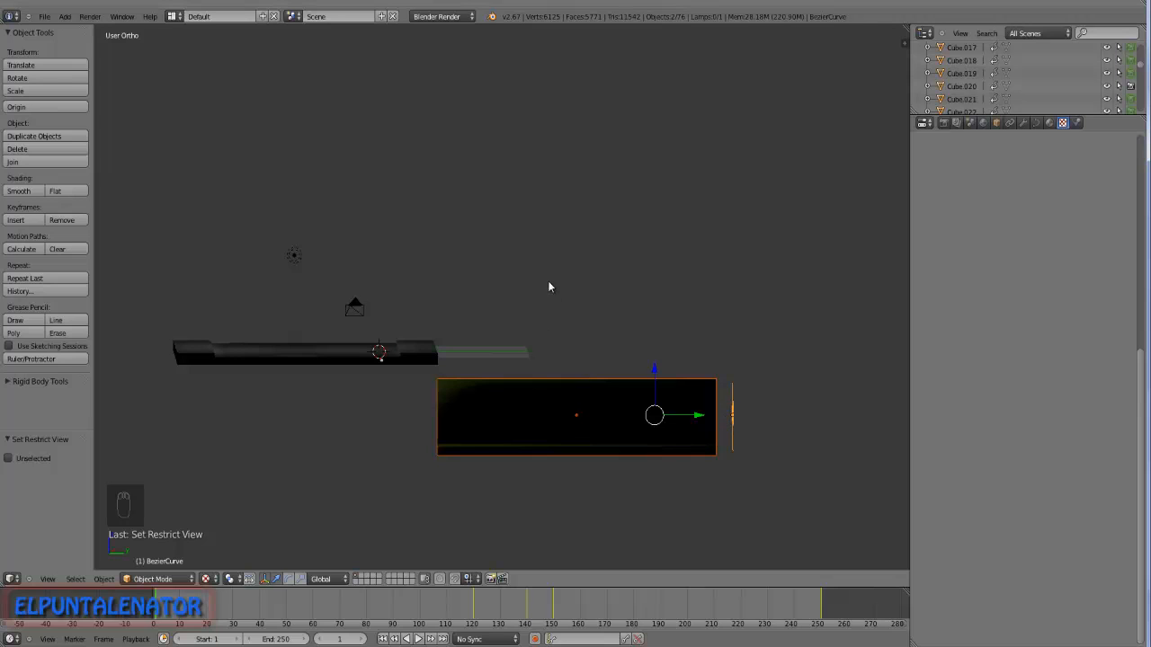
{"action": "key", "text": "shift+d"}
{"action": "right_click", "coordinate": [477, 180]}
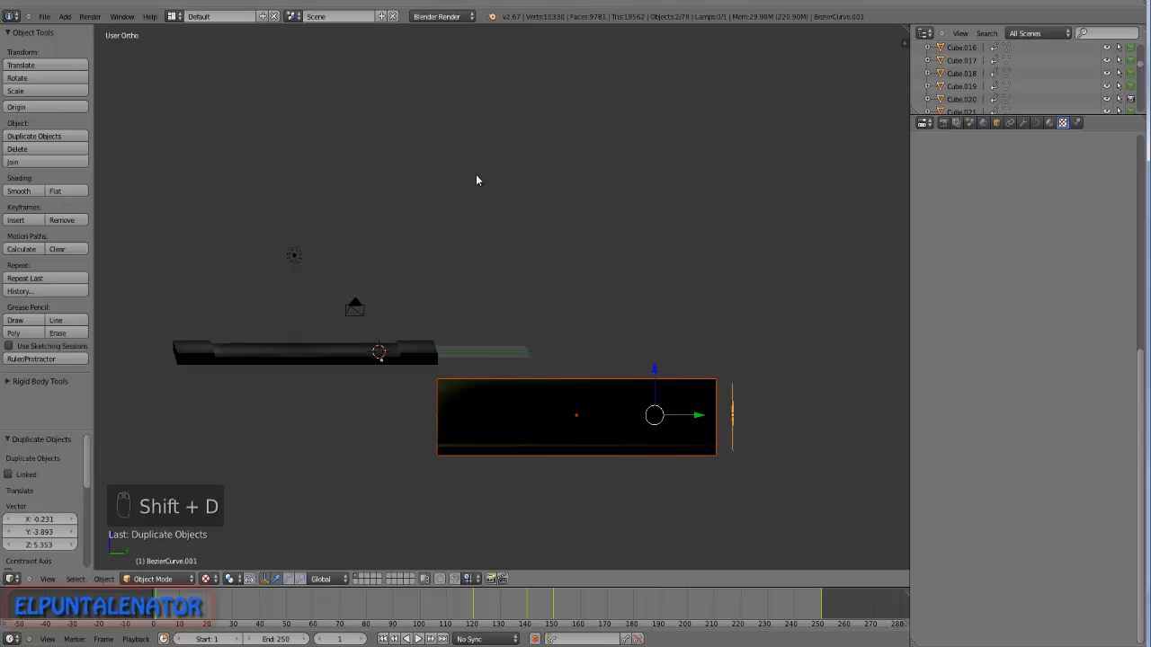
Try to move the duplicate strip and spiral about -28.4 units on Y, then at frame 9 about -23.4 units on Y.
{"action": "left_click_drag", "start_coordinate": [702, 415], "coordinate": [169, 417]}
{"action": "scroll", "coordinate": [526, 393], "scroll_direction": "down", "scroll_amount": 3}
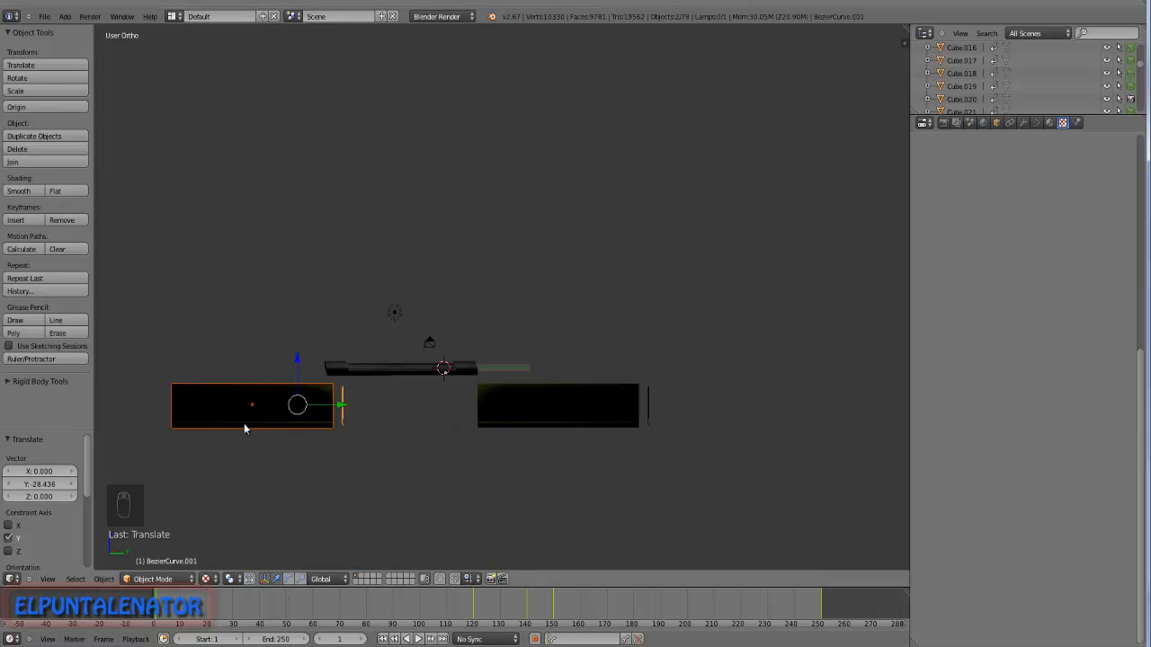
{"action": "scroll", "coordinate": [244, 423], "scroll_direction": "up", "scroll_amount": 1}
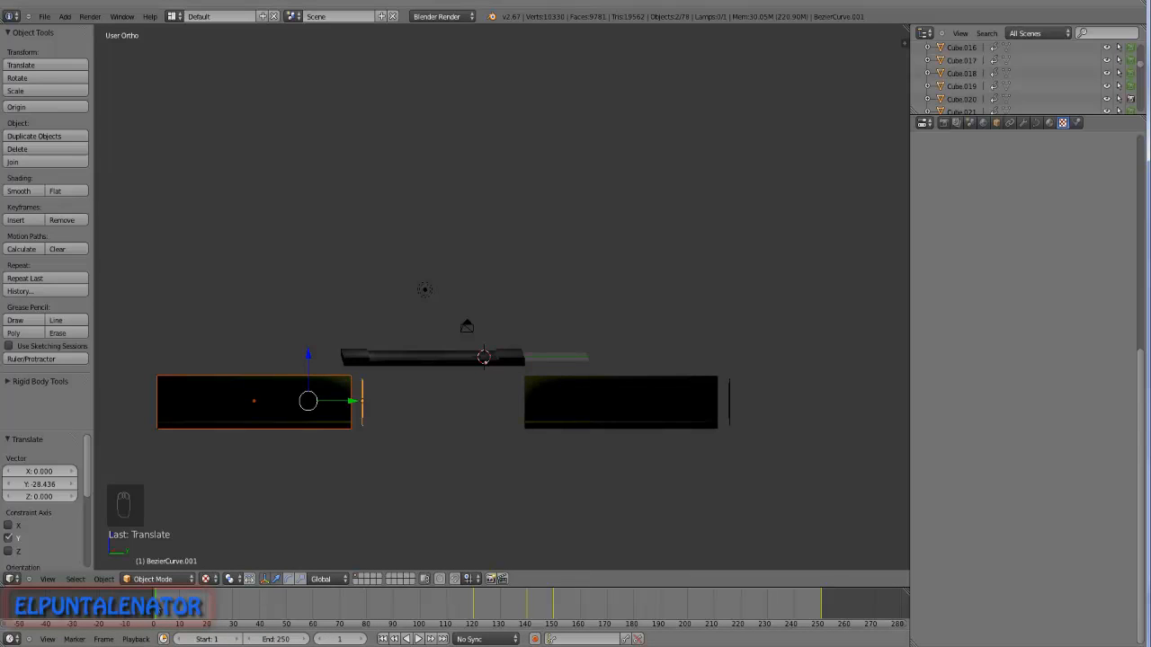
{"action": "left_click_drag", "start_coordinate": [158, 608], "coordinate": [178, 608]}
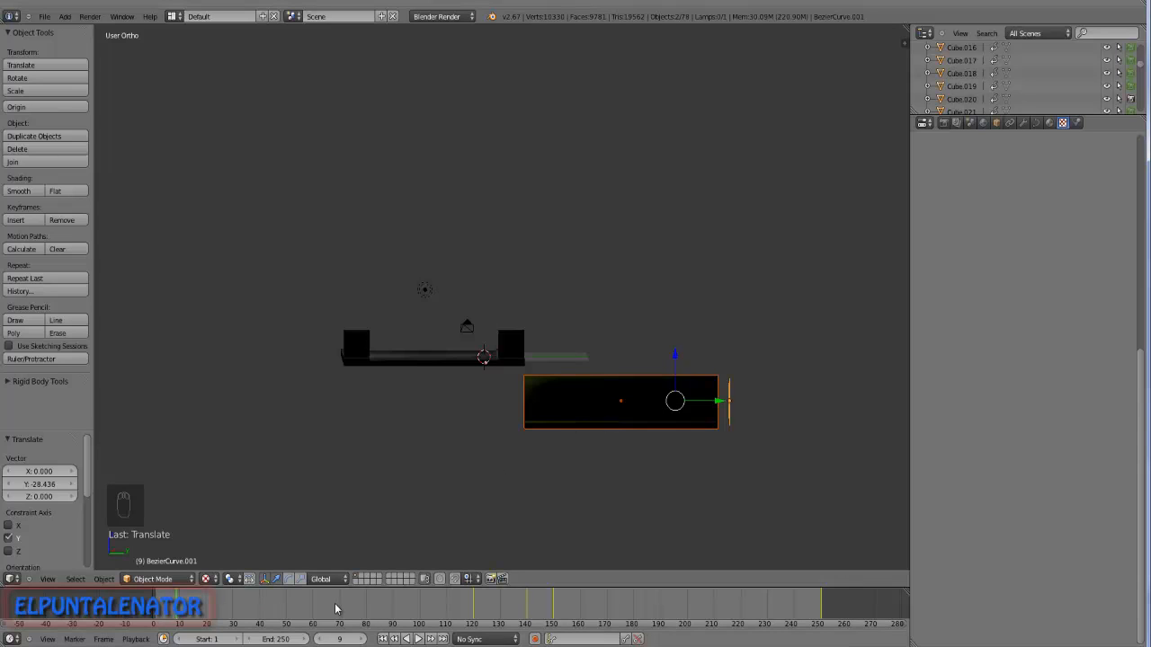
{"action": "left_click_drag", "start_coordinate": [721, 400], "coordinate": [390, 432]}
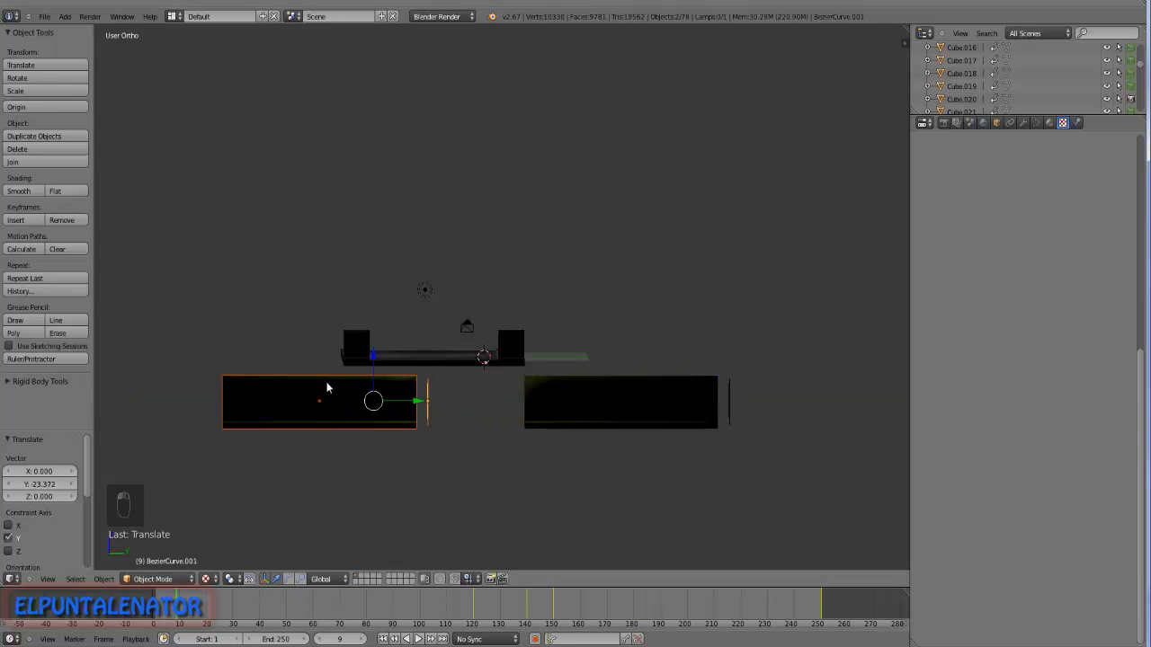
{"action": "scroll", "coordinate": [327, 387], "scroll_direction": "up", "scroll_amount": 1}
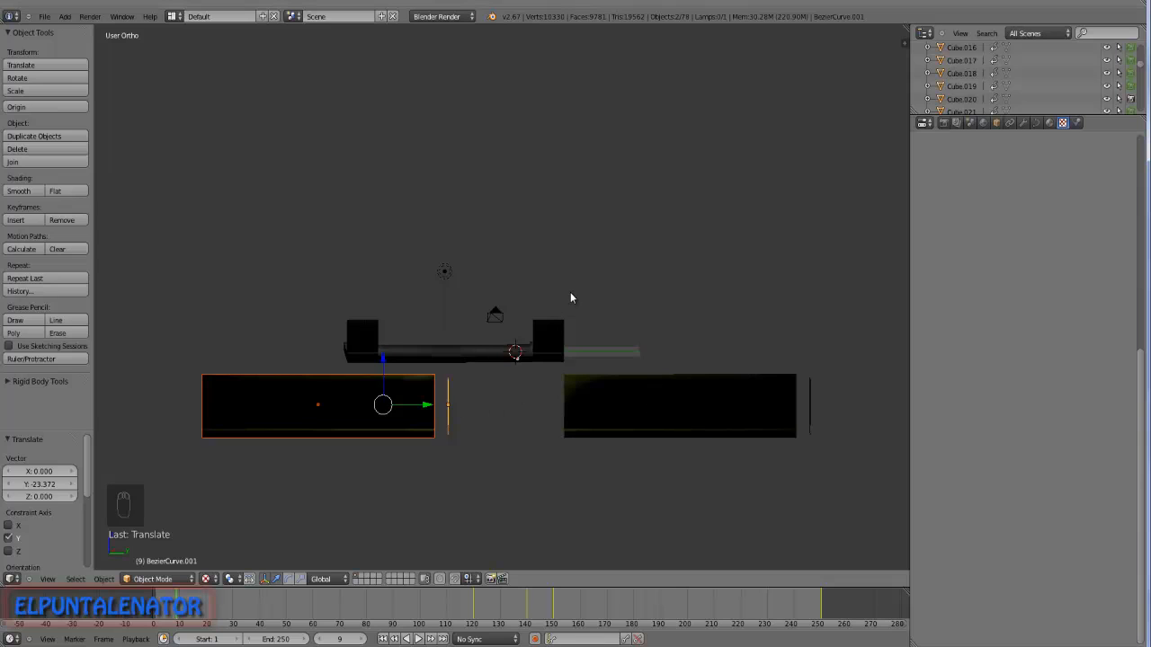
Add a Plain Axes empty, raise it about 2.9 units on Z and shift it about 10.3 units on Y beside the road.
{"action": "key", "text": "shift+a"}
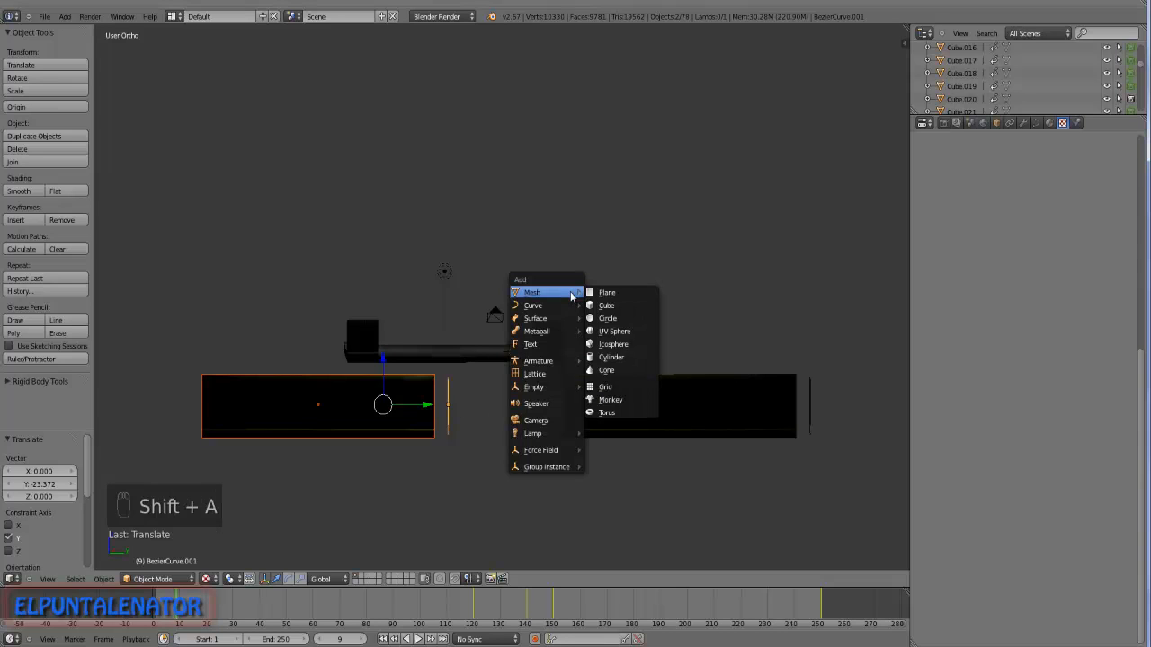
{"action": "mouse_move", "coordinate": [559, 388]}
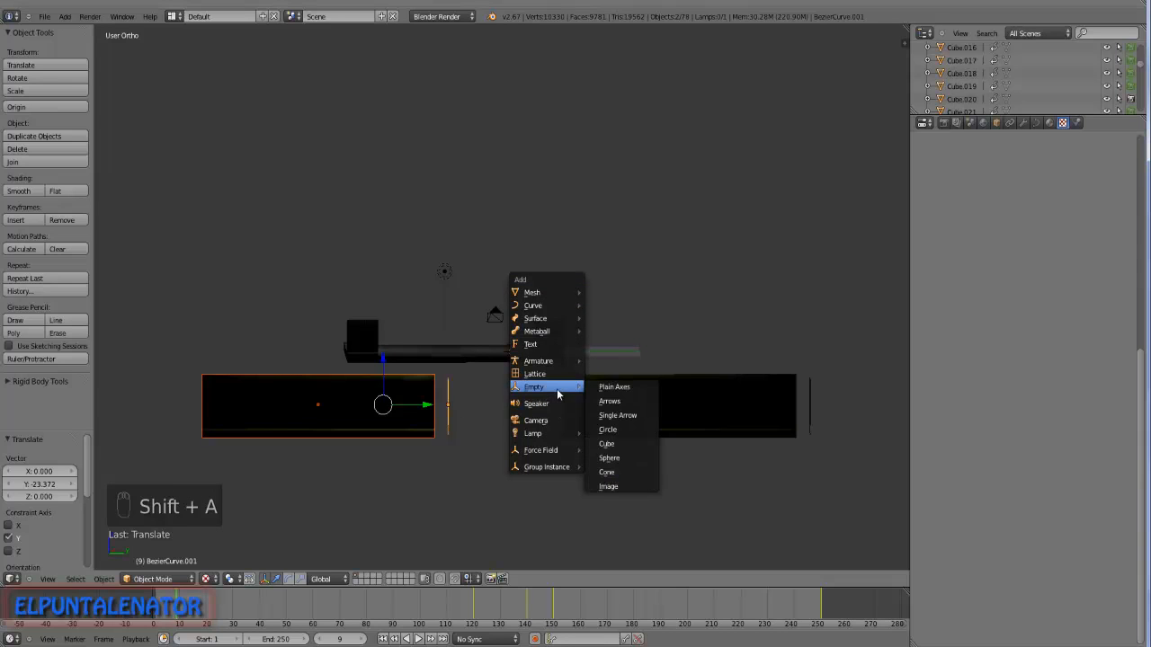
{"action": "left_click", "coordinate": [621, 389]}
{"action": "middle_click_drag", "start_coordinate": [528, 352], "coordinate": [494, 363]}
{"action": "left_click_drag", "start_coordinate": [494, 363], "coordinate": [377, 308]}
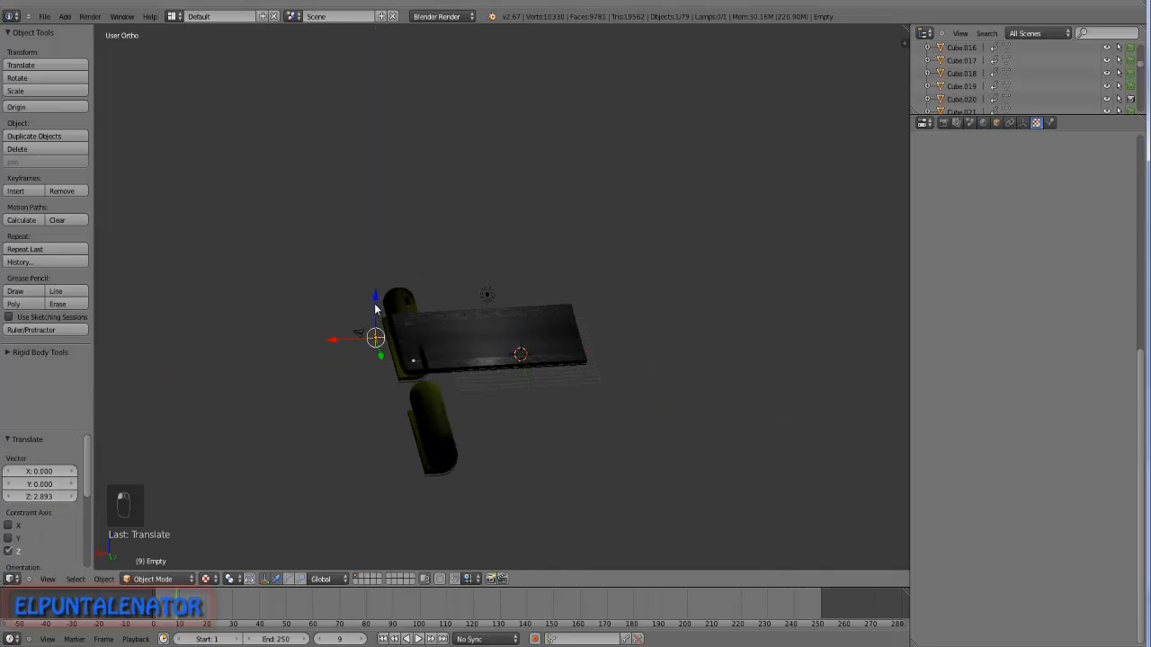
{"action": "left_click_drag", "start_coordinate": [336, 347], "coordinate": [372, 343]}
{"action": "middle_click_drag", "start_coordinate": [366, 356], "coordinate": [505, 330]}
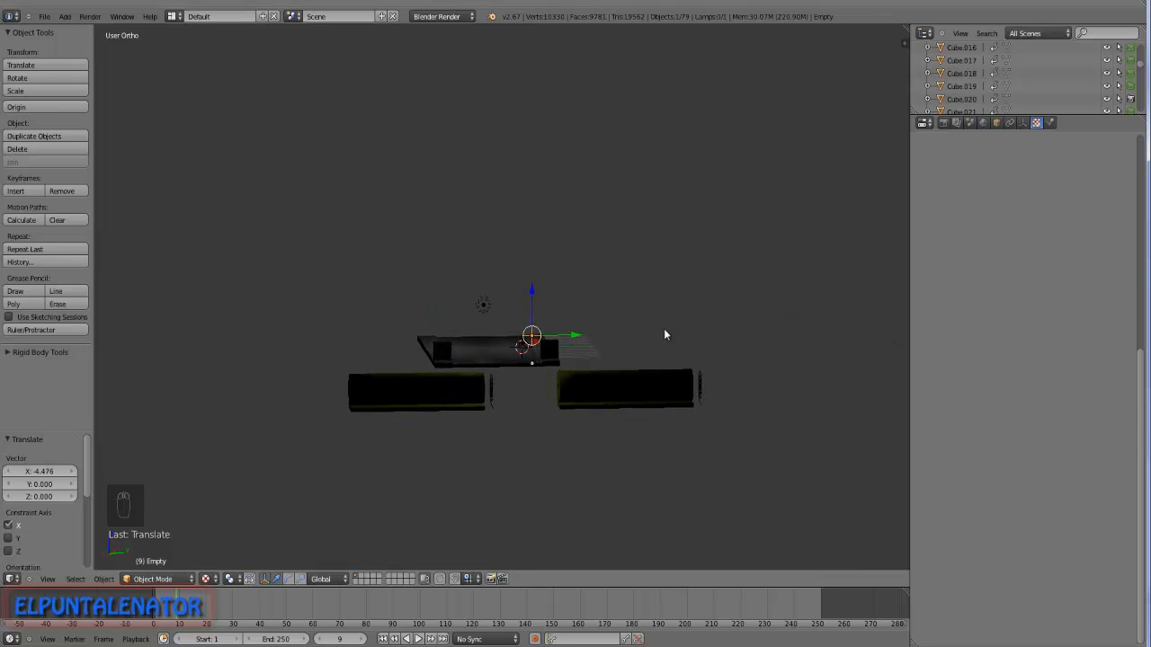
{"action": "left_click_drag", "start_coordinate": [573, 338], "coordinate": [666, 335]}
{"action": "scroll", "coordinate": [578, 358], "scroll_direction": "up", "scroll_amount": 3}
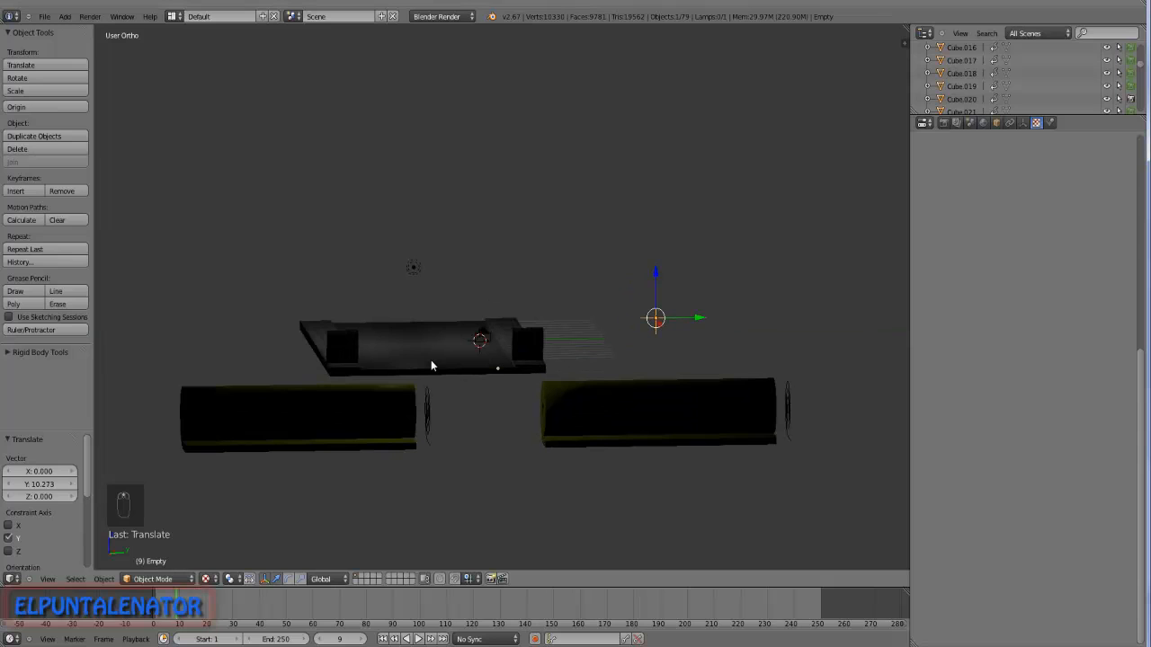
Parent the duplicate grass strip and its spiral curve to the empty using the Object option, and return to frame 1.
{"action": "right_click", "coordinate": [370, 410]}
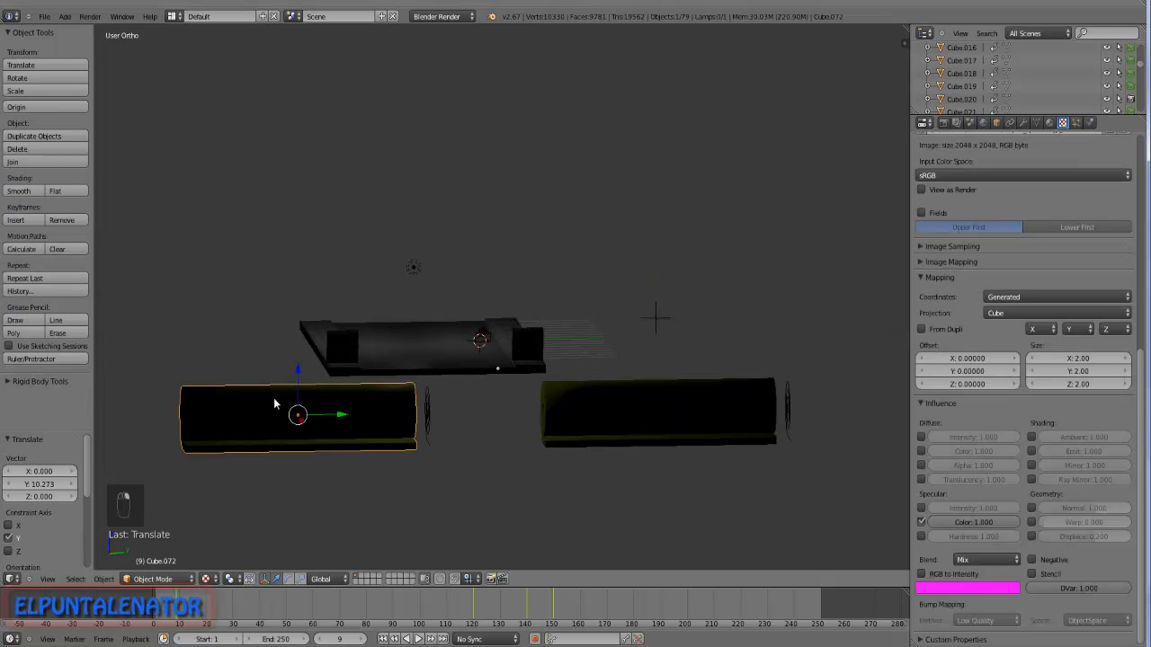
{"action": "right_click", "coordinate": [427, 414], "text": "shift"}
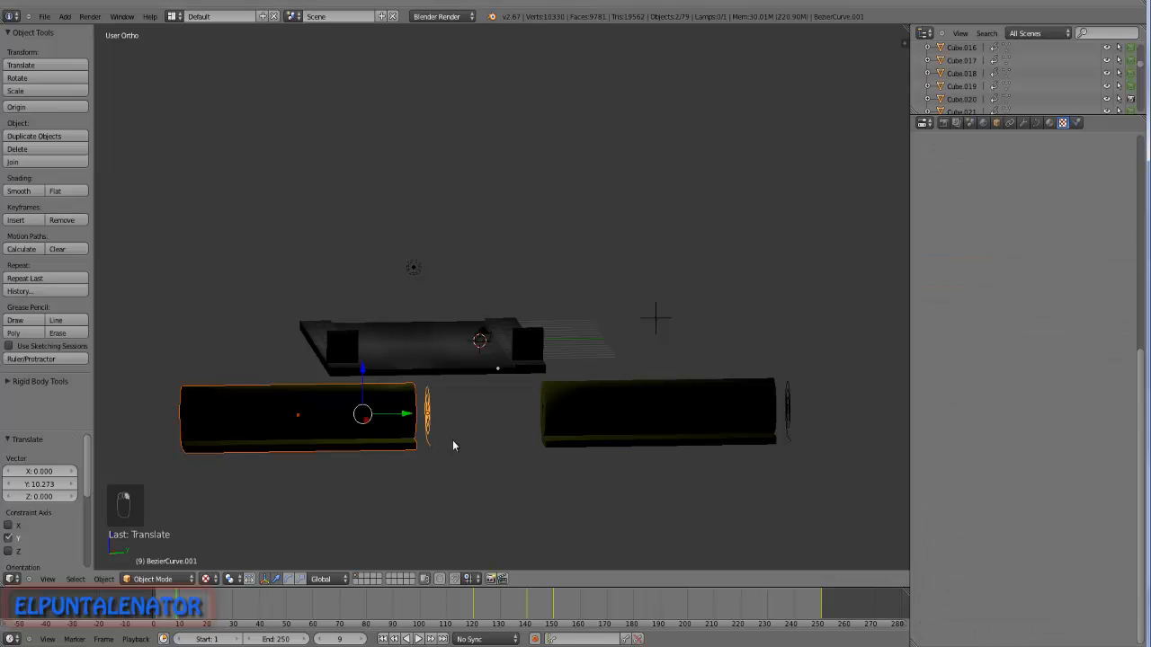
{"action": "right_click", "coordinate": [655, 319], "text": "shift"}
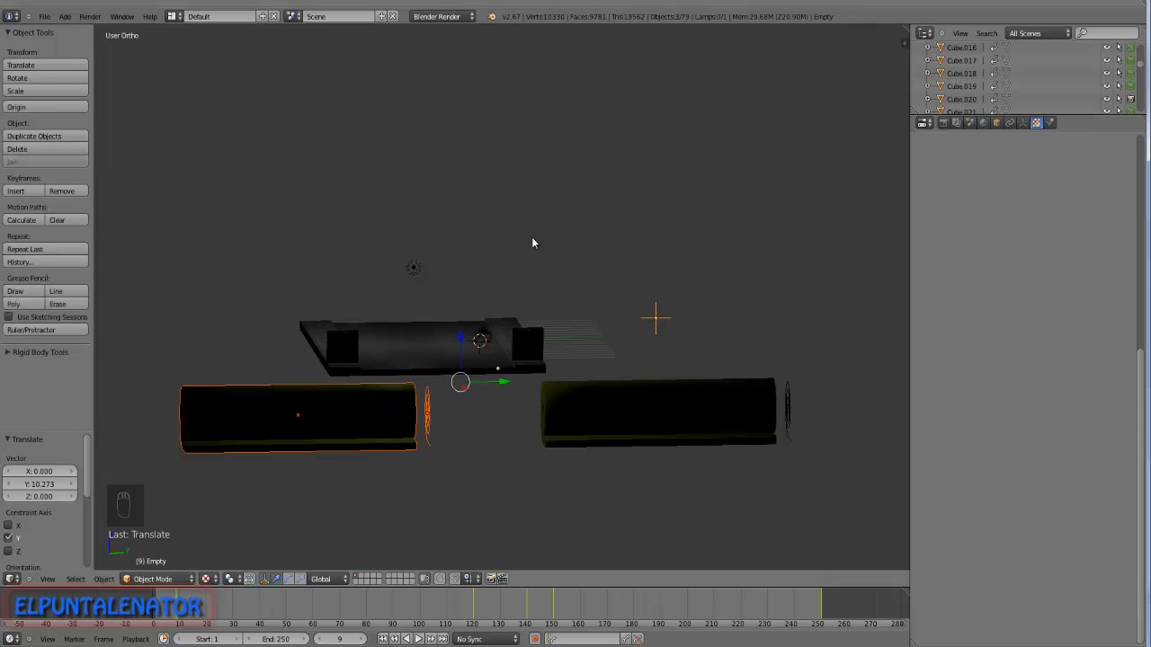
{"action": "key", "text": "ctrl+p"}
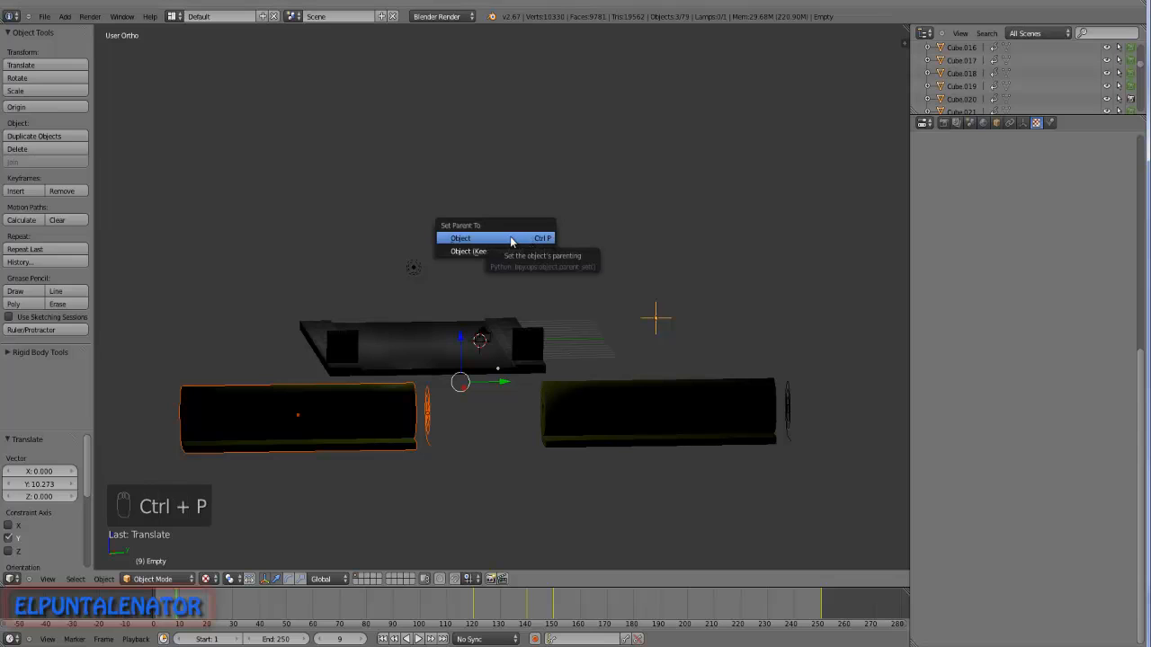
{"action": "left_click", "coordinate": [510, 238]}
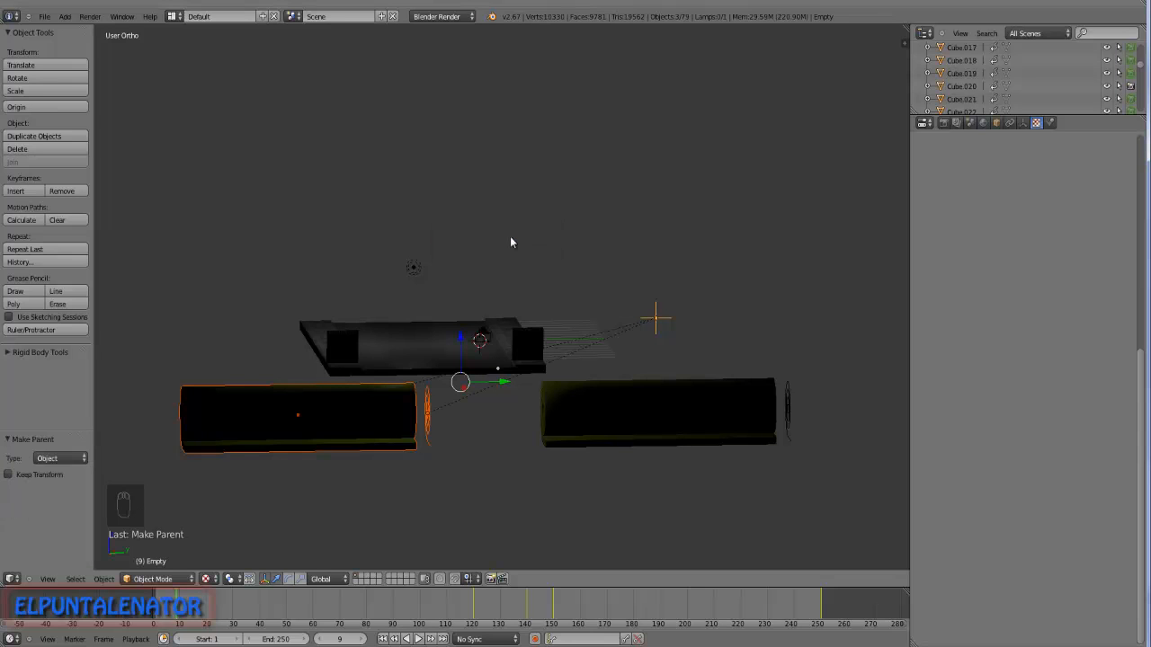
{"action": "scroll", "coordinate": [474, 389], "scroll_direction": "up", "scroll_amount": 5}
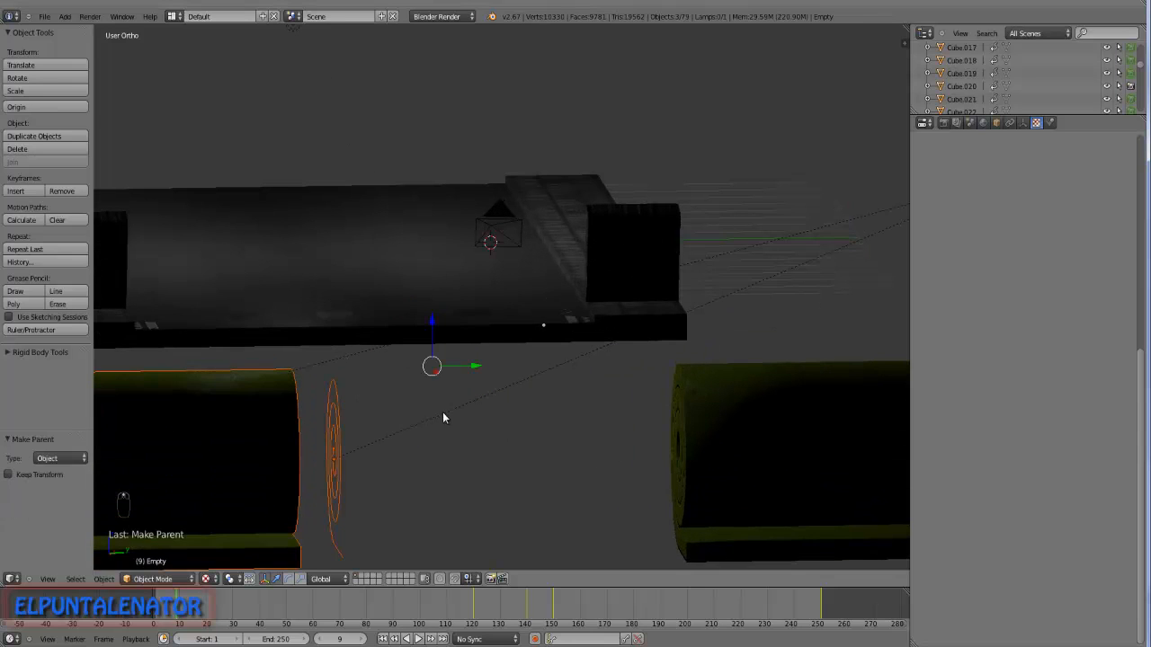
{"action": "scroll", "coordinate": [859, 297], "scroll_direction": "down", "scroll_amount": 4}
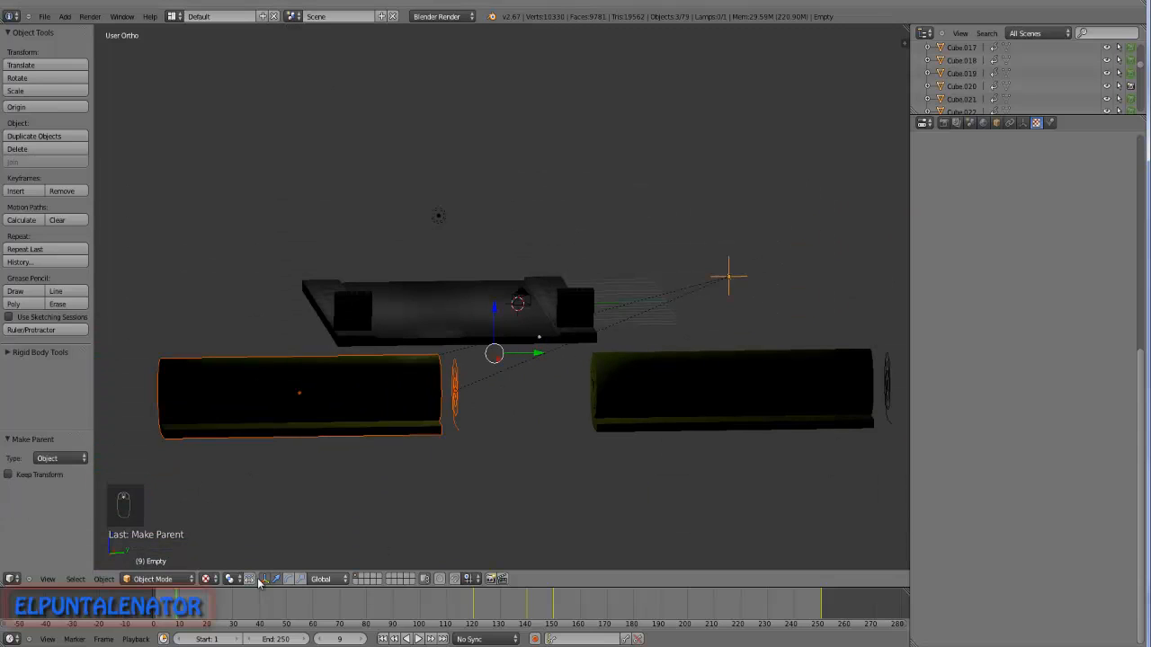
{"action": "left_click_drag", "start_coordinate": [178, 607], "coordinate": [157, 609]}
{"action": "scroll", "coordinate": [594, 369], "scroll_direction": "down", "scroll_amount": 2}
{"action": "middle_click_drag", "start_coordinate": [626, 409], "coordinate": [605, 395]}
{"action": "scroll", "coordinate": [657, 385], "scroll_direction": "up", "scroll_amount": 3}
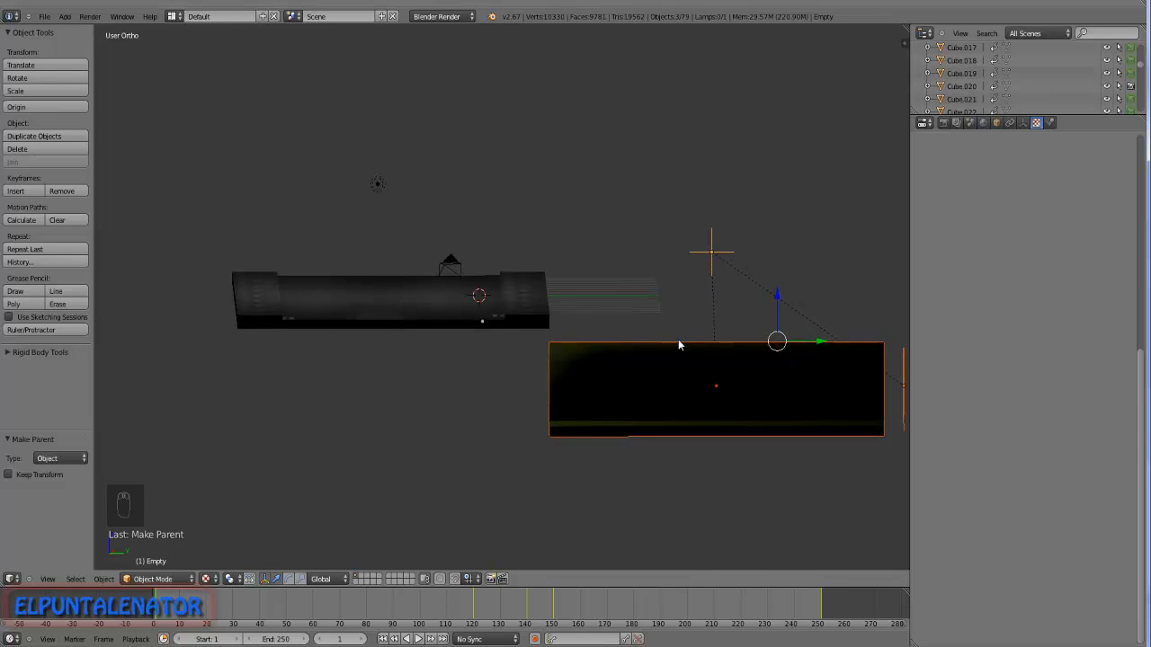
Try to move the empty, duplicate strip and spiral together about -2.4 units on Y, and undo the move.
{"action": "left_click", "coordinate": [808, 346]}
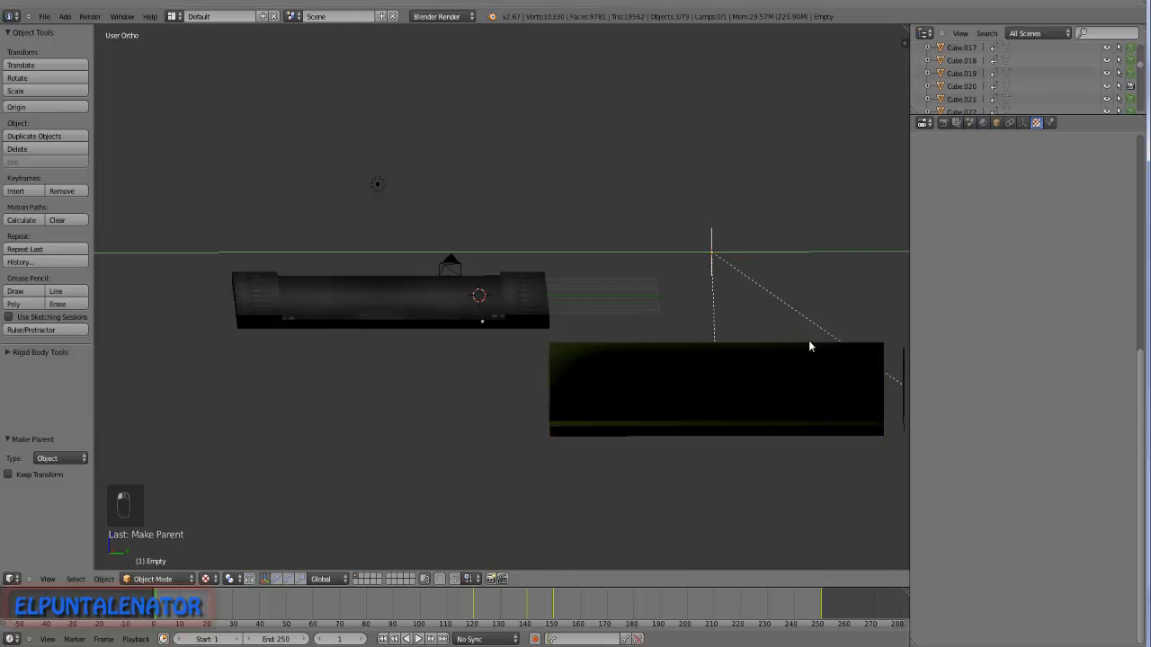
{"action": "left_click", "coordinate": [767, 341]}
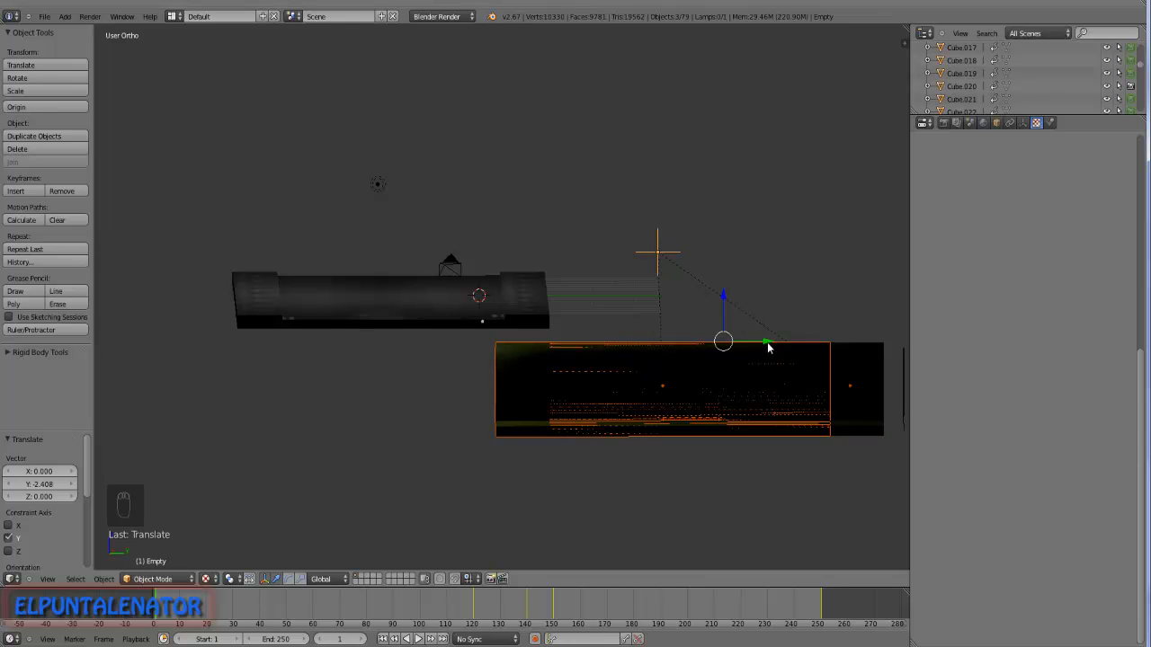
{"action": "key", "text": "ctrl+z"}
Select only the empty and move it about -28.7 units on Y to carry the duplicate roll to the road's opposite side.
{"action": "right_click", "coordinate": [708, 250]}
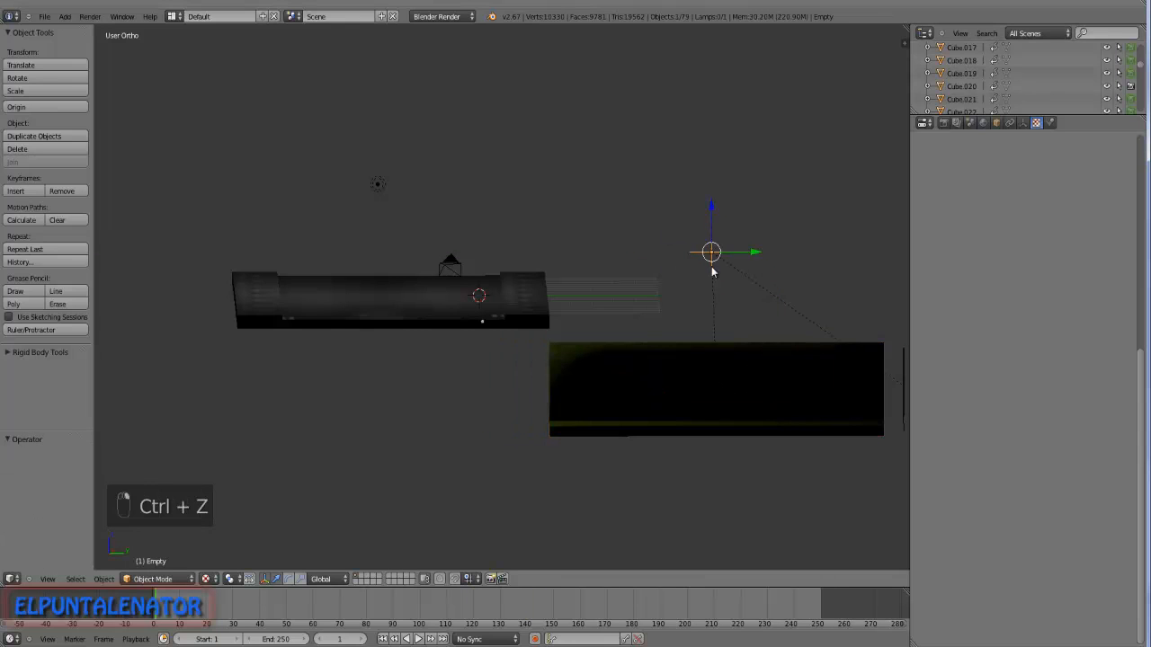
{"action": "left_click_drag", "start_coordinate": [756, 252], "coordinate": [115, 276]}
{"action": "scroll", "coordinate": [506, 172], "scroll_direction": "down", "scroll_amount": 3}
{"action": "scroll", "coordinate": [308, 261], "scroll_direction": "up", "scroll_amount": 2}
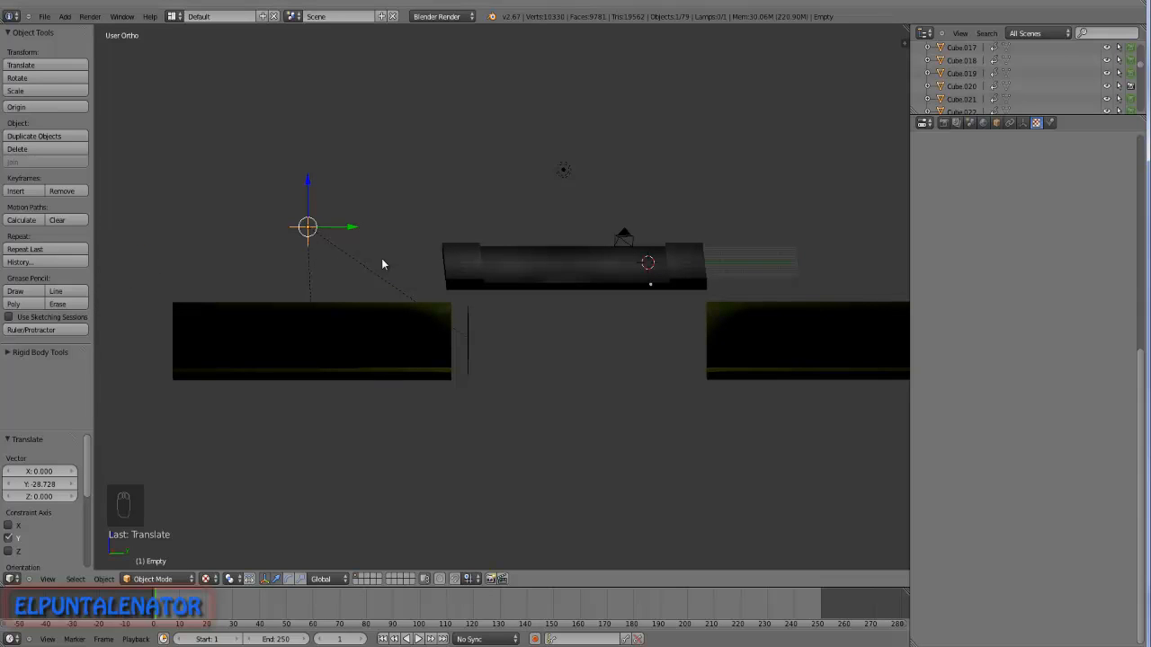
Examine the duplicate roll's alignment with the road edge from the back and left orthographic views, advancing to frame 136.
{"action": "key", "text": "ctrl+KP_1"}
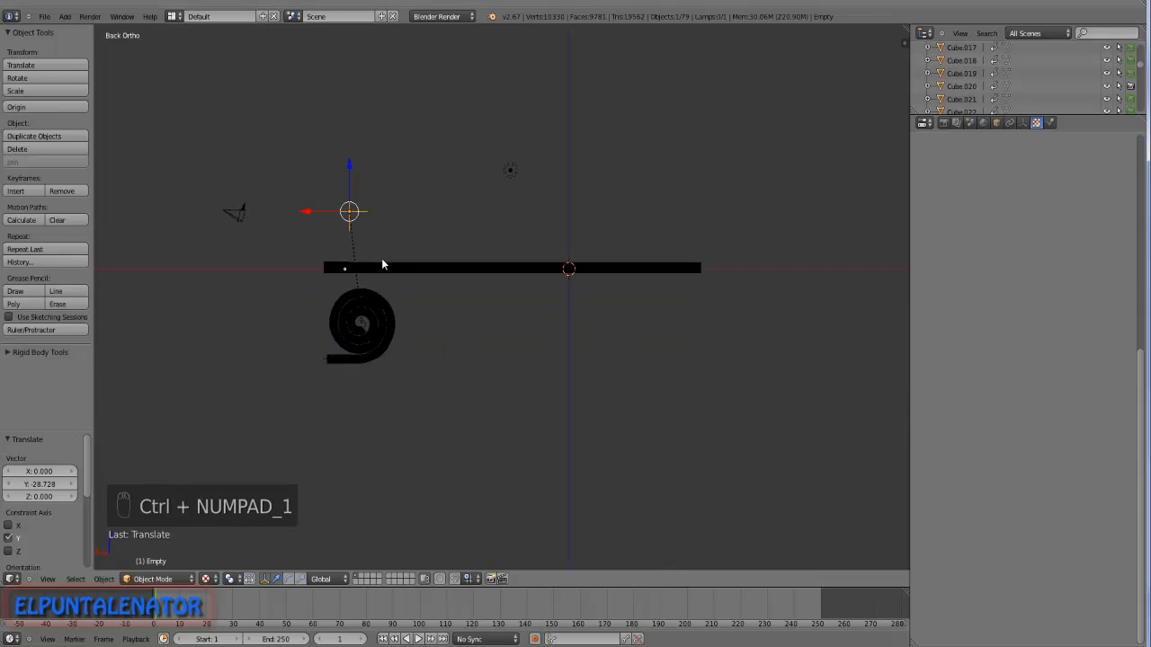
{"action": "key", "text": "ctrl+KP_3"}
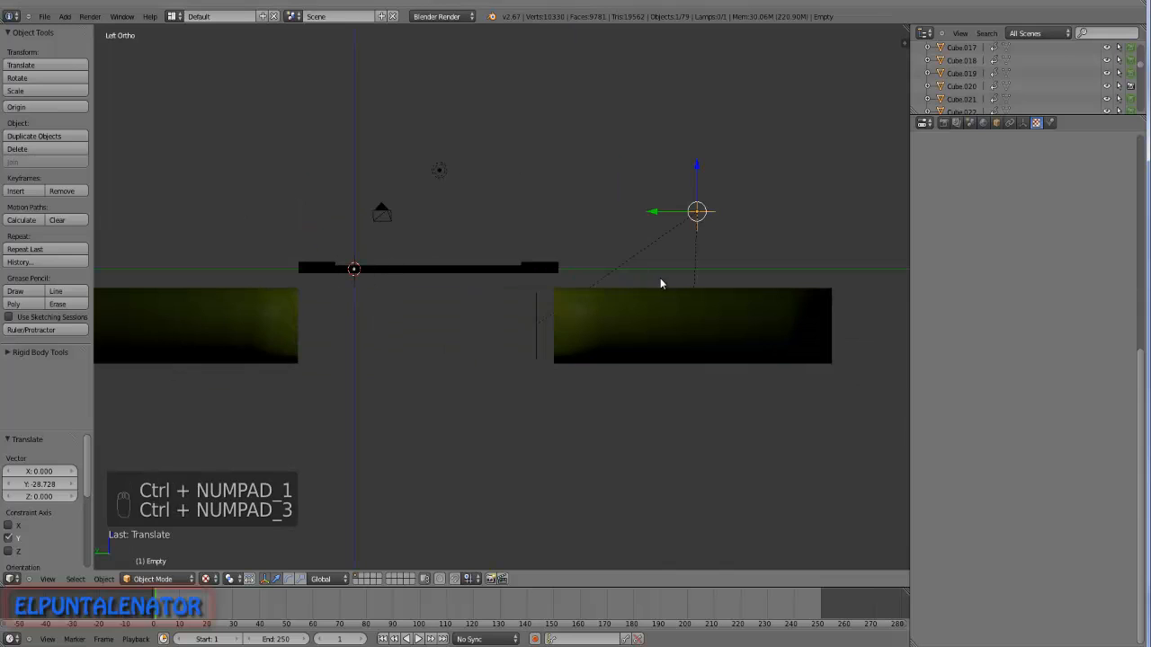
{"action": "scroll", "coordinate": [660, 280], "scroll_direction": "up", "scroll_amount": 4}
{"action": "left_click_drag", "start_coordinate": [159, 608], "coordinate": [516, 612]}
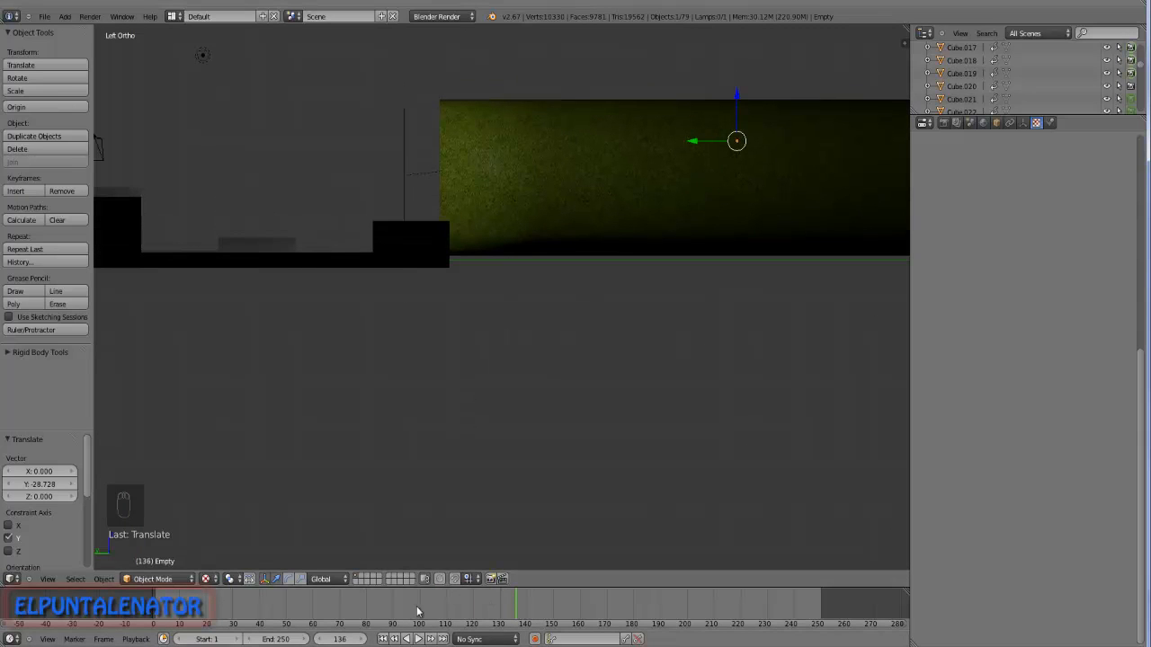
{"action": "scroll", "coordinate": [418, 342], "scroll_direction": "down", "scroll_amount": 3}
{"action": "scroll", "coordinate": [529, 164], "scroll_direction": "up", "scroll_amount": 2}
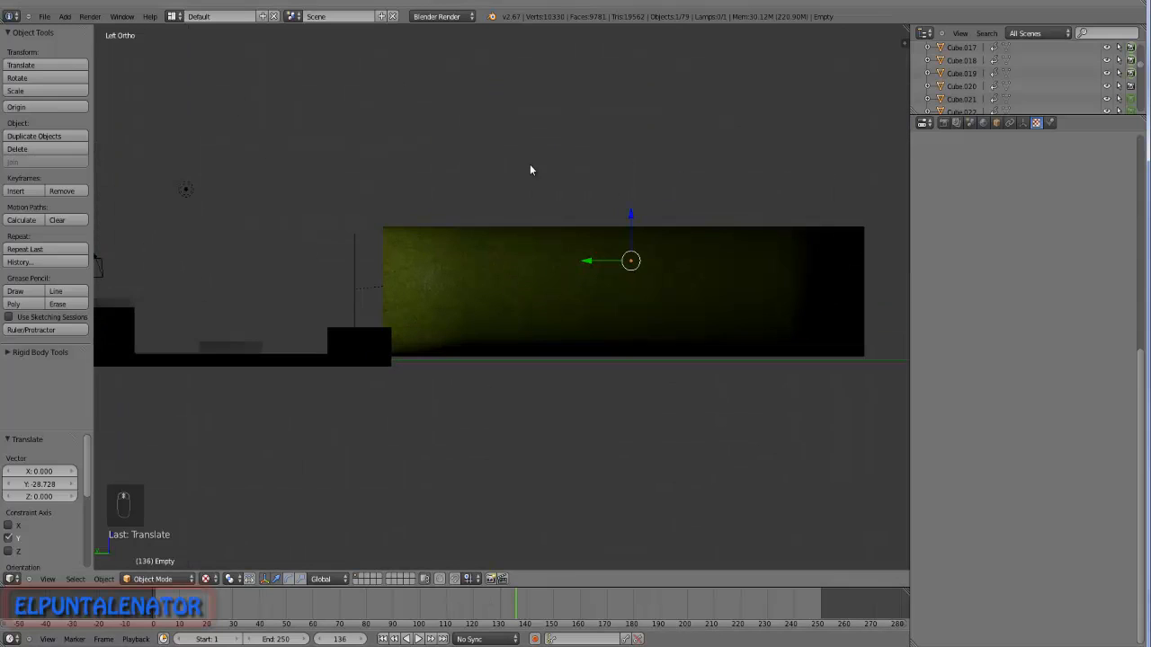
Move the empty about -0.25 units on Y so the duplicate grass roll lines up with the road's edge.
{"action": "scroll", "coordinate": [578, 269], "scroll_direction": "up", "scroll_amount": 2}
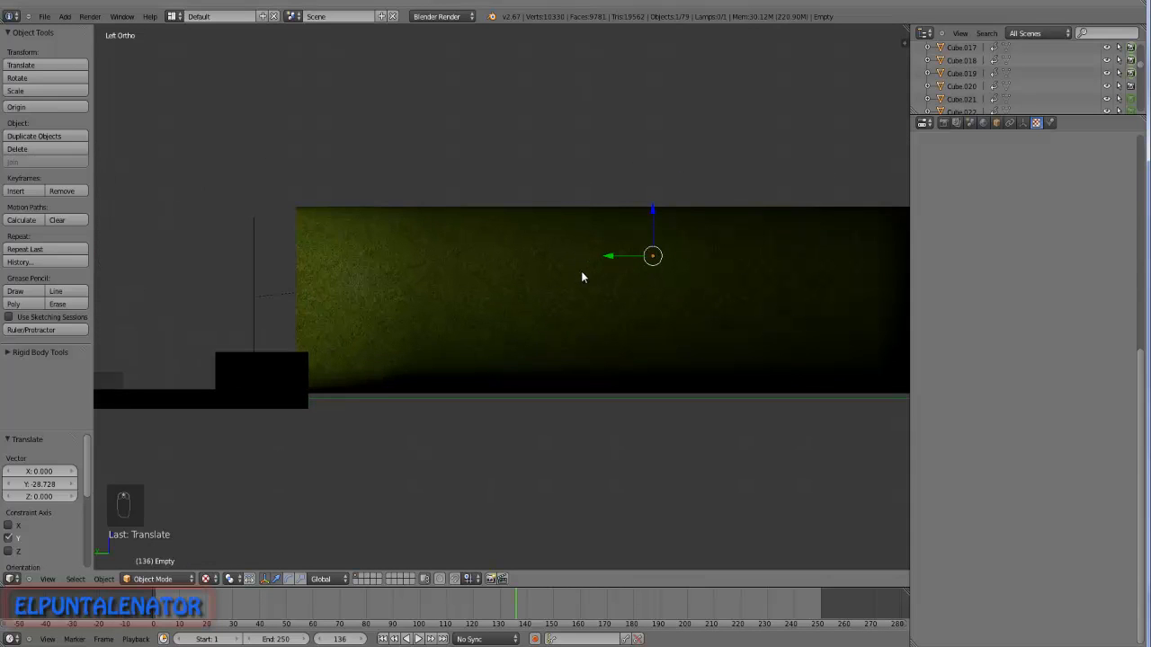
{"action": "key", "text": "g"}
{"action": "key", "text": "y"}
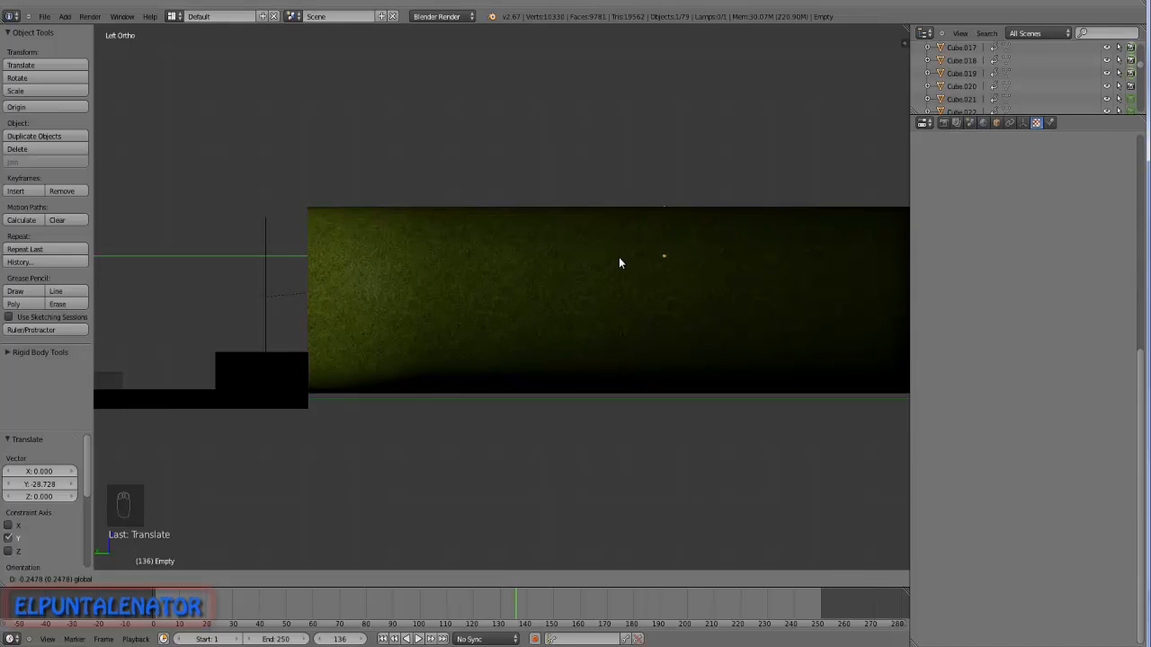
{"action": "left_click", "coordinate": [619, 262]}
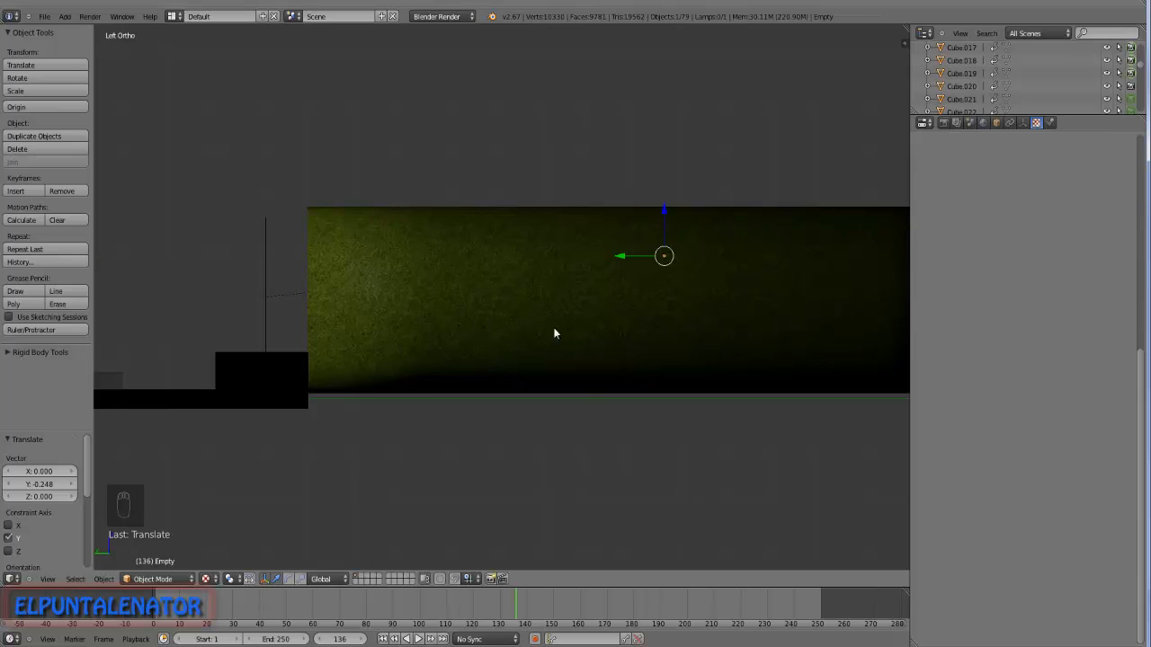
{"action": "scroll", "coordinate": [330, 400], "scroll_direction": "up", "scroll_amount": 5}
{"action": "scroll", "coordinate": [330, 399], "scroll_direction": "down", "scroll_amount": 6}
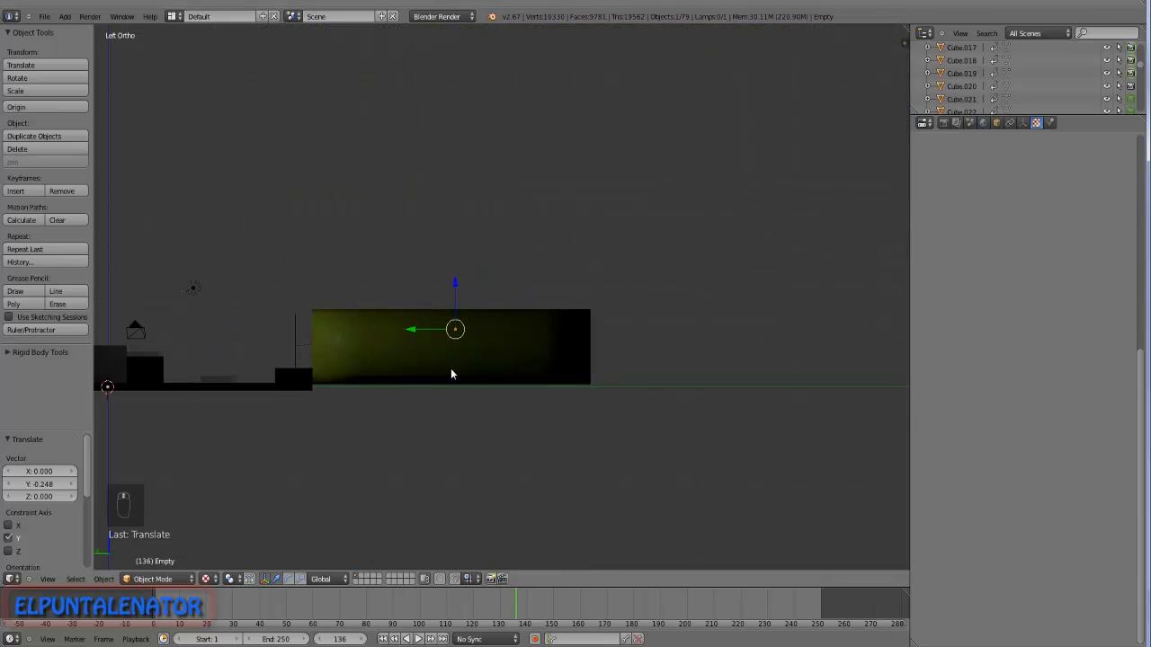
{"action": "middle_click_drag", "start_coordinate": [452, 362], "coordinate": [541, 378]}
{"action": "scroll", "coordinate": [541, 377], "scroll_direction": "down", "scroll_amount": 3}
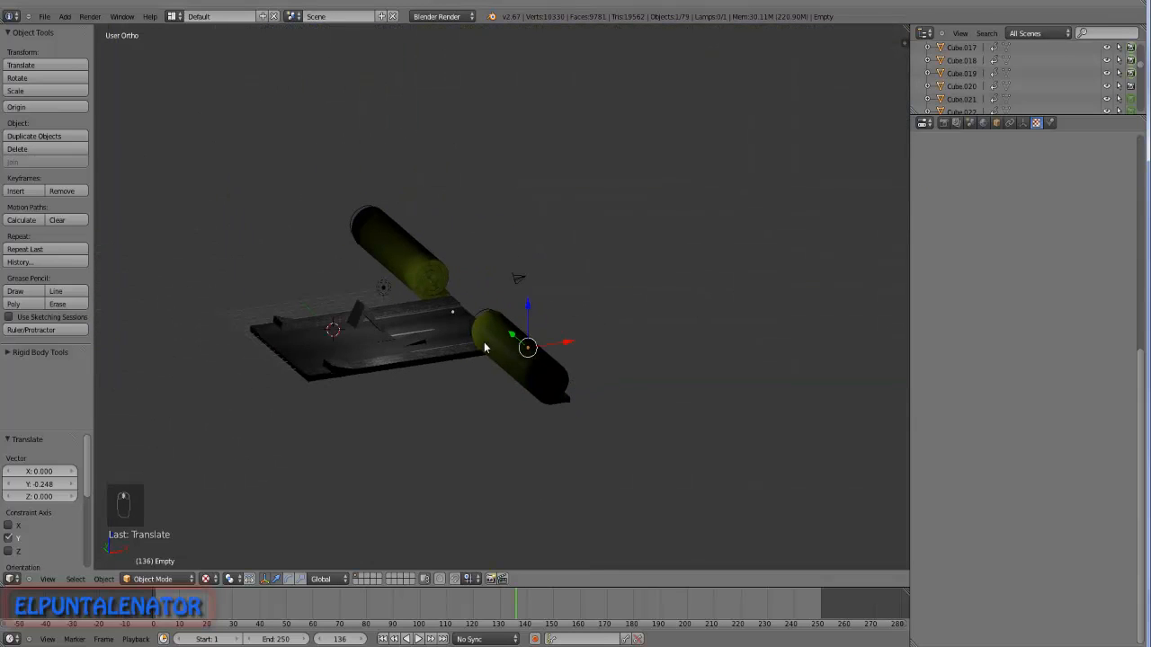
Unhide the ground plane and scrub the animation from frame 0 to frame 220 to check both grass strips unrolling.
{"action": "left_click", "coordinate": [152, 597]}
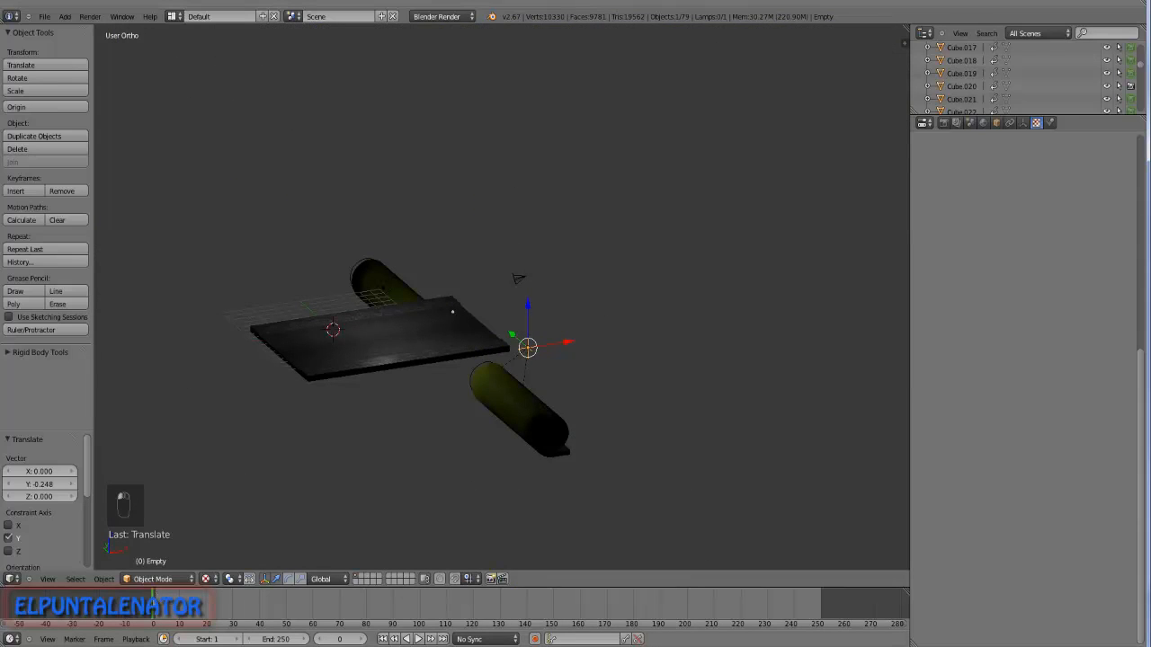
{"action": "left_click_drag", "start_coordinate": [160, 604], "coordinate": [212, 605]}
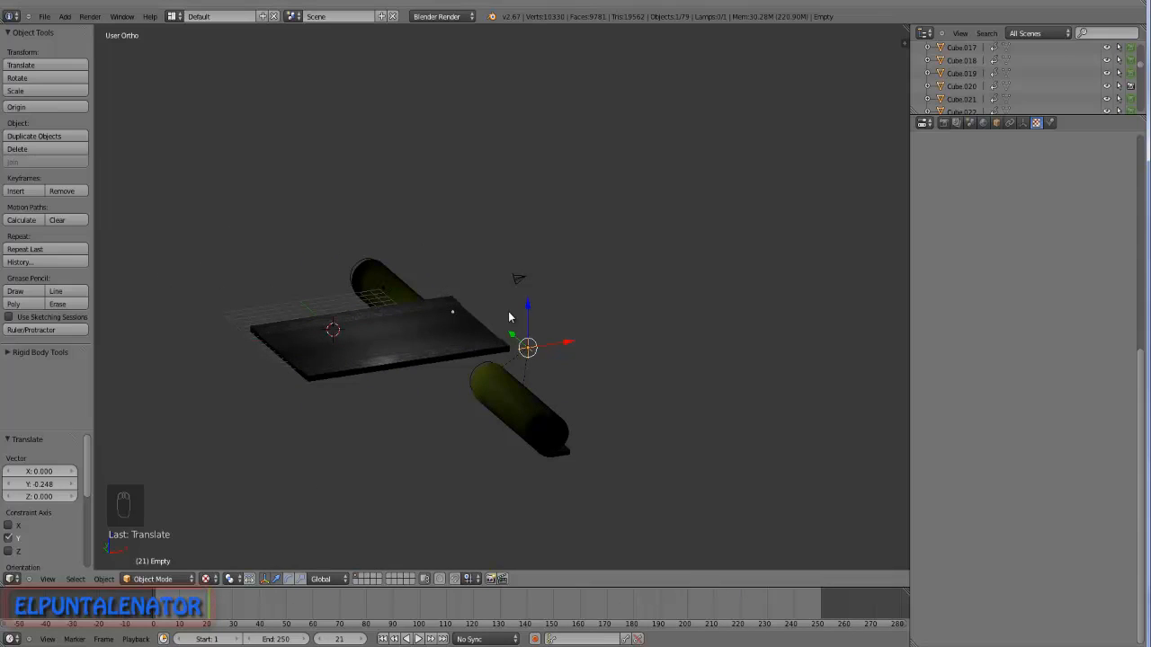
{"action": "key", "text": "alt+h"}
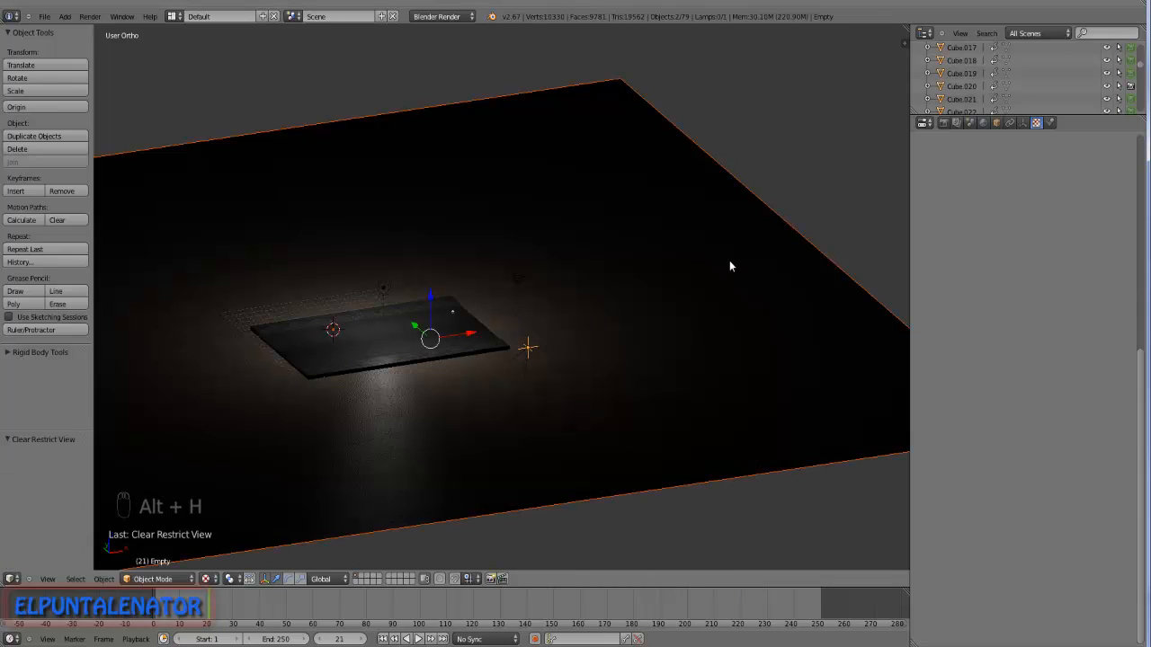
{"action": "middle_click_drag", "start_coordinate": [631, 333], "coordinate": [492, 398]}
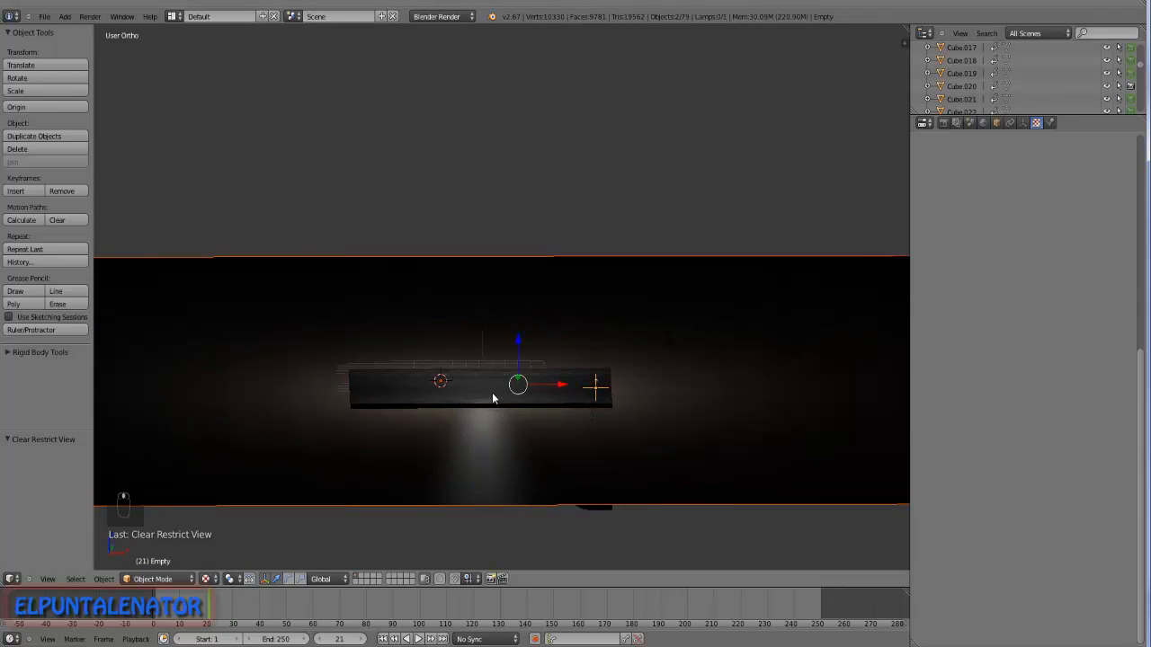
{"action": "left_click_drag", "start_coordinate": [209, 608], "coordinate": [742, 608]}
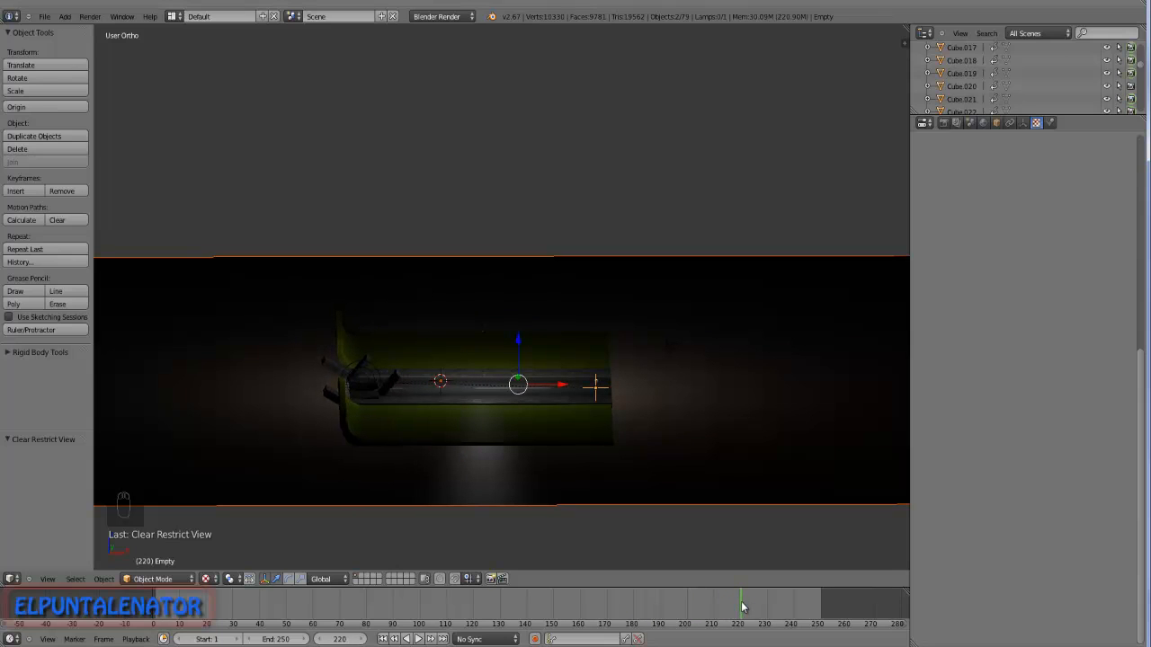
{"action": "middle_click_drag", "start_coordinate": [446, 299], "coordinate": [486, 351]}
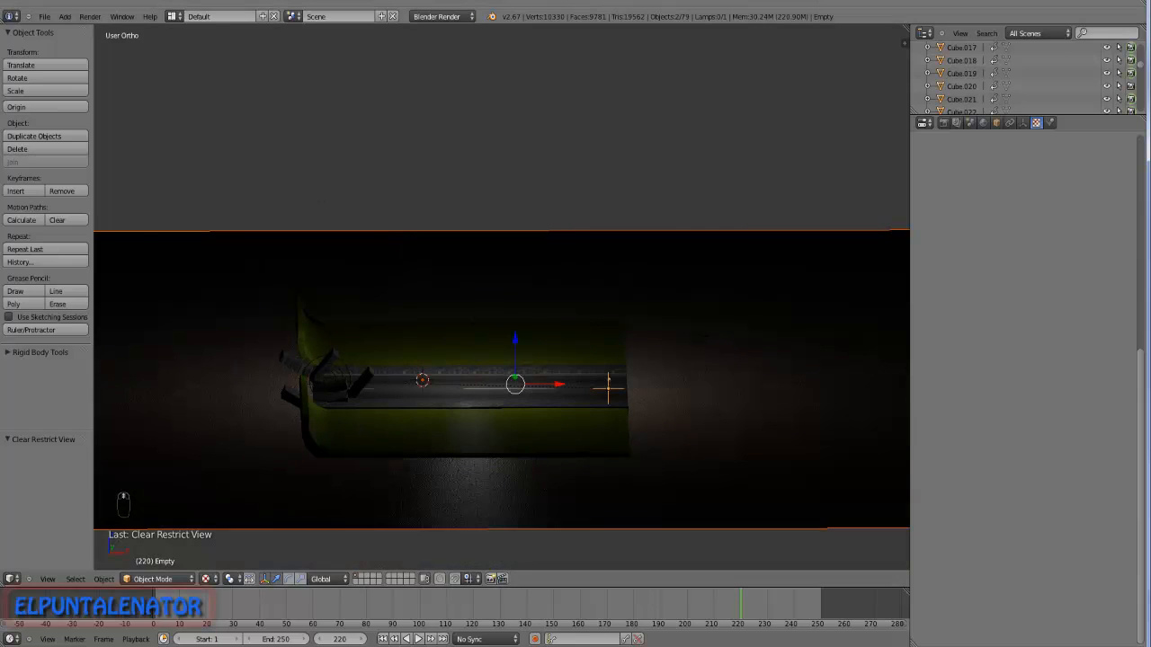
Save the scene as a carretera .blend file in the EJERCICIOS BLENDER folder.
{"action": "left_click", "coordinate": [47, 16]}
{"action": "left_click", "coordinate": [53, 112]}
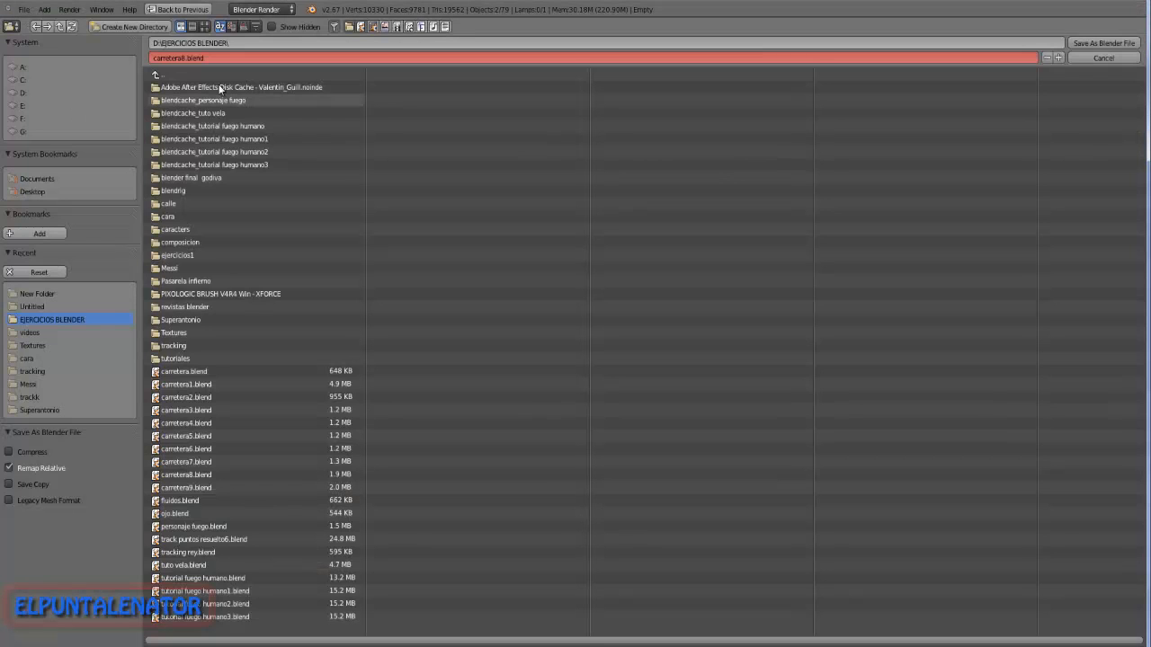
{"action": "left_click", "coordinate": [186, 58]}
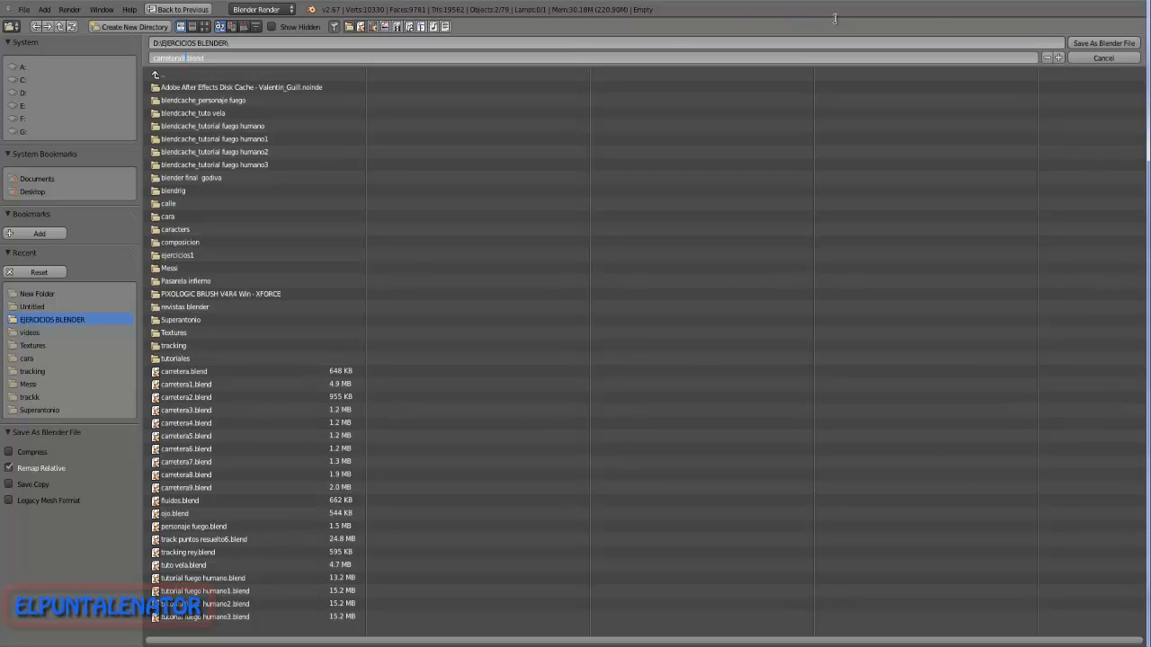
{"action": "left_click", "coordinate": [1125, 42]}
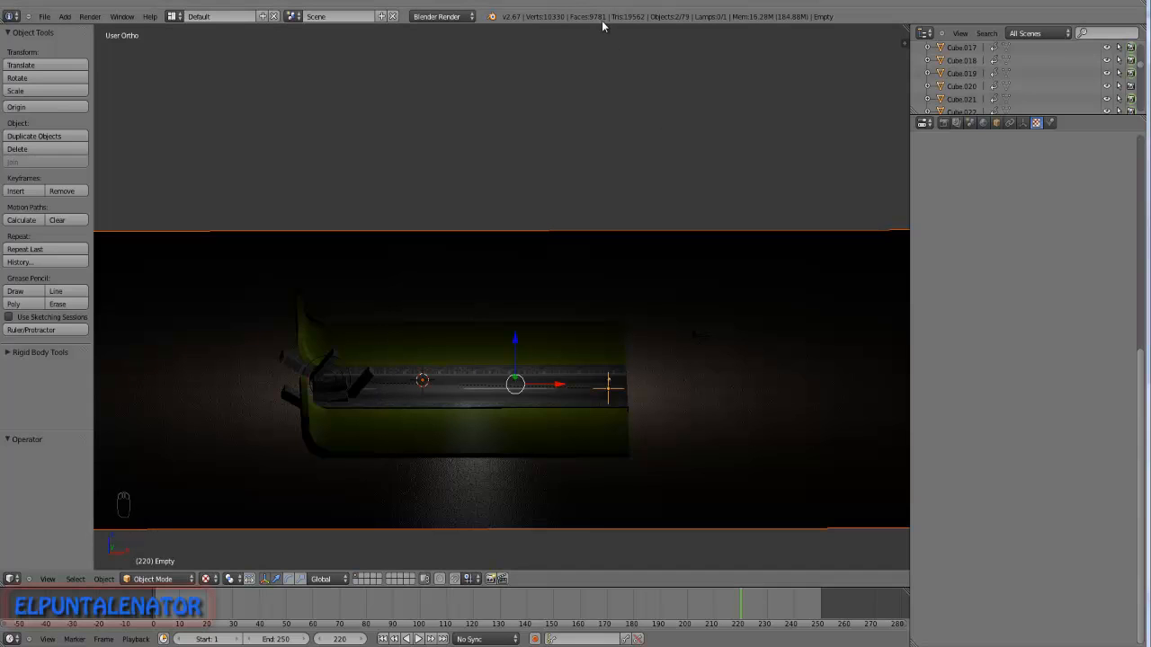
Add a cube mesh at the 3D cursor and flatten it to about 0.33 of its height on Z.
{"action": "scroll", "coordinate": [435, 338], "scroll_direction": "up", "scroll_amount": 3}
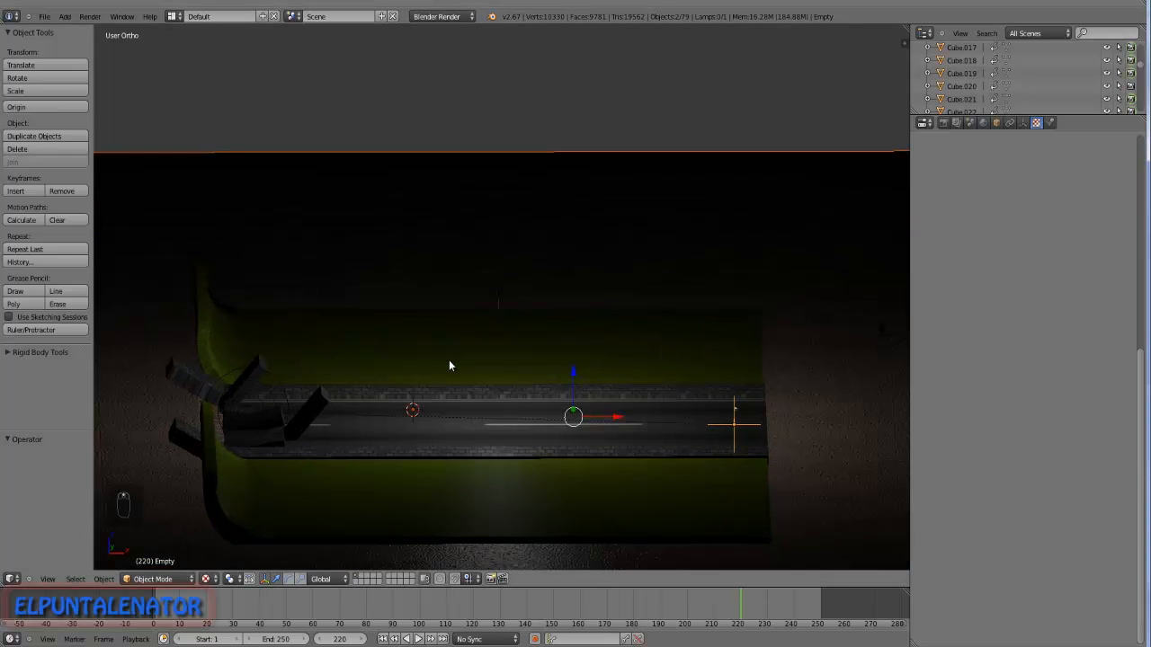
{"action": "key", "text": "shift+a"}
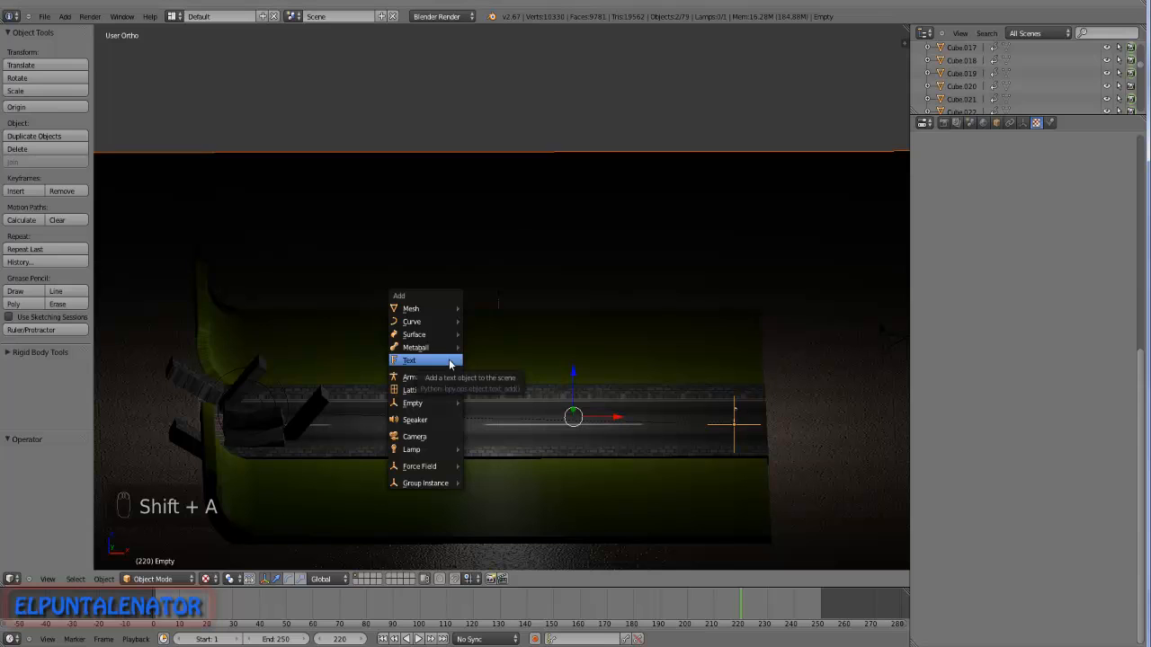
{"action": "mouse_move", "coordinate": [422, 309]}
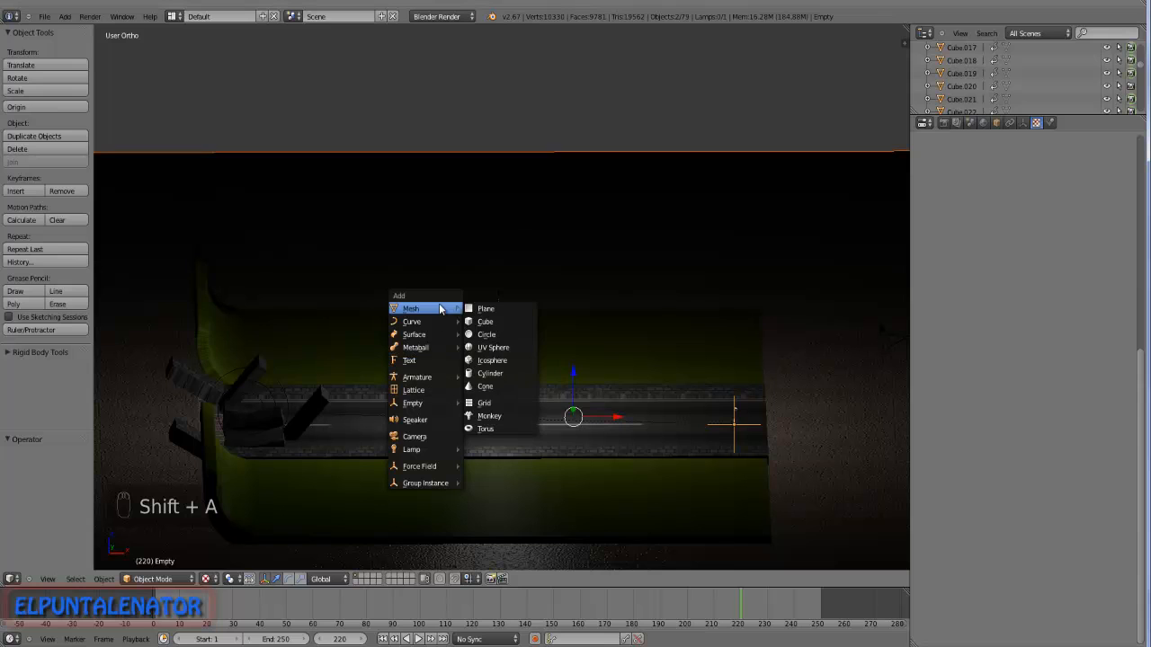
{"action": "left_click", "coordinate": [509, 321]}
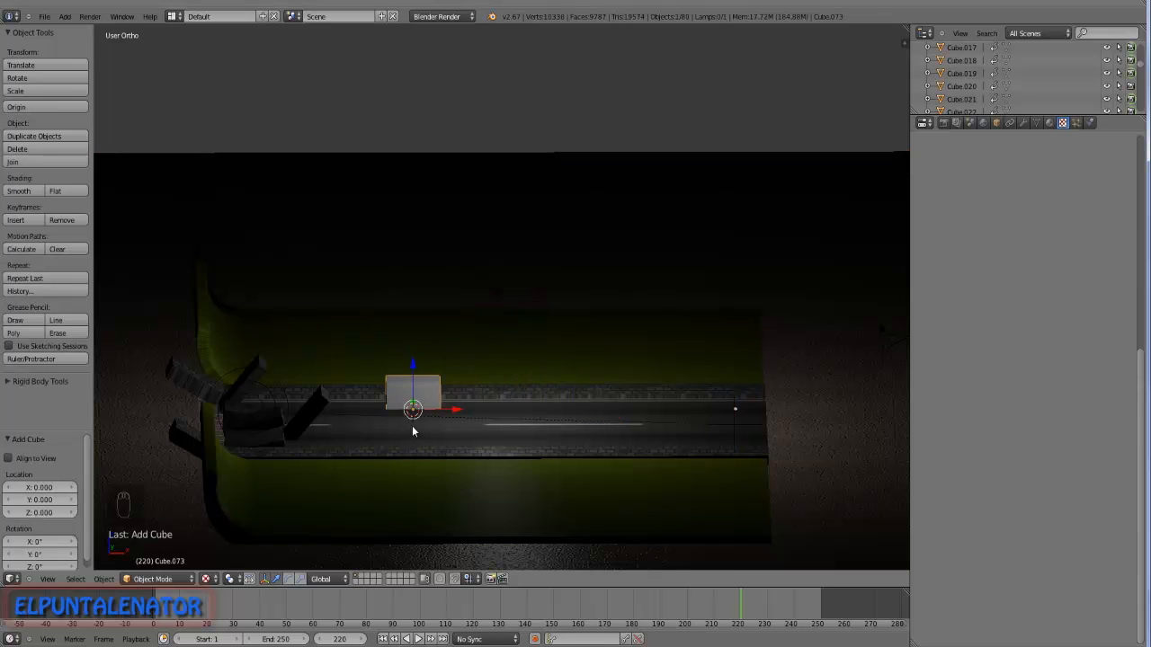
{"action": "key", "text": "KP_1"}
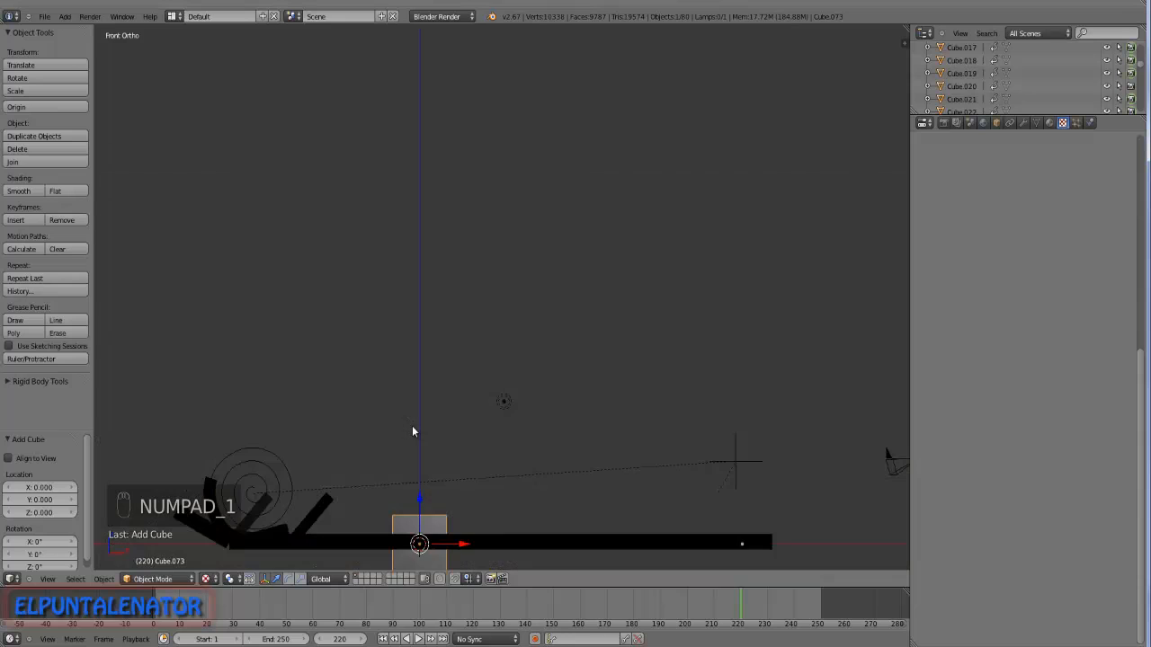
{"action": "scroll", "coordinate": [423, 441], "scroll_direction": "up", "scroll_amount": 8}
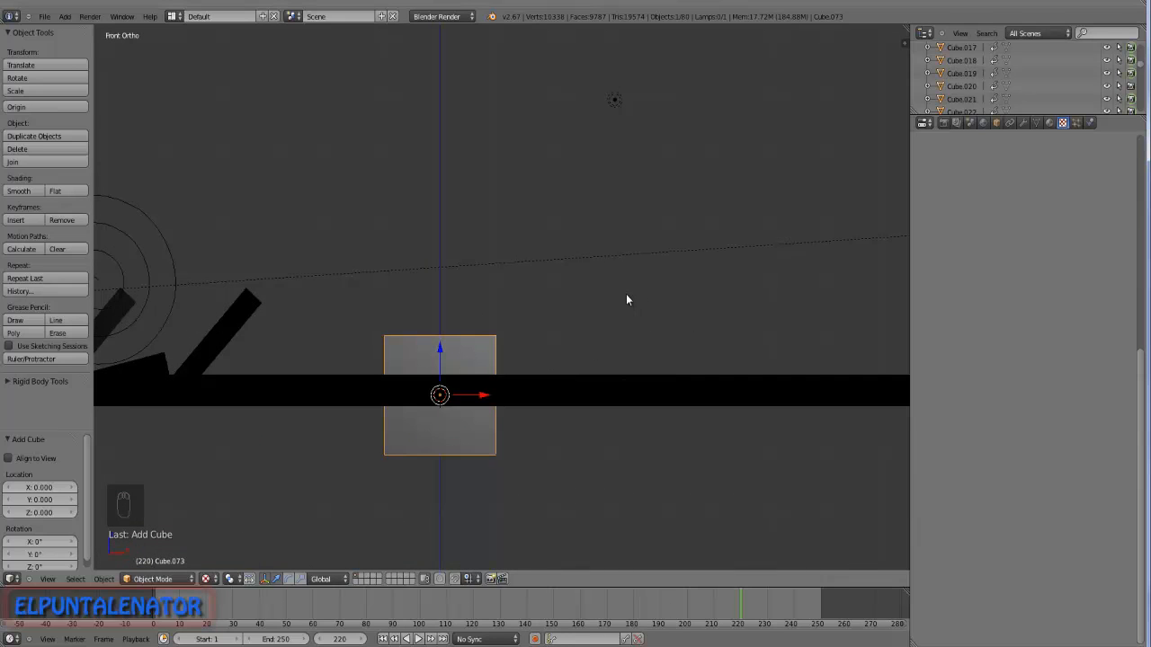
{"action": "key", "text": "s"}
{"action": "key", "text": "z"}
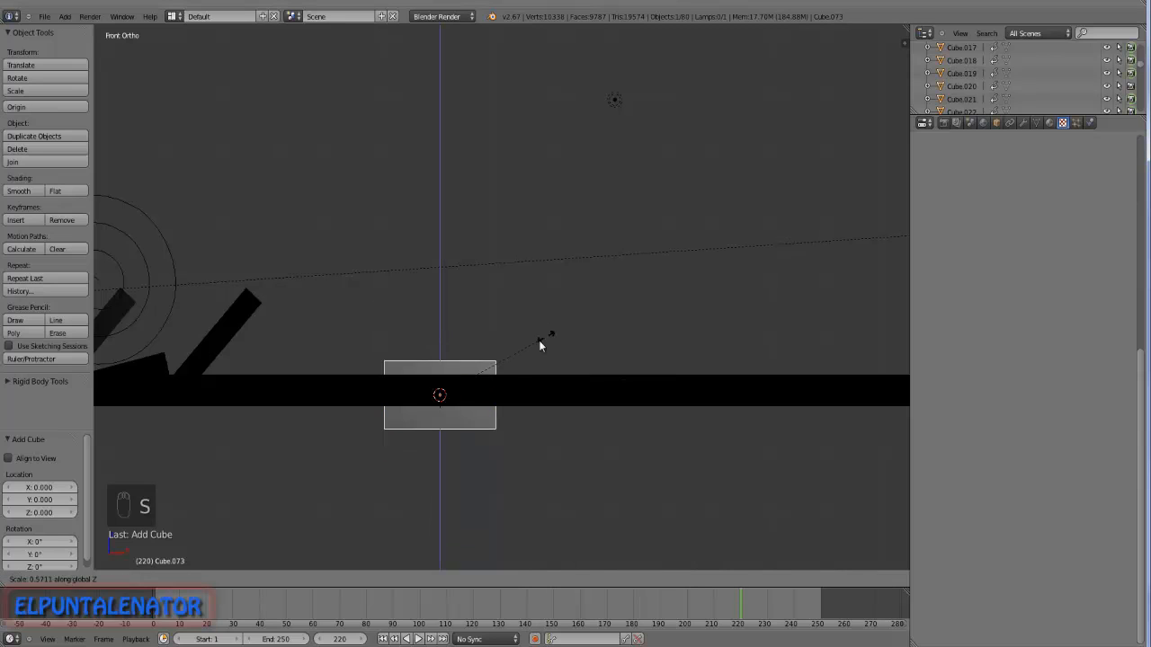
{"action": "left_click", "coordinate": [504, 370]}
Switch to wireframe display and move the flattened cube about 7.8 units on Y over the grass strip.
{"action": "key", "text": "z"}
{"action": "scroll", "coordinate": [441, 412], "scroll_direction": "up", "scroll_amount": 2}
{"action": "scroll", "coordinate": [504, 362], "scroll_direction": "down", "scroll_amount": 2}
{"action": "middle_click_drag", "start_coordinate": [504, 361], "coordinate": [460, 349]}
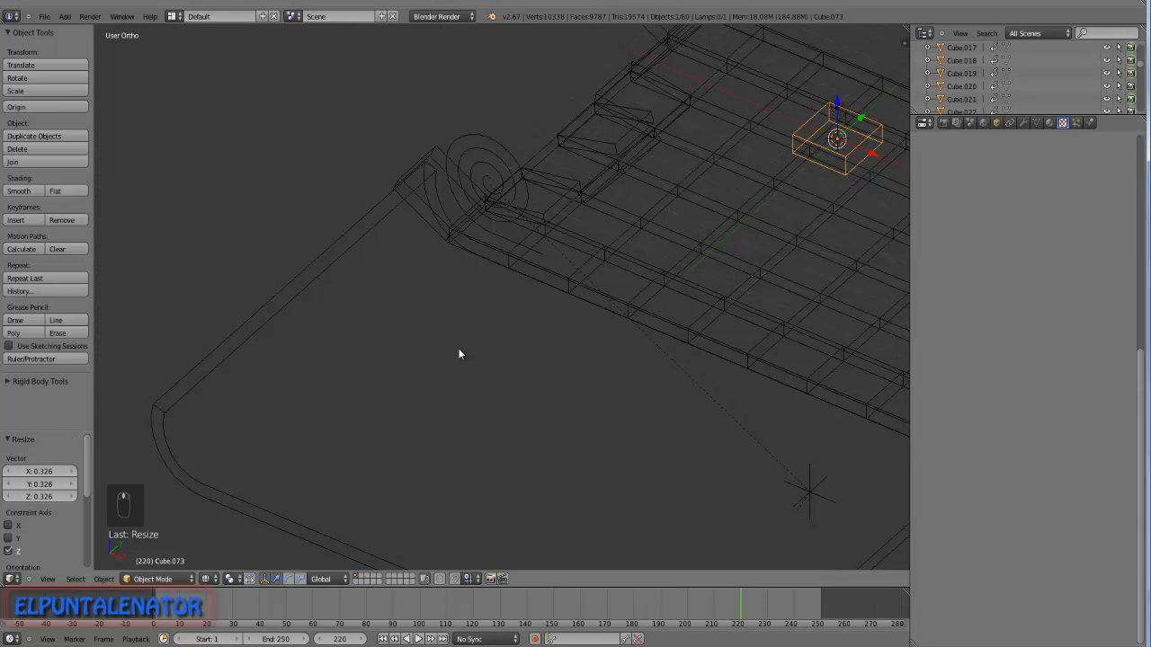
{"action": "key", "text": "KP_7"}
{"action": "scroll", "coordinate": [475, 414], "scroll_direction": "down", "scroll_amount": 8}
{"action": "scroll", "coordinate": [455, 230], "scroll_direction": "up", "scroll_amount": 4}
{"action": "left_click_drag", "start_coordinate": [463, 188], "coordinate": [460, 86]}
{"action": "scroll", "coordinate": [462, 171], "scroll_direction": "down", "scroll_amount": 4}
{"action": "scroll", "coordinate": [526, 336], "scroll_direction": "up", "scroll_amount": 4}
Enlarge the flattened cube on X and Y without changing its height, and move it about 3.3 units on X.
{"action": "key", "text": "s"}
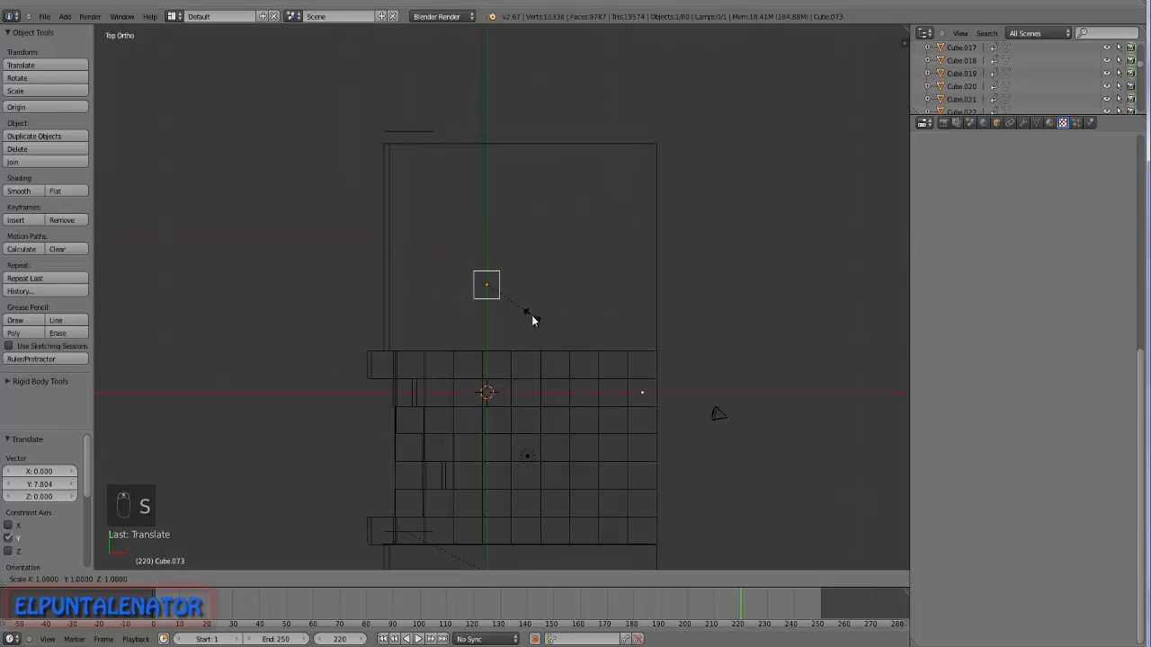
{"action": "key", "text": "shift+z"}
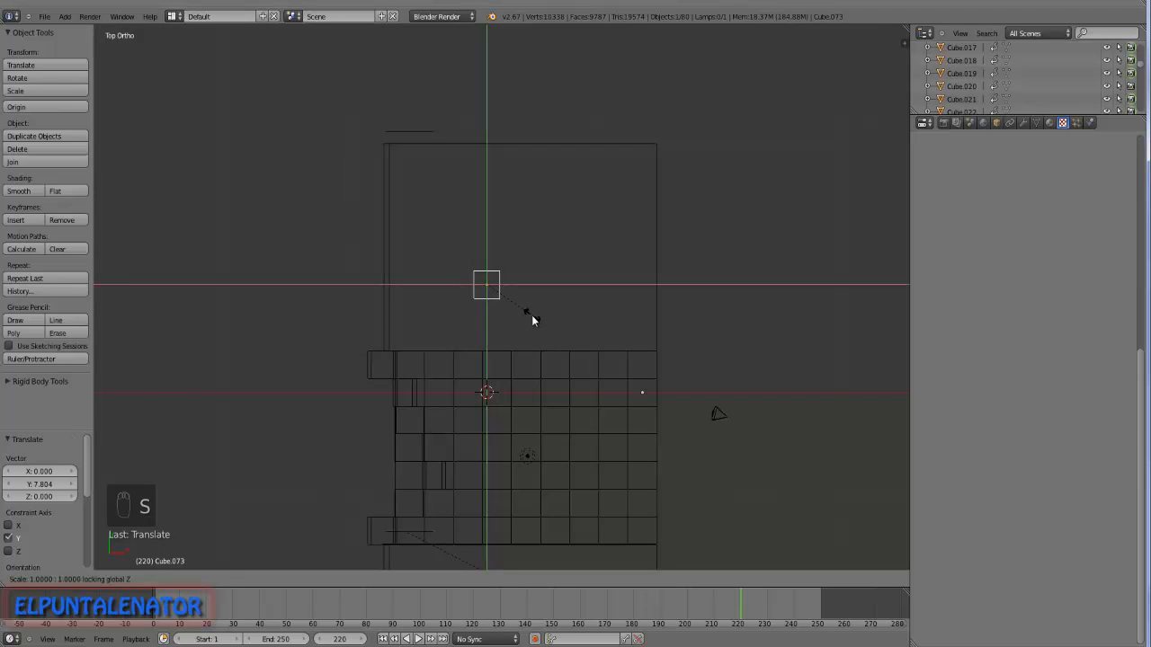
{"action": "left_click", "coordinate": [717, 349]}
{"action": "left_click_drag", "start_coordinate": [539, 299], "coordinate": [579, 284]}
Scale the slab to about 0.42 on Y to make it a narrow rectangle.
{"action": "key", "text": "s"}
{"action": "key", "text": "y"}
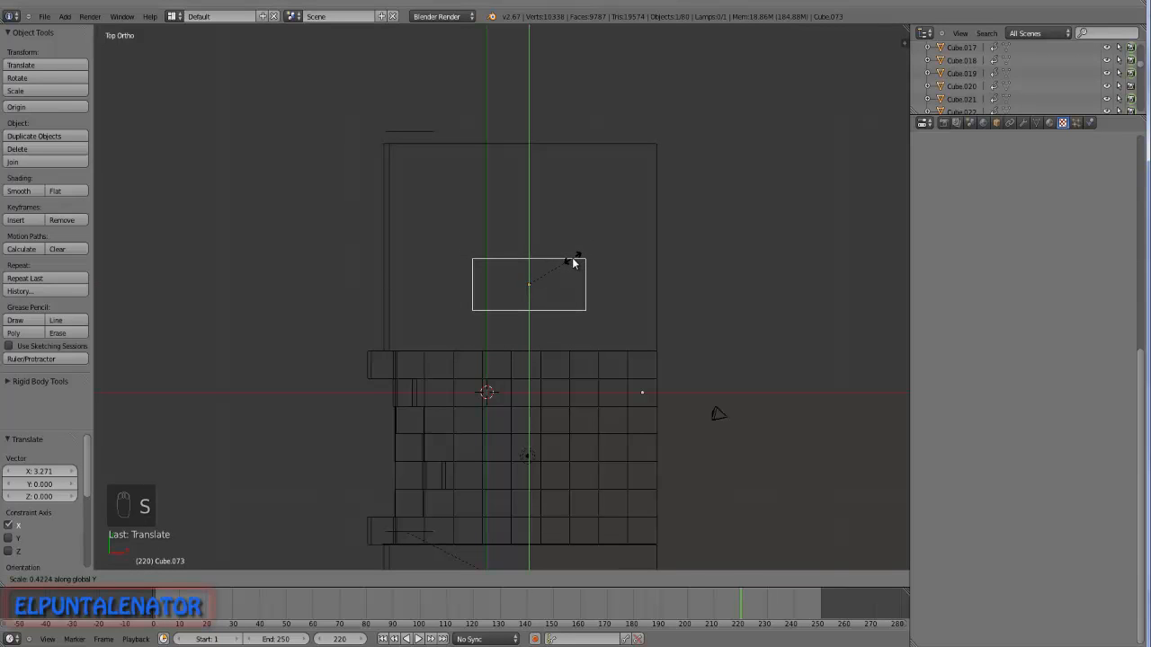
{"action": "left_click", "coordinate": [573, 262]}
Raise the slab about 0.59 units on Z above the grass strip and return to solid display.
{"action": "middle_click_drag", "start_coordinate": [560, 367], "coordinate": [529, 442]}
{"action": "scroll", "coordinate": [530, 442], "scroll_direction": "up", "scroll_amount": 3}
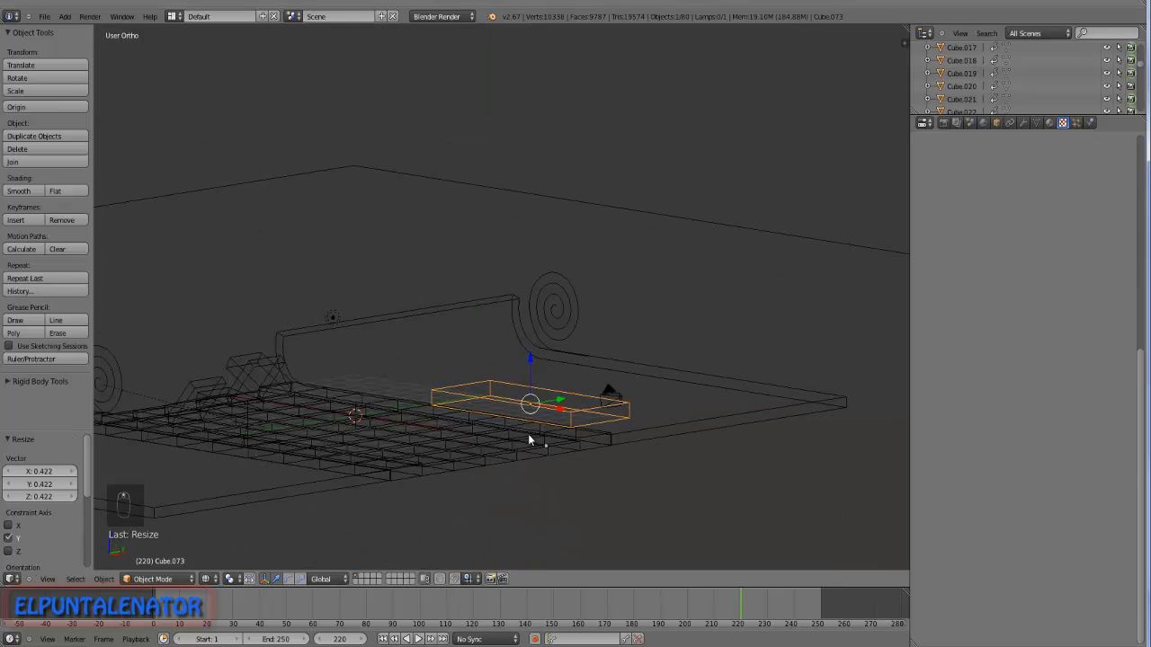
{"action": "key", "text": "ctrl+KP_3"}
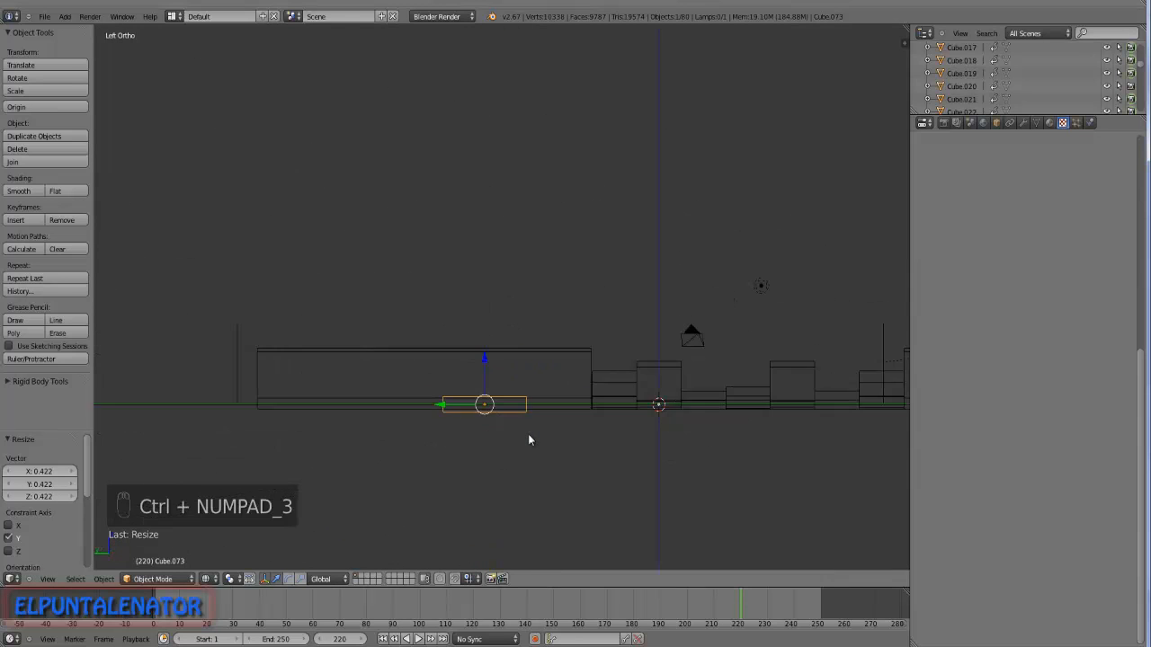
{"action": "scroll", "coordinate": [528, 439], "scroll_direction": "down", "scroll_amount": 1}
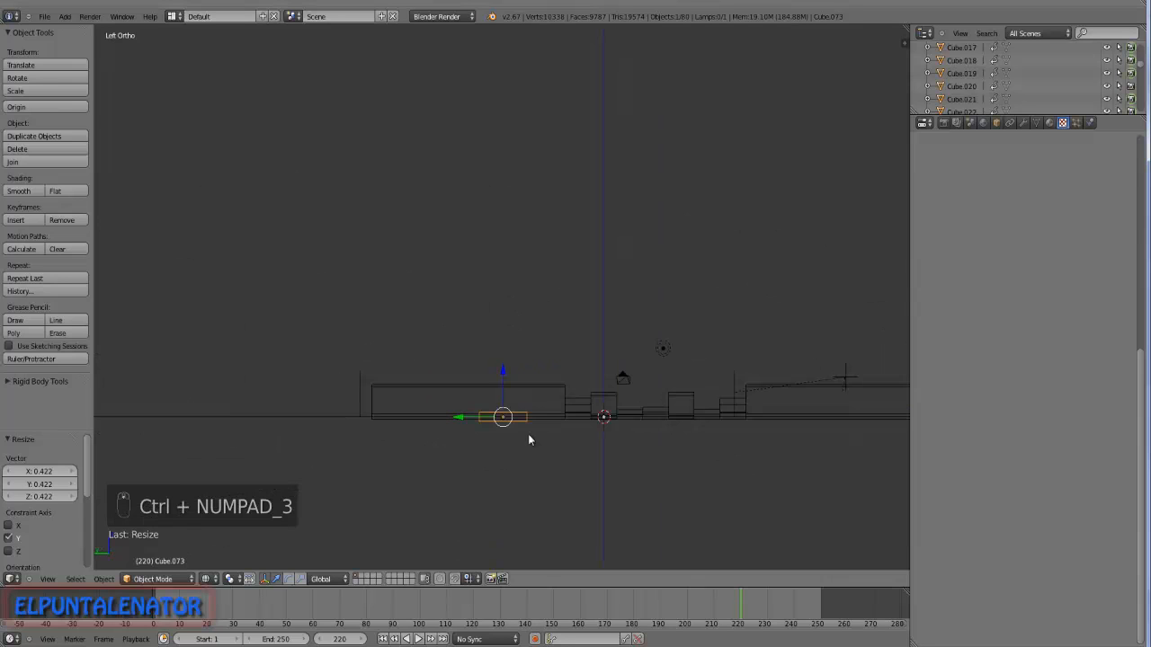
{"action": "scroll", "coordinate": [506, 423], "scroll_direction": "up", "scroll_amount": 5}
{"action": "scroll", "coordinate": [546, 345], "scroll_direction": "up", "scroll_amount": 3}
{"action": "left_click_drag", "start_coordinate": [524, 357], "coordinate": [522, 288]}
{"action": "mouse_move", "coordinate": [520, 322]}
{"action": "middle_mouse_down"}
{"action": "mouse_move", "coordinate": [551, 355]}
{"action": "mouse_move", "coordinate": [490, 365]}
{"action": "mouse_move", "coordinate": [528, 332]}
{"action": "mouse_move", "coordinate": [381, 329]}
{"action": "mouse_move", "coordinate": [475, 348]}
{"action": "mouse_move", "coordinate": [632, 342]}
{"action": "middle_mouse_up"}
{"action": "key", "text": "z"}
{"action": "scroll", "coordinate": [475, 341], "scroll_direction": "down", "scroll_amount": 4}
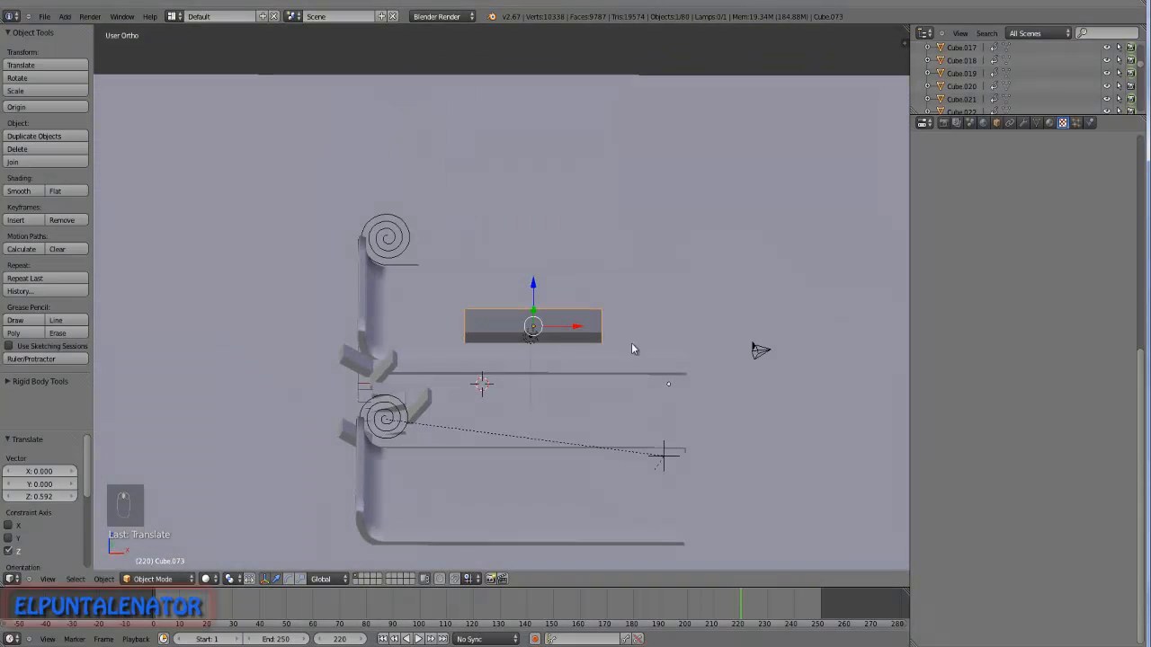
Give the slab a new material and add a new texture to it.
{"action": "left_click", "coordinate": [1048, 122]}
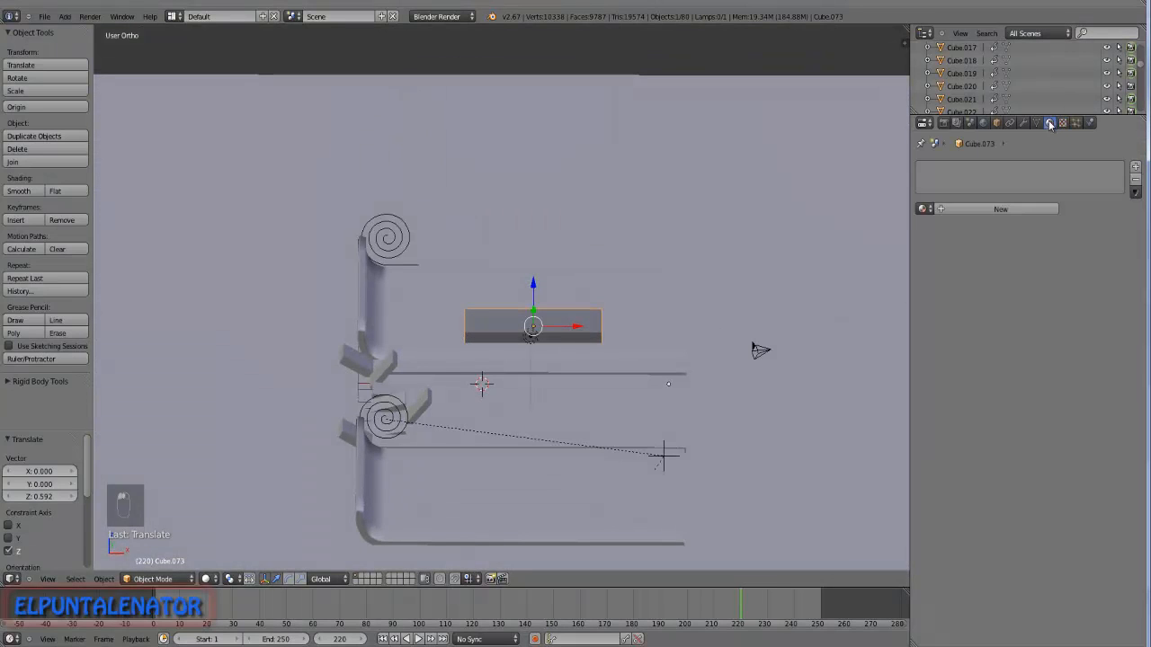
{"action": "left_click", "coordinate": [968, 208]}
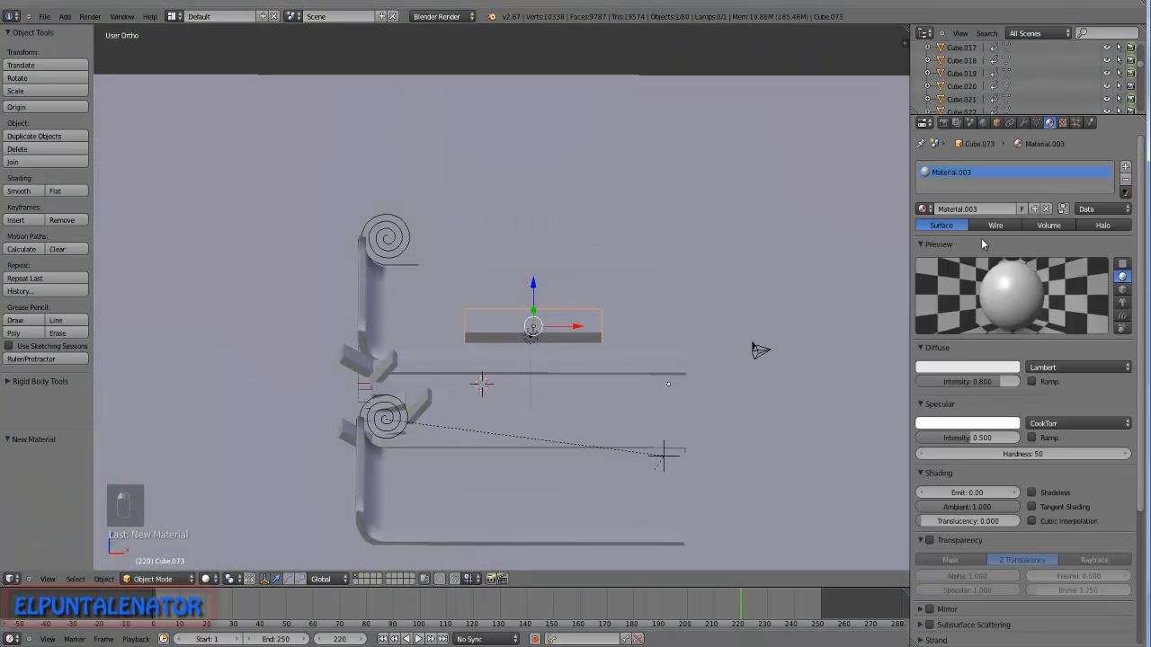
{"action": "left_click", "coordinate": [1062, 123]}
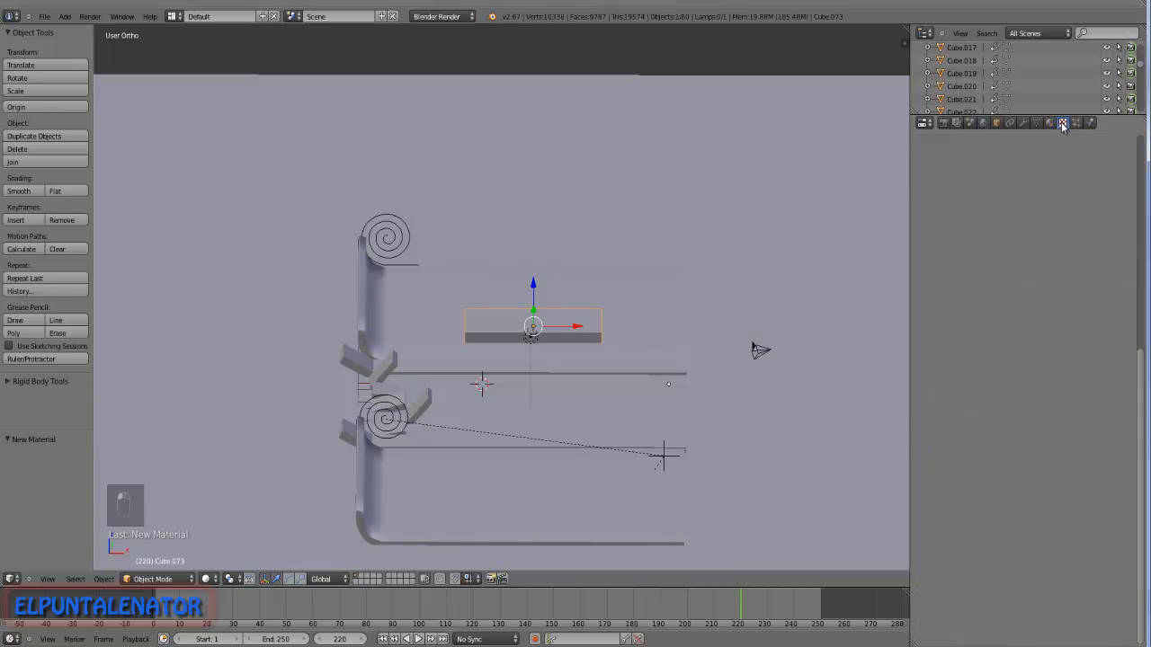
{"action": "left_click", "coordinate": [1005, 256]}
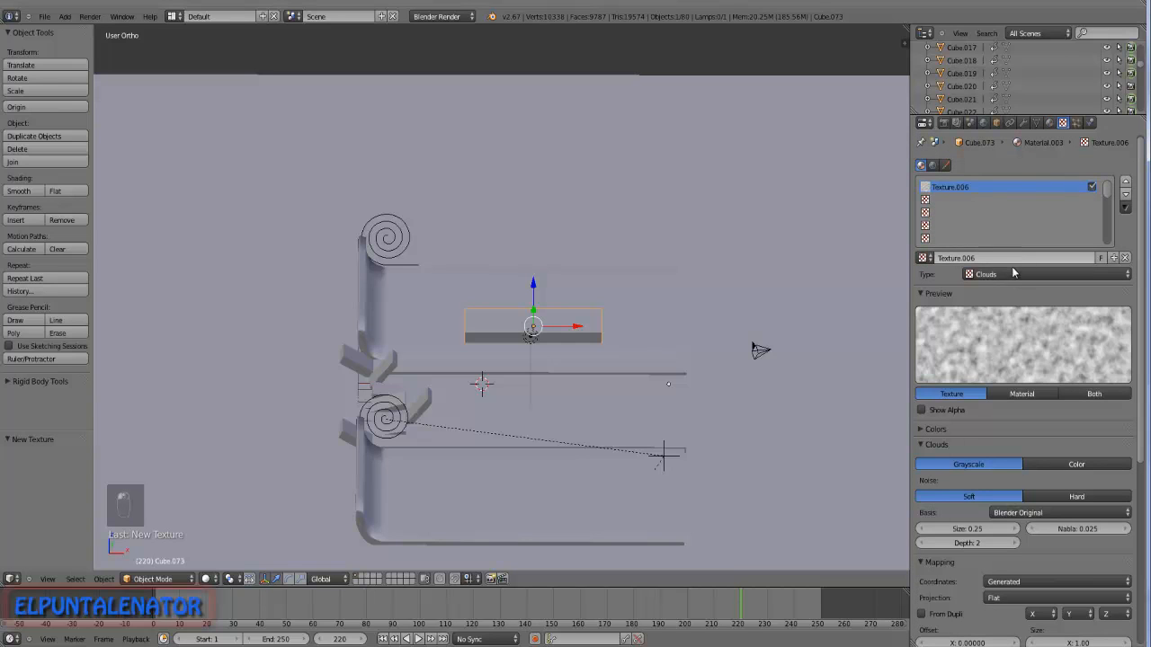
Make the slab's new texture an Image or Movie texture and load atrio.jpg from New Folder.
{"action": "left_click", "coordinate": [1012, 273]}
{"action": "left_click", "coordinate": [994, 196]}
{"action": "left_click", "coordinate": [1086, 464]}
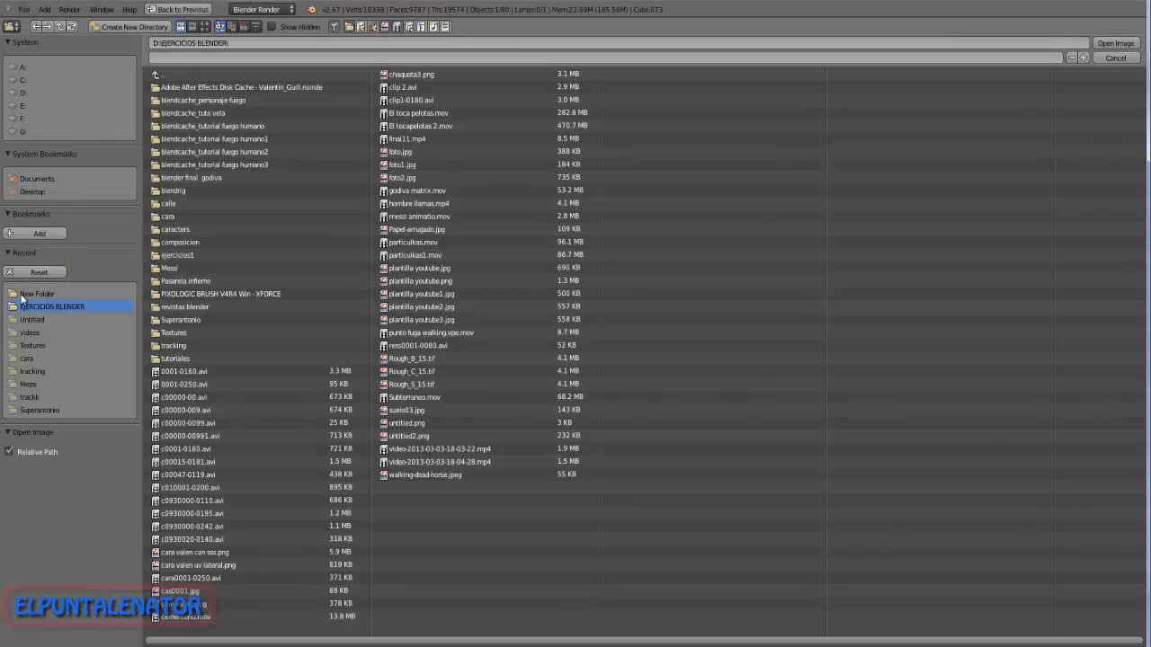
{"action": "left_click", "coordinate": [27, 294]}
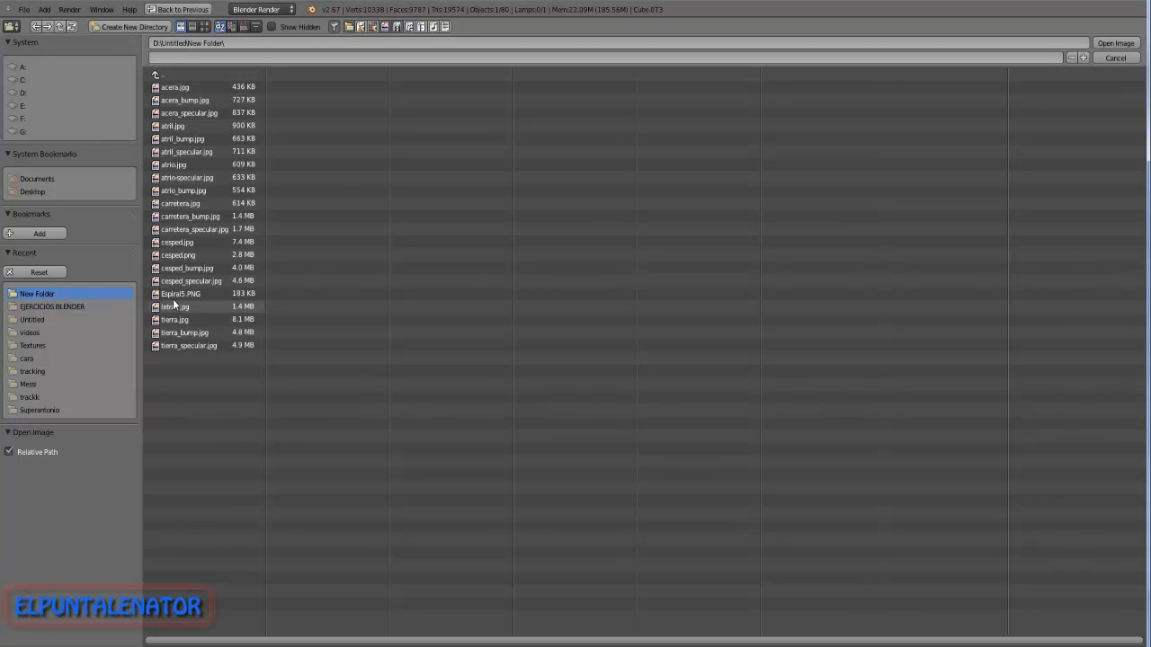
{"action": "left_click", "coordinate": [173, 164]}
{"action": "left_click", "coordinate": [1113, 44]}
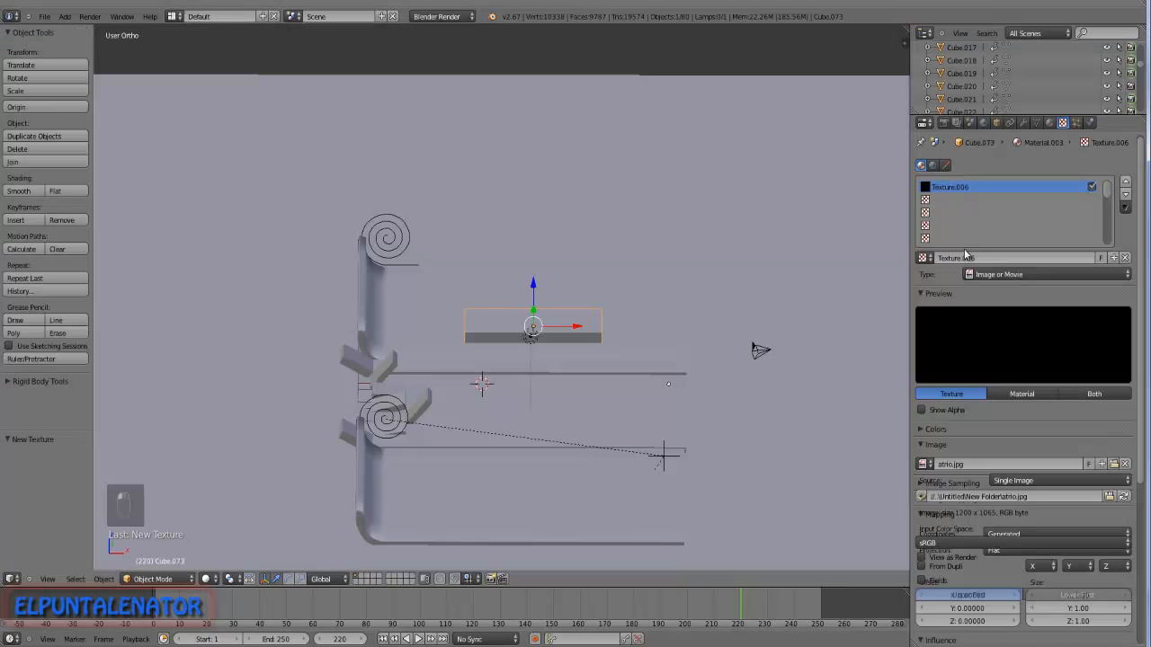
Set the projection of the slab's atrio.jpg texture to Cube.
{"action": "scroll", "coordinate": [978, 447], "scroll_direction": "down", "scroll_amount": 5}
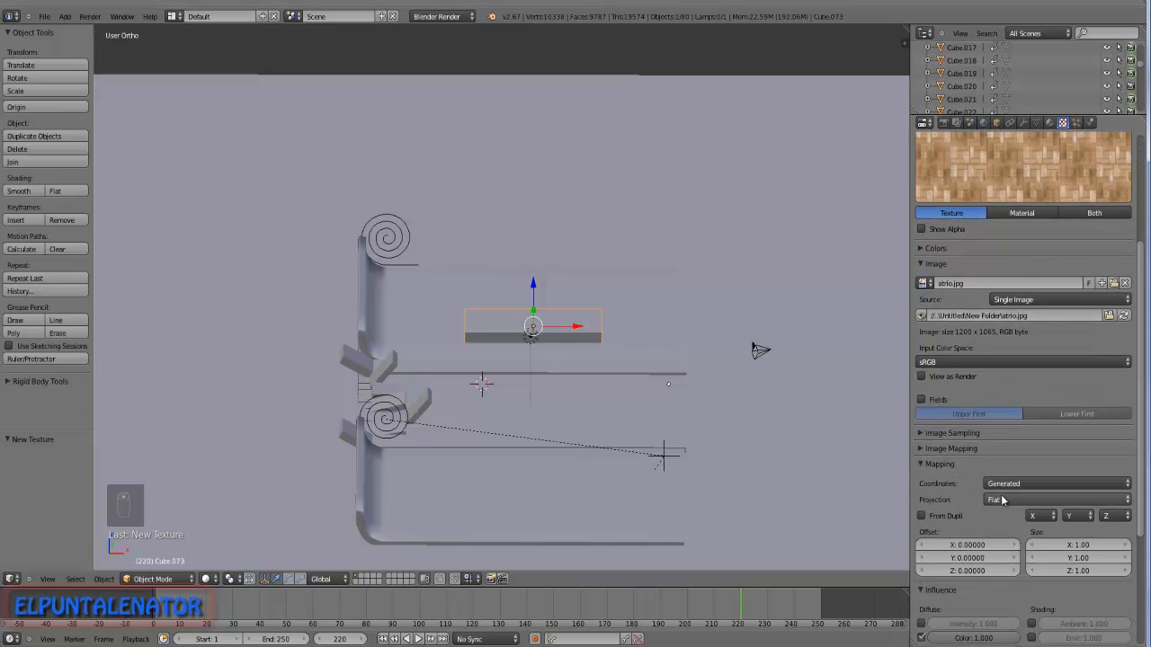
{"action": "left_click", "coordinate": [1007, 499]}
{"action": "left_click", "coordinate": [967, 475]}
{"action": "scroll", "coordinate": [960, 474], "scroll_direction": "down", "scroll_amount": 4}
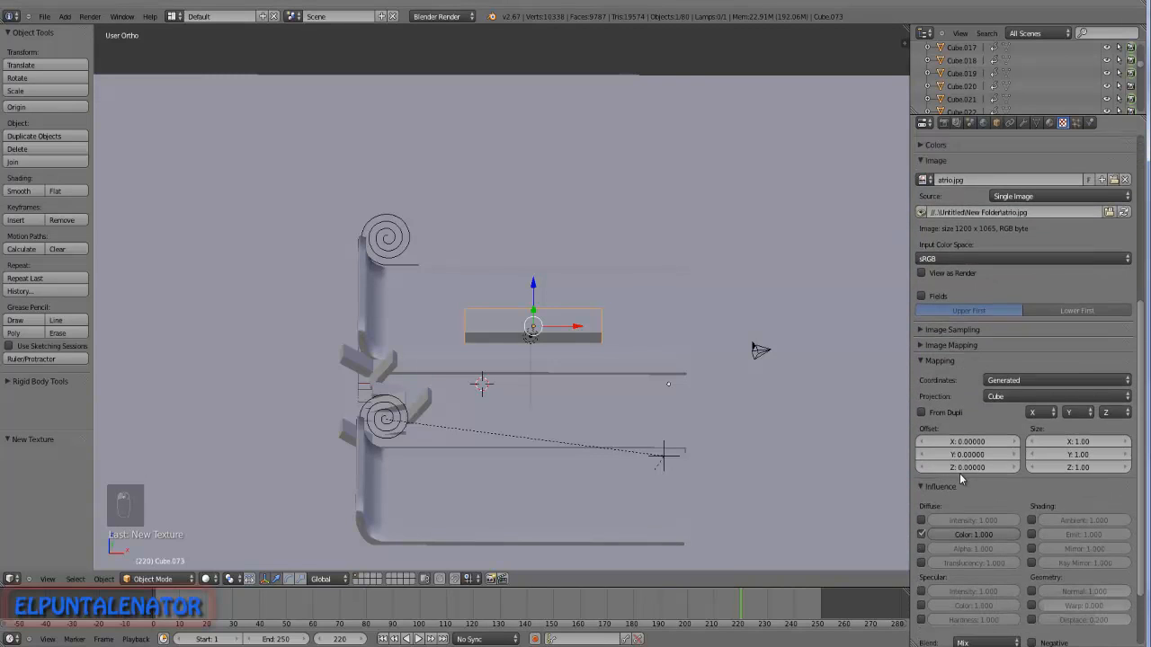
{"action": "left_click_drag", "start_coordinate": [1139, 422], "coordinate": [1142, 143]}
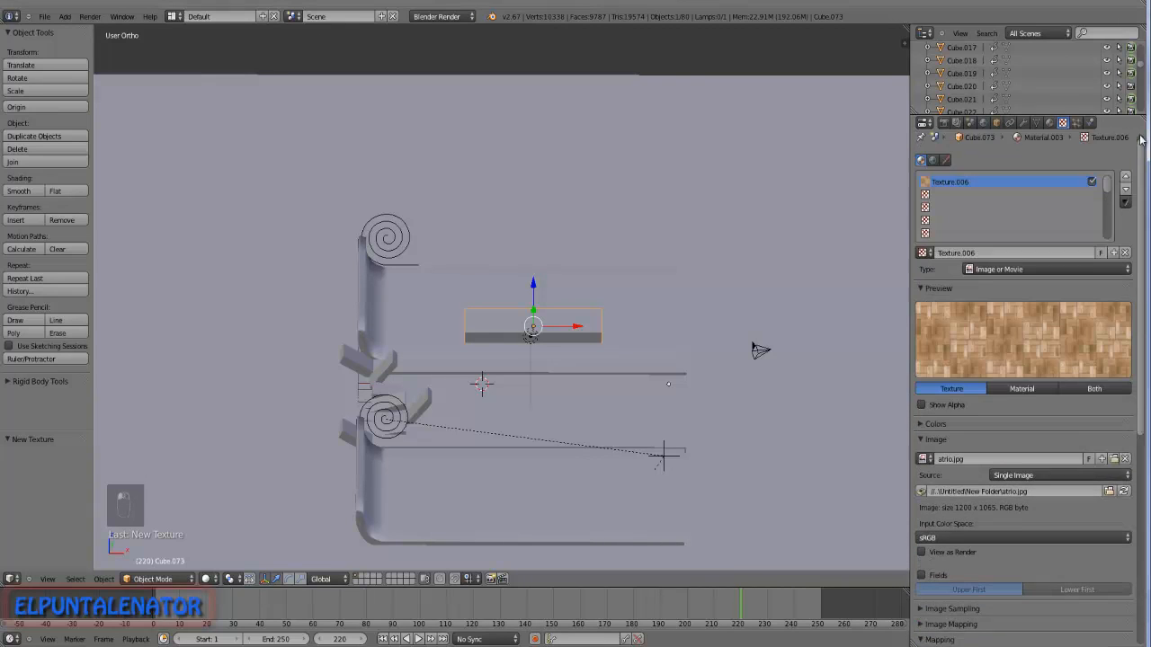
Show the scene in textured display and check the wood pattern on the slab up close.
{"action": "left_click", "coordinate": [206, 578]}
{"action": "left_click", "coordinate": [222, 526]}
{"action": "scroll", "coordinate": [461, 343], "scroll_direction": "up", "scroll_amount": 5}
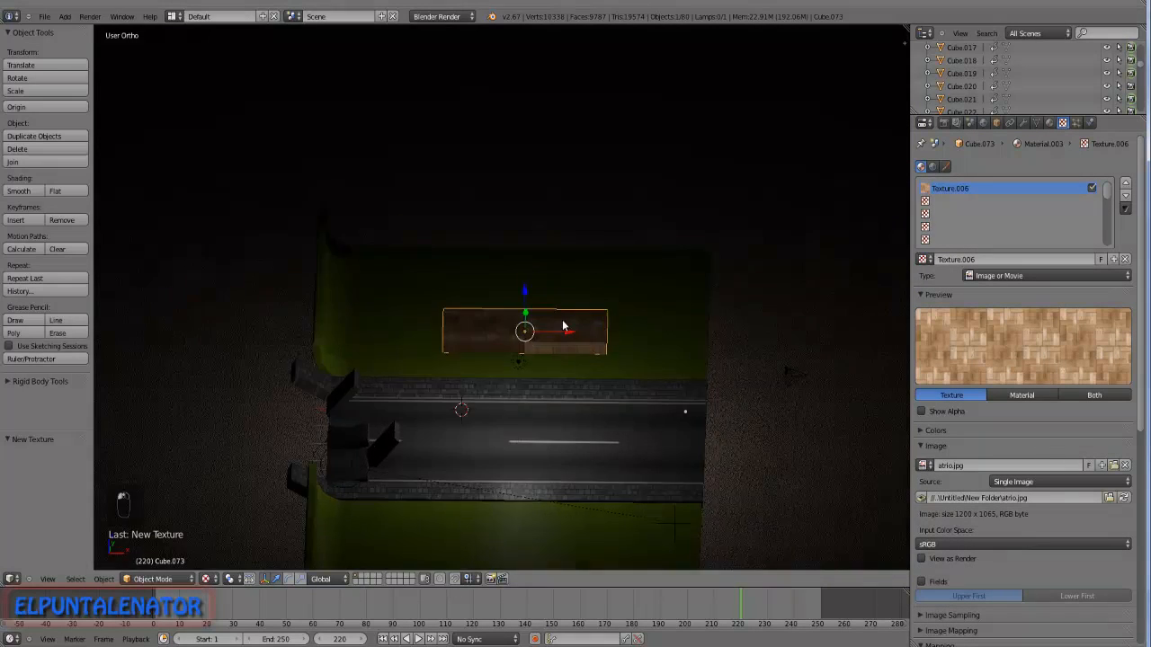
{"action": "scroll", "coordinate": [476, 369], "scroll_direction": "down", "scroll_amount": 3}
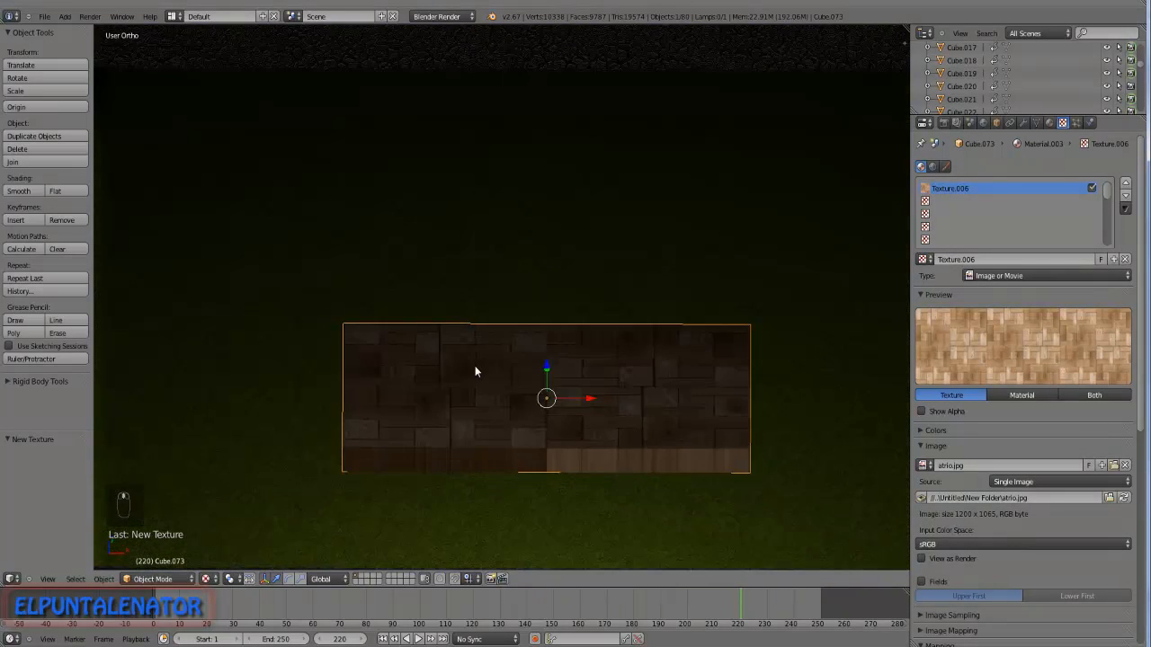
{"action": "scroll", "coordinate": [495, 378], "scroll_direction": "up", "scroll_amount": 2}
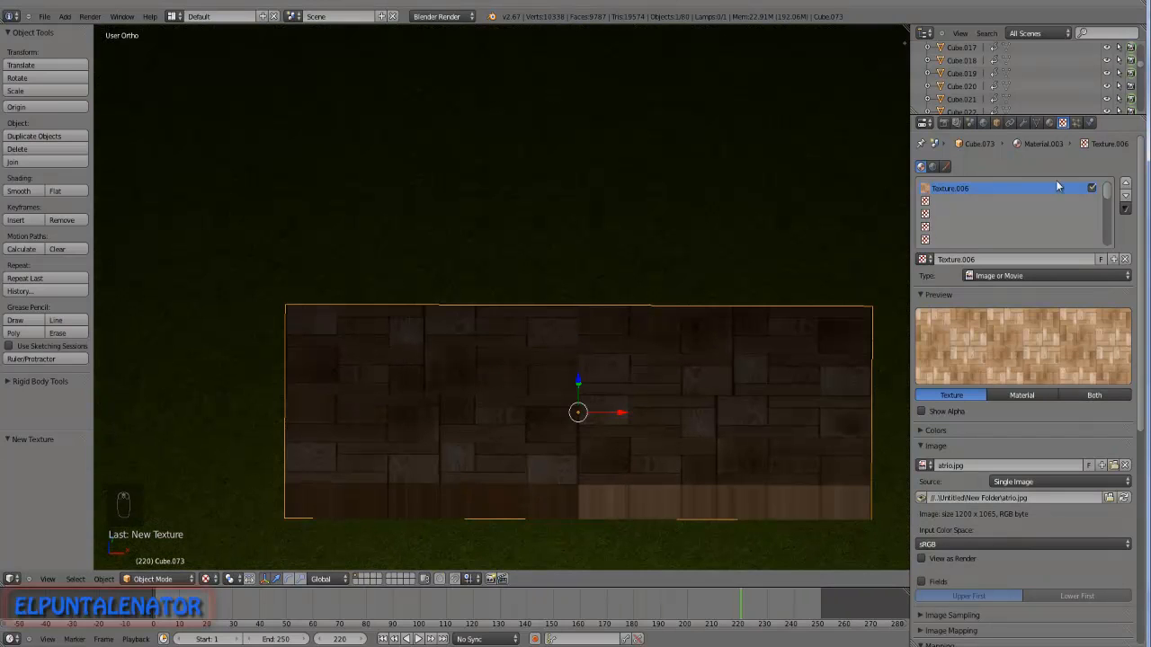
Add a second Image or Movie texture to the slab's material and load atrio_bump.jpg from New Folder.
{"action": "left_click", "coordinate": [944, 198]}
{"action": "left_click", "coordinate": [995, 261]}
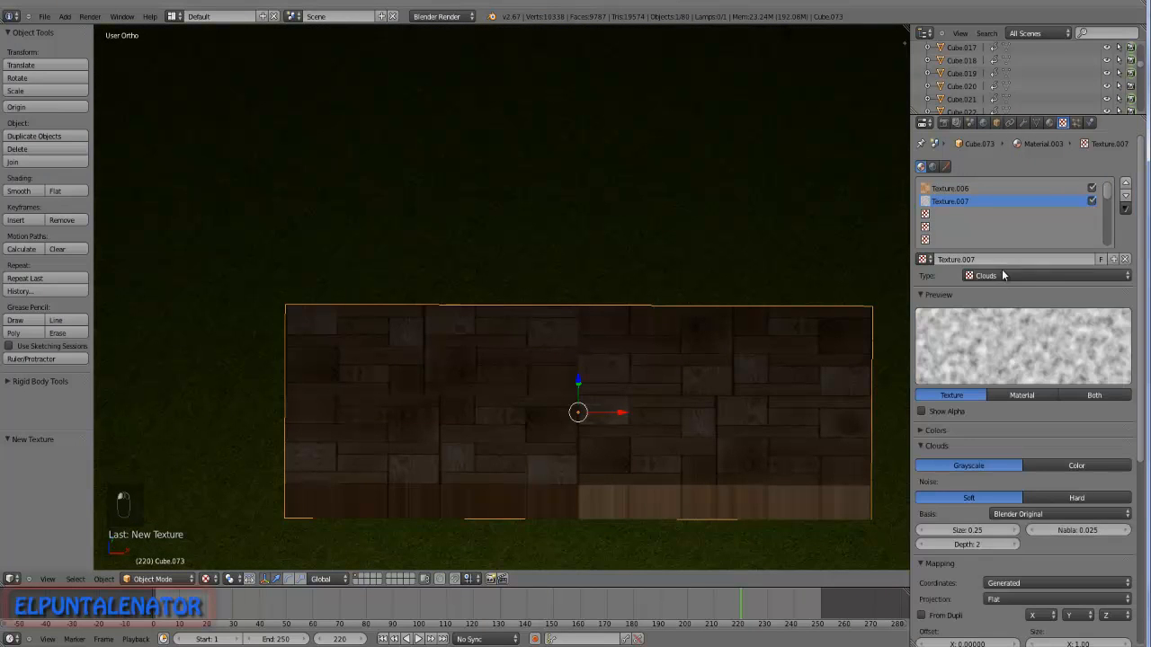
{"action": "left_click", "coordinate": [1004, 275]}
{"action": "left_click", "coordinate": [1014, 194]}
{"action": "scroll", "coordinate": [1025, 387], "scroll_direction": "down", "scroll_amount": 2}
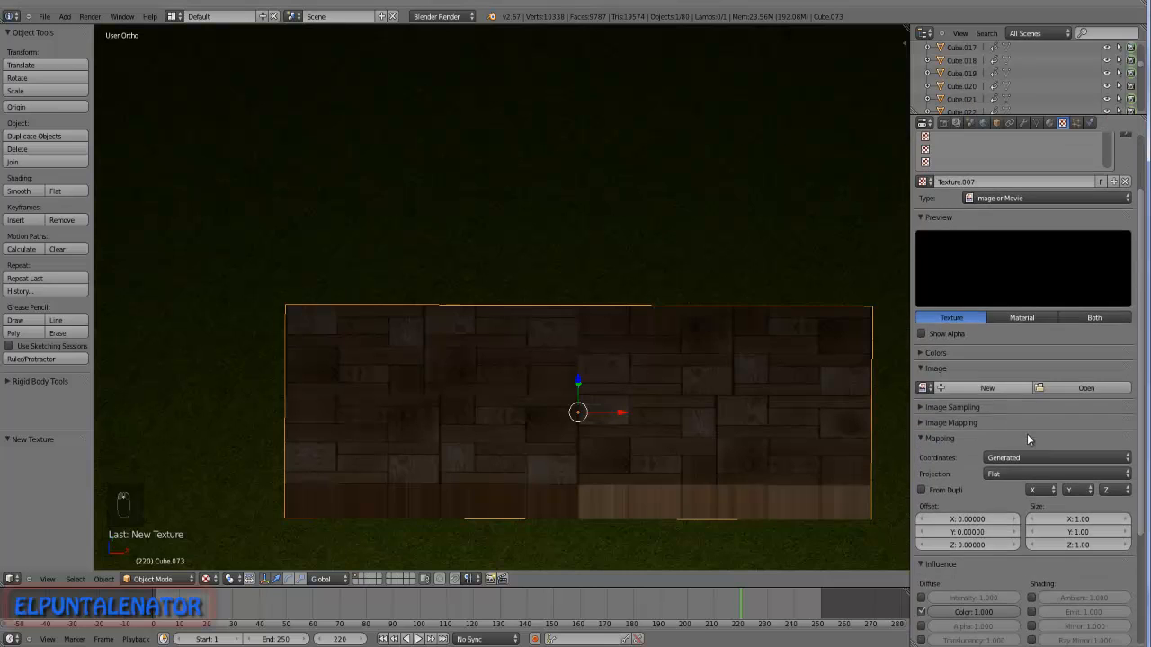
{"action": "left_click", "coordinate": [1052, 388]}
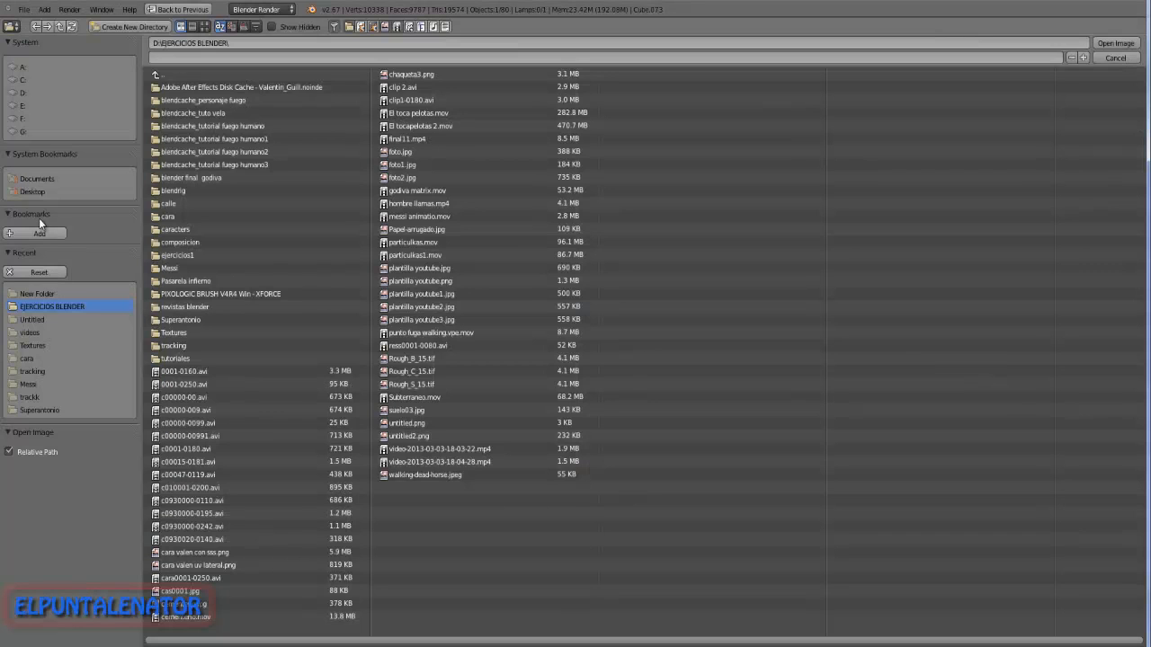
{"action": "left_click", "coordinate": [36, 294]}
{"action": "left_click", "coordinate": [180, 191]}
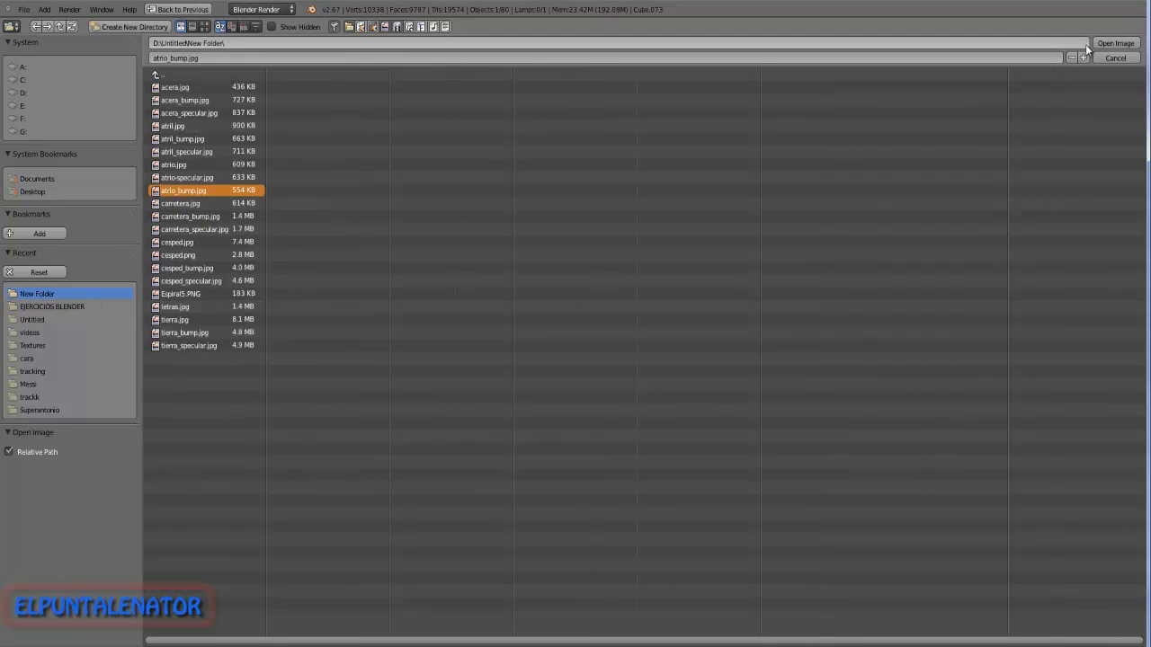
{"action": "left_click", "coordinate": [1113, 44]}
Map the bump texture with Cube projection and make it influence Normal instead of diffuse Color.
{"action": "scroll", "coordinate": [1036, 454], "scroll_direction": "down", "scroll_amount": 2}
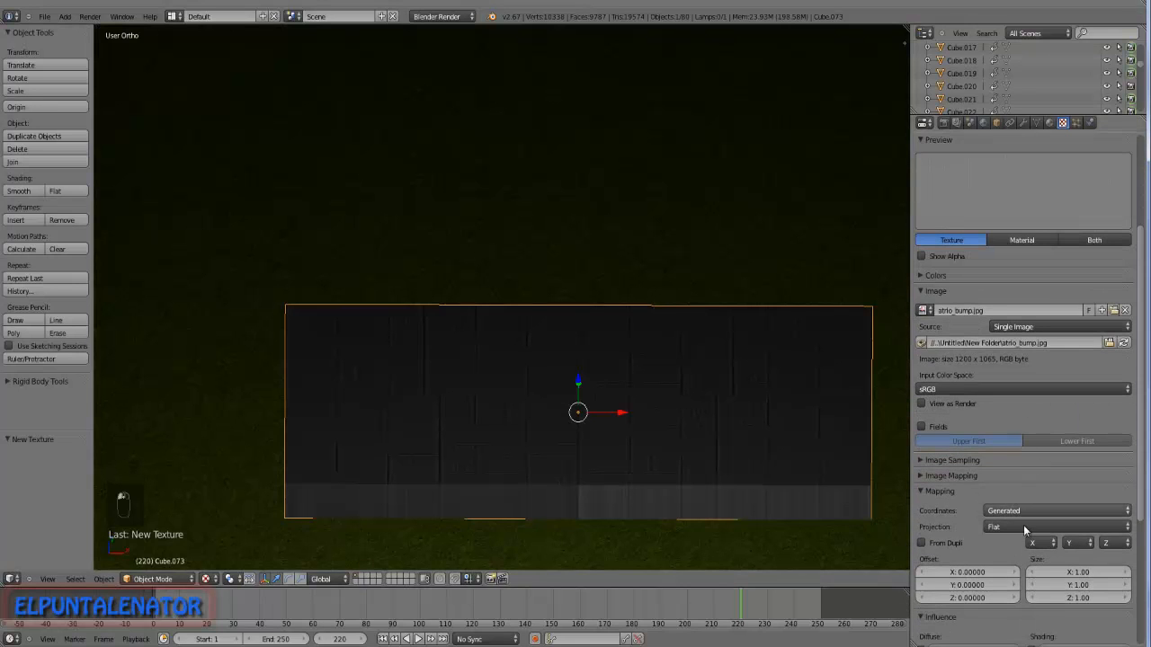
{"action": "left_click", "coordinate": [1023, 527]}
{"action": "left_click", "coordinate": [1015, 498]}
{"action": "scroll", "coordinate": [960, 531], "scroll_direction": "down", "scroll_amount": 4}
{"action": "left_click", "coordinate": [920, 509]}
{"action": "left_click", "coordinate": [1032, 567]}
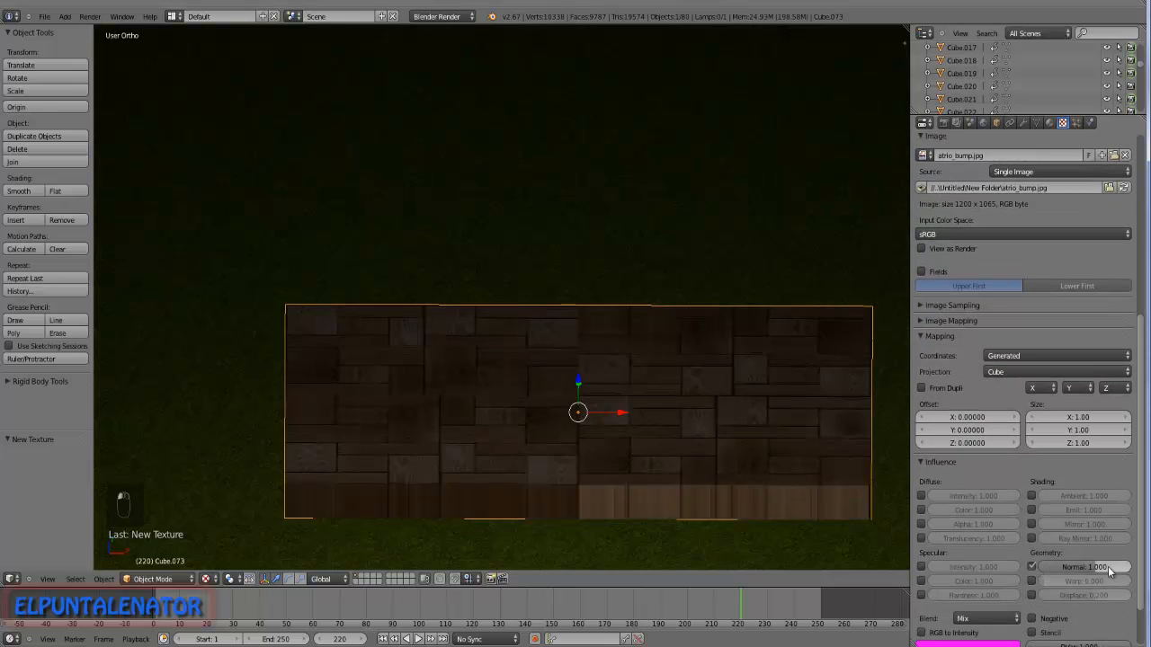
Reduce the bump texture's Normal influence to 0.384, checking the relief on the slab's surface.
{"action": "left_click_drag", "start_coordinate": [1095, 573], "coordinate": [1089, 571]}
{"action": "middle_click_drag", "start_coordinate": [650, 367], "coordinate": [327, 257]}
{"action": "scroll", "coordinate": [434, 209], "scroll_direction": "up", "scroll_amount": 3}
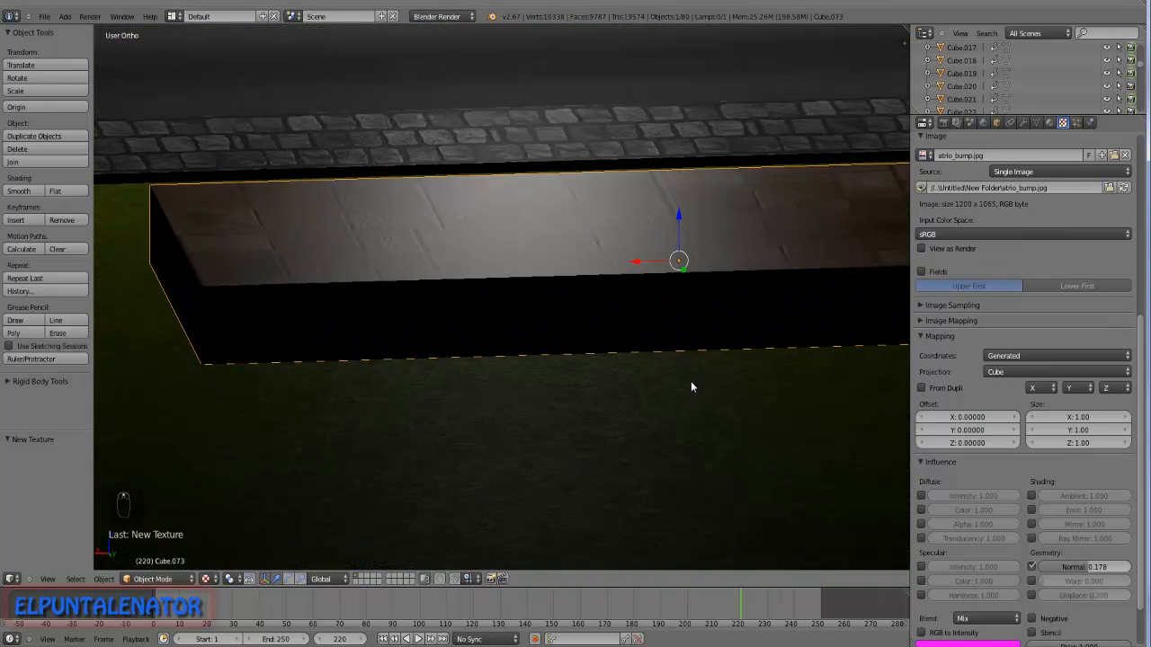
{"action": "left_click", "coordinate": [1088, 568]}
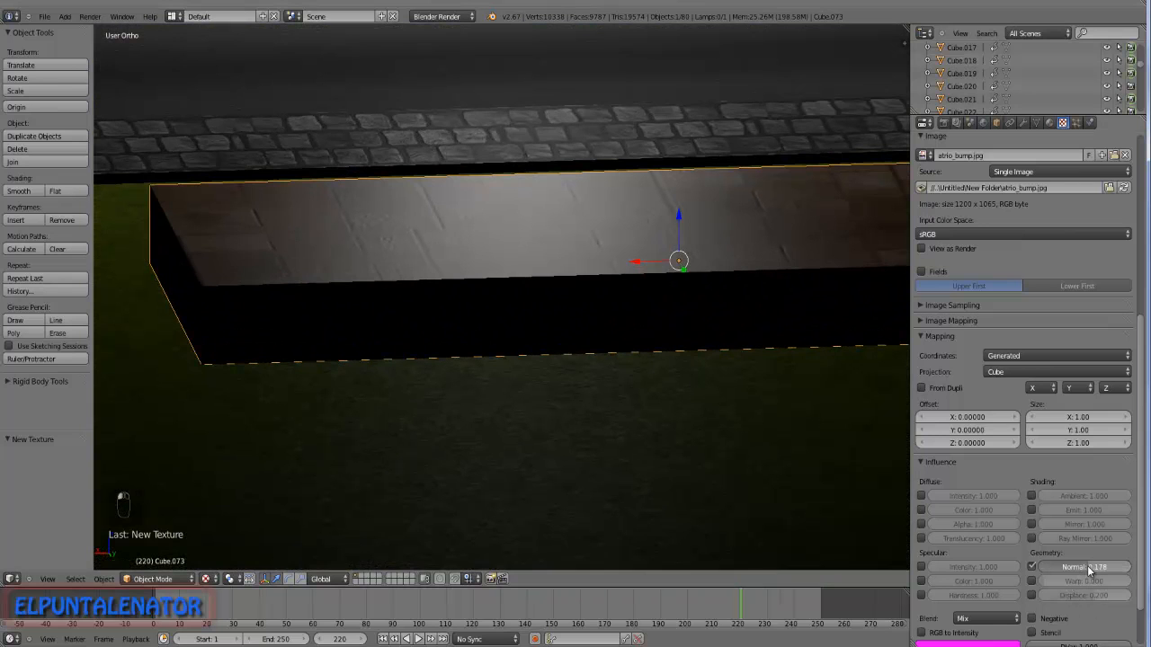
{"action": "scroll", "coordinate": [724, 395], "scroll_direction": "down", "scroll_amount": 2}
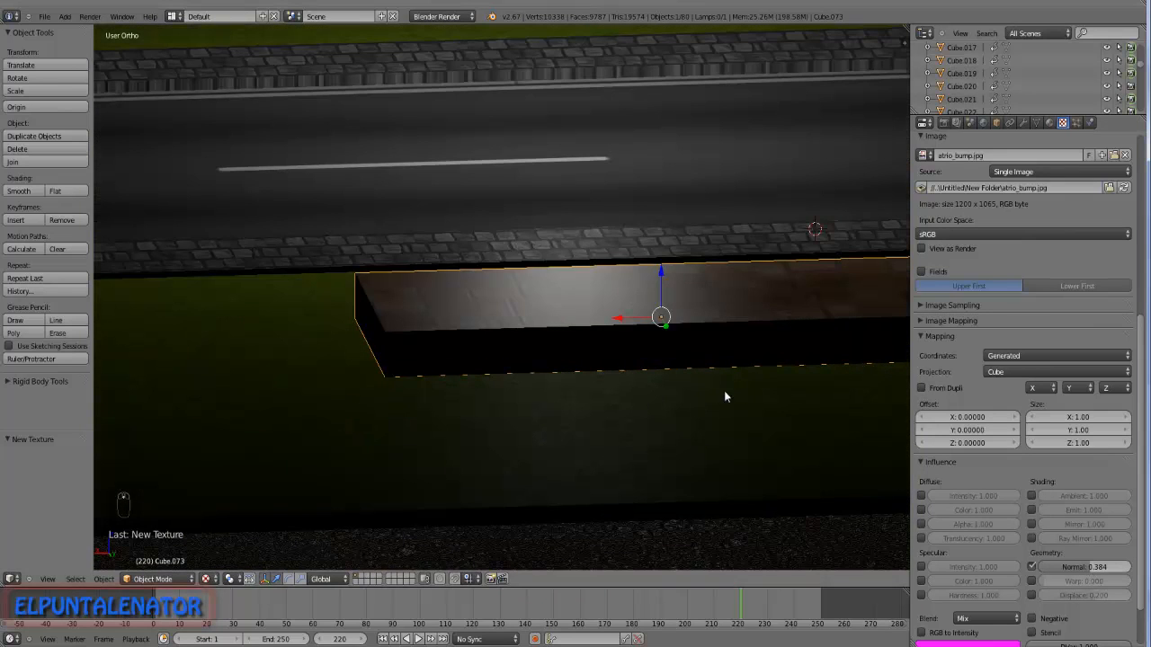
Add a third Image or Movie texture to the slab's material and load atrio-specular.jpg from New Folder.
{"action": "left_click_drag", "start_coordinate": [1145, 350], "coordinate": [1139, 152]}
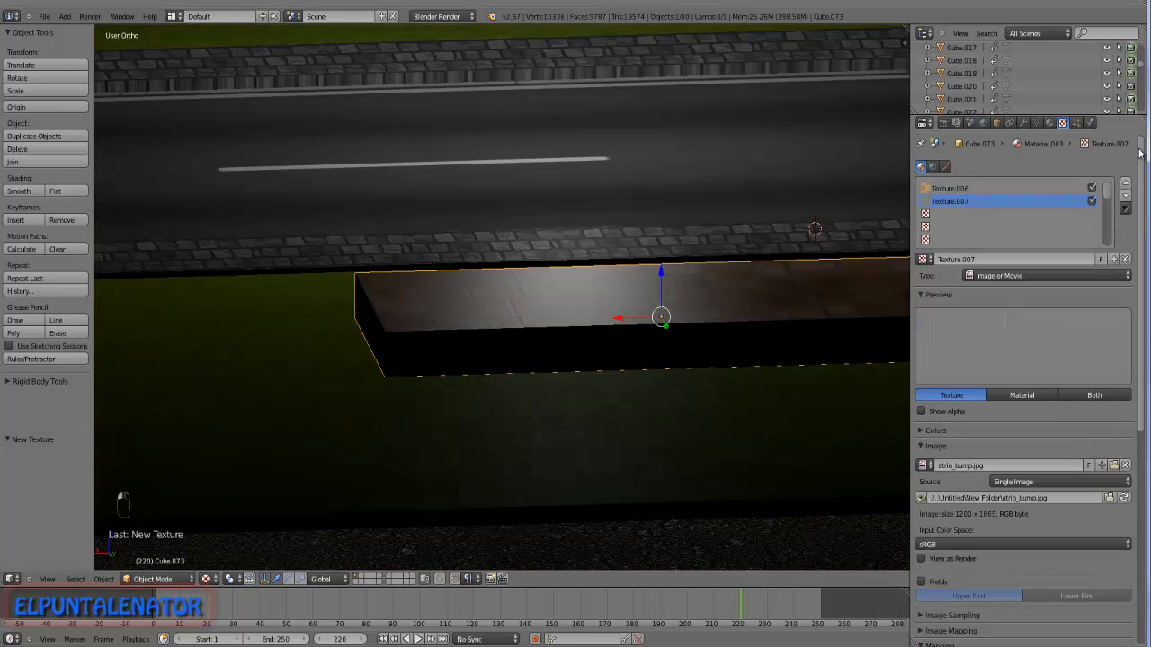
{"action": "left_click", "coordinate": [972, 216]}
{"action": "left_click", "coordinate": [962, 263]}
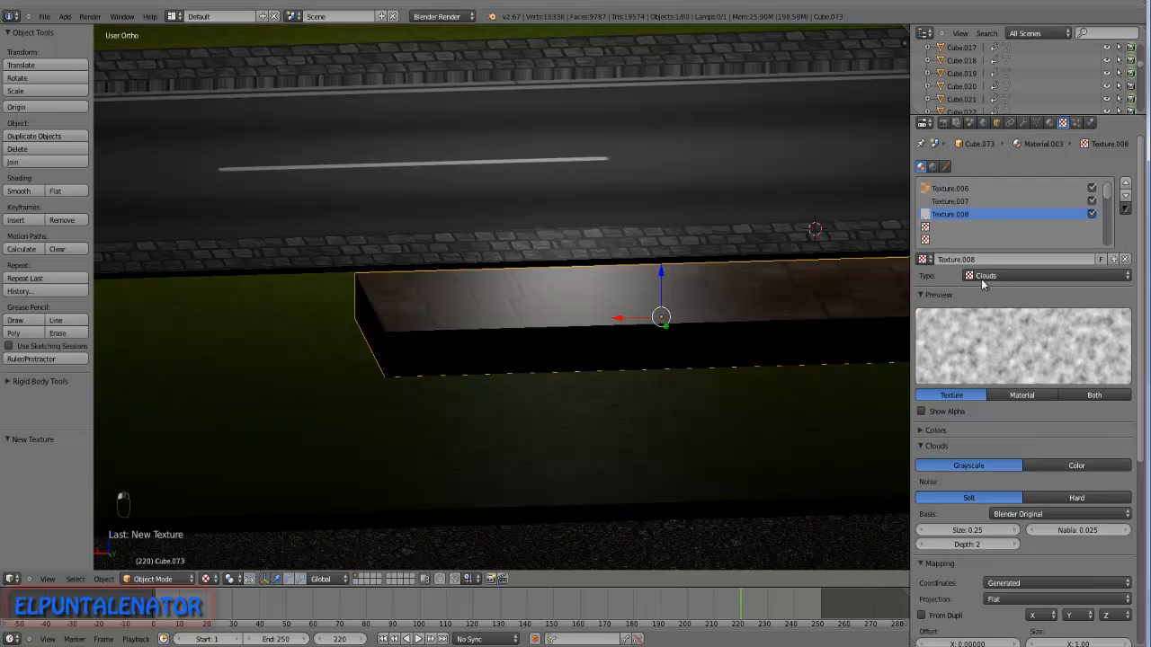
{"action": "left_click", "coordinate": [989, 276]}
{"action": "left_click", "coordinate": [1005, 193]}
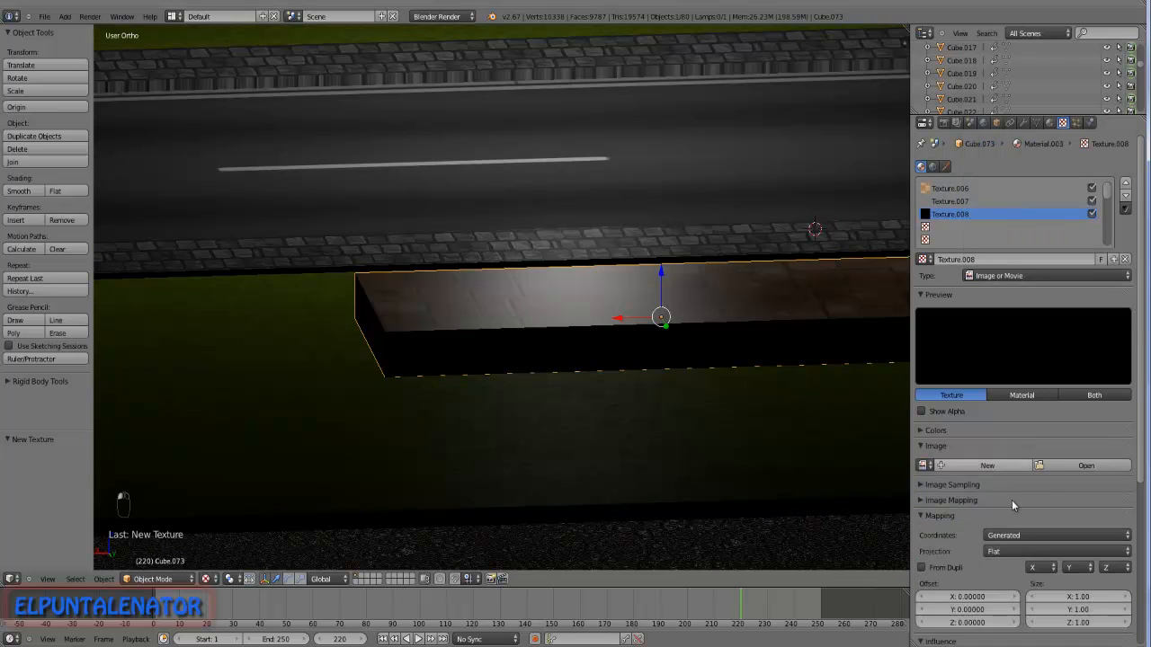
{"action": "left_click", "coordinate": [1073, 466]}
{"action": "left_click", "coordinate": [36, 294]}
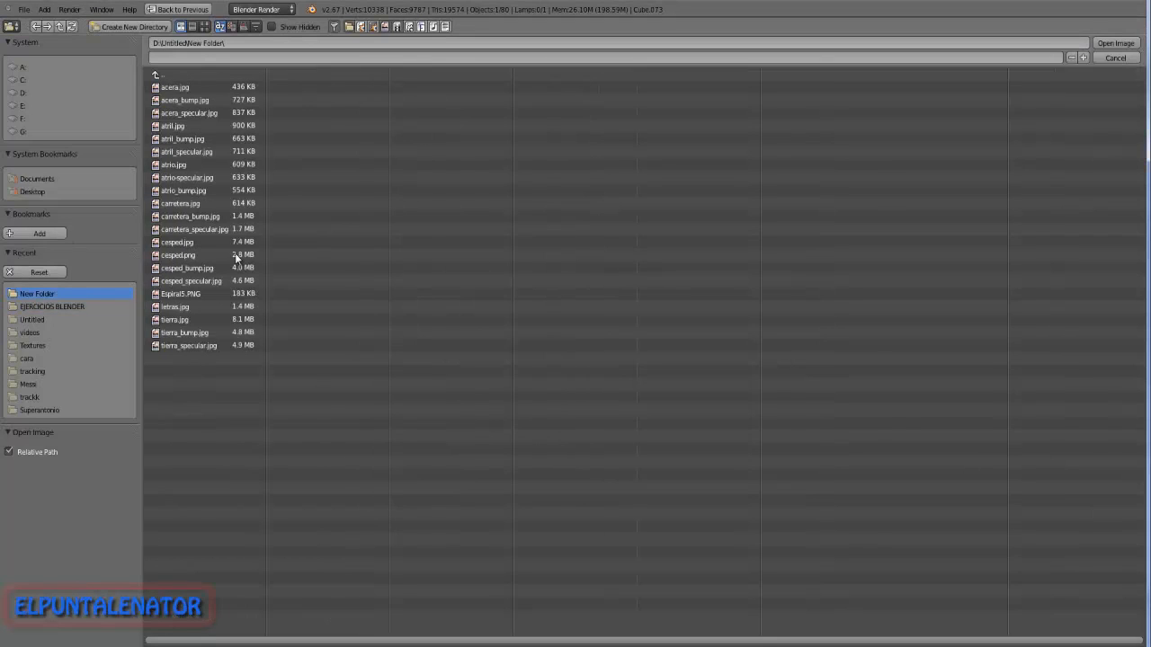
{"action": "left_click", "coordinate": [188, 178]}
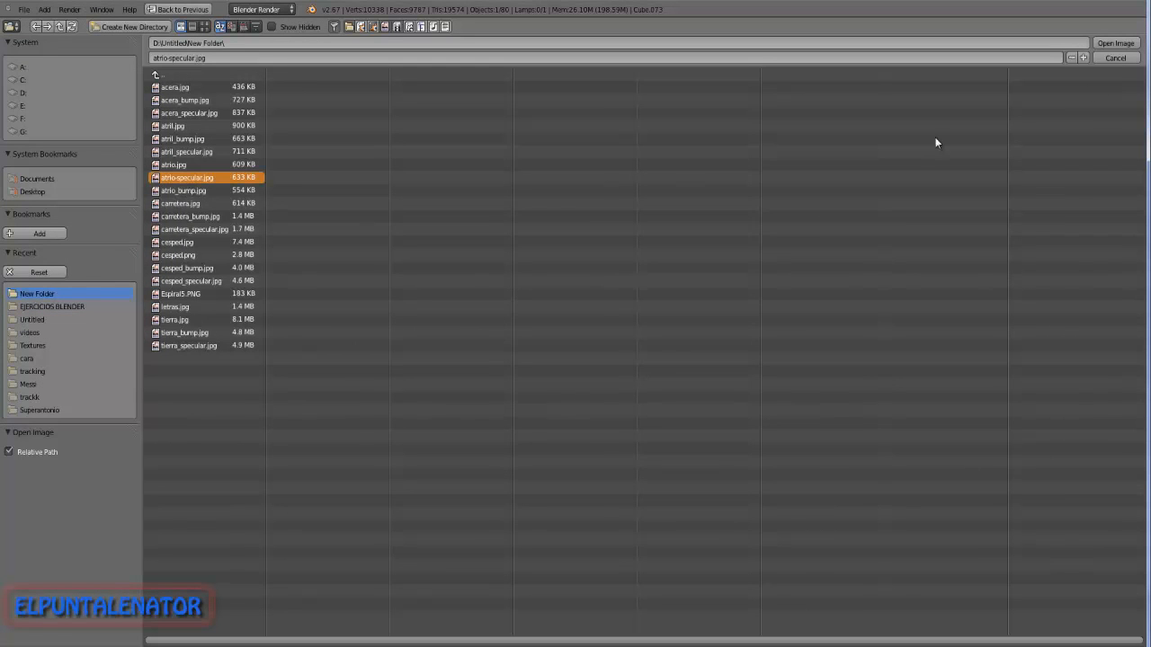
{"action": "left_click", "coordinate": [1115, 43]}
Map the specular texture with Cube projection and turn off its diffuse Color influence.
{"action": "scroll", "coordinate": [1066, 506], "scroll_direction": "down", "scroll_amount": 4}
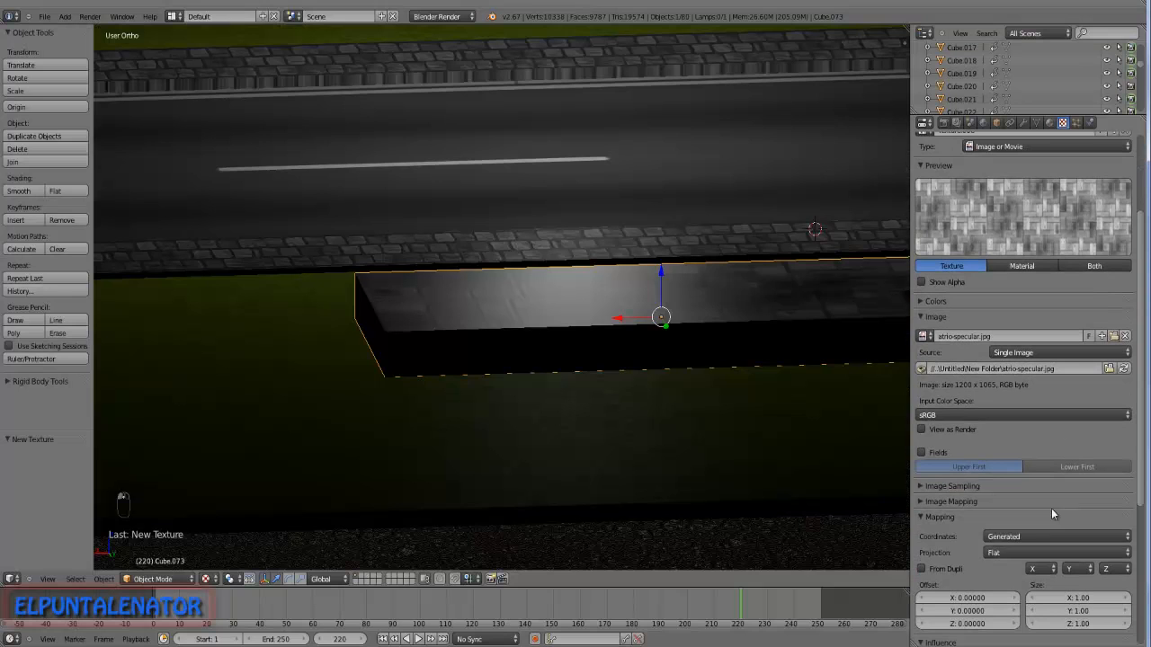
{"action": "left_click", "coordinate": [1025, 552]}
{"action": "left_click", "coordinate": [1022, 525]}
{"action": "scroll", "coordinate": [989, 512], "scroll_direction": "down", "scroll_amount": 4}
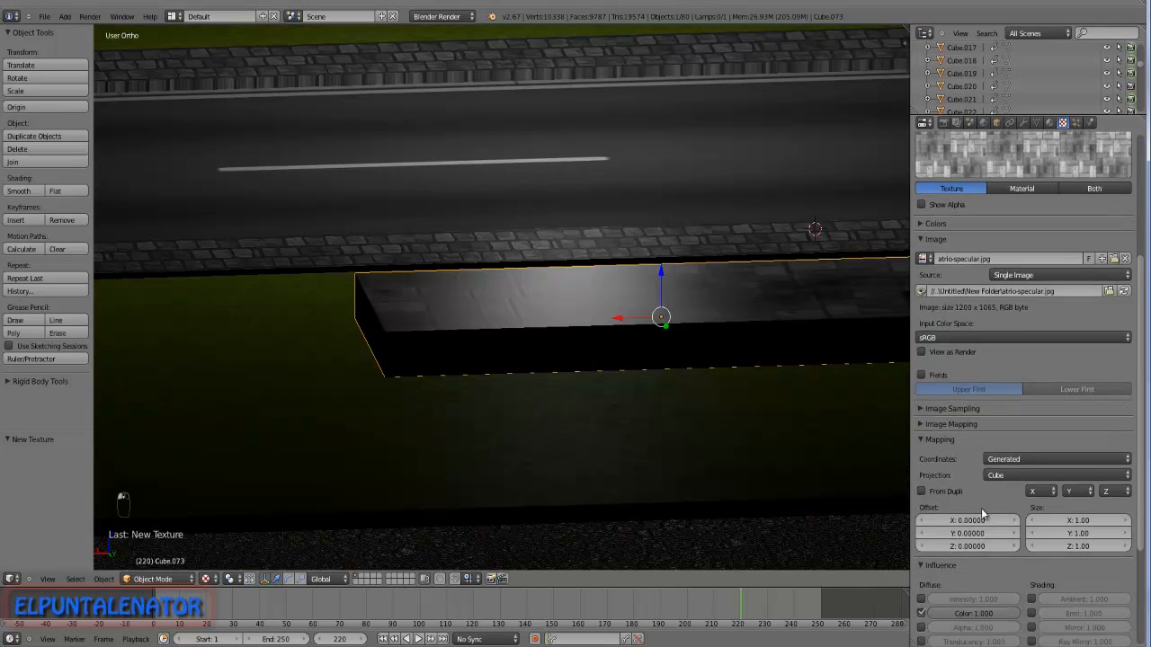
{"action": "left_click", "coordinate": [921, 561]}
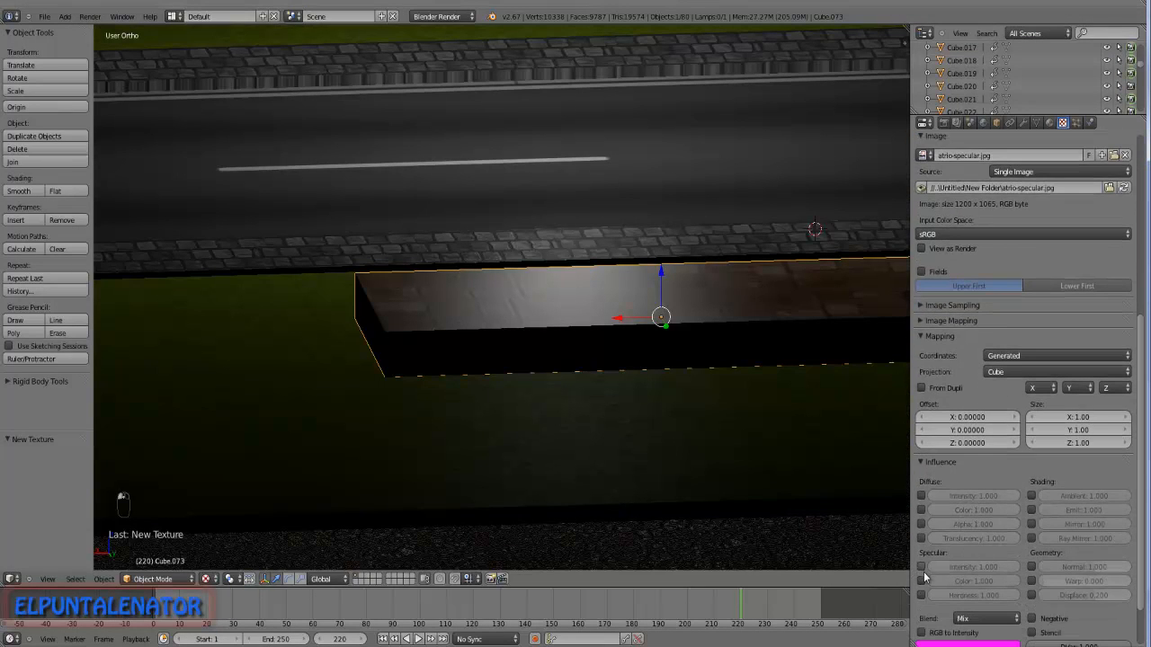
Set the specular texture's specular Color influence to 0.883, checking the shine on the slab.
{"action": "left_click_drag", "start_coordinate": [1011, 580], "coordinate": [1006, 580]}
{"action": "scroll", "coordinate": [689, 345], "scroll_direction": "down", "scroll_amount": 2}
{"action": "middle_click_drag", "start_coordinate": [694, 349], "coordinate": [689, 393]}
{"action": "scroll", "coordinate": [671, 329], "scroll_direction": "up", "scroll_amount": 5}
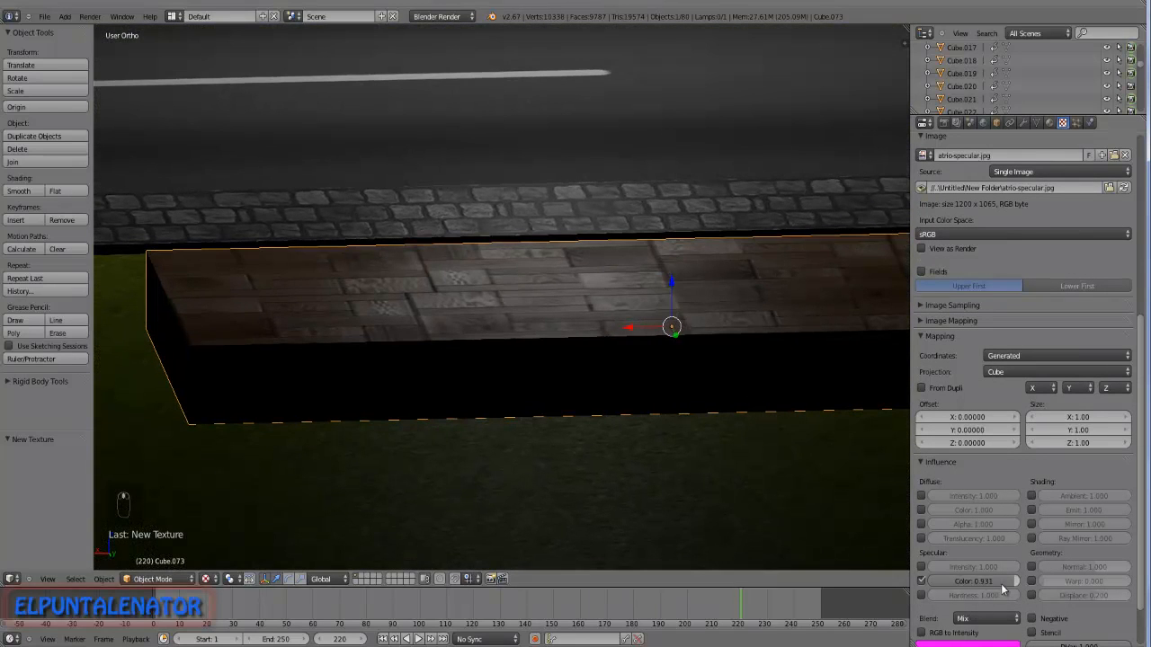
{"action": "left_click_drag", "start_coordinate": [1009, 581], "coordinate": [1002, 581]}
{"action": "scroll", "coordinate": [585, 308], "scroll_direction": "down", "scroll_amount": 3}
Select the camera, look through it and fly it to frame the wooden slab on the grass.
{"action": "scroll", "coordinate": [585, 308], "scroll_direction": "down", "scroll_amount": 2}
{"action": "middle_click_drag", "start_coordinate": [586, 308], "coordinate": [760, 338]}
{"action": "scroll", "coordinate": [758, 339], "scroll_direction": "down", "scroll_amount": 3}
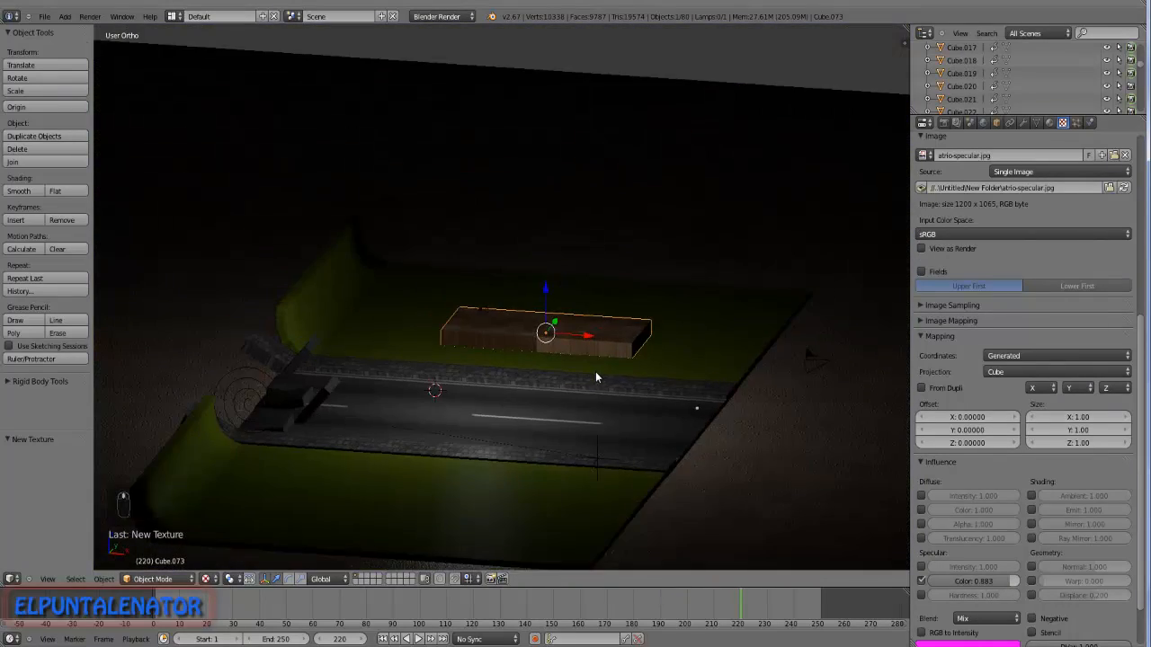
{"action": "right_click", "coordinate": [825, 363]}
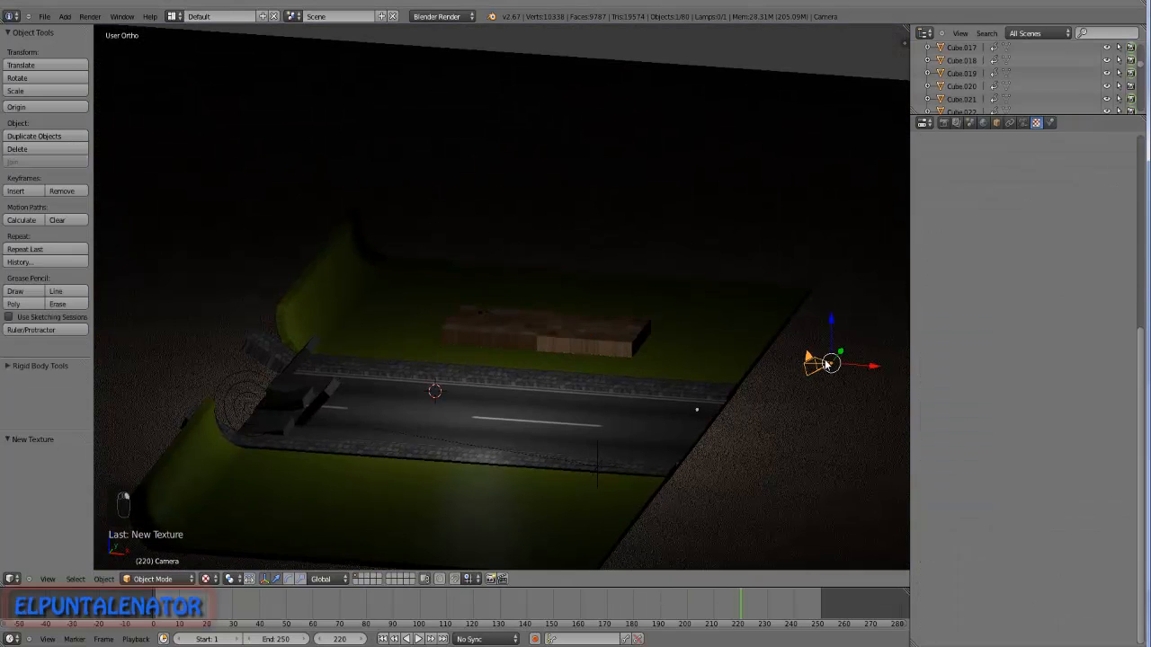
{"action": "key", "text": "KP_0"}
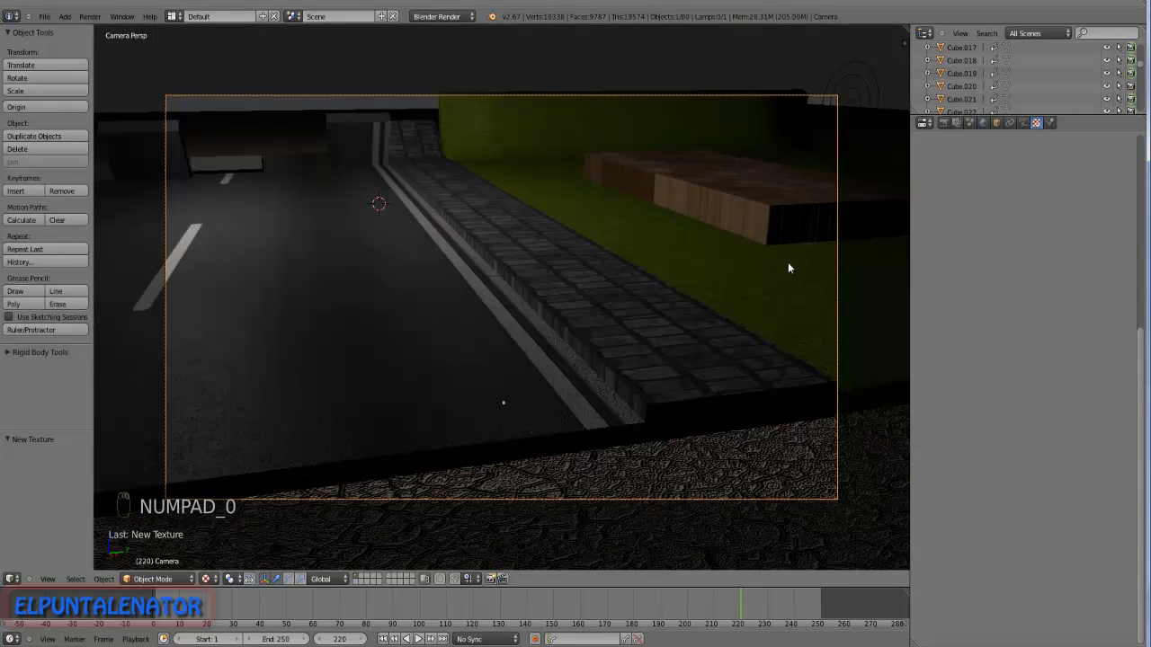
{"action": "key", "text": "shift+f"}
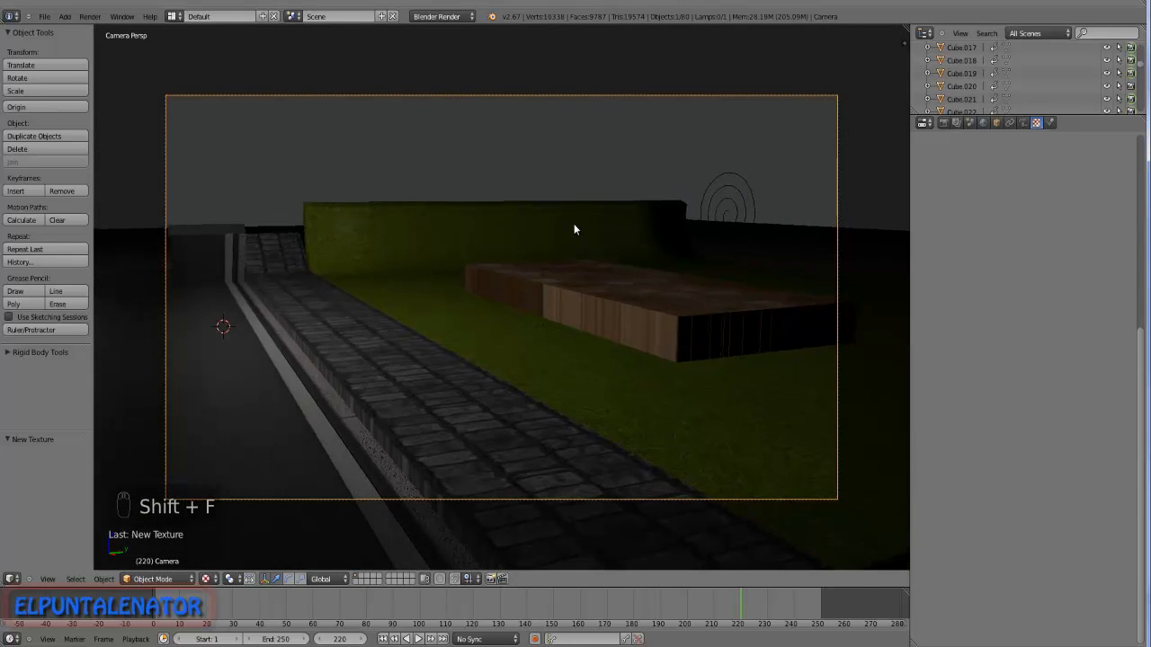
Render frame 220, examine the slab's wood texture up close and close the render.
{"action": "key", "text": "F12"}
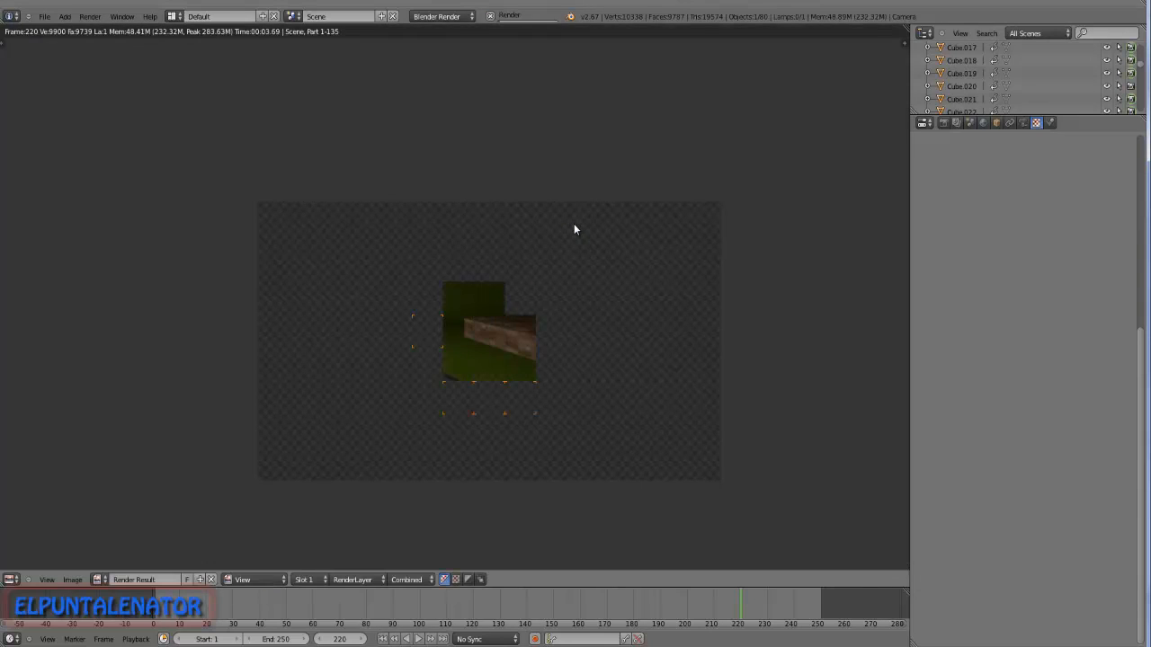
{"action": "scroll", "coordinate": [623, 353], "scroll_direction": "up", "scroll_amount": 5}
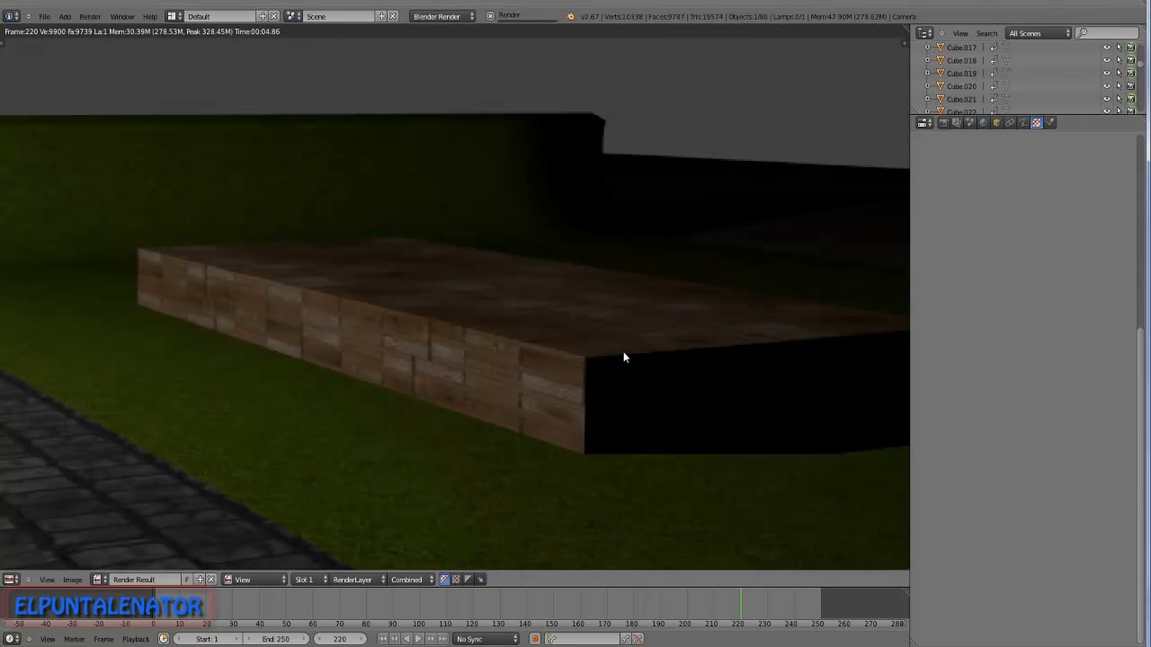
{"action": "scroll", "coordinate": [623, 358], "scroll_direction": "down", "scroll_amount": 4}
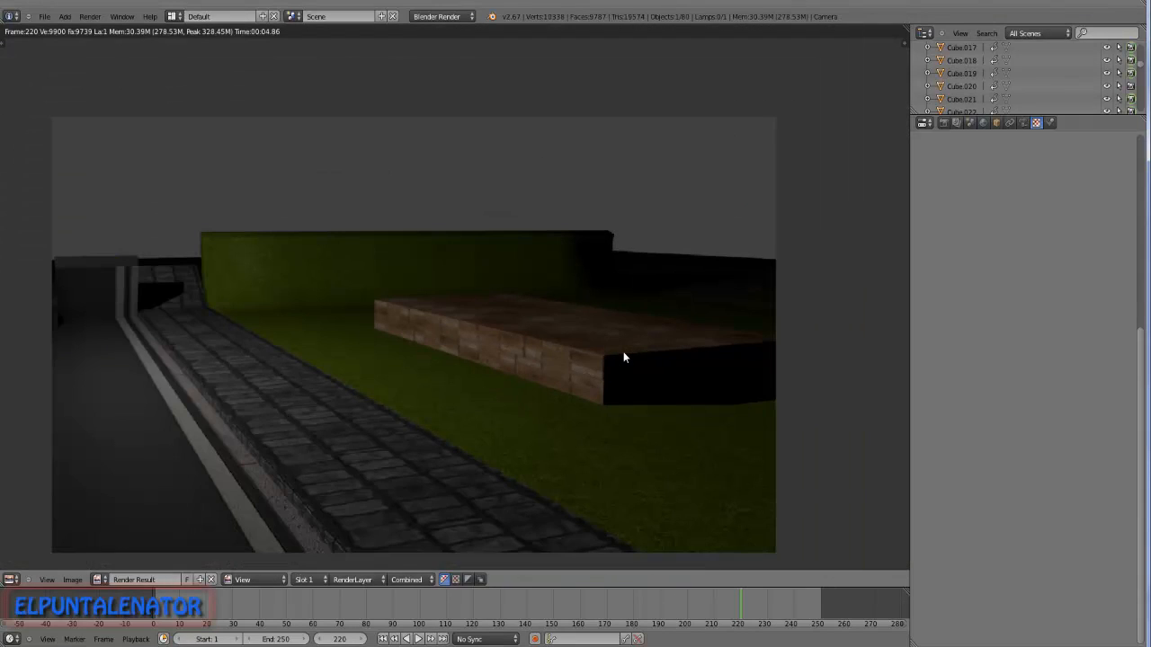
{"action": "key", "text": "Escape"}
Add a new text object to the scene for a sign above the wooden slab.
{"action": "middle_click_drag", "start_coordinate": [621, 354], "coordinate": [543, 369]}
{"action": "scroll", "coordinate": [540, 332], "scroll_direction": "up", "scroll_amount": 3}
{"action": "right_click", "coordinate": [541, 314]}
{"action": "scroll", "coordinate": [571, 277], "scroll_direction": "up", "scroll_amount": 3}
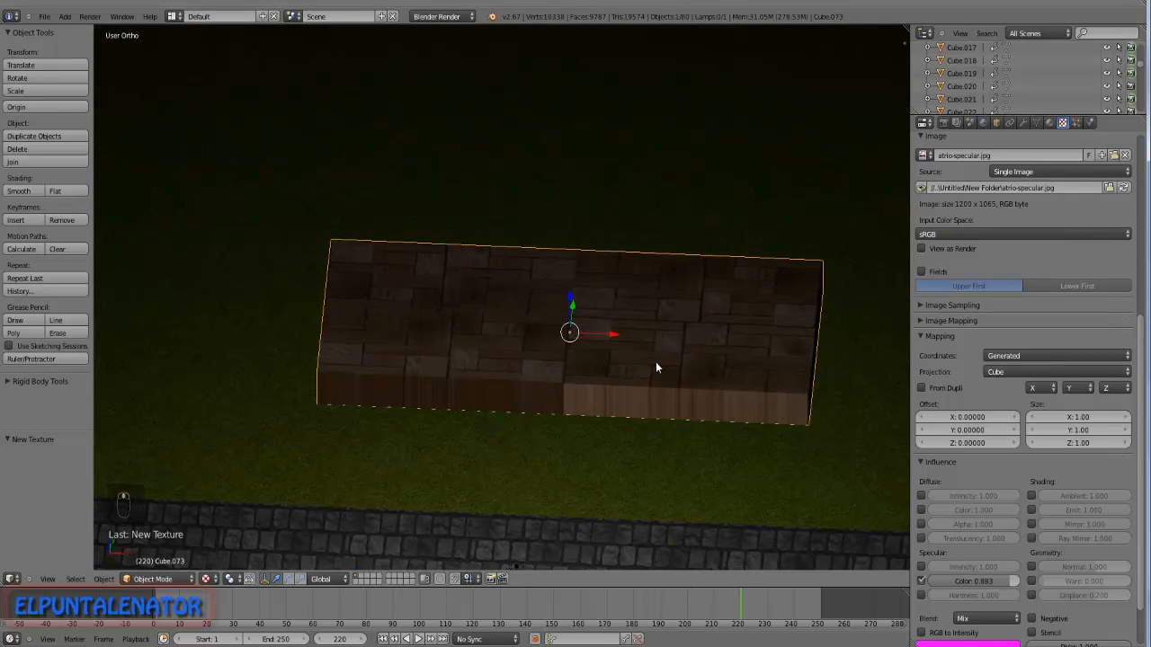
{"action": "middle_click_drag", "start_coordinate": [640, 379], "coordinate": [663, 359]}
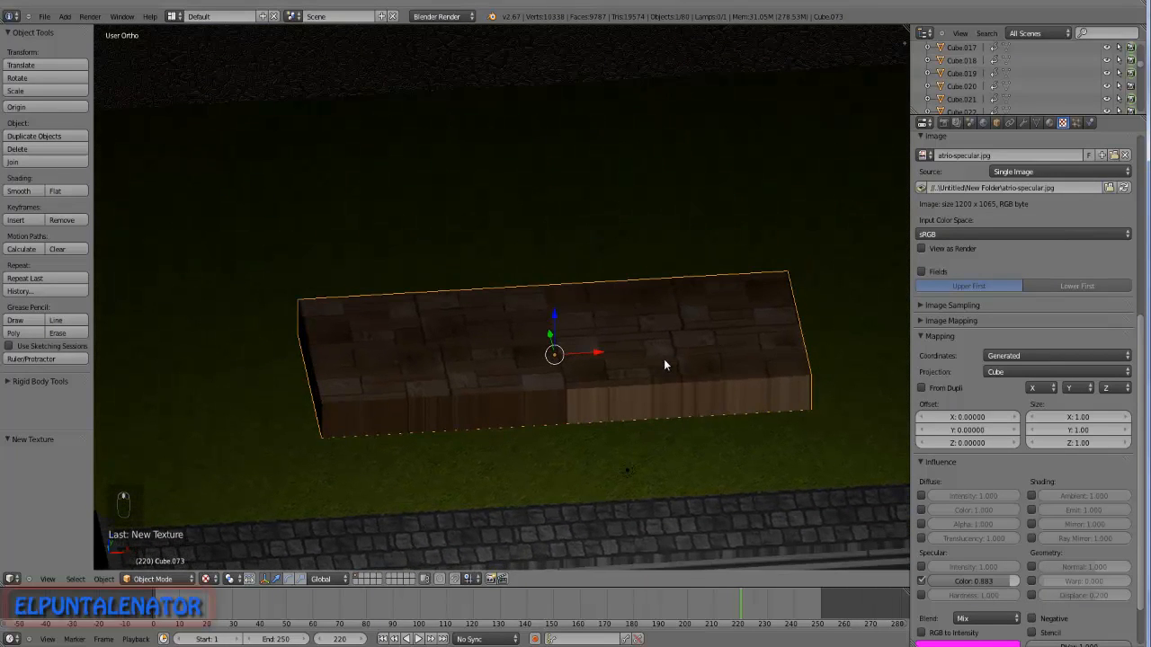
{"action": "scroll", "coordinate": [552, 435], "scroll_direction": "down", "scroll_amount": 3}
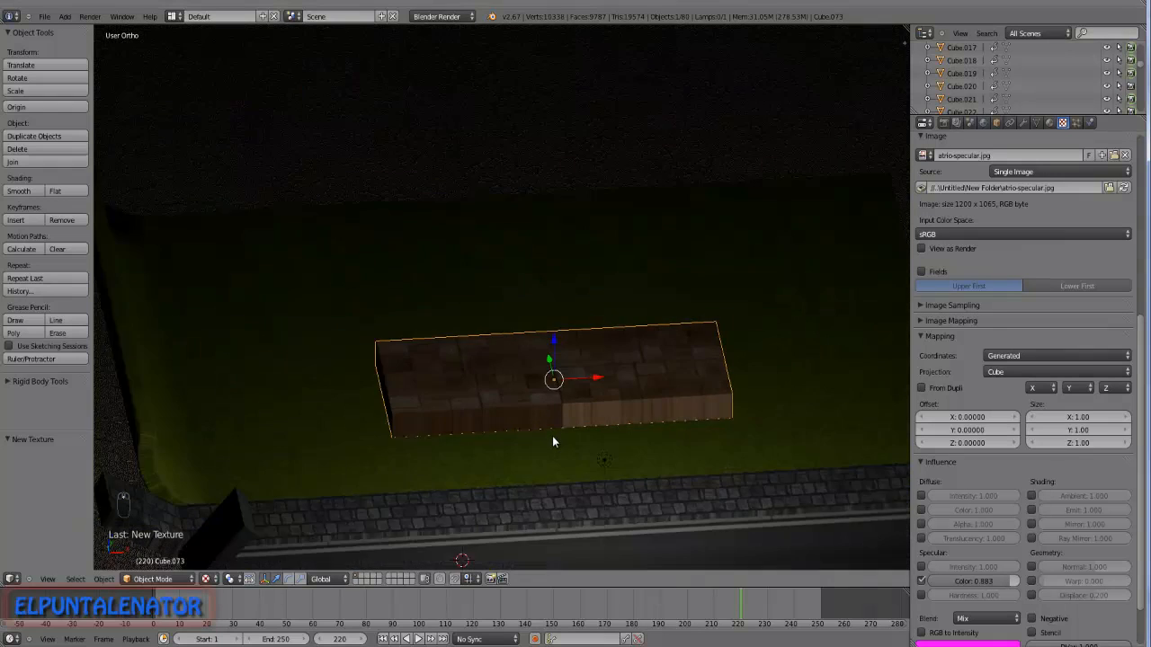
{"action": "middle_click_drag", "start_coordinate": [551, 433], "coordinate": [544, 419]}
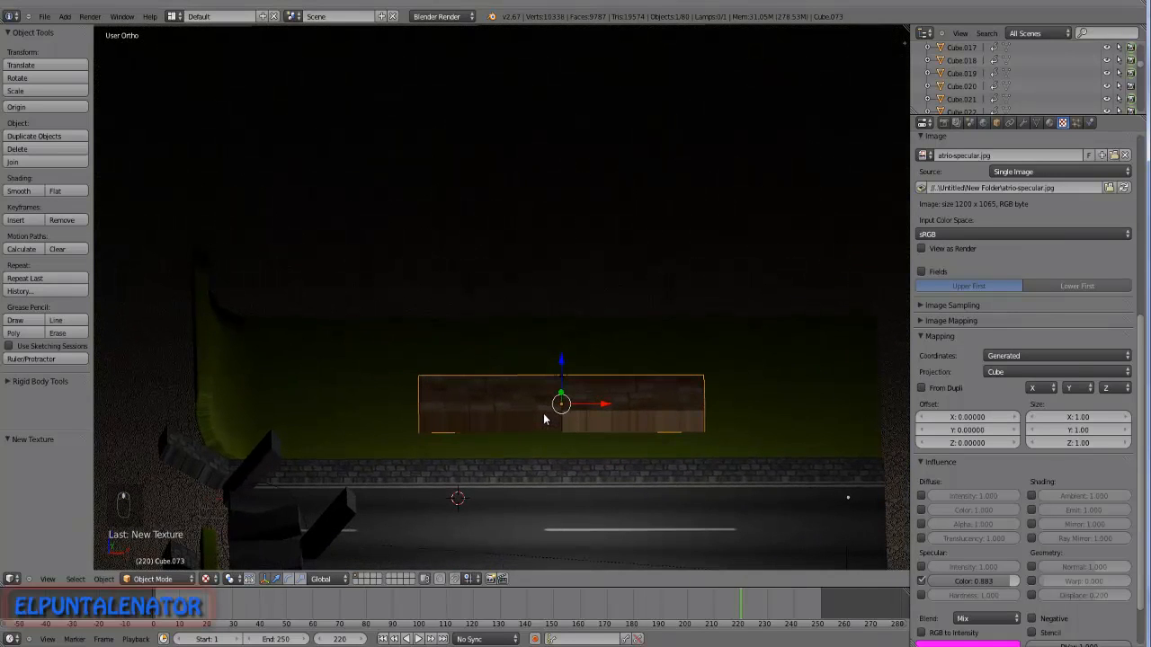
{"action": "key", "text": "shift+a"}
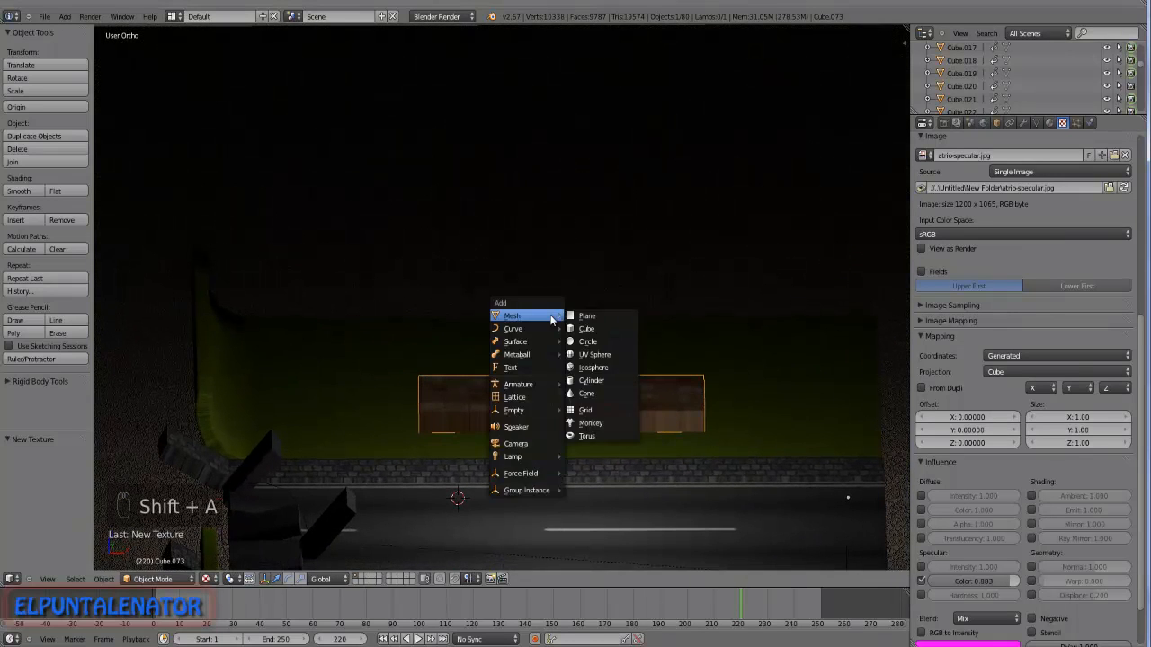
{"action": "left_click", "coordinate": [531, 371]}
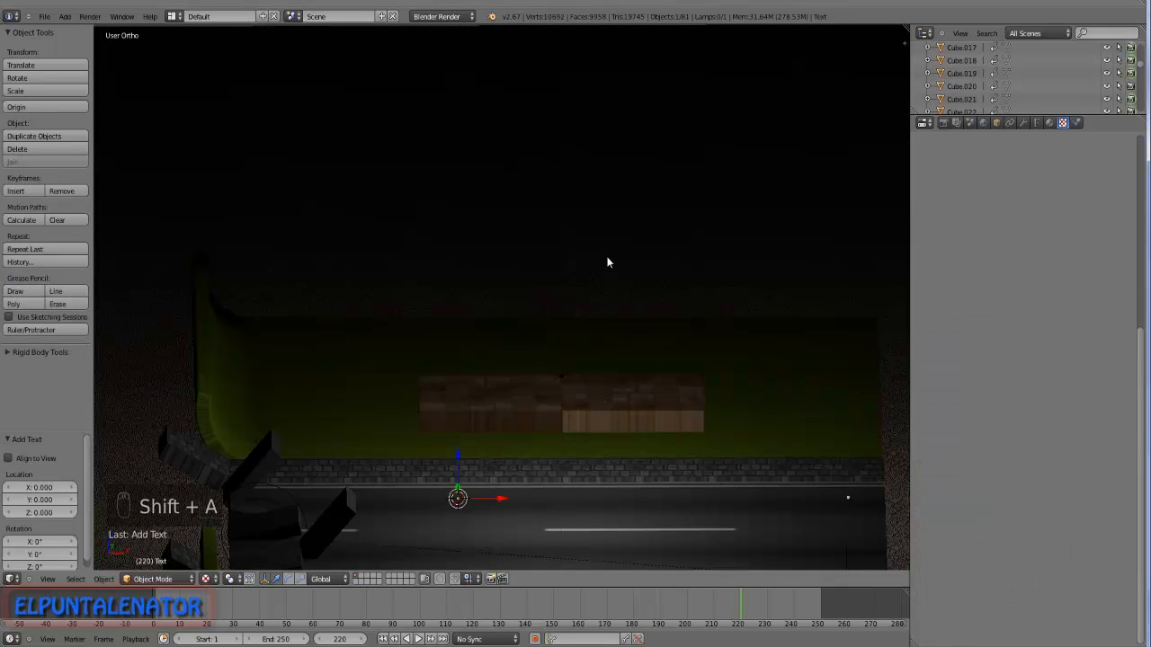
Replace the default wording of the text object with "elpuntalenator", working in a top wireframe view.
{"action": "scroll", "coordinate": [594, 275], "scroll_direction": "down", "scroll_amount": 3}
{"action": "key", "text": "KP_7"}
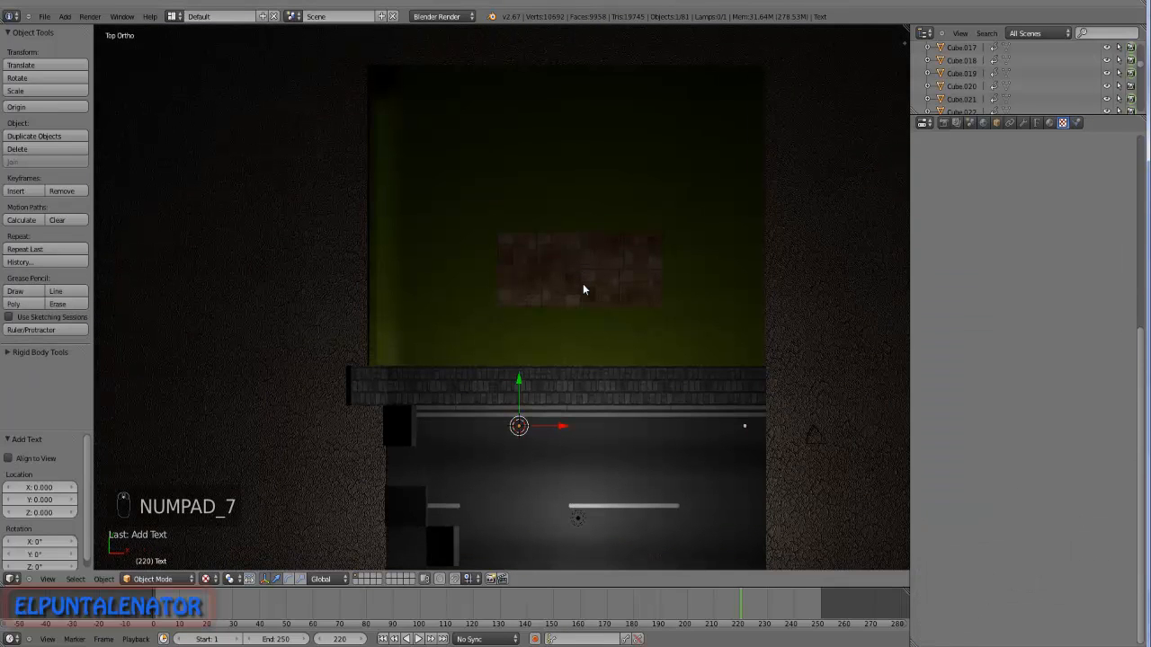
{"action": "key", "text": "z"}
{"action": "scroll", "coordinate": [531, 438], "scroll_direction": "up", "scroll_amount": 6}
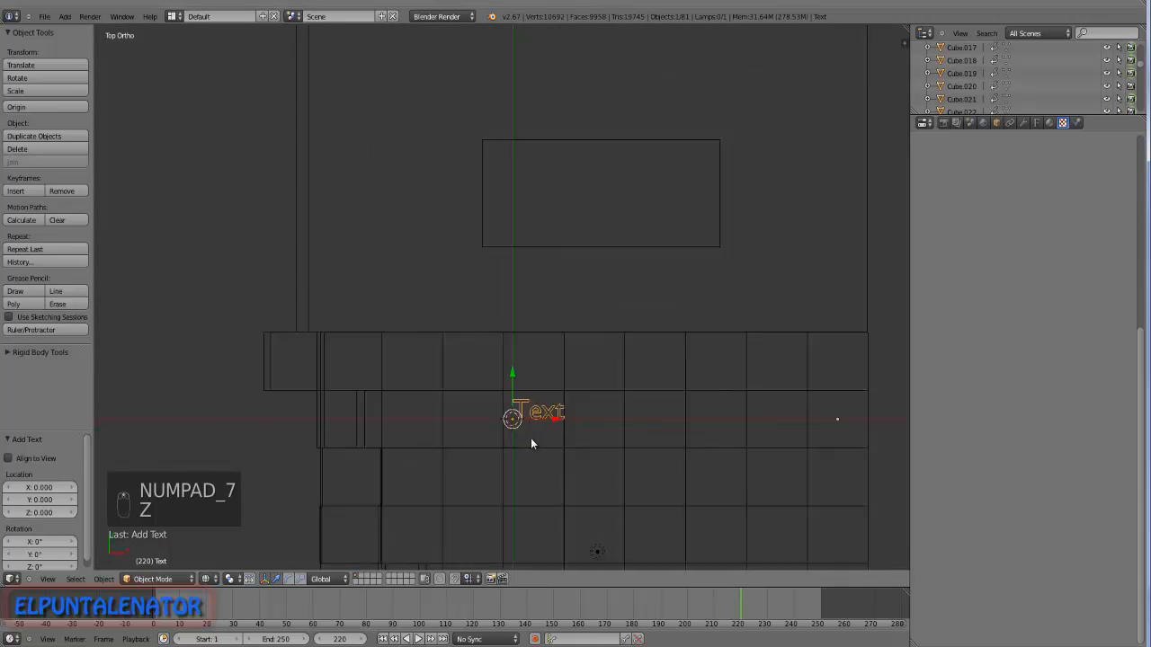
{"action": "key", "text": "Tab"}
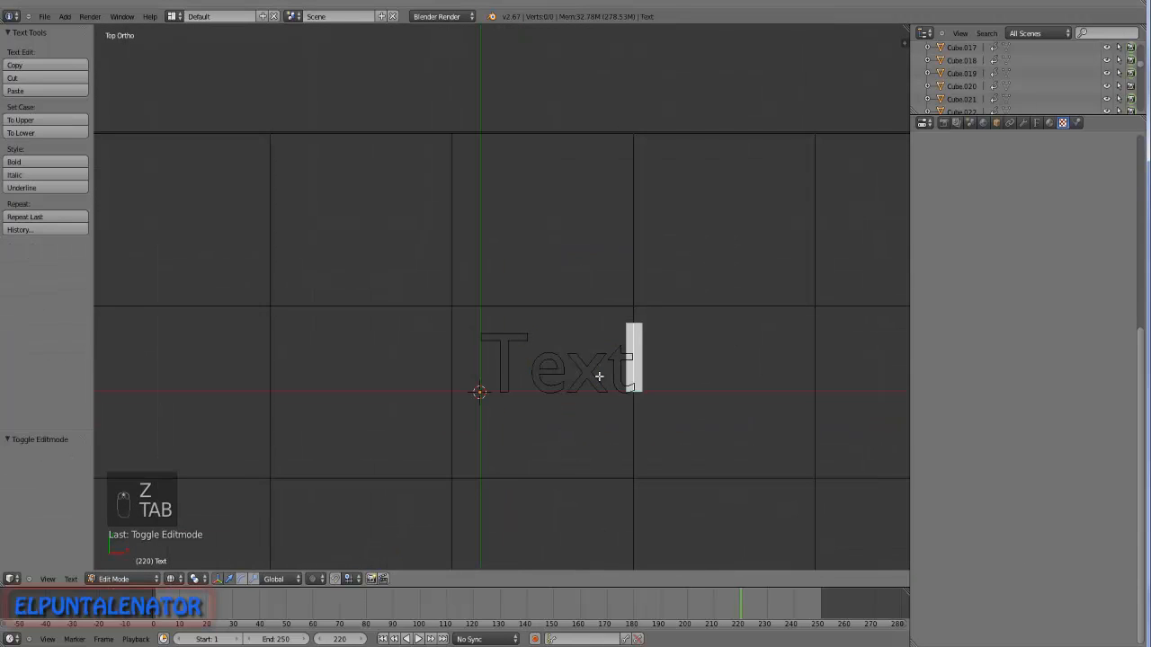
{"action": "key", "text": "BackSpace"}
{"action": "key", "text": "BackSpace"}
{"action": "key", "text": "BackSpace"}
{"action": "key", "text": "BackSpace"}
{"action": "key", "text": "BackSpace"}
{"action": "key", "text": "BackSpace"}
{"action": "key", "text": "BackSpace"}
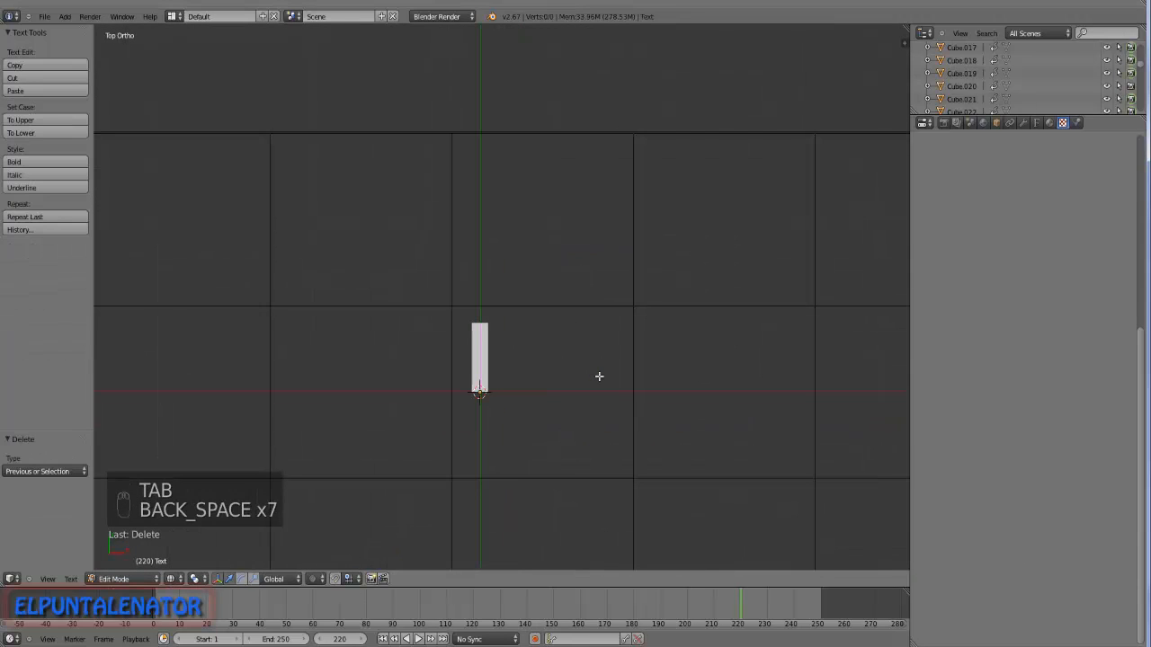
{"action": "type", "text": "elpuntal"}
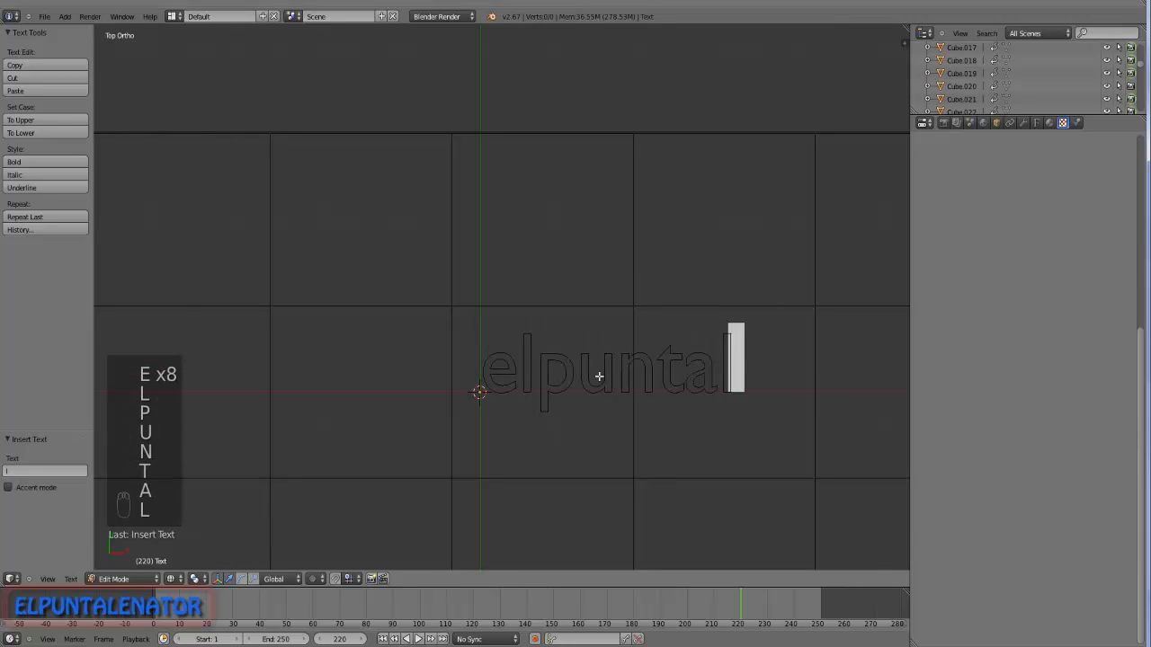
{"action": "type", "text": "enator"}
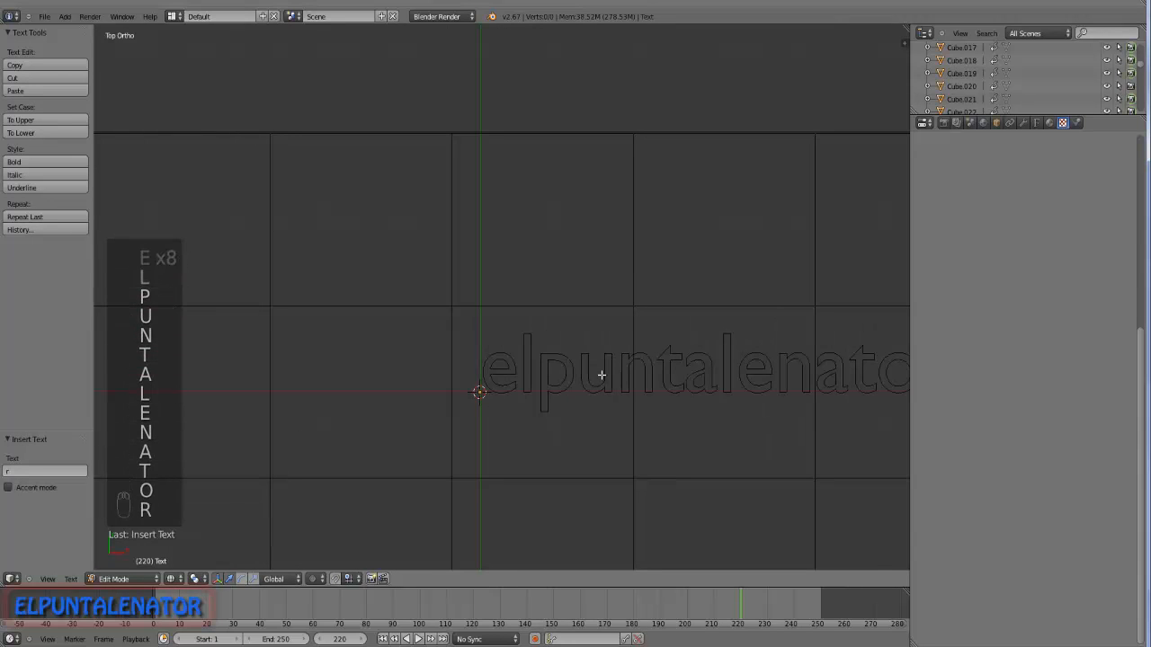
{"action": "scroll", "coordinate": [603, 375], "scroll_direction": "down", "scroll_amount": 3}
{"action": "scroll", "coordinate": [678, 383], "scroll_direction": "up", "scroll_amount": 2}
{"action": "key", "text": "Tab"}
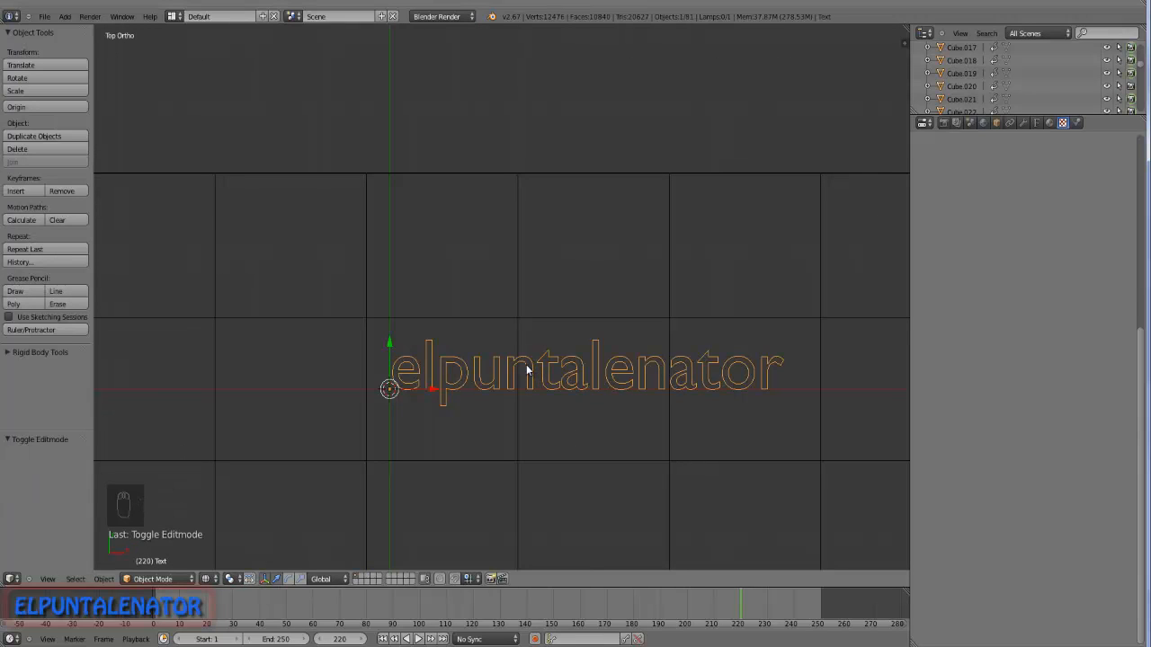
Stand the text upright by rotating it 90° about X and raise it 1.771 along Z.
{"action": "type", "text": "rx90"}
{"action": "key", "text": "Return"}
{"action": "middle_click_drag", "start_coordinate": [533, 433], "coordinate": [482, 413]}
{"action": "key", "text": "g"}
{"action": "key", "text": "z"}
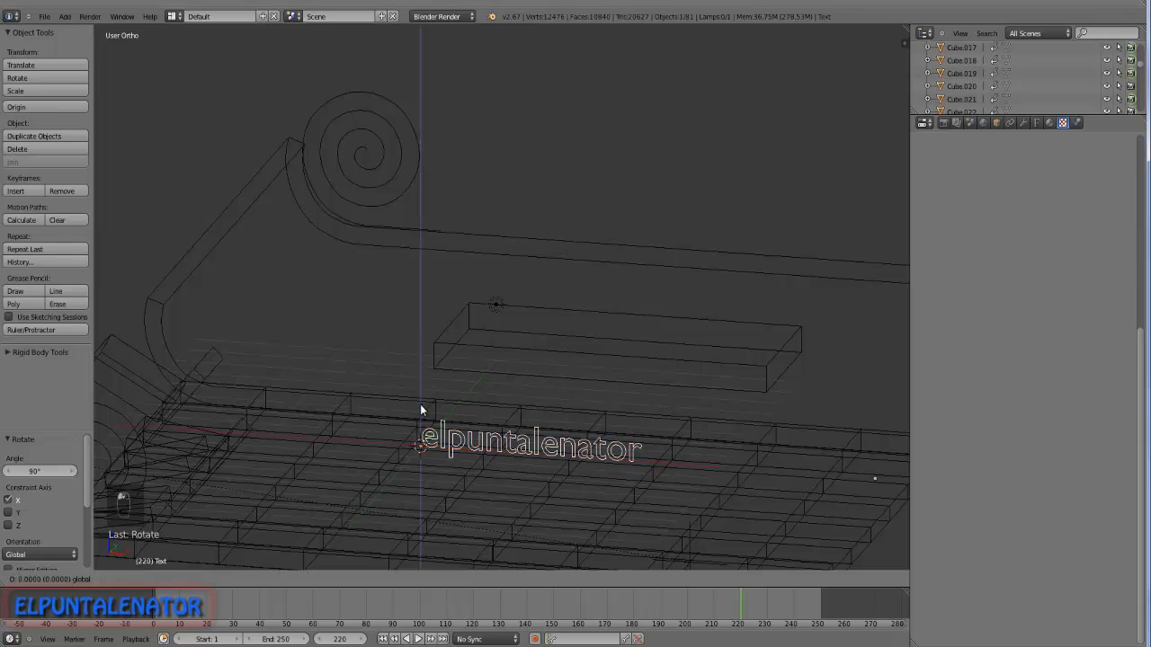
{"action": "left_click", "coordinate": [421, 336]}
Set the viewport shading to Texture and check the text's position against the wooden slab.
{"action": "mouse_move", "coordinate": [421, 336]}
{"action": "middle_mouse_down"}
{"action": "mouse_move", "coordinate": [455, 373]}
{"action": "mouse_move", "coordinate": [479, 368]}
{"action": "mouse_move", "coordinate": [474, 381]}
{"action": "mouse_move", "coordinate": [504, 383]}
{"action": "middle_mouse_up"}
{"action": "key", "text": "z"}
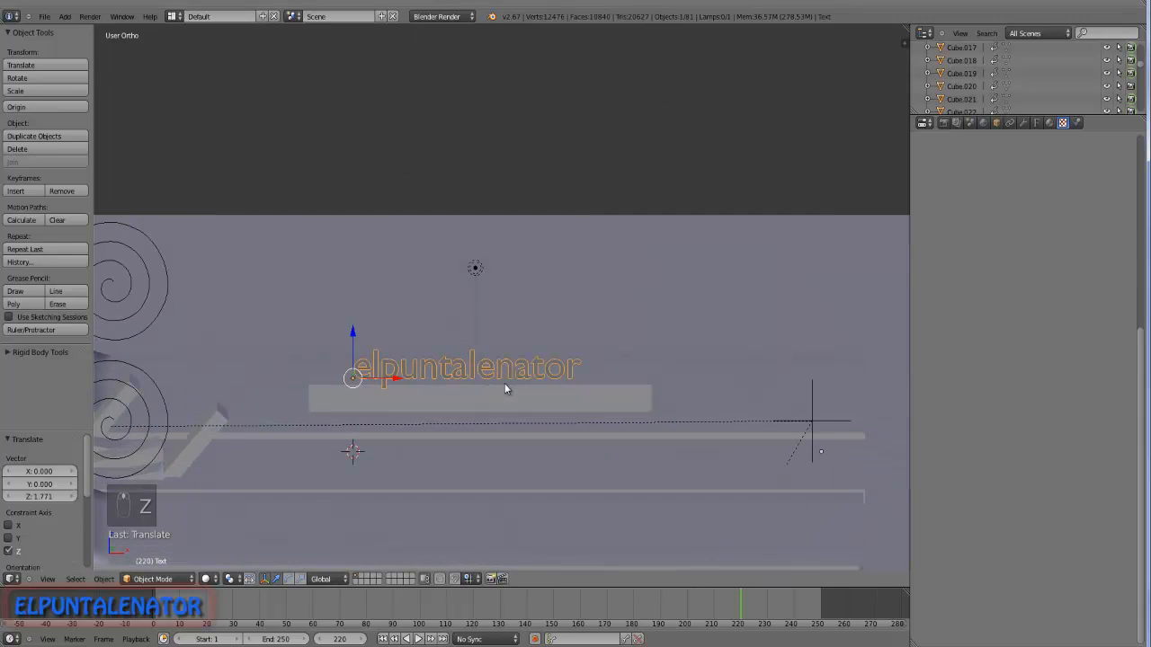
{"action": "left_click", "coordinate": [212, 580]}
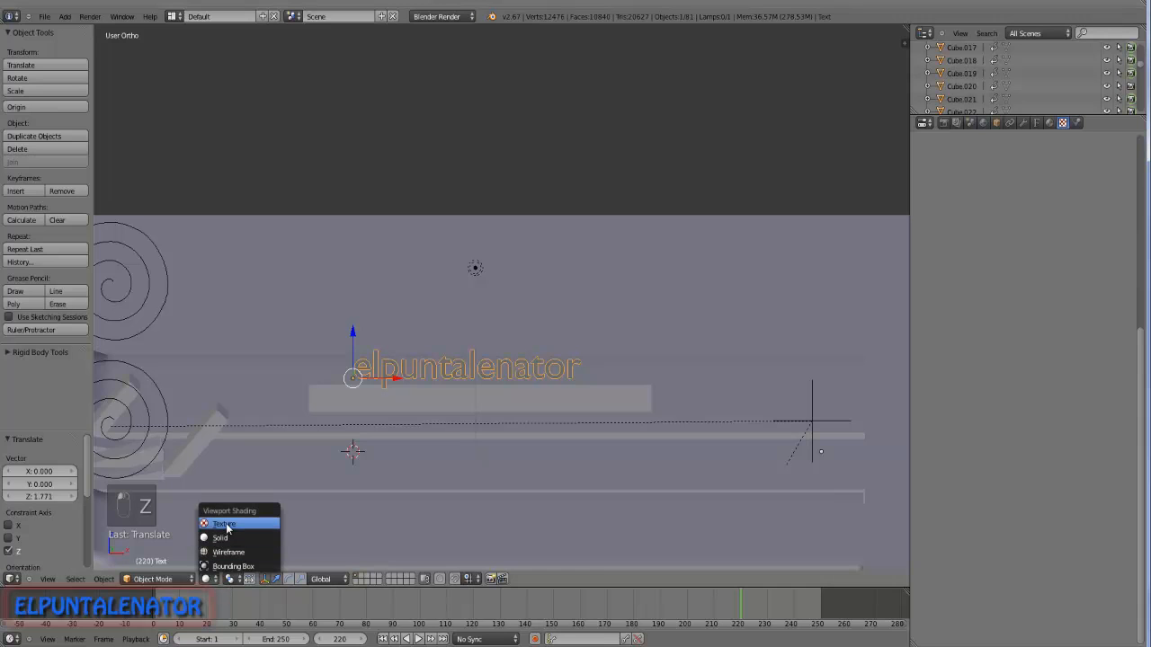
{"action": "left_click", "coordinate": [230, 524]}
{"action": "scroll", "coordinate": [429, 410], "scroll_direction": "up", "scroll_amount": 4}
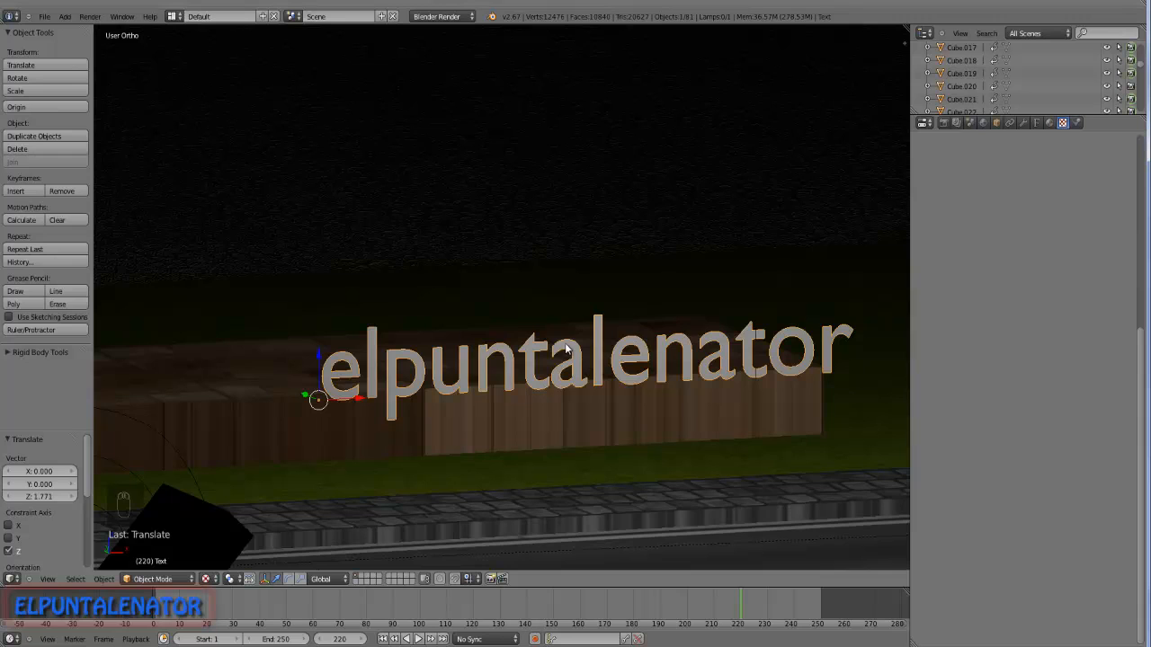
{"action": "middle_click_drag", "start_coordinate": [433, 381], "coordinate": [442, 388]}
{"action": "scroll", "coordinate": [509, 390], "scroll_direction": "down", "scroll_amount": 1}
{"action": "scroll", "coordinate": [457, 357], "scroll_direction": "up", "scroll_amount": 3}
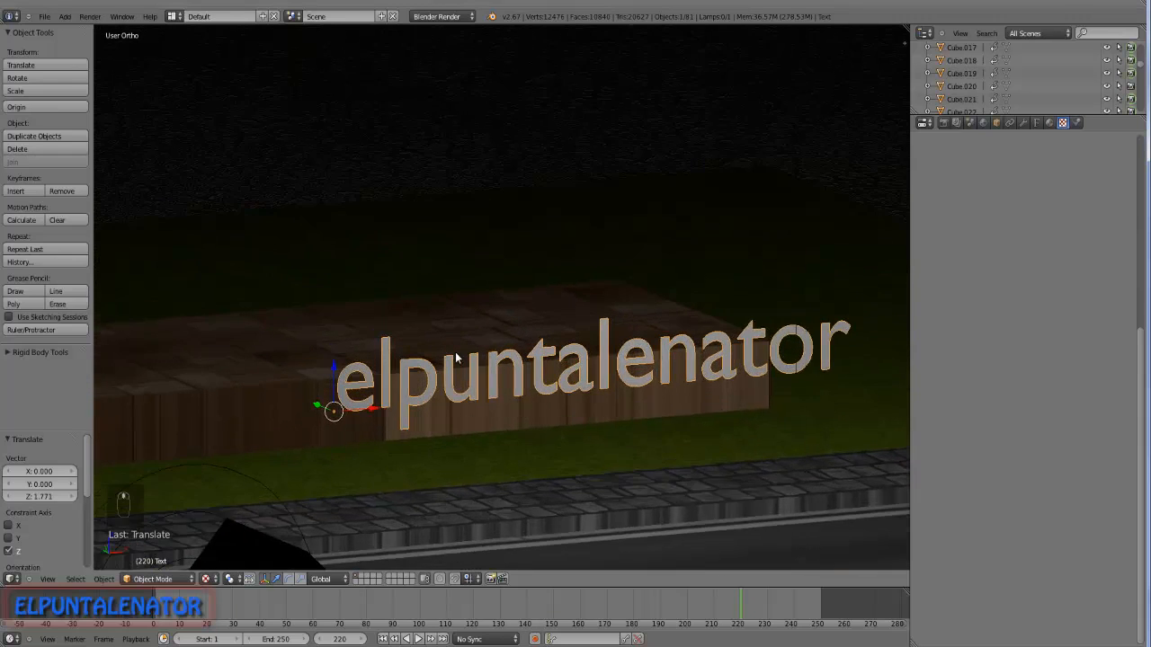
Give the text thickness by setting its geometry Extrude value to 0.194.
{"action": "left_click", "coordinate": [1039, 122]}
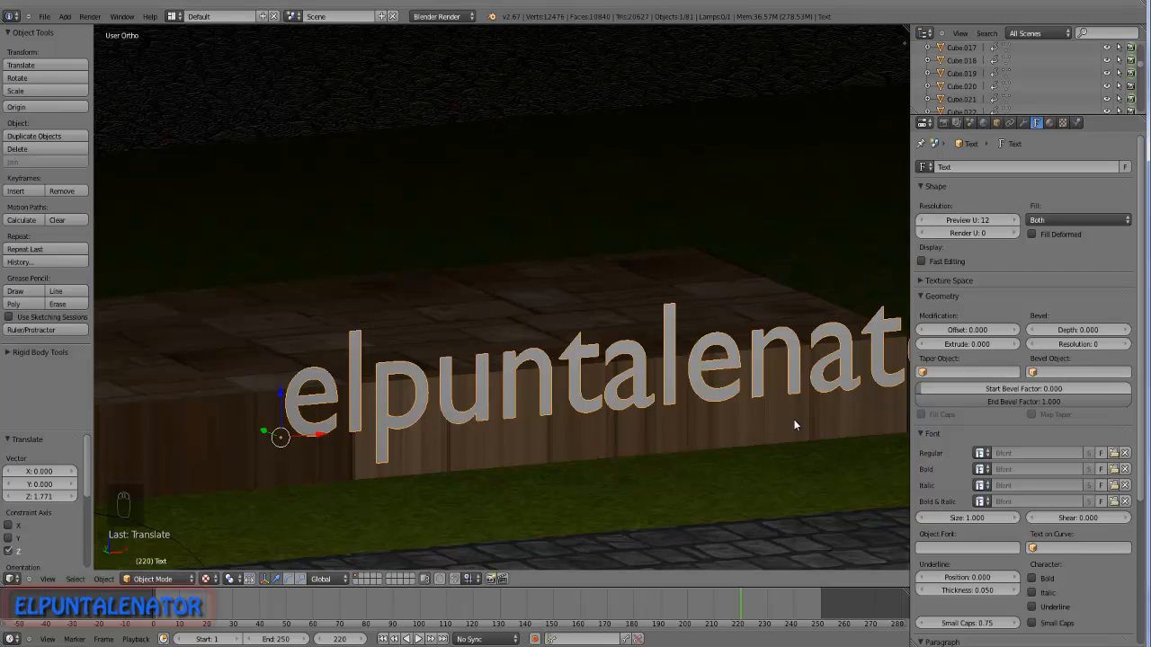
{"action": "middle_click_drag", "start_coordinate": [732, 424], "coordinate": [741, 426]}
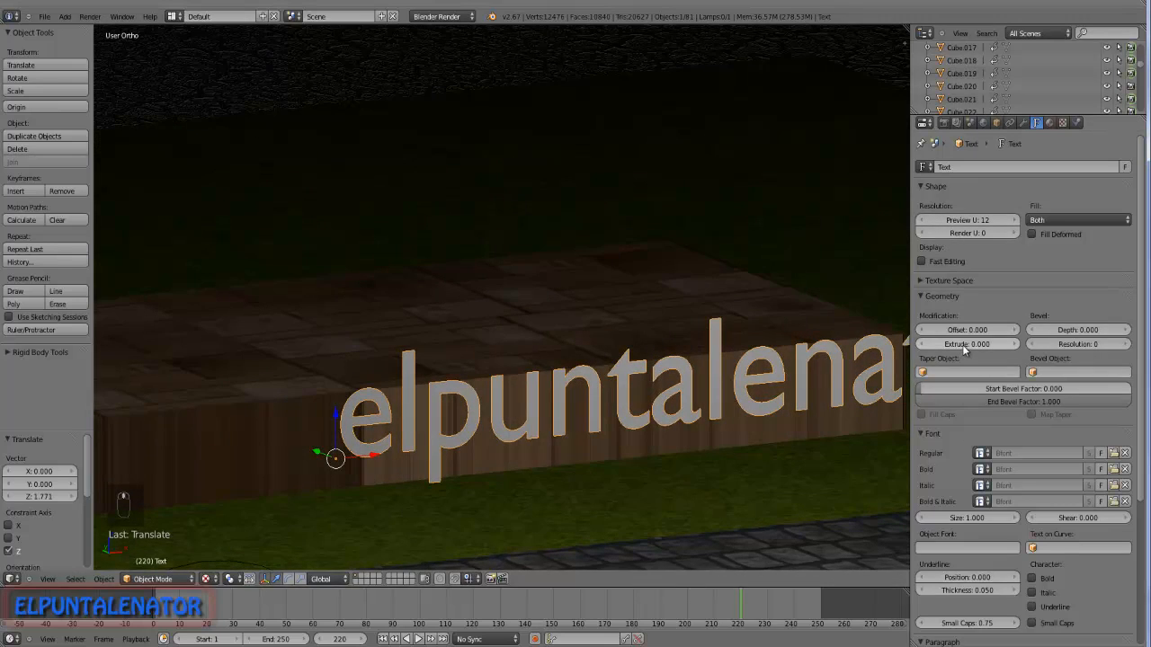
{"action": "left_click_drag", "start_coordinate": [966, 348], "coordinate": [1075, 344]}
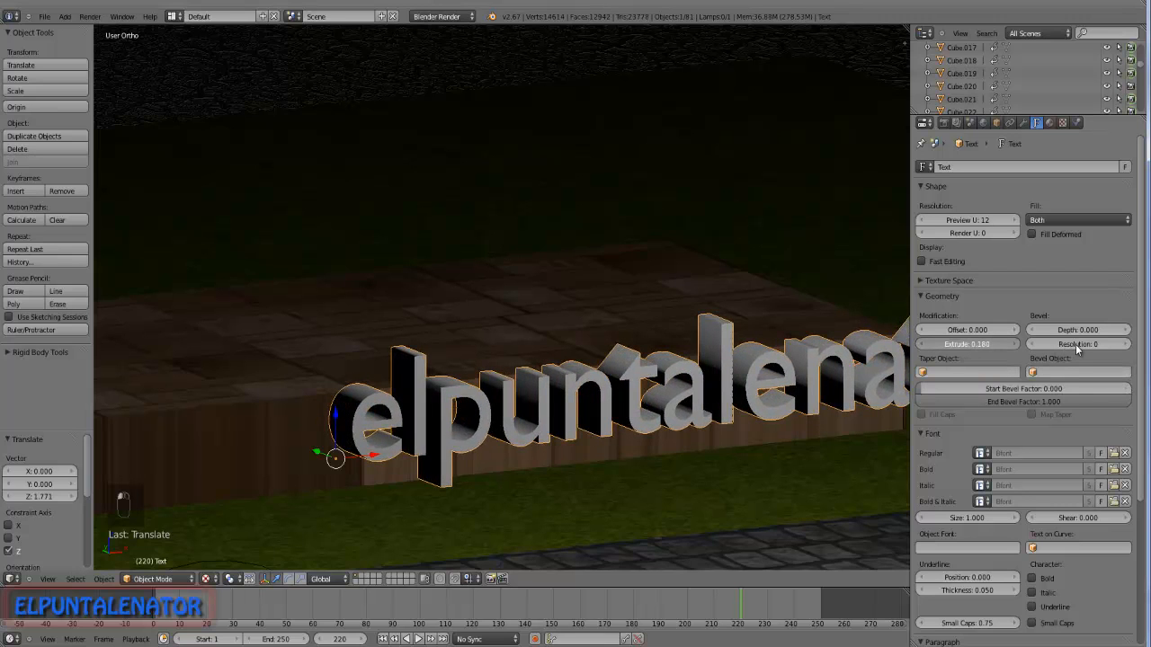
{"action": "middle_click_drag", "start_coordinate": [524, 353], "coordinate": [540, 354]}
{"action": "scroll", "coordinate": [539, 354], "scroll_direction": "down", "scroll_amount": 4}
{"action": "middle_click_drag", "start_coordinate": [760, 426], "coordinate": [593, 351], "text": "shift"}
{"action": "scroll", "coordinate": [573, 304], "scroll_direction": "up", "scroll_amount": 6}
{"action": "scroll", "coordinate": [575, 303], "scroll_direction": "down", "scroll_amount": 3}
{"action": "scroll", "coordinate": [457, 292], "scroll_direction": "up", "scroll_amount": 2}
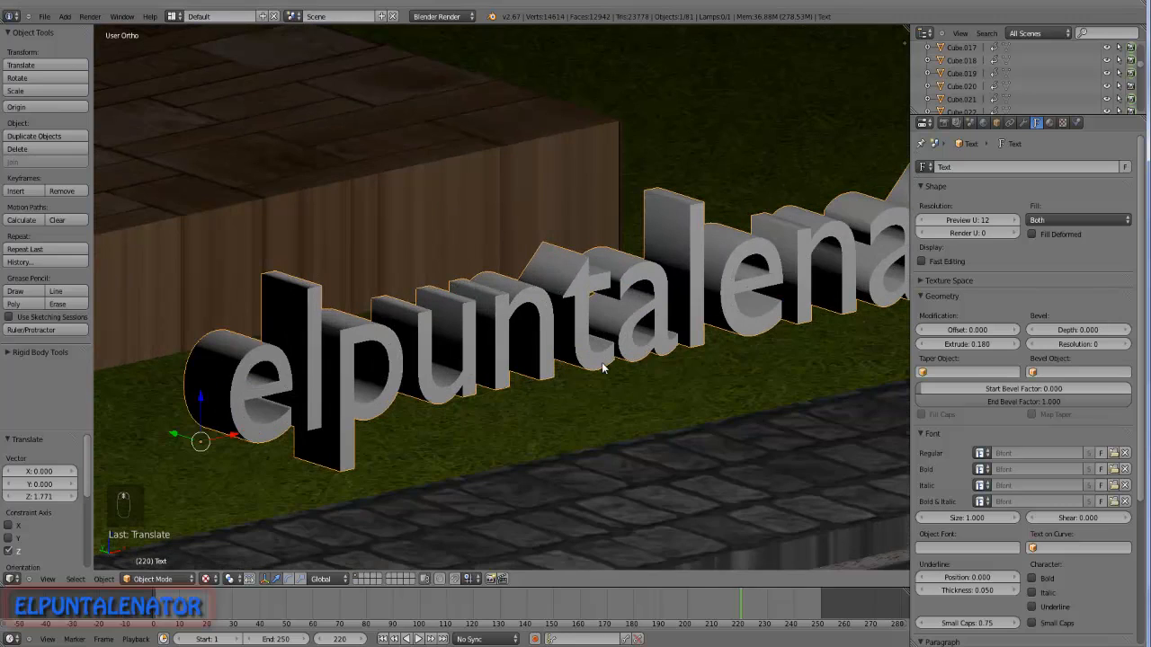
{"action": "left_click_drag", "start_coordinate": [974, 345], "coordinate": [985, 345]}
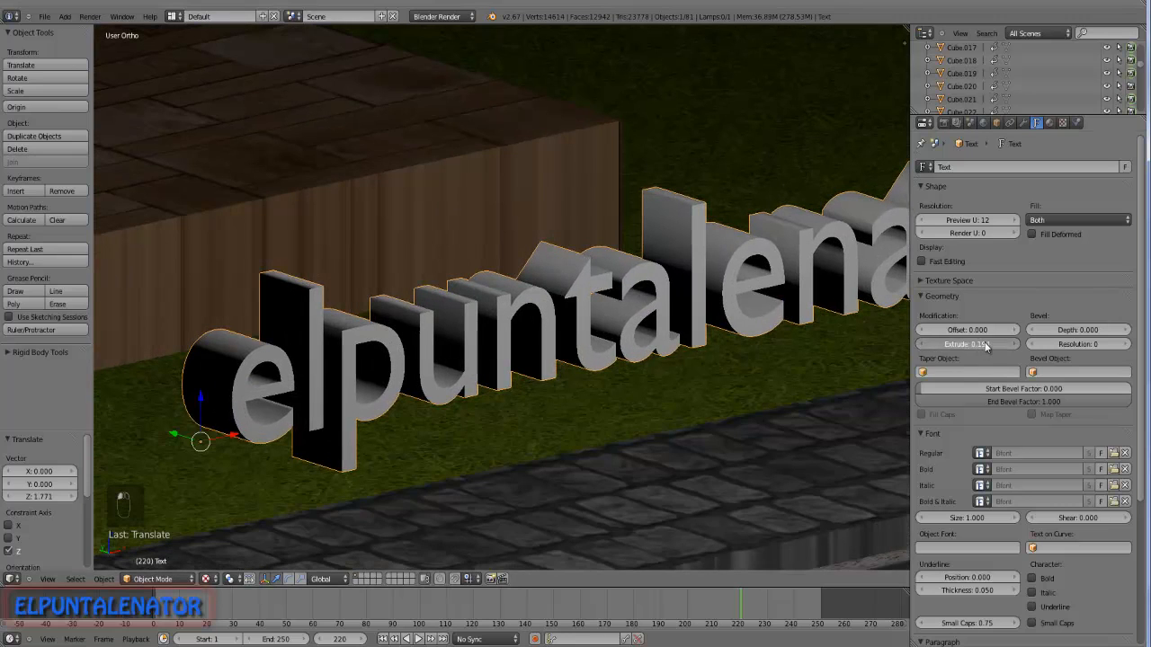
Bevel the letters' edges with a depth of 0.024 and check the rounded text.
{"action": "left_click_drag", "start_coordinate": [1081, 331], "coordinate": [1098, 334]}
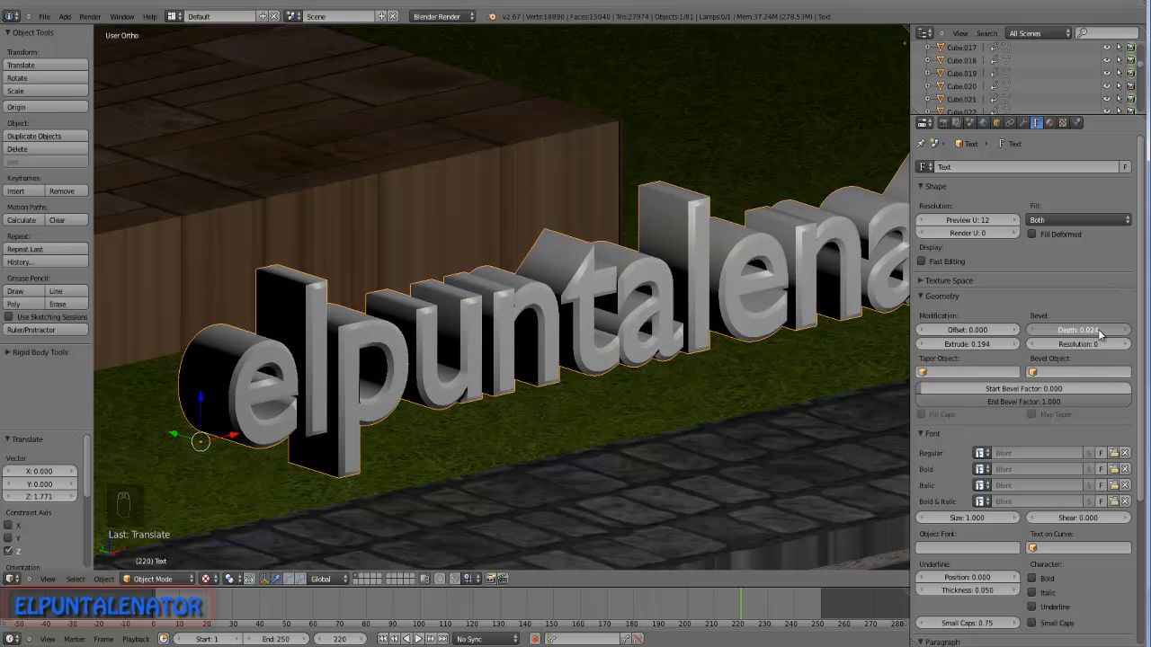
{"action": "scroll", "coordinate": [304, 317], "scroll_direction": "down", "scroll_amount": 2}
{"action": "middle_click_drag", "start_coordinate": [396, 337], "coordinate": [378, 324]}
{"action": "scroll", "coordinate": [384, 337], "scroll_direction": "down", "scroll_amount": 3}
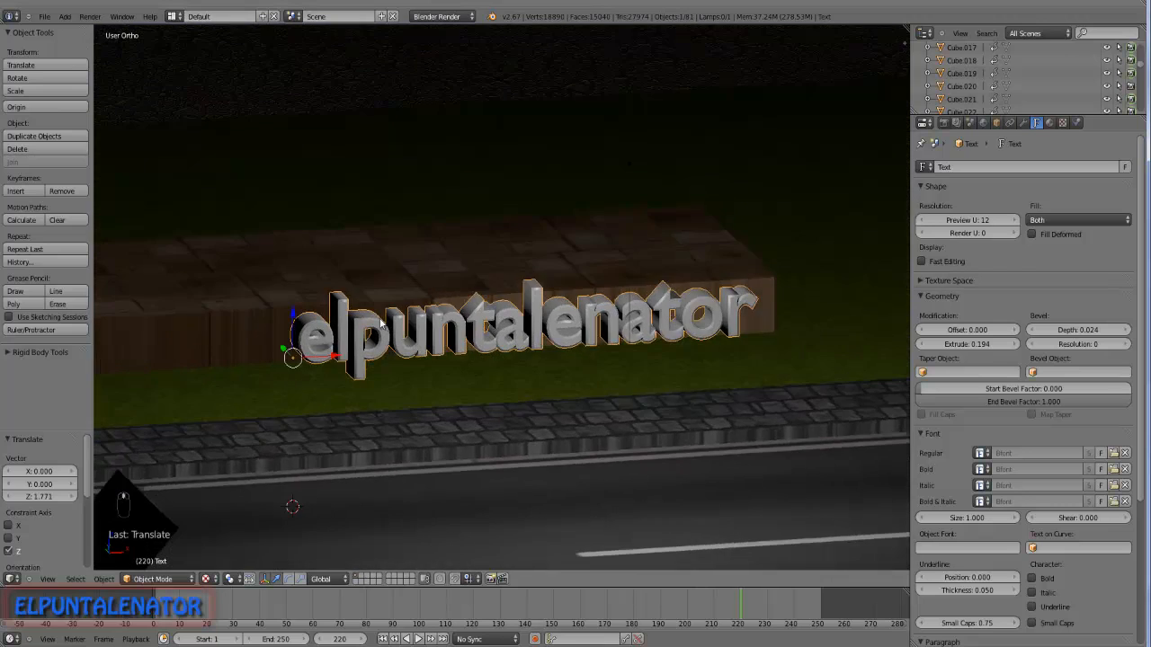
{"action": "scroll", "coordinate": [377, 324], "scroll_direction": "up", "scroll_amount": 3}
{"action": "scroll", "coordinate": [430, 241], "scroll_direction": "down", "scroll_amount": 3}
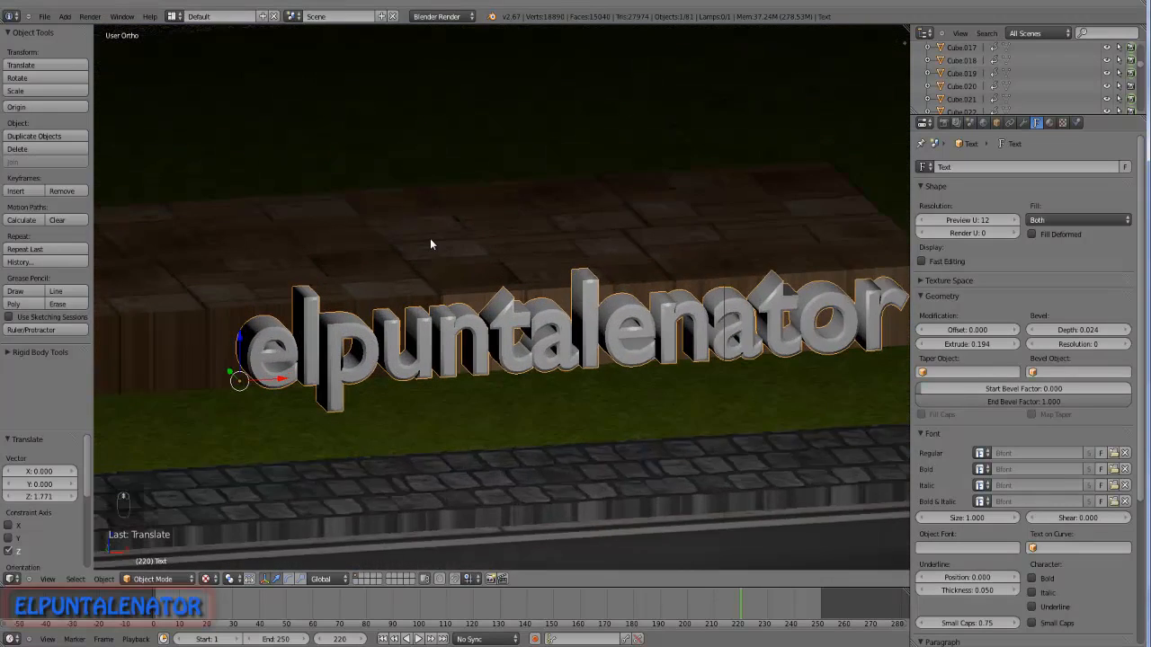
{"action": "scroll", "coordinate": [426, 256], "scroll_direction": "up", "scroll_amount": 3}
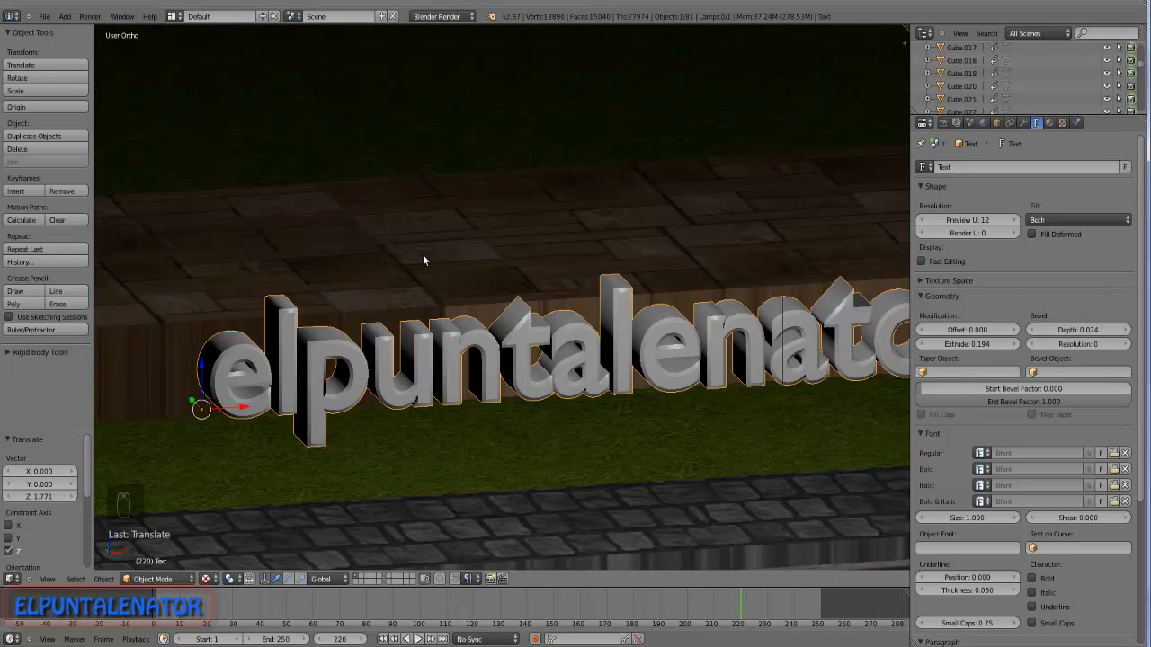
Convert the text object into a mesh.
{"action": "key", "text": "alt+c"}
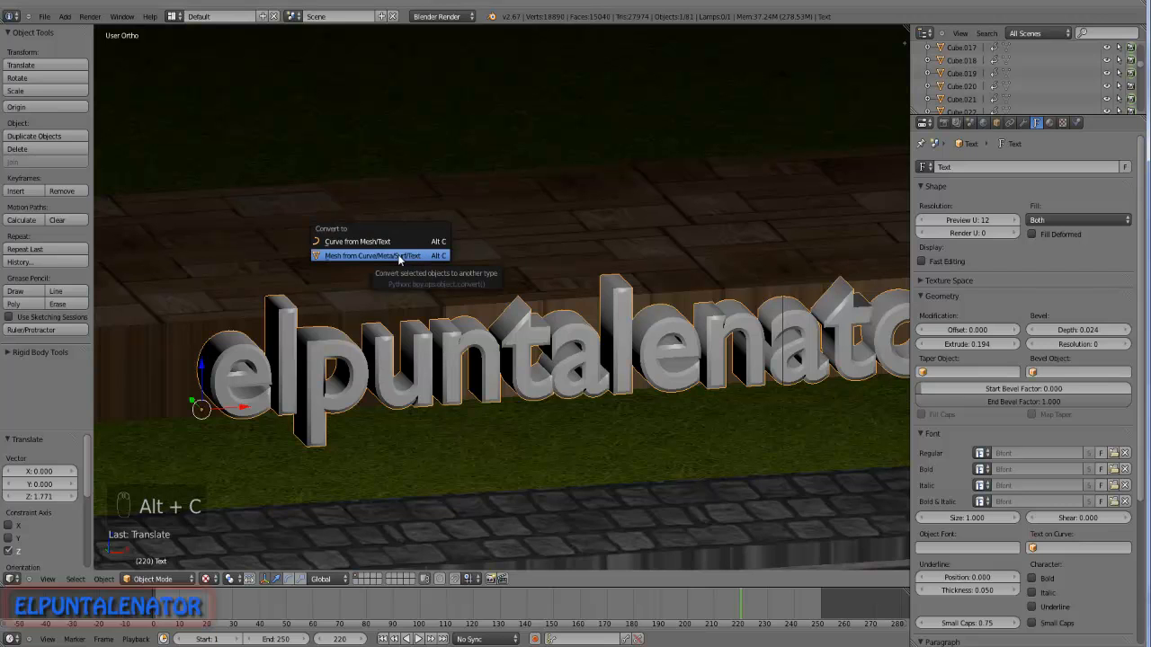
{"action": "left_click", "coordinate": [388, 257]}
{"action": "scroll", "coordinate": [407, 262], "scroll_direction": "down", "scroll_amount": 2}
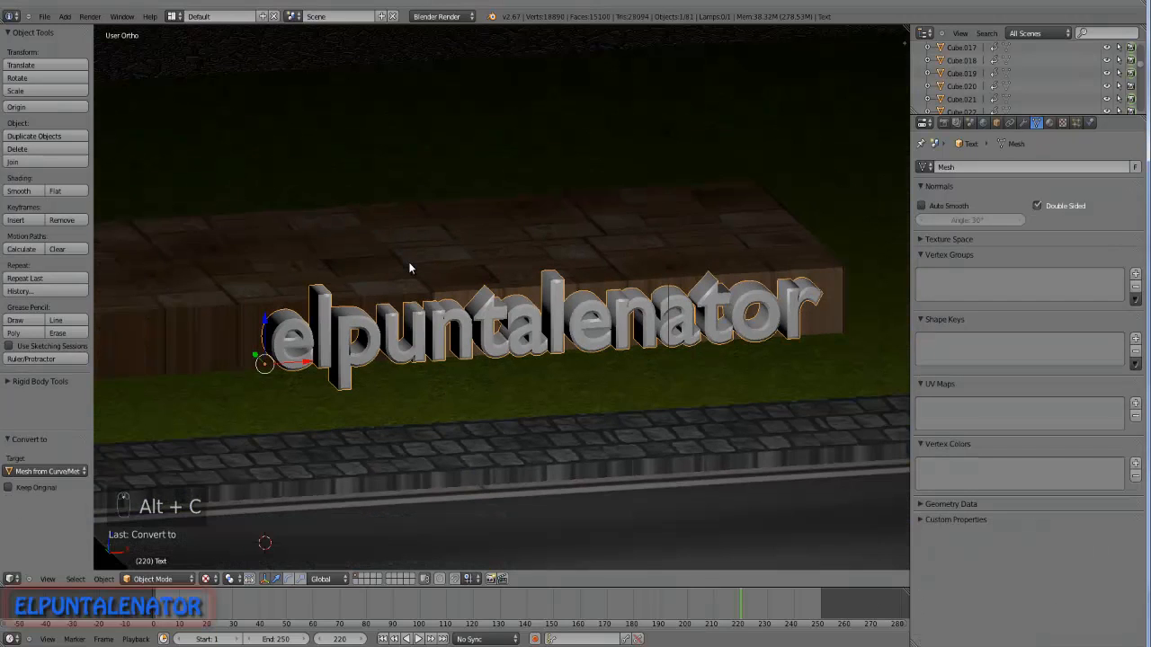
{"action": "scroll", "coordinate": [466, 340], "scroll_direction": "up", "scroll_amount": 1}
{"action": "scroll", "coordinate": [465, 339], "scroll_direction": "down", "scroll_amount": 1}
Move the text mesh 7.310 along the Y axis towards the slab.
{"action": "middle_click_drag", "start_coordinate": [466, 340], "coordinate": [417, 308]}
{"action": "left_click_drag", "start_coordinate": [419, 305], "coordinate": [803, 271]}
{"action": "scroll", "coordinate": [564, 355], "scroll_direction": "down", "scroll_amount": 2}
{"action": "middle_click_drag", "start_coordinate": [485, 376], "coordinate": [554, 381]}
{"action": "scroll", "coordinate": [527, 285], "scroll_direction": "up", "scroll_amount": 2}
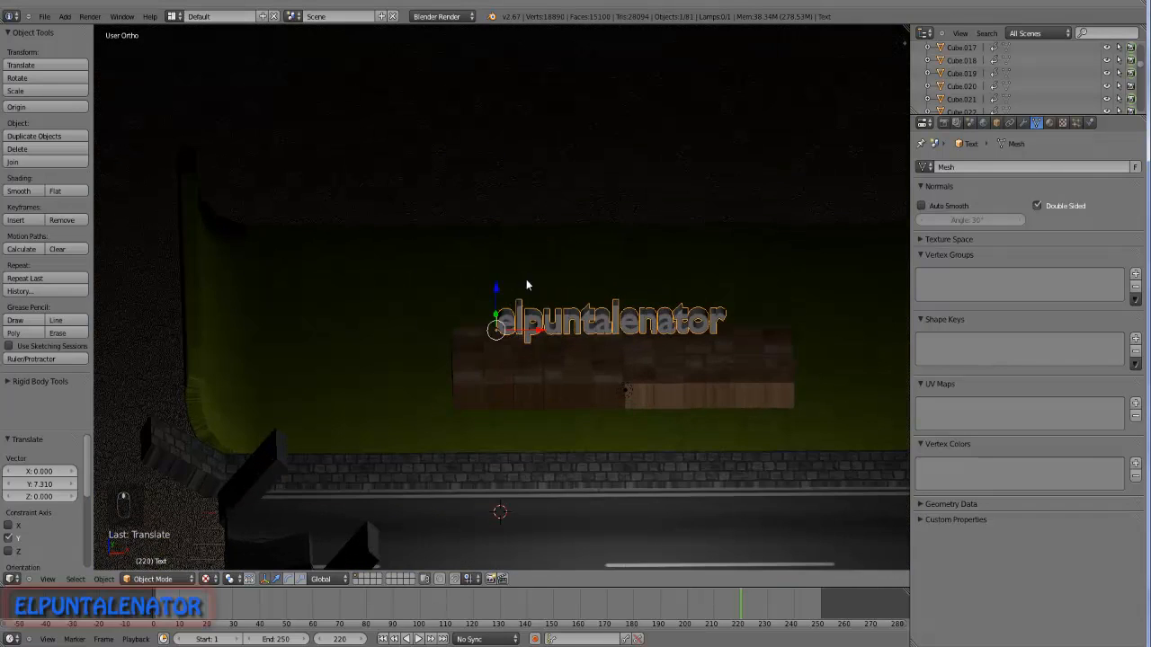
Raise the text mesh 1.182 along the Z axis so it floats above the slab.
{"action": "middle_click_drag", "start_coordinate": [527, 285], "coordinate": [503, 303]}
{"action": "scroll", "coordinate": [500, 308], "scroll_direction": "up", "scroll_amount": 2}
{"action": "left_click_drag", "start_coordinate": [491, 301], "coordinate": [495, 217]}
{"action": "scroll", "coordinate": [539, 328], "scroll_direction": "down", "scroll_amount": 3}
{"action": "mouse_move", "coordinate": [551, 341]}
{"action": "middle_mouse_down"}
{"action": "mouse_move", "coordinate": [560, 345]}
{"action": "mouse_move", "coordinate": [562, 324]}
{"action": "middle_mouse_up"}
{"action": "scroll", "coordinate": [562, 326], "scroll_direction": "up", "scroll_amount": 2}
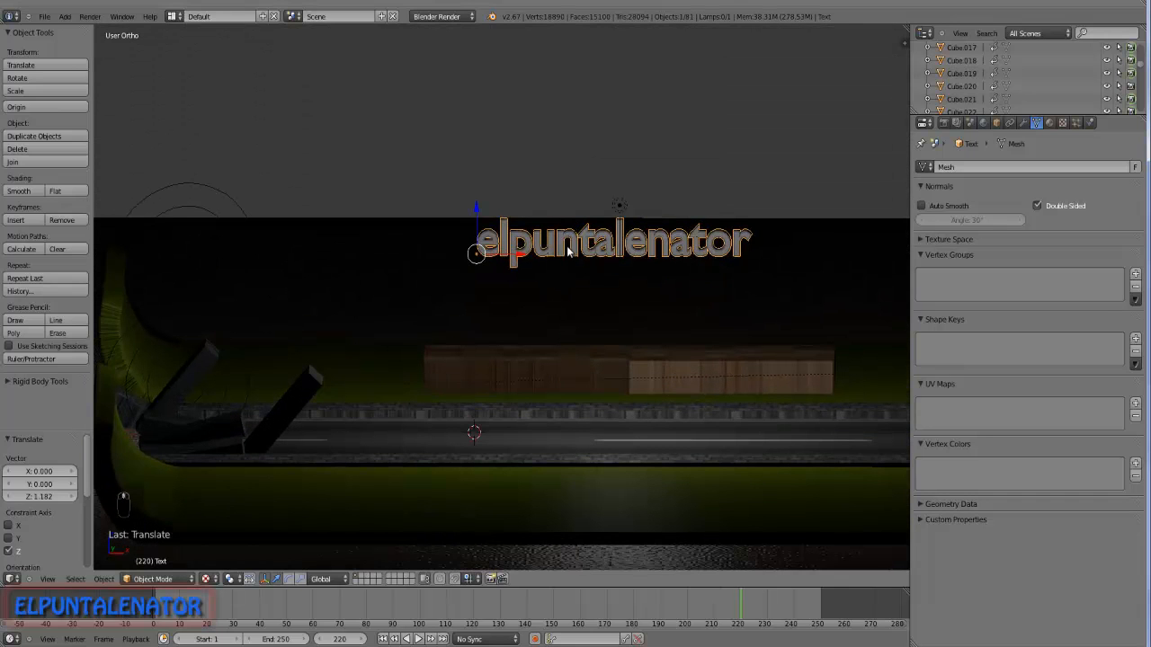
Give the text mesh a new material and a new texture of type Image or Movie.
{"action": "left_click", "coordinate": [1049, 123]}
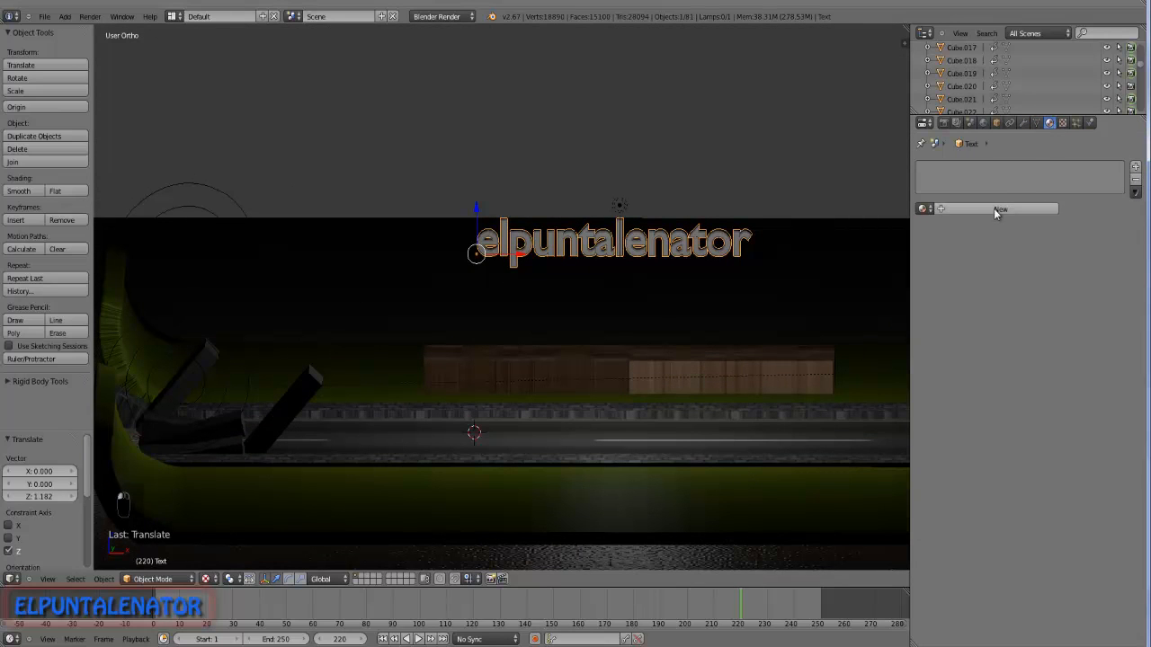
{"action": "left_click", "coordinate": [996, 209]}
{"action": "left_click", "coordinate": [1062, 123]}
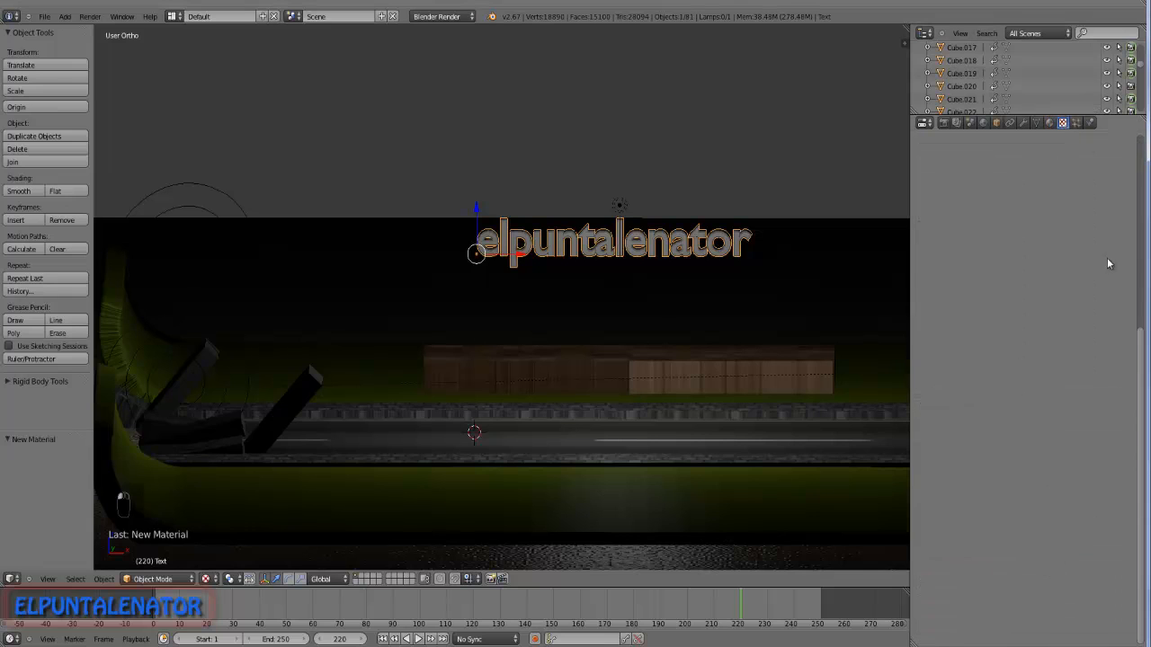
{"action": "left_click", "coordinate": [980, 261]}
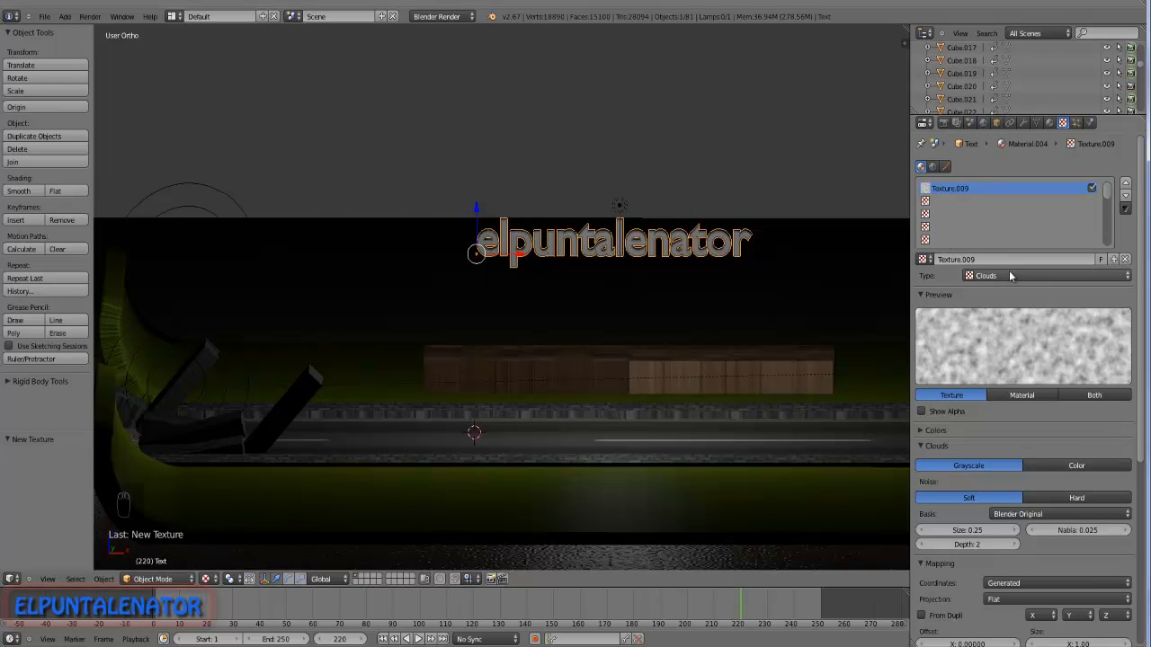
{"action": "left_click", "coordinate": [1014, 275]}
{"action": "left_click", "coordinate": [1008, 194]}
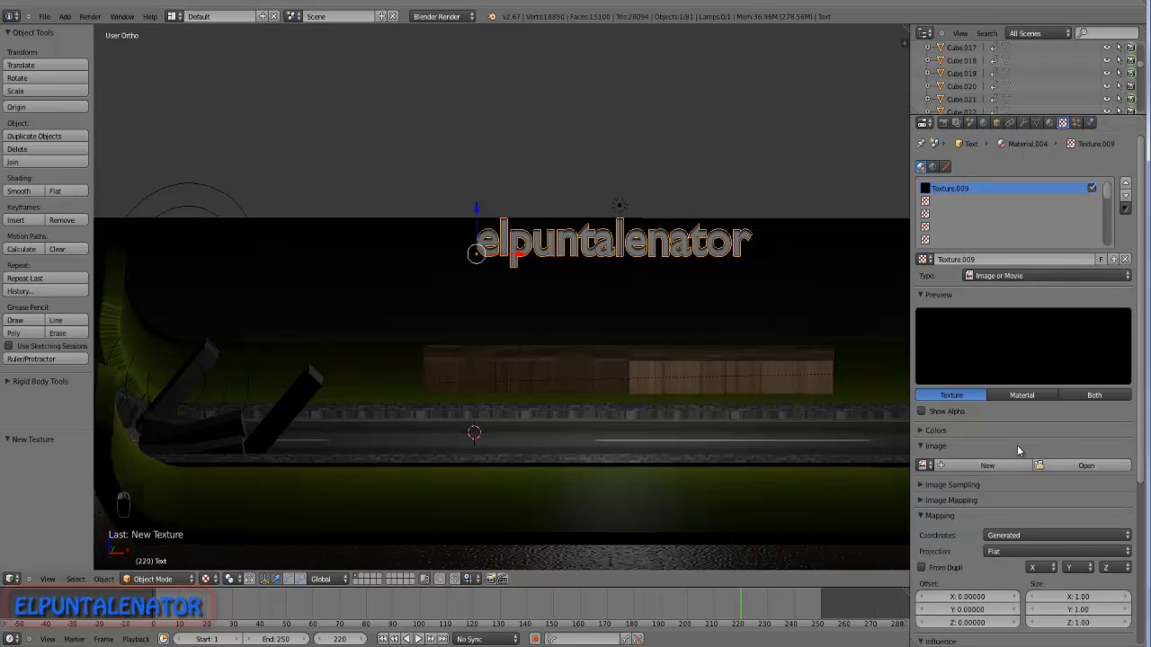
Load letras.jpg from the New Folder directory as the text material's texture image.
{"action": "left_click", "coordinate": [1081, 466]}
{"action": "left_click", "coordinate": [29, 295]}
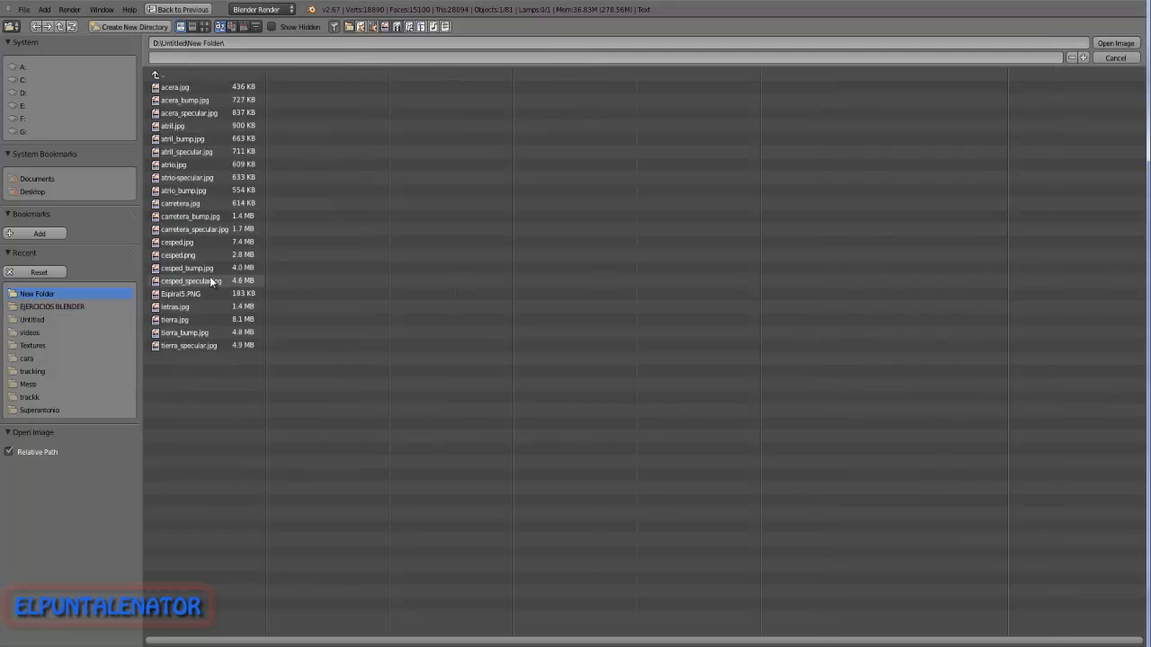
{"action": "left_click", "coordinate": [198, 307]}
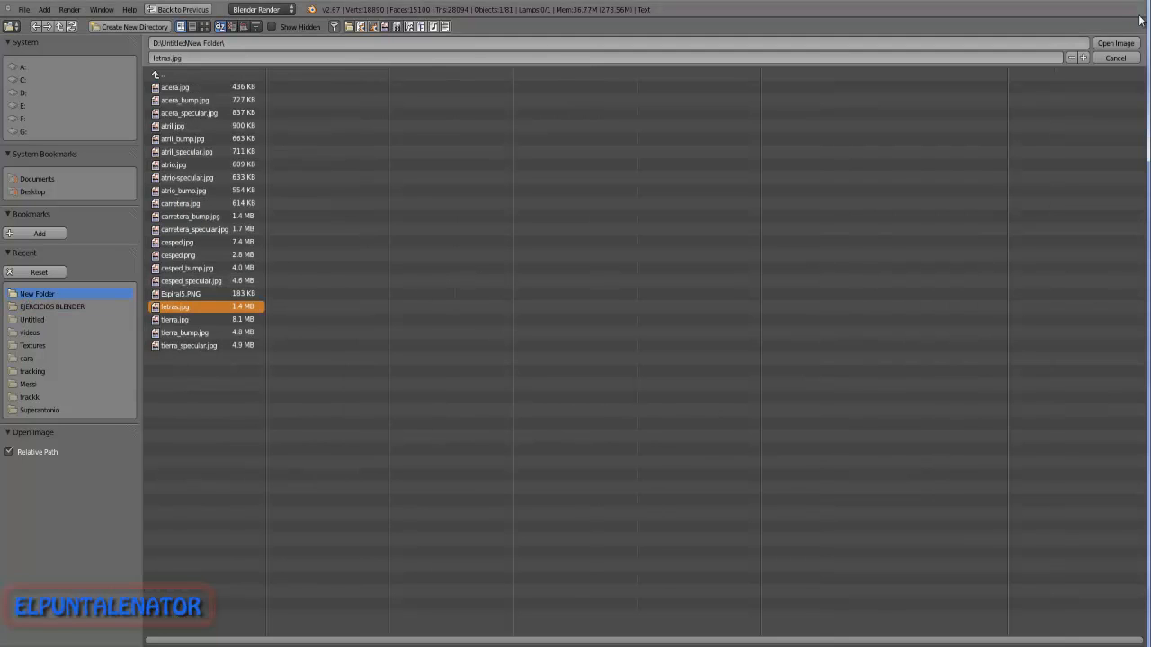
{"action": "left_click", "coordinate": [1115, 43]}
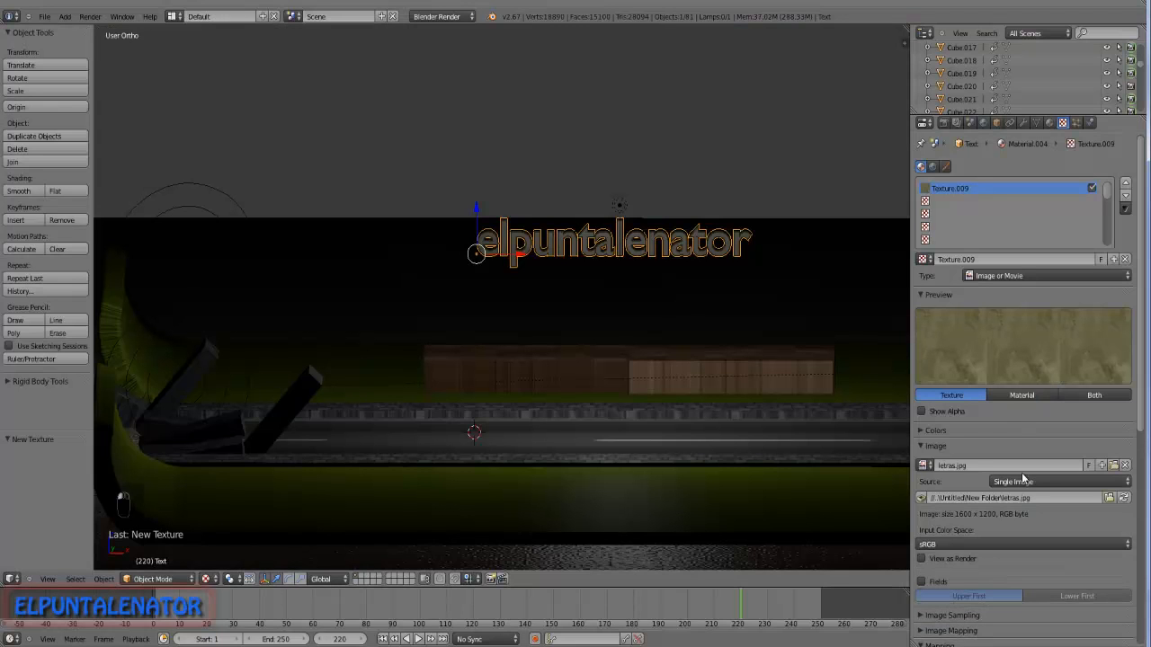
Set the projection of the text's image texture to Cube.
{"action": "scroll", "coordinate": [1022, 479], "scroll_direction": "down", "scroll_amount": 5}
{"action": "left_click", "coordinate": [1012, 498]}
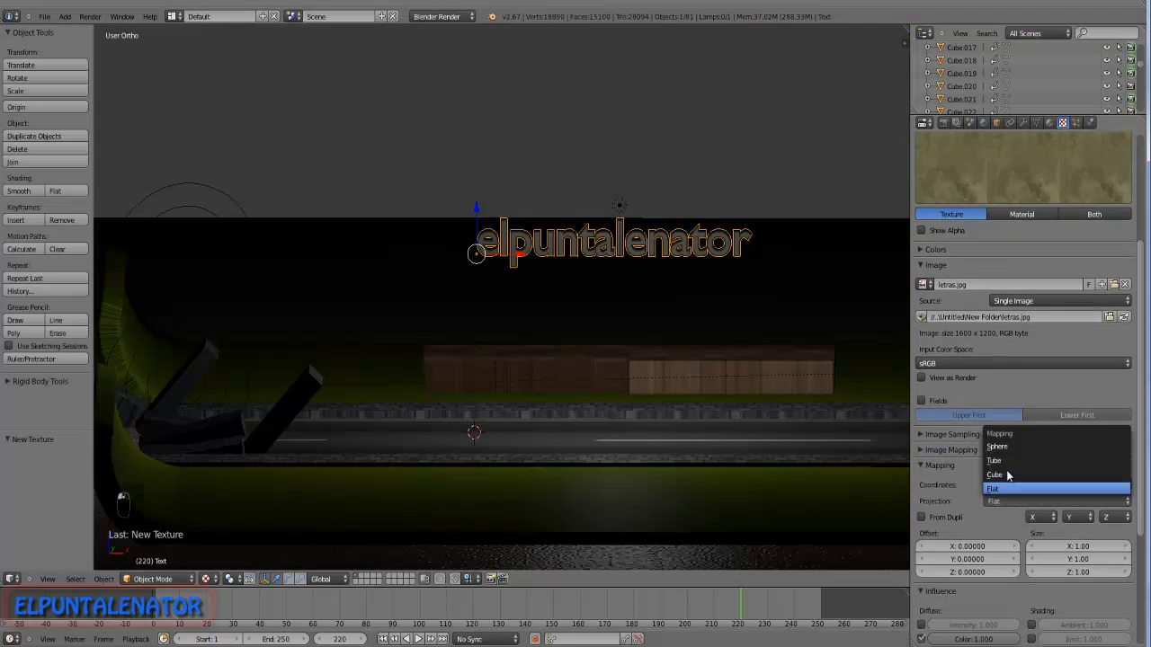
{"action": "left_click", "coordinate": [1008, 475]}
{"action": "scroll", "coordinate": [965, 470], "scroll_direction": "down", "scroll_amount": 3}
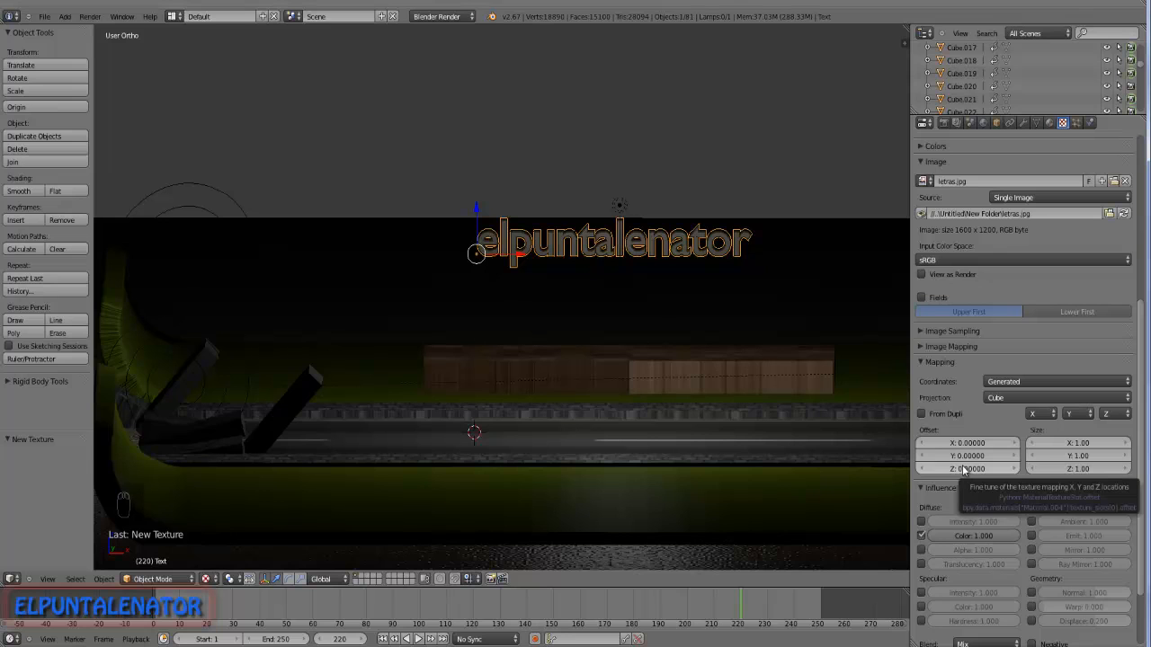
Set the text material's specular intensity to 0.797 and its hardness to 354.
{"action": "scroll", "coordinate": [1144, 400], "scroll_direction": "up", "scroll_amount": 10}
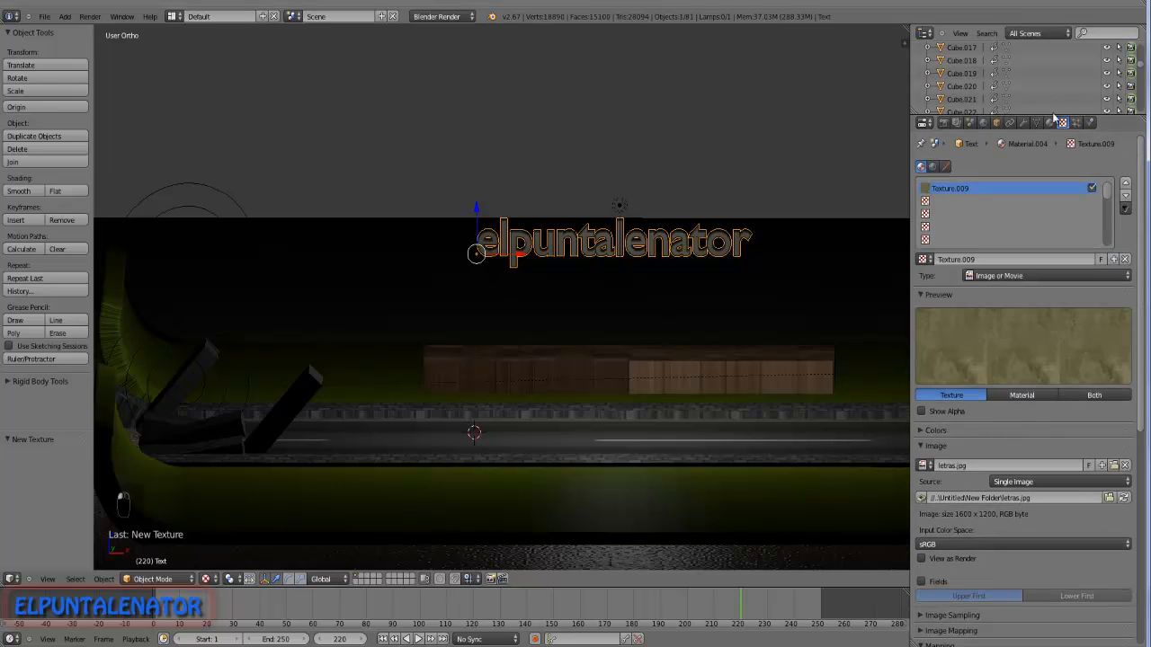
{"action": "left_click", "coordinate": [1049, 122]}
{"action": "left_click_drag", "start_coordinate": [971, 438], "coordinate": [1052, 455]}
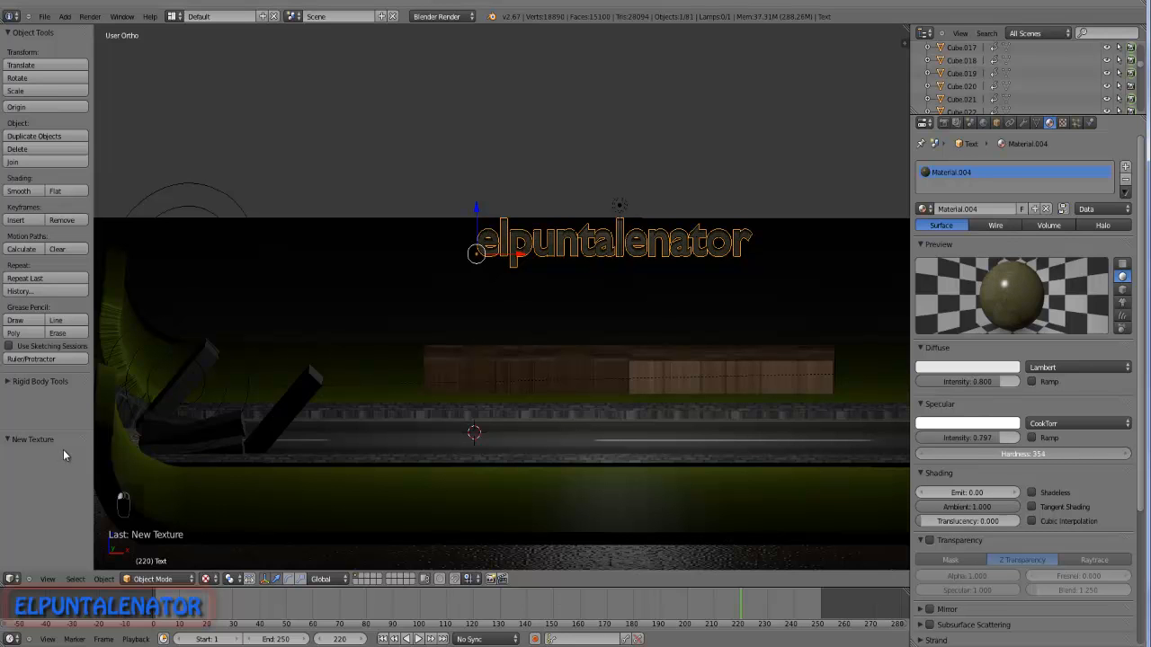
Aim the camera view at the text and slab, and render frame 220 to examine the lettering.
{"action": "middle_click_drag", "start_coordinate": [809, 297], "coordinate": [405, 358]}
{"action": "key", "text": "KP_0"}
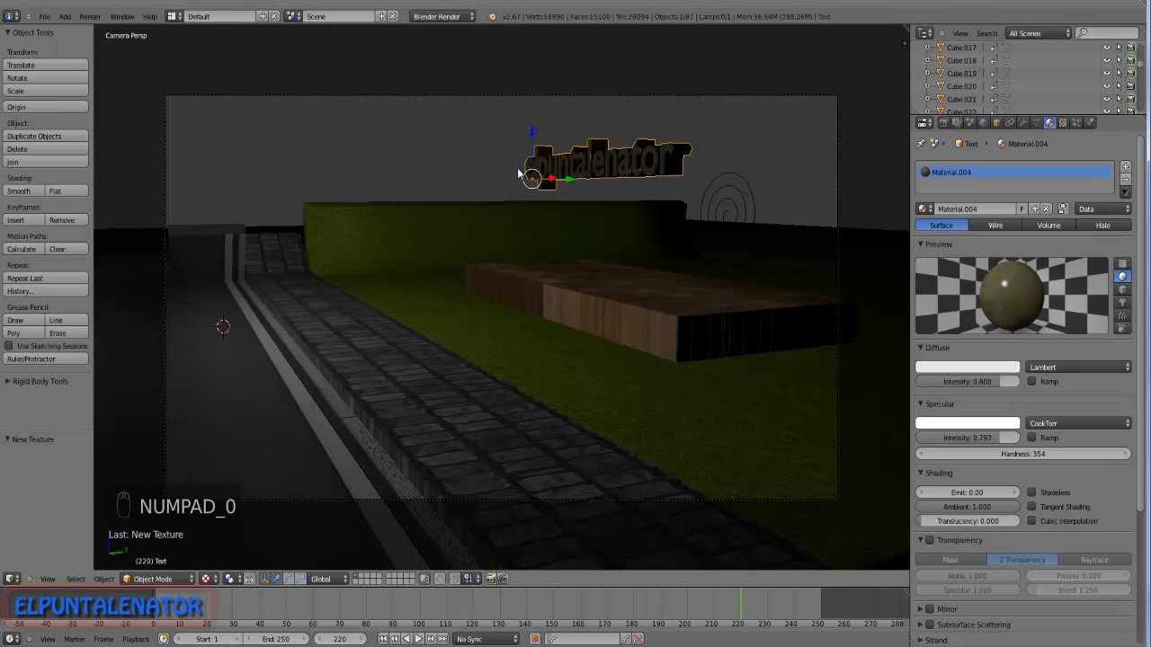
{"action": "key", "text": "shift+f"}
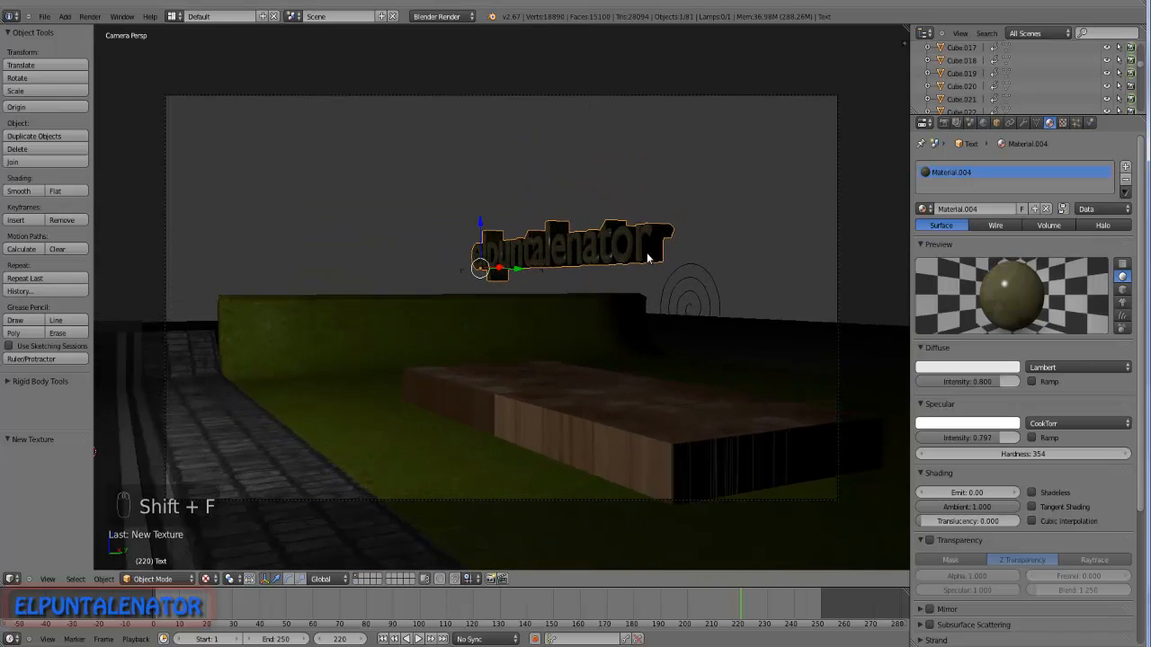
{"action": "key", "text": "F12"}
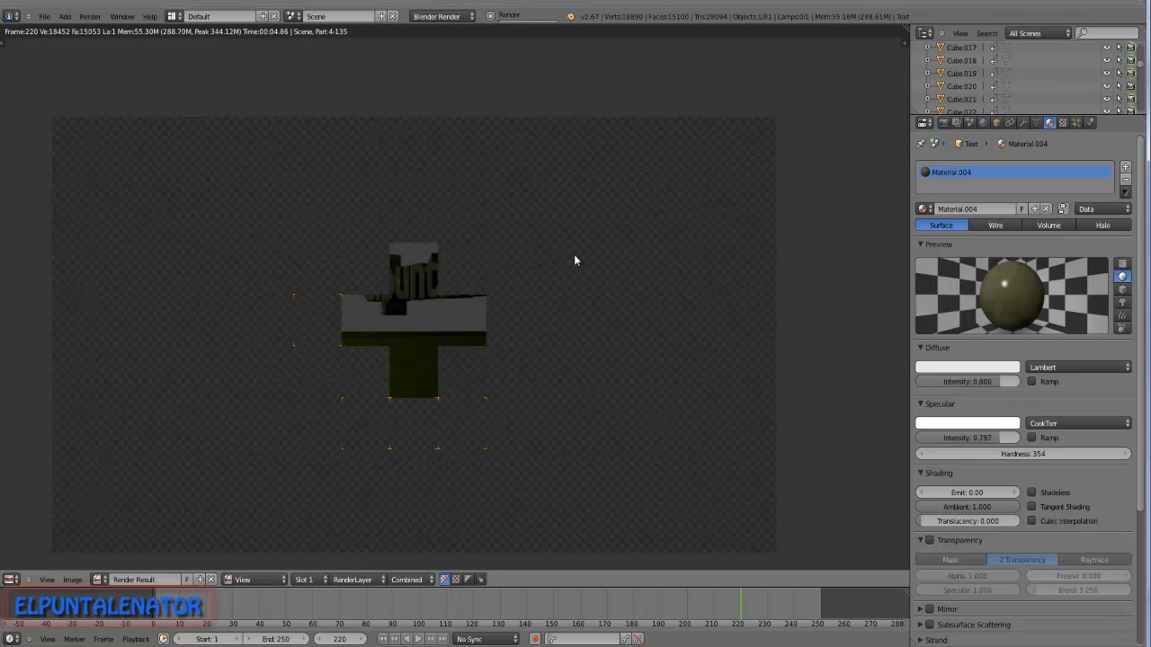
{"action": "scroll", "coordinate": [549, 257], "scroll_direction": "up", "scroll_amount": 2}
{"action": "scroll", "coordinate": [547, 255], "scroll_direction": "down", "scroll_amount": 1}
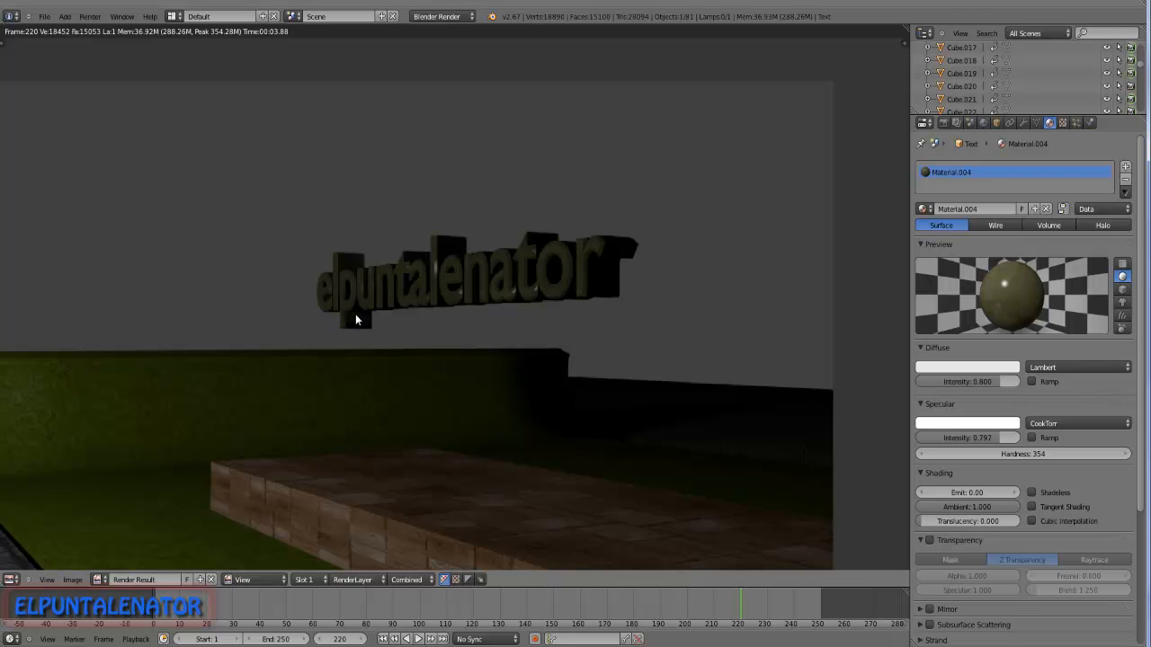
Close the render, select the whole letter "p" in the text mesh and raise it 0.207 along the Z axis.
{"action": "key", "text": "Tab"}
{"action": "key", "text": "Escape"}
{"action": "middle_click_drag", "start_coordinate": [480, 301], "coordinate": [610, 293]}
{"action": "scroll", "coordinate": [610, 293], "scroll_direction": "up", "scroll_amount": 5}
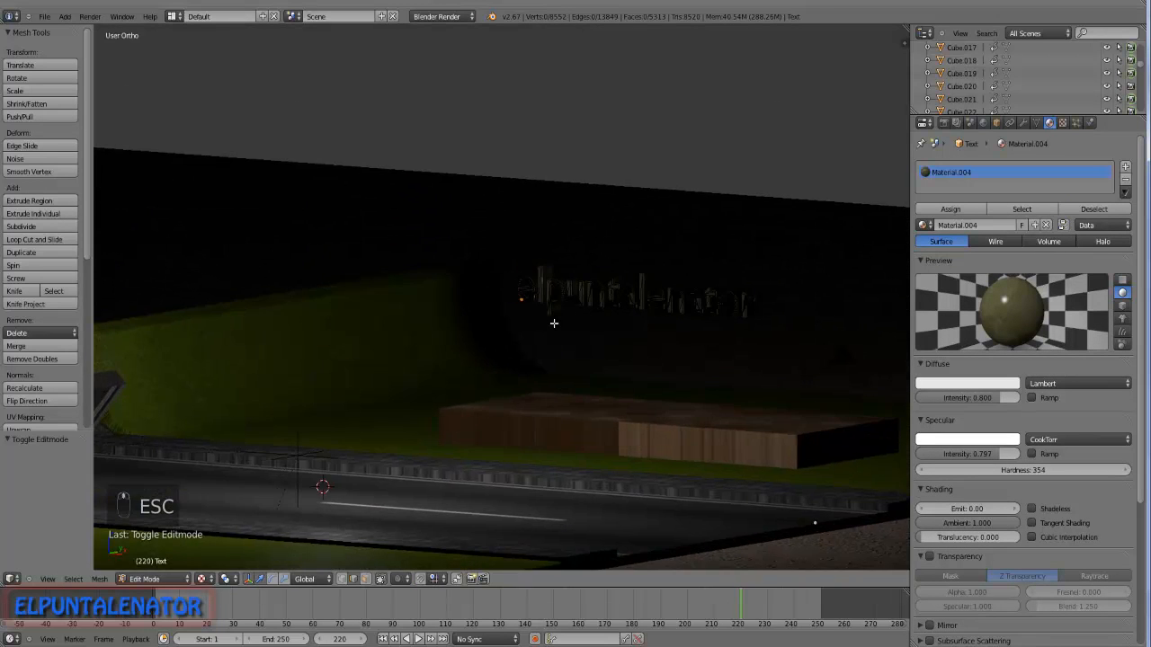
{"action": "key", "text": "KP_1"}
{"action": "scroll", "coordinate": [650, 300], "scroll_direction": "up", "scroll_amount": 4}
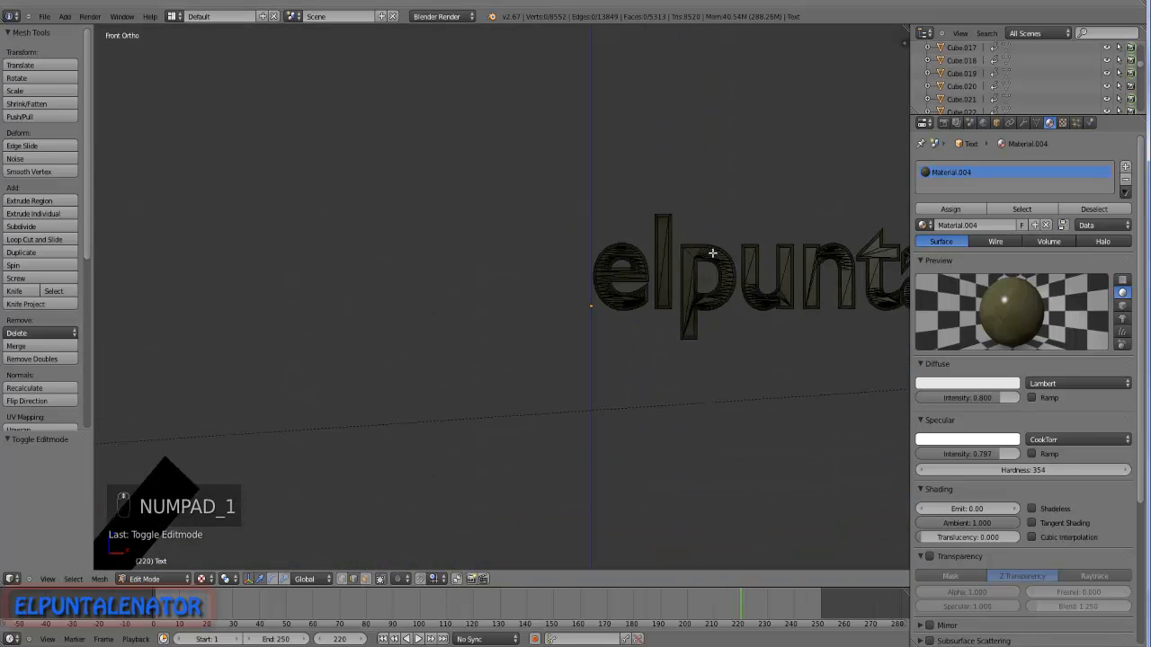
{"action": "scroll", "coordinate": [670, 277], "scroll_direction": "down", "scroll_amount": 1}
{"action": "middle_click_drag", "start_coordinate": [680, 275], "coordinate": [576, 286], "text": "shift"}
{"action": "key", "text": "z"}
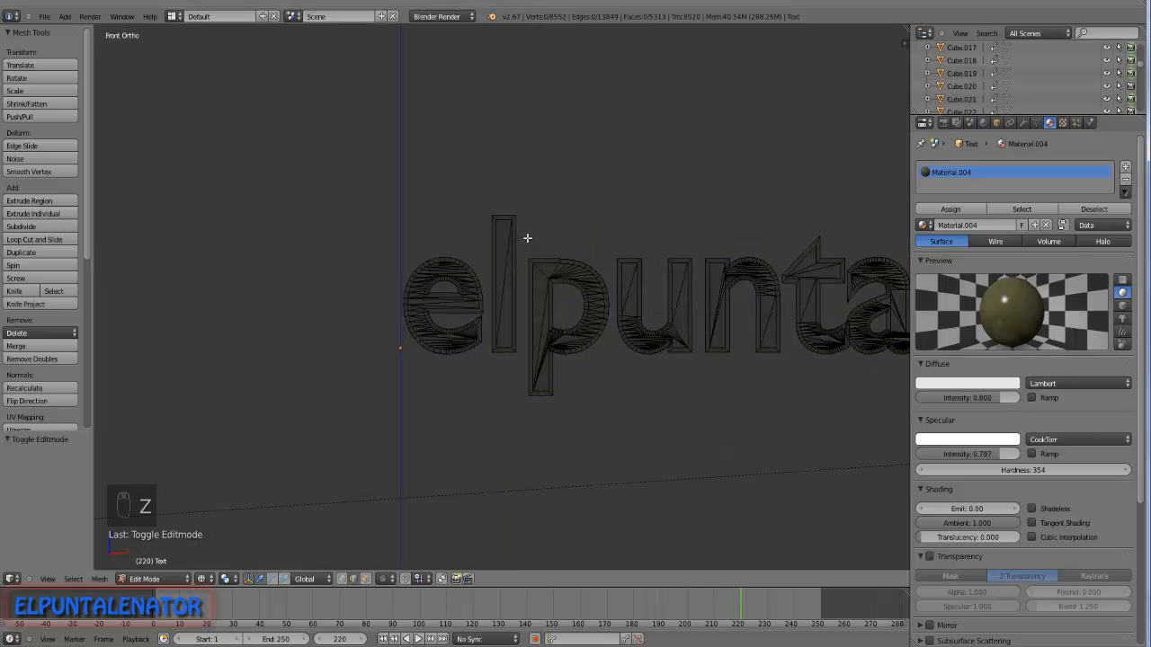
{"action": "key", "text": "b"}
{"action": "left_click_drag", "start_coordinate": [524, 234], "coordinate": [612, 420]}
{"action": "scroll", "coordinate": [575, 296], "scroll_direction": "up", "scroll_amount": 4}
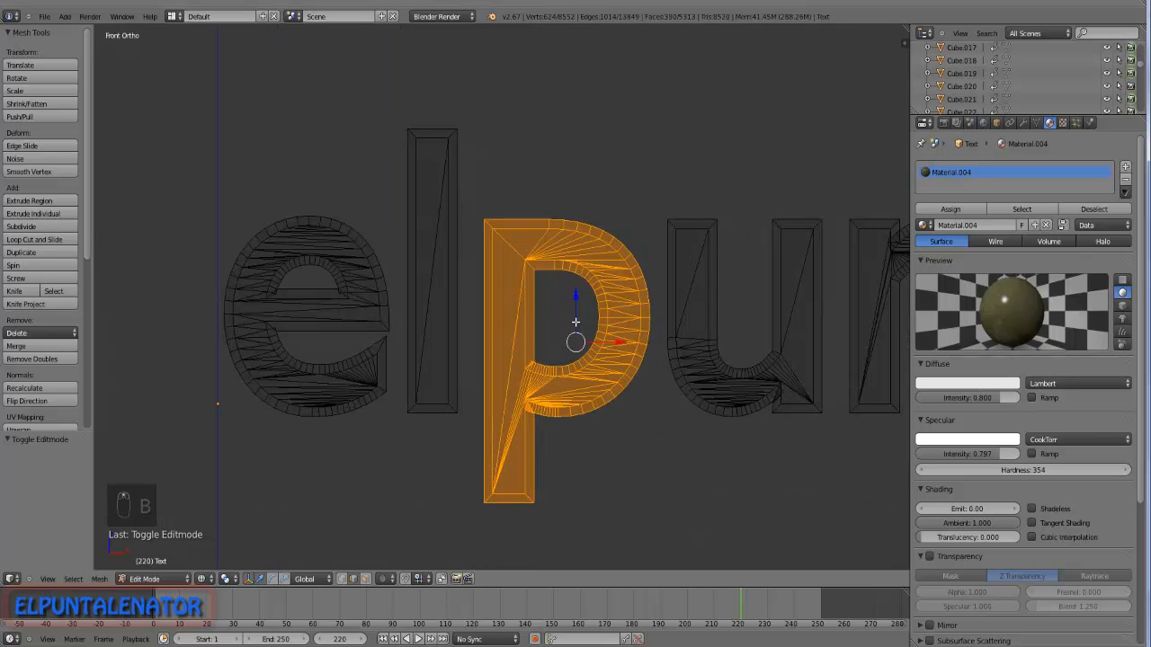
{"action": "left_click_drag", "start_coordinate": [576, 301], "coordinate": [570, 216]}
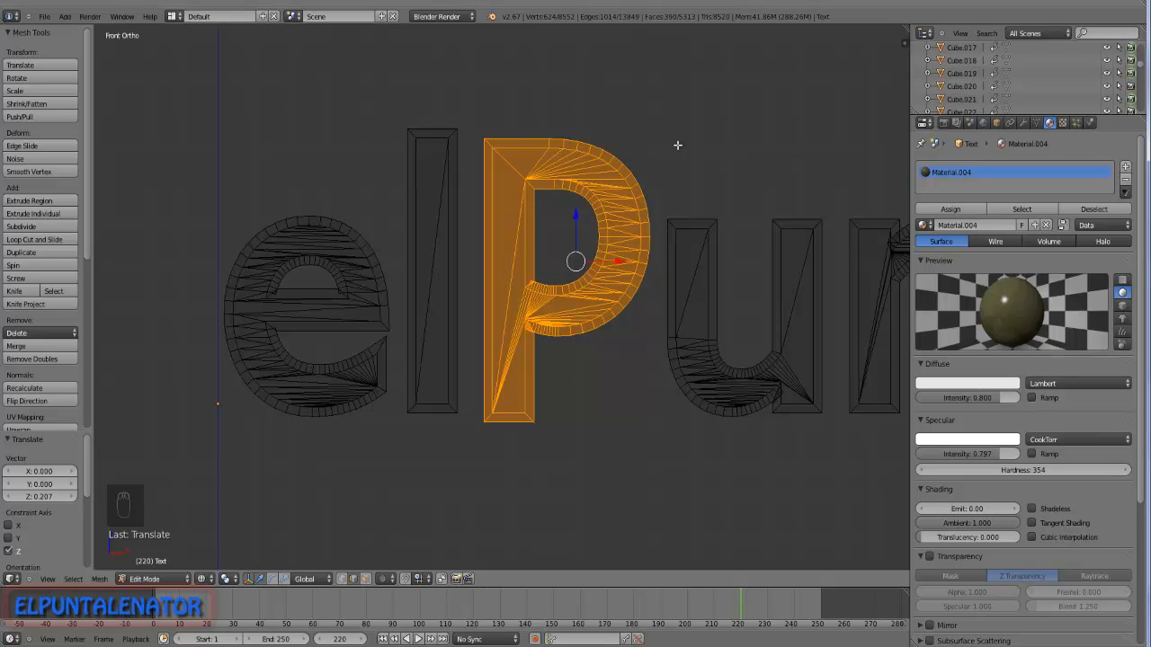
Scale the letter "p" to about 0.77 on all axes except Y, lower it slightly to the baseline, and finish mesh editing.
{"action": "key", "text": "s"}
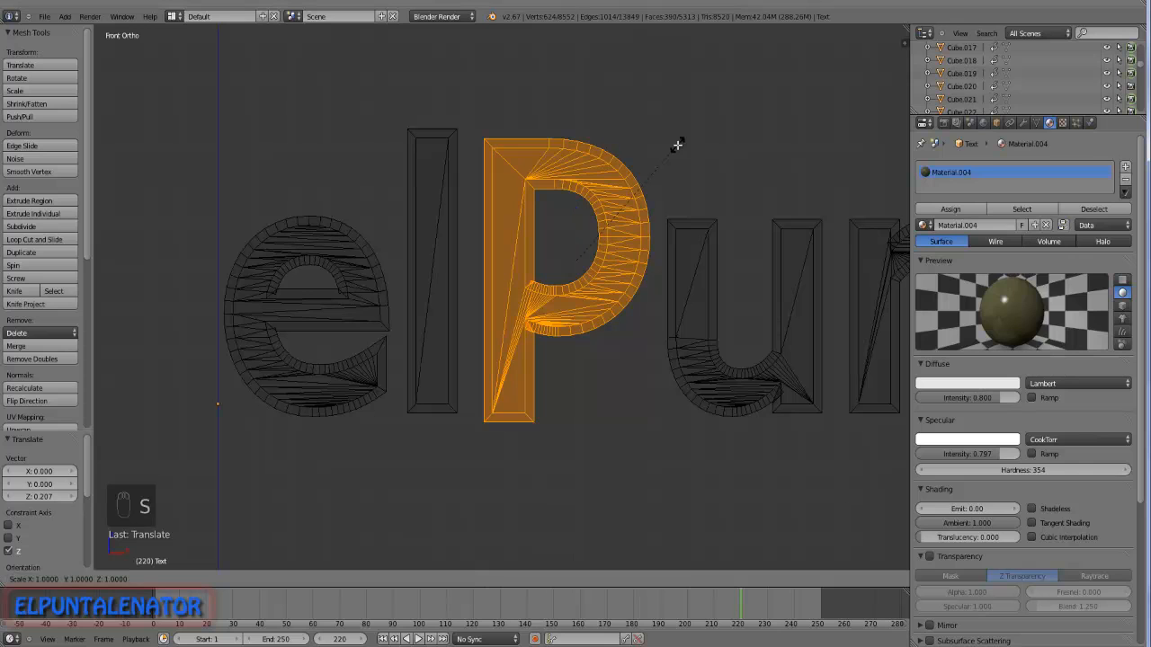
{"action": "key", "text": "shift+y"}
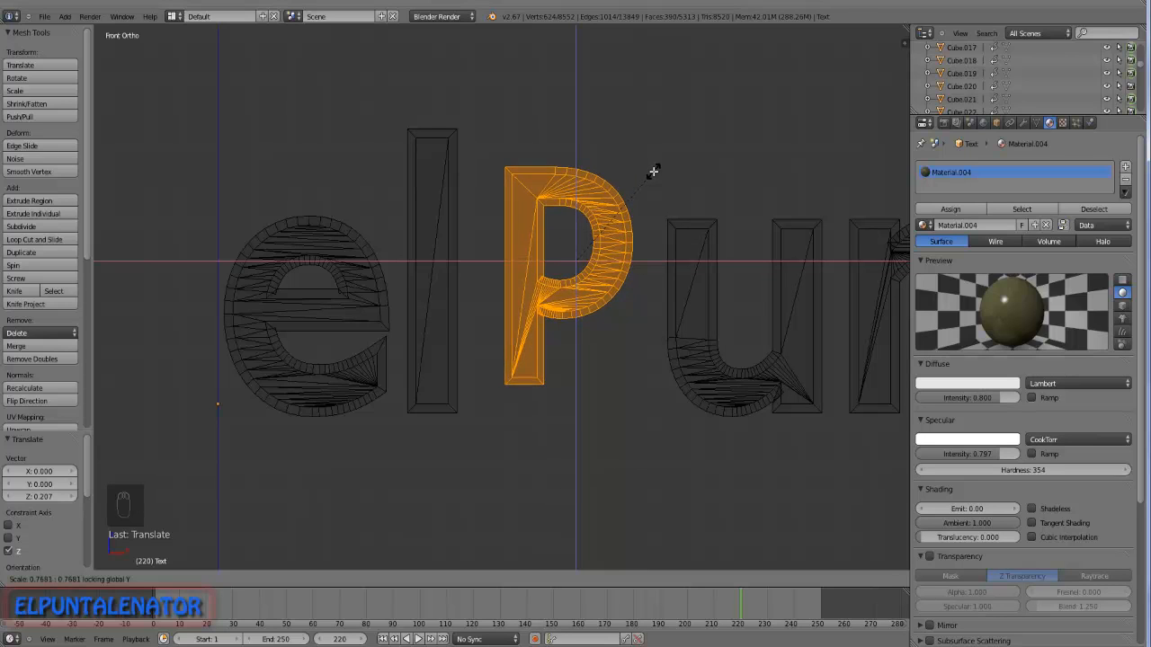
{"action": "left_click", "coordinate": [652, 171]}
{"action": "left_click_drag", "start_coordinate": [577, 215], "coordinate": [579, 244]}
{"action": "scroll", "coordinate": [579, 245], "scroll_direction": "down", "scroll_amount": 3}
{"action": "mouse_move", "coordinate": [579, 245]}
{"action": "middle_mouse_down"}
{"action": "mouse_move", "coordinate": [576, 264]}
{"action": "mouse_move", "coordinate": [519, 303]}
{"action": "mouse_move", "coordinate": [579, 194]}
{"action": "mouse_move", "coordinate": [593, 215]}
{"action": "mouse_move", "coordinate": [692, 181]}
{"action": "mouse_move", "coordinate": [621, 207]}
{"action": "mouse_move", "coordinate": [636, 213]}
{"action": "mouse_move", "coordinate": [569, 226]}
{"action": "middle_mouse_up"}
{"action": "key", "text": "z"}
{"action": "key", "text": "Tab"}
{"action": "scroll", "coordinate": [635, 213], "scroll_direction": "down", "scroll_amount": 4}
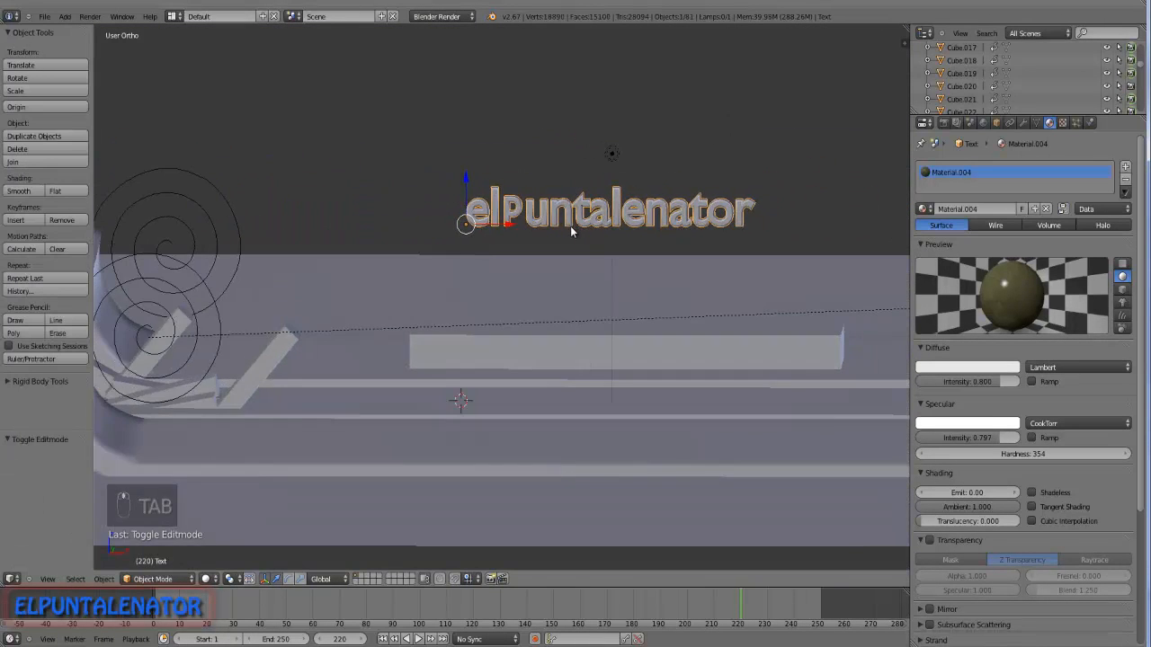
Lower the wooden slab 2.903 along the Z axis beneath the road and insert a Location keyframe at frame 220.
{"action": "scroll", "coordinate": [532, 214], "scroll_direction": "up", "scroll_amount": 2}
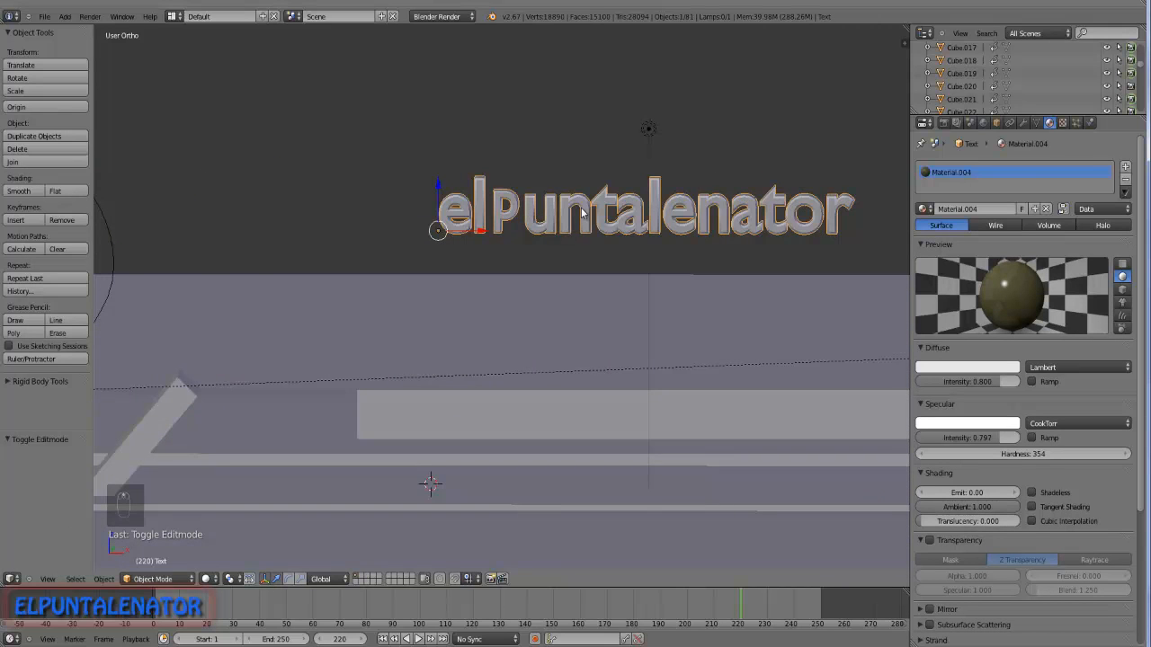
{"action": "scroll", "coordinate": [590, 223], "scroll_direction": "down", "scroll_amount": 3}
{"action": "right_click", "coordinate": [572, 327]}
{"action": "scroll", "coordinate": [551, 311], "scroll_direction": "down", "scroll_amount": 3}
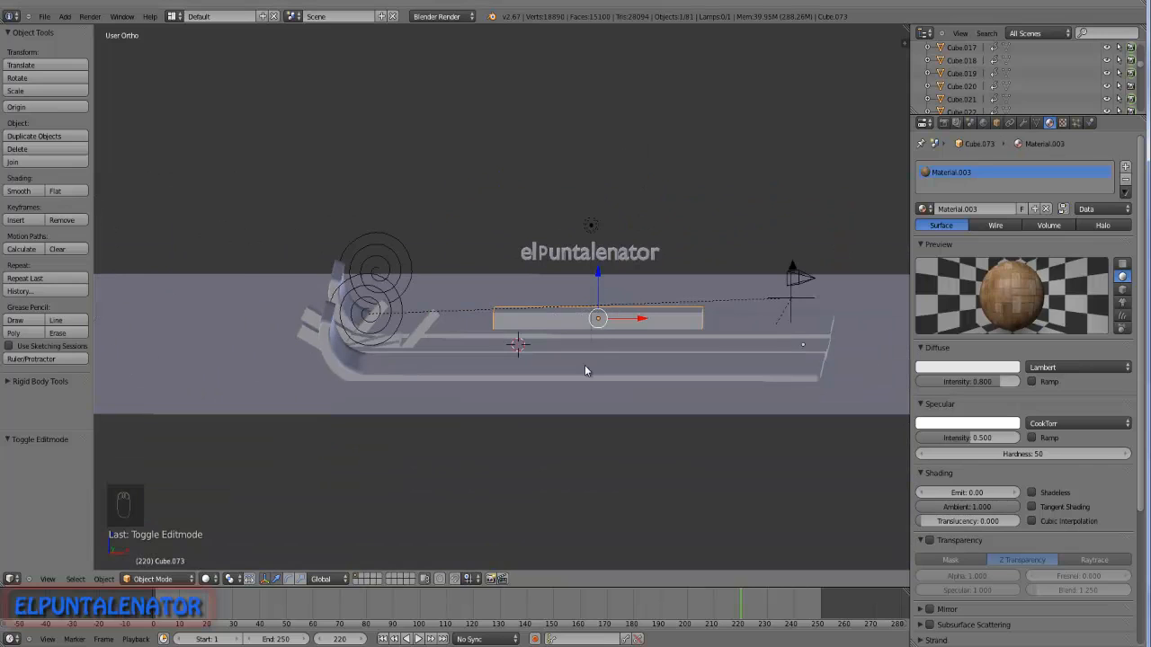
{"action": "key", "text": "KP_1"}
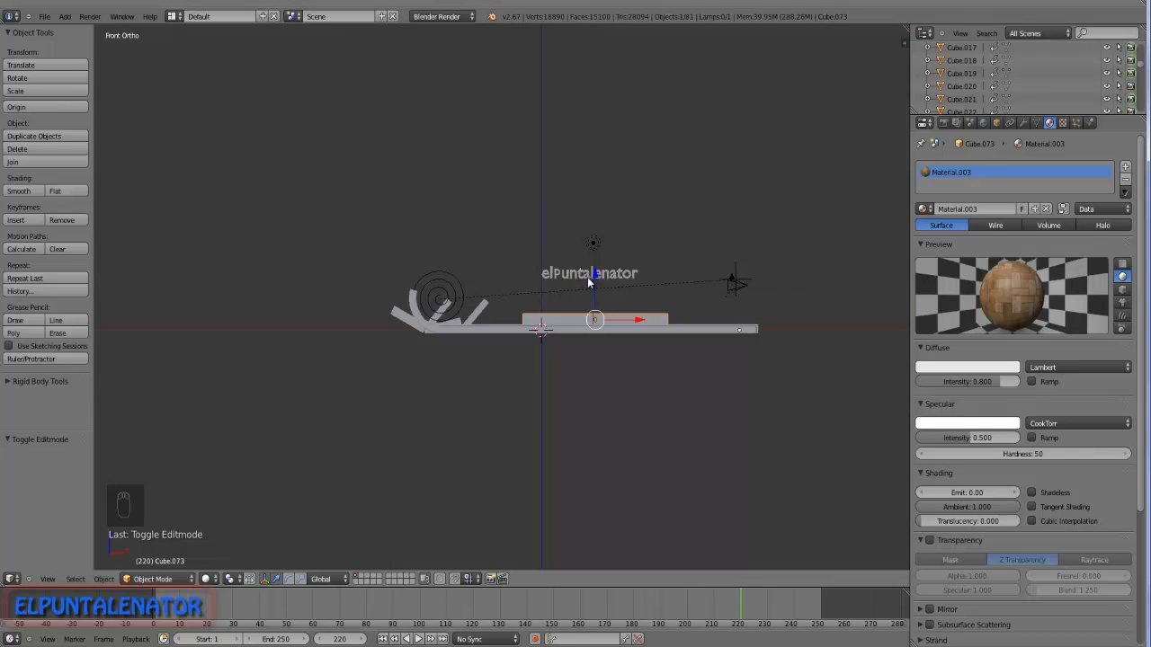
{"action": "key", "text": "g"}
{"action": "key", "text": "z"}
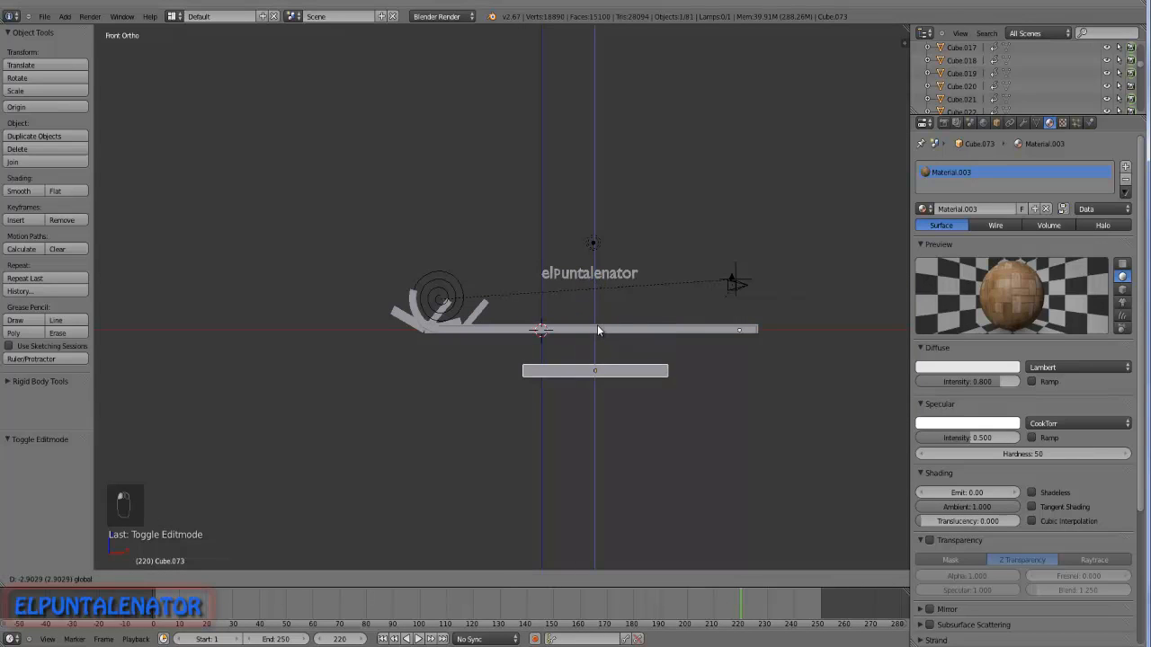
{"action": "left_click", "coordinate": [597, 325]}
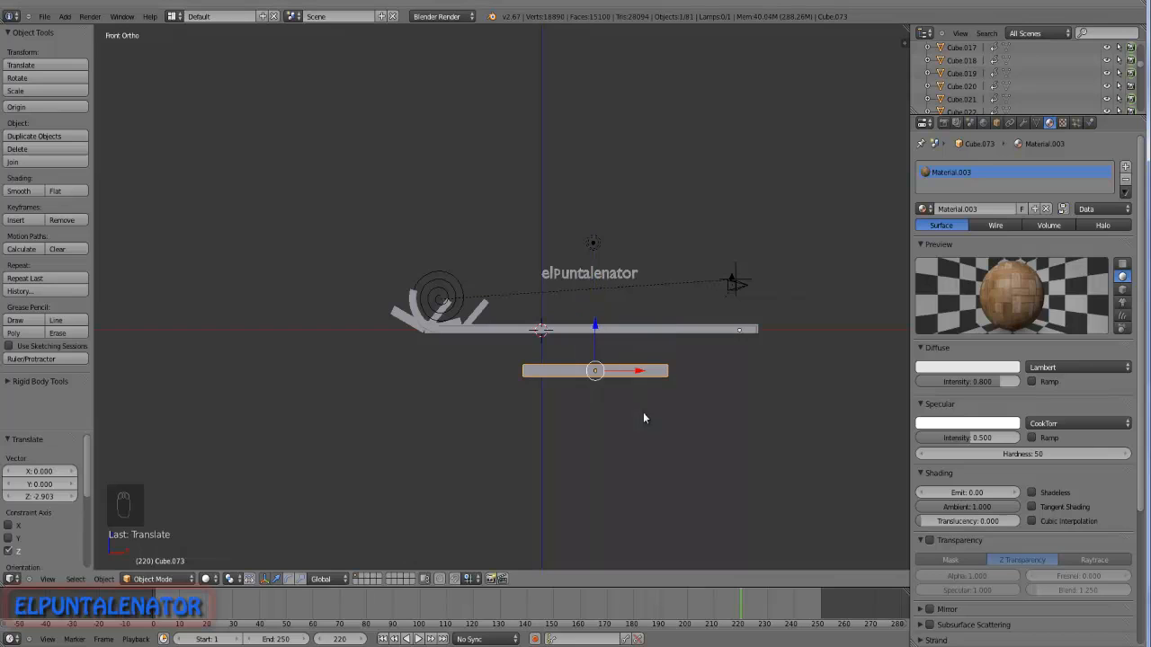
{"action": "key", "text": "i"}
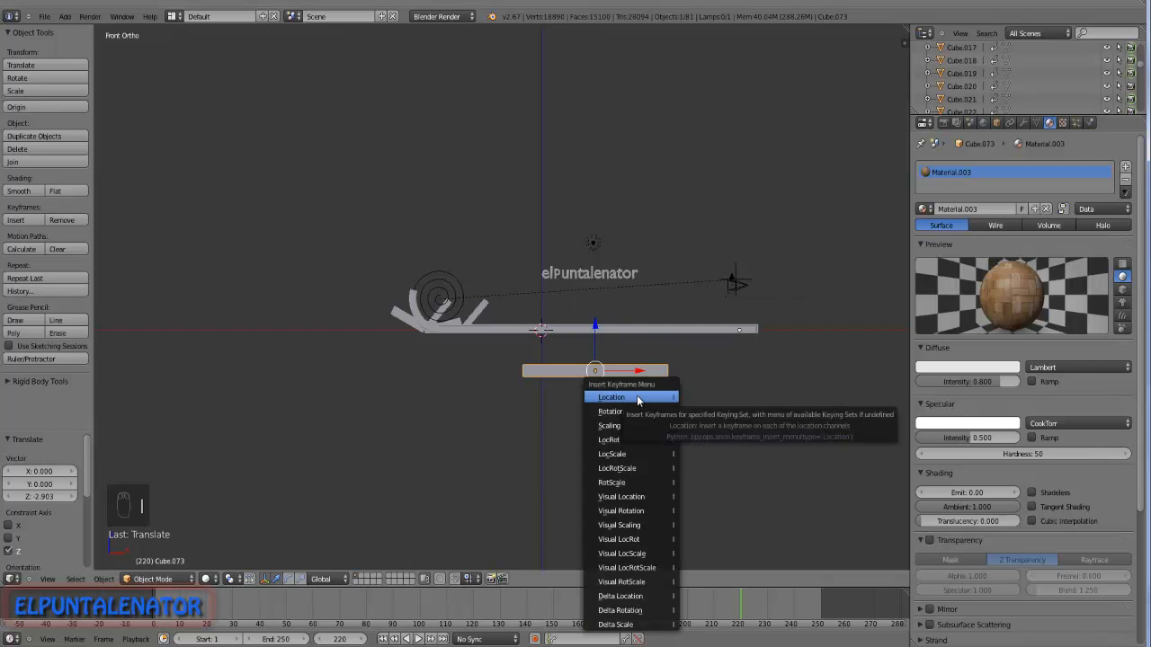
{"action": "left_click", "coordinate": [637, 394]}
At frame 240, raise the wooden slab 4.079 along the Z axis and insert a Location keyframe.
{"action": "left_click_drag", "start_coordinate": [758, 604], "coordinate": [795, 603]}
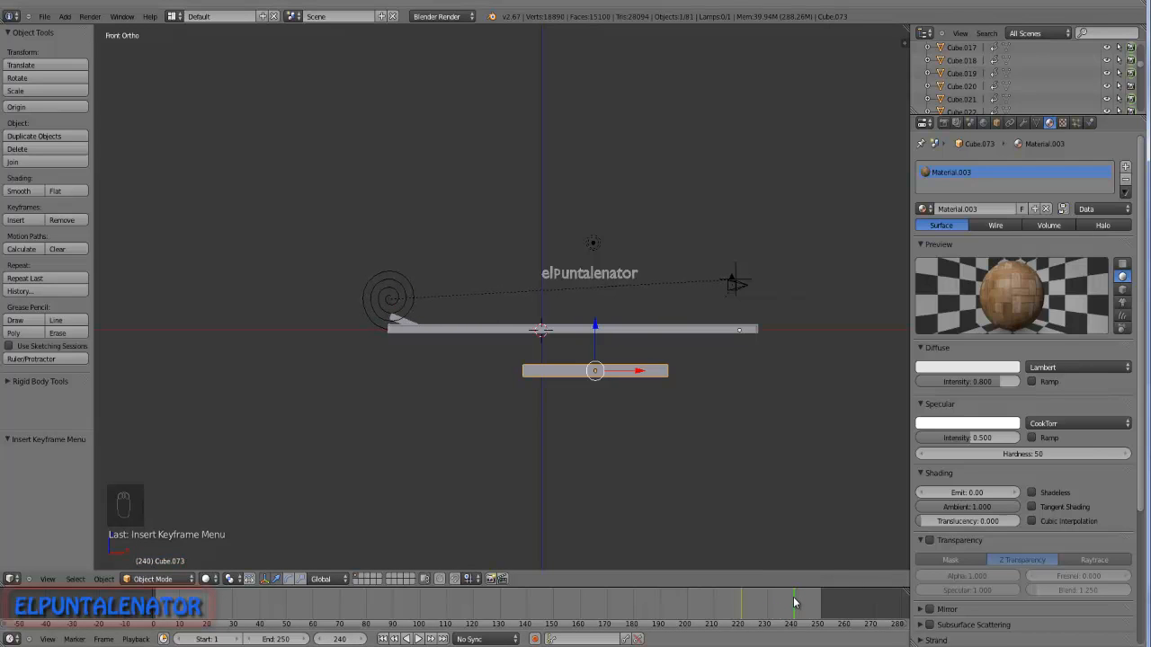
{"action": "left_click_drag", "start_coordinate": [595, 338], "coordinate": [588, 260]}
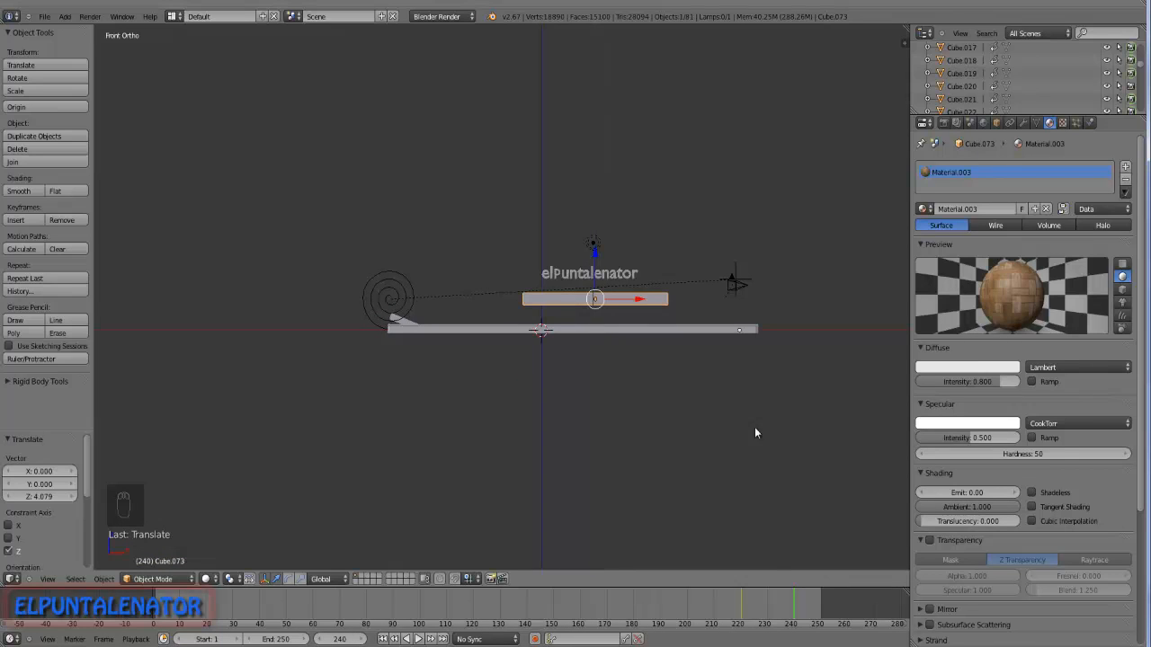
{"action": "key", "text": "i"}
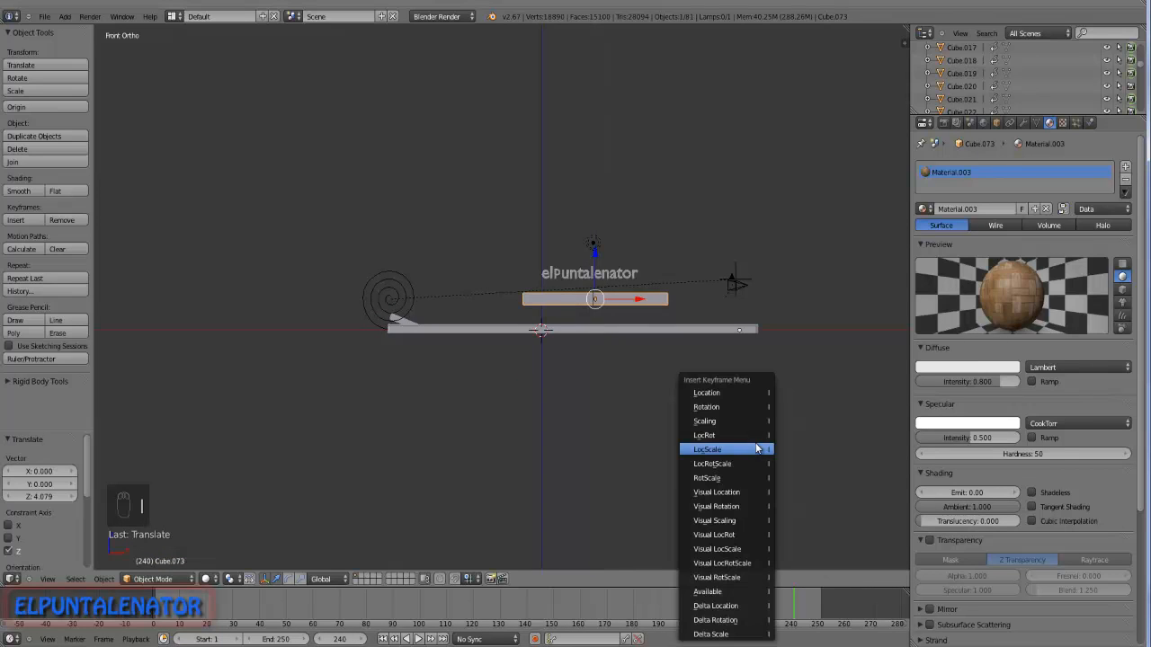
{"action": "left_click", "coordinate": [733, 393]}
{"action": "scroll", "coordinate": [621, 270], "scroll_direction": "up", "scroll_amount": 2}
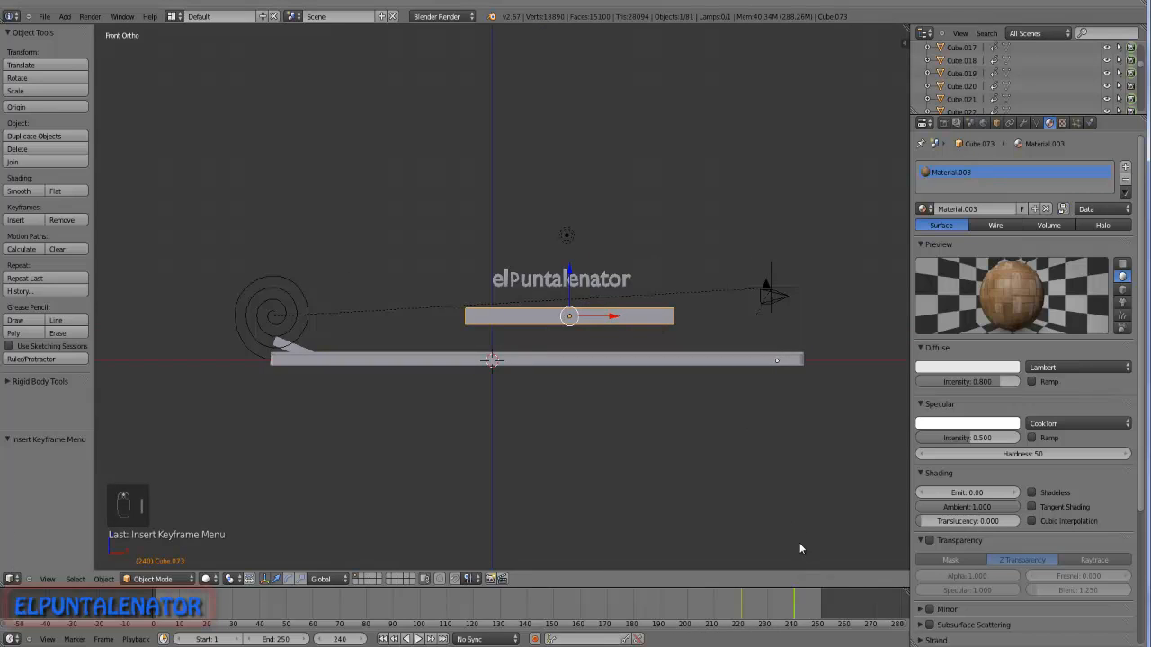
Extend the animation's end frame to 303 and bring the longer frame range into view.
{"action": "left_click_drag", "start_coordinate": [283, 641], "coordinate": [315, 639]}
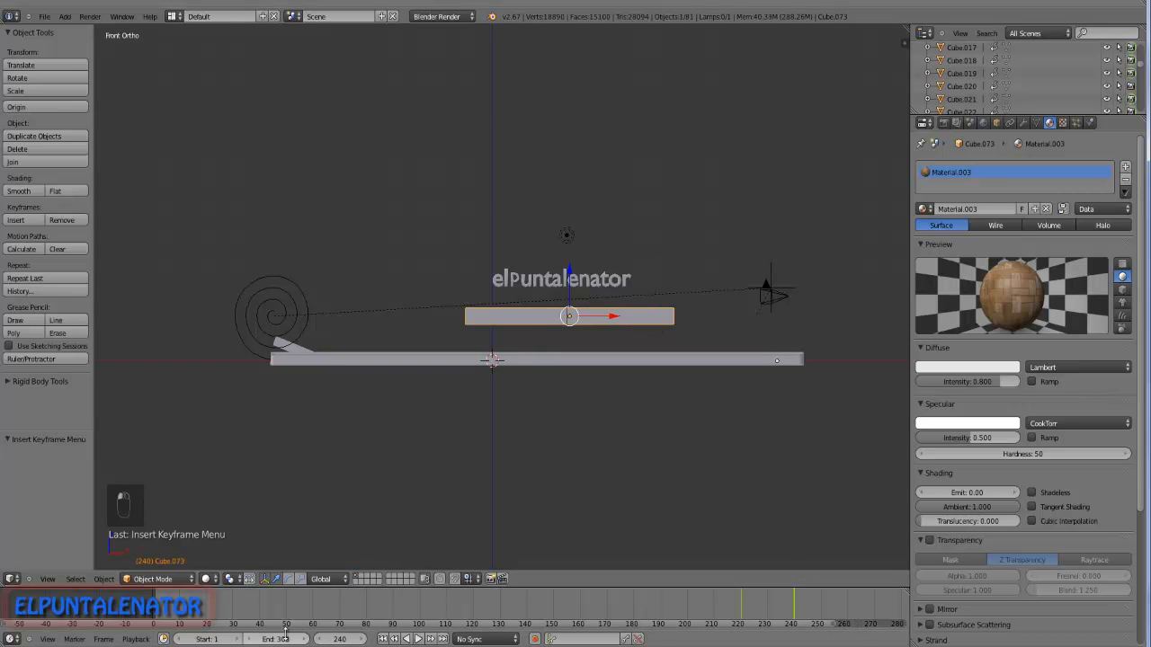
{"action": "scroll", "coordinate": [599, 606], "scroll_direction": "down", "scroll_amount": 5}
{"action": "scroll", "coordinate": [854, 609], "scroll_direction": "up", "scroll_amount": 5}
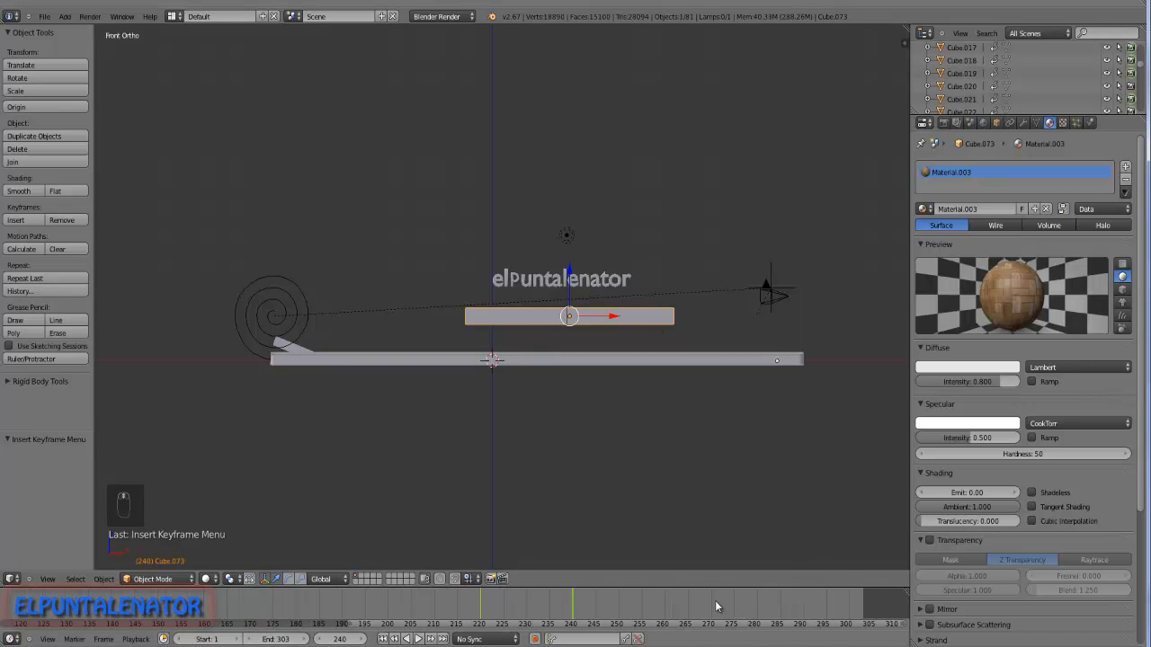
{"action": "scroll", "coordinate": [577, 341], "scroll_direction": "up", "scroll_amount": 2}
At frame 265, lower the wooden slab 0.983 along the Z axis toward the road.
{"action": "left_click_drag", "start_coordinate": [580, 602], "coordinate": [692, 605]}
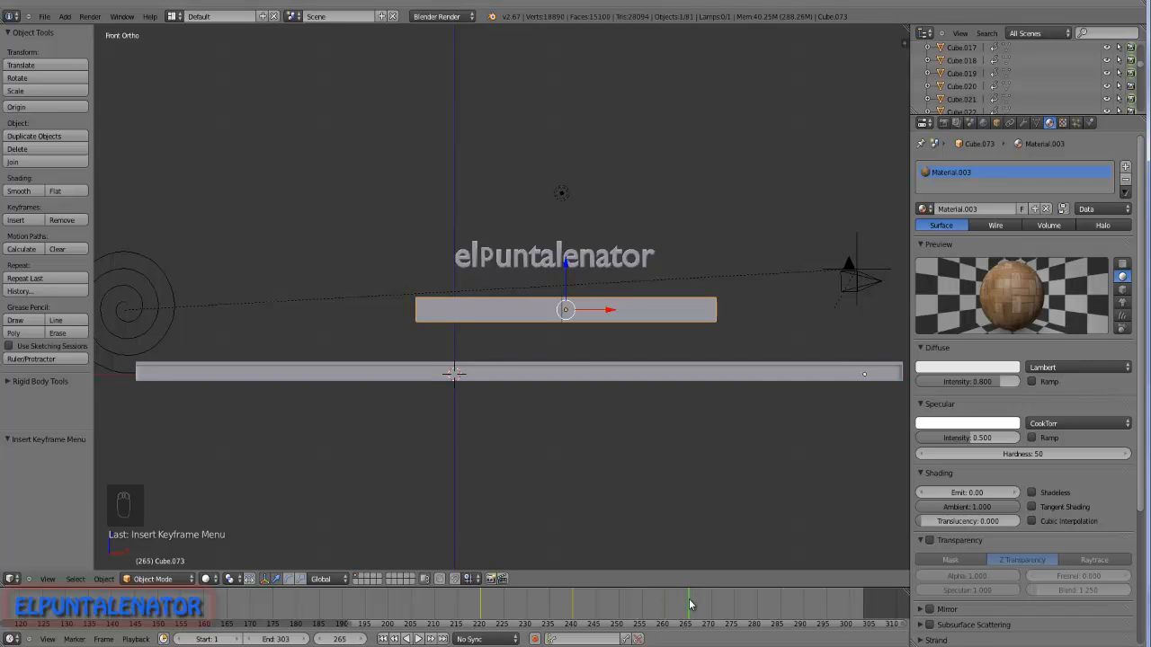
{"action": "scroll", "coordinate": [567, 263], "scroll_direction": "up", "scroll_amount": 4}
{"action": "left_click_drag", "start_coordinate": [568, 306], "coordinate": [562, 379]}
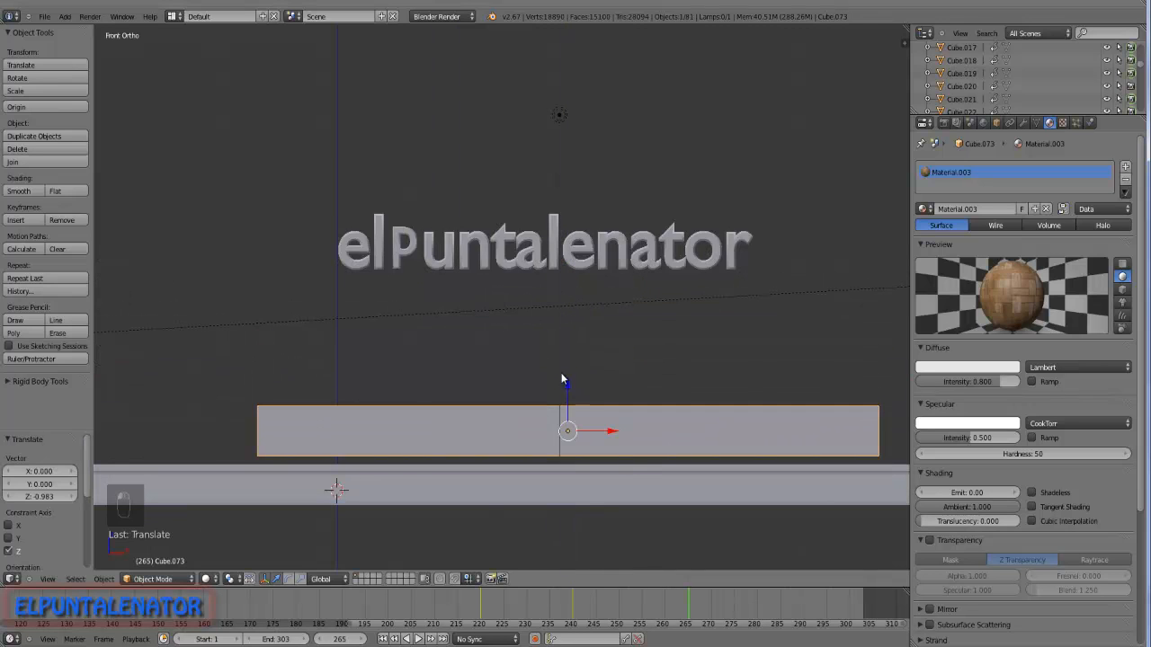
Using the right side view, lower the slab another 0.196 along Z onto the road surface and insert a Location keyframe.
{"action": "key", "text": "KP_1"}
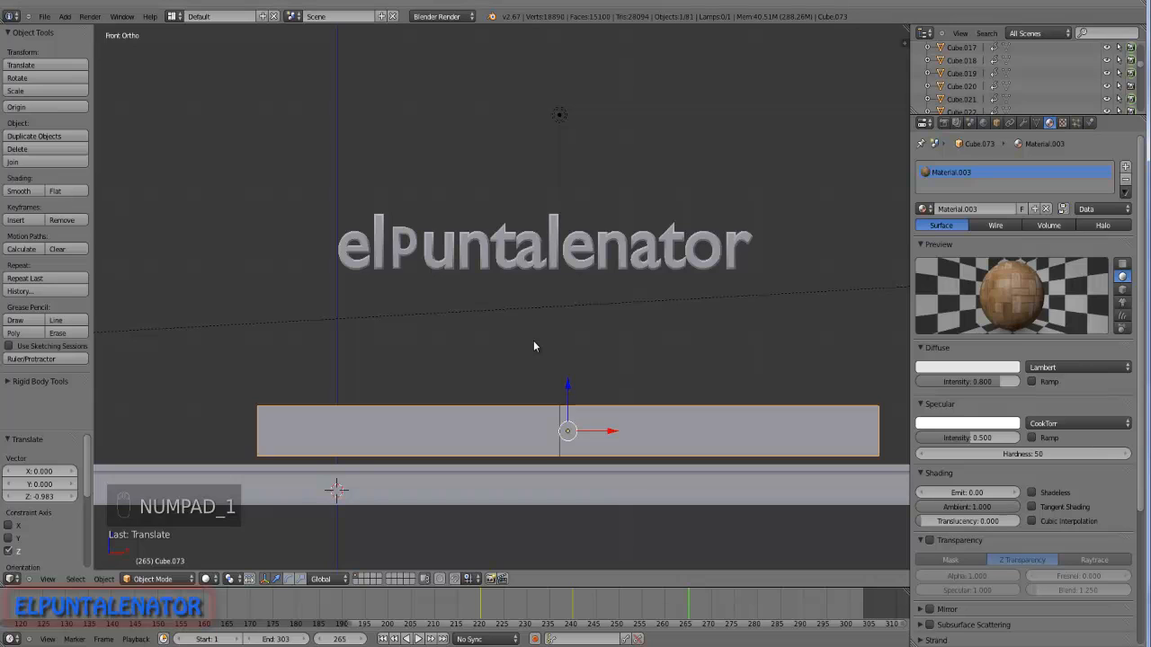
{"action": "key", "text": "KP_3"}
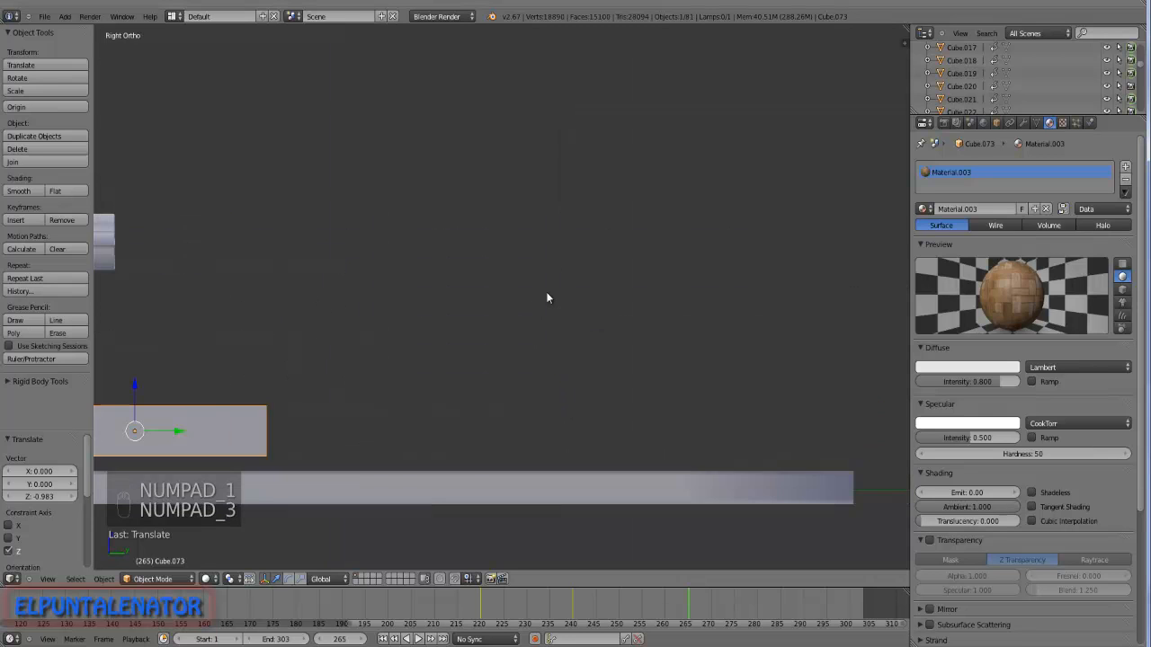
{"action": "scroll", "coordinate": [408, 347], "scroll_direction": "up", "scroll_amount": 4}
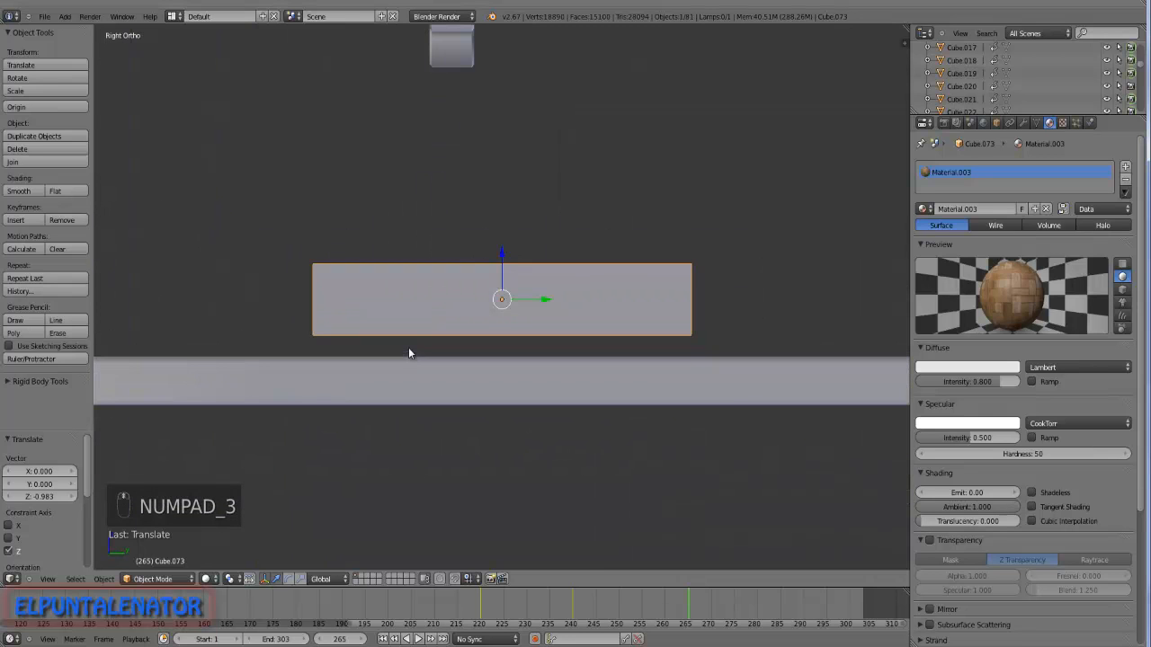
{"action": "left_click_drag", "start_coordinate": [501, 258], "coordinate": [501, 272]}
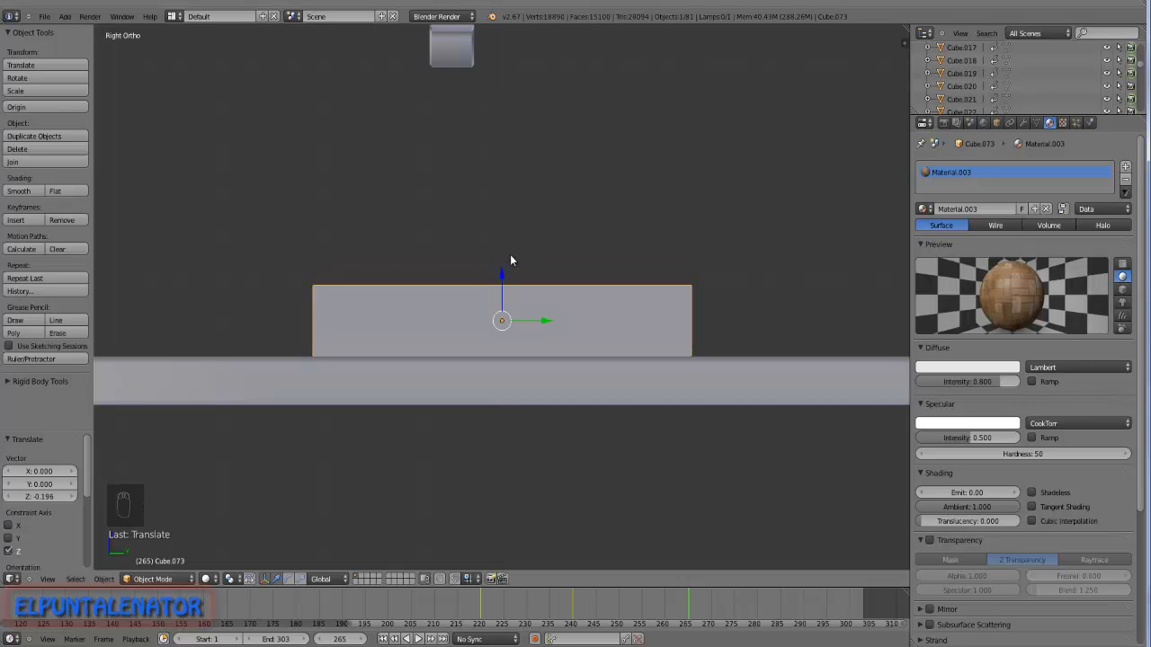
{"action": "key", "text": "i"}
{"action": "left_click", "coordinate": [531, 224]}
Select the "elPuntalenator" text and insert a LocScale keyframe for it at frame 270.
{"action": "scroll", "coordinate": [532, 227], "scroll_direction": "down", "scroll_amount": 3}
{"action": "middle_click_drag", "start_coordinate": [476, 260], "coordinate": [584, 537]}
{"action": "mouse_move", "coordinate": [680, 603]}
{"action": "left_mouse_down"}
{"action": "mouse_move", "coordinate": [476, 597]}
{"action": "mouse_move", "coordinate": [702, 599]}
{"action": "left_mouse_up"}
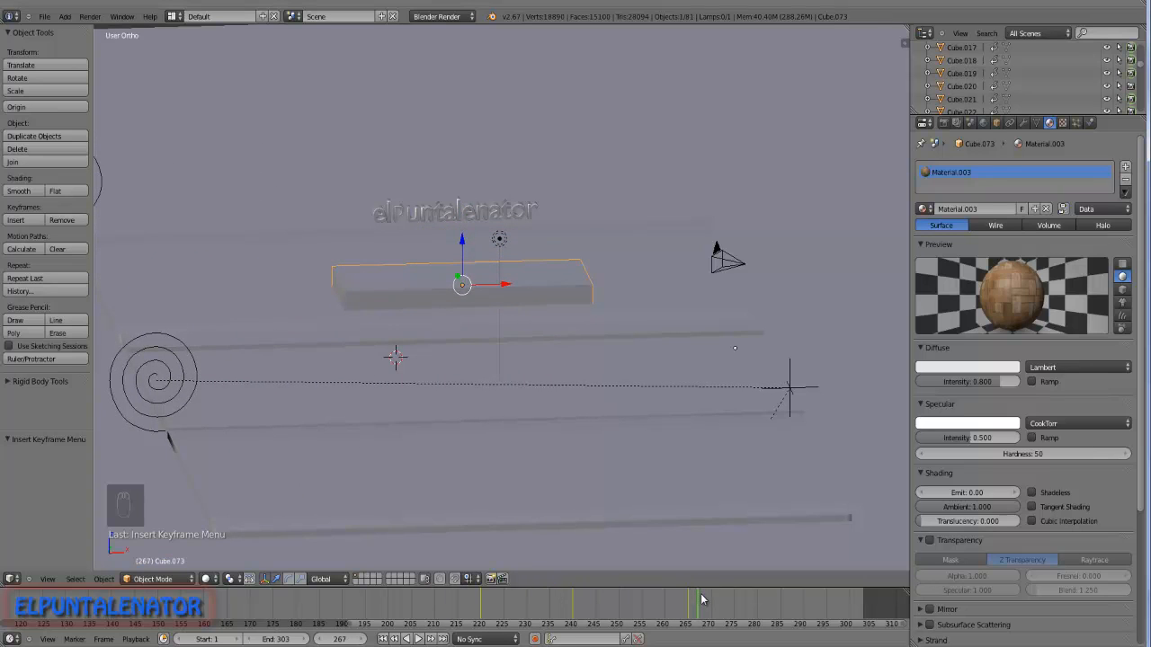
{"action": "right_click", "coordinate": [421, 208]}
{"action": "middle_click_drag", "start_coordinate": [442, 280], "coordinate": [429, 244]}
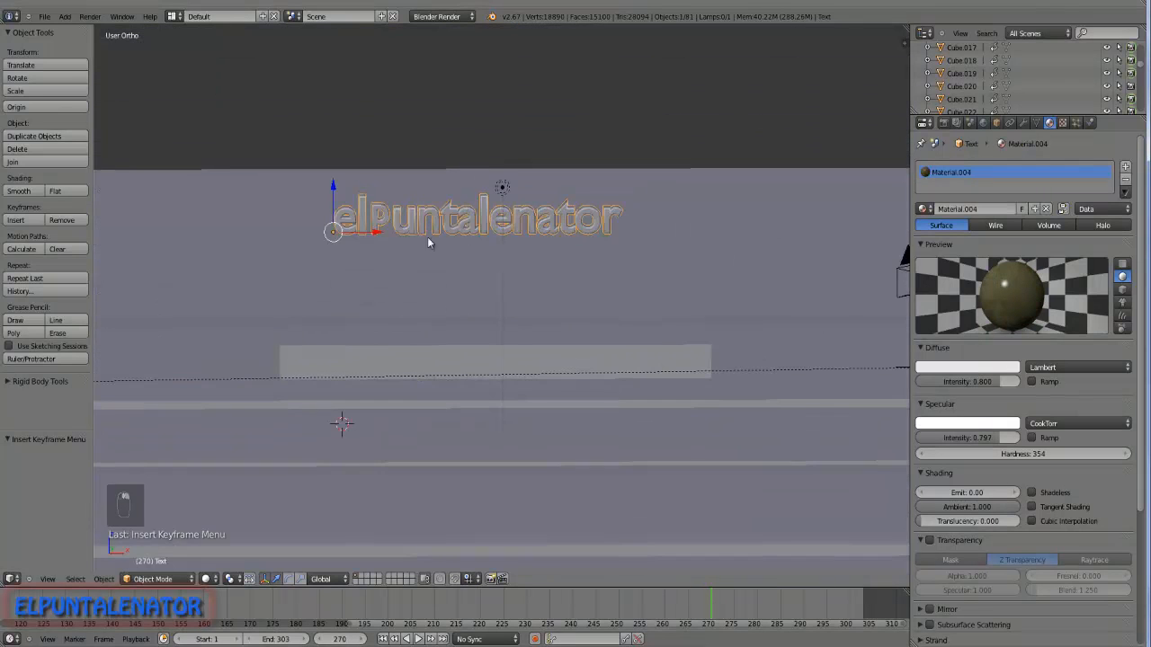
{"action": "middle_click_drag", "start_coordinate": [429, 329], "coordinate": [449, 254]}
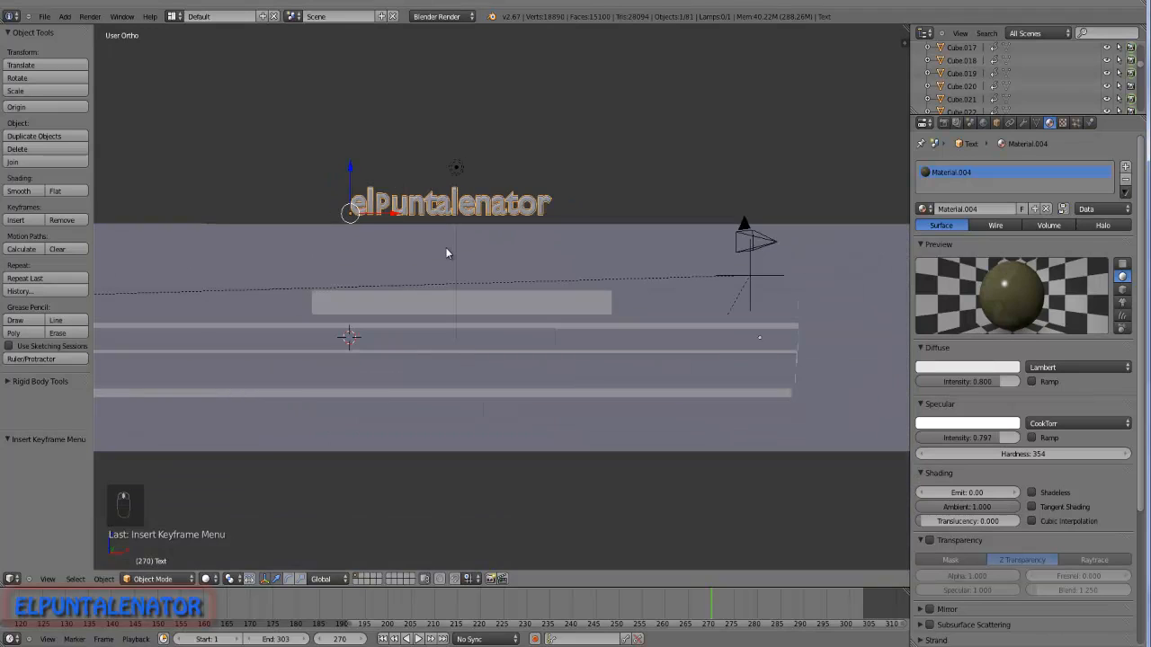
{"action": "key", "text": "KP_1"}
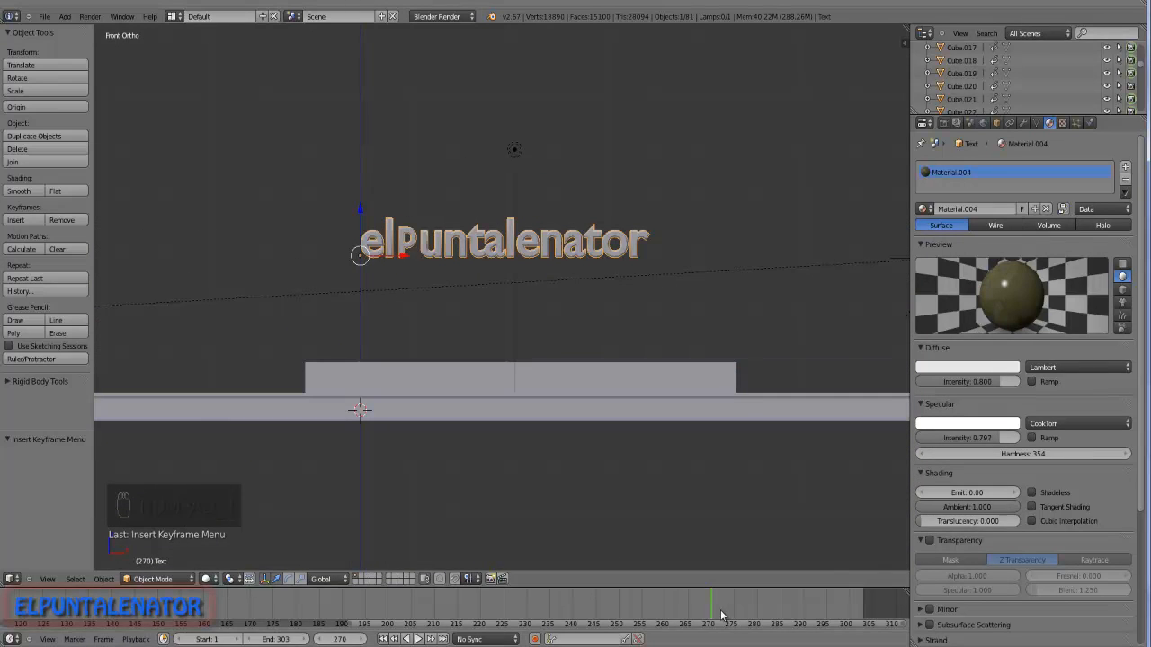
{"action": "left_click_drag", "start_coordinate": [712, 609], "coordinate": [717, 609]}
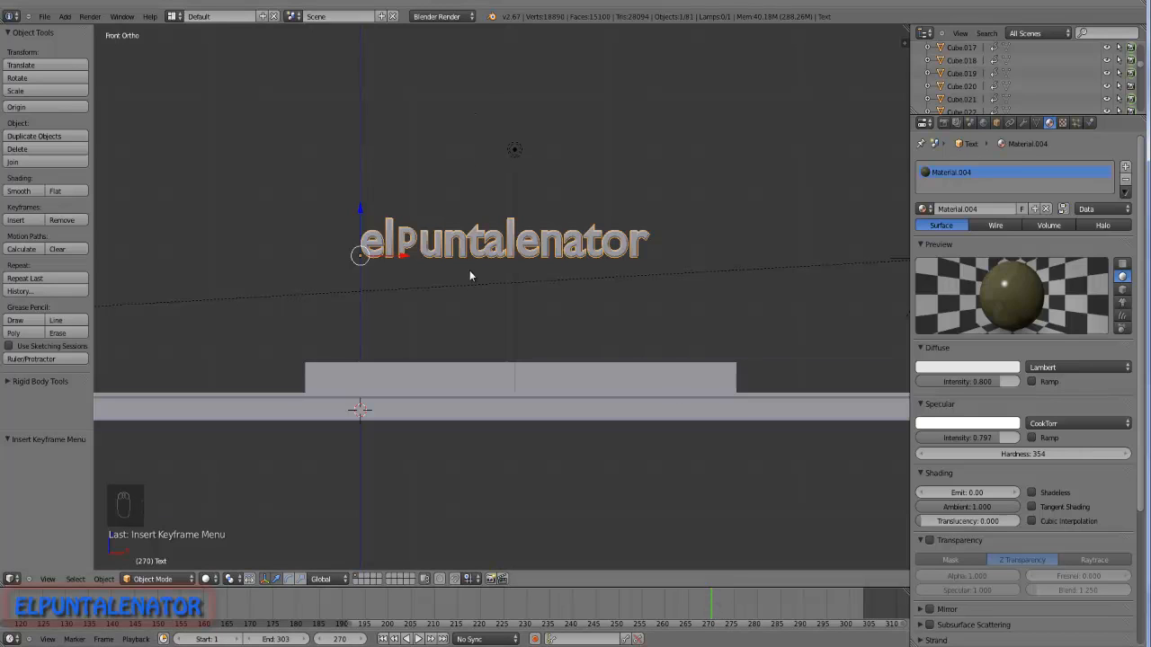
{"action": "key", "text": "i"}
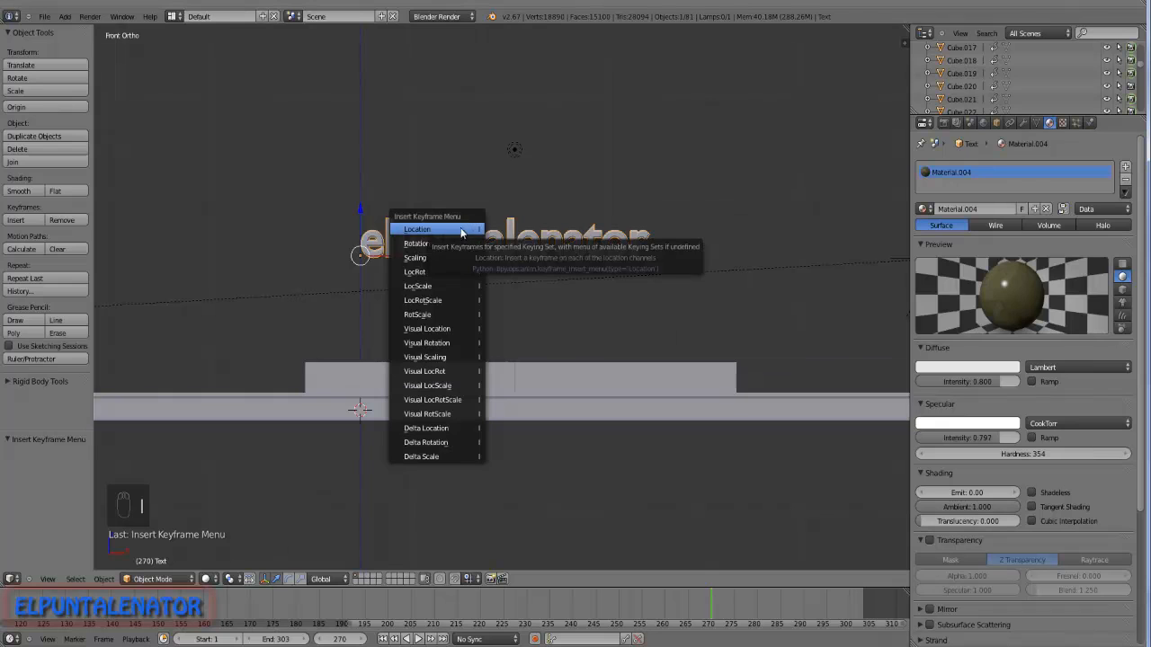
{"action": "left_click", "coordinate": [441, 285]}
At frame 280, lower the text 2.000 along the Z axis toward the top of the slab.
{"action": "left_click_drag", "start_coordinate": [710, 604], "coordinate": [756, 608]}
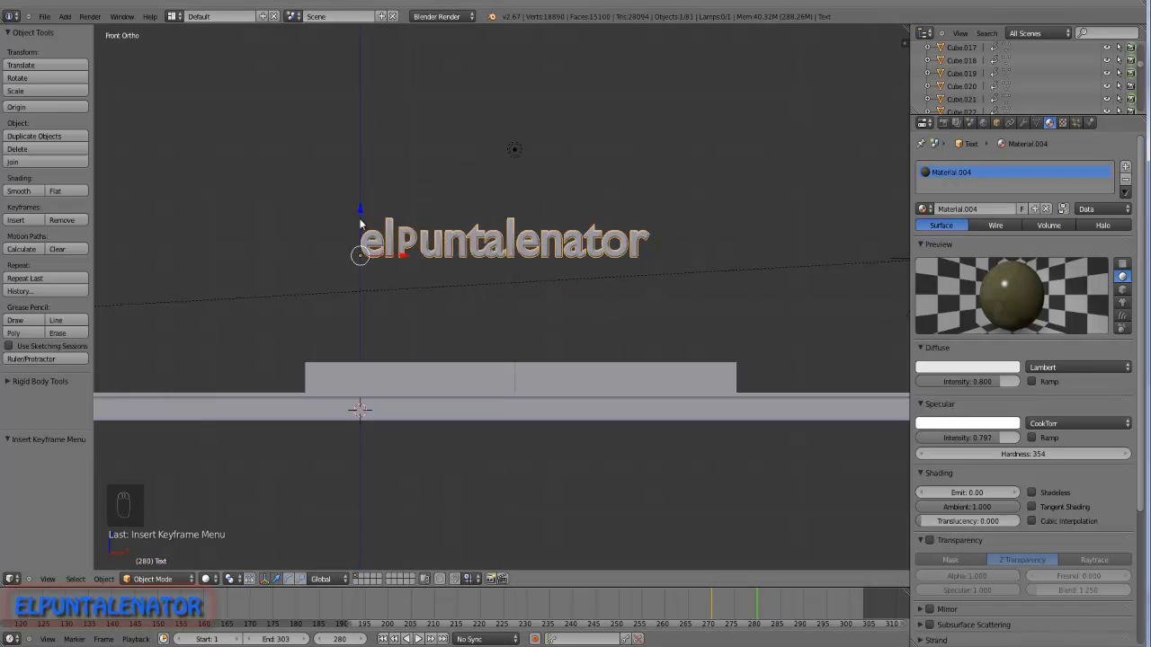
{"action": "scroll", "coordinate": [360, 217], "scroll_direction": "up", "scroll_amount": 1}
{"action": "key", "text": "g"}
{"action": "key", "text": "z"}
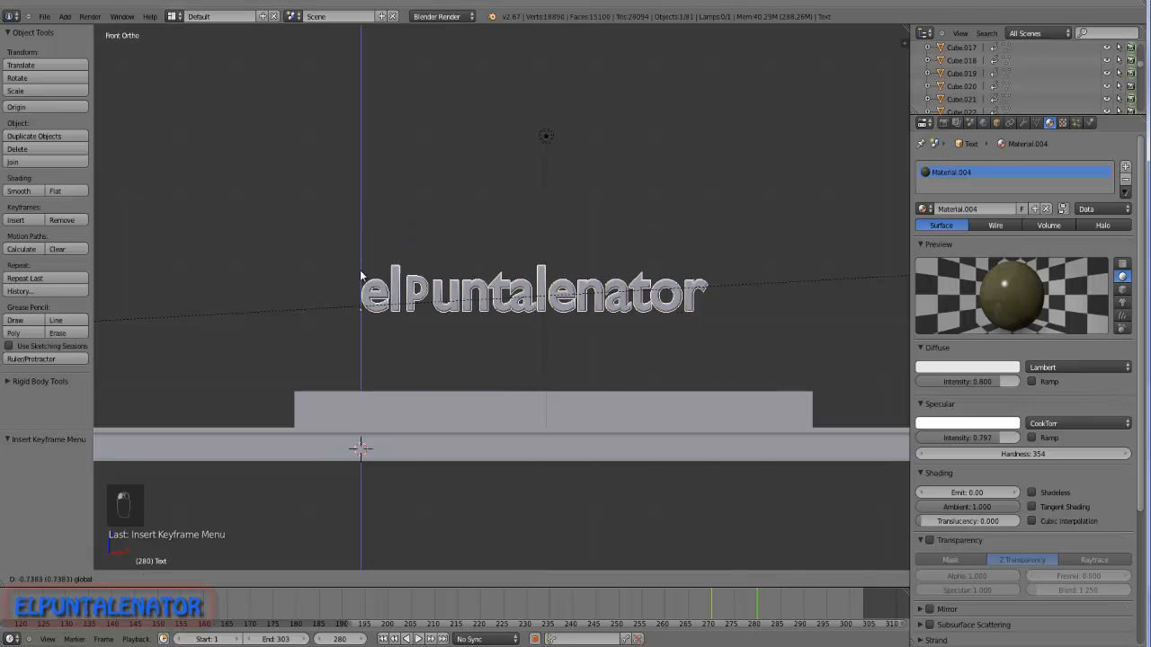
{"action": "left_click", "coordinate": [361, 351]}
Lower the text a further 0.0086 along Z onto the slab and insert a LocScale keyframe at frame 280.
{"action": "scroll", "coordinate": [351, 360], "scroll_direction": "up", "scroll_amount": 4}
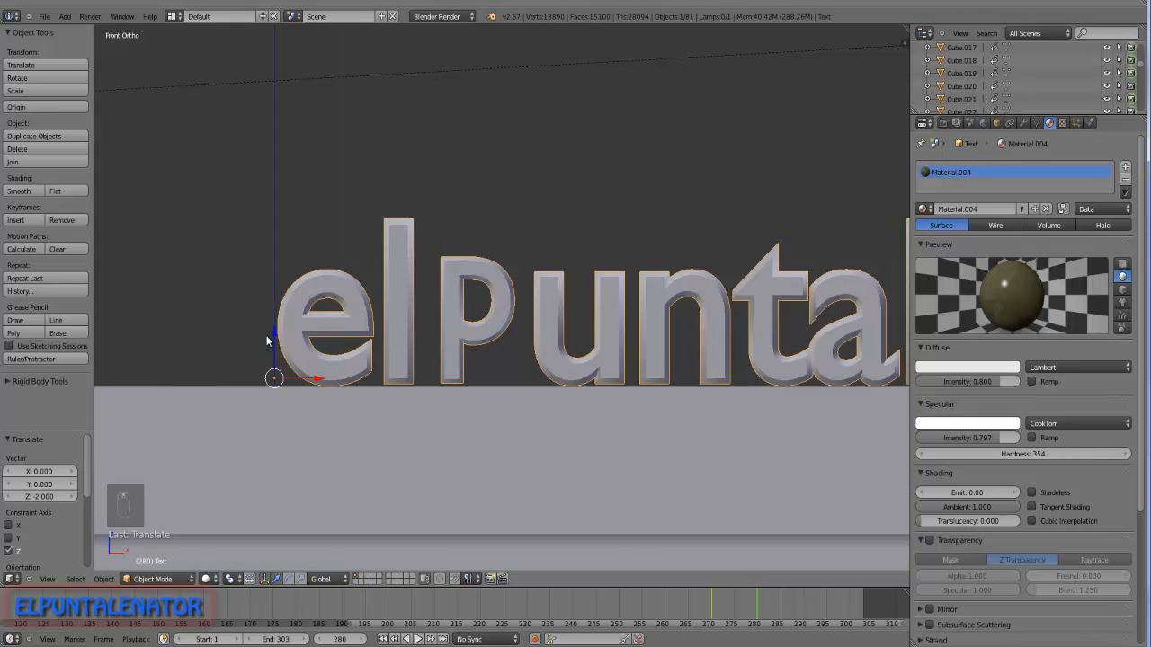
{"action": "key", "text": "g"}
{"action": "key", "text": "z"}
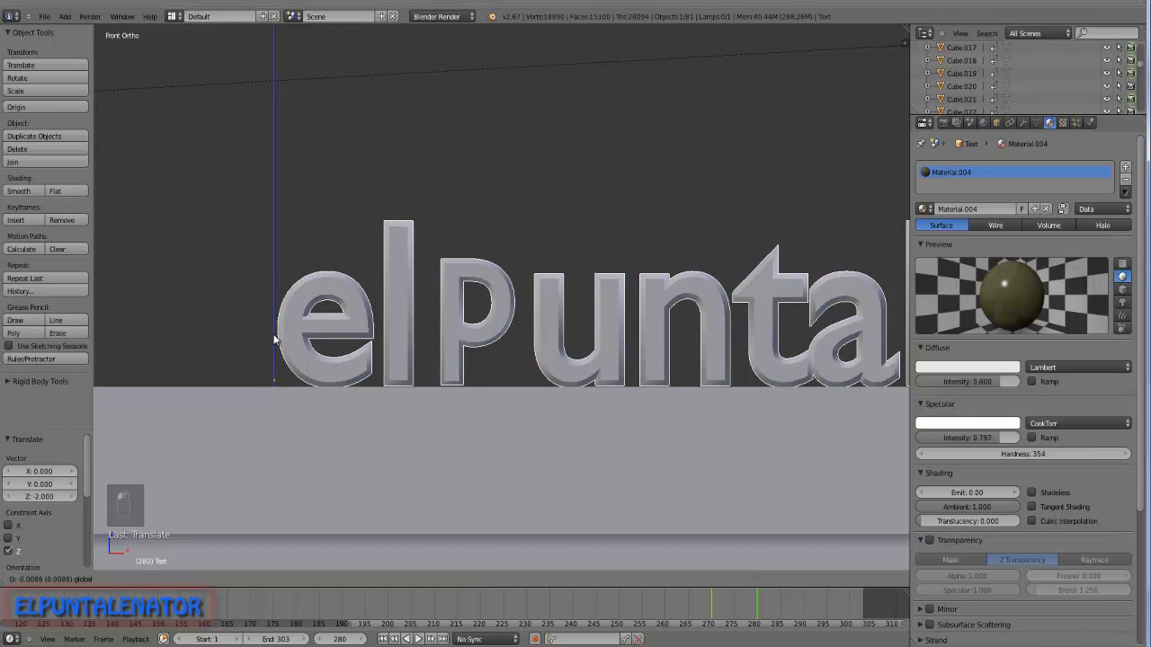
{"action": "left_click", "coordinate": [274, 340]}
{"action": "key", "text": "i"}
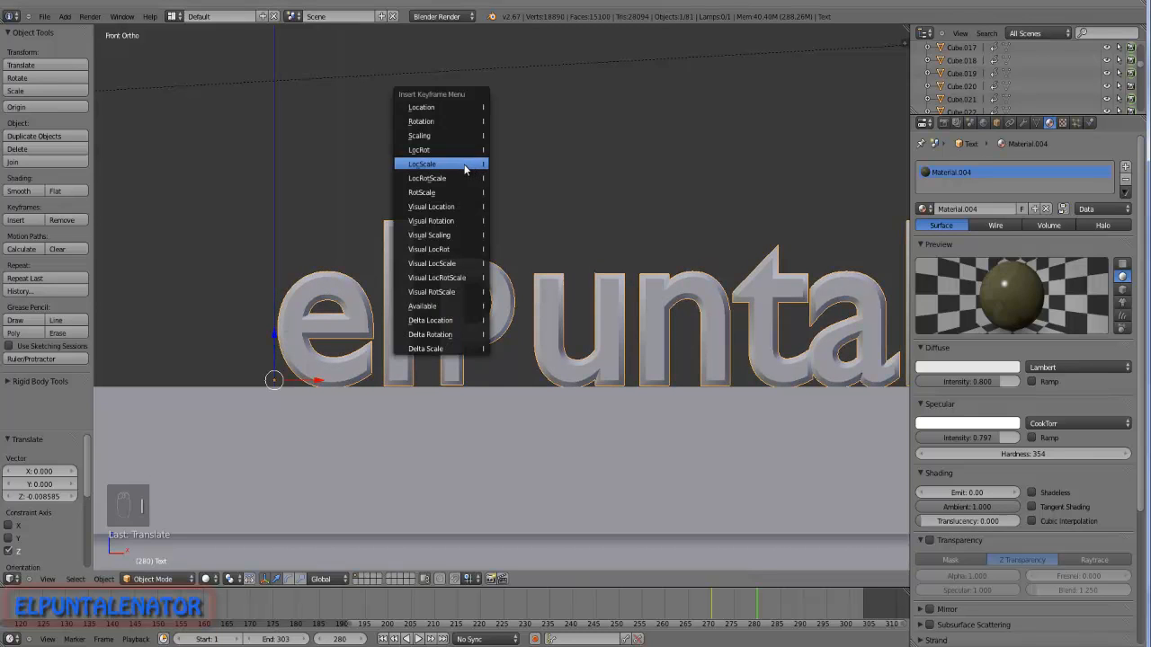
{"action": "left_click", "coordinate": [455, 167]}
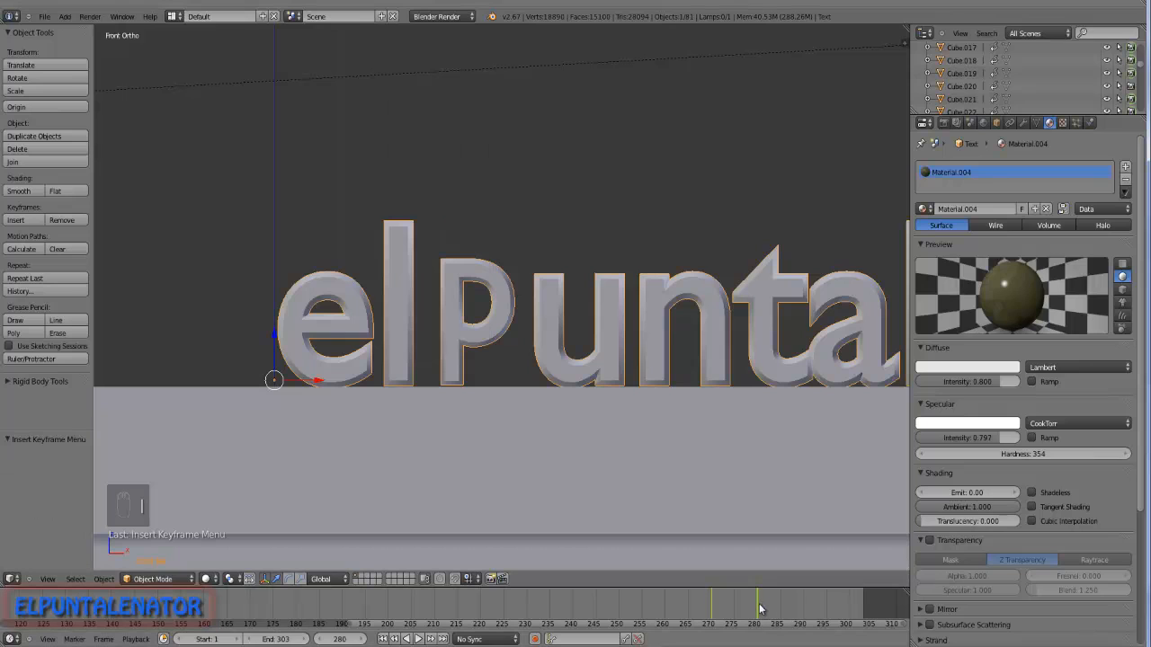
At frame 287, squash the text to 0.589 along the Z axis and insert a LocScale keyframe.
{"action": "left_click_drag", "start_coordinate": [760, 608], "coordinate": [789, 610]}
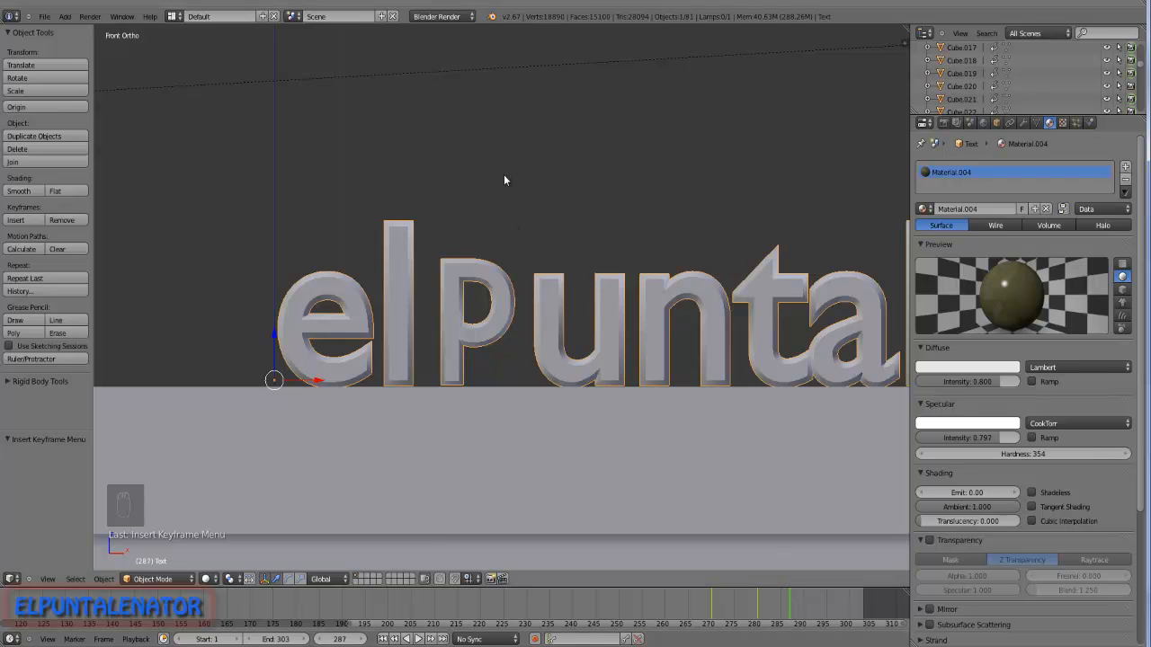
{"action": "key", "text": "s"}
{"action": "key", "text": "z"}
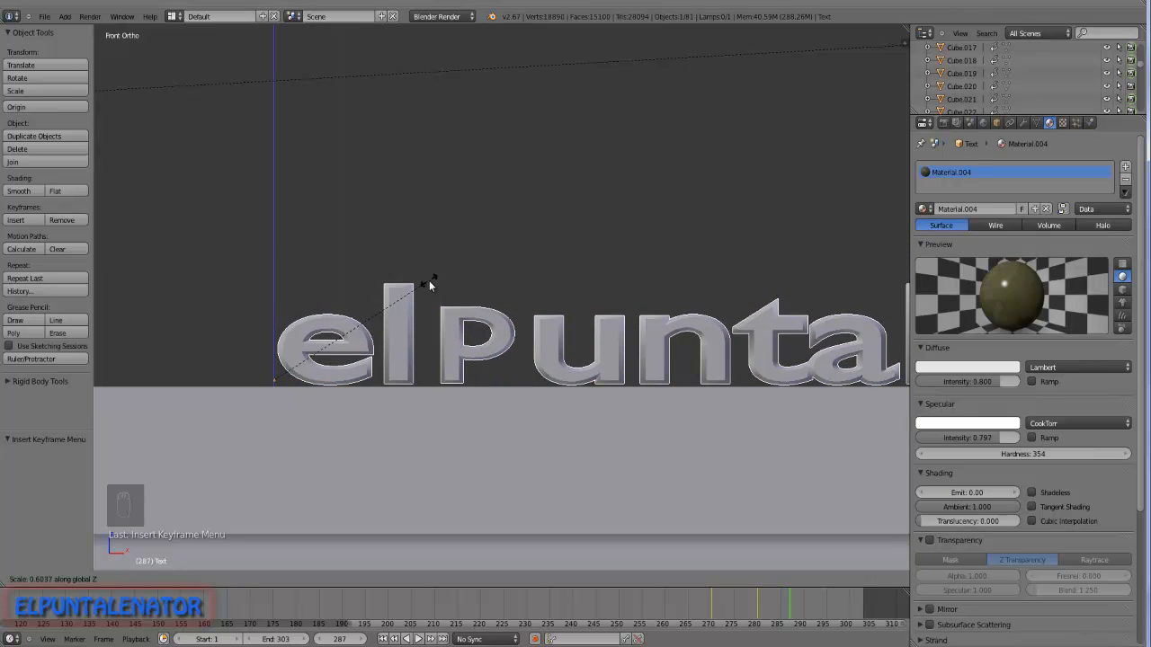
{"action": "left_click", "coordinate": [425, 282]}
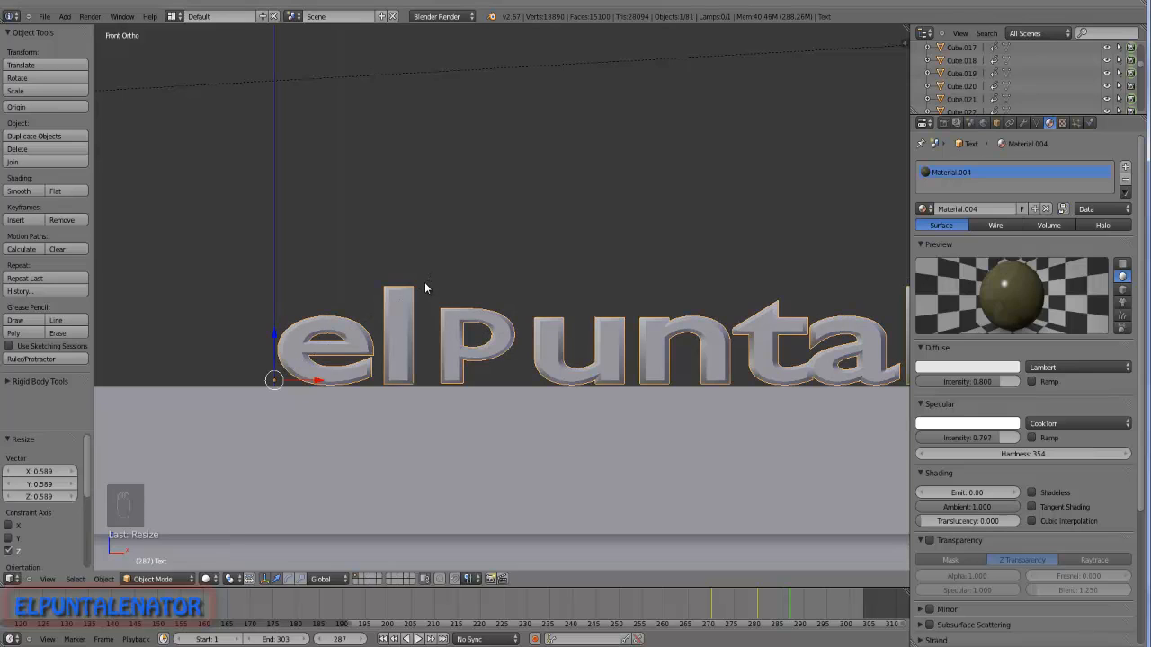
{"action": "scroll", "coordinate": [362, 299], "scroll_direction": "down", "scroll_amount": 1}
{"action": "scroll", "coordinate": [426, 311], "scroll_direction": "down", "scroll_amount": 1}
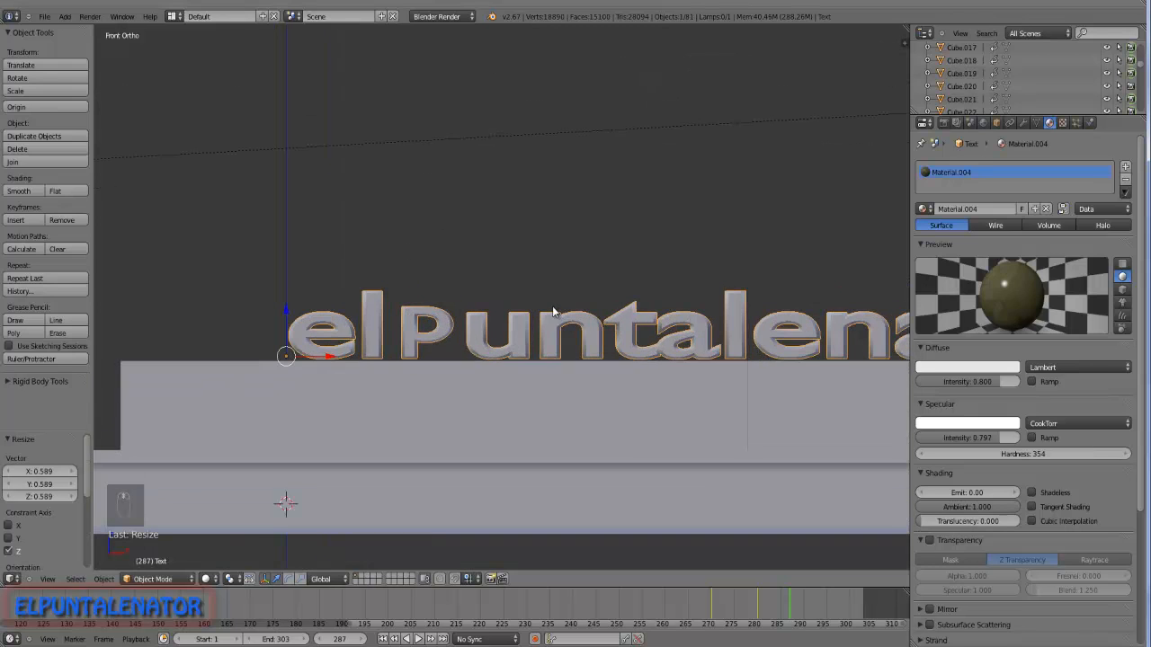
{"action": "key", "text": "i"}
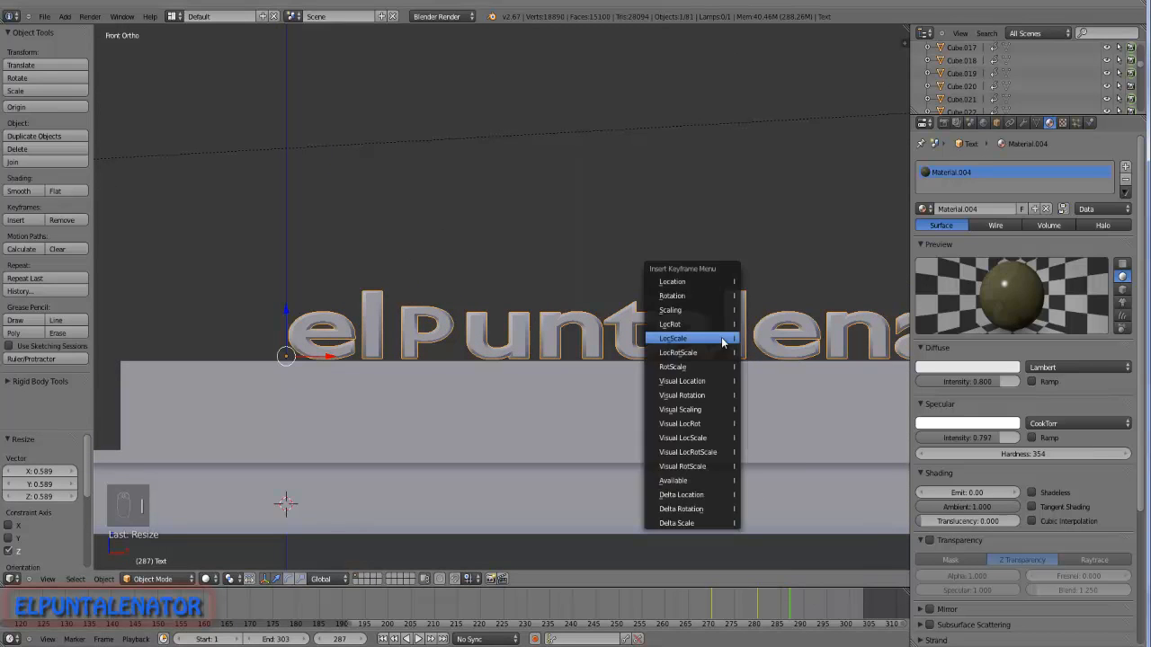
{"action": "left_click", "coordinate": [712, 338]}
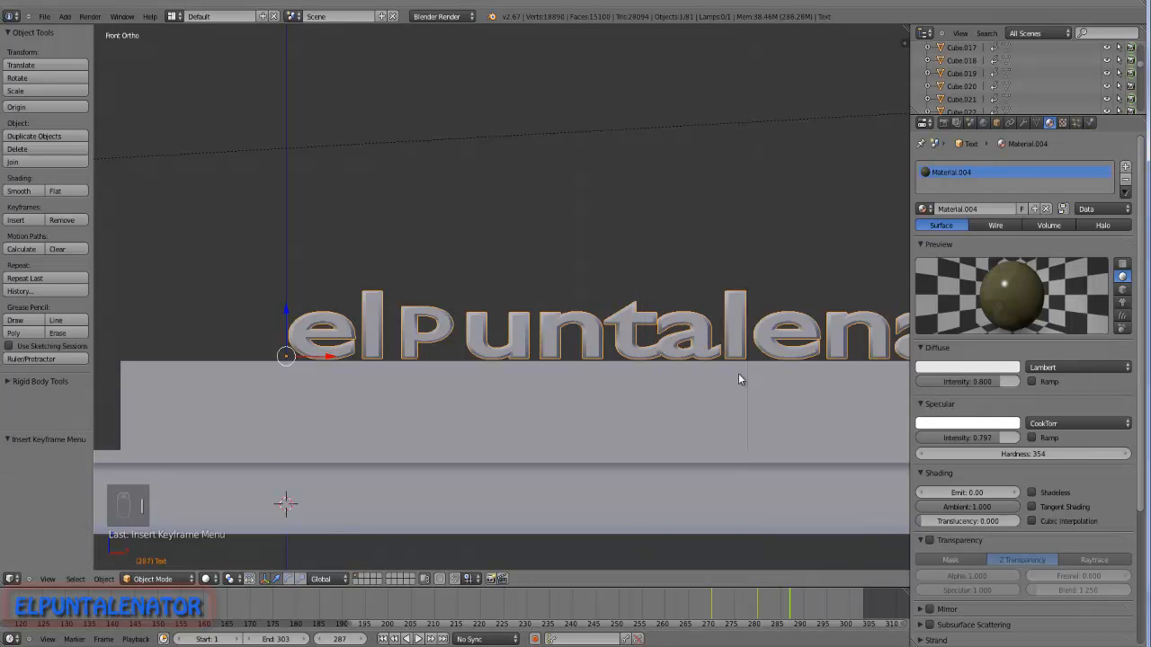
Go to frame 295, split the 3D view and show the DopeSheet in the new area, focused on the text's keyframes.
{"action": "left_click_drag", "start_coordinate": [793, 603], "coordinate": [824, 606]}
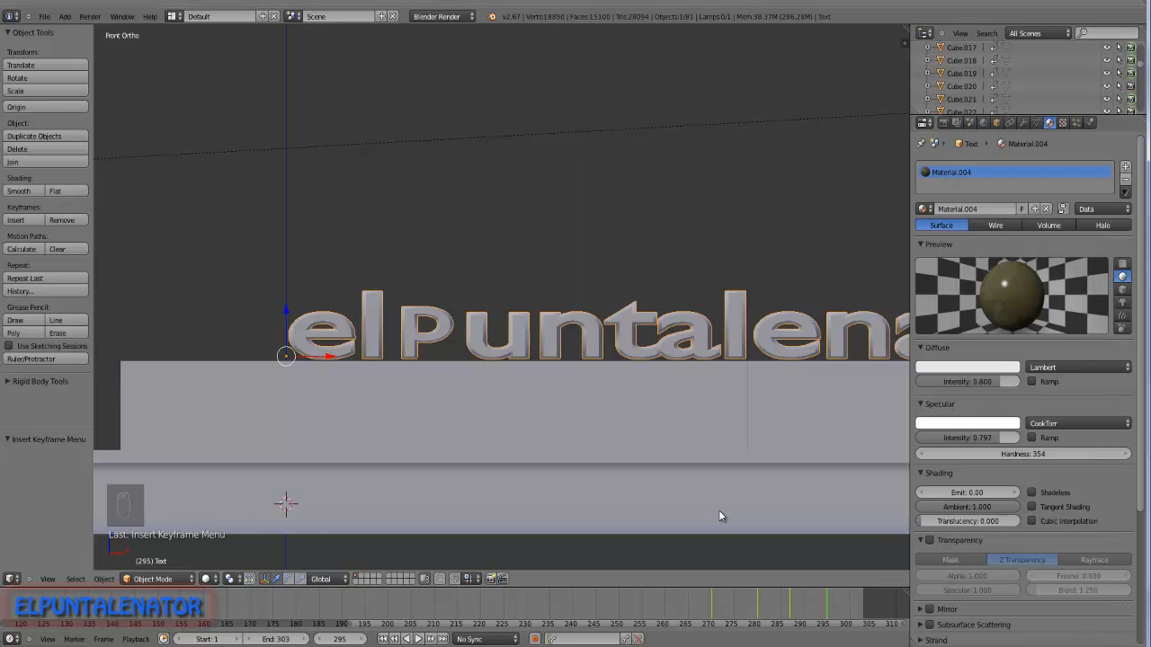
{"action": "left_click_drag", "start_coordinate": [908, 28], "coordinate": [356, 180]}
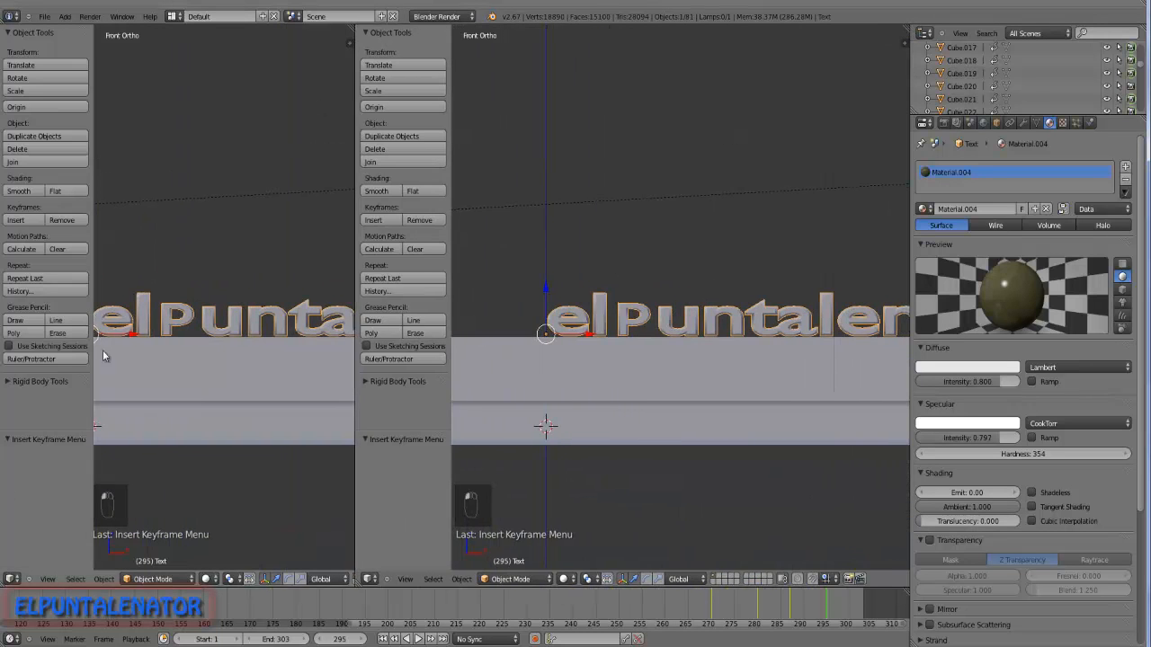
{"action": "left_click", "coordinate": [12, 578]}
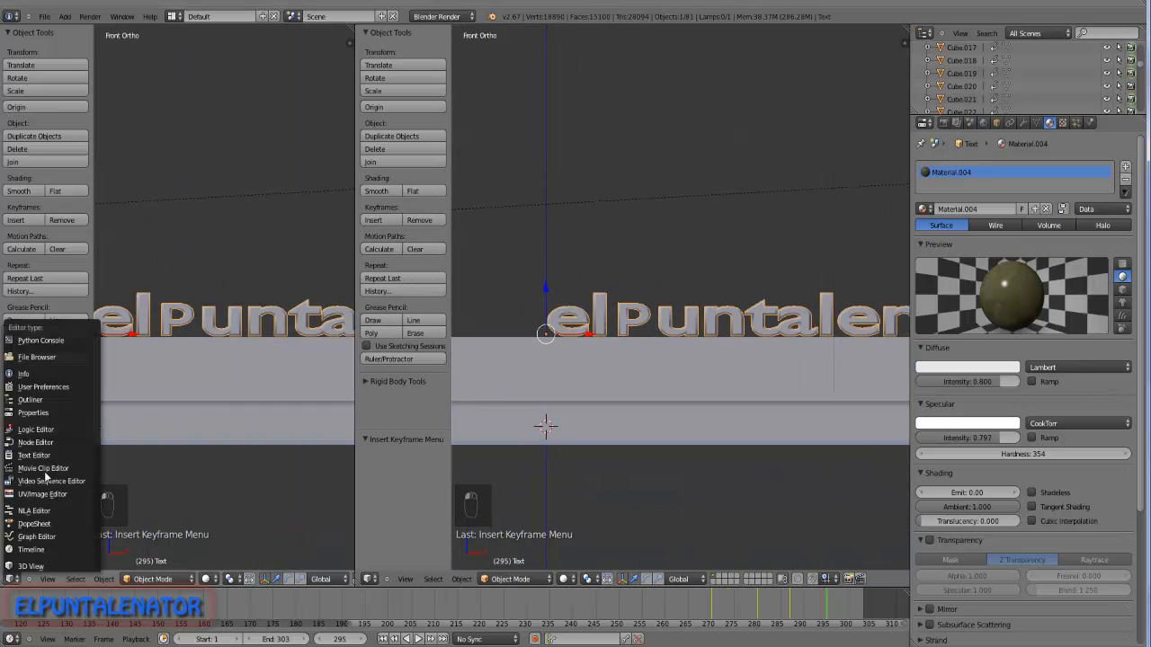
{"action": "left_click", "coordinate": [39, 525]}
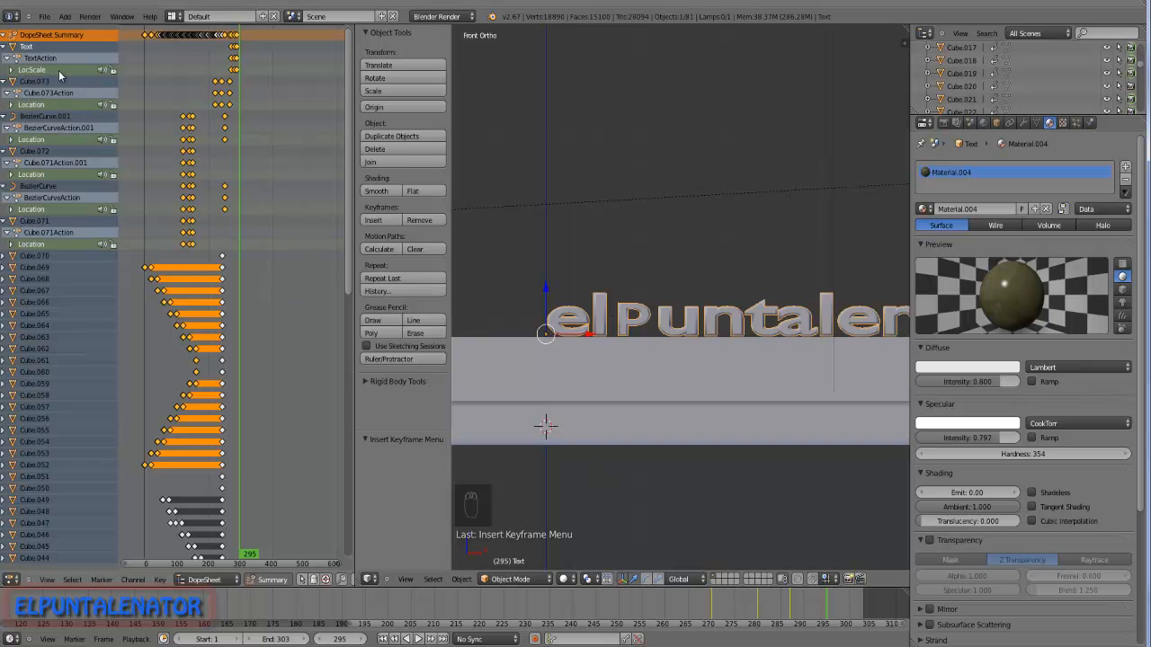
{"action": "scroll", "coordinate": [235, 50], "scroll_direction": "up", "scroll_amount": 6}
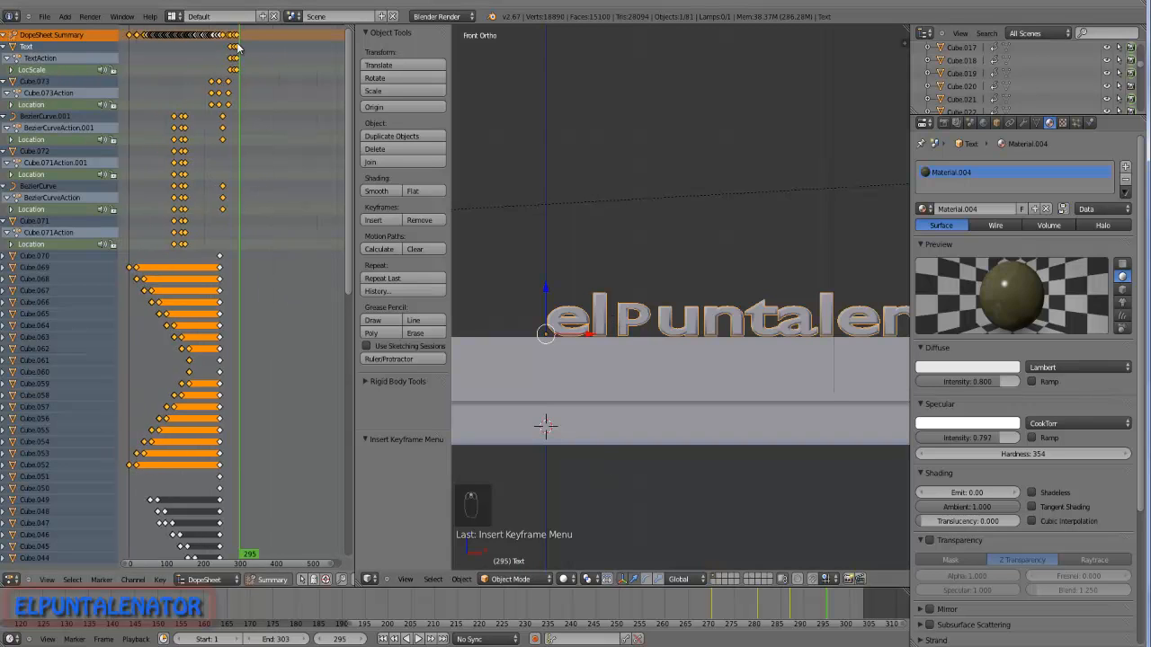
{"action": "scroll", "coordinate": [235, 50], "scroll_direction": "up", "scroll_amount": 4}
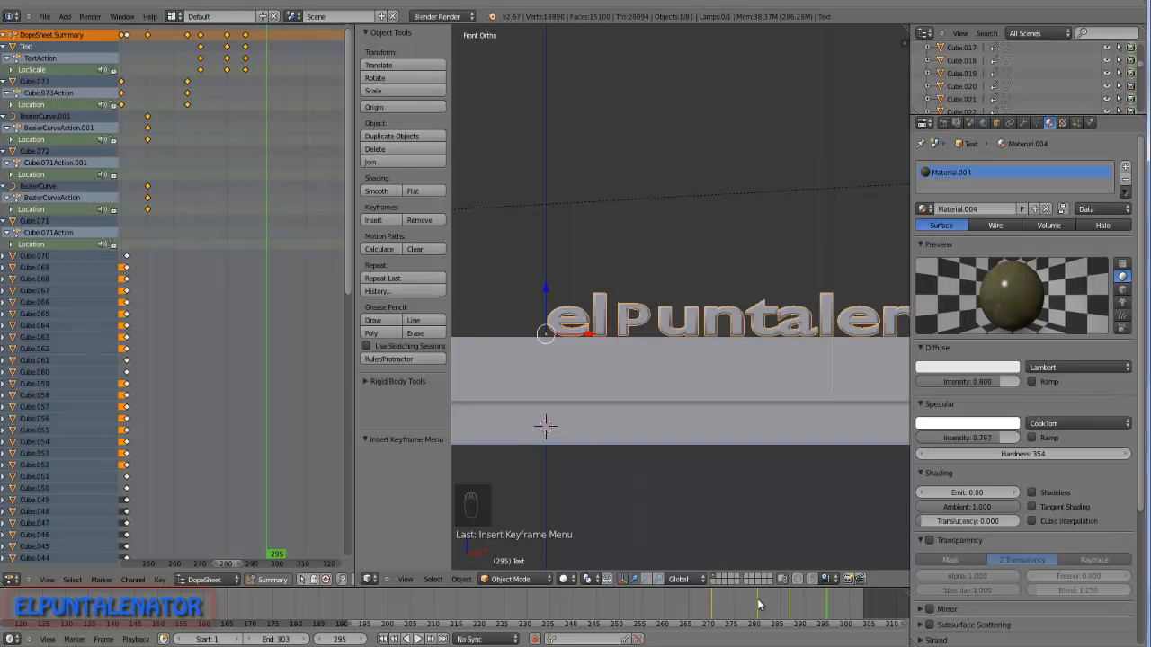
Move the text's LocScale keyframe from frame 280 to frame 295 and scrub back to frame 281 to check the motion.
{"action": "right_click", "coordinate": [227, 71]}
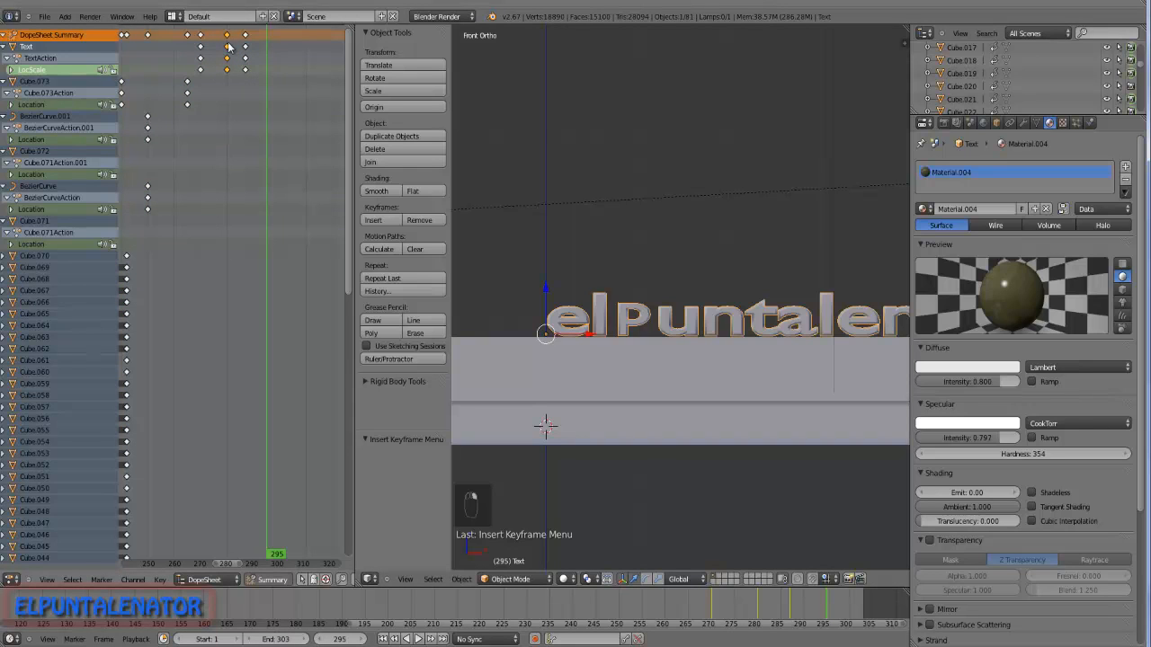
{"action": "key", "text": "g"}
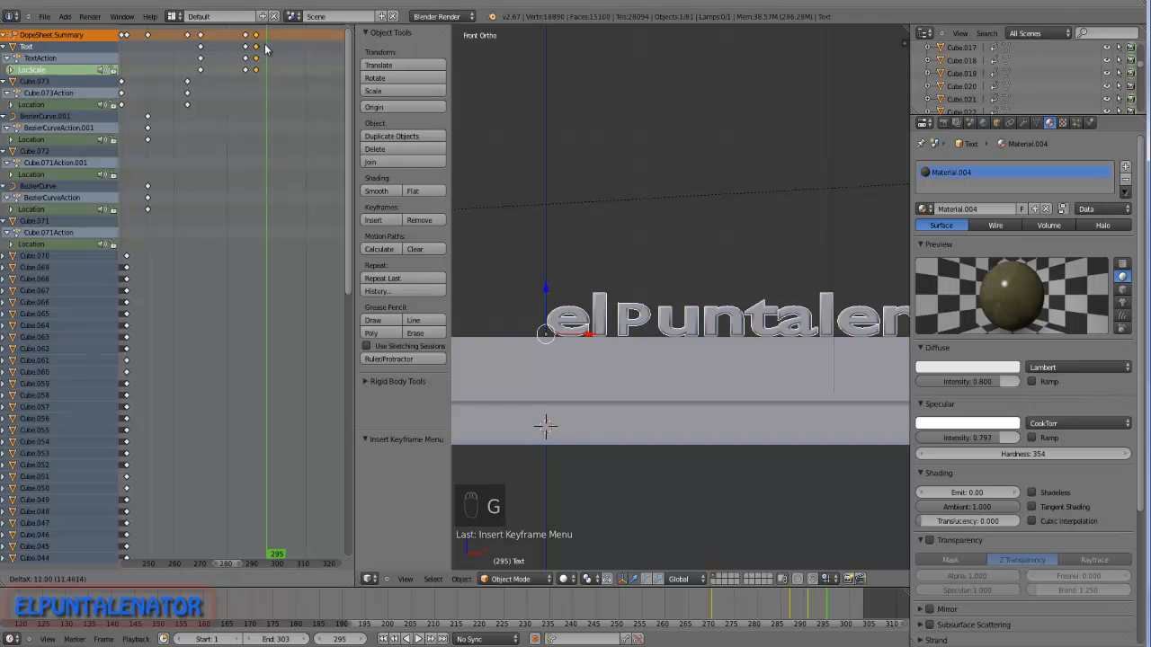
{"action": "left_click", "coordinate": [266, 50]}
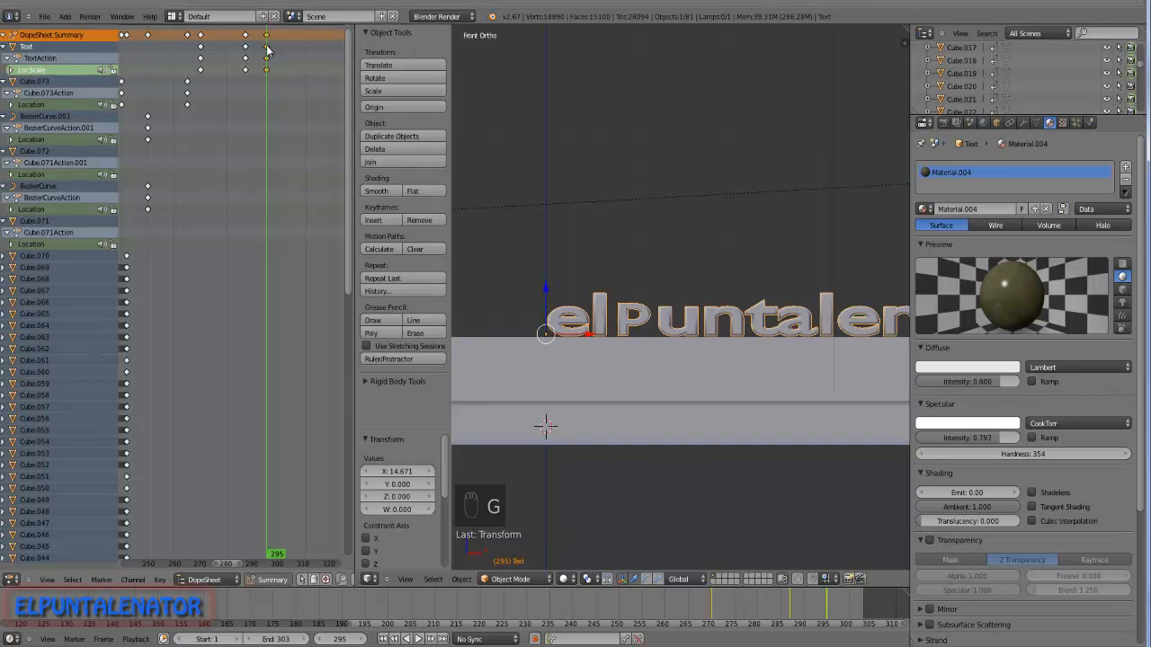
{"action": "left_click_drag", "start_coordinate": [824, 605], "coordinate": [780, 605]}
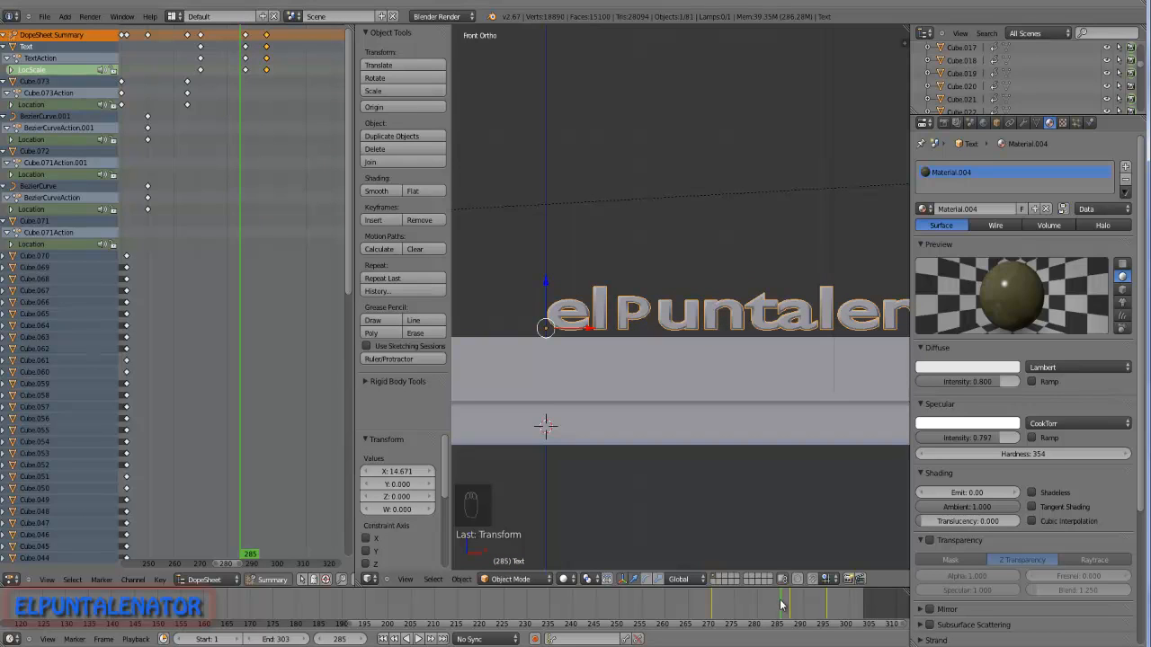
{"action": "mouse_move", "coordinate": [780, 605]}
{"action": "left_mouse_down"}
{"action": "mouse_move", "coordinate": [729, 604]}
{"action": "mouse_move", "coordinate": [841, 607]}
{"action": "mouse_move", "coordinate": [763, 607]}
{"action": "left_mouse_up"}
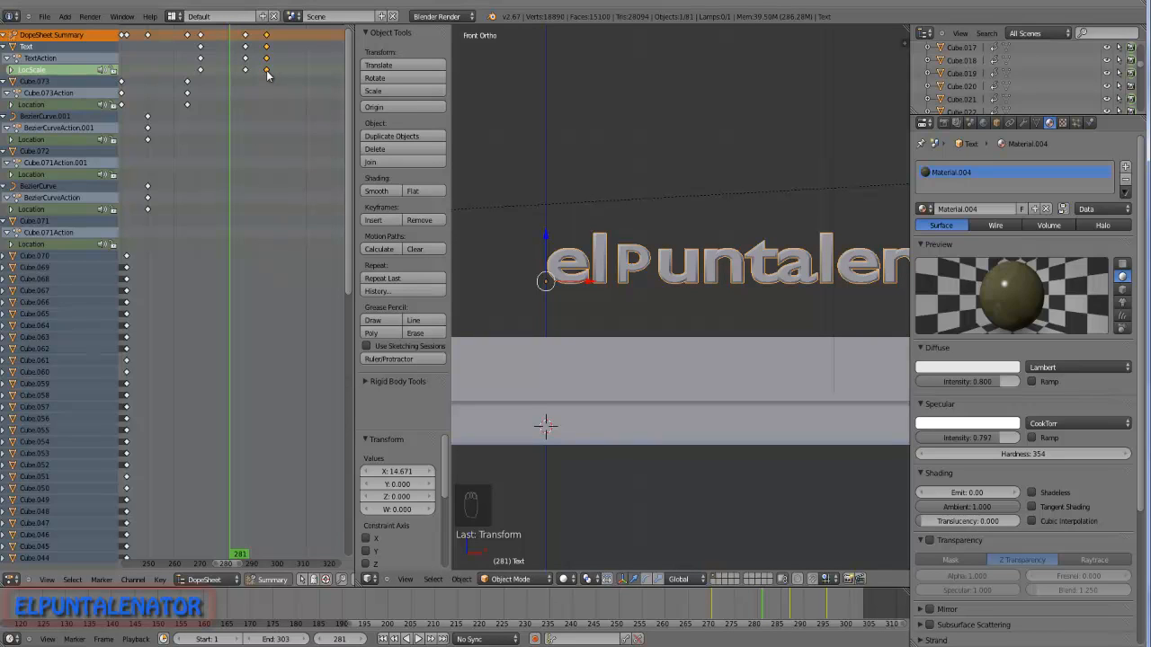
Duplicate the text's frame 295 keyframe at frame 281 and extend the animation's end frame to 329.
{"action": "key", "text": "shift+d"}
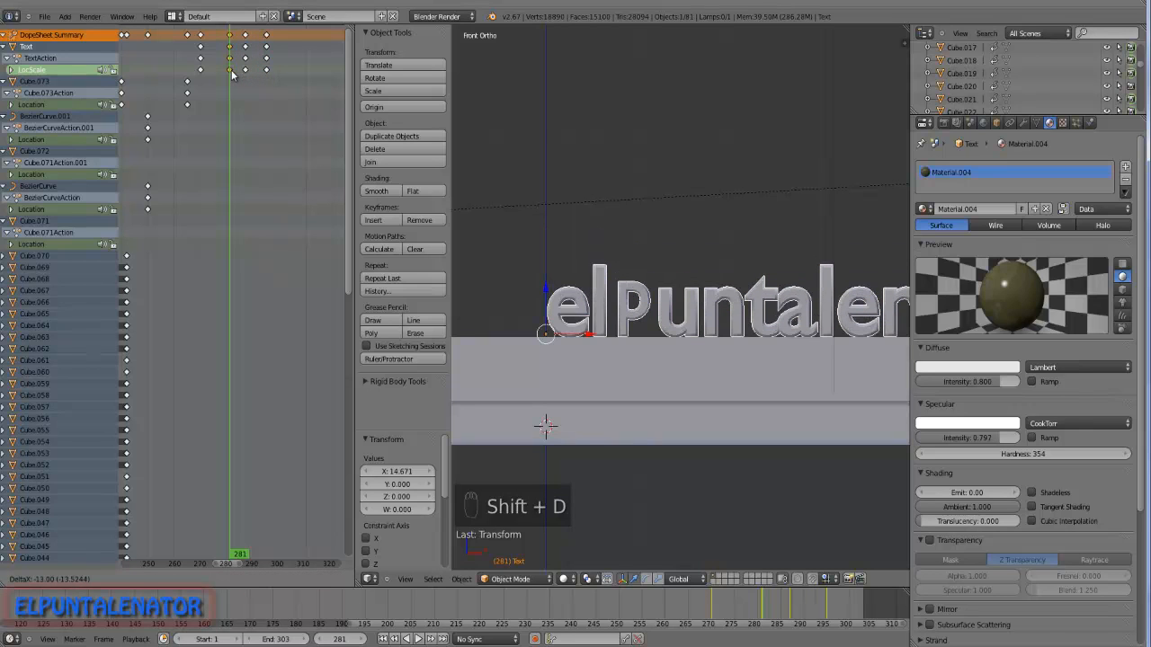
{"action": "left_click", "coordinate": [231, 75]}
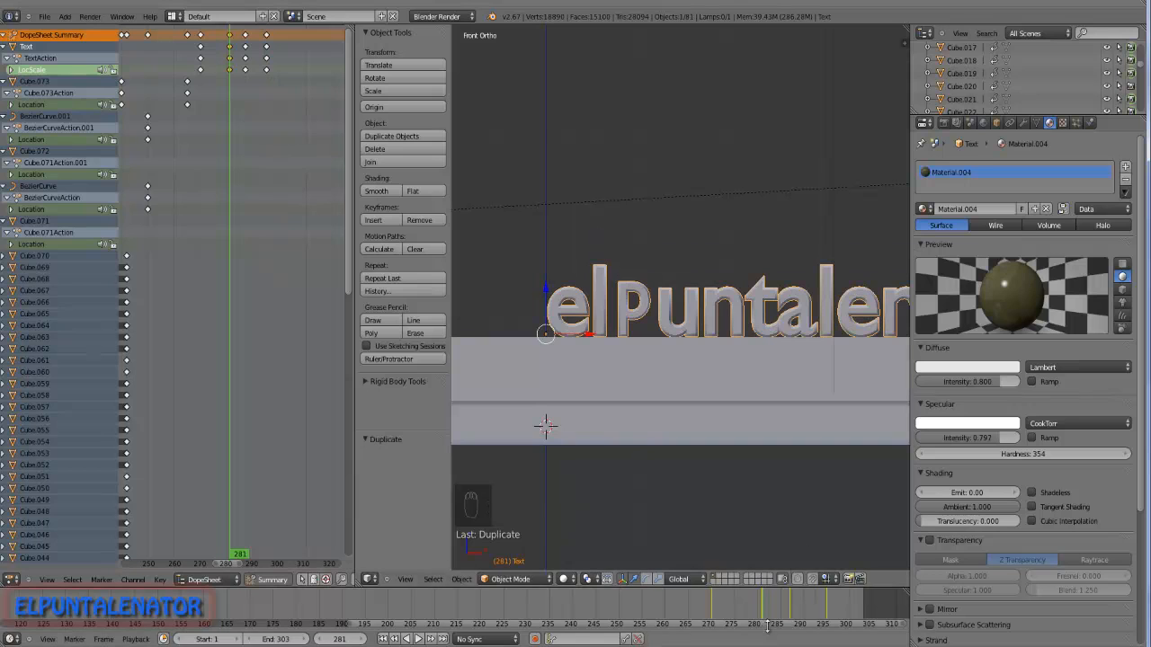
{"action": "left_click_drag", "start_coordinate": [760, 613], "coordinate": [861, 610]}
{"action": "left_click_drag", "start_coordinate": [308, 639], "coordinate": [331, 639]}
{"action": "scroll", "coordinate": [799, 610], "scroll_direction": "down", "scroll_amount": 5}
{"action": "scroll", "coordinate": [799, 610], "scroll_direction": "up", "scroll_amount": 5}
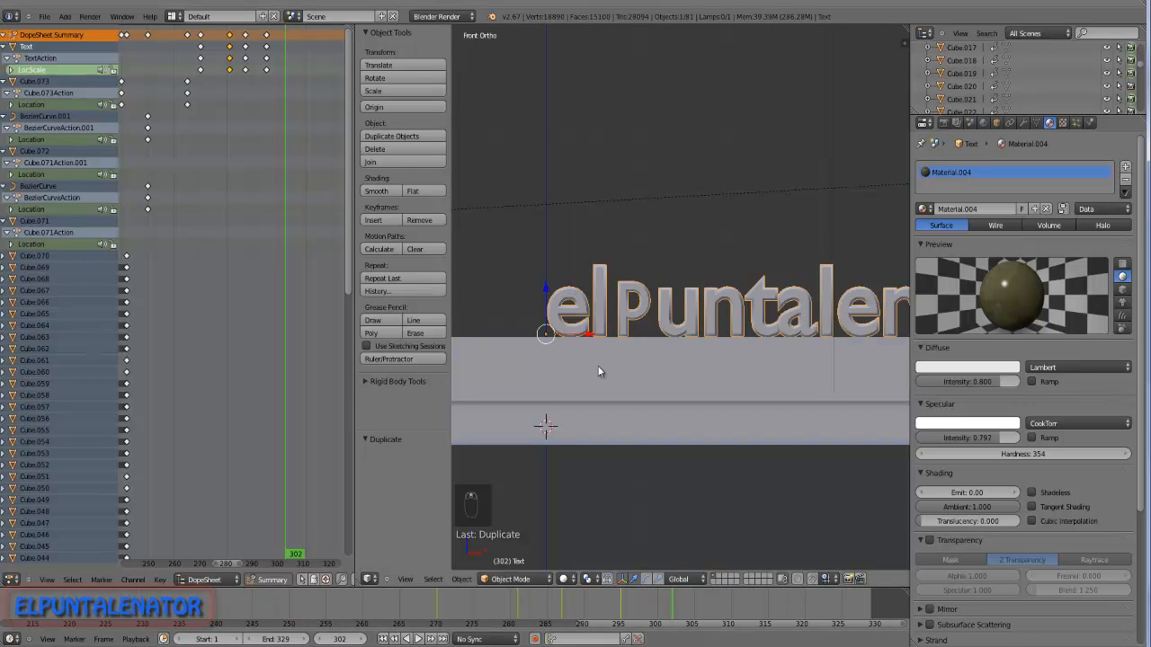
At frame 302, raise the text 0.218 along the Z axis and insert a Location keyframe.
{"action": "left_click_drag", "start_coordinate": [545, 292], "coordinate": [551, 274]}
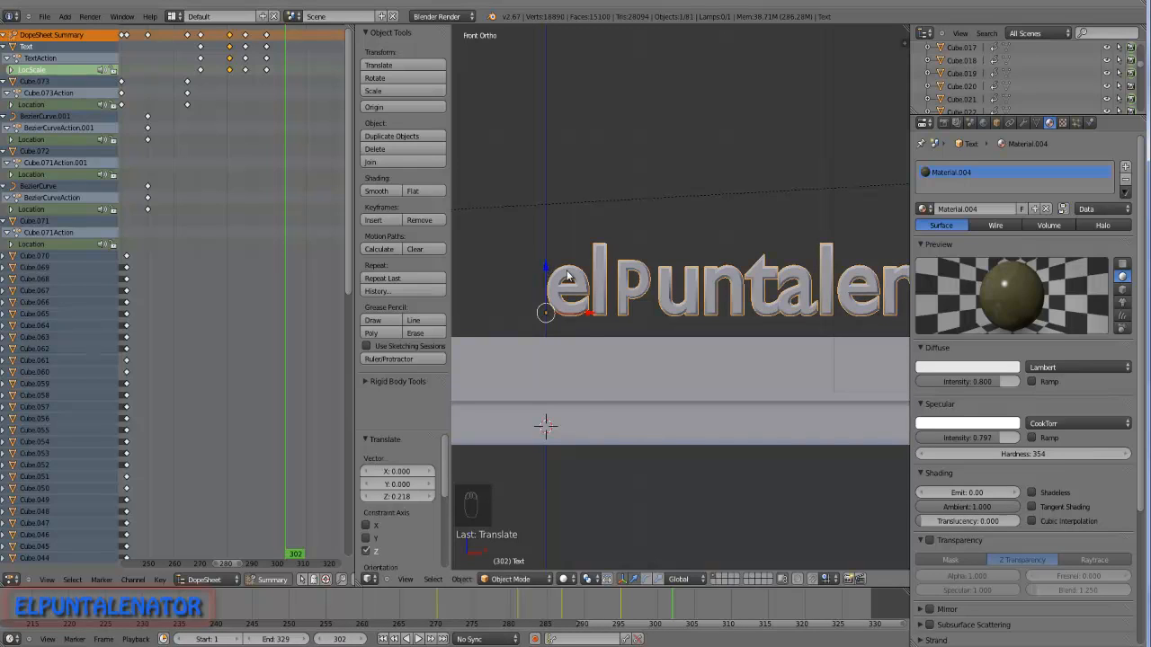
{"action": "key", "text": "i"}
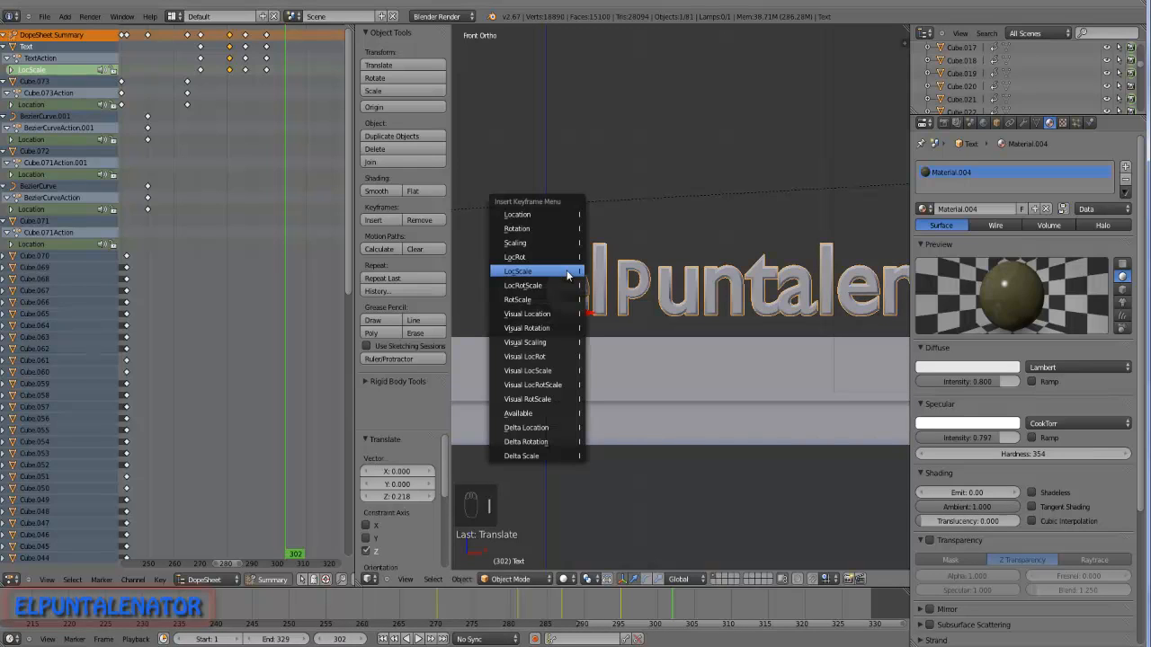
{"action": "left_click", "coordinate": [536, 214]}
Duplicate the text's frame 295 keyframe at frame 306 and scrub on to frame 309 to check the bounce.
{"action": "left_click_drag", "start_coordinate": [678, 603], "coordinate": [703, 603]}
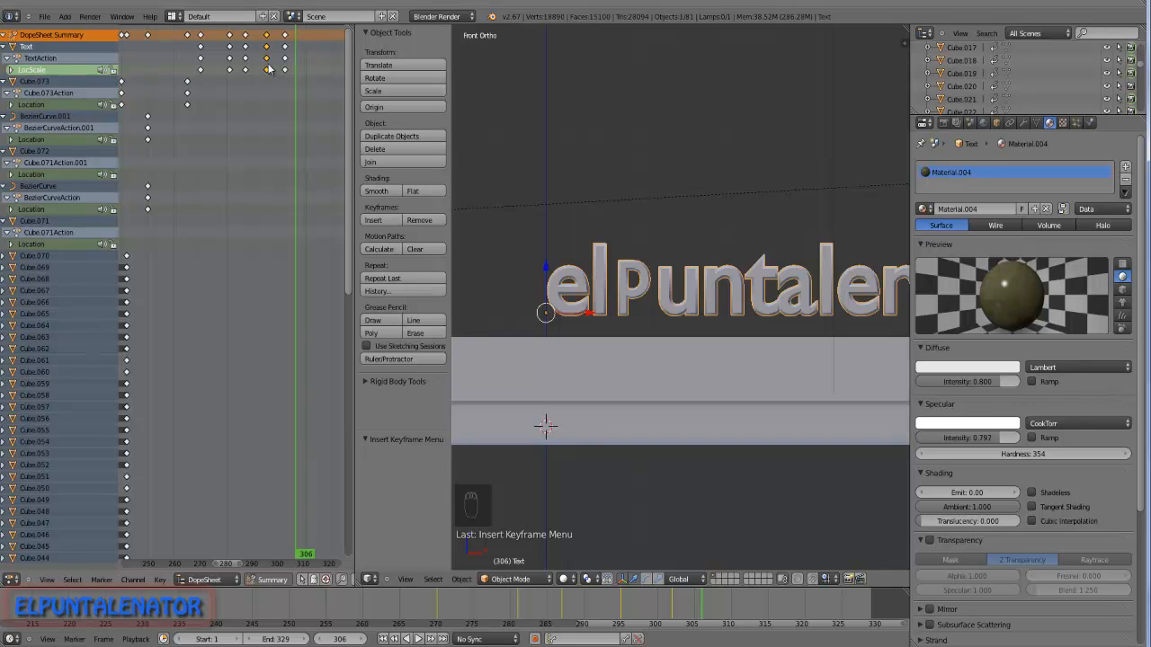
{"action": "key", "text": "shift+d"}
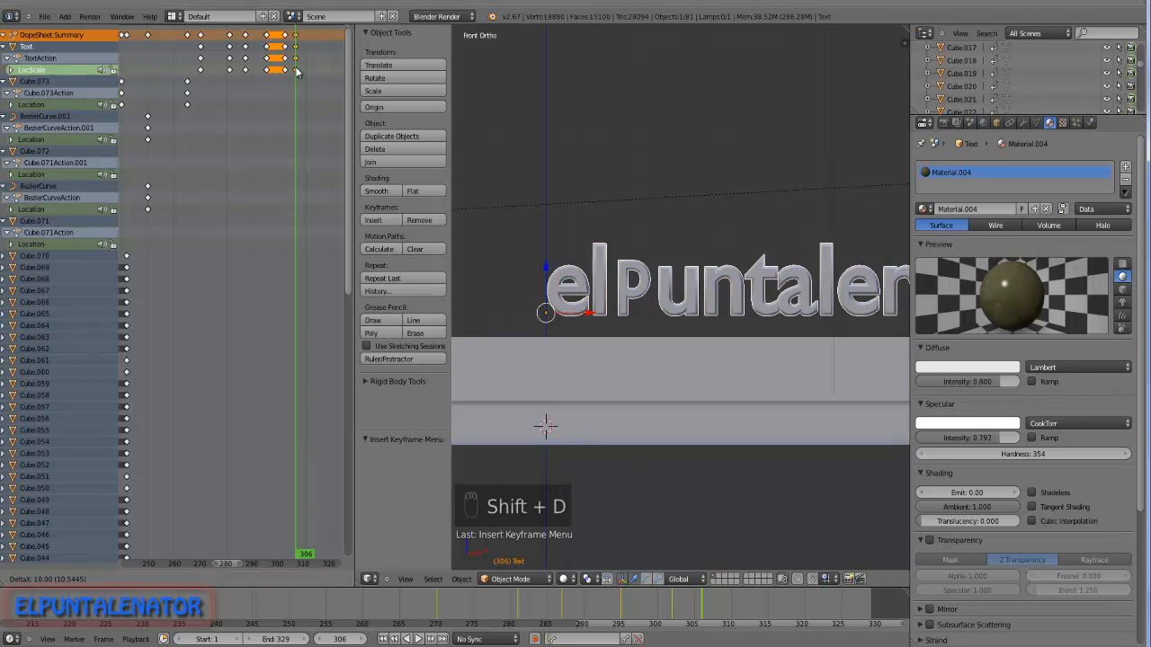
{"action": "left_click", "coordinate": [296, 72]}
{"action": "left_click_drag", "start_coordinate": [698, 609], "coordinate": [725, 603]}
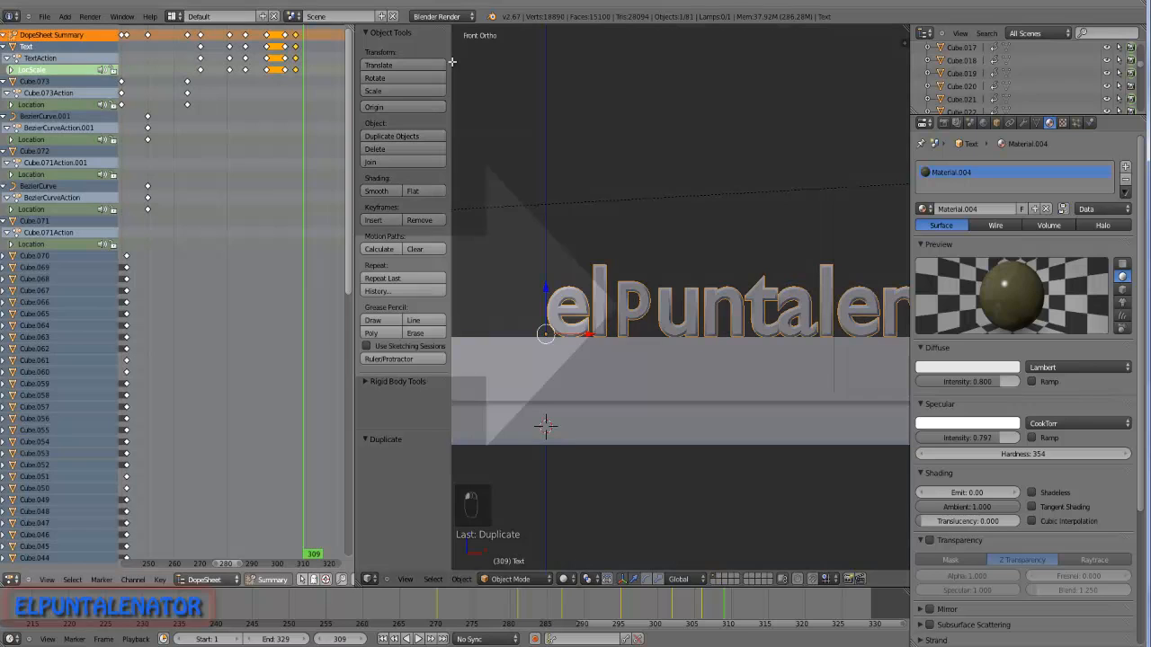
Merge the DopeSheet area back into the 3D view and set the current frame to 0.
{"action": "left_click_drag", "start_coordinate": [602, 121], "coordinate": [252, 173]}
{"action": "middle_click_drag", "start_coordinate": [463, 239], "coordinate": [578, 257]}
{"action": "scroll", "coordinate": [588, 185], "scroll_direction": "down", "scroll_amount": 5}
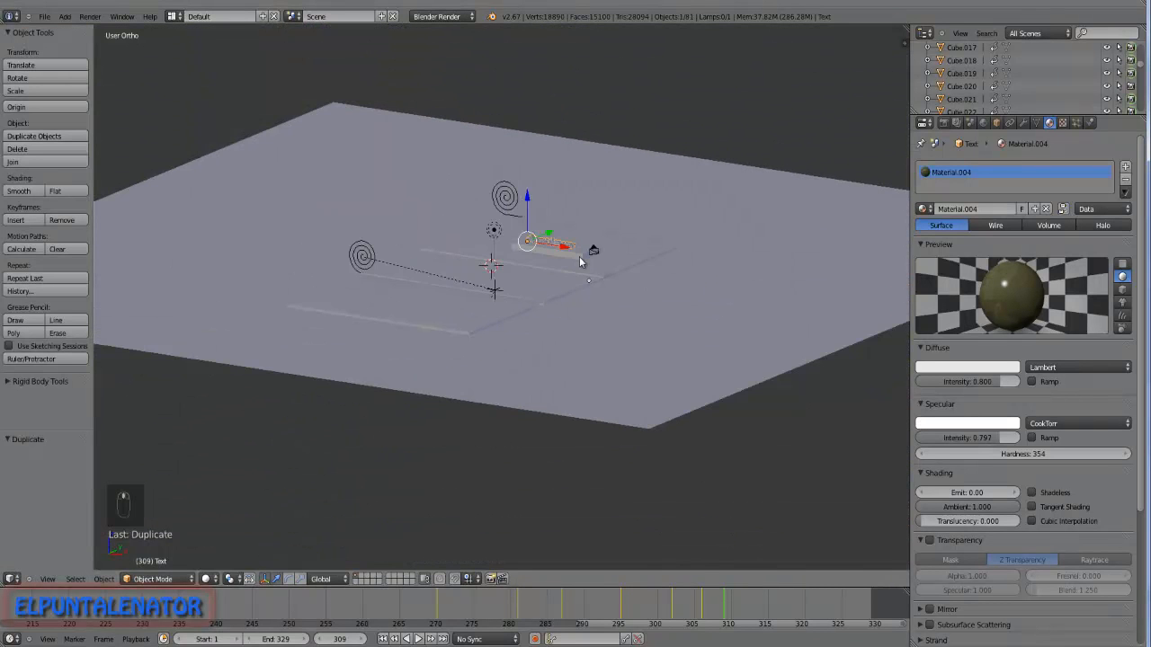
{"action": "middle_click_drag", "start_coordinate": [511, 265], "coordinate": [461, 211]}
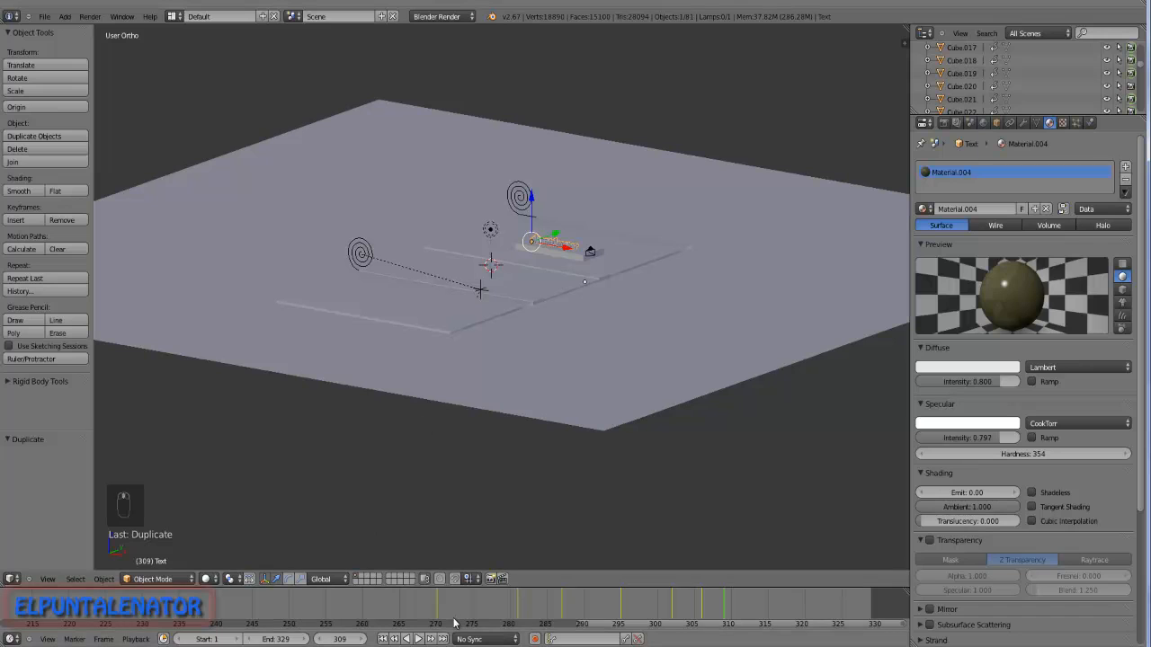
{"action": "scroll", "coordinate": [553, 604], "scroll_direction": "down", "scroll_amount": 5}
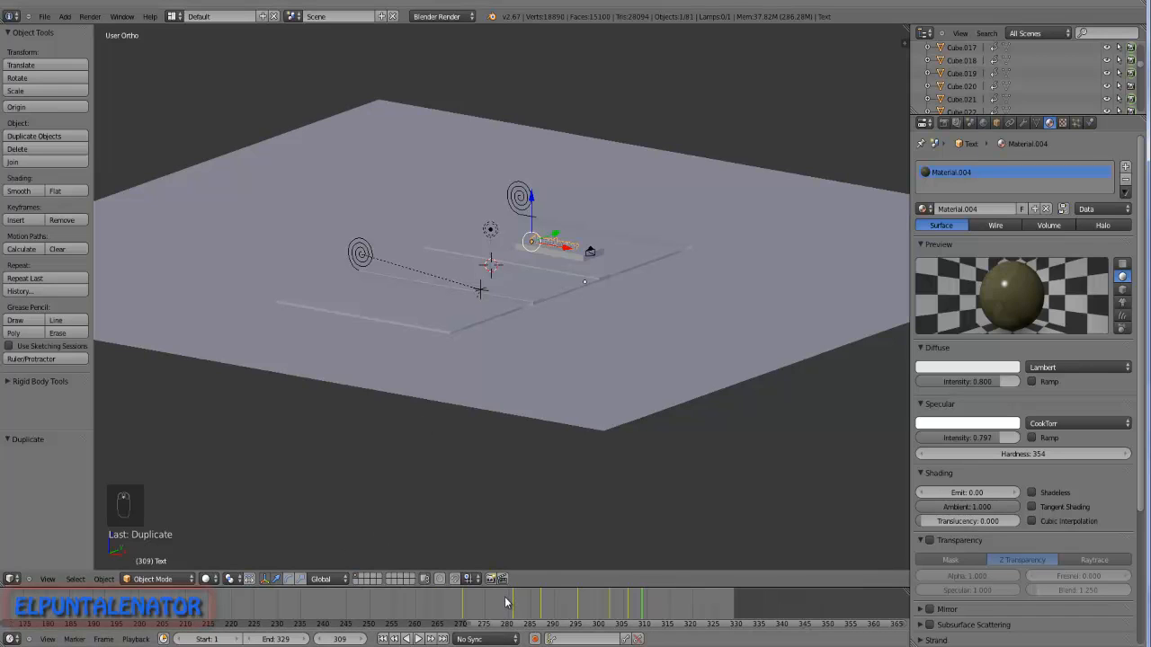
{"action": "scroll", "coordinate": [715, 606], "scroll_direction": "down", "scroll_amount": 2}
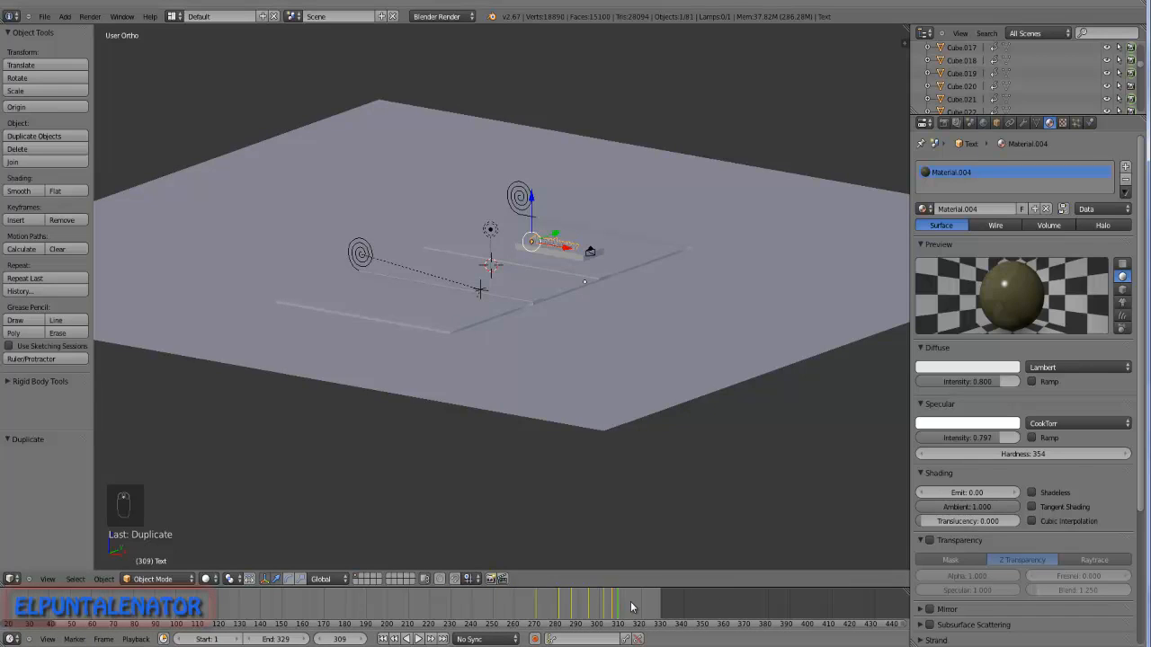
{"action": "scroll", "coordinate": [632, 608], "scroll_direction": "down", "scroll_amount": 5}
{"action": "scroll", "coordinate": [423, 609], "scroll_direction": "up", "scroll_amount": 5}
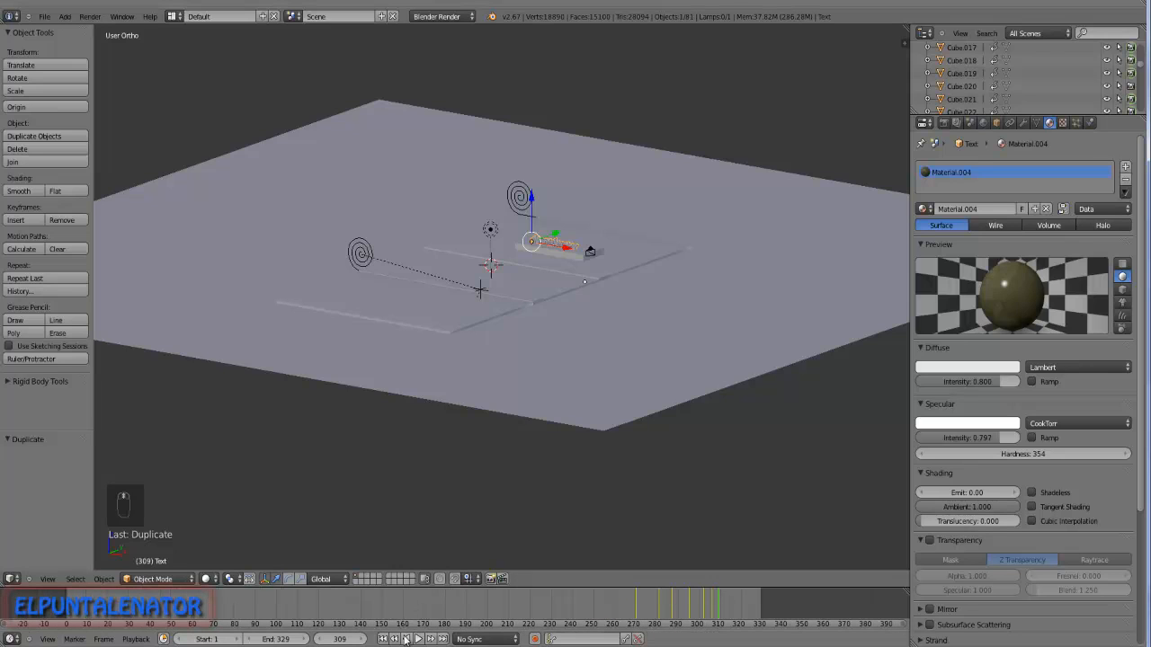
{"action": "left_click_drag", "start_coordinate": [340, 642], "coordinate": [1064, 636]}
{"action": "scroll", "coordinate": [462, 330], "scroll_direction": "up", "scroll_amount": 3}
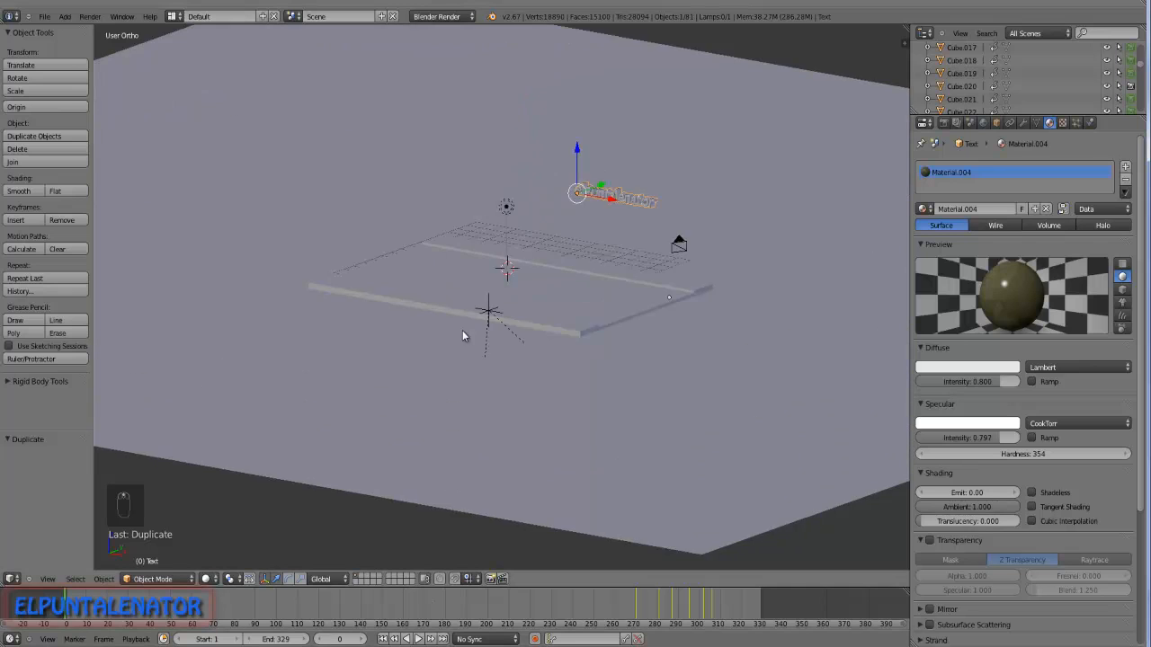
Switch the 3D view to textured shading and play the animation from frame 0 until the text reaches the slab.
{"action": "left_click", "coordinate": [206, 579]}
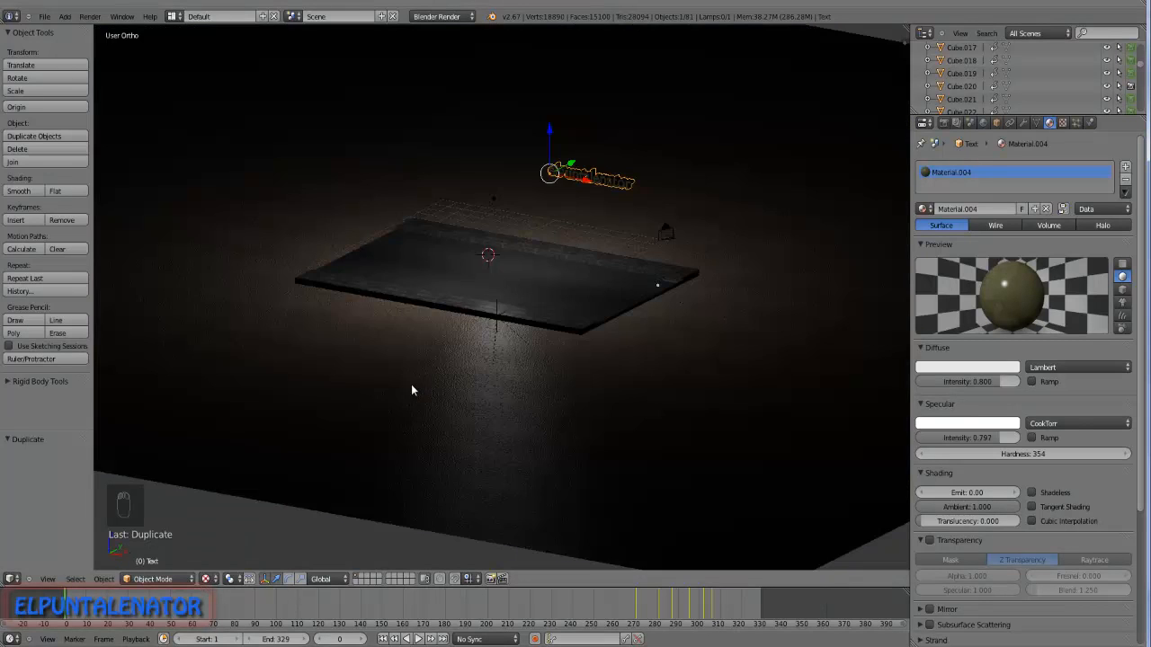
{"action": "mouse_move", "coordinate": [410, 390]}
{"action": "middle_mouse_down"}
{"action": "mouse_move", "coordinate": [637, 411]}
{"action": "mouse_move", "coordinate": [415, 334]}
{"action": "mouse_move", "coordinate": [430, 389]}
{"action": "middle_mouse_up"}
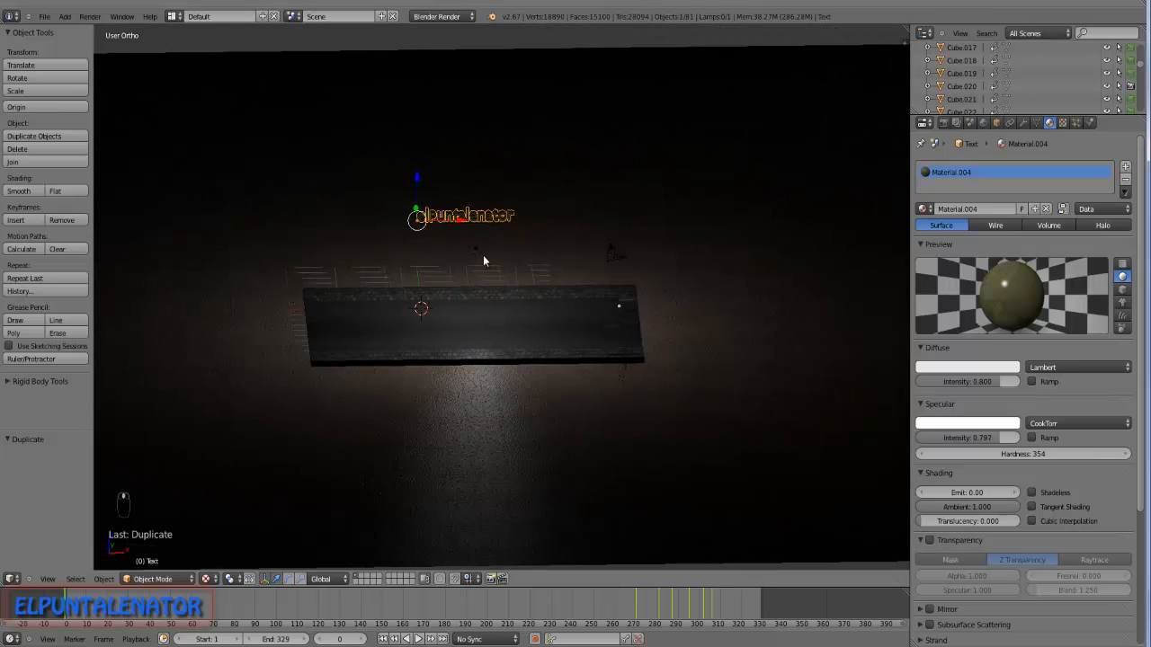
{"action": "scroll", "coordinate": [482, 257], "scroll_direction": "up", "scroll_amount": 4}
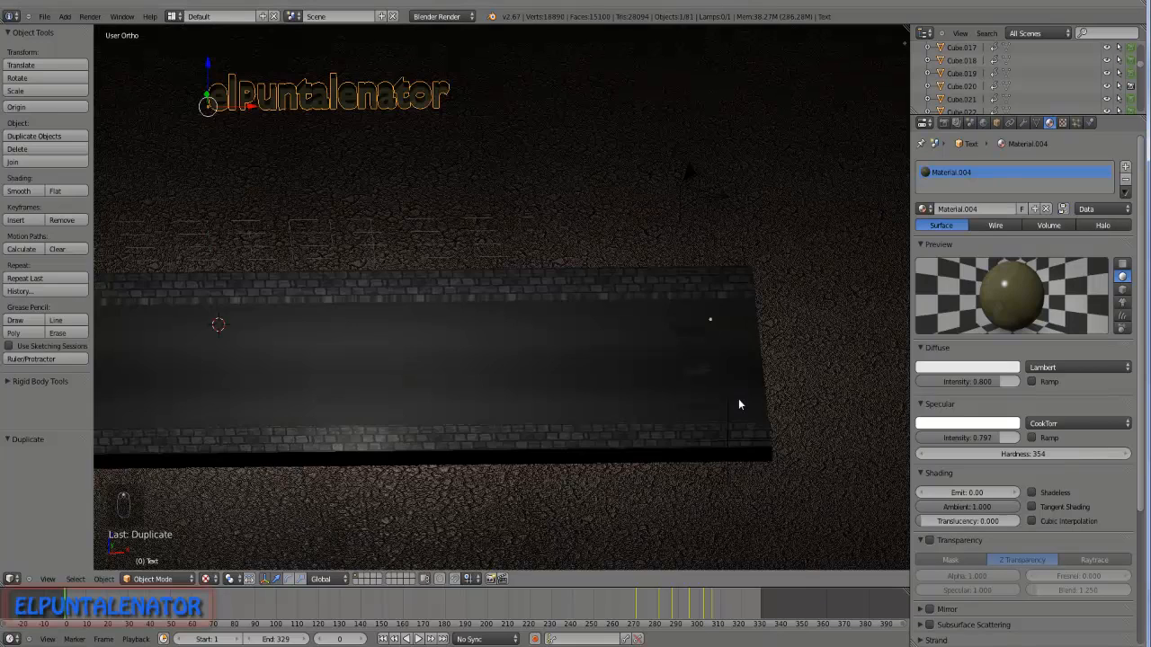
{"action": "middle_click_drag", "start_coordinate": [738, 405], "coordinate": [486, 441]}
{"action": "left_click", "coordinate": [419, 639]}
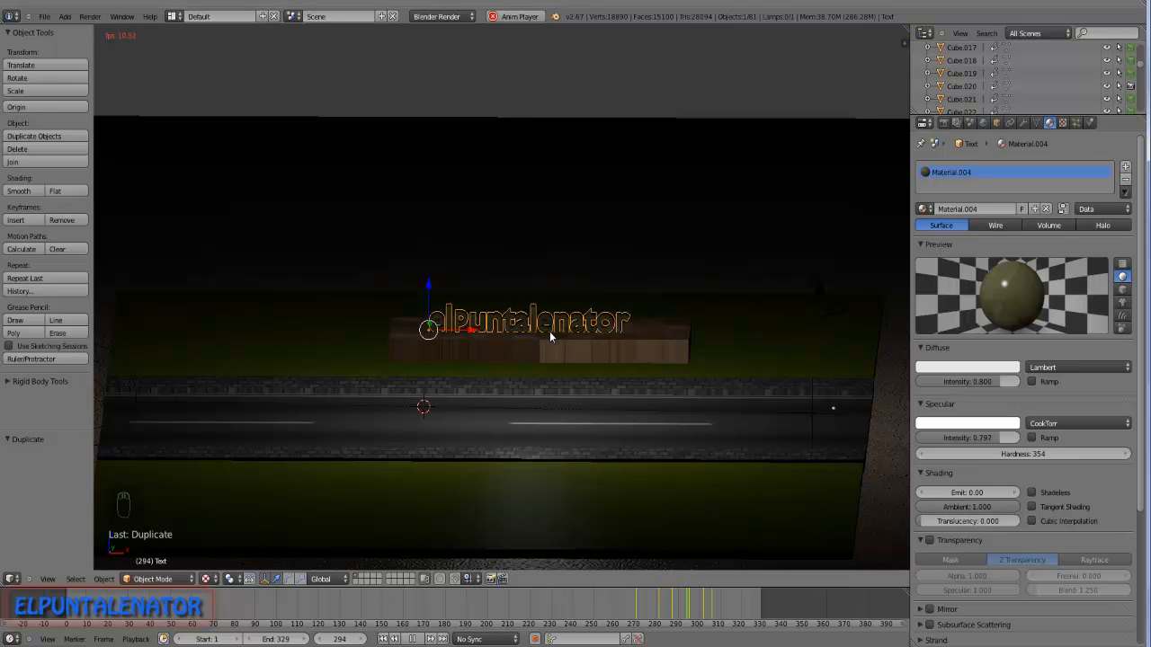
{"action": "left_click", "coordinate": [412, 640]}
Go to frame 270 and raise the text 5.210 along the Z axis, high above the wooden slab.
{"action": "left_click_drag", "start_coordinate": [699, 615], "coordinate": [636, 616]}
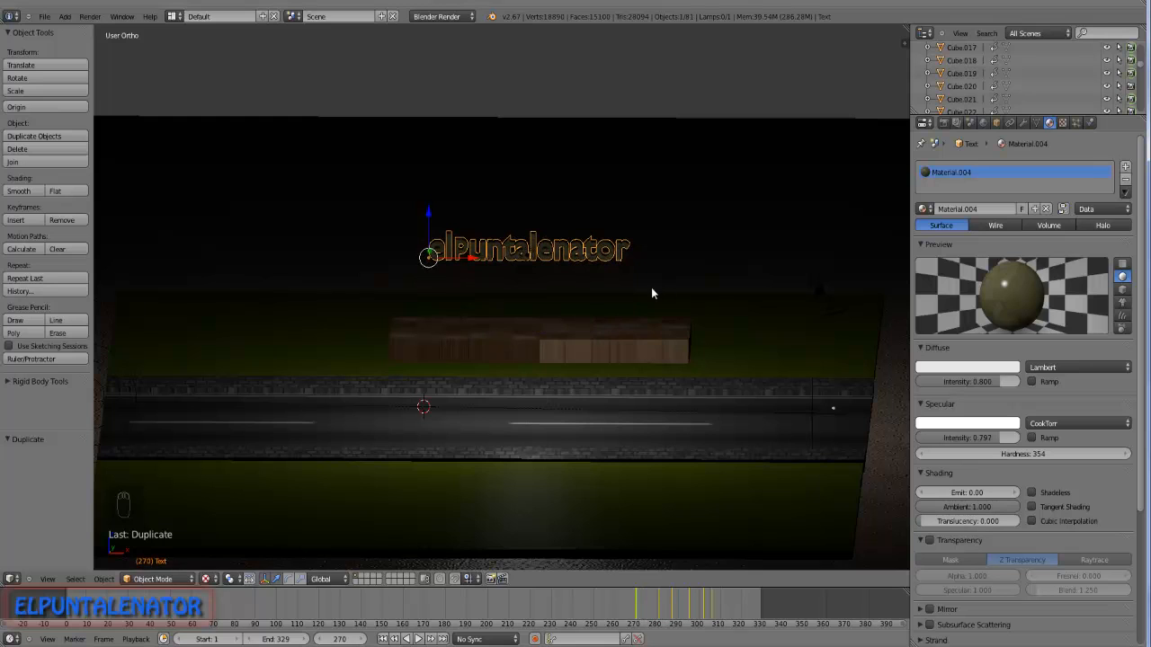
{"action": "scroll", "coordinate": [657, 301], "scroll_direction": "down", "scroll_amount": 2}
{"action": "middle_click_drag", "start_coordinate": [586, 439], "coordinate": [577, 408]}
{"action": "scroll", "coordinate": [522, 313], "scroll_direction": "up", "scroll_amount": 4}
{"action": "middle_click_drag", "start_coordinate": [534, 337], "coordinate": [548, 337]}
{"action": "key", "text": "g"}
{"action": "key", "text": "z"}
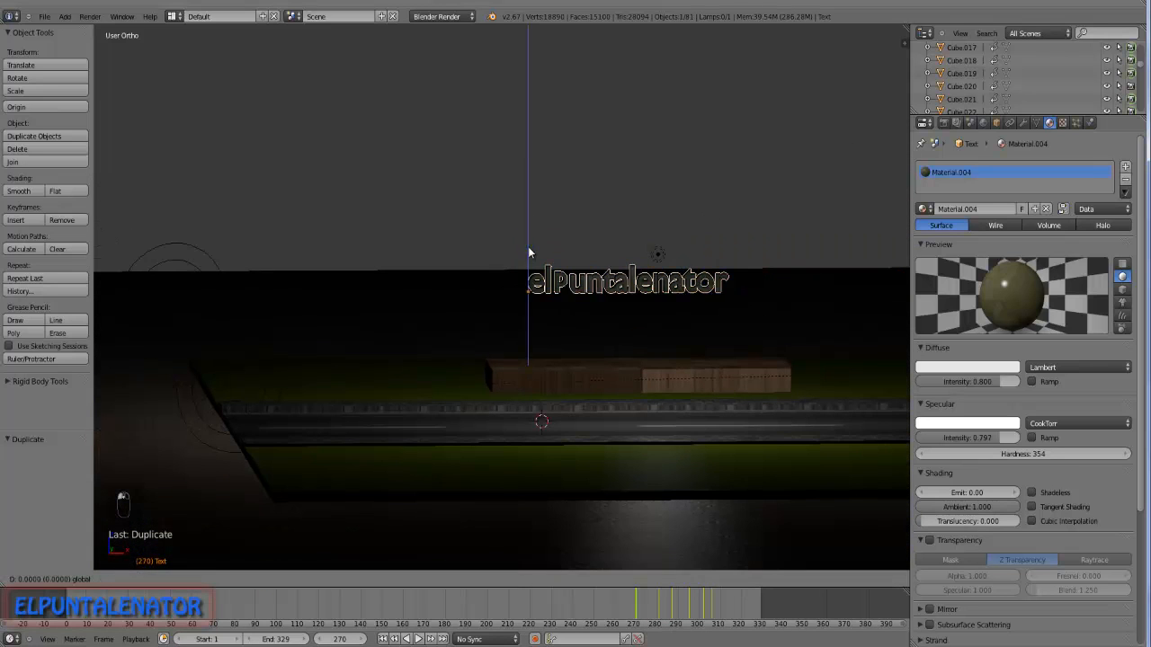
{"action": "left_click", "coordinate": [527, 61]}
{"action": "scroll", "coordinate": [533, 231], "scroll_direction": "down", "scroll_amount": 3}
{"action": "middle_click_drag", "start_coordinate": [533, 231], "coordinate": [530, 274]}
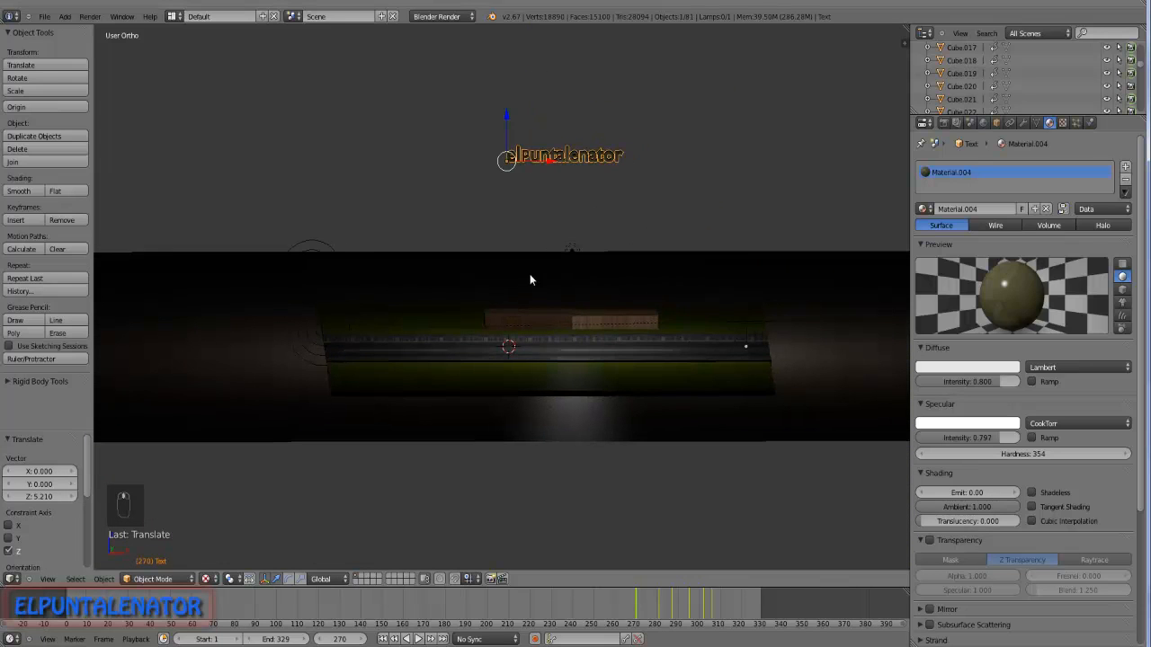
Raise the text a further 0.922 along Z and insert a LocScale keyframe at frame 270.
{"action": "left_click_drag", "start_coordinate": [508, 117], "coordinate": [508, 100]}
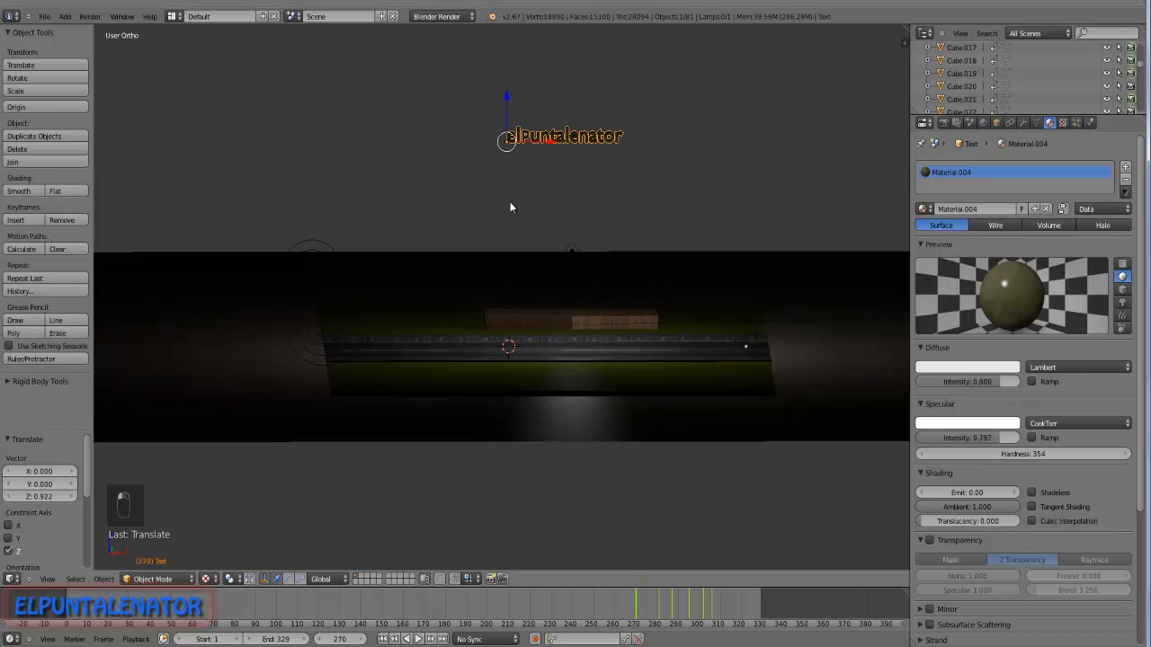
{"action": "key", "text": "i"}
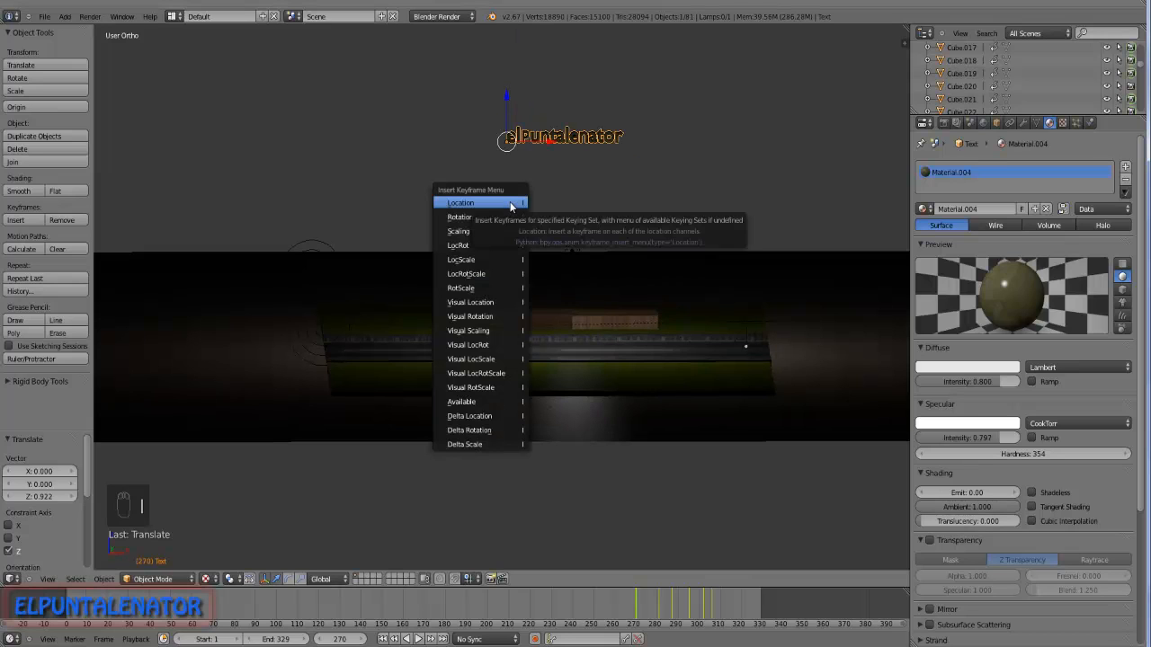
{"action": "left_click", "coordinate": [484, 259]}
Scrub from frame 270 to frame 312 to check the text's higher drop and bounce onto the slab.
{"action": "left_click_drag", "start_coordinate": [634, 606], "coordinate": [727, 607]}
{"action": "middle_click_drag", "start_coordinate": [619, 337], "coordinate": [562, 329]}
{"action": "scroll", "coordinate": [562, 332], "scroll_direction": "up", "scroll_amount": 2}
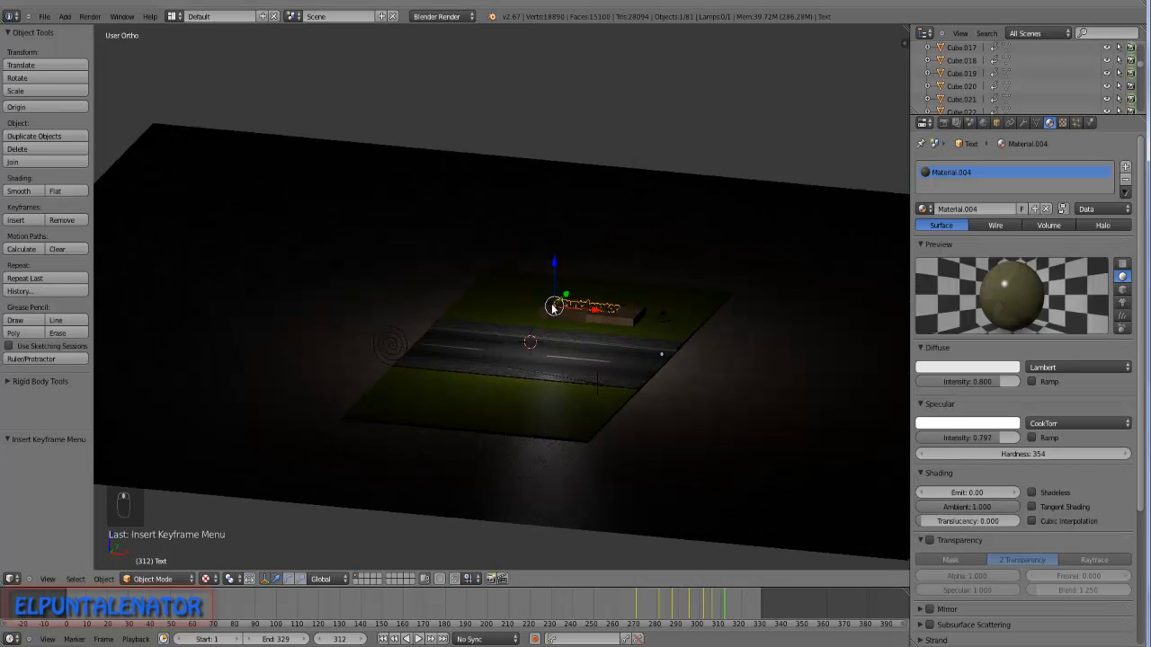